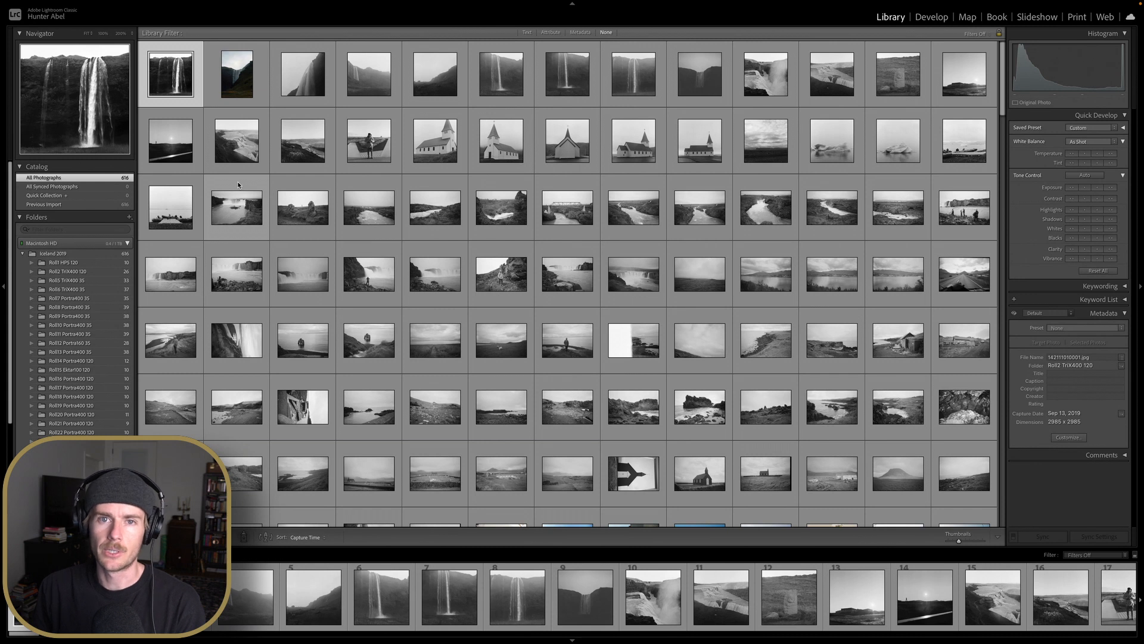
Browse the Iceland 2019 catalog thumbnails and the list of roll folders
{"action": "scroll", "coordinate": [236, 181], "scroll_direction": "down", "scroll_amount": 2}
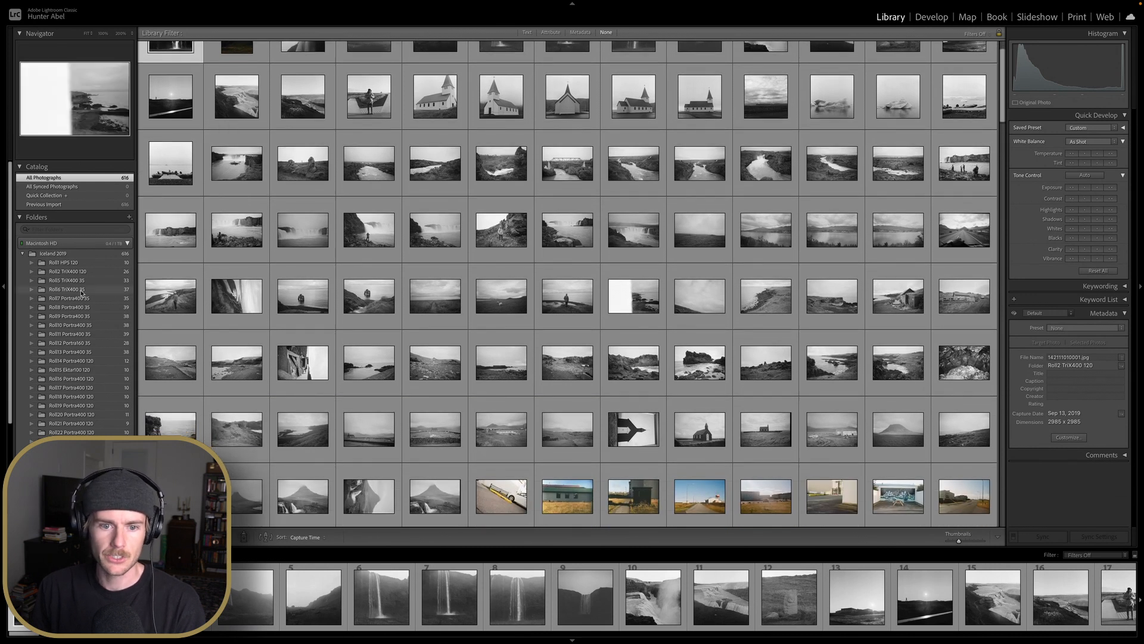
{"action": "scroll", "coordinate": [83, 295], "scroll_direction": "down", "scroll_amount": 4}
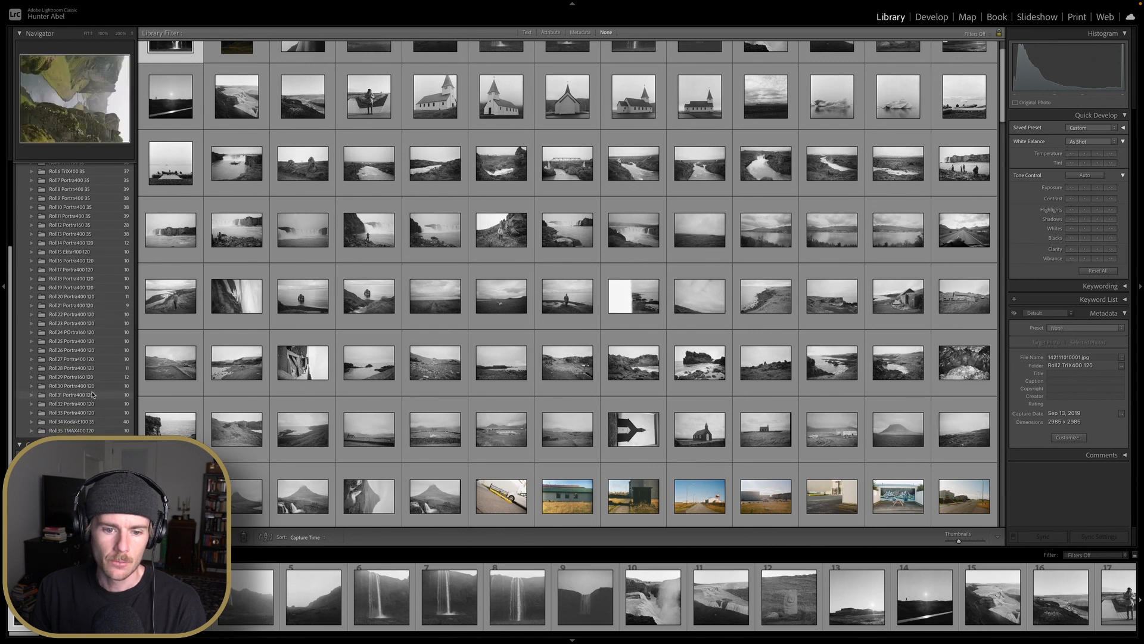
{"action": "scroll", "coordinate": [93, 394], "scroll_direction": "up", "scroll_amount": 3}
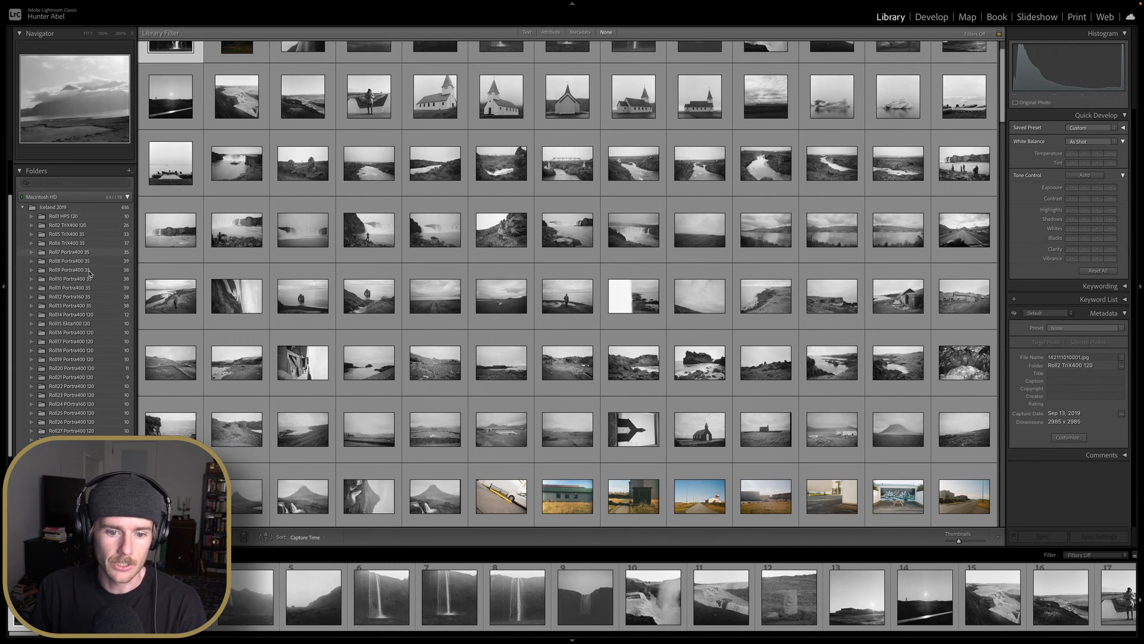
{"action": "scroll", "coordinate": [89, 279], "scroll_direction": "down", "scroll_amount": 2}
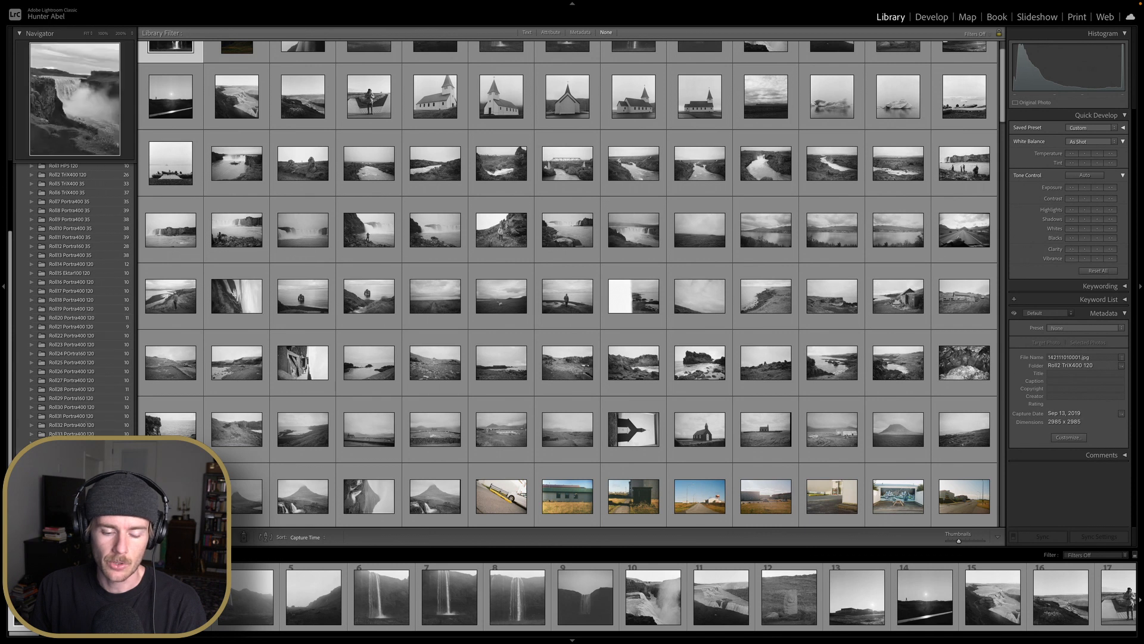
{"action": "scroll", "coordinate": [331, 187], "scroll_direction": "up", "scroll_amount": 1}
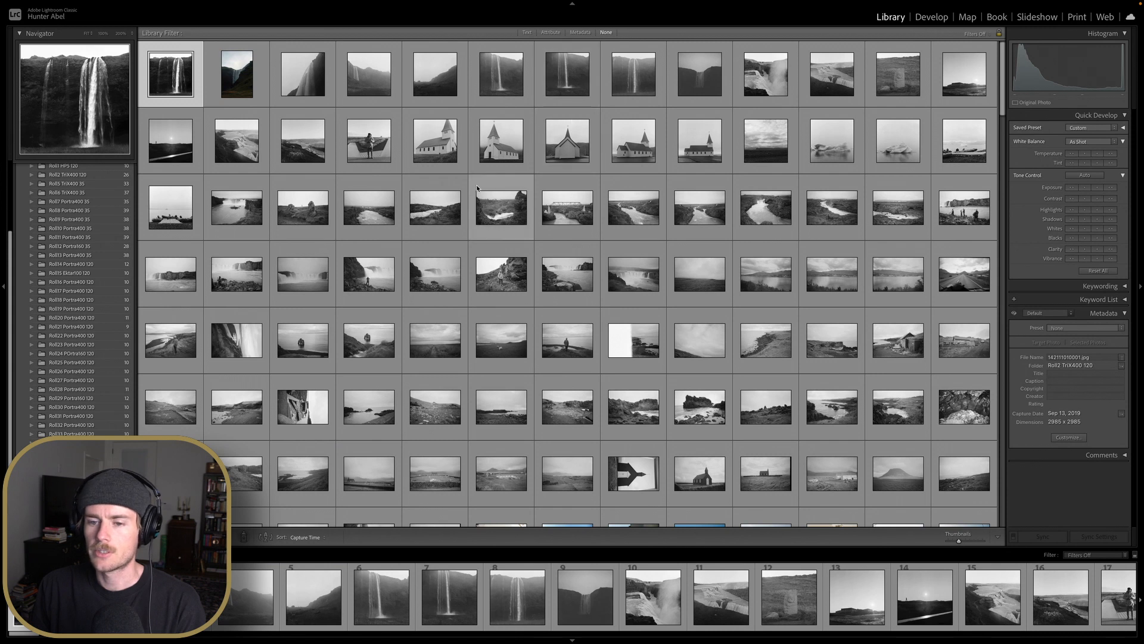
{"action": "scroll", "coordinate": [391, 222], "scroll_direction": "down", "scroll_amount": 2}
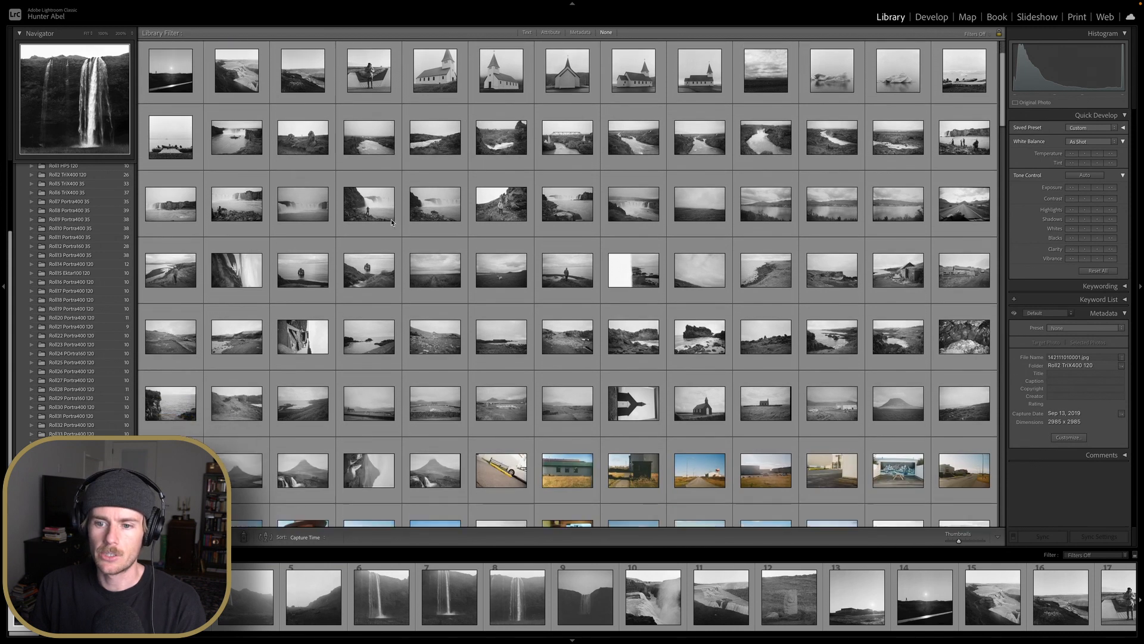
{"action": "scroll", "coordinate": [392, 222], "scroll_direction": "down", "scroll_amount": 1}
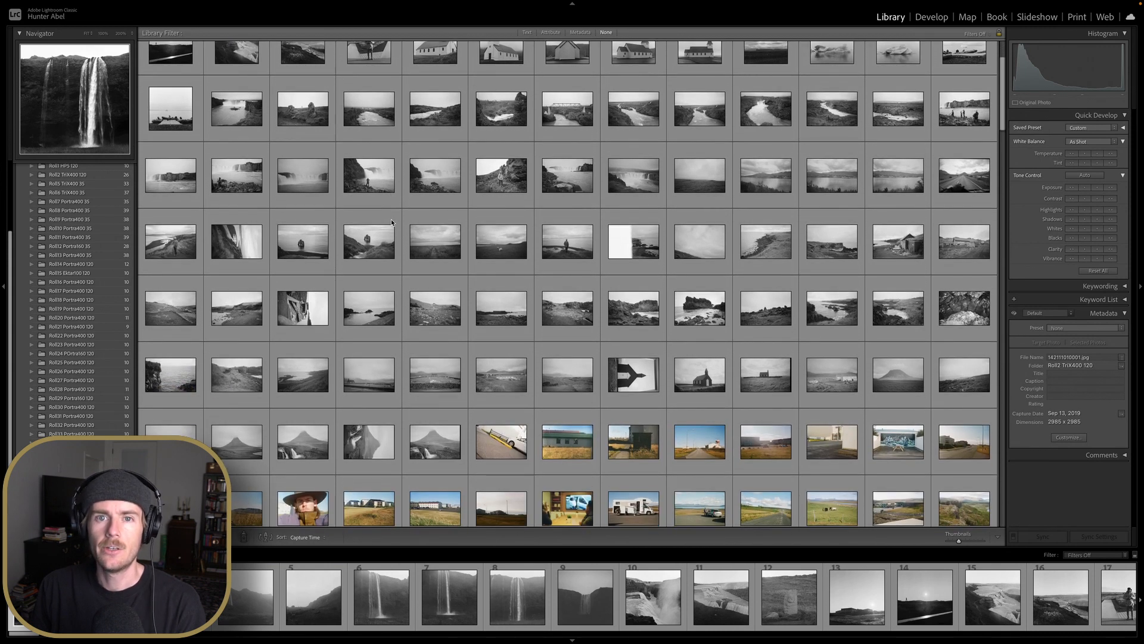
{"action": "scroll", "coordinate": [388, 223], "scroll_direction": "up", "scroll_amount": 3}
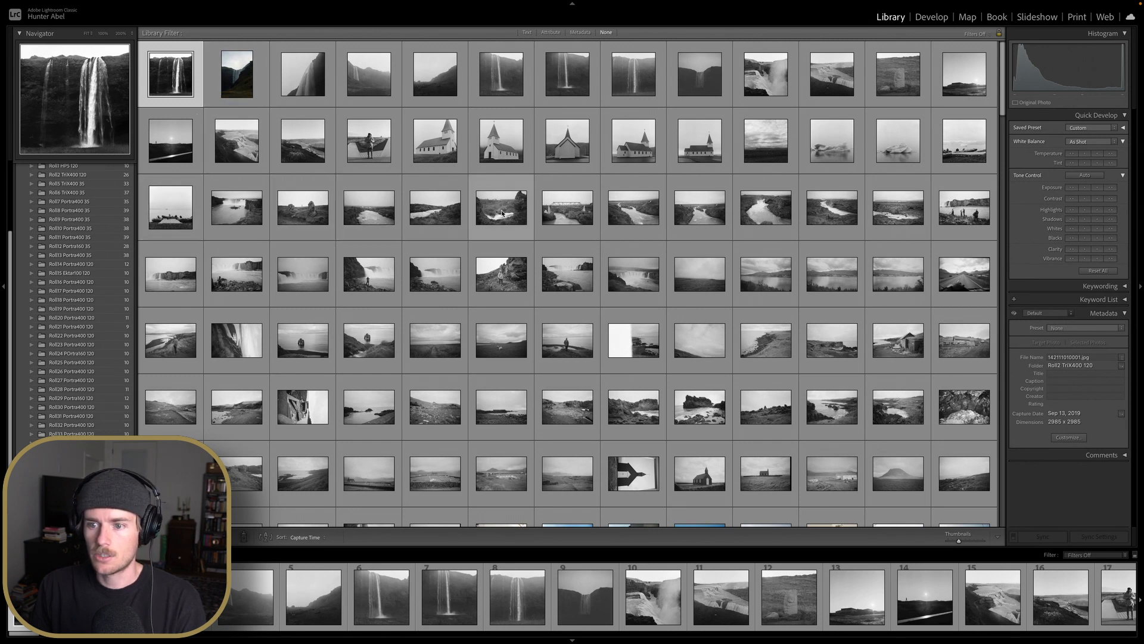
{"action": "scroll", "coordinate": [503, 213], "scroll_direction": "down", "scroll_amount": 1}
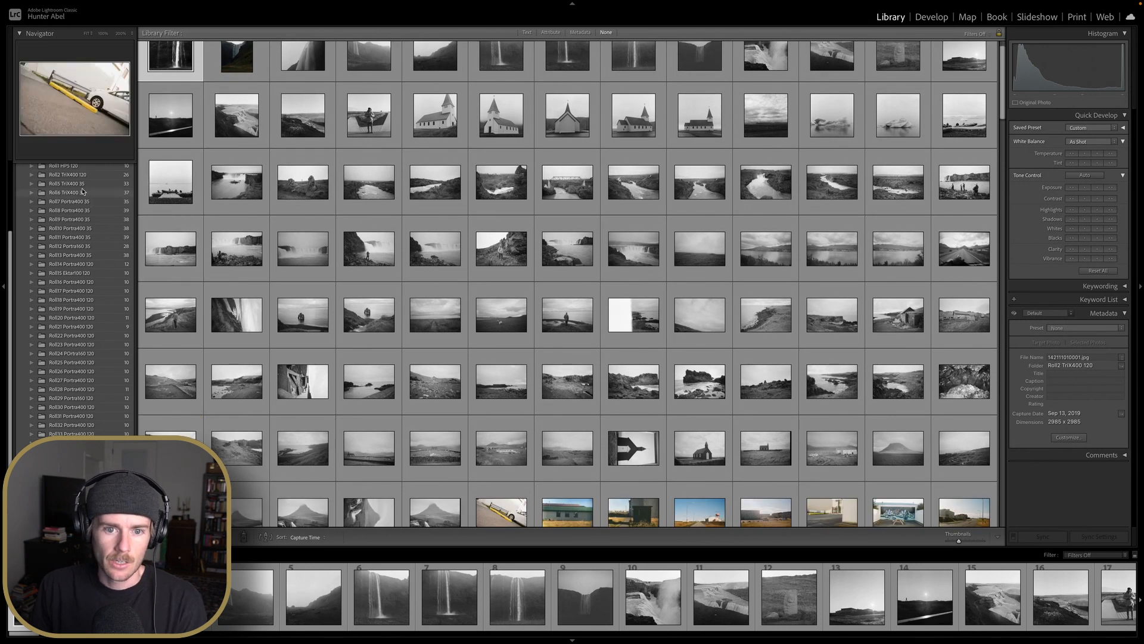
Open the Roll17 Portra400 120 folder and bring its waterfall photo into Develop
{"action": "left_click", "coordinate": [79, 292]}
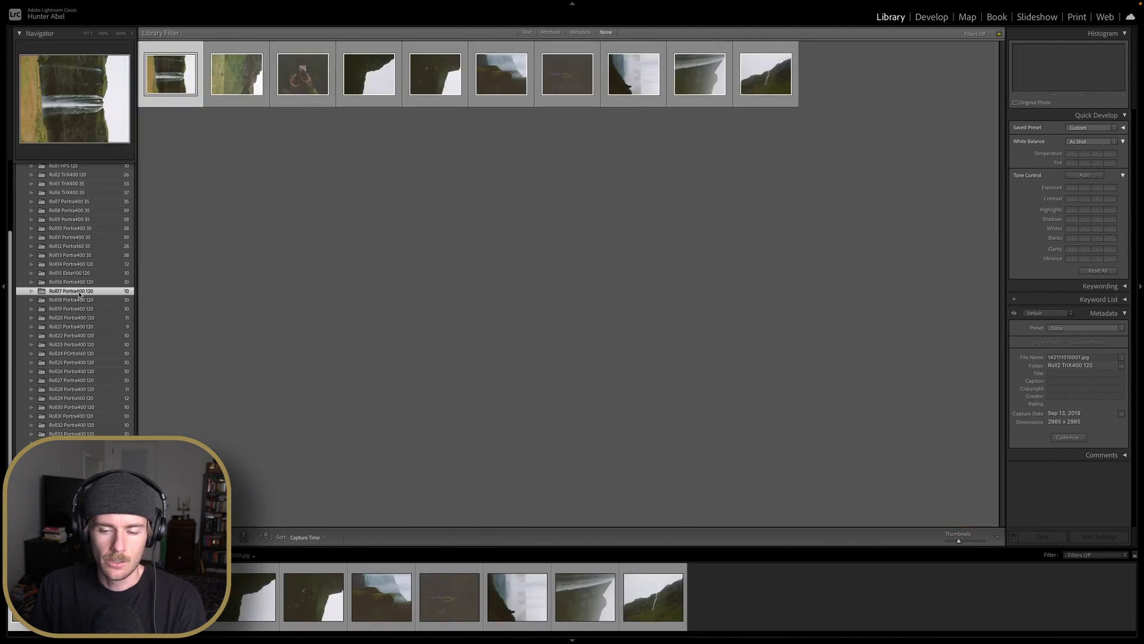
{"action": "left_click", "coordinate": [79, 299]}
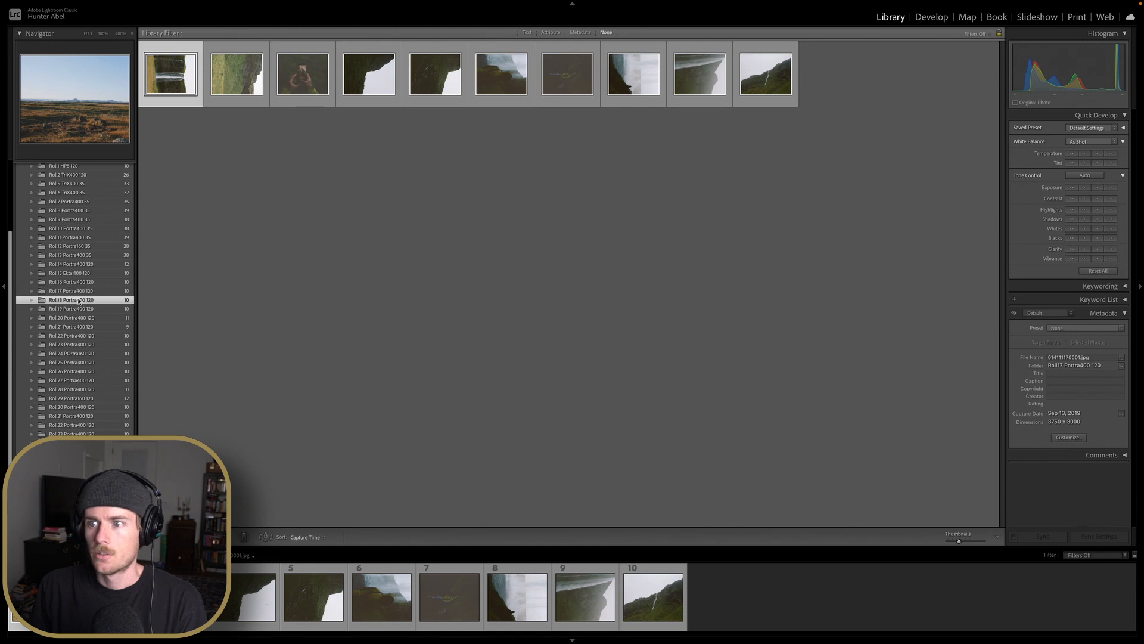
{"action": "left_click", "coordinate": [88, 291]}
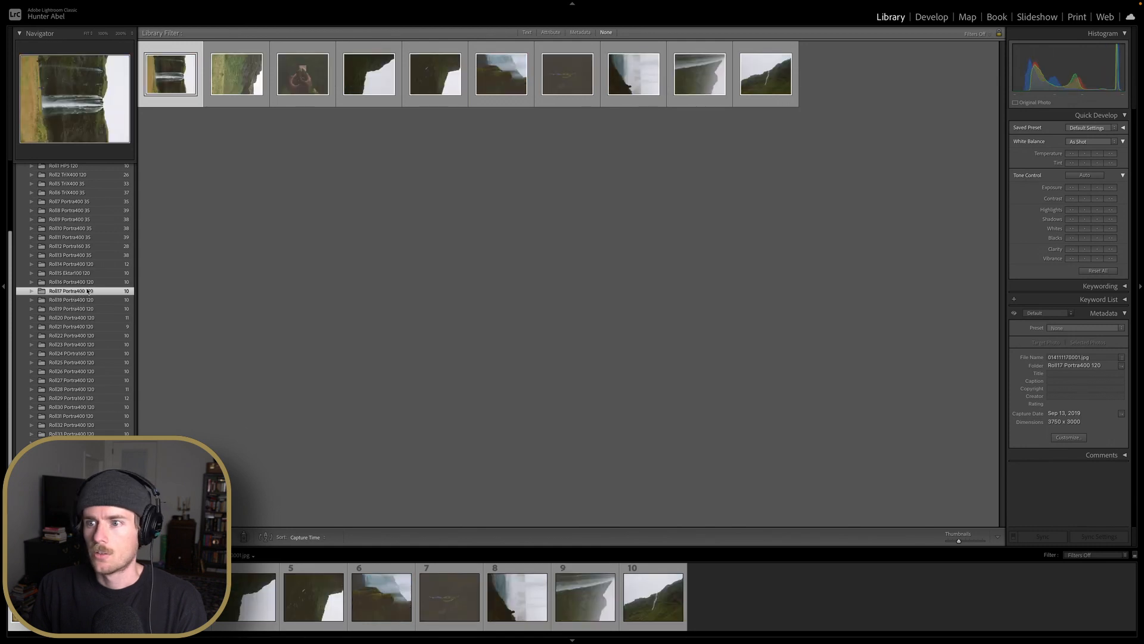
{"action": "left_click", "coordinate": [633, 74]}
{"action": "left_click", "coordinate": [920, 18]}
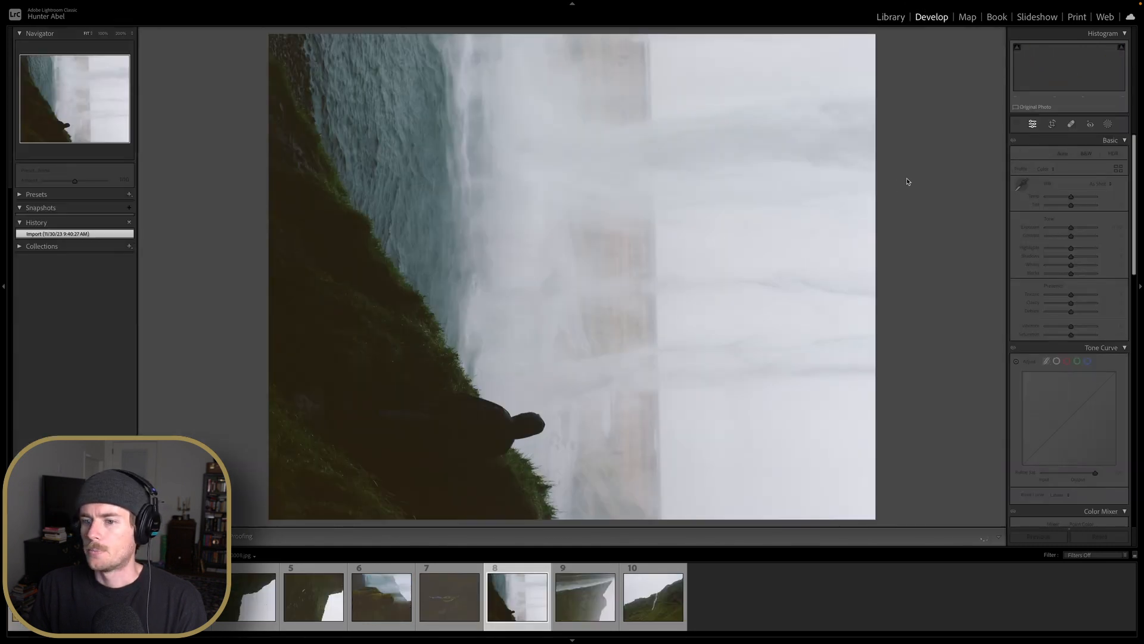
Rotate the photo to the left and straighten it by about 1° with the crop angle
{"action": "key", "text": "ctrl+bracketleft"}
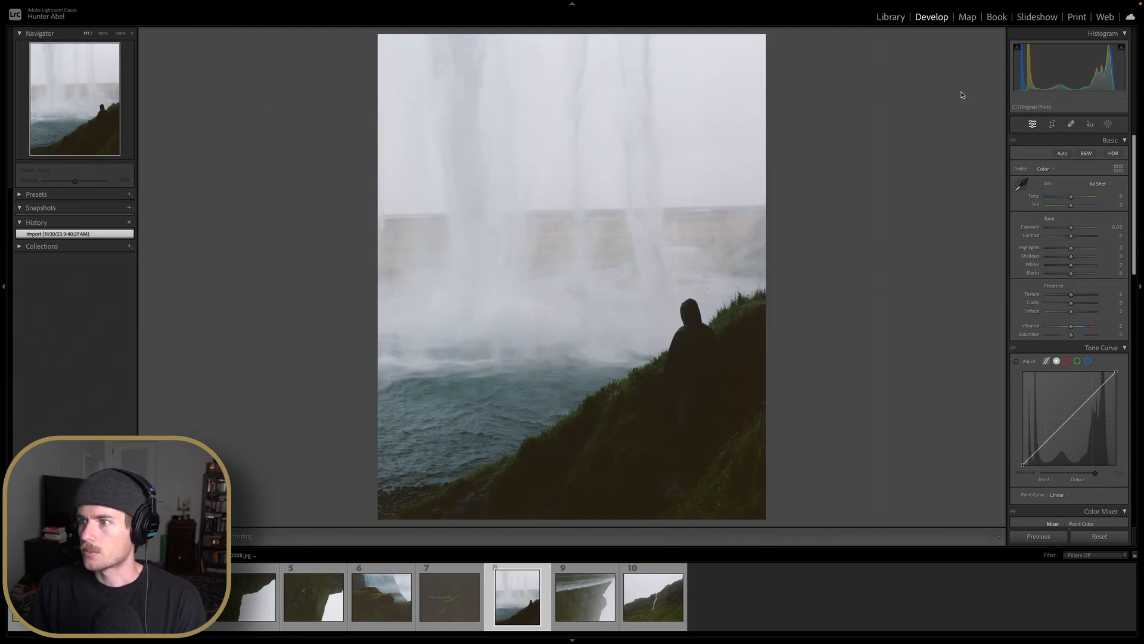
{"action": "key", "text": "r"}
{"action": "left_click_drag", "start_coordinate": [893, 162], "coordinate": [927, 166]}
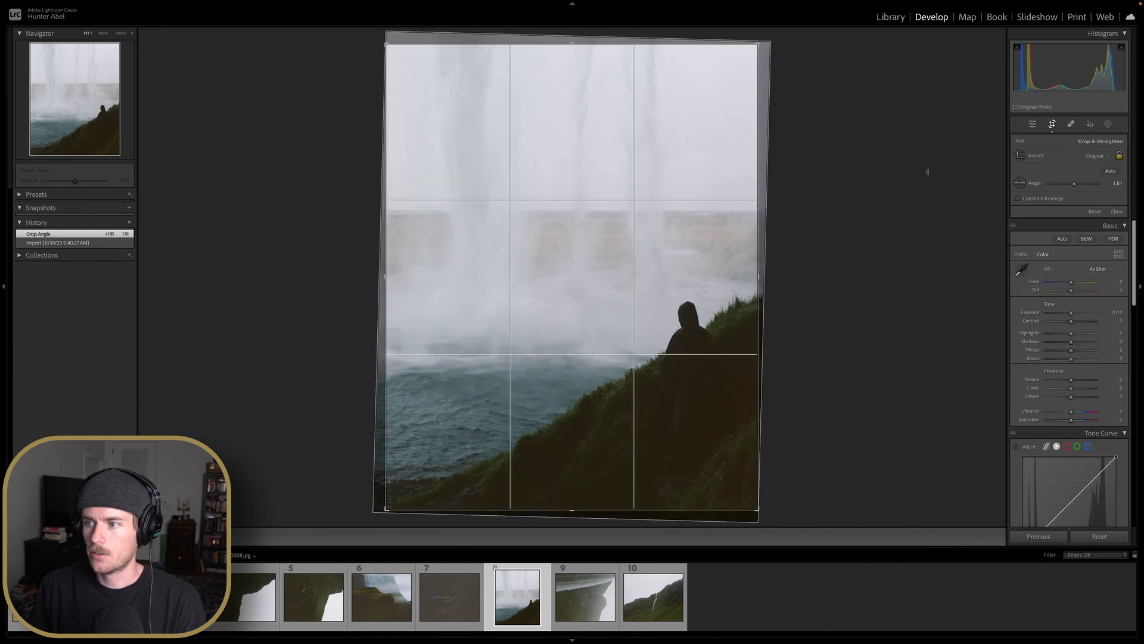
{"action": "left_click", "coordinate": [1053, 127]}
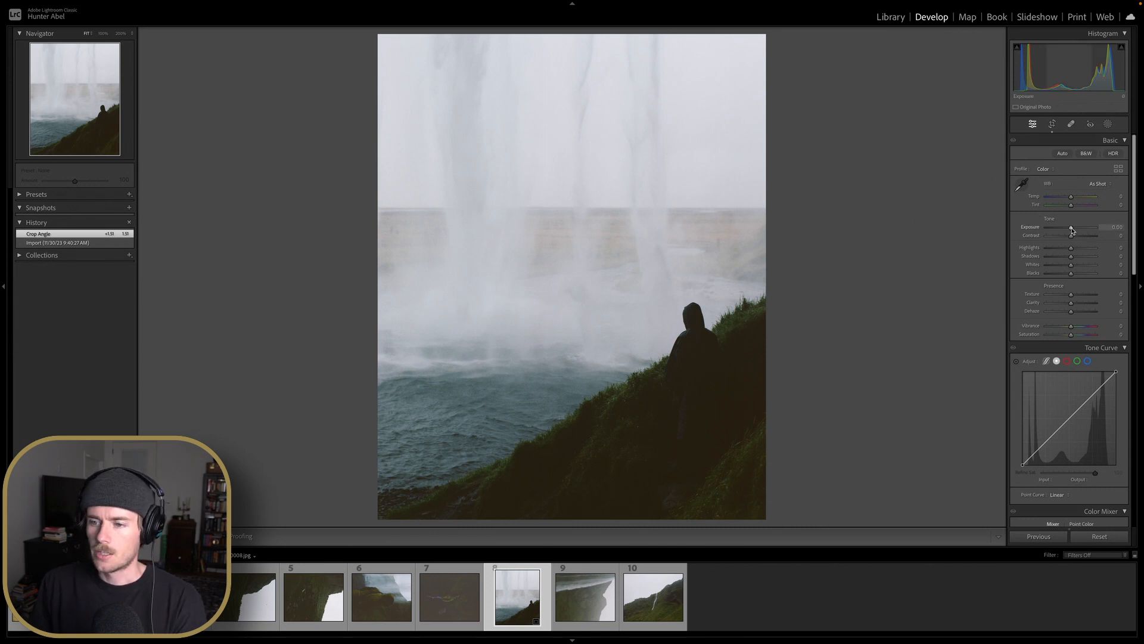
Raise Exposure to +0.20 and set Blacks to −20
{"action": "left_click_drag", "start_coordinate": [1071, 231], "coordinate": [1073, 232]}
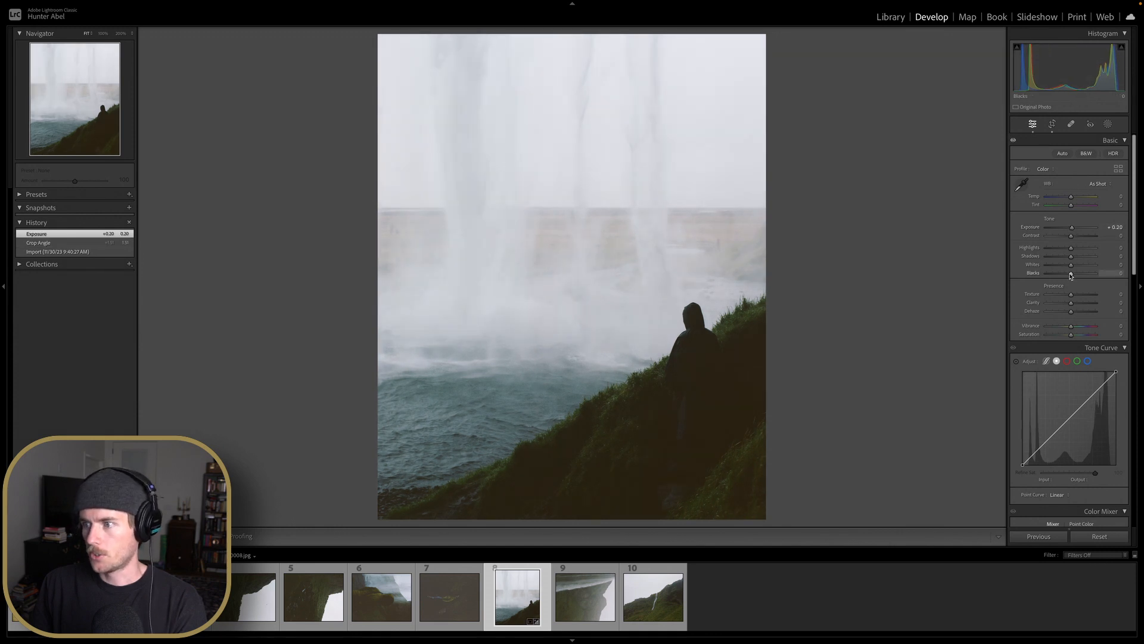
{"action": "key", "text": "Down"}
{"action": "key", "text": "Down"}
{"action": "key", "text": "Down"}
{"action": "key", "text": "Down"}
{"action": "key", "text": "Down"}
{"action": "key", "text": "Down"}
{"action": "key", "text": "Down"}
{"action": "key", "text": "Down"}
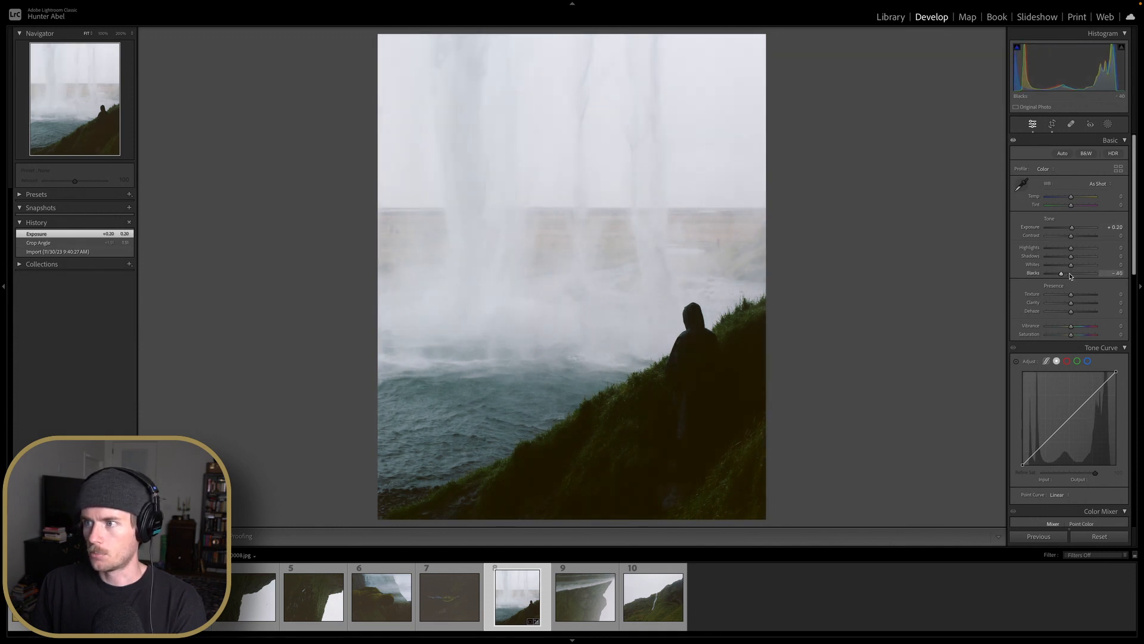
{"action": "key", "text": "Up"}
{"action": "key", "text": "Up"}
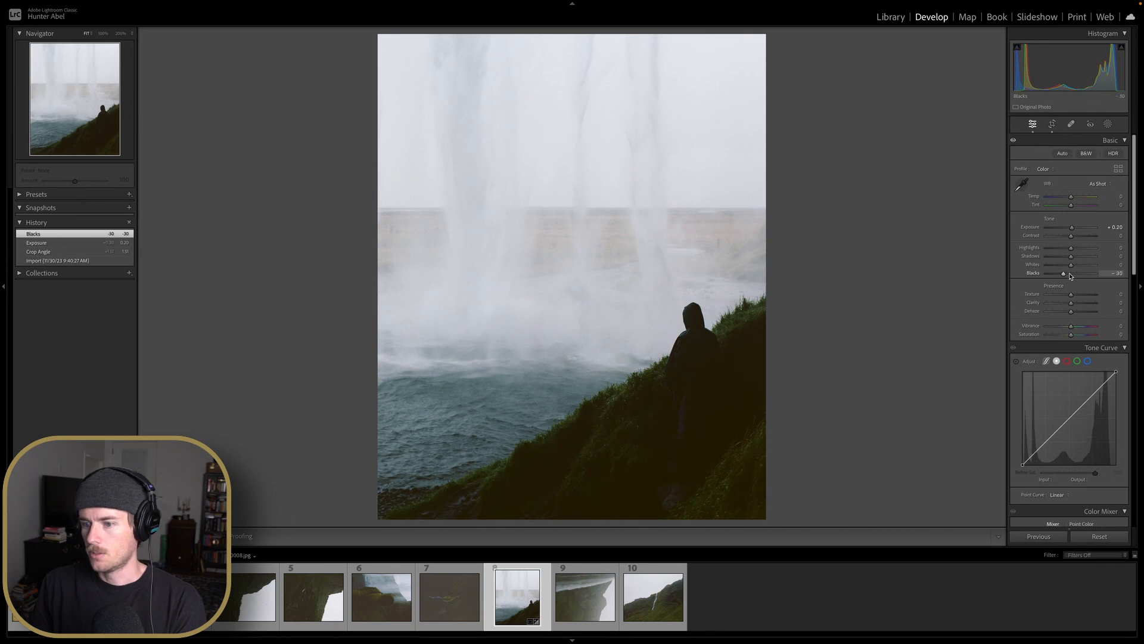
{"action": "key", "text": "Up"}
{"action": "key", "text": "Up"}
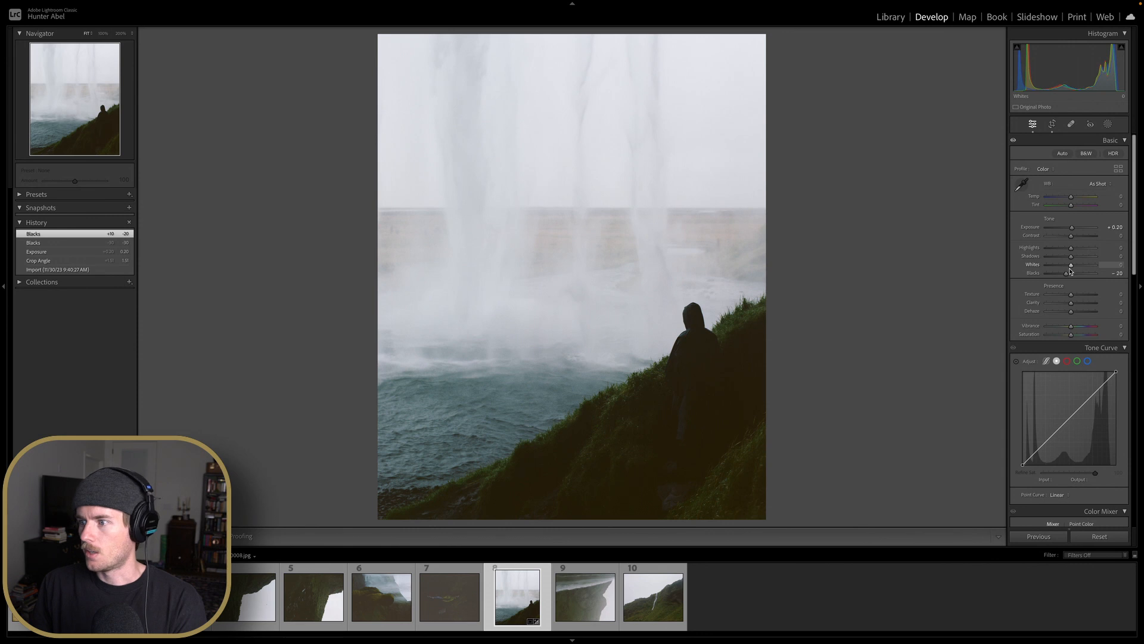
Set the presence sliders to Clarity +10, Dehaze +10, Vibrance +30 and Saturation +15
{"action": "scroll", "coordinate": [1072, 276], "scroll_direction": "down", "scroll_amount": 2}
{"action": "key", "text": "Up"}
{"action": "key", "text": "Up"}
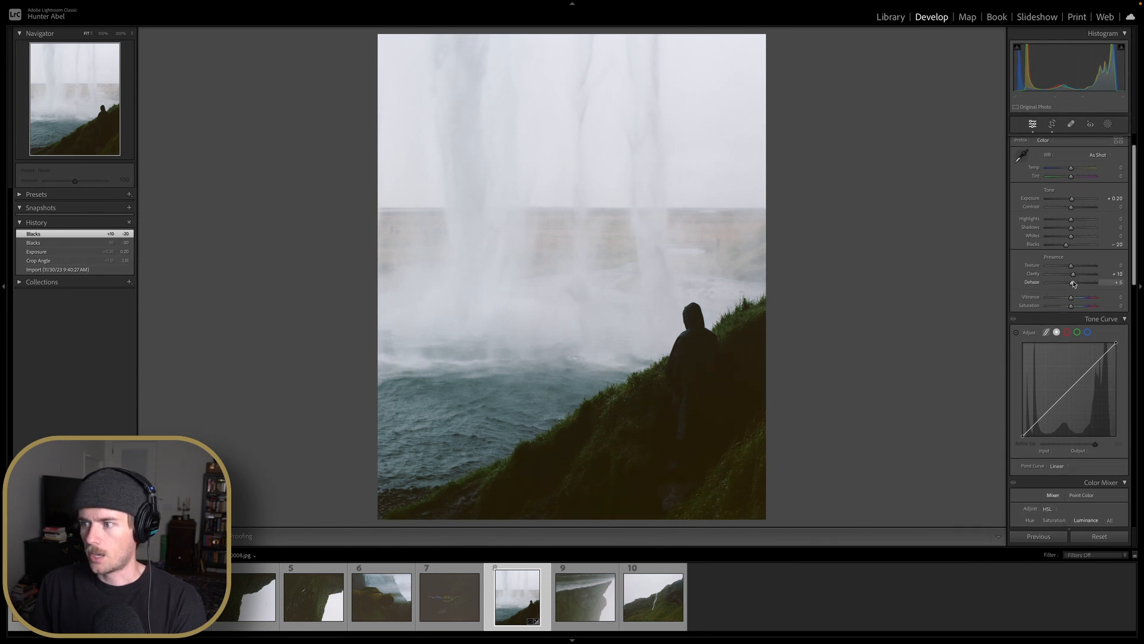
{"action": "key", "text": "Up"}
{"action": "scroll", "coordinate": [1074, 283], "scroll_direction": "down", "scroll_amount": 2}
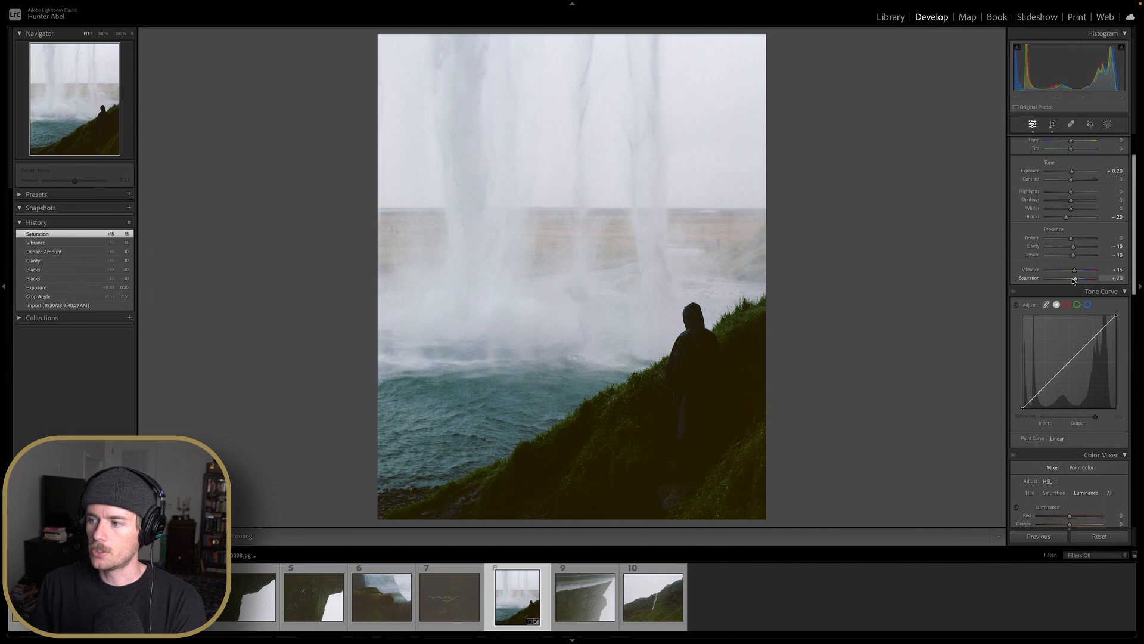
{"action": "key", "text": "Down"}
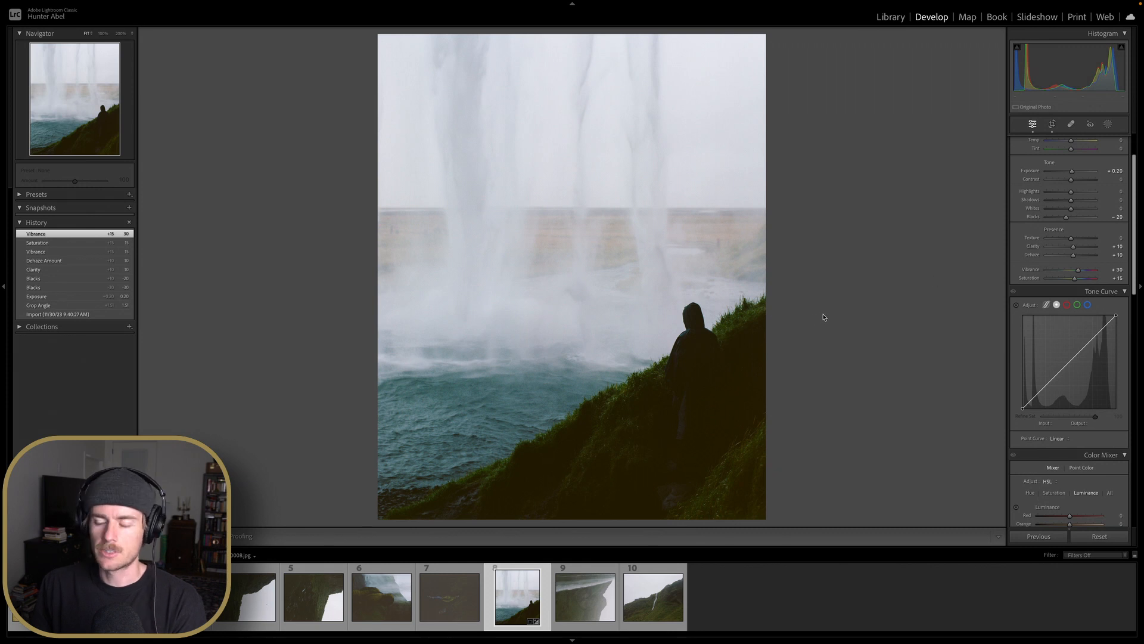
Set the sharpening Amount to 15
{"action": "scroll", "coordinate": [1049, 295], "scroll_direction": "down", "scroll_amount": 3}
{"action": "scroll", "coordinate": [1040, 296], "scroll_direction": "down", "scroll_amount": 10}
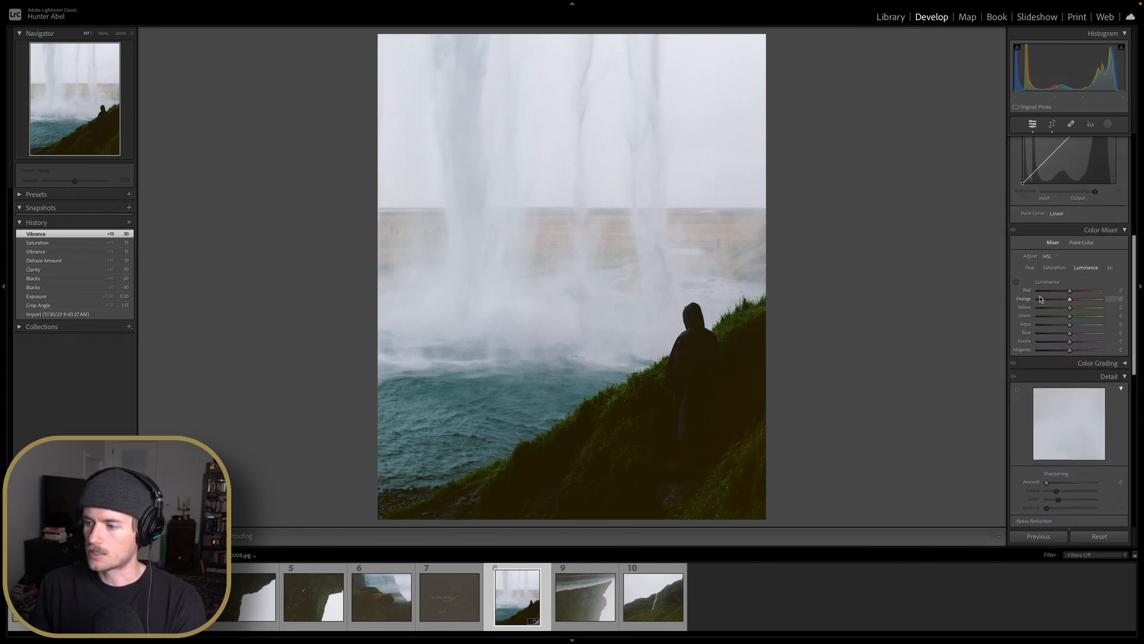
{"action": "left_click", "coordinate": [1053, 325]}
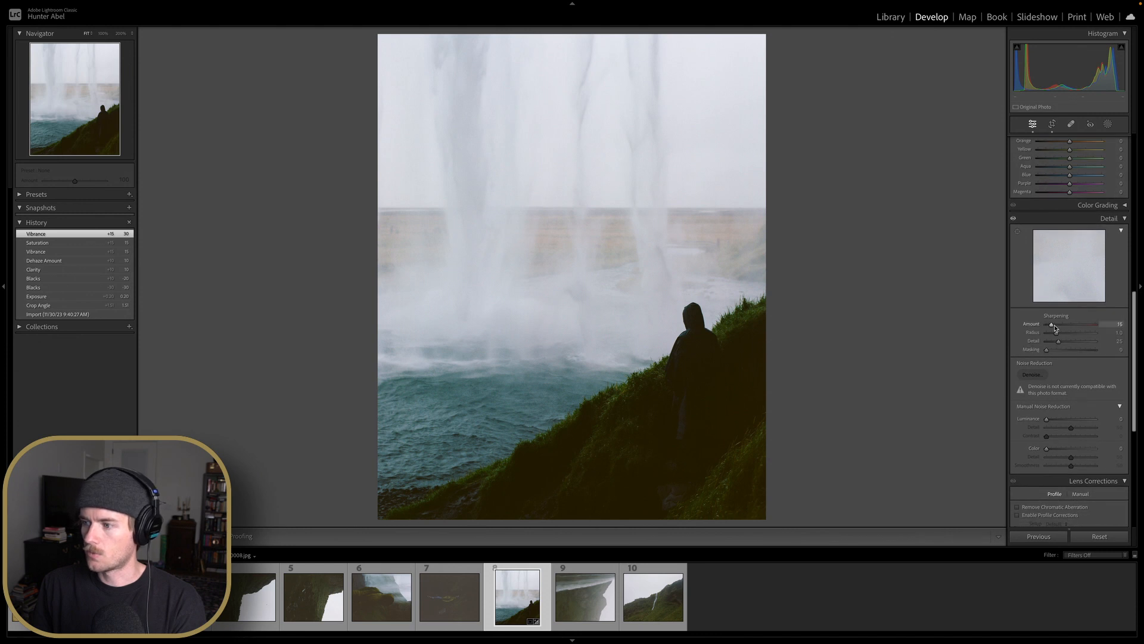
{"action": "left_click_drag", "start_coordinate": [1055, 328], "coordinate": [1054, 328]}
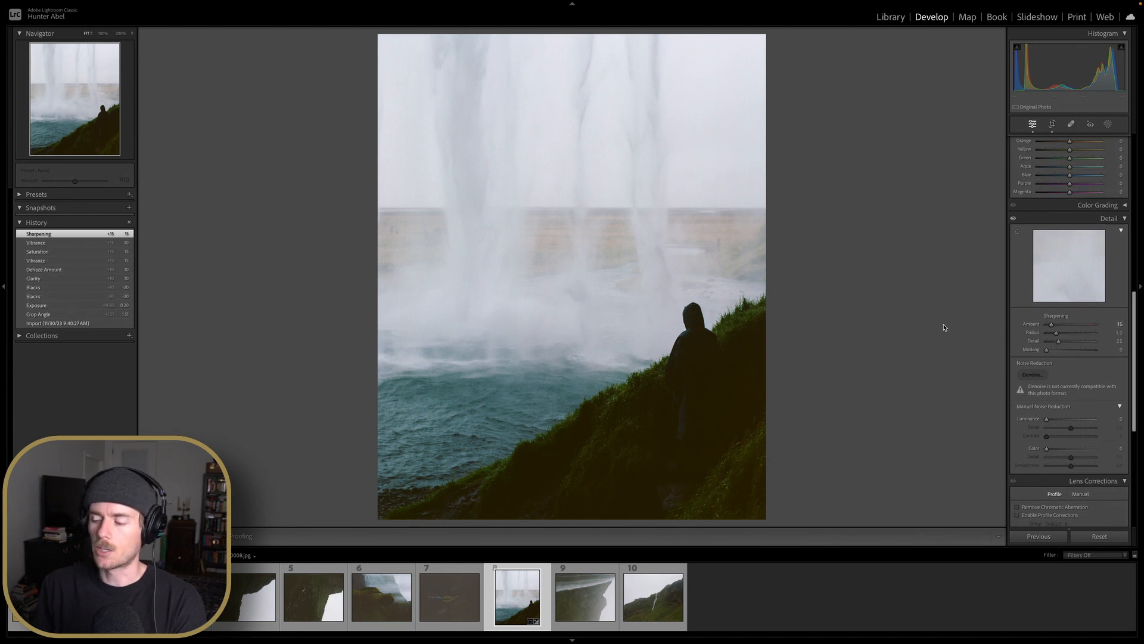
Apply a slight darkening post-crop vignette in the Effects settings
{"action": "scroll", "coordinate": [1076, 363], "scroll_direction": "down", "scroll_amount": 10}
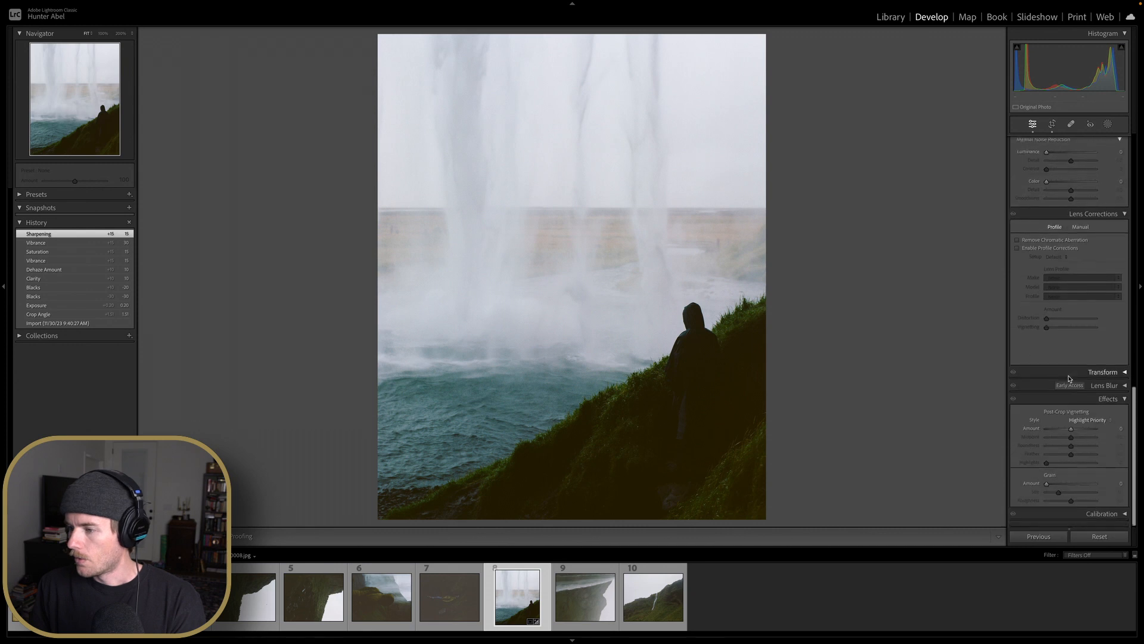
{"action": "left_click_drag", "start_coordinate": [1071, 431], "coordinate": [1068, 431]}
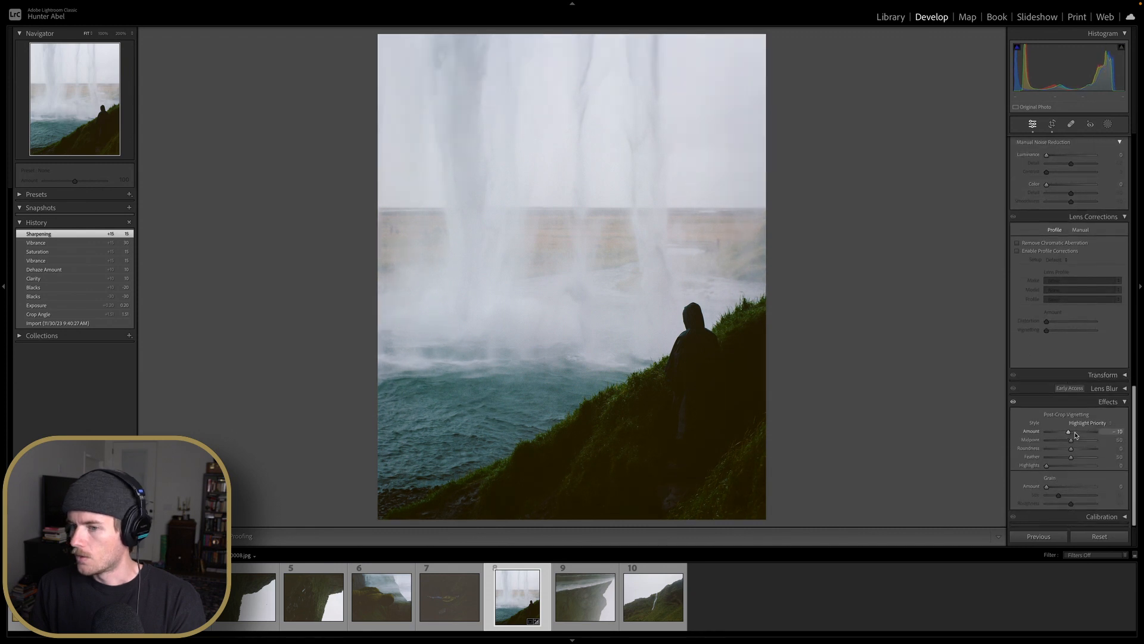
{"action": "key", "text": "Up"}
{"action": "key", "text": "Down"}
{"action": "key", "text": "Up"}
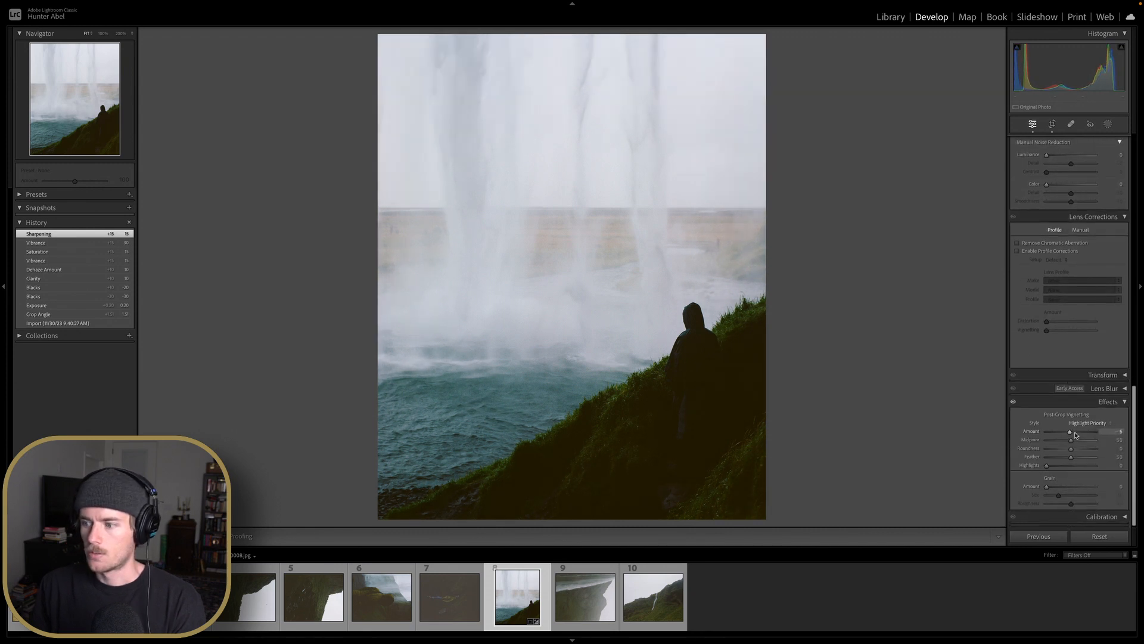
{"action": "key", "text": "Up"}
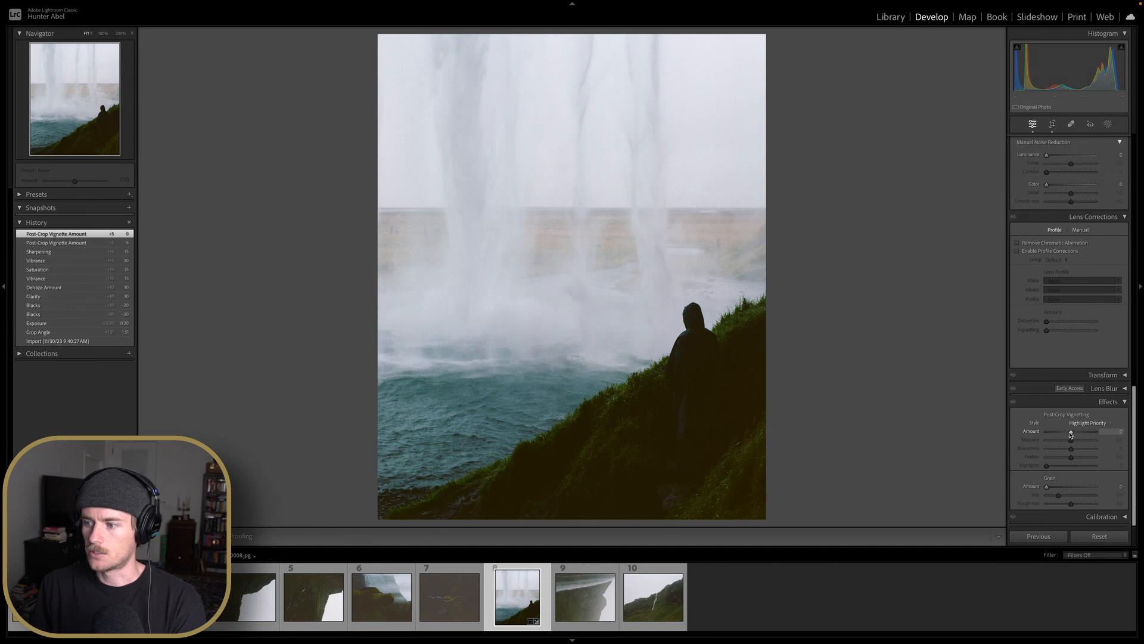
Review the adjusted settings across the editing panels
{"action": "scroll", "coordinate": [1070, 432], "scroll_direction": "up", "scroll_amount": 15}
{"action": "scroll", "coordinate": [1065, 429], "scroll_direction": "up", "scroll_amount": 1}
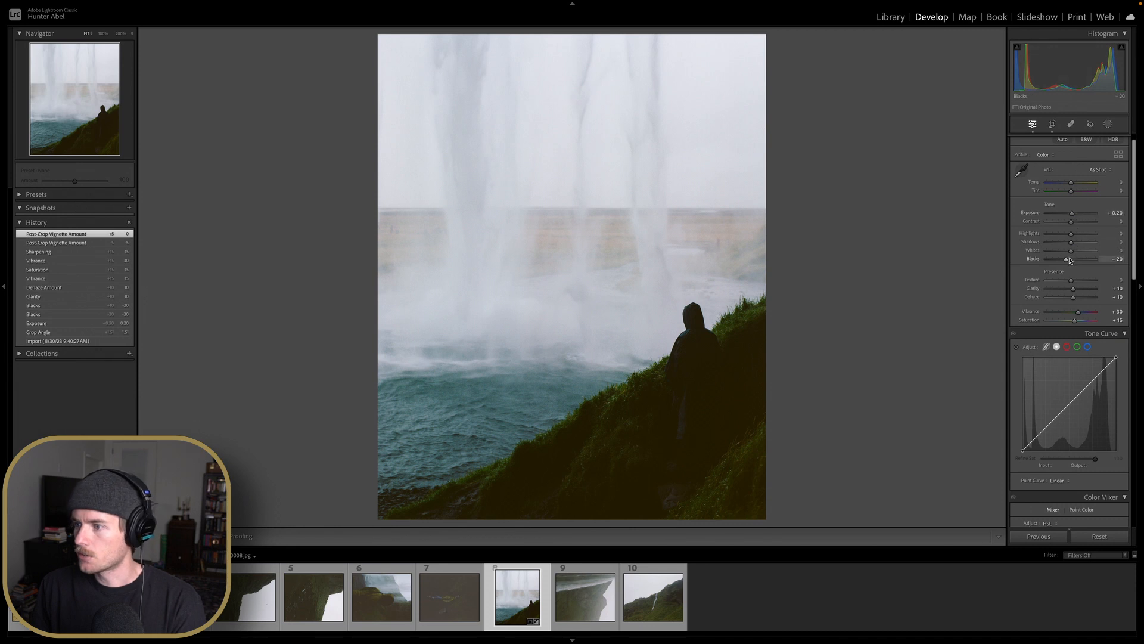
{"action": "scroll", "coordinate": [1071, 260], "scroll_direction": "down", "scroll_amount": 3}
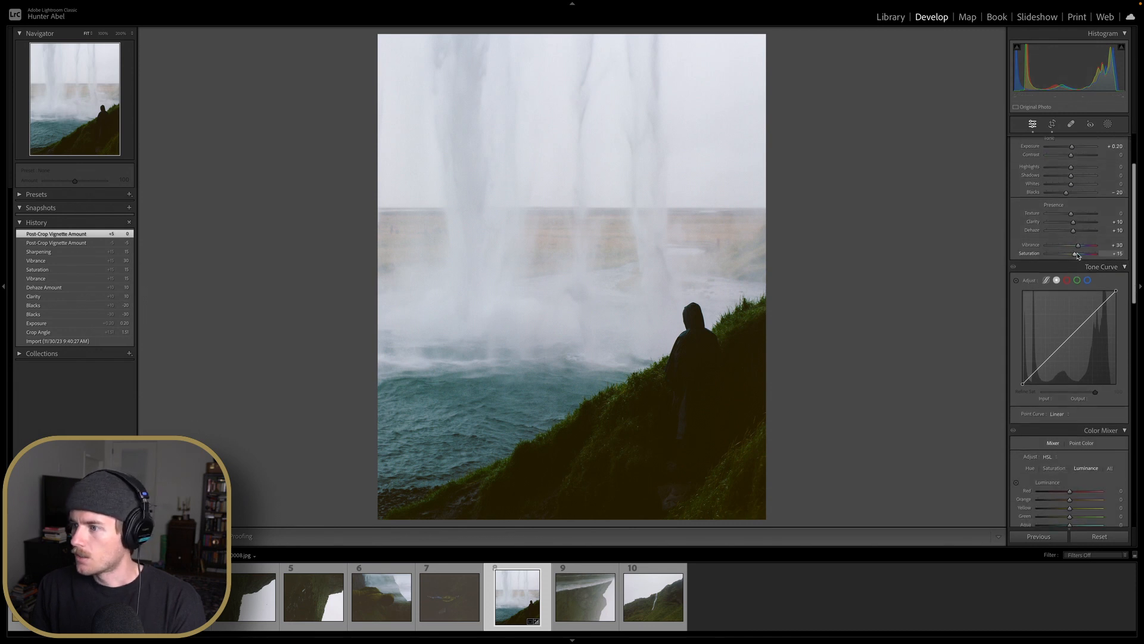
{"action": "scroll", "coordinate": [1077, 258], "scroll_direction": "down", "scroll_amount": 10}
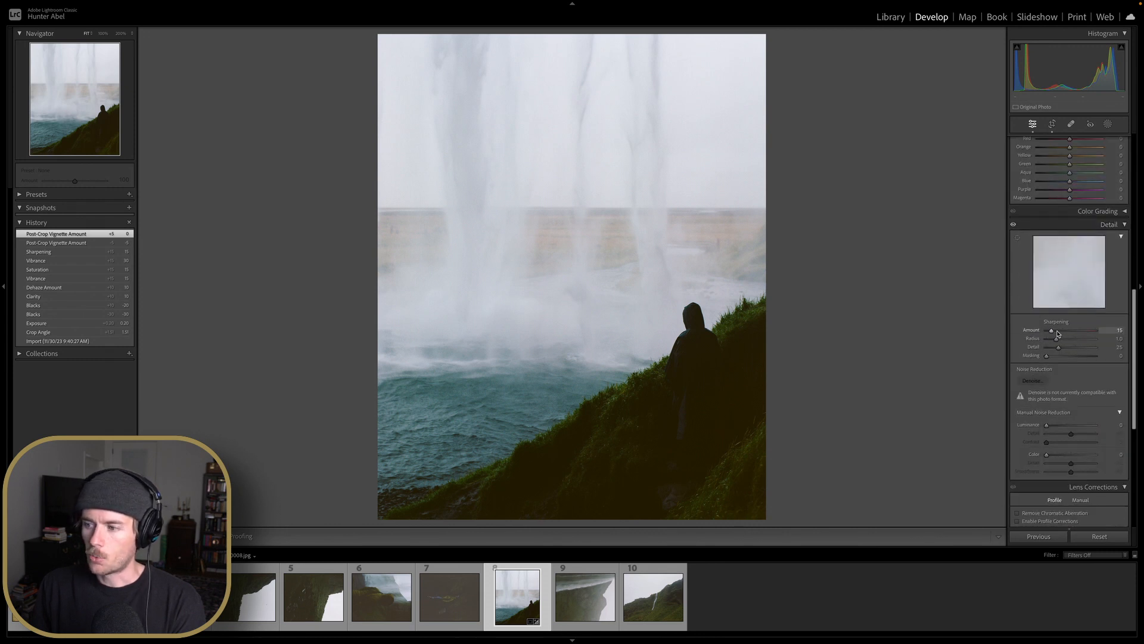
{"action": "scroll", "coordinate": [1058, 340], "scroll_direction": "down", "scroll_amount": 4}
{"action": "scroll", "coordinate": [1058, 334], "scroll_direction": "down", "scroll_amount": 3}
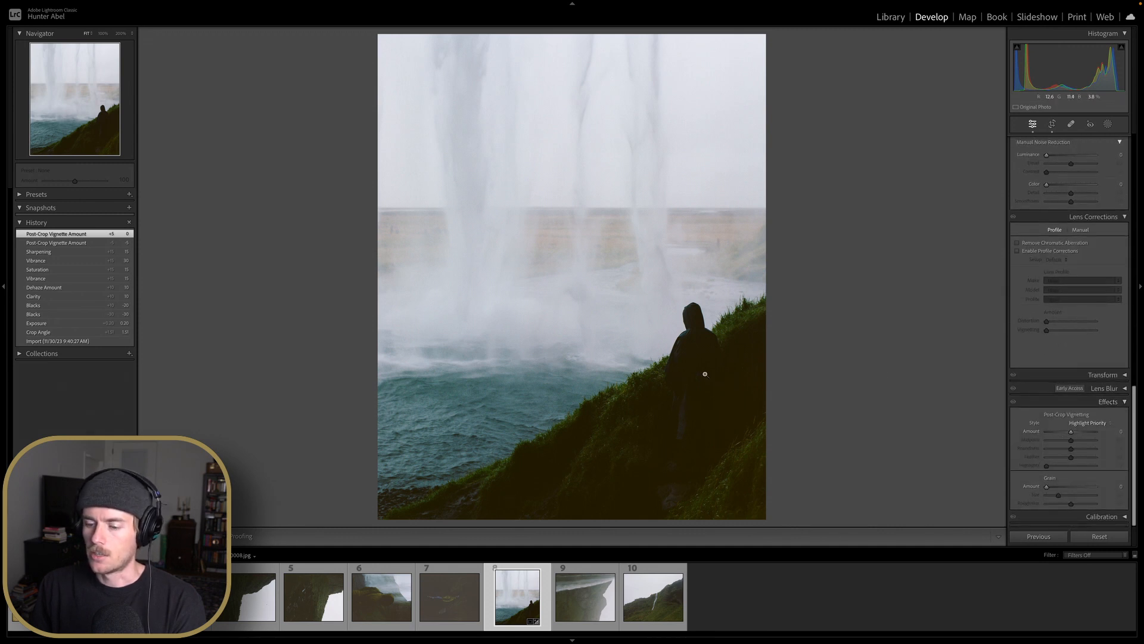
{"action": "scroll", "coordinate": [1071, 403], "scroll_direction": "up", "scroll_amount": 10}
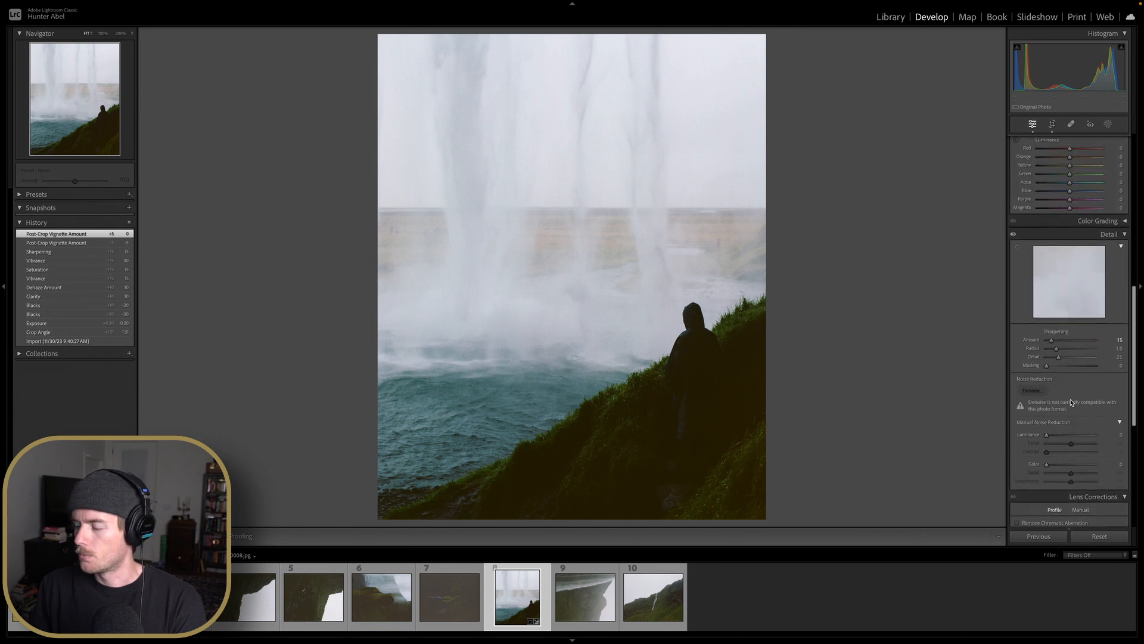
{"action": "scroll", "coordinate": [1071, 403], "scroll_direction": "up", "scroll_amount": 15}
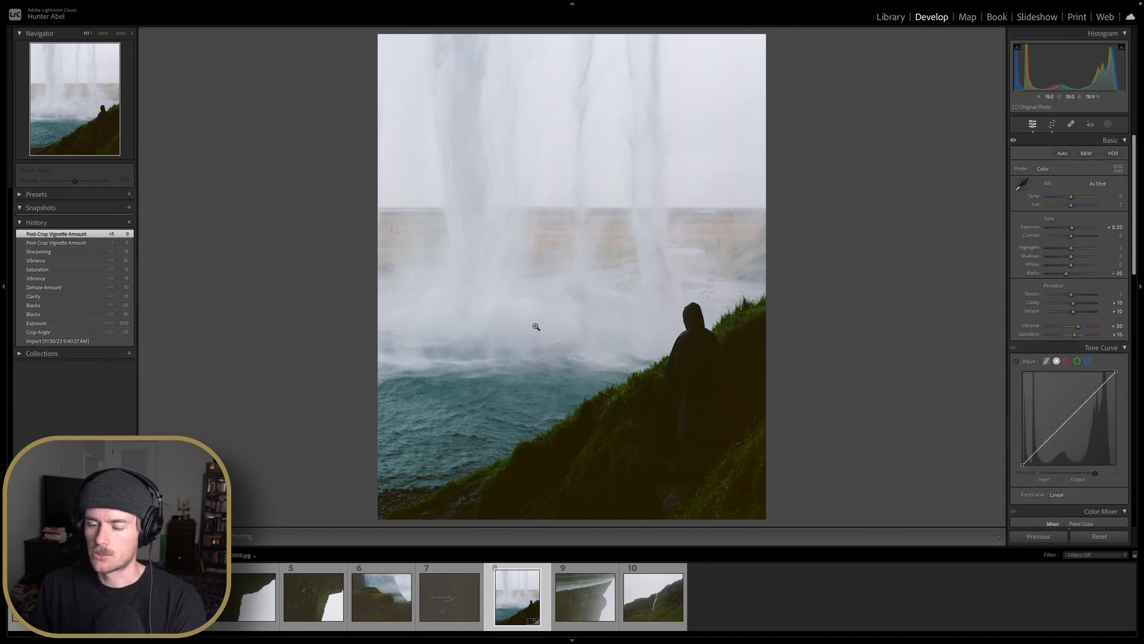
{"action": "left_click", "coordinate": [1053, 123]}
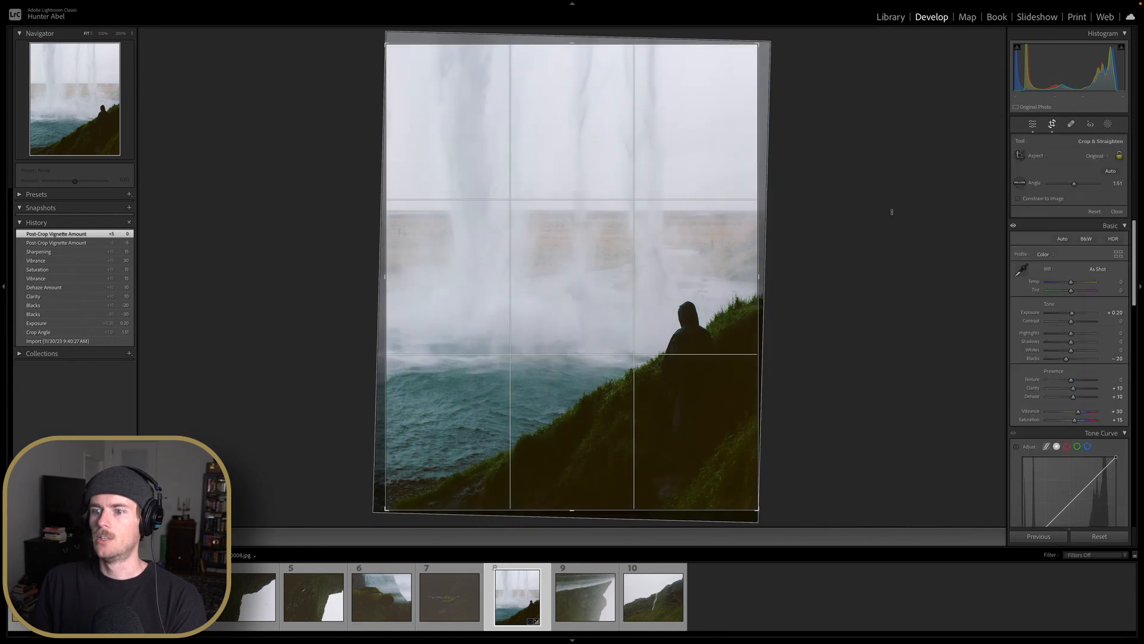
{"action": "left_click_drag", "start_coordinate": [892, 212], "coordinate": [892, 212]}
{"action": "key", "text": "Return"}
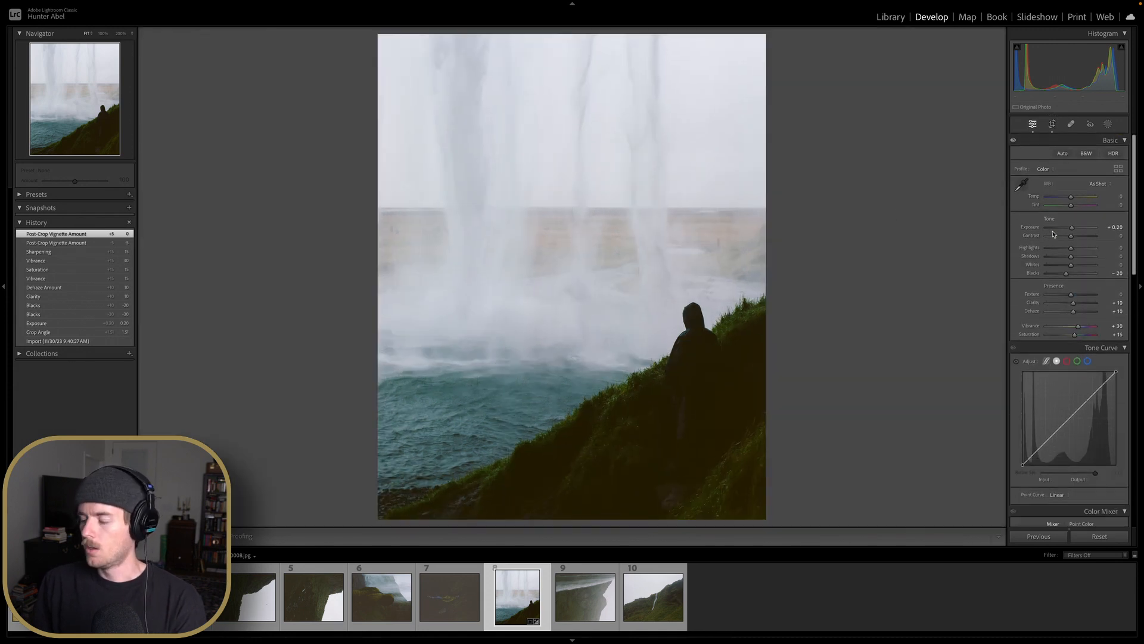
Reset the Blacks slider to 0
{"action": "scroll", "coordinate": [1064, 251], "scroll_direction": "down", "scroll_amount": 3}
{"action": "scroll", "coordinate": [1068, 260], "scroll_direction": "up", "scroll_amount": 3}
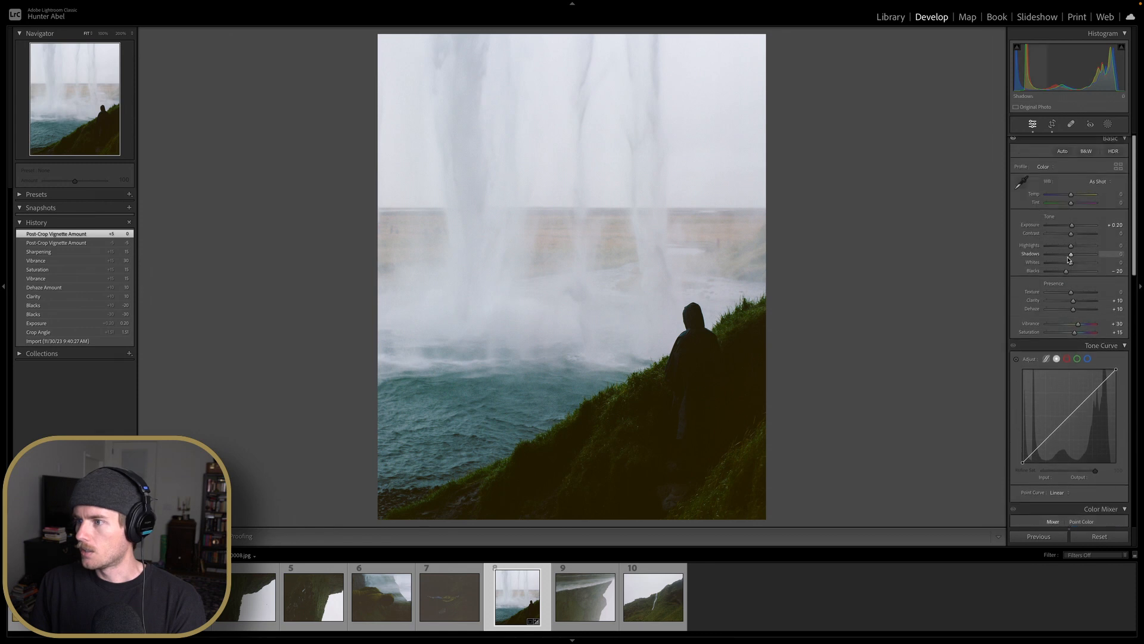
{"action": "double_click", "coordinate": [1070, 273]}
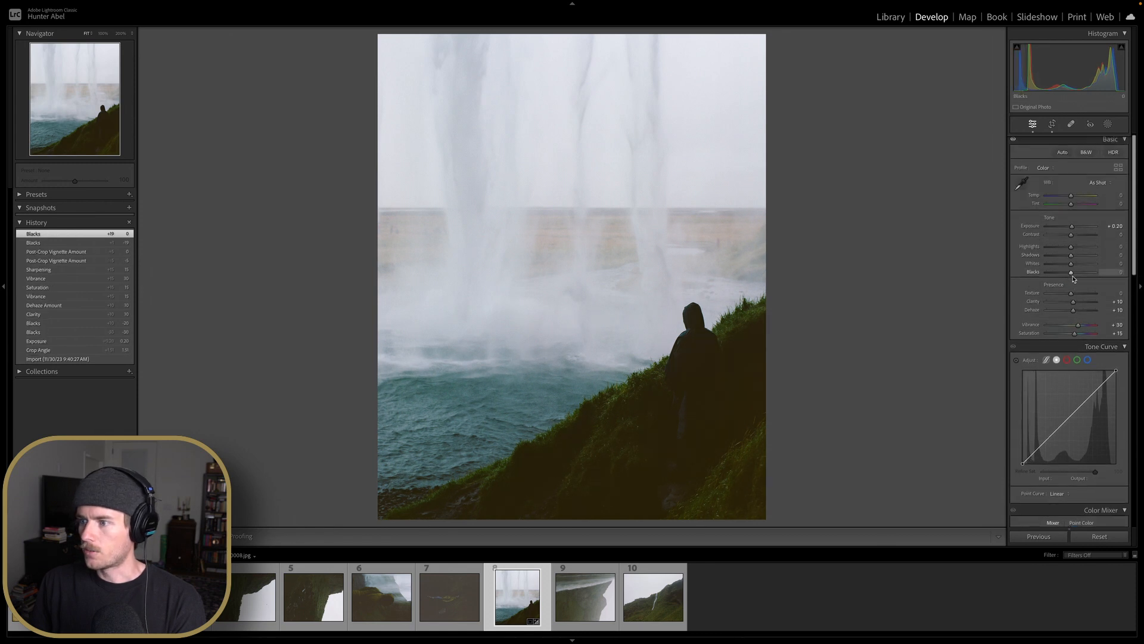
Zoom in on the hillside and lift the red channel's black point on the tone curve to input 32
{"action": "scroll", "coordinate": [1073, 279], "scroll_direction": "down", "scroll_amount": 3}
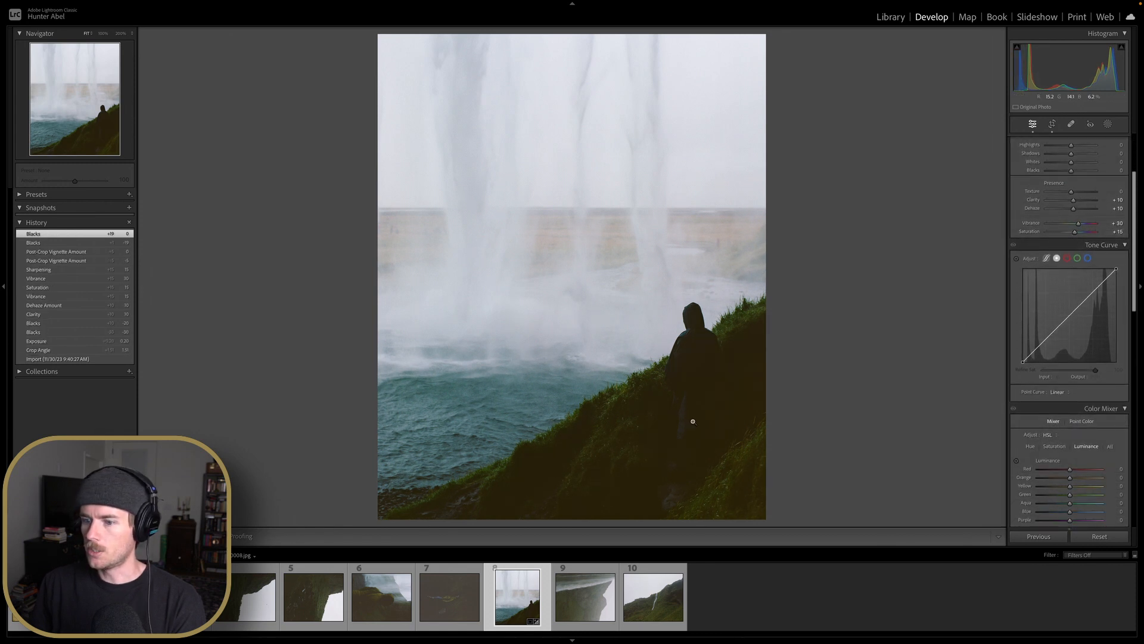
{"action": "left_click", "coordinate": [695, 421]}
{"action": "left_click_drag", "start_coordinate": [708, 415], "coordinate": [654, 357]}
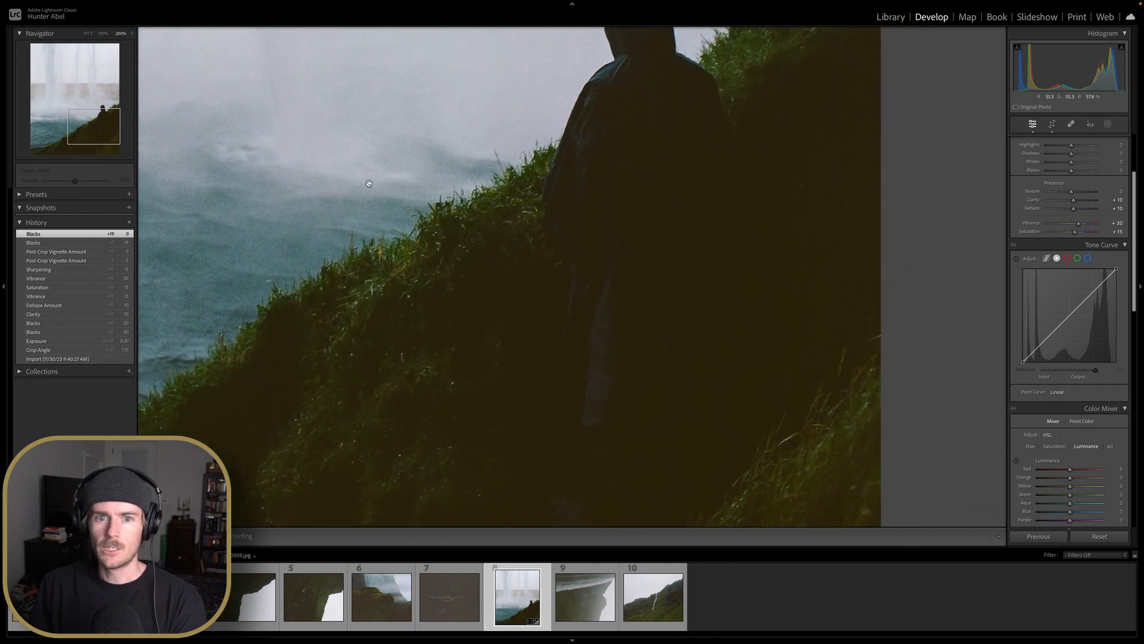
{"action": "left_click", "coordinate": [103, 34]}
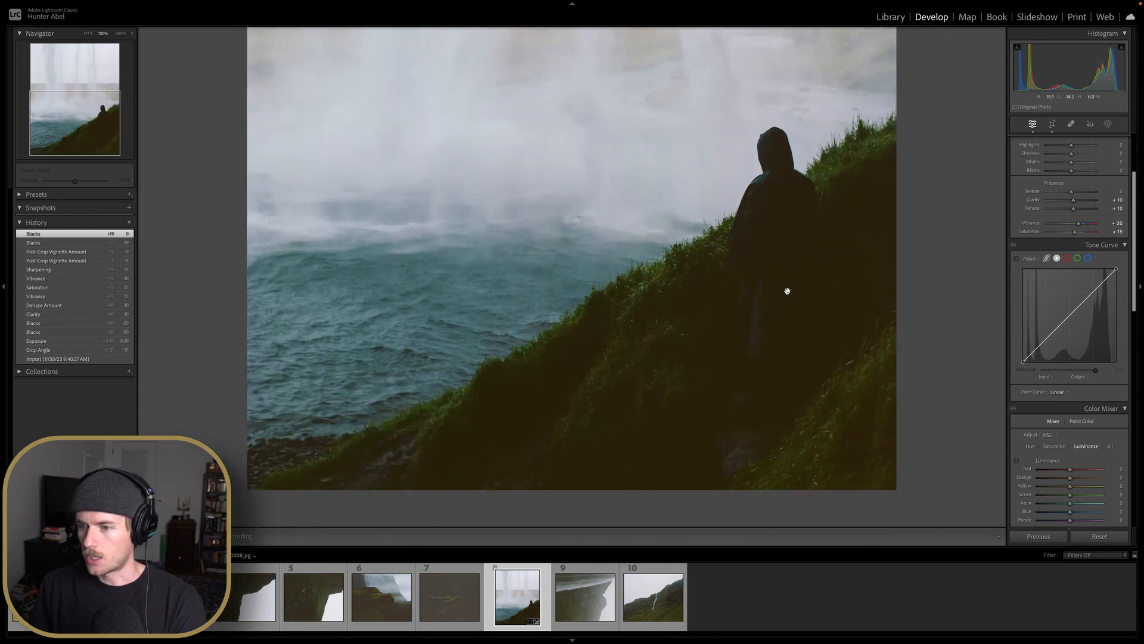
{"action": "left_click", "coordinate": [1067, 259]}
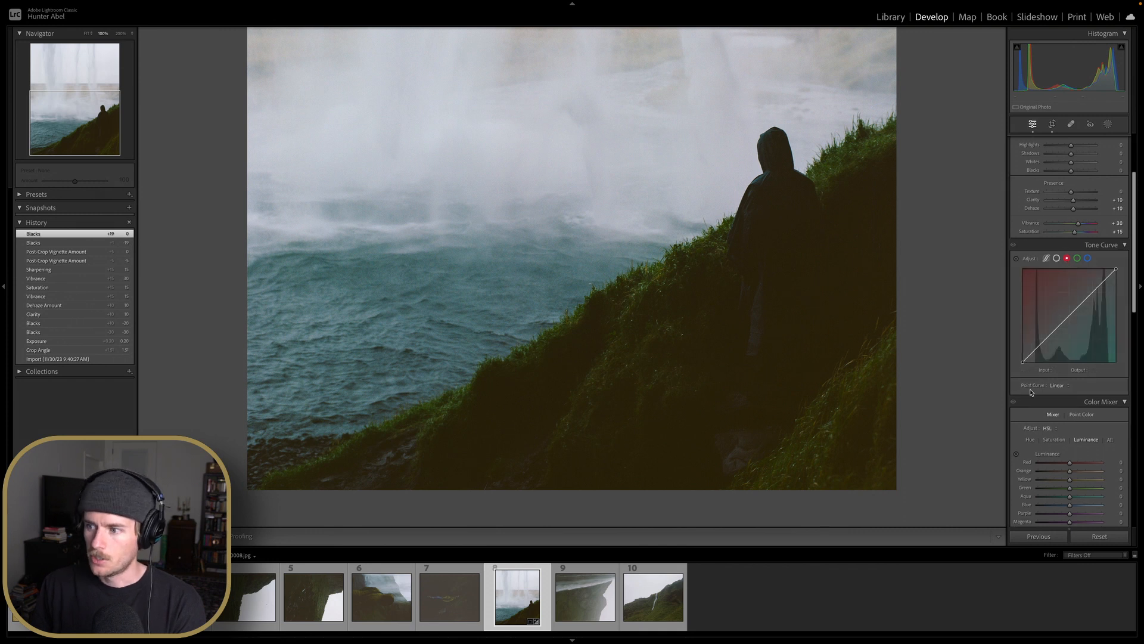
{"action": "left_click_drag", "start_coordinate": [1023, 364], "coordinate": [1035, 369]}
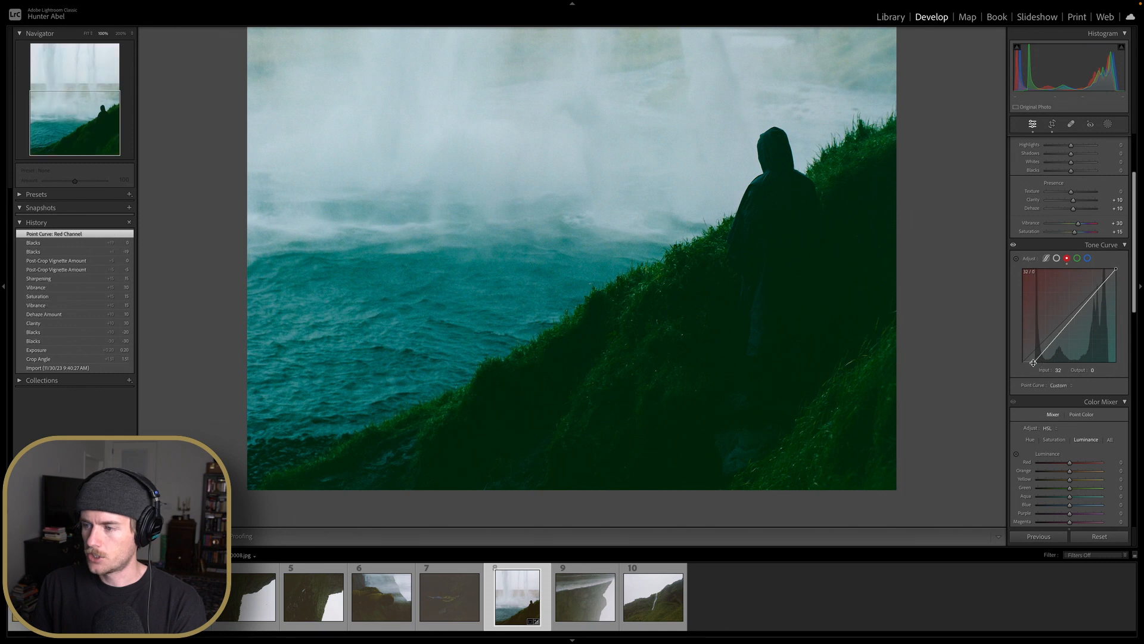
Lift the green channel's black point to input 16 and pull the red channel's black point back slightly
{"action": "left_click", "coordinate": [1076, 260]}
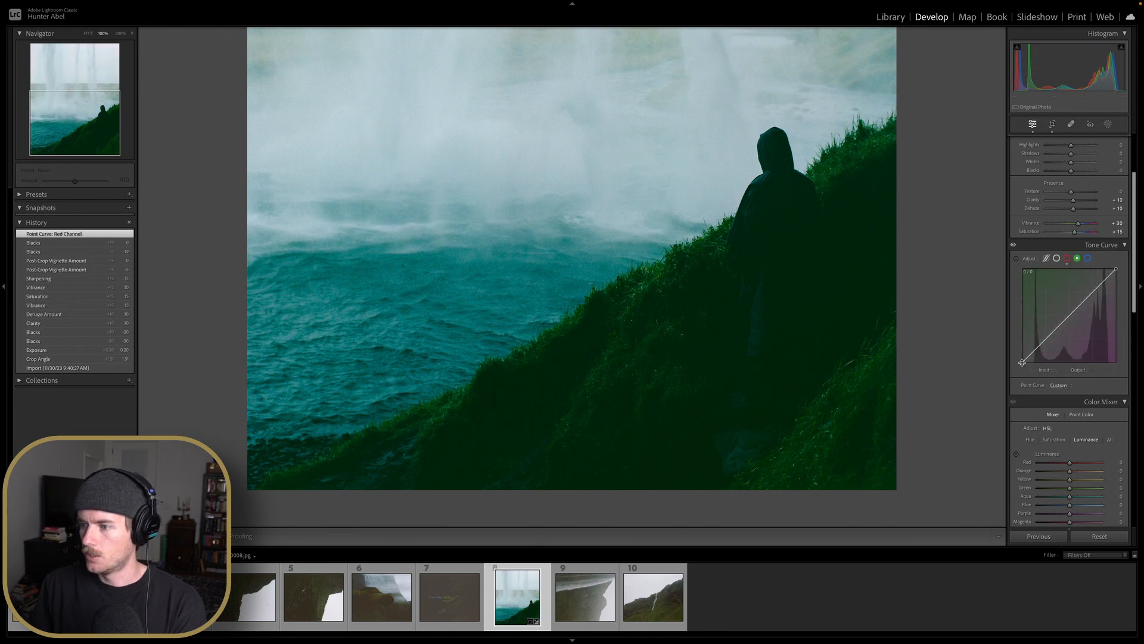
{"action": "left_click_drag", "start_coordinate": [1022, 362], "coordinate": [1028, 372]}
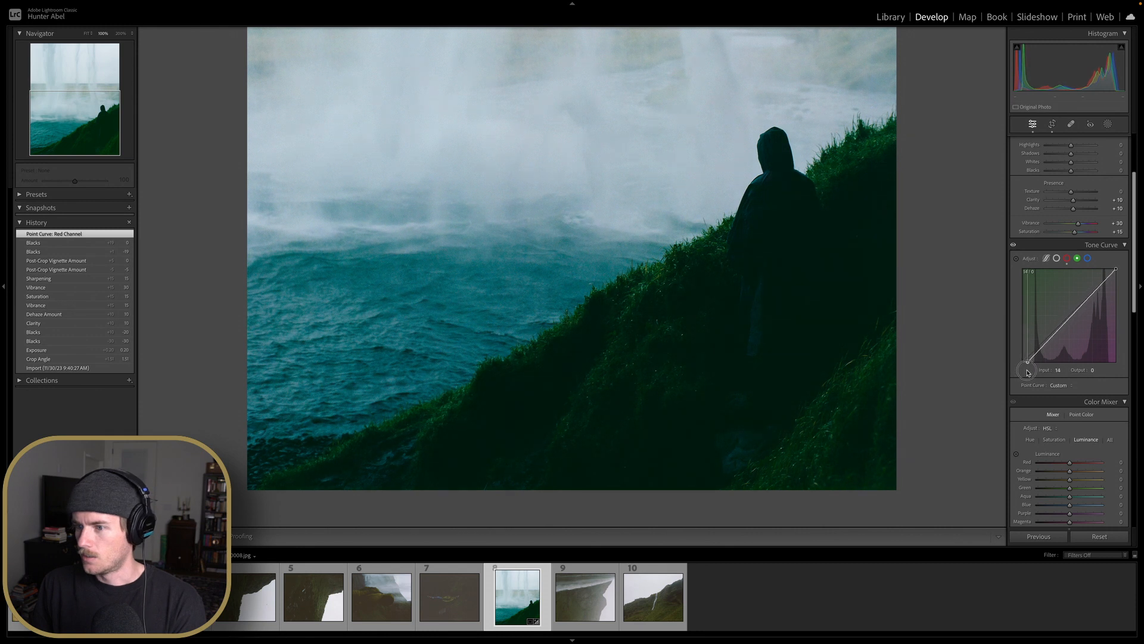
{"action": "left_click", "coordinate": [1077, 258]}
{"action": "left_click", "coordinate": [1068, 260]}
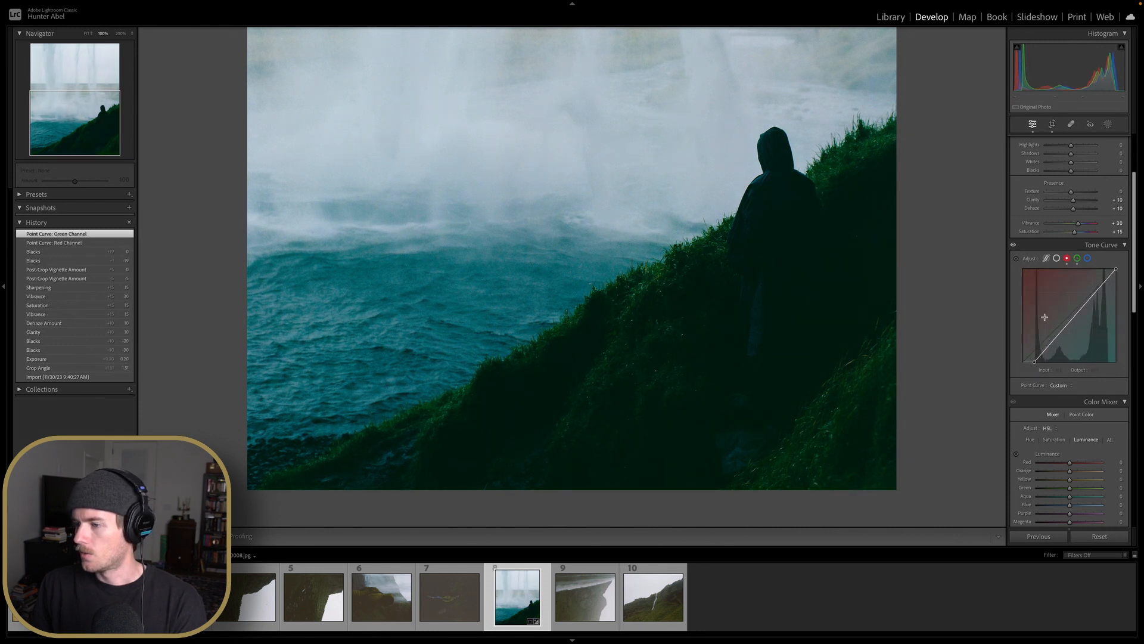
{"action": "left_click_drag", "start_coordinate": [1034, 363], "coordinate": [1030, 364]}
Lift the blue channel's black point on the tone curve to input 8
{"action": "left_click", "coordinate": [1078, 259]}
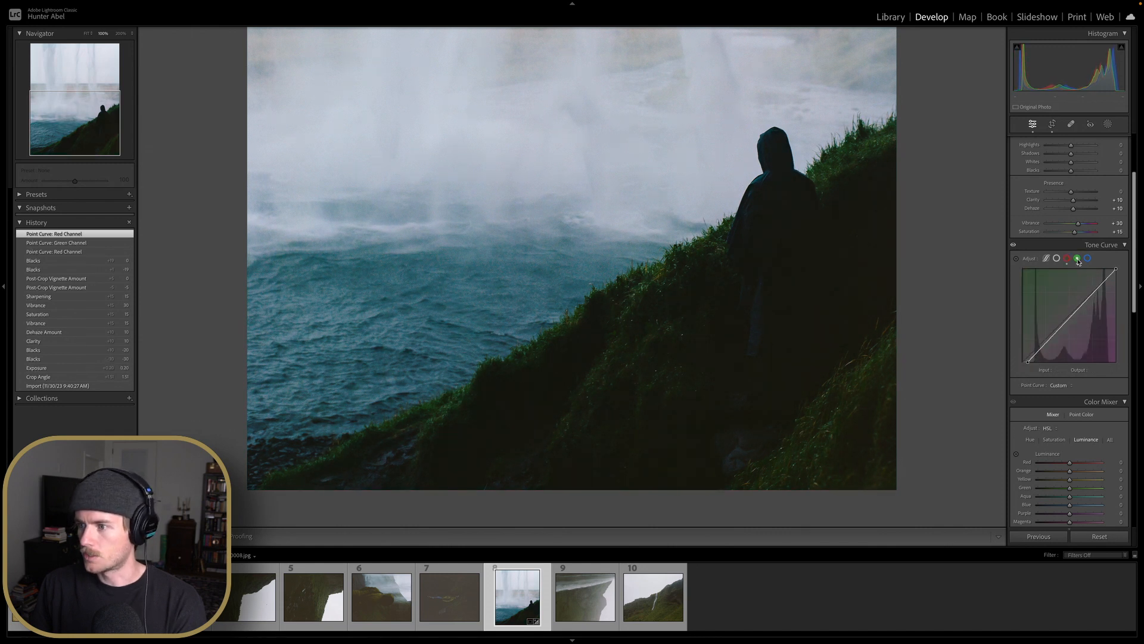
{"action": "left_click", "coordinate": [1068, 259]}
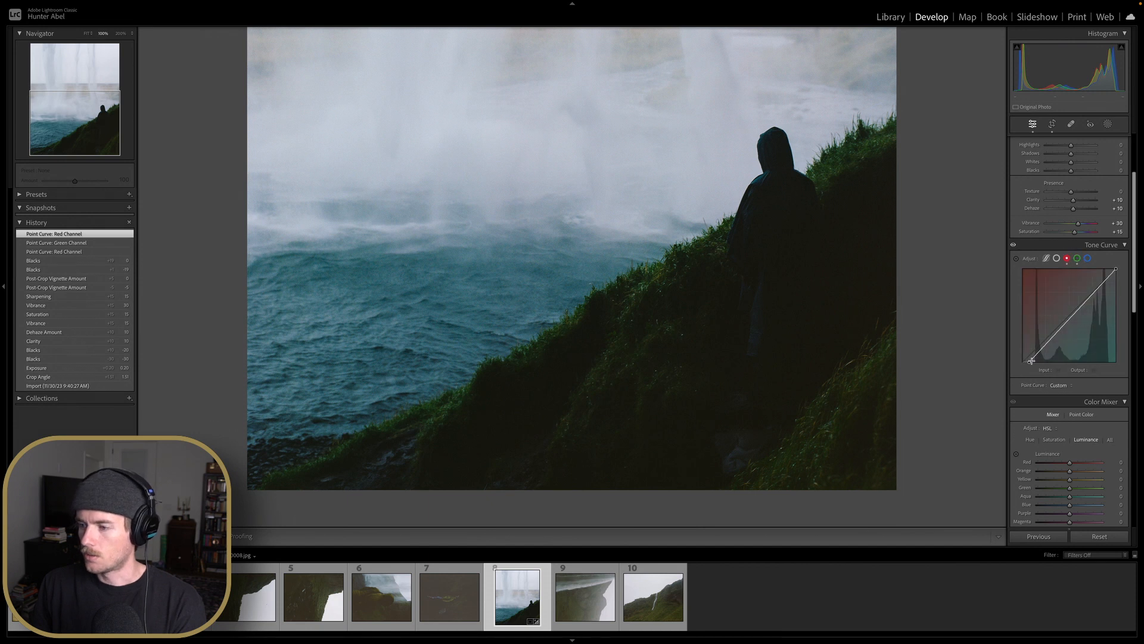
{"action": "left_click", "coordinate": [1078, 259]}
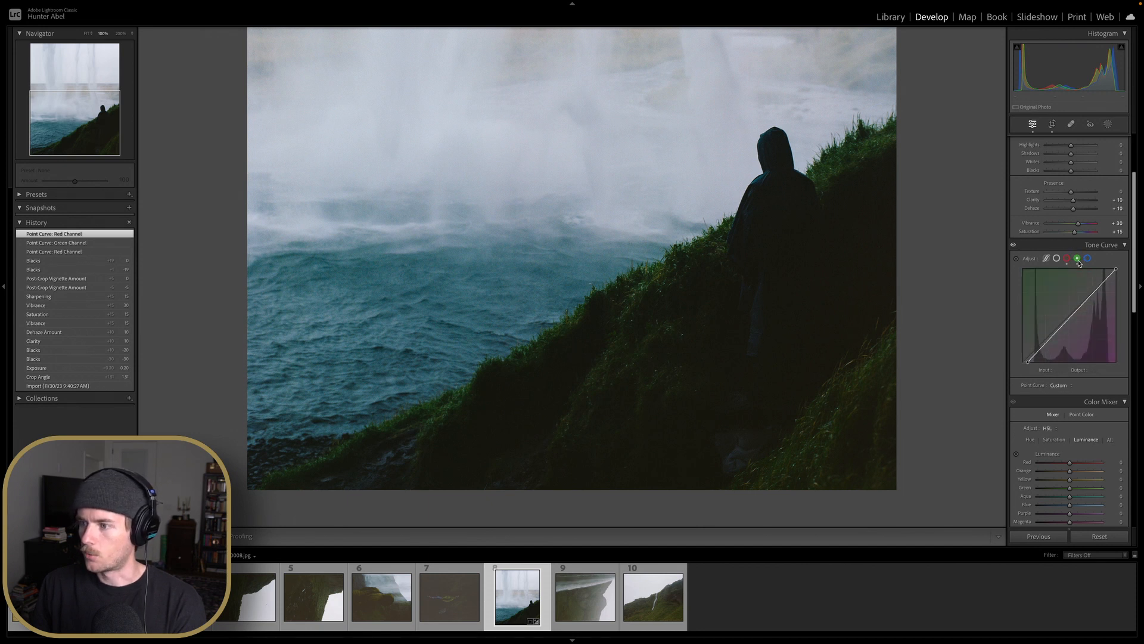
{"action": "left_click", "coordinate": [1089, 259]}
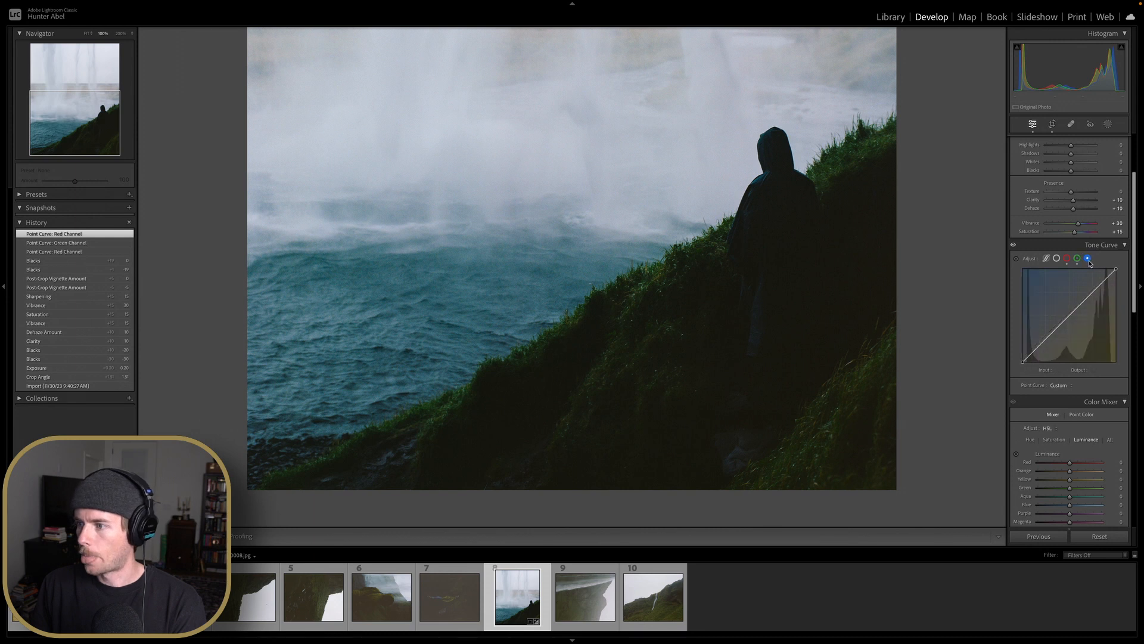
{"action": "left_click_drag", "start_coordinate": [1025, 366], "coordinate": [1025, 363]}
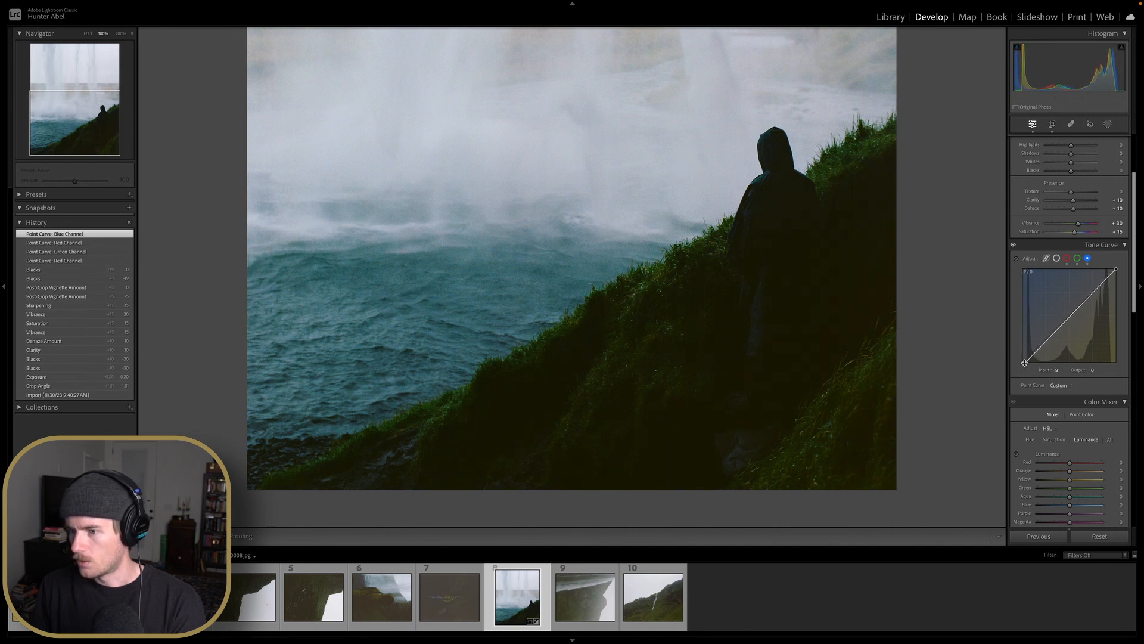
Zoom in on the figure's shadows, nudge the green channel's black point, and return to the full view
{"action": "left_click", "coordinate": [840, 349]}
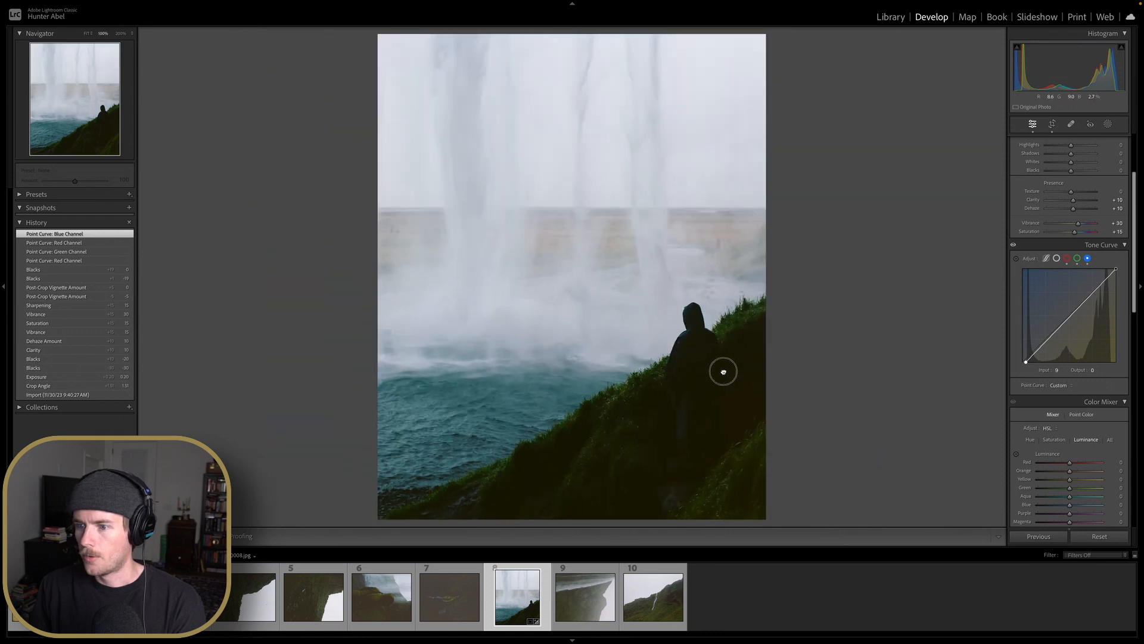
{"action": "left_click", "coordinate": [723, 371]}
{"action": "left_click", "coordinate": [120, 34]}
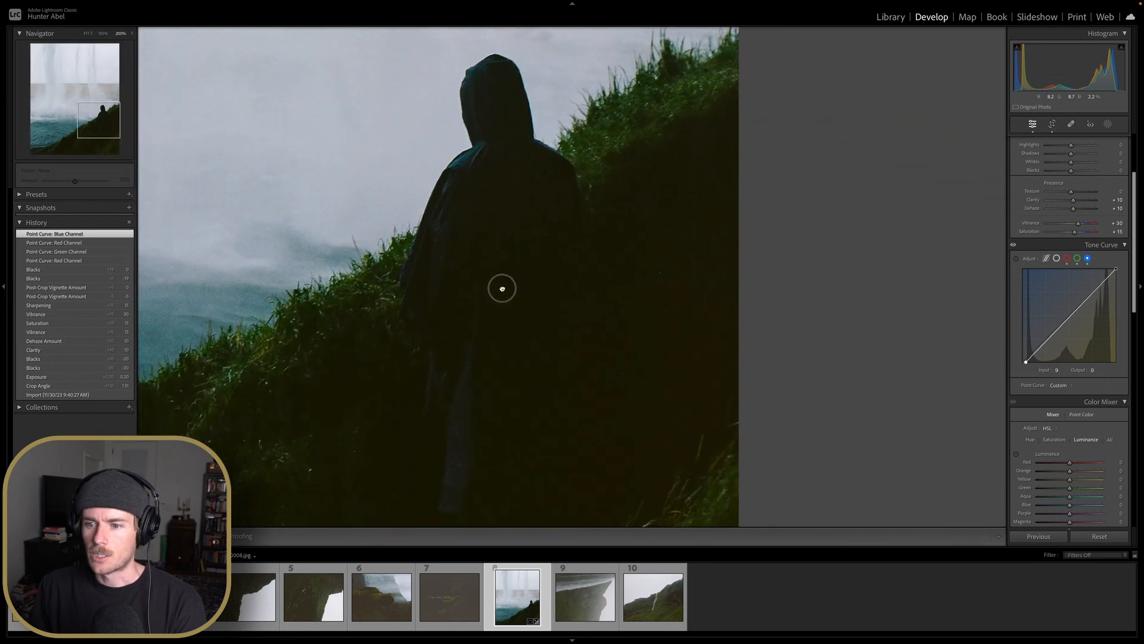
{"action": "left_click_drag", "start_coordinate": [503, 286], "coordinate": [633, 77]}
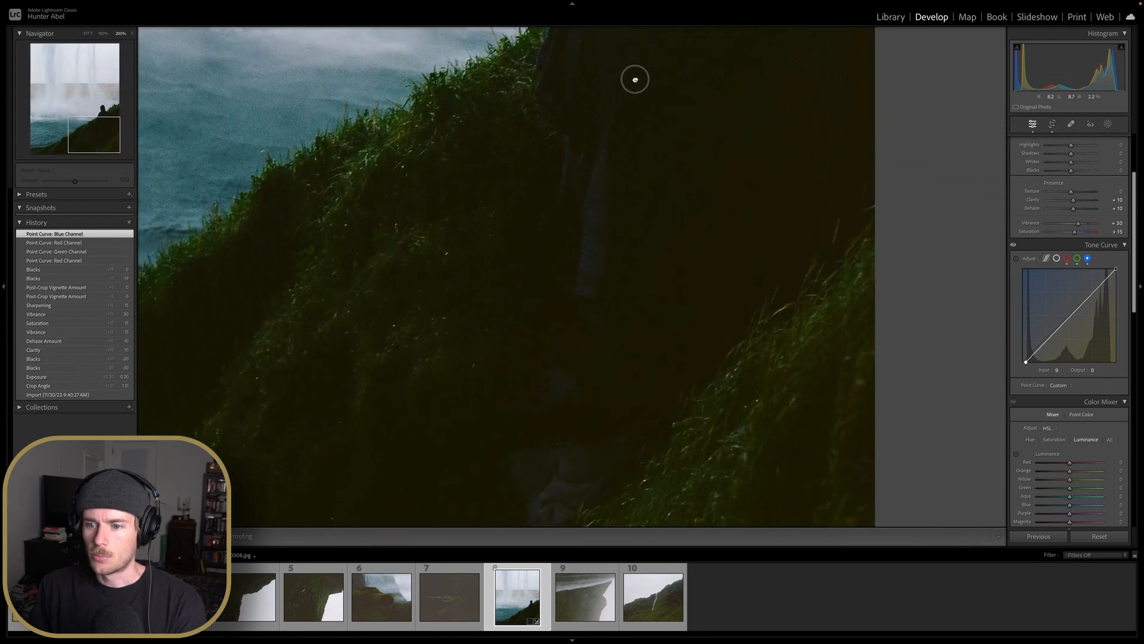
{"action": "left_click", "coordinate": [1077, 257]}
{"action": "left_click_drag", "start_coordinate": [1026, 361], "coordinate": [1032, 364]}
{"action": "left_click", "coordinate": [1067, 258]}
{"action": "key", "text": "z"}
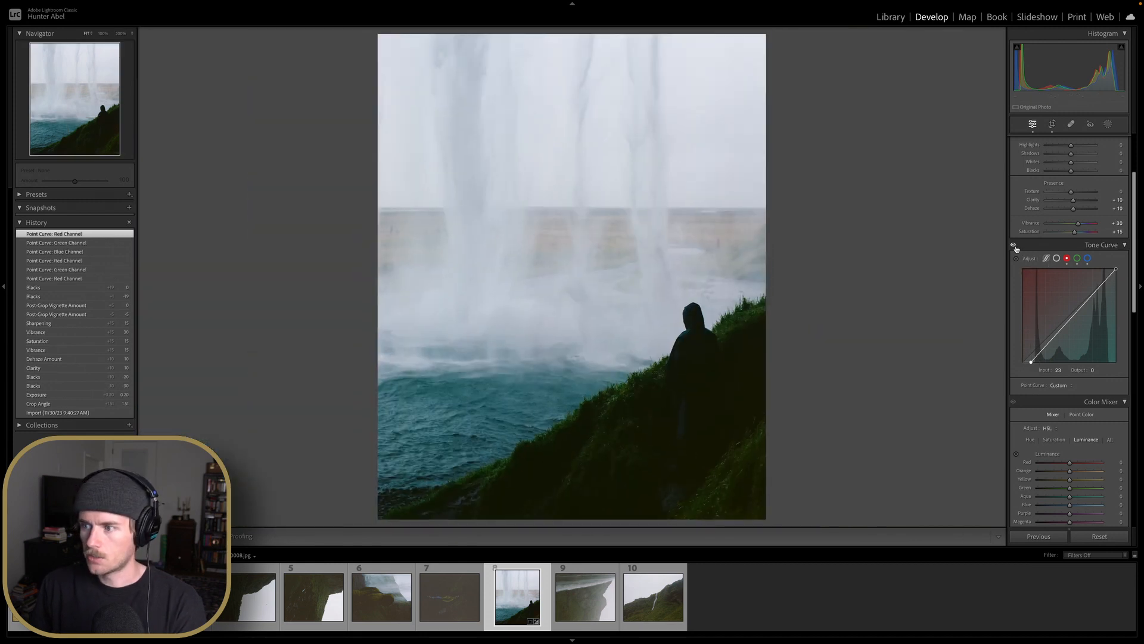
Toggle the Tone Curve adjustments on and off to compare the photo with and without them
{"action": "left_click", "coordinate": [1014, 246]}
{"action": "left_click", "coordinate": [1015, 246]}
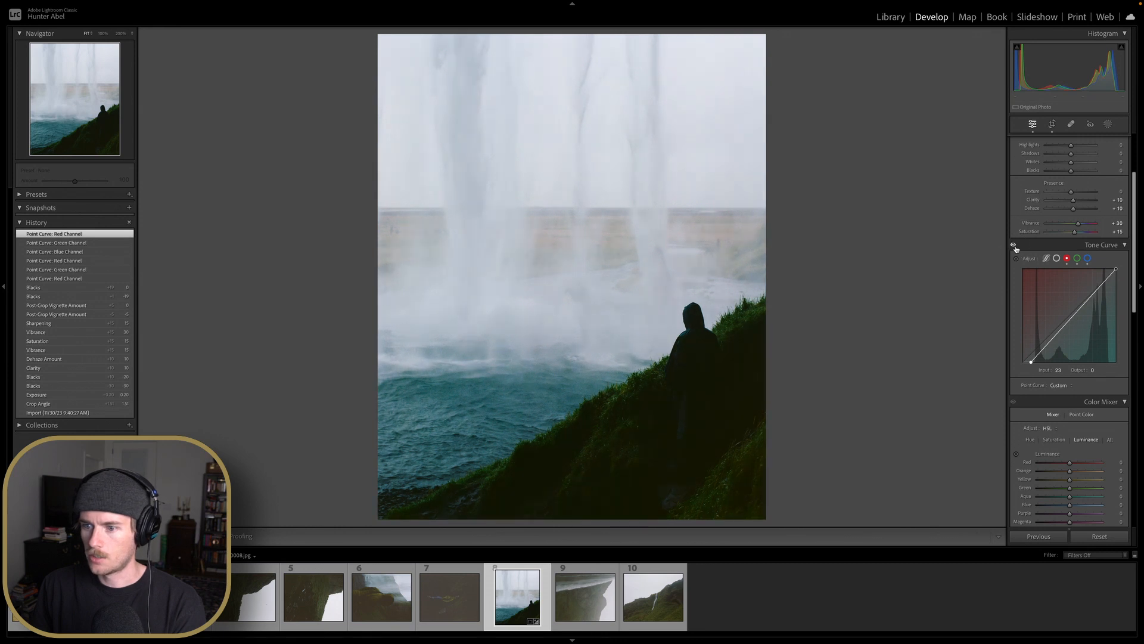
{"action": "left_click", "coordinate": [1015, 246]}
{"action": "left_click", "coordinate": [1015, 246]}
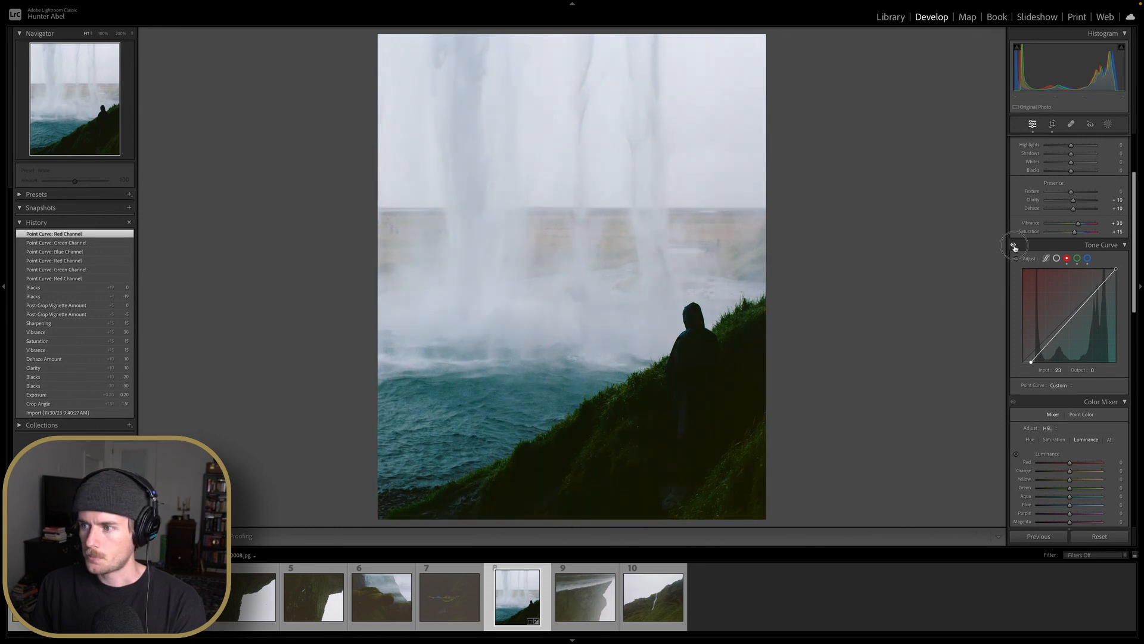
{"action": "left_click", "coordinate": [1015, 246]}
{"action": "left_click", "coordinate": [1015, 246]}
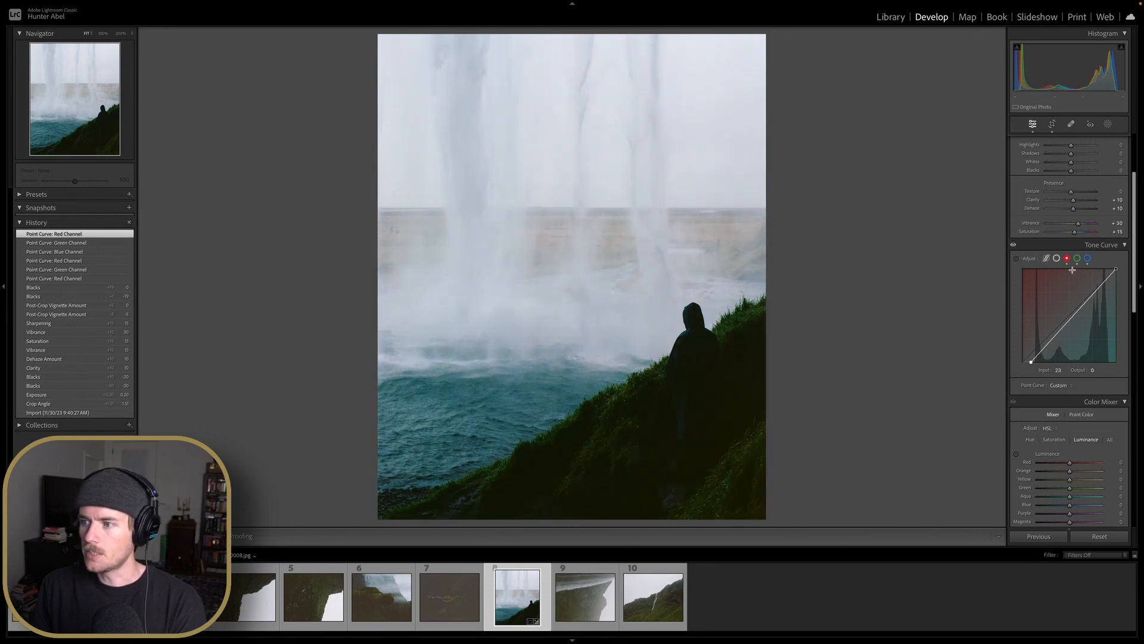
{"action": "left_click", "coordinate": [1015, 246]}
{"action": "left_click", "coordinate": [1015, 246]}
{"action": "left_click", "coordinate": [1015, 246]}
{"action": "left_click", "coordinate": [1015, 246]}
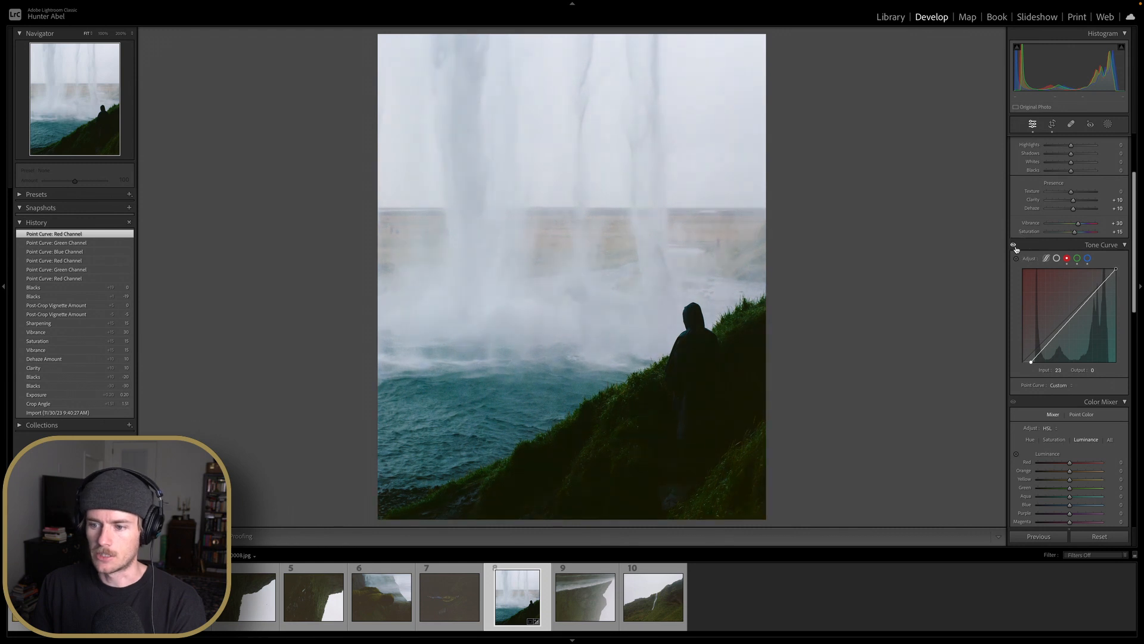
Set the Whites to +35
{"action": "scroll", "coordinate": [1023, 258], "scroll_direction": "down", "scroll_amount": 5}
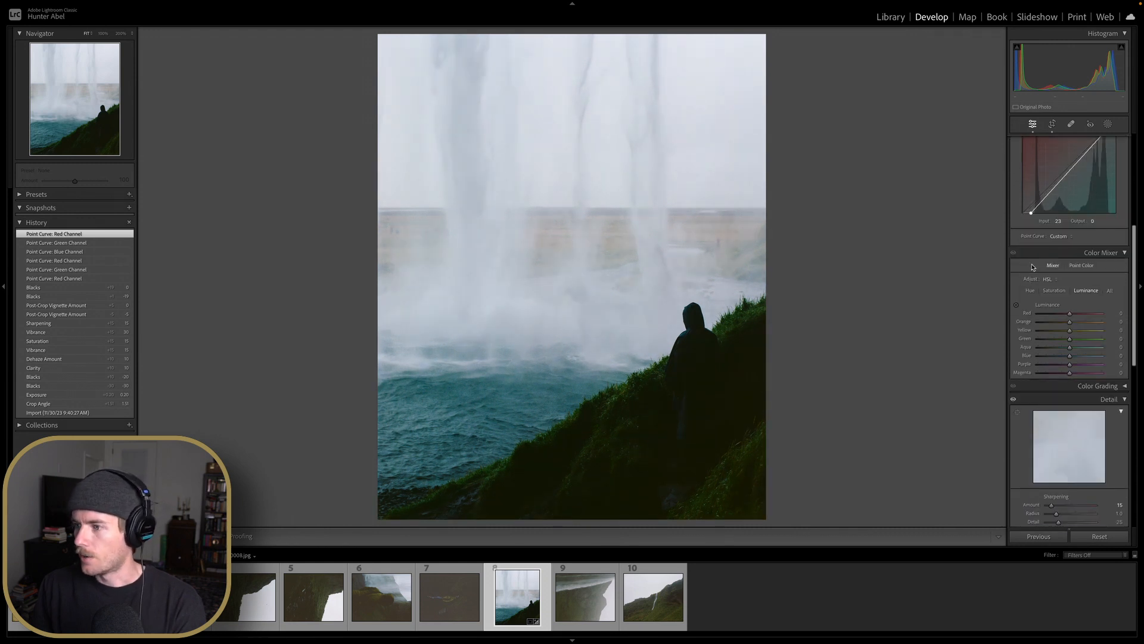
{"action": "scroll", "coordinate": [1070, 300], "scroll_direction": "up", "scroll_amount": 7}
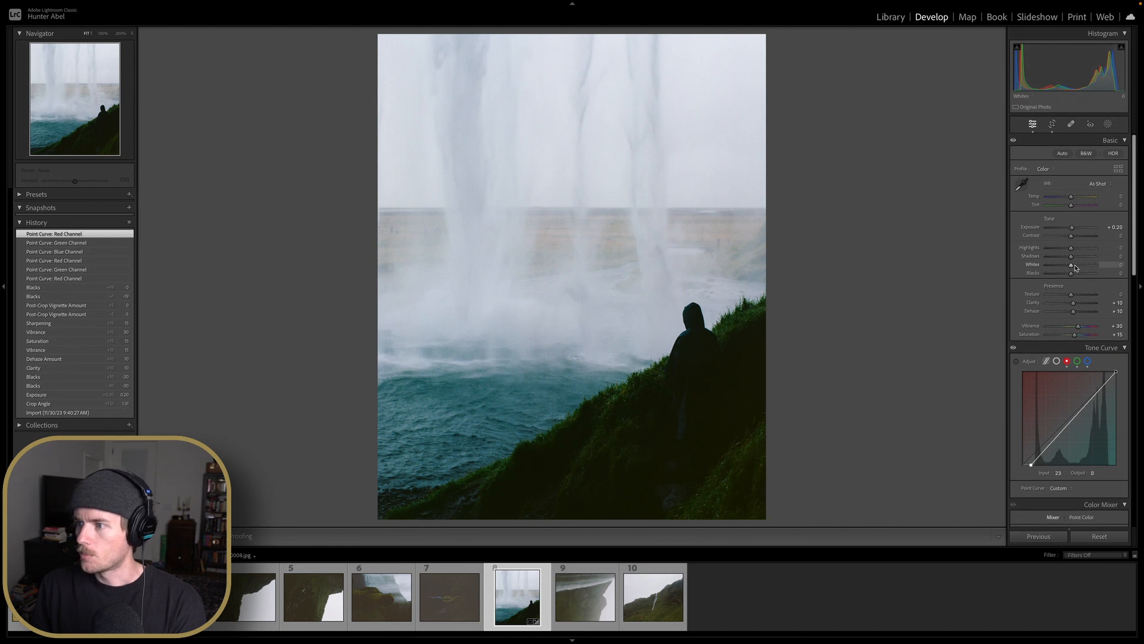
{"action": "scroll", "coordinate": [1076, 267], "scroll_direction": "up", "scroll_amount": 10}
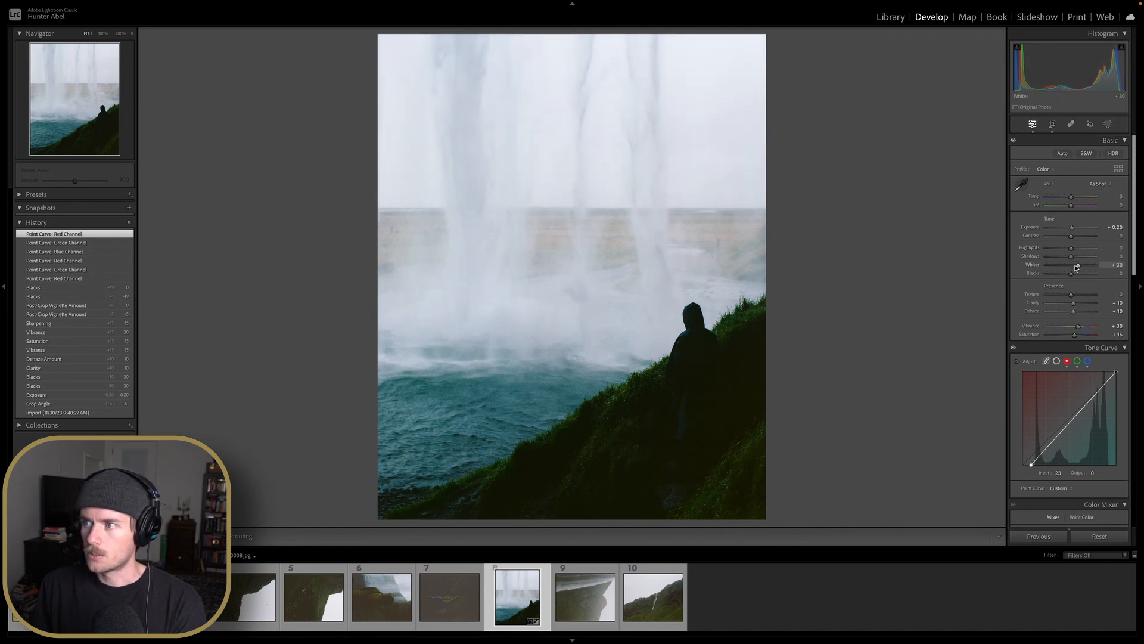
{"action": "scroll", "coordinate": [1075, 268], "scroll_direction": "down", "scroll_amount": 5}
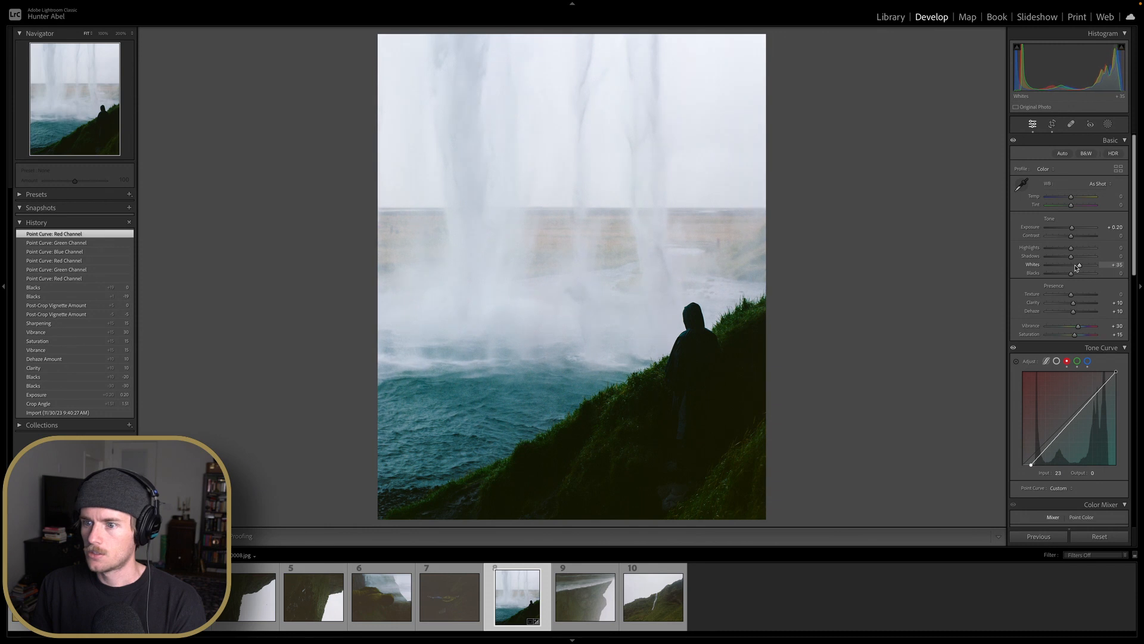
{"action": "scroll", "coordinate": [1076, 268], "scroll_direction": "down", "scroll_amount": 1}
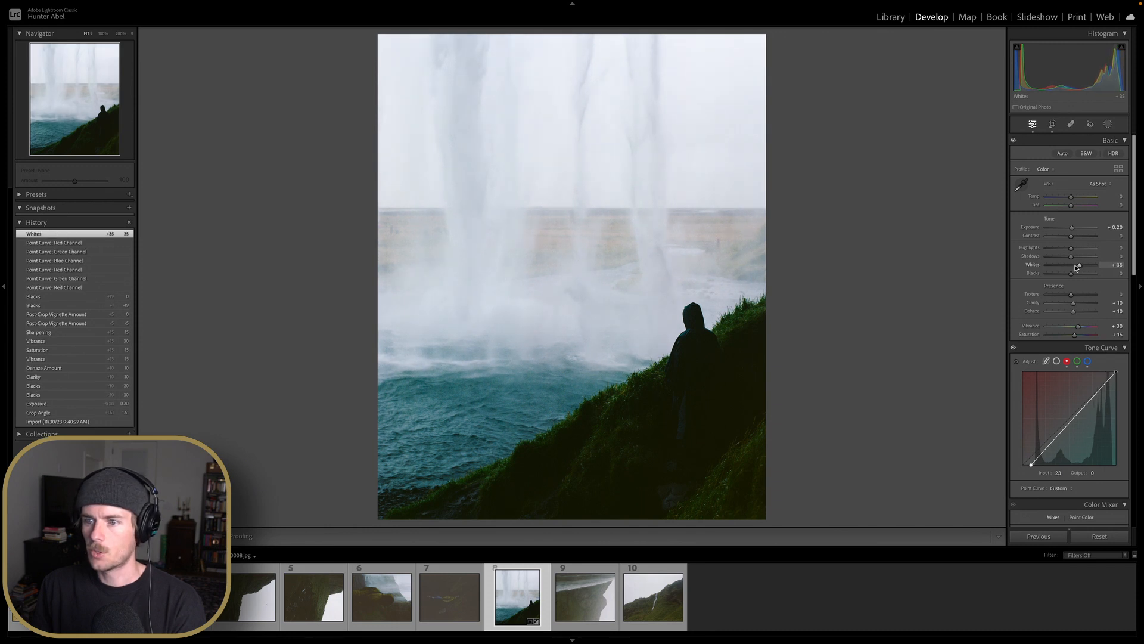
{"action": "scroll", "coordinate": [1069, 250], "scroll_direction": "down", "scroll_amount": 3}
Set the Highlights to -15
{"action": "left_click_drag", "start_coordinate": [1069, 251], "coordinate": [1047, 253]}
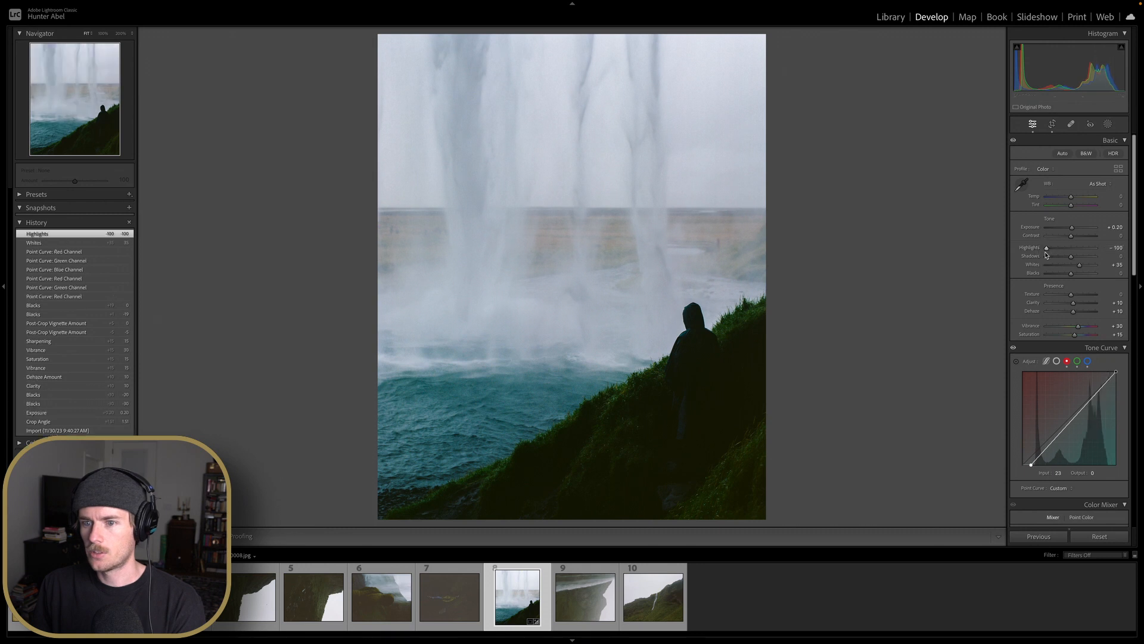
{"action": "double_click", "coordinate": [1048, 252]}
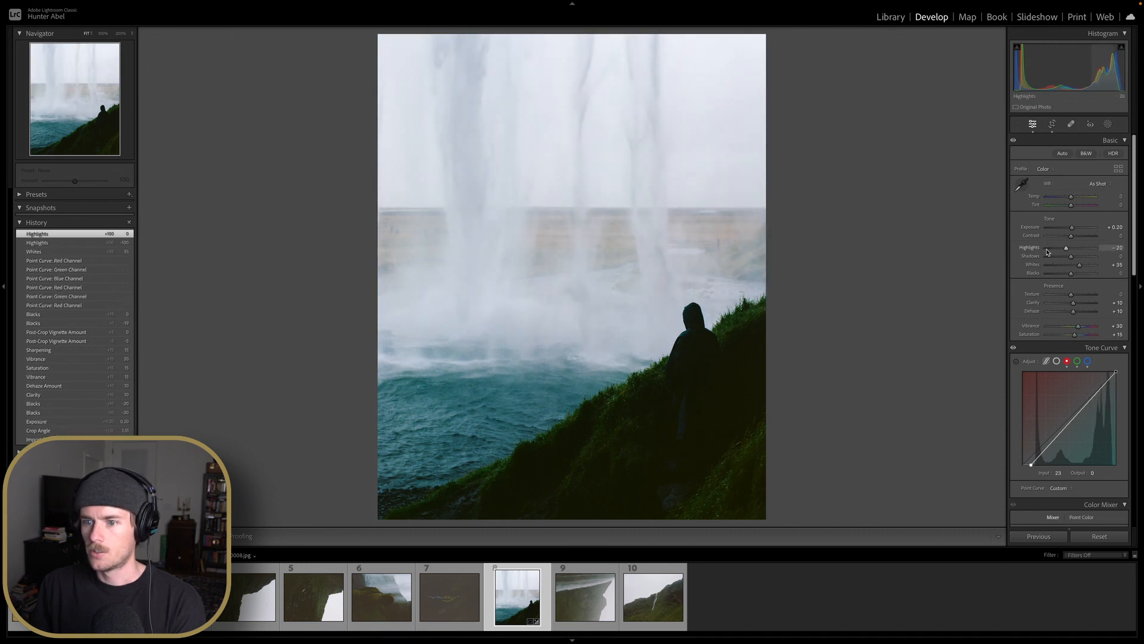
{"action": "key", "text": "Up"}
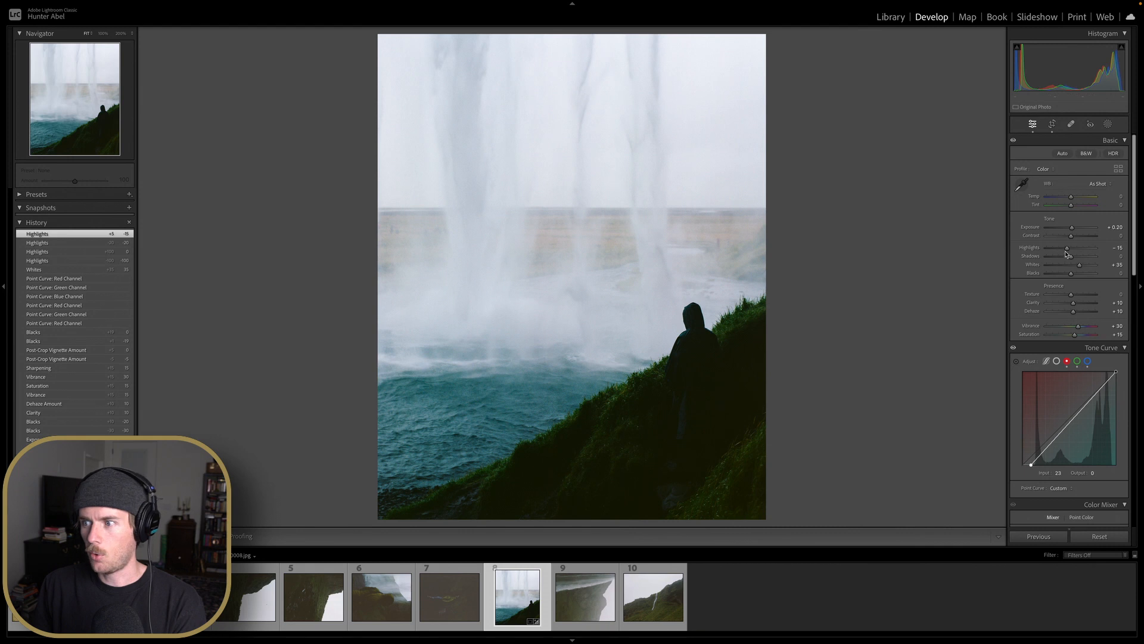
{"action": "scroll", "coordinate": [1037, 298], "scroll_direction": "down", "scroll_amount": 3}
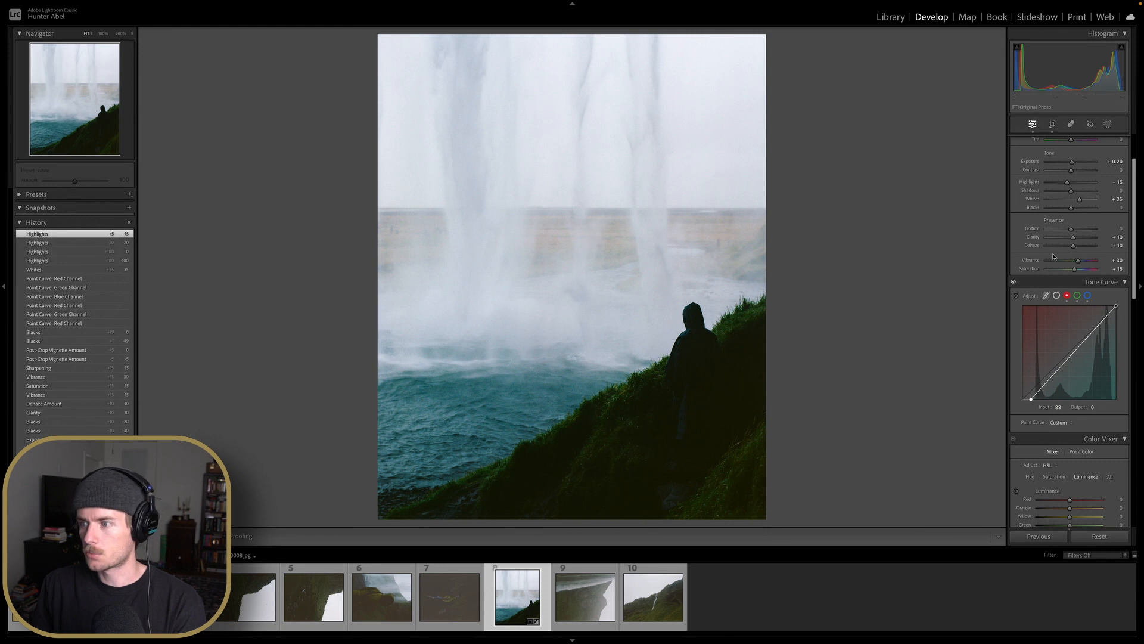
{"action": "scroll", "coordinate": [1071, 246], "scroll_direction": "down", "scroll_amount": 5}
{"action": "scroll", "coordinate": [1070, 245], "scroll_direction": "down", "scroll_amount": 3}
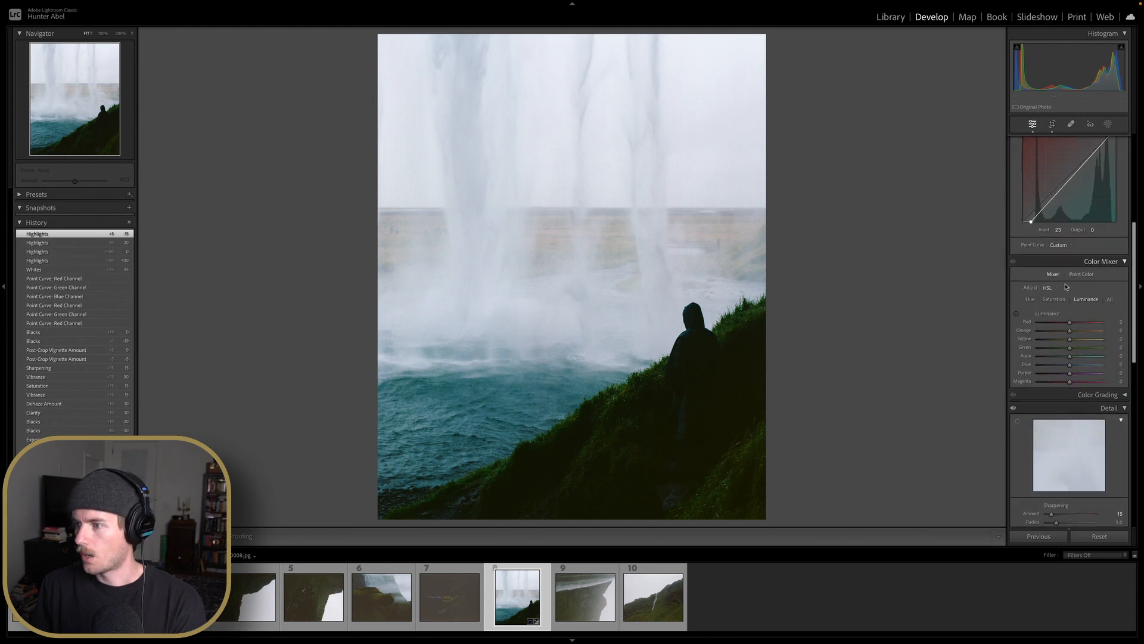
{"action": "left_click", "coordinate": [1030, 300]}
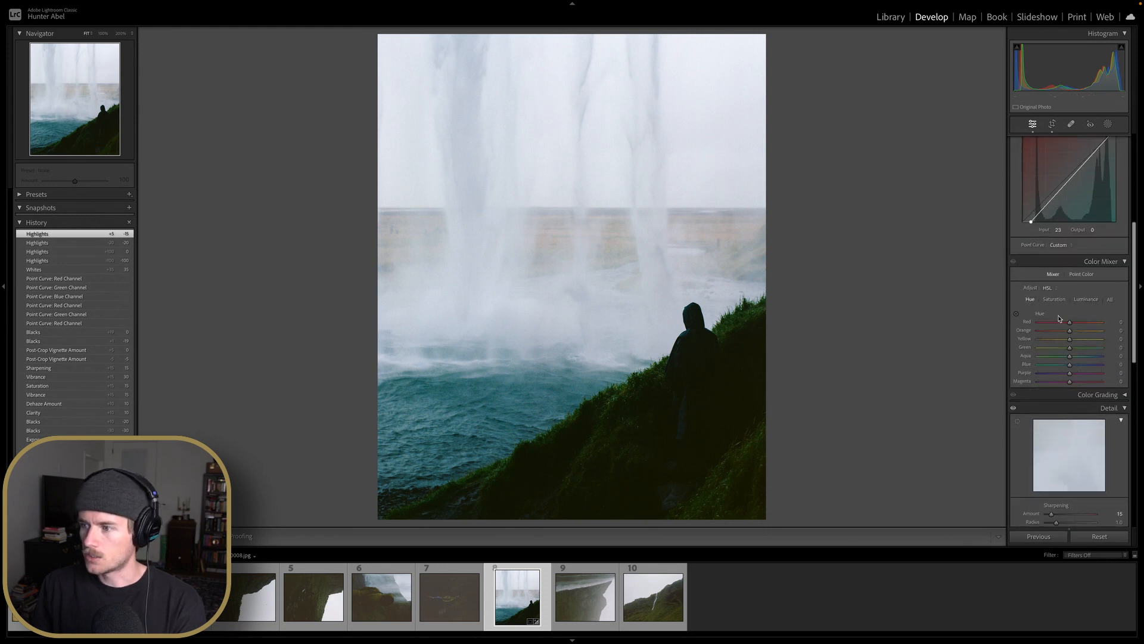
{"action": "left_click_drag", "start_coordinate": [1070, 335], "coordinate": [1027, 339]}
{"action": "double_click", "coordinate": [1039, 331]}
{"action": "double_click", "coordinate": [1052, 339]}
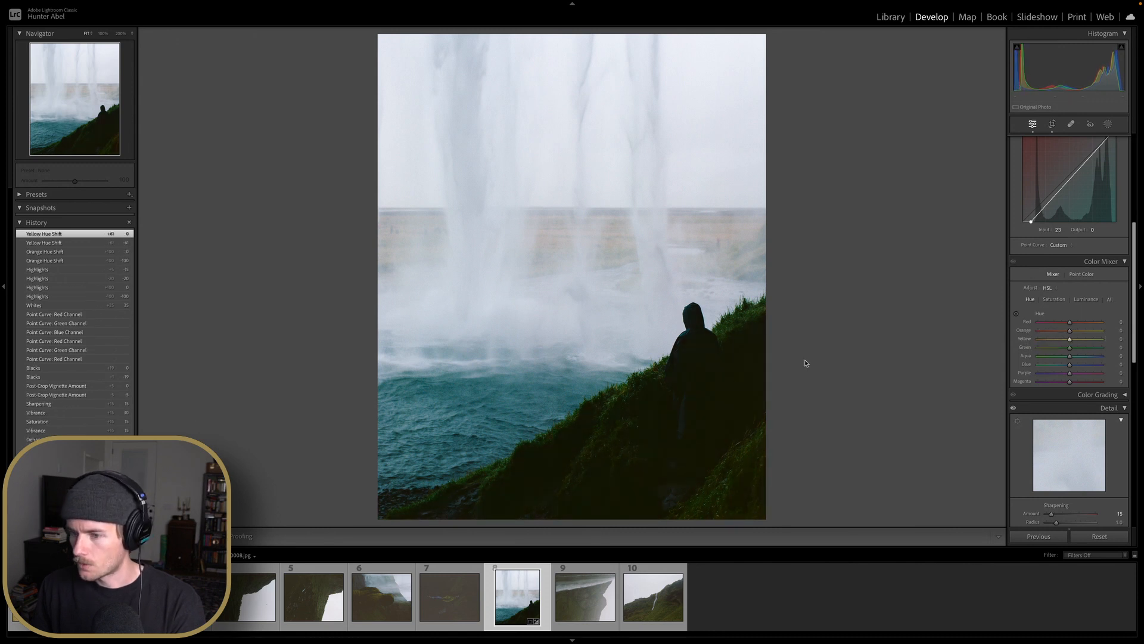
Zoom in on the hillside and set the Color Mixer hue shifts to Orange +10, Yellow -30, Green +10 and Blue -10
{"action": "left_click", "coordinate": [718, 391]}
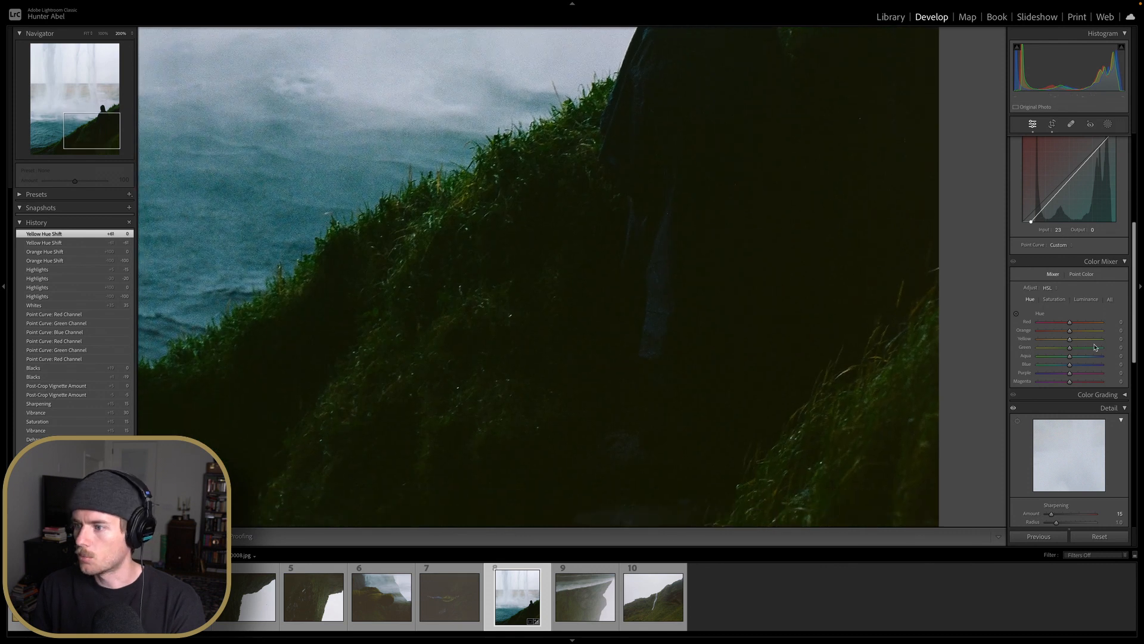
{"action": "left_click_drag", "start_coordinate": [1069, 341], "coordinate": [1053, 343]}
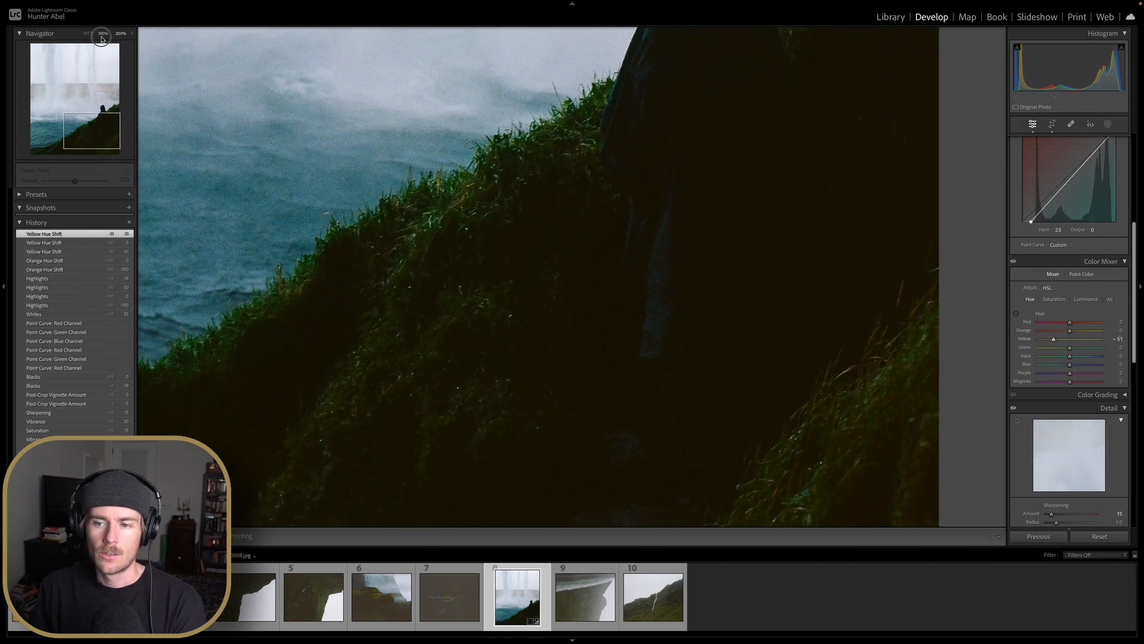
{"action": "left_click", "coordinate": [103, 33]}
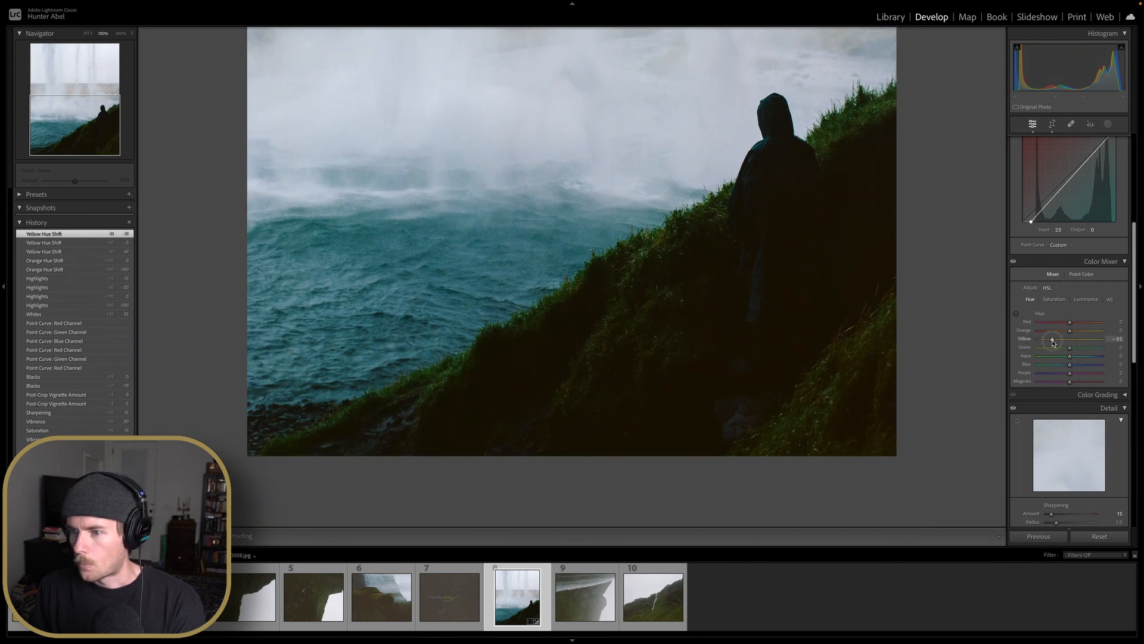
{"action": "left_click_drag", "start_coordinate": [1056, 343], "coordinate": [1037, 360]}
{"action": "double_click", "coordinate": [1026, 348]}
{"action": "double_click", "coordinate": [1038, 360]}
{"action": "left_click", "coordinate": [812, 321]}
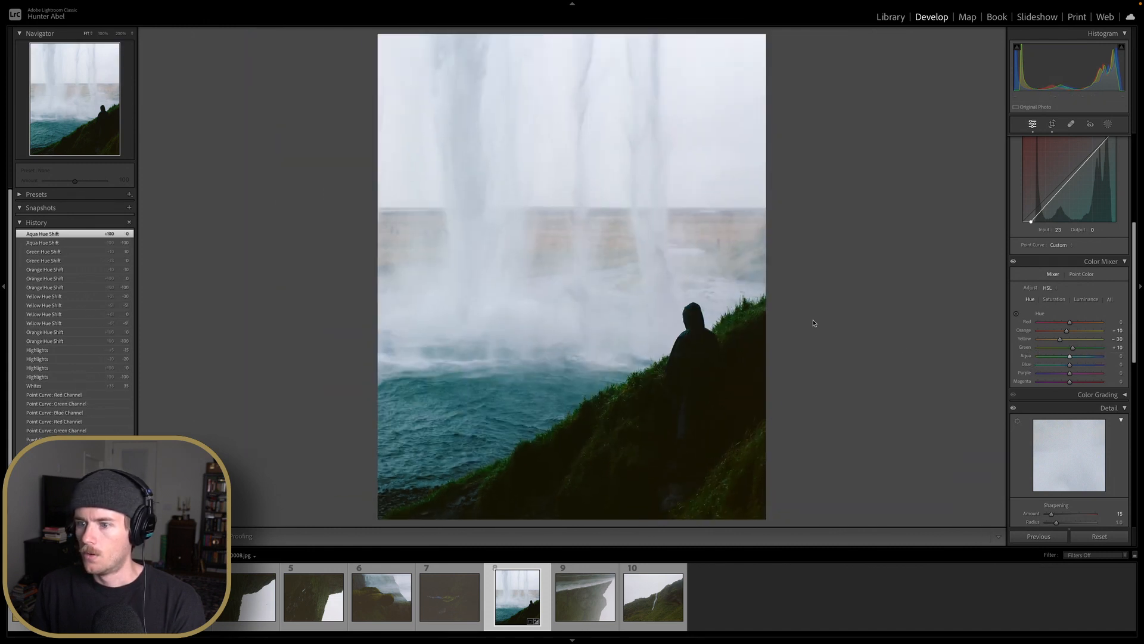
{"action": "mouse_move", "coordinate": [1069, 364]}
{"action": "left_mouse_down"}
{"action": "mouse_move", "coordinate": [1052, 365]}
{"action": "mouse_move", "coordinate": [1091, 367]}
{"action": "mouse_move", "coordinate": [1071, 370]}
{"action": "left_mouse_up"}
{"action": "double_click", "coordinate": [1069, 367]}
Switch the Color Mixer to Luminance and set Orange to +10 and Yellow to +15, zooming in on the hillside
{"action": "scroll", "coordinate": [1071, 370], "scroll_direction": "down", "scroll_amount": 2}
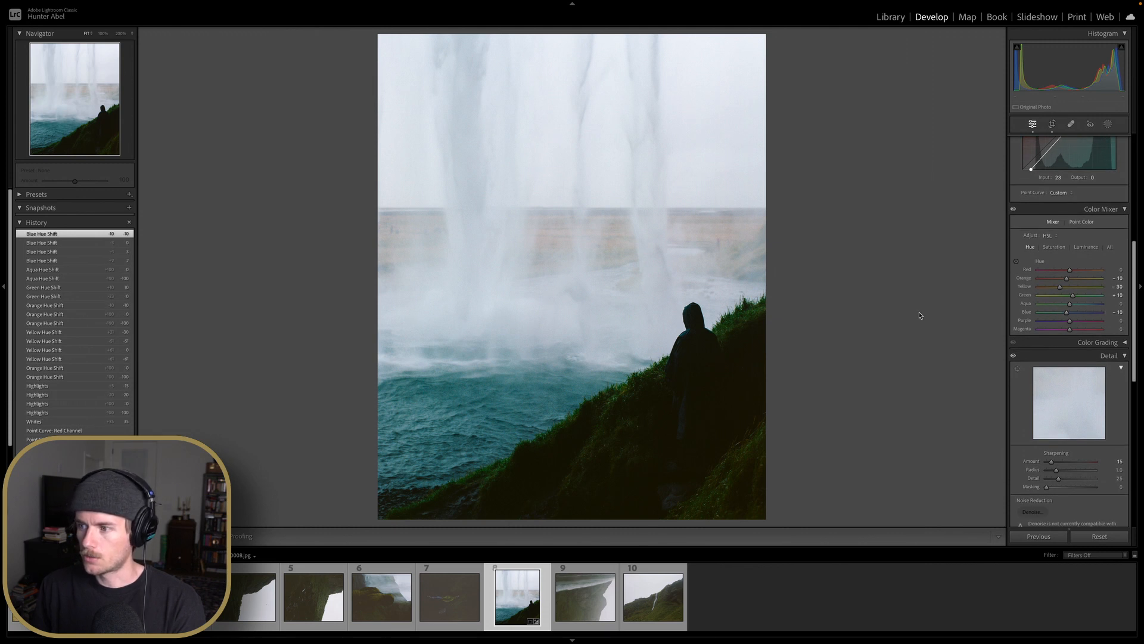
{"action": "left_click", "coordinate": [1054, 248]}
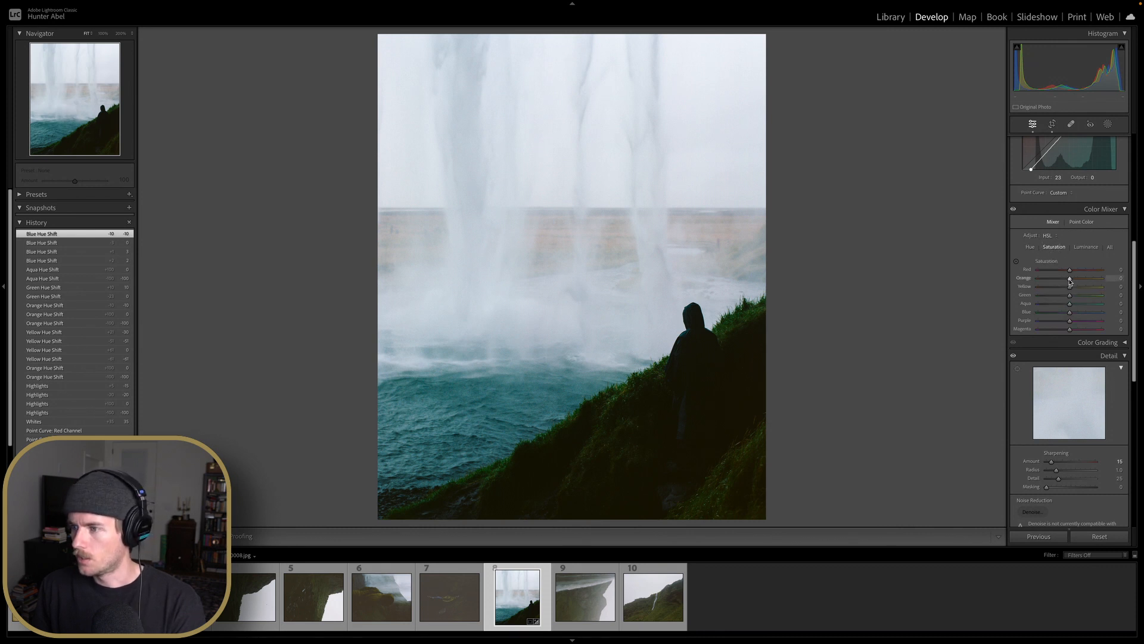
{"action": "left_click", "coordinate": [1086, 247]}
{"action": "mouse_move", "coordinate": [1070, 278]}
{"action": "left_mouse_down"}
{"action": "mouse_move", "coordinate": [1094, 290]}
{"action": "mouse_move", "coordinate": [1049, 291]}
{"action": "mouse_move", "coordinate": [1078, 291]}
{"action": "left_mouse_up"}
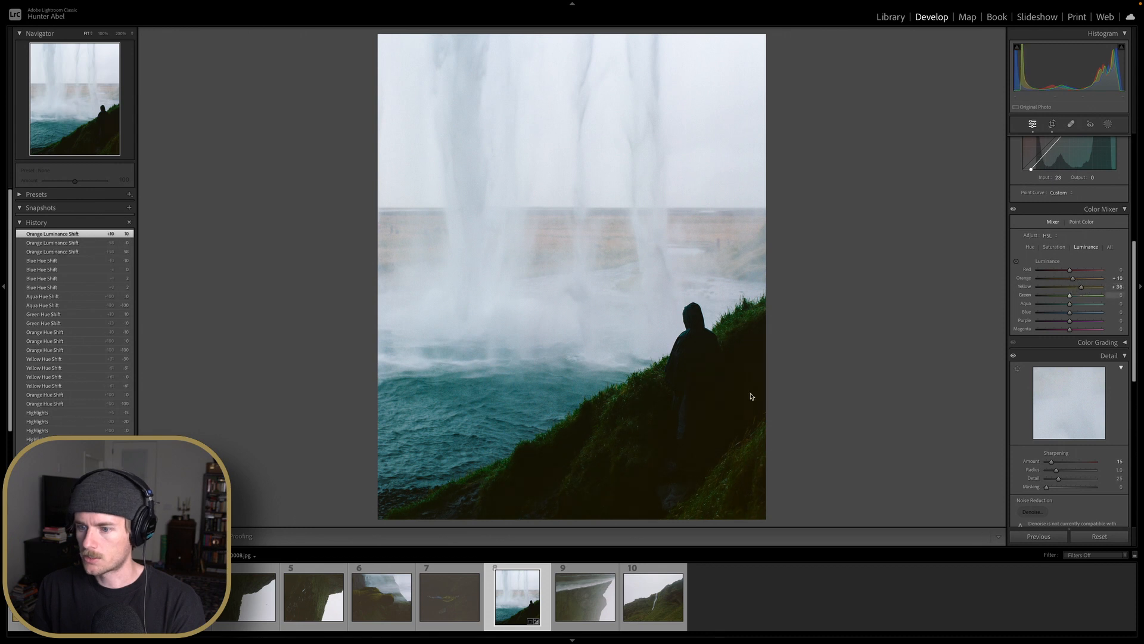
{"action": "left_click", "coordinate": [724, 400]}
{"action": "left_click_drag", "start_coordinate": [723, 400], "coordinate": [696, 304]}
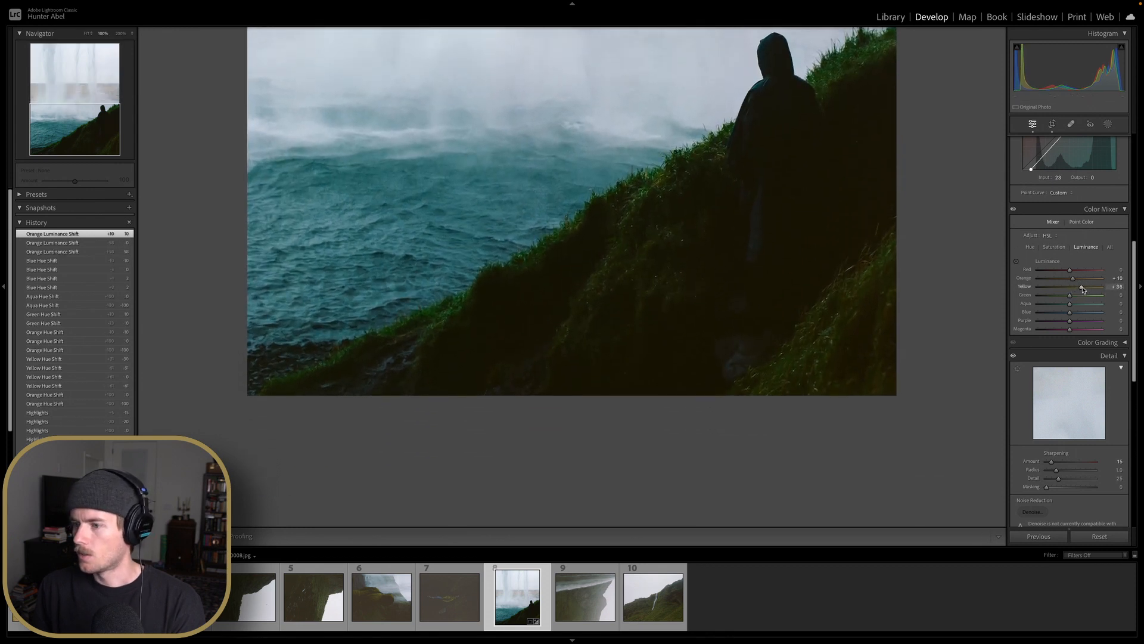
{"action": "mouse_move", "coordinate": [1083, 290]}
{"action": "left_mouse_down"}
{"action": "mouse_move", "coordinate": [1063, 292]}
{"action": "mouse_move", "coordinate": [1095, 291]}
{"action": "mouse_move", "coordinate": [1065, 291]}
{"action": "mouse_move", "coordinate": [1078, 292]}
{"action": "left_mouse_up"}
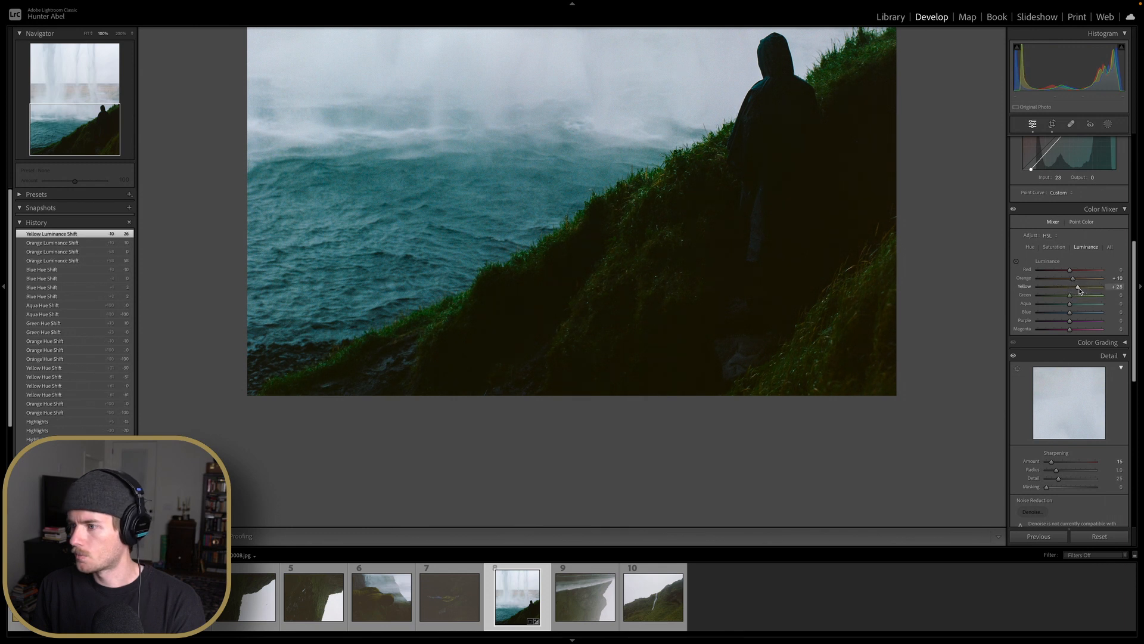
{"action": "double_click", "coordinate": [1080, 291]}
{"action": "key", "text": "Up"}
{"action": "mouse_move", "coordinate": [1081, 291]}
{"action": "left_mouse_down"}
{"action": "mouse_move", "coordinate": [1037, 298]}
{"action": "mouse_move", "coordinate": [1088, 301]}
{"action": "left_mouse_up"}
{"action": "double_click", "coordinate": [1088, 299]}
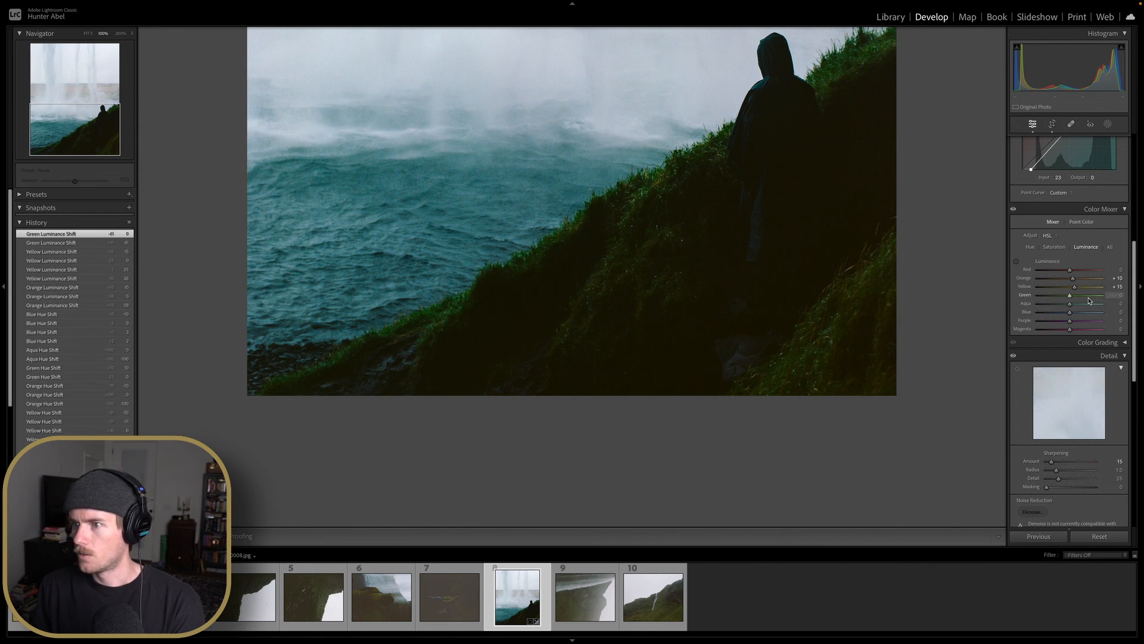
Set the Green luminance to +20 and return to the full view of the photo
{"action": "left_click_drag", "start_coordinate": [832, 227], "coordinate": [744, 307]}
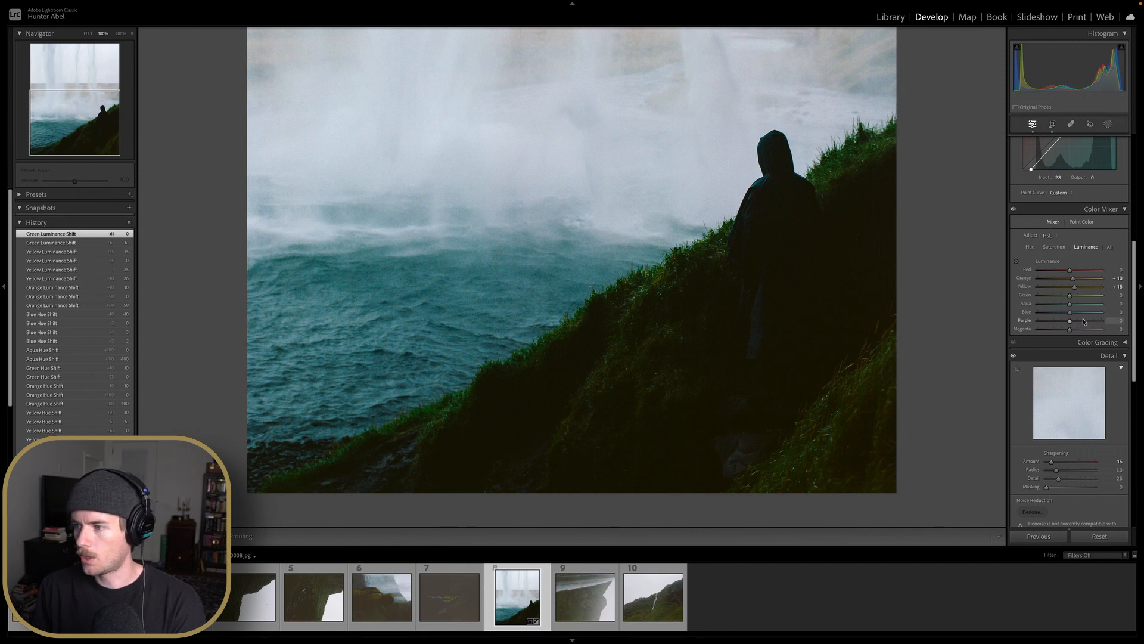
{"action": "left_click_drag", "start_coordinate": [1070, 296], "coordinate": [1093, 296]}
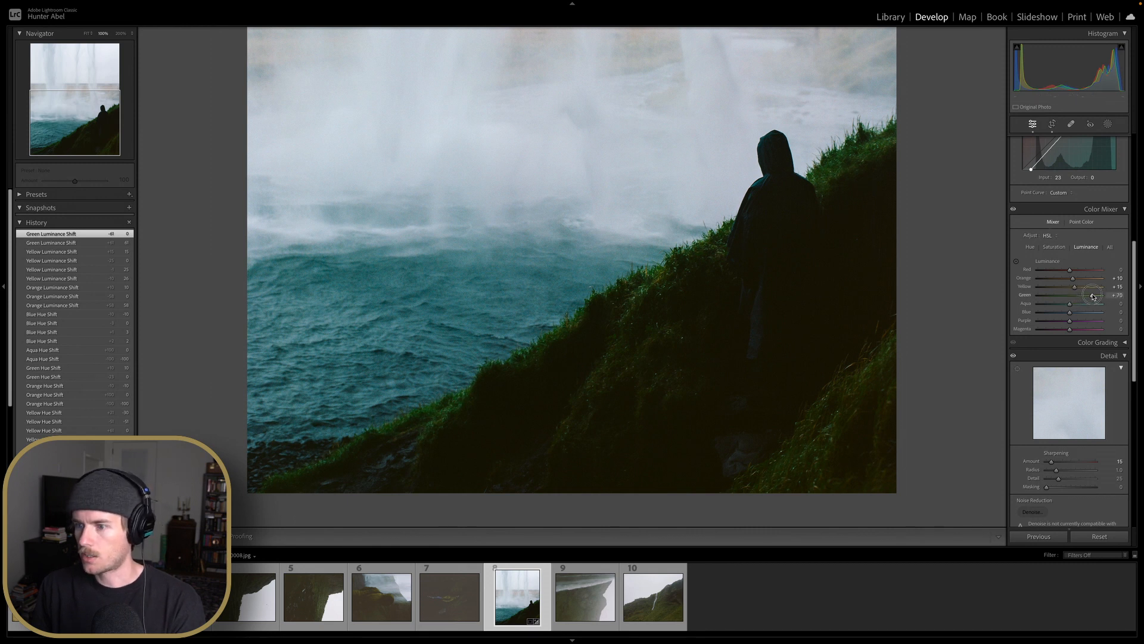
{"action": "double_click", "coordinate": [1093, 296]}
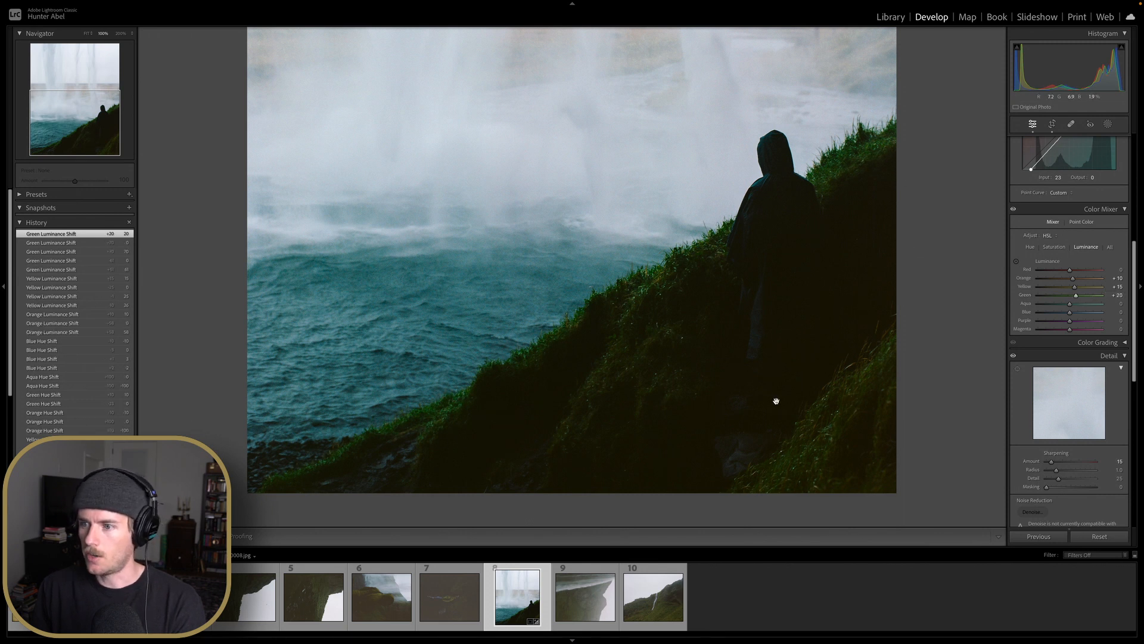
{"action": "left_click", "coordinate": [851, 383]}
Set the Shadows to +15
{"action": "scroll", "coordinate": [1102, 254], "scroll_direction": "up", "scroll_amount": 8}
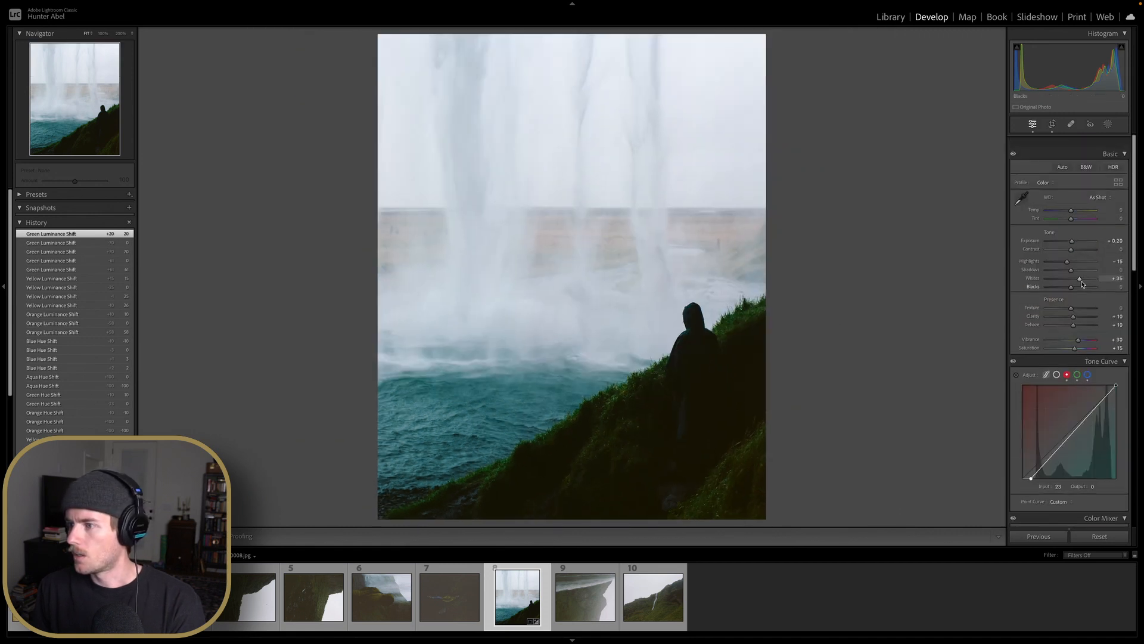
{"action": "left_click_drag", "start_coordinate": [1072, 258], "coordinate": [1083, 258]}
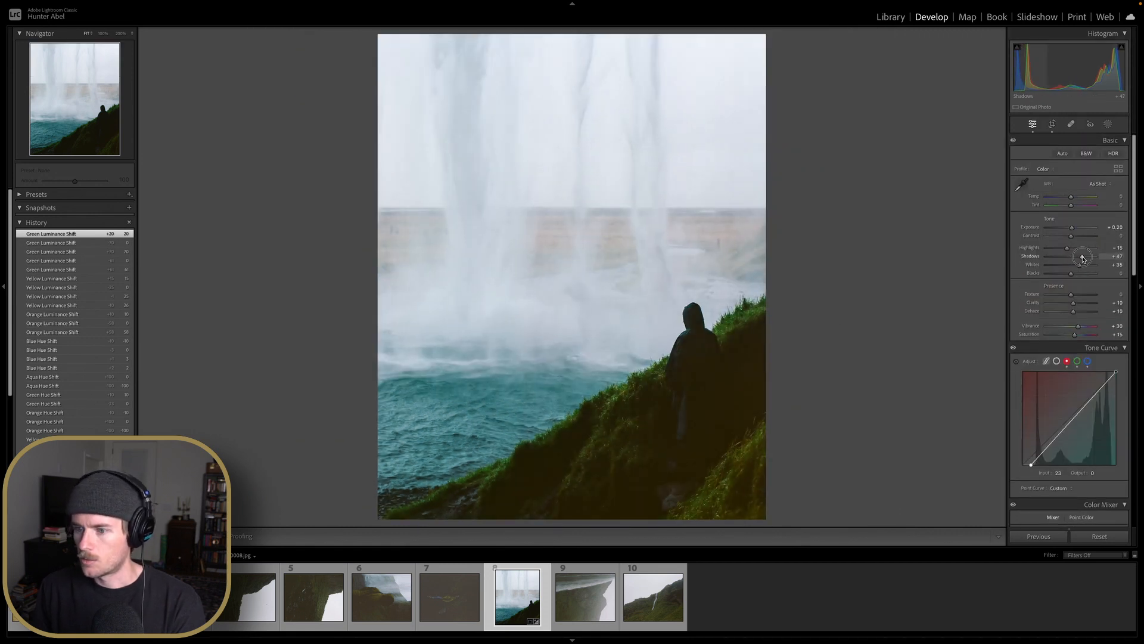
{"action": "scroll", "coordinate": [1086, 259], "scroll_direction": "up", "scroll_amount": 4}
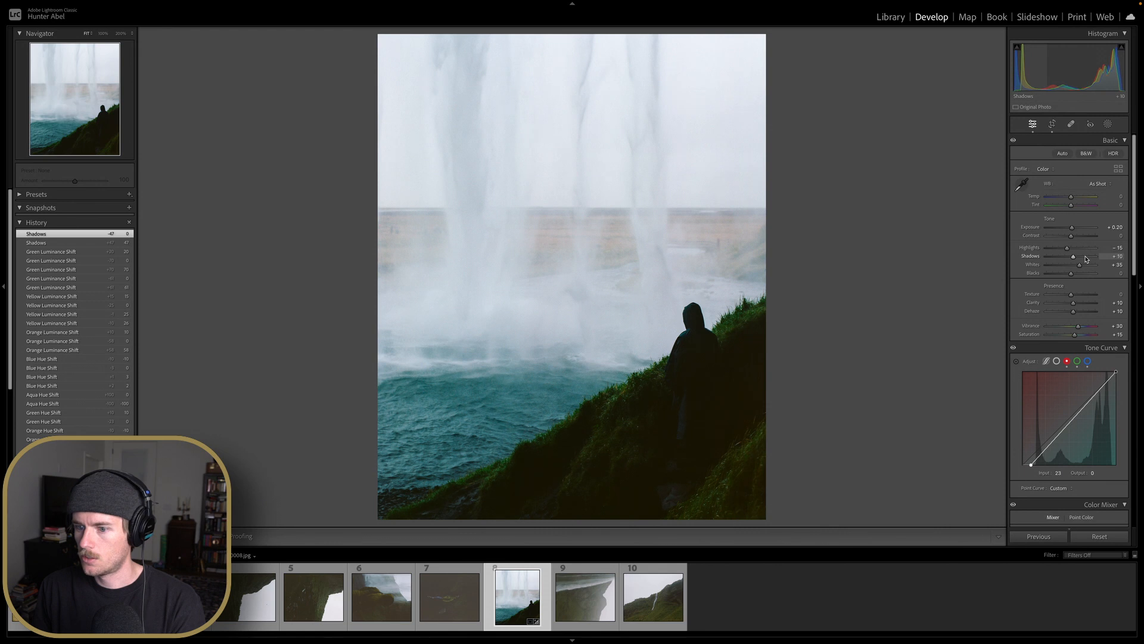
{"action": "scroll", "coordinate": [1086, 259], "scroll_direction": "up", "scroll_amount": 16}
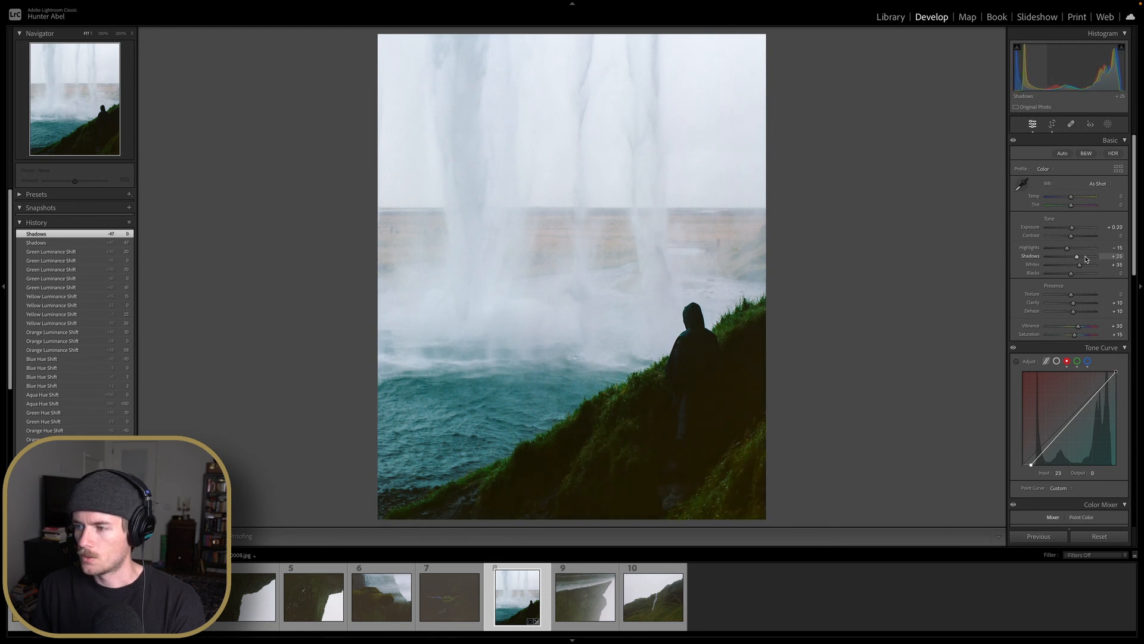
{"action": "scroll", "coordinate": [1071, 260], "scroll_direction": "down", "scroll_amount": 1}
{"action": "scroll", "coordinate": [1071, 260], "scroll_direction": "down", "scroll_amount": 10}
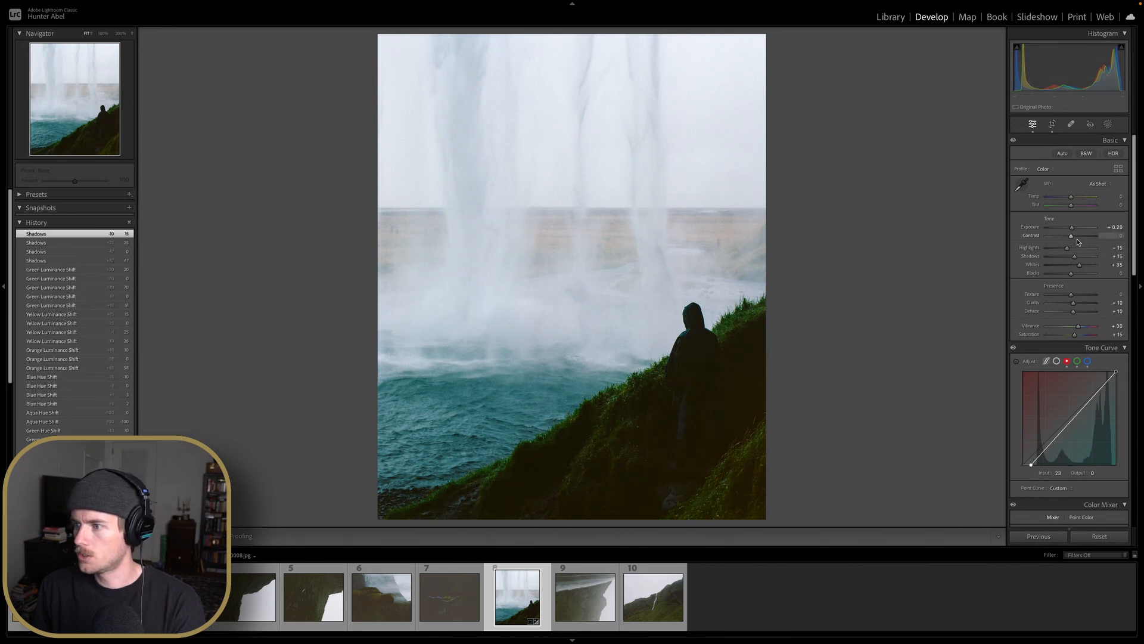
Set the Contrast to +15
{"action": "scroll", "coordinate": [1076, 240], "scroll_direction": "up", "scroll_amount": 10}
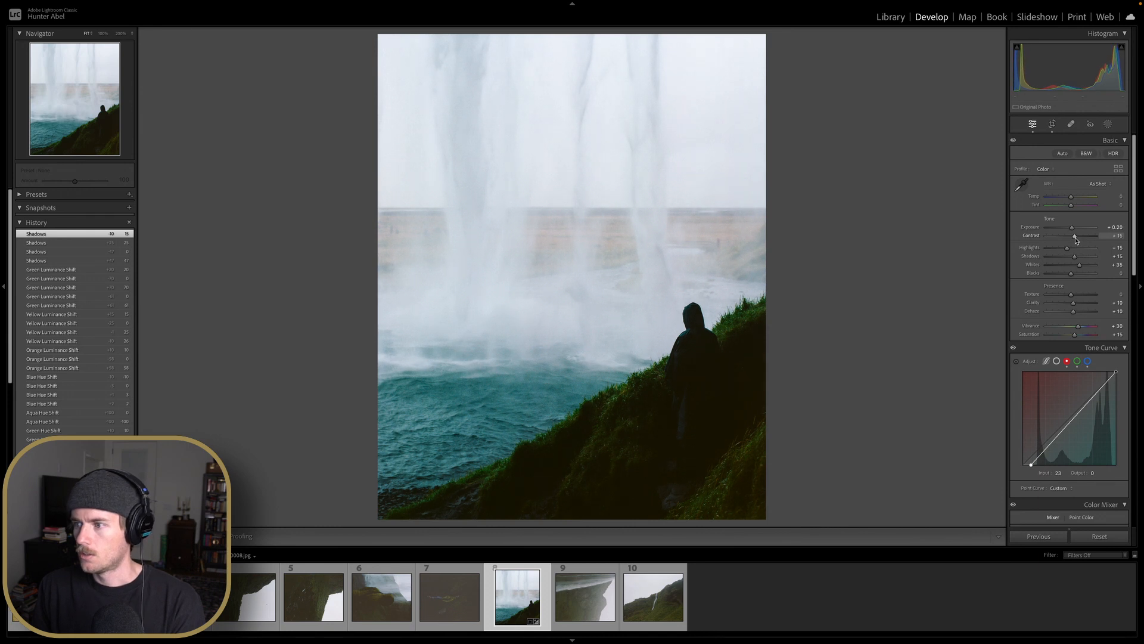
{"action": "scroll", "coordinate": [1076, 241], "scroll_direction": "up", "scroll_amount": 5}
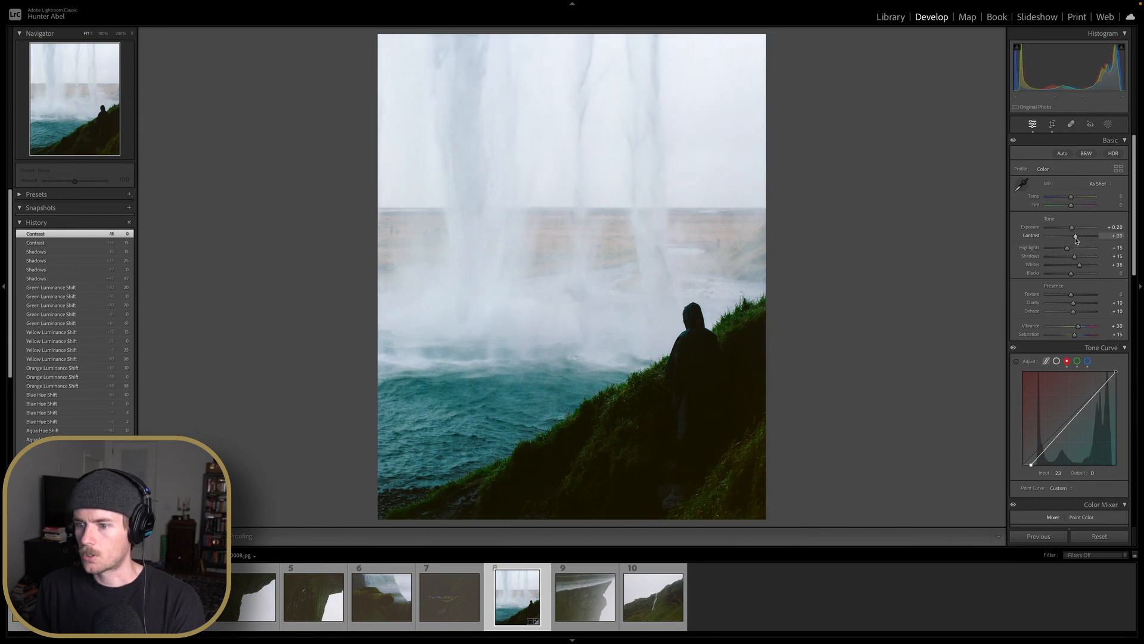
{"action": "scroll", "coordinate": [1076, 240], "scroll_direction": "down", "scroll_amount": 5}
{"action": "scroll", "coordinate": [1075, 240], "scroll_direction": "down", "scroll_amount": 5}
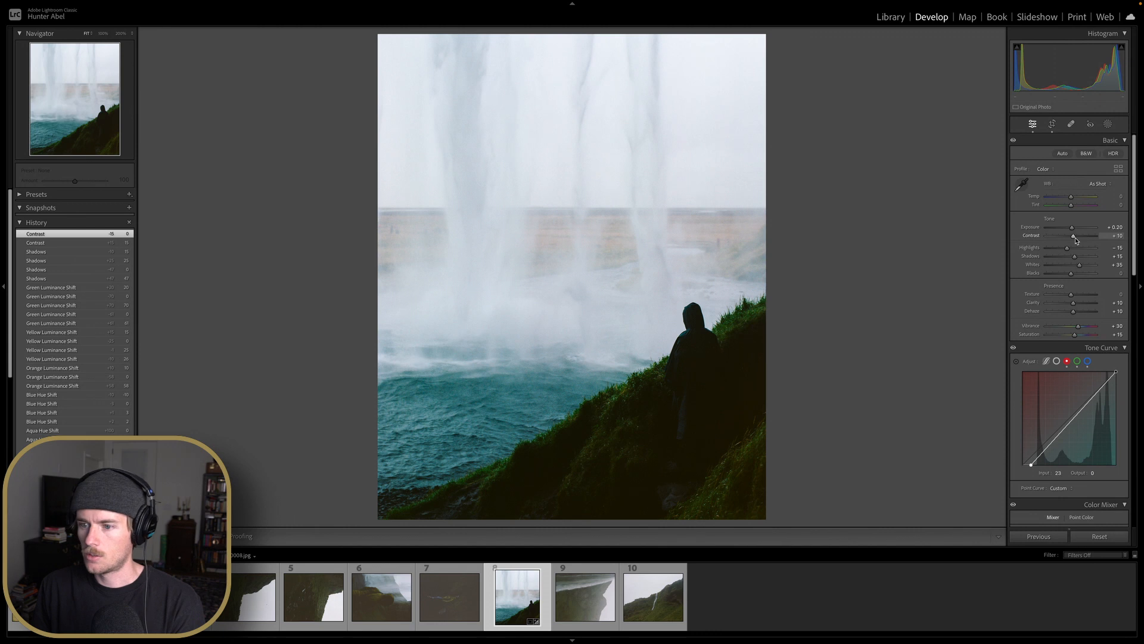
{"action": "key", "text": "Up"}
Cool the white balance by setting the Temperature to -10 and the Tint to -8
{"action": "scroll", "coordinate": [1076, 242], "scroll_direction": "down", "scroll_amount": 3}
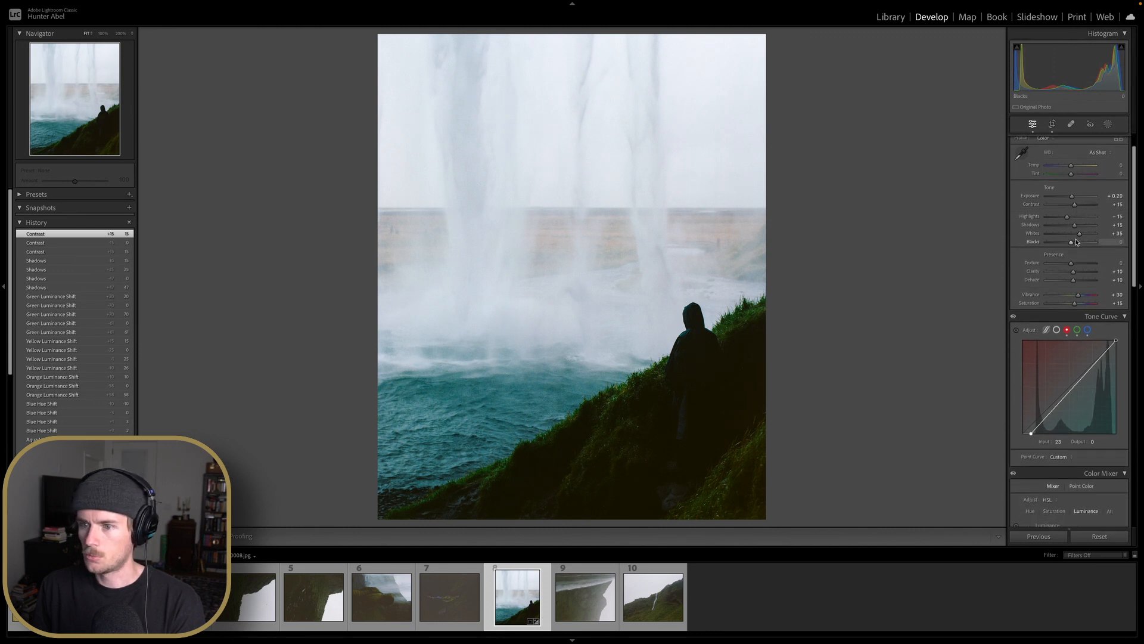
{"action": "scroll", "coordinate": [1073, 213], "scroll_direction": "down", "scroll_amount": 5}
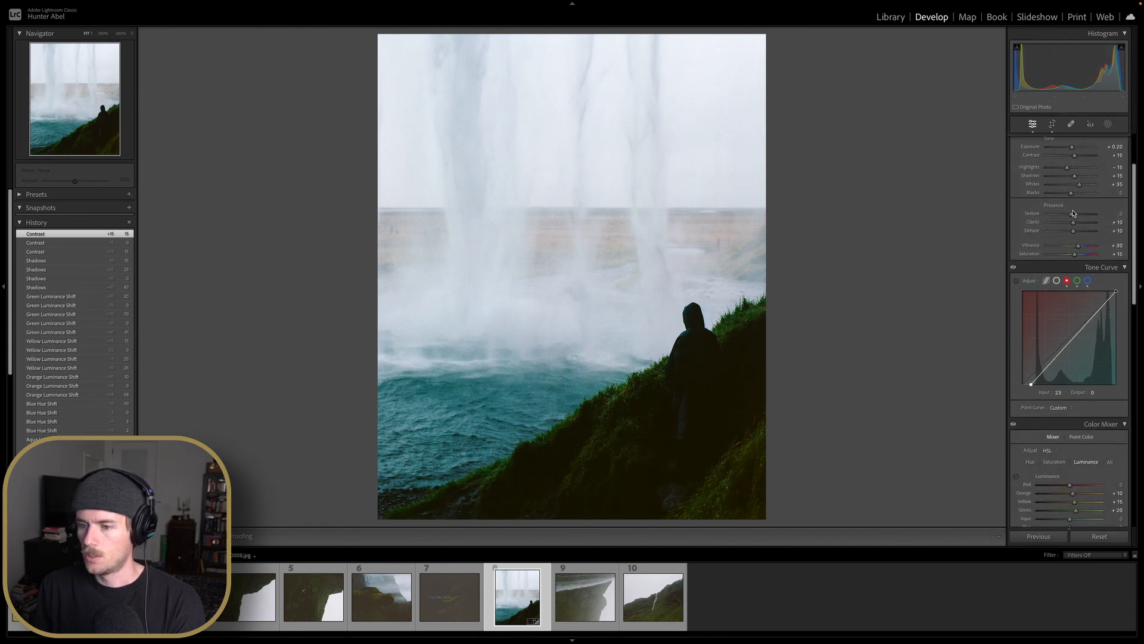
{"action": "scroll", "coordinate": [1073, 212], "scroll_direction": "up", "scroll_amount": 8}
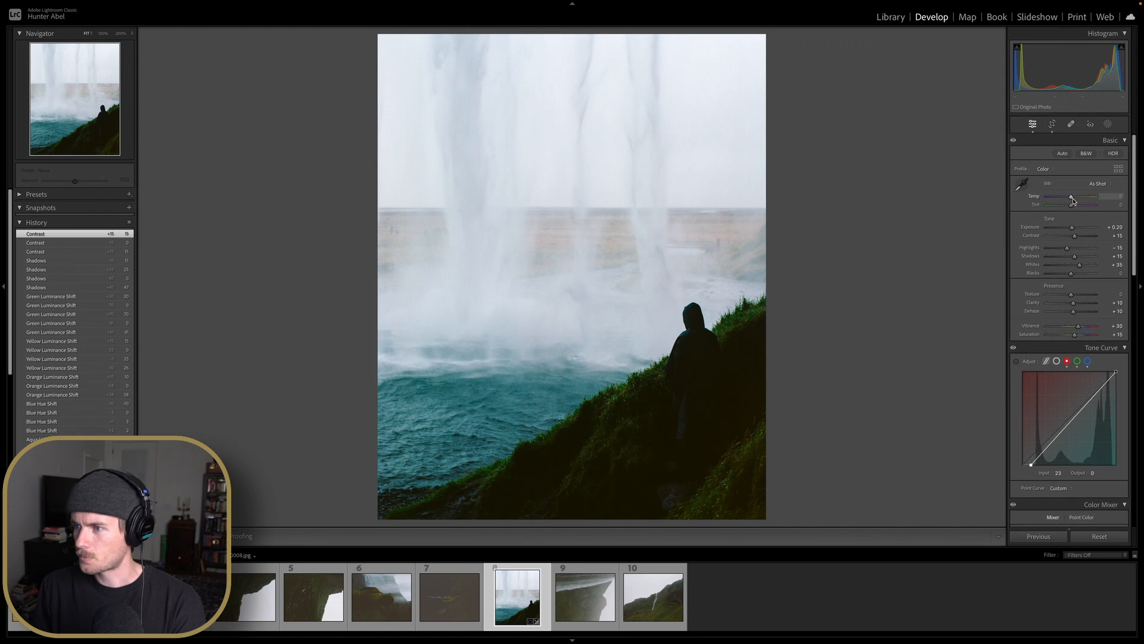
{"action": "key", "text": "Up"}
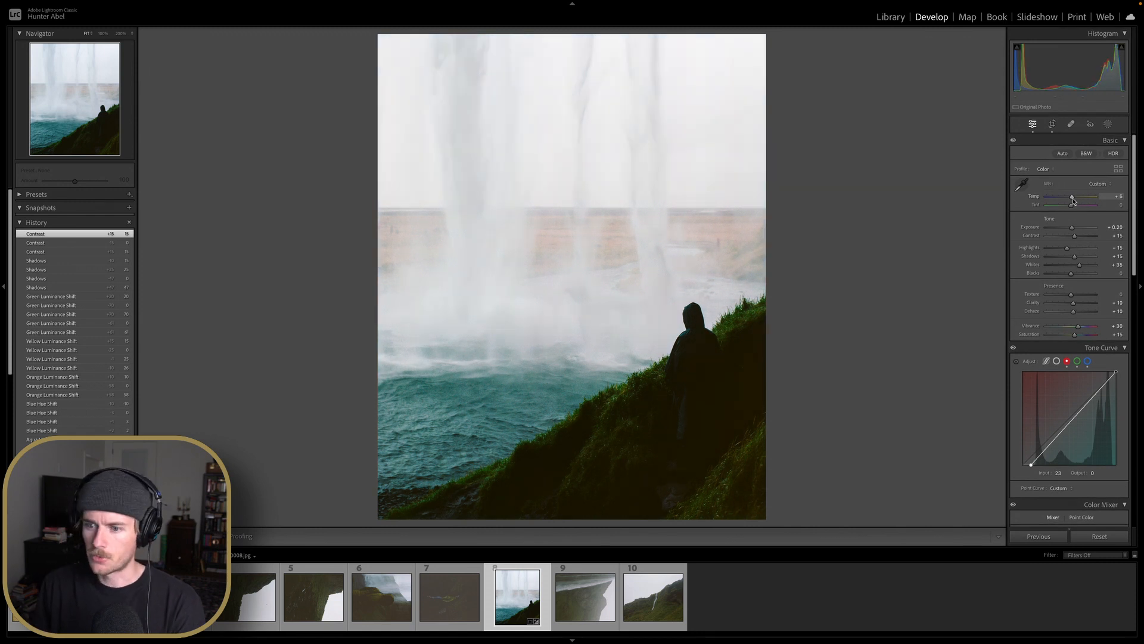
{"action": "key", "text": "Down"}
{"action": "key", "text": "Down"}
{"action": "key", "text": "Down"}
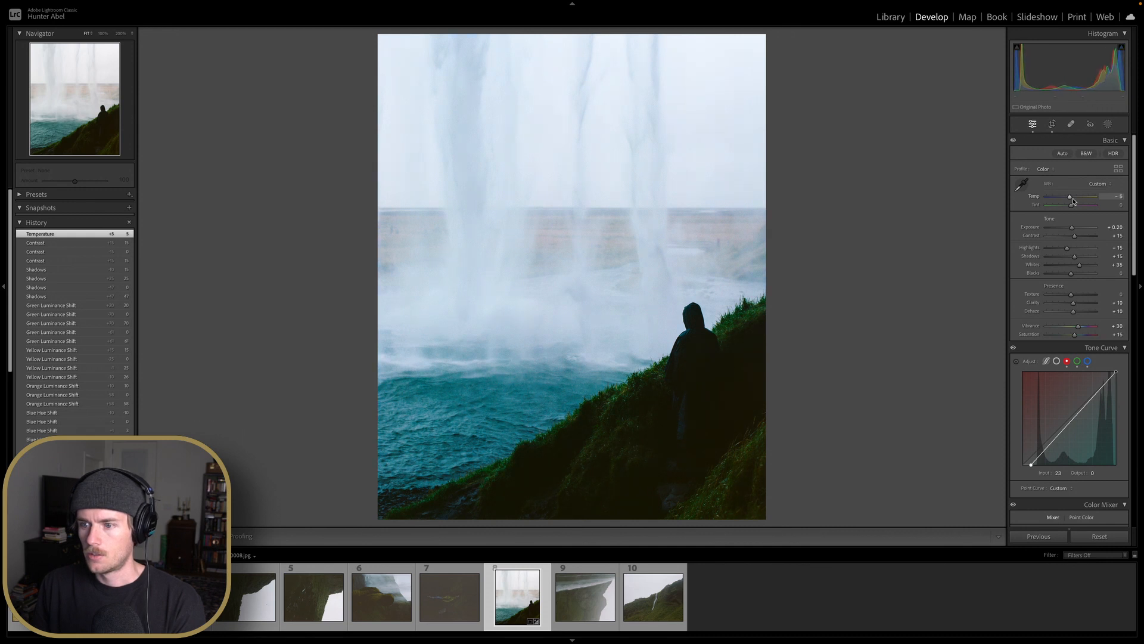
{"action": "key", "text": "Up"}
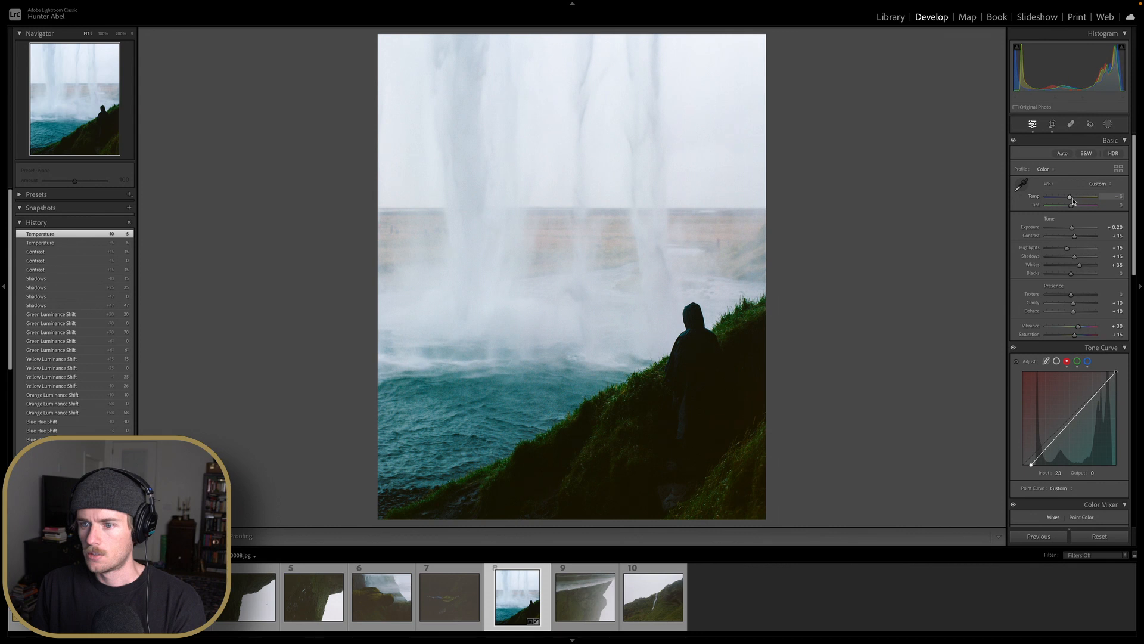
{"action": "key", "text": "Down"}
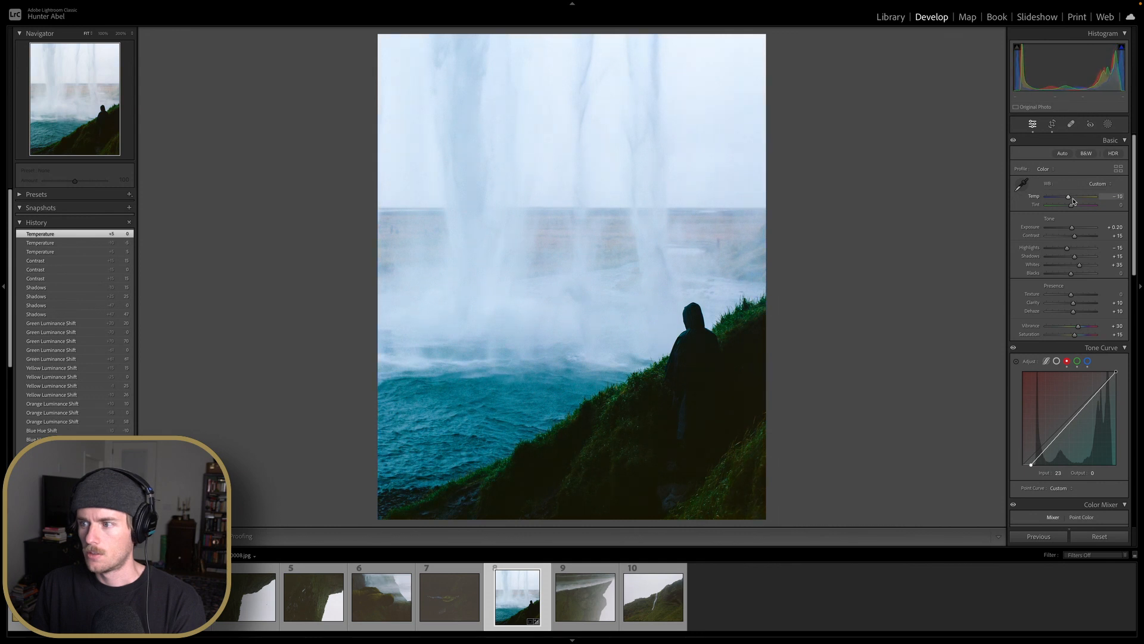
{"action": "key", "text": "Down"}
{"action": "key", "text": "Down"}
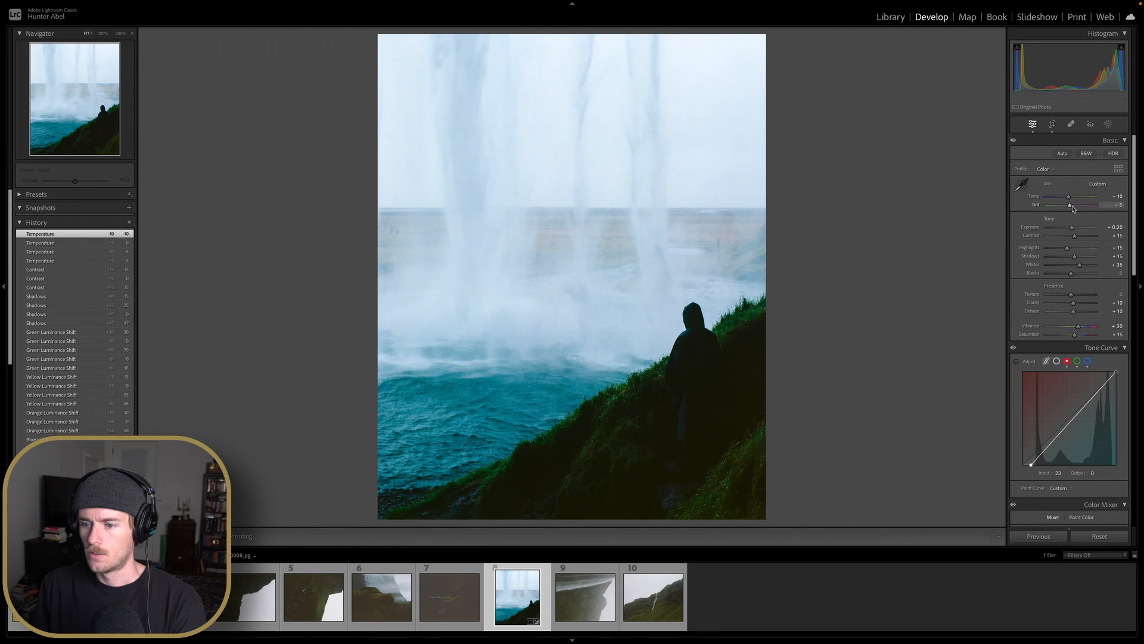
Nudge the Saturation slider and reset the Vibrance to 0
{"action": "scroll", "coordinate": [1075, 238], "scroll_direction": "down", "scroll_amount": 3}
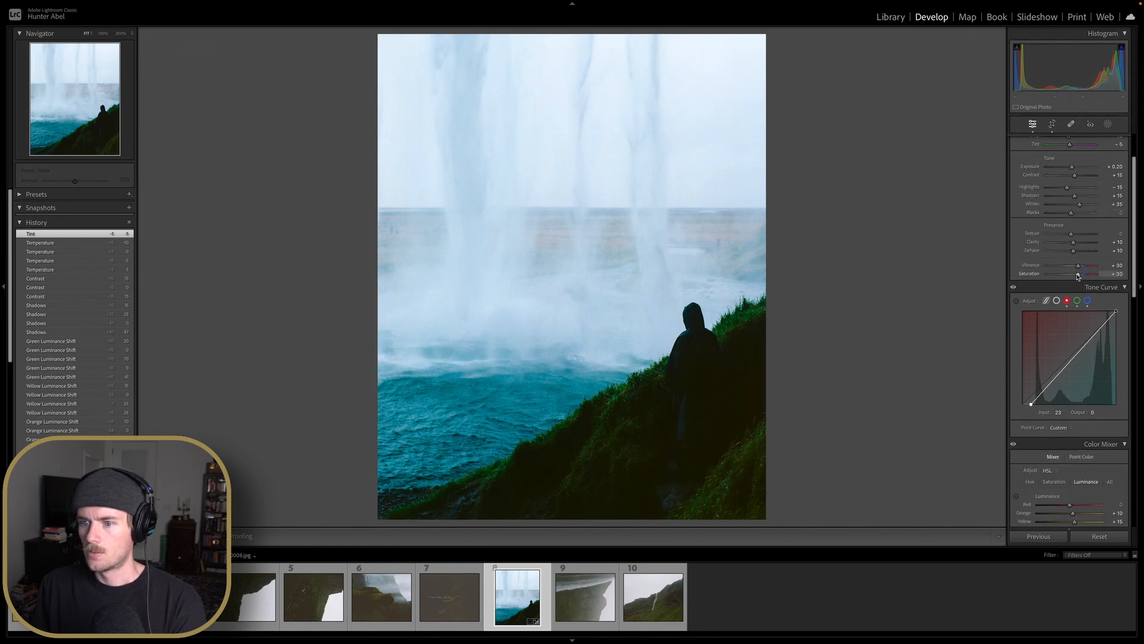
{"action": "left_click_drag", "start_coordinate": [1077, 275], "coordinate": [1076, 274]}
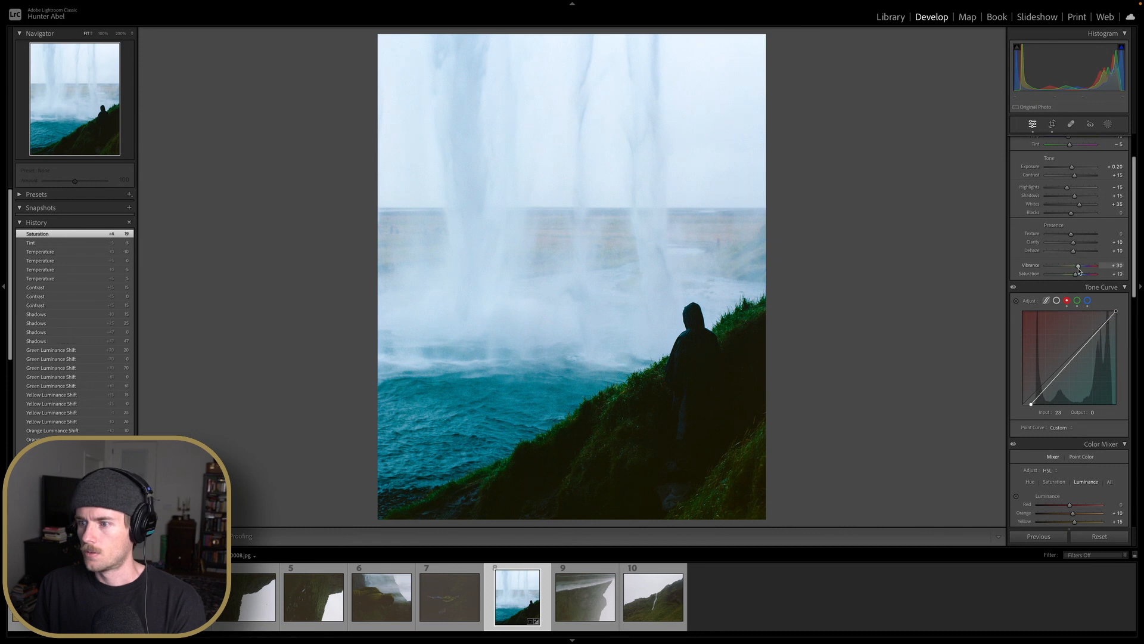
{"action": "double_click", "coordinate": [1078, 266]}
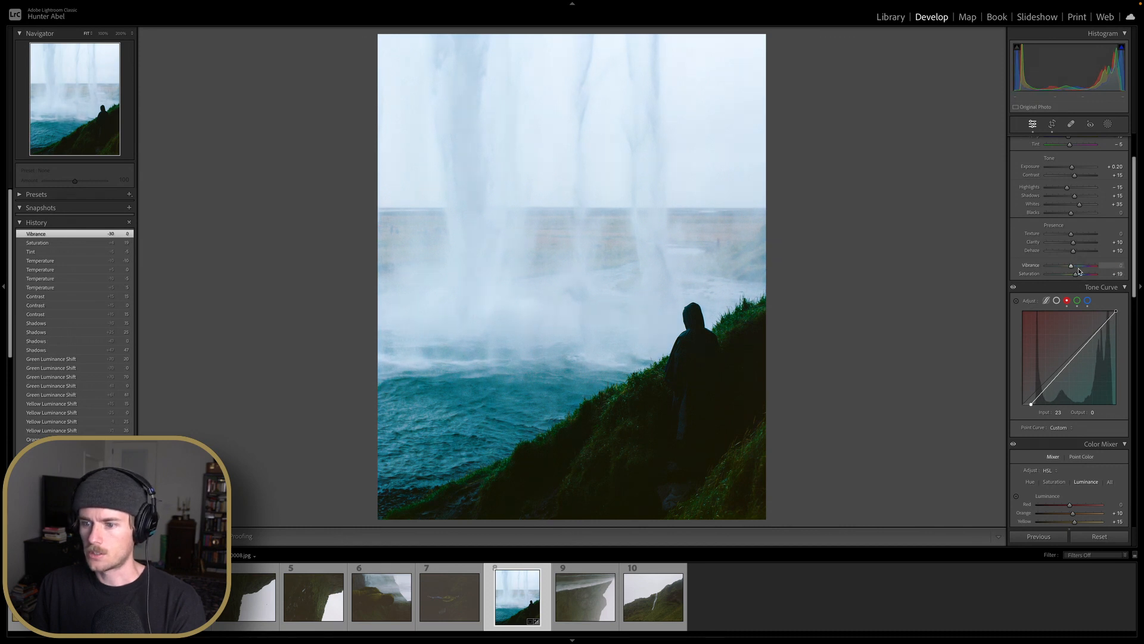
Set the Vibrance to +15 and open the before/after comparison view
{"action": "key", "text": "Up"}
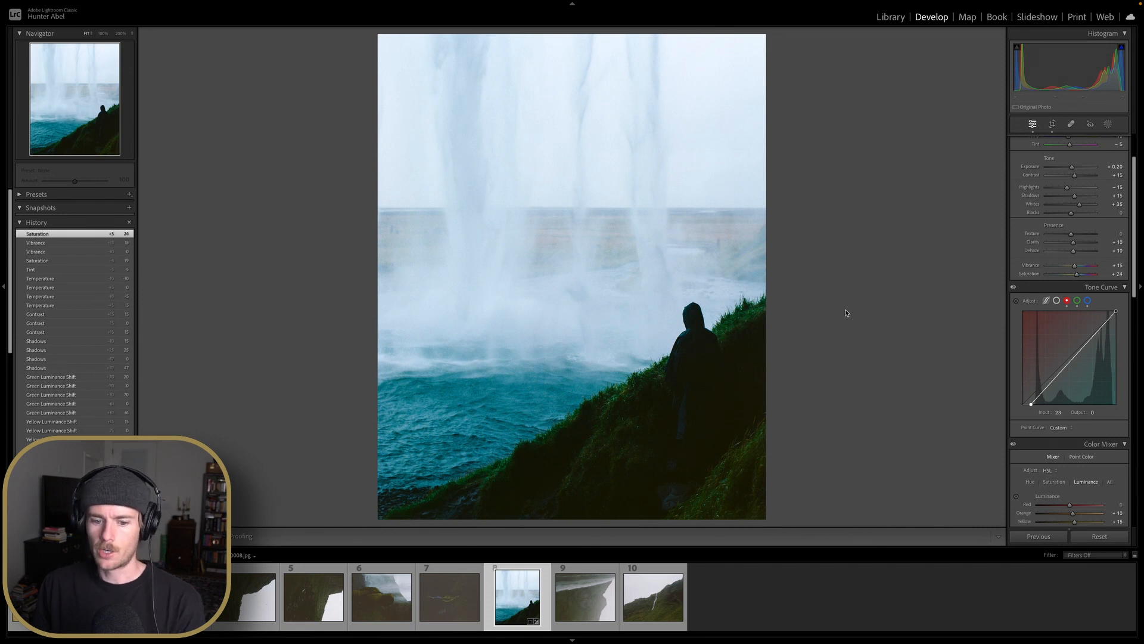
{"action": "key", "text": "y"}
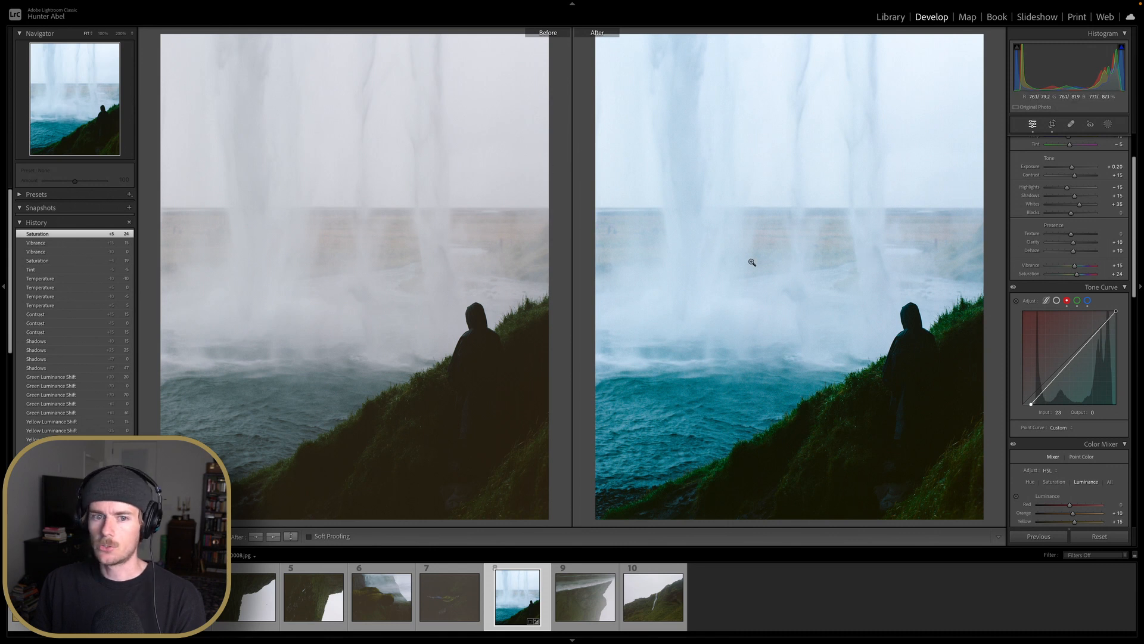
Add a subtle post-crop vignette in the Effects settings and close the comparison view
{"action": "scroll", "coordinate": [1071, 291], "scroll_direction": "down", "scroll_amount": 2}
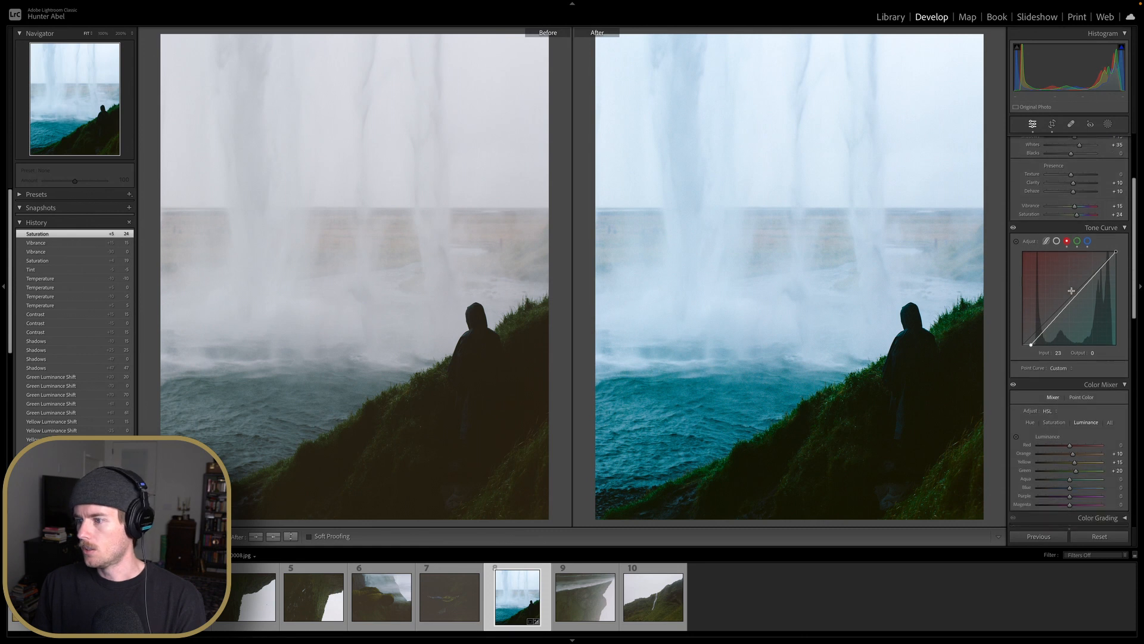
{"action": "scroll", "coordinate": [1071, 291], "scroll_direction": "down", "scroll_amount": 10}
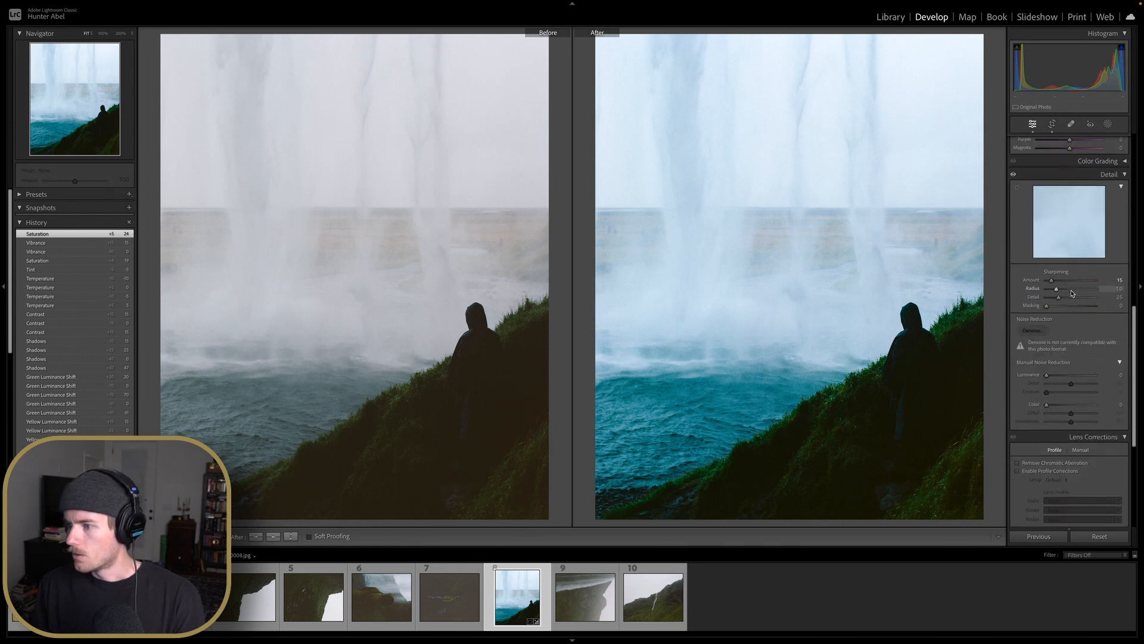
{"action": "scroll", "coordinate": [1072, 293], "scroll_direction": "down", "scroll_amount": 6}
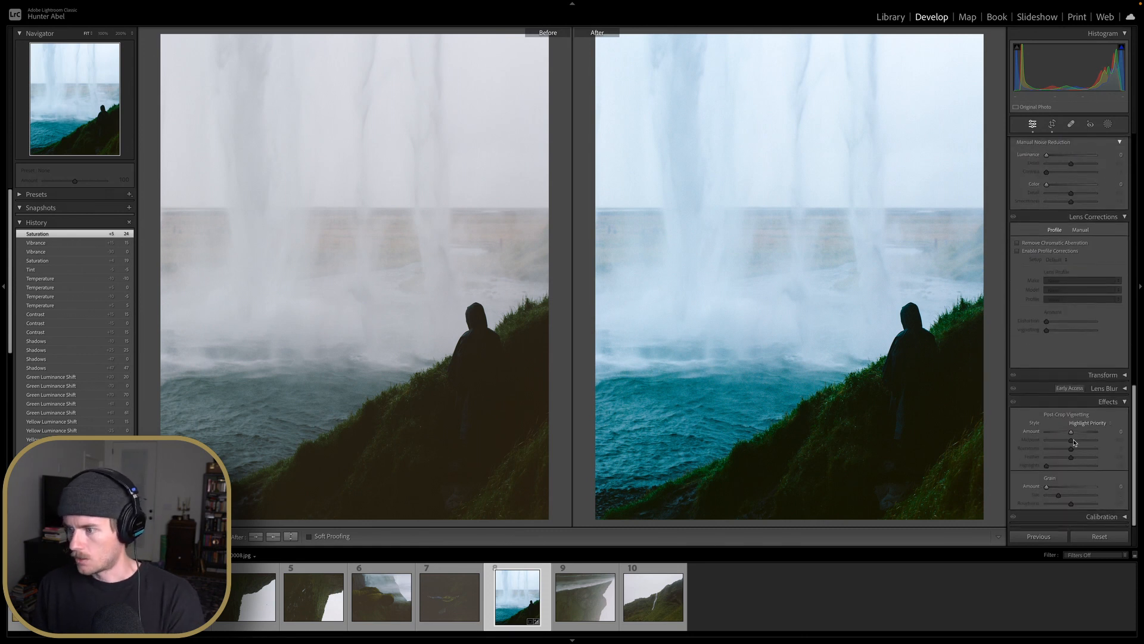
{"action": "key", "text": "Down"}
{"action": "key", "text": "Up"}
{"action": "key", "text": "Down"}
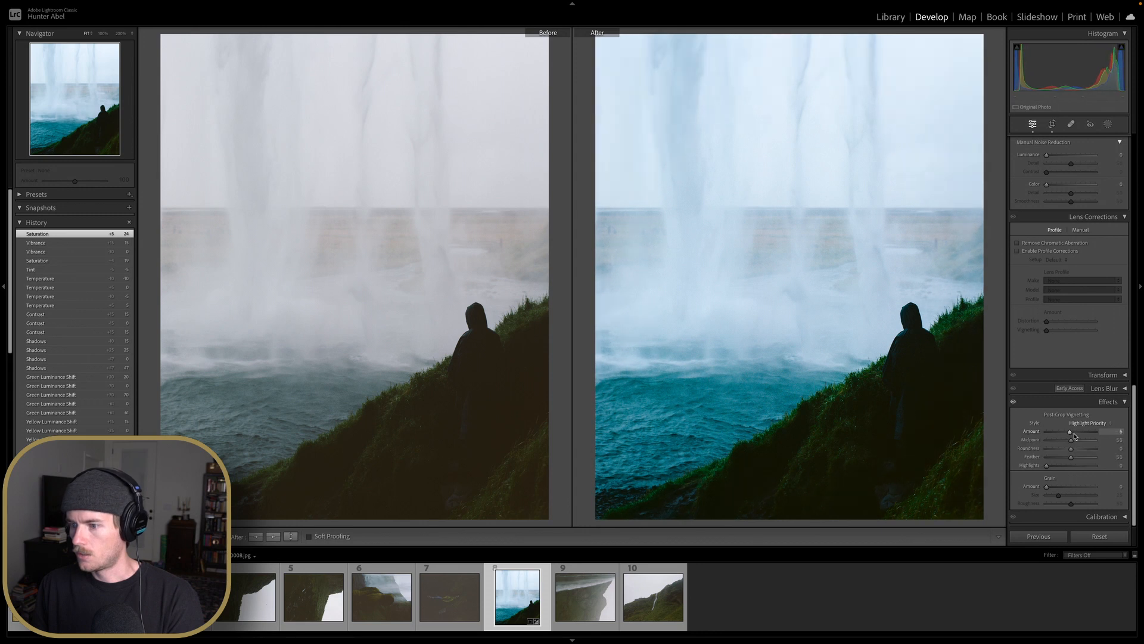
{"action": "key", "text": "Up"}
{"action": "key", "text": "Down"}
{"action": "key", "text": "Up"}
{"action": "key", "text": "Down"}
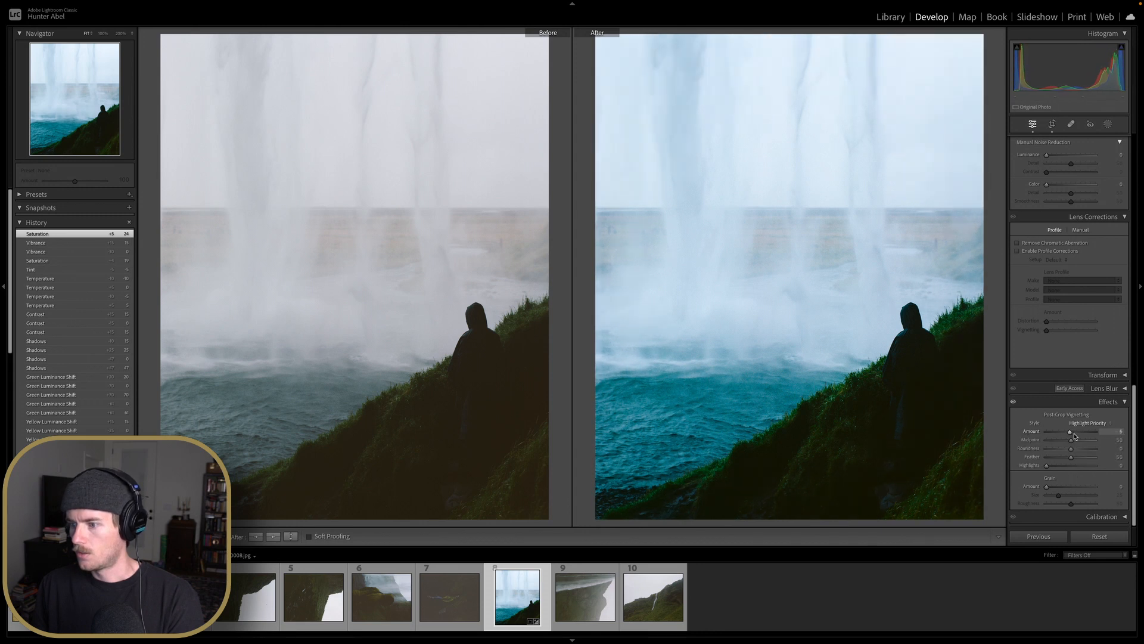
{"action": "key", "text": "Up"}
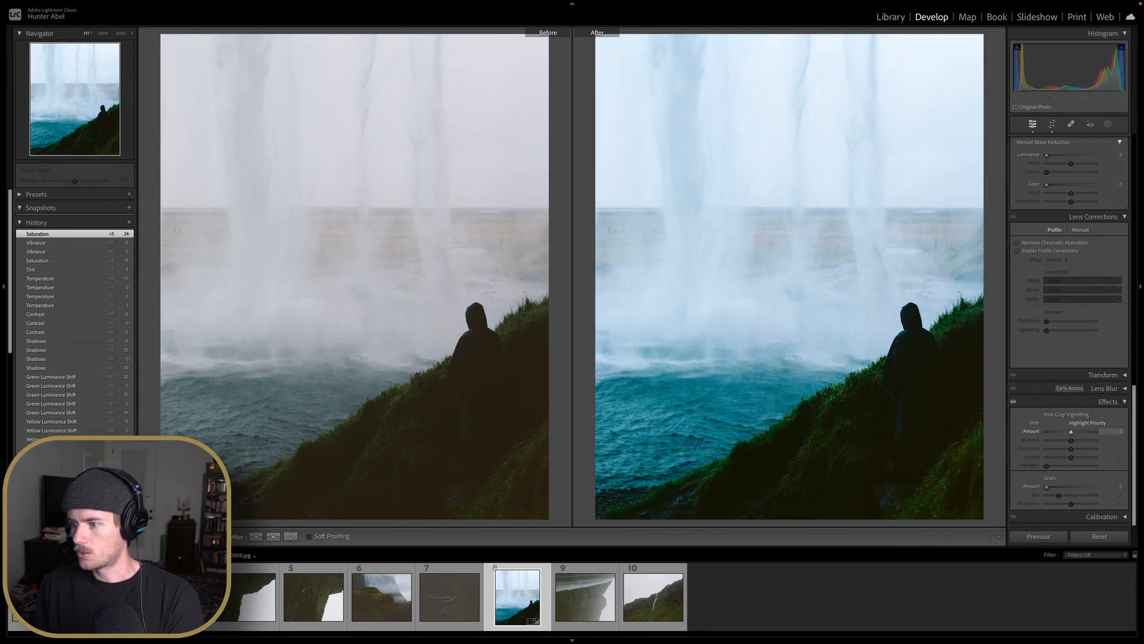
{"action": "left_click_drag", "start_coordinate": [1117, 433], "coordinate": [1112, 432]}
{"action": "left_click_drag", "start_coordinate": [852, 410], "coordinate": [852, 409]}
{"action": "key", "text": "y"}
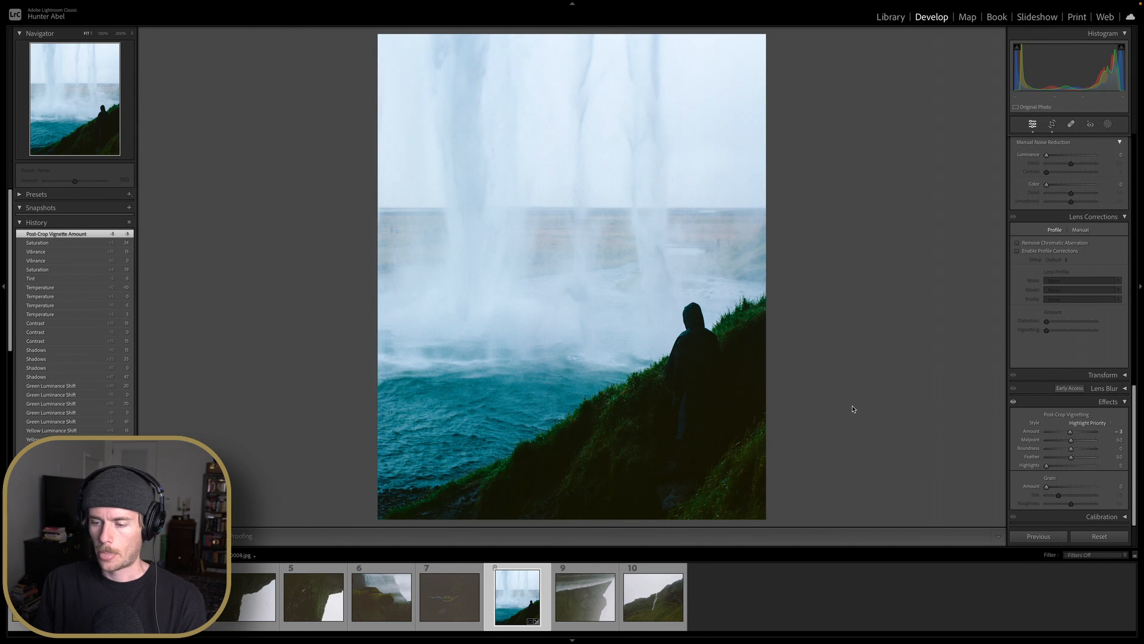
Nudge the Tint and reset it to 0, inspecting the hooded figure zoomed in
{"action": "scroll", "coordinate": [1049, 286], "scroll_direction": "up", "scroll_amount": 10}
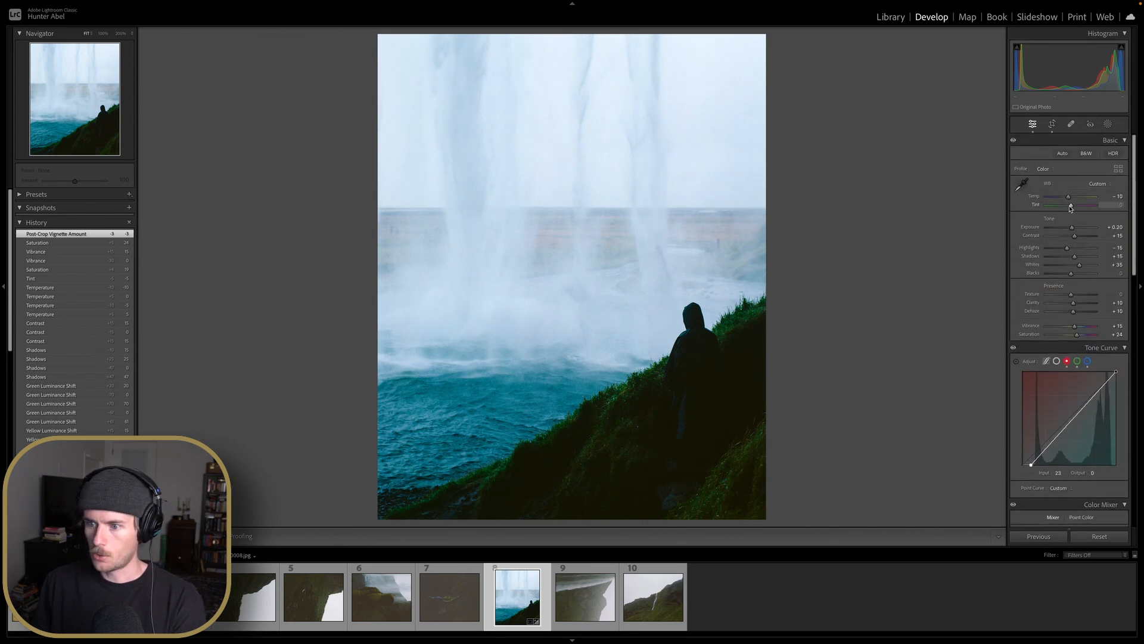
{"action": "left_click_drag", "start_coordinate": [1071, 206], "coordinate": [1069, 206]}
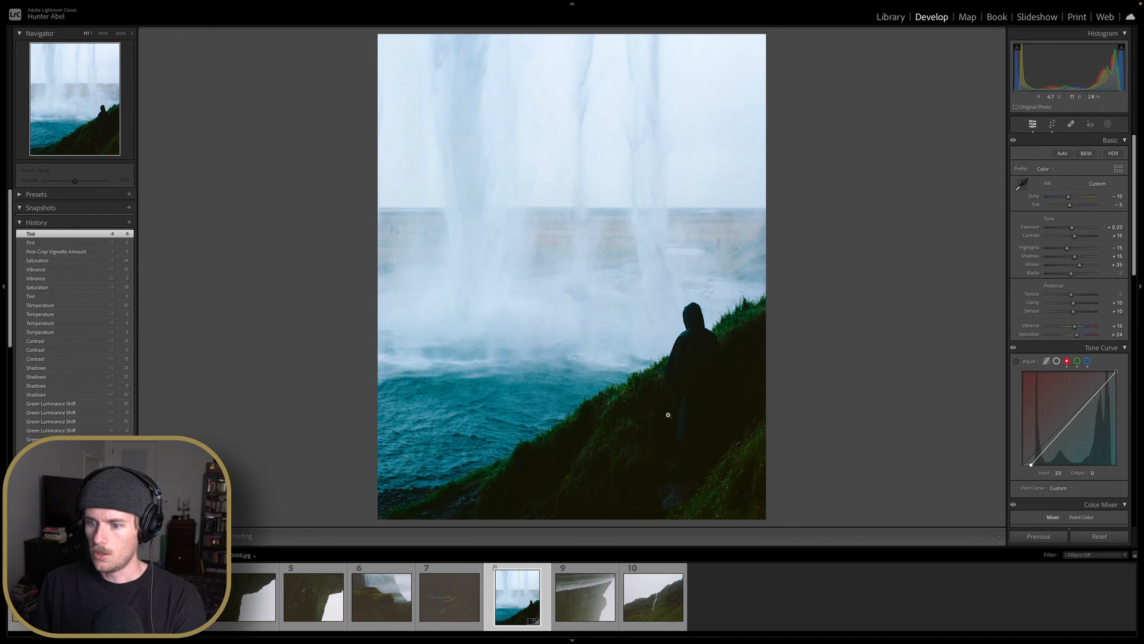
{"action": "left_click", "coordinate": [667, 413]}
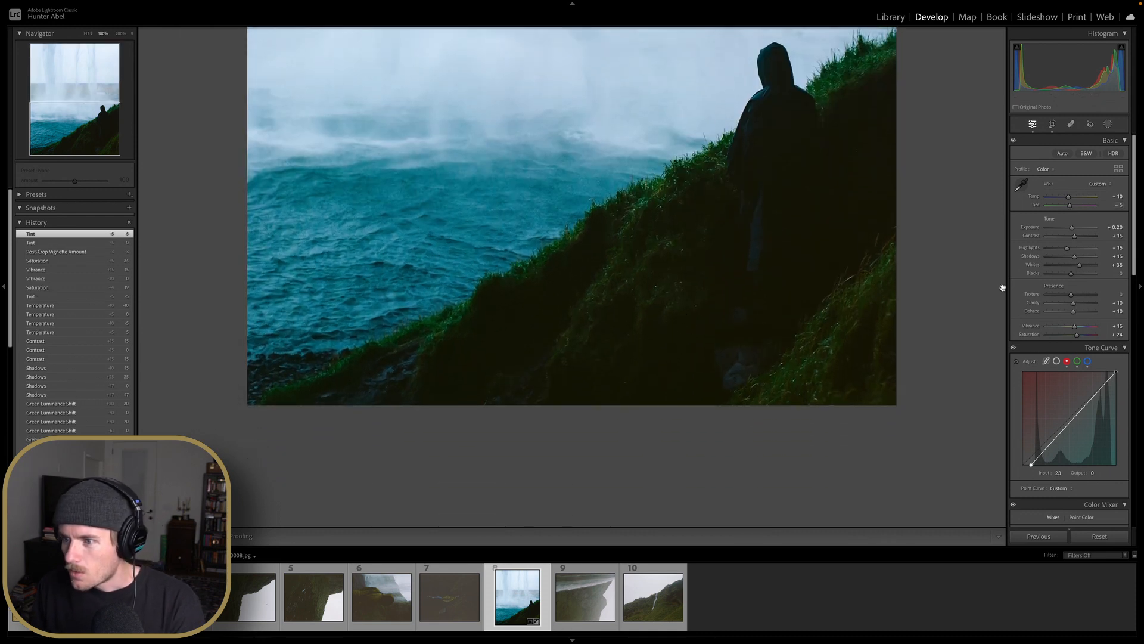
{"action": "left_click_drag", "start_coordinate": [1079, 206], "coordinate": [1077, 206]}
{"action": "double_click", "coordinate": [1076, 206]}
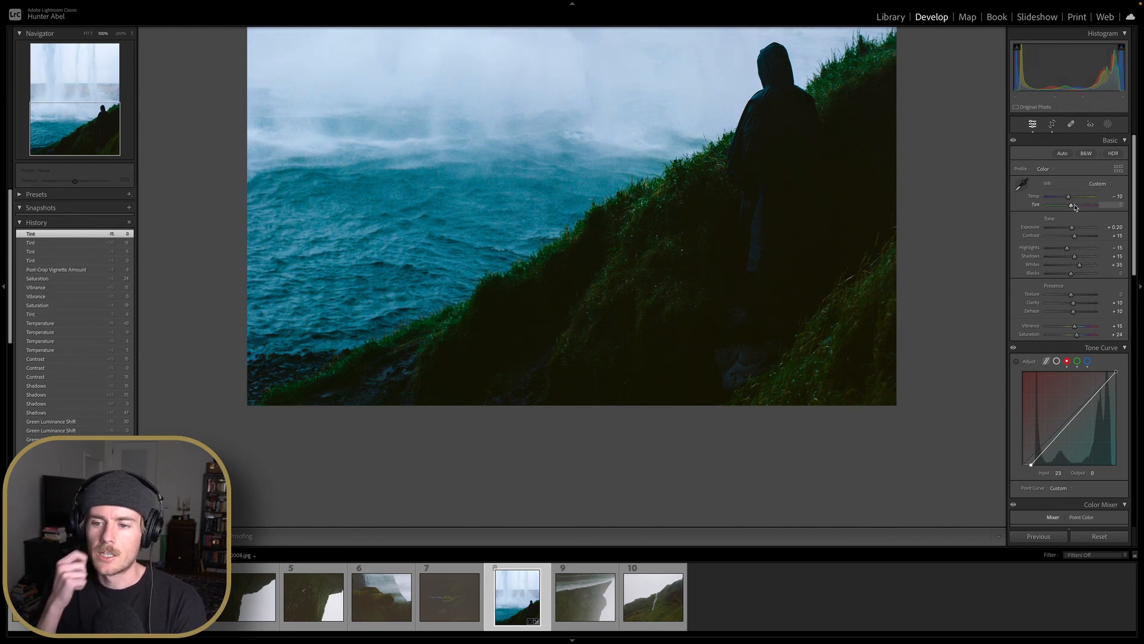
{"action": "left_click_drag", "start_coordinate": [764, 165], "coordinate": [779, 294]}
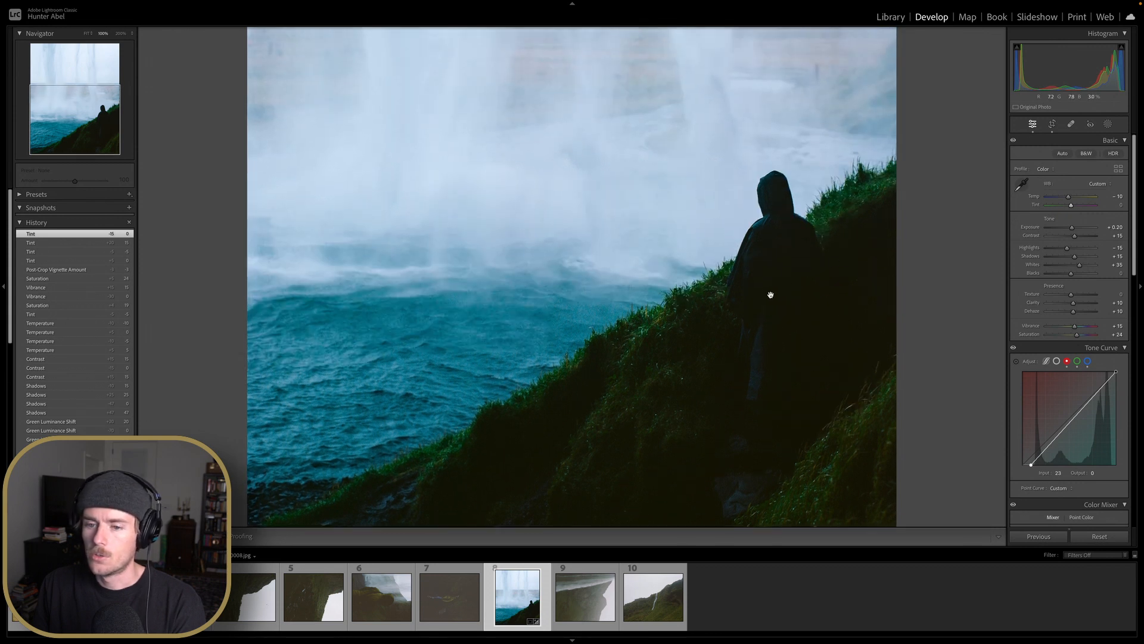
{"action": "left_click", "coordinate": [768, 295]}
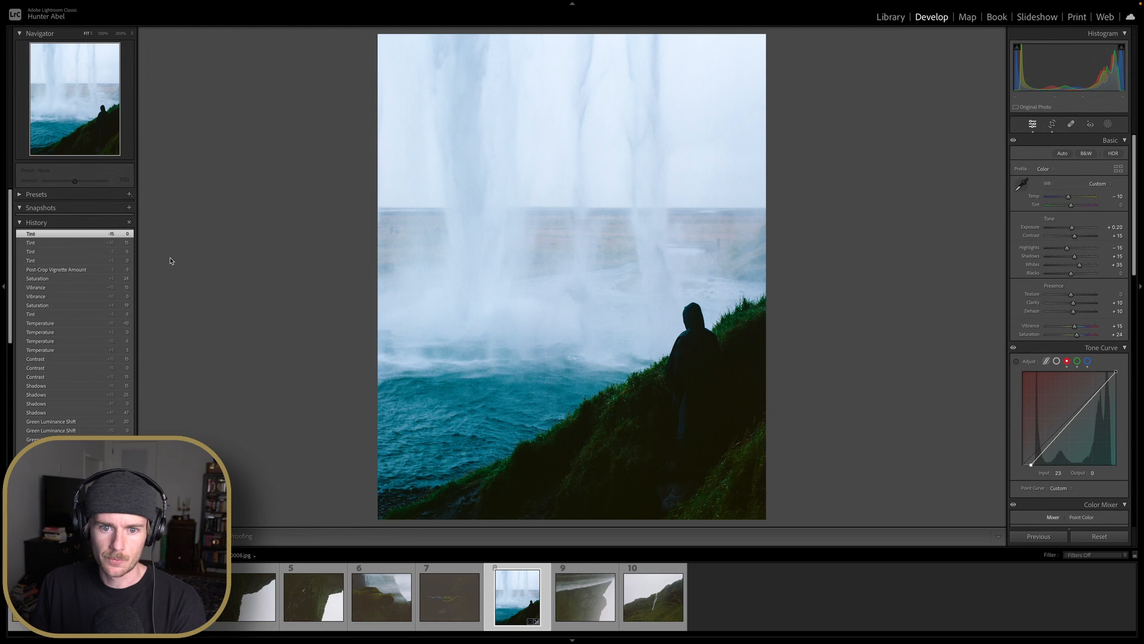
Browse the Iceland 2019 roll folders in the Library for the next photo
{"action": "key", "text": "y"}
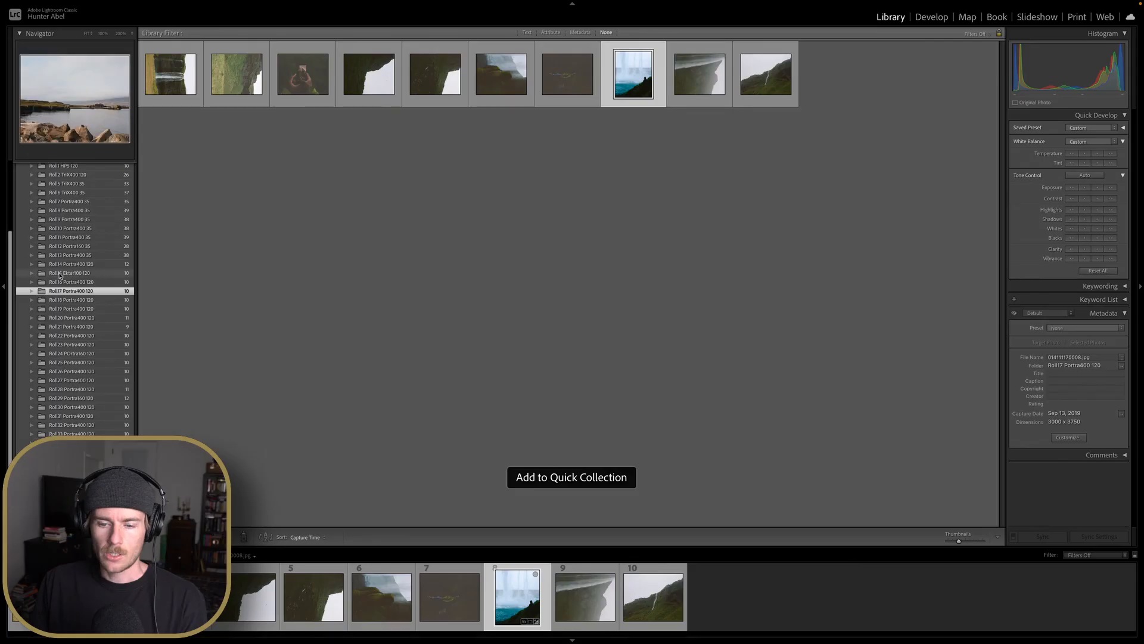
{"action": "scroll", "coordinate": [76, 266], "scroll_direction": "up", "scroll_amount": 5}
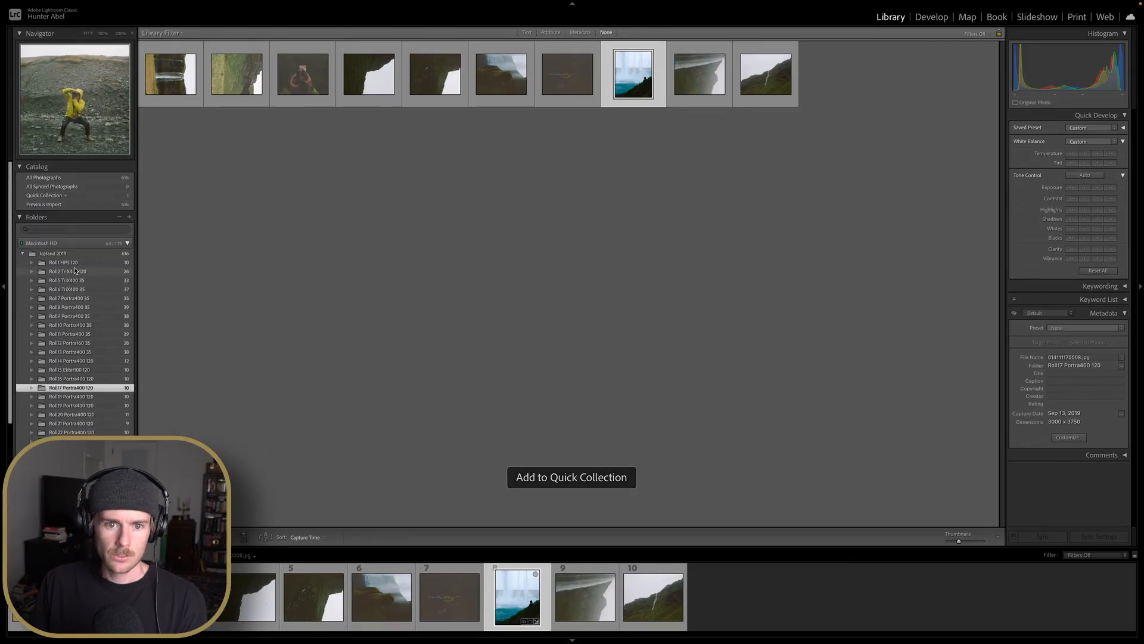
{"action": "scroll", "coordinate": [81, 274], "scroll_direction": "down", "scroll_amount": 3}
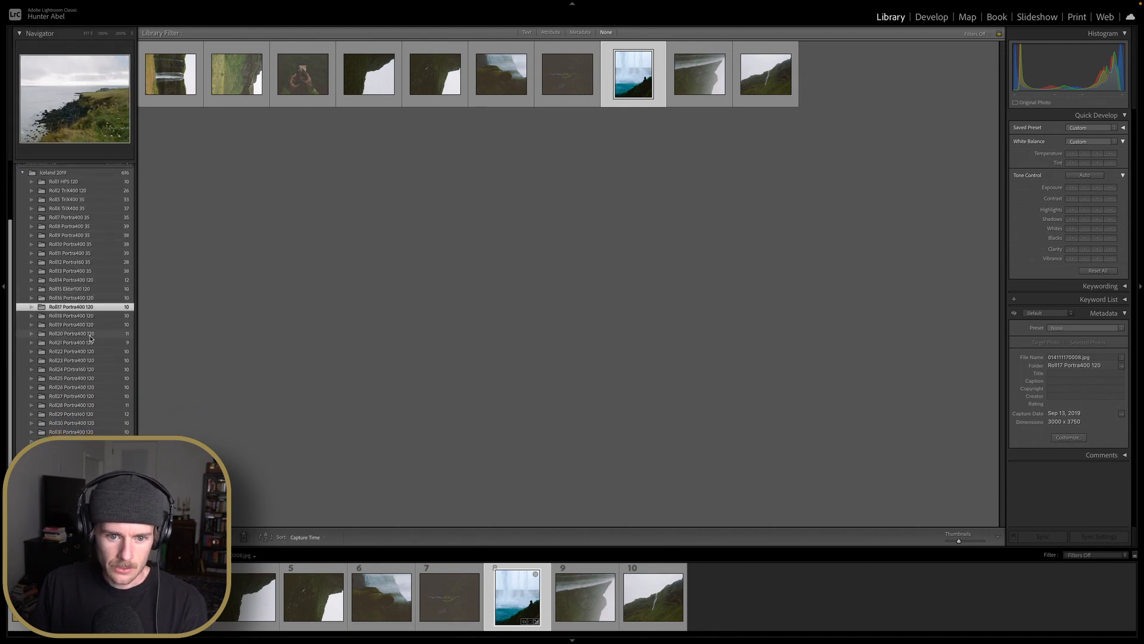
{"action": "left_click", "coordinate": [90, 343]}
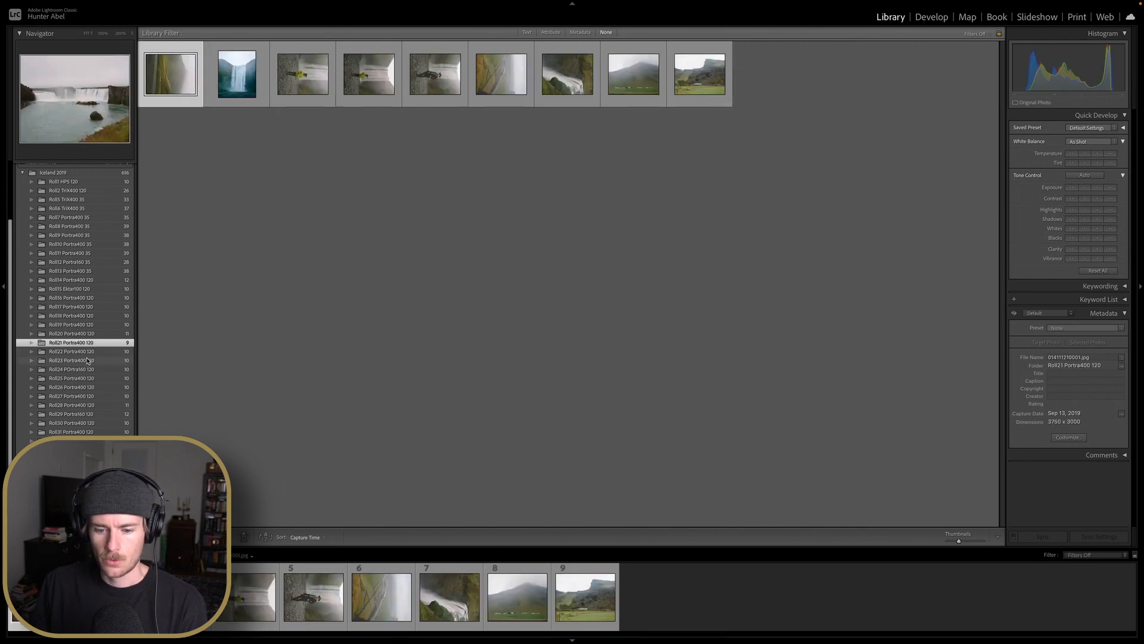
{"action": "left_click", "coordinate": [87, 360]}
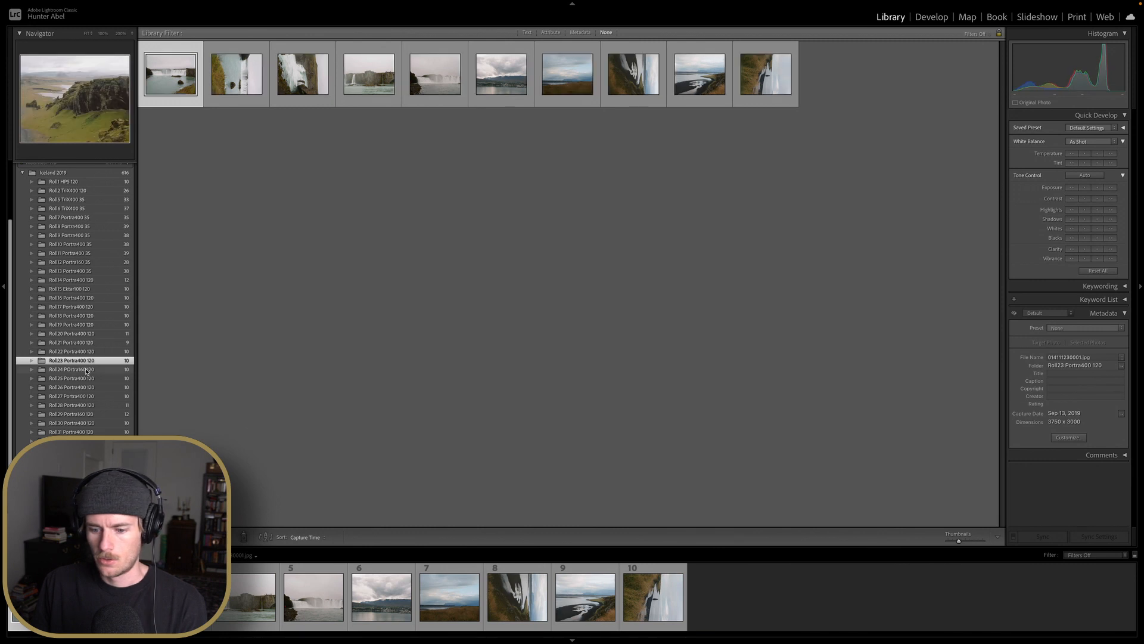
{"action": "left_click", "coordinate": [87, 371]}
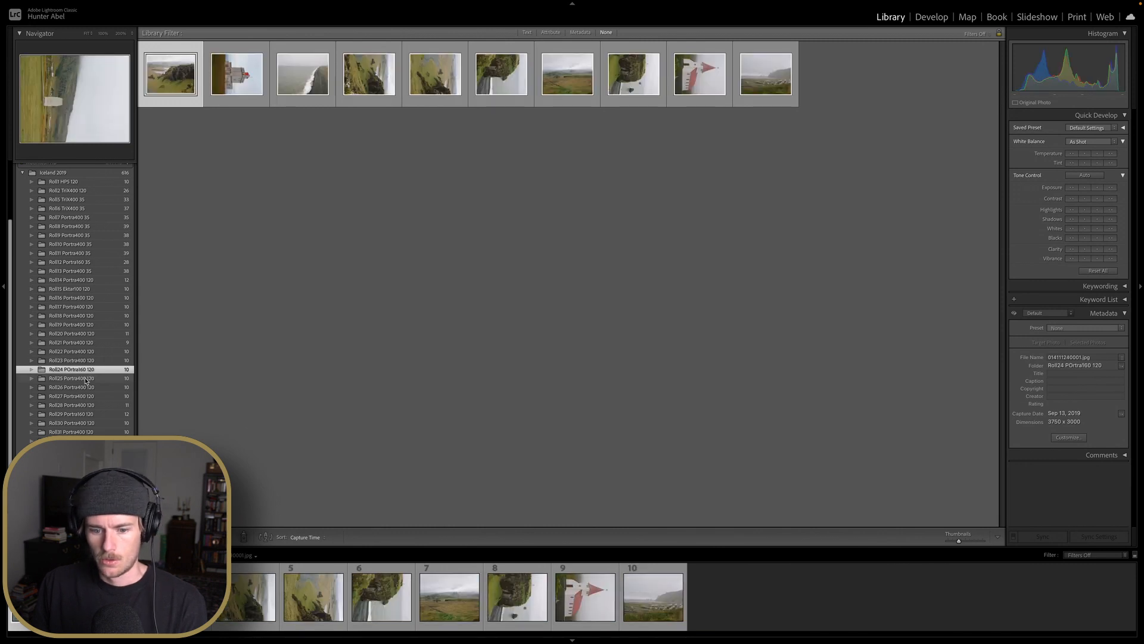
{"action": "left_click", "coordinate": [85, 379]}
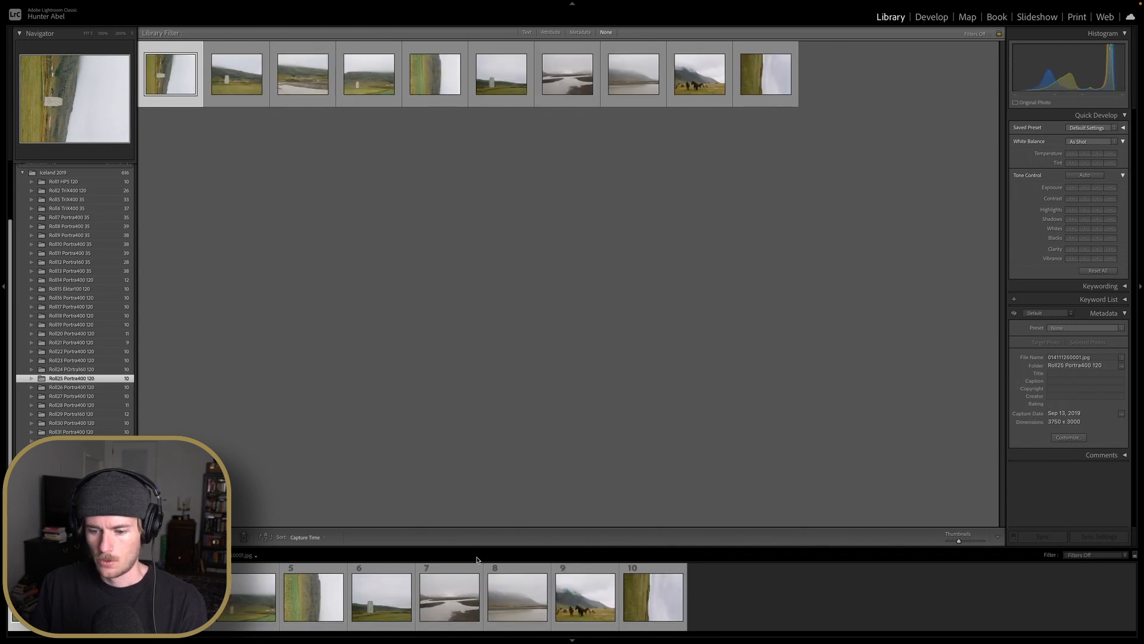
Open the seventh photo of Roll25 Portra400 120, the river flats, in Develop
{"action": "left_click", "coordinate": [462, 601]}
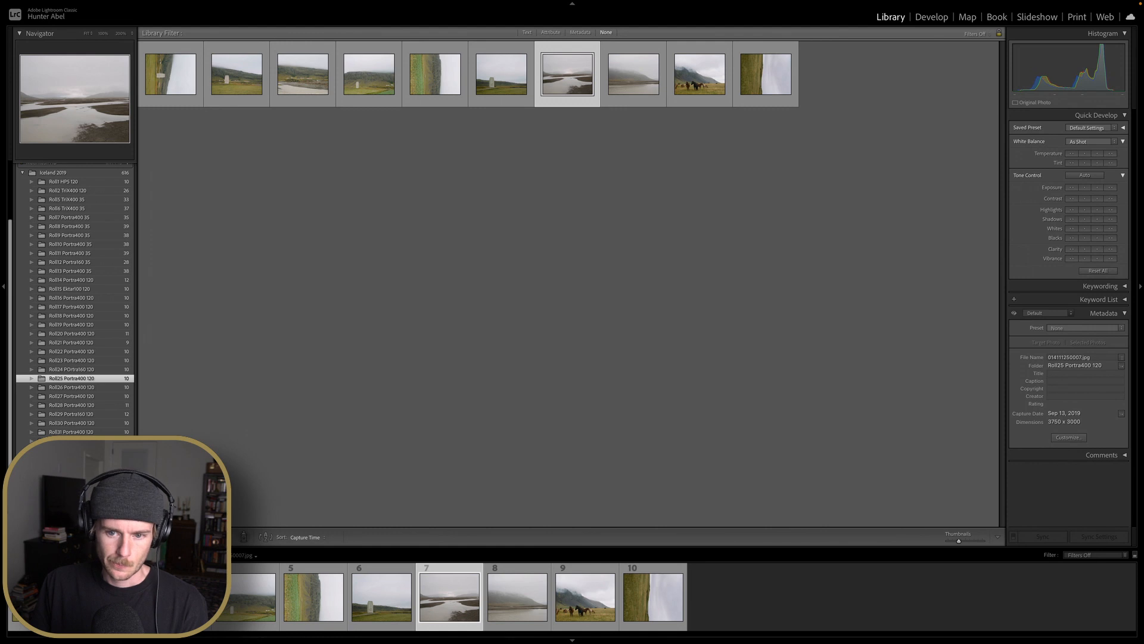
{"action": "key", "text": "e"}
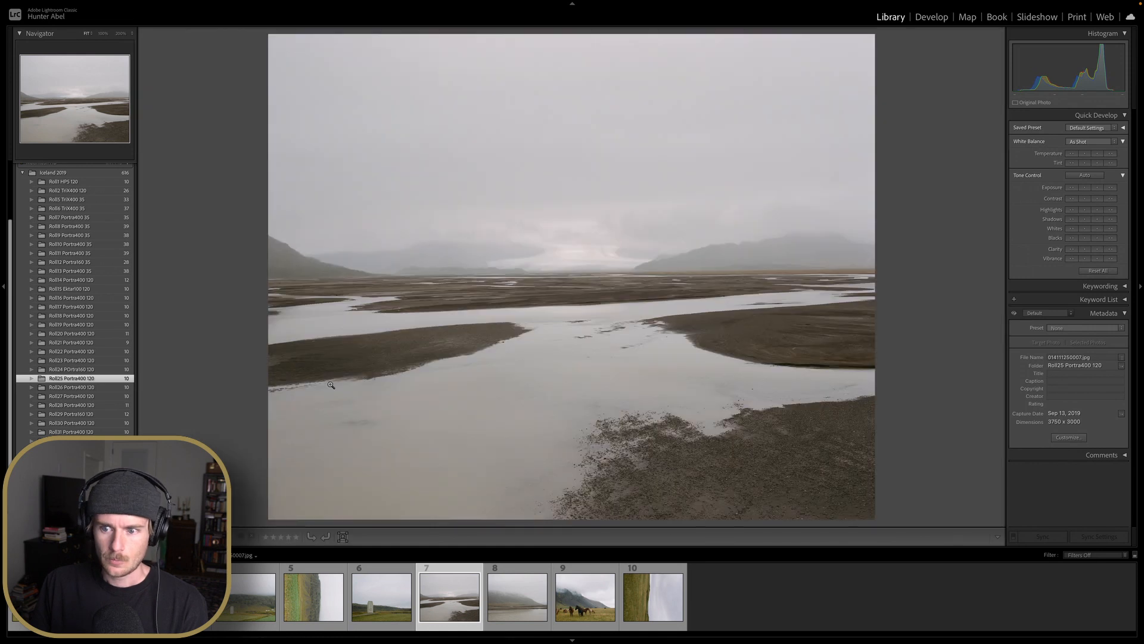
{"action": "left_click", "coordinate": [923, 22]}
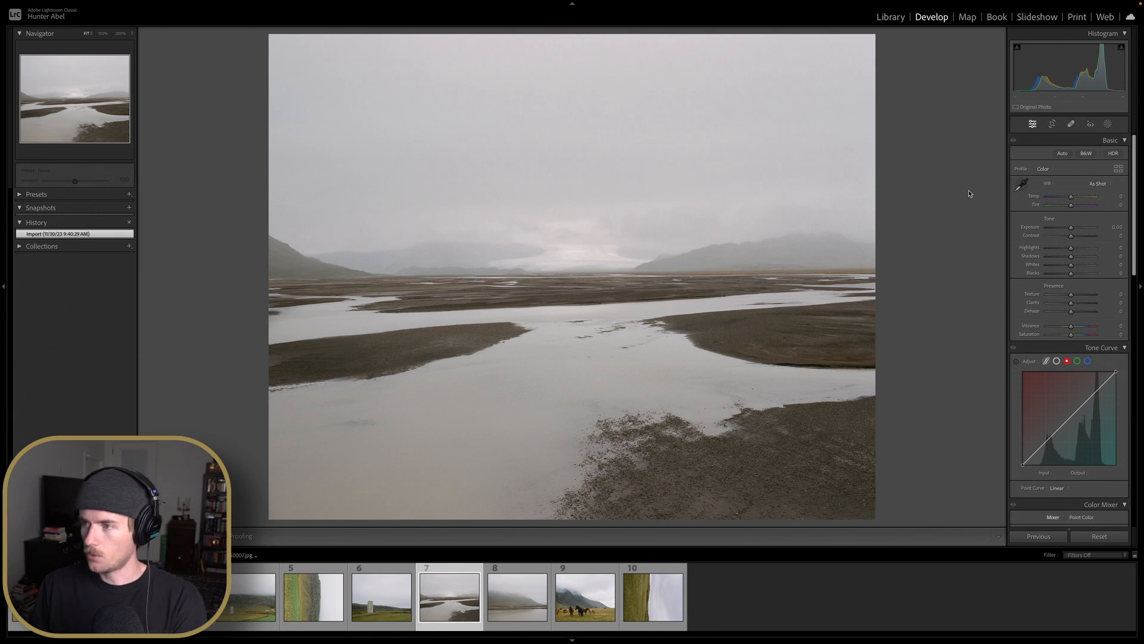
Nudge the Temperature and reset it to 0
{"action": "left_click_drag", "start_coordinate": [1074, 198], "coordinate": [1069, 198]}
{"action": "double_click", "coordinate": [1068, 198]}
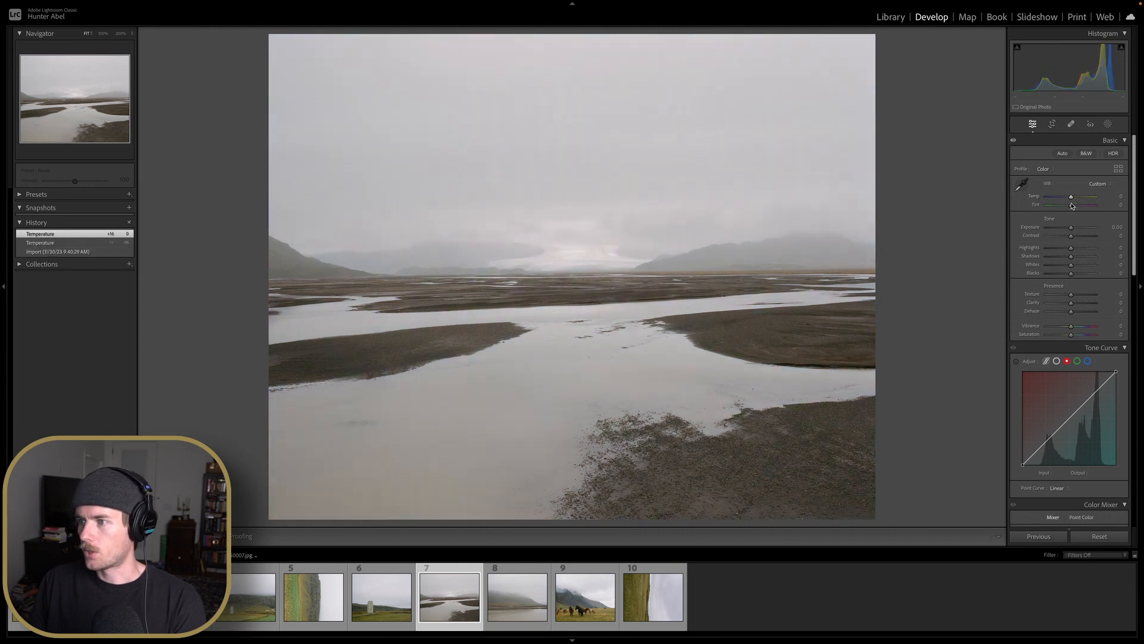
Set the Whites to +55 and the Blacks to -50
{"action": "scroll", "coordinate": [1072, 215], "scroll_direction": "down", "scroll_amount": 1}
{"action": "scroll", "coordinate": [1076, 241], "scroll_direction": "up", "scroll_amount": 10}
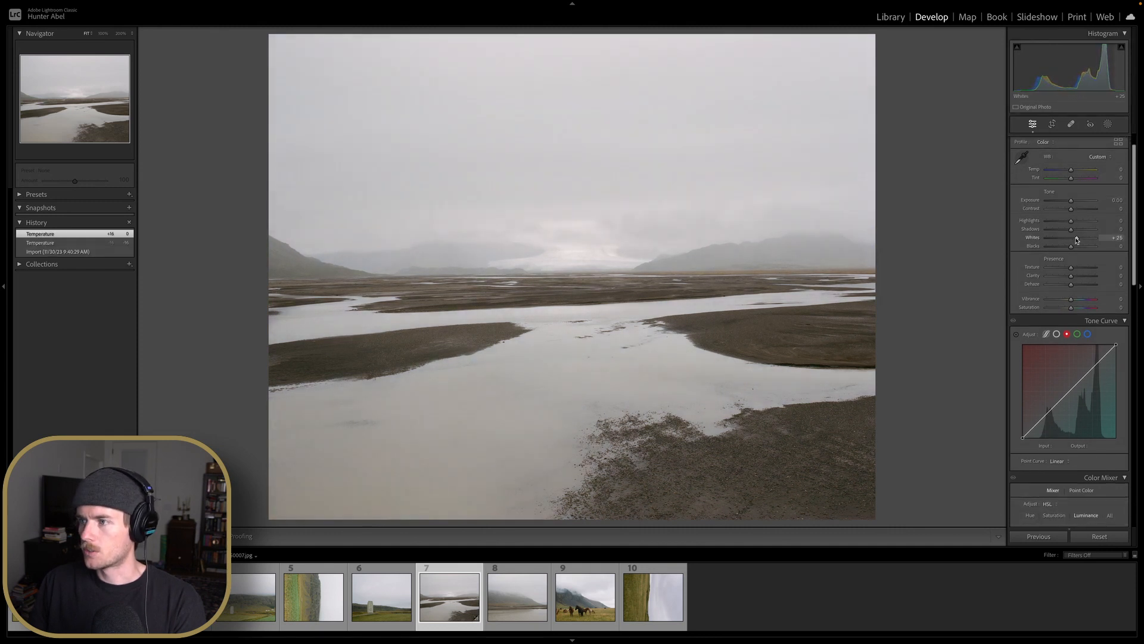
{"action": "scroll", "coordinate": [1077, 241], "scroll_direction": "down", "scroll_amount": 2}
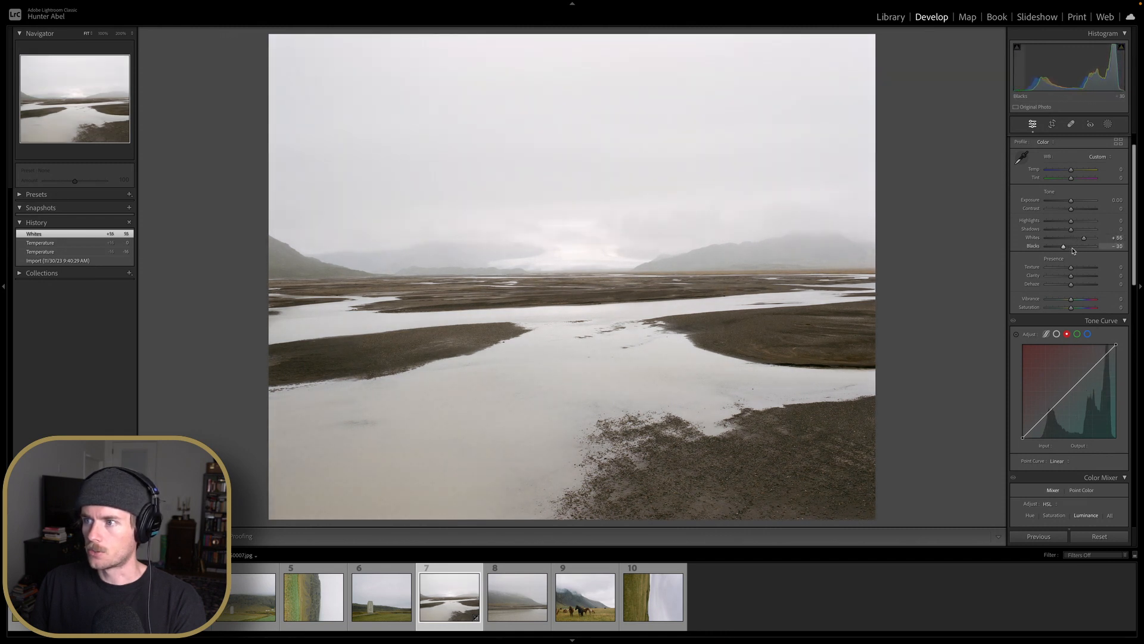
Set the Exposure to +0.10, Vibrance to +15 and Saturation to +10
{"action": "scroll", "coordinate": [1073, 203], "scroll_direction": "up", "scroll_amount": 2}
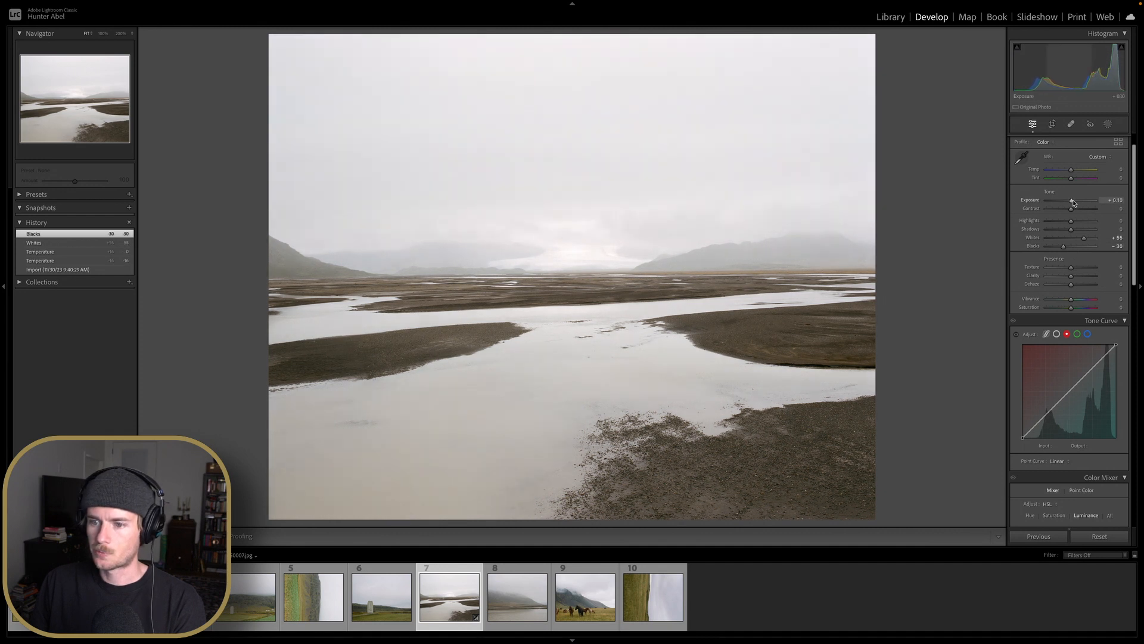
{"action": "scroll", "coordinate": [1079, 244], "scroll_direction": "down", "scroll_amount": 2}
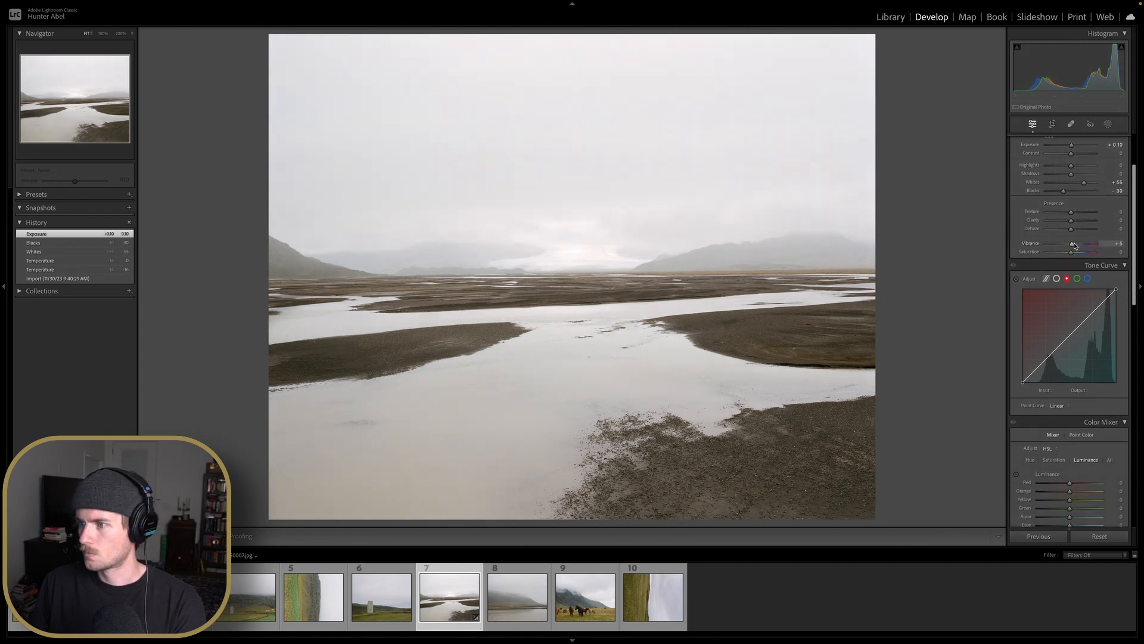
{"action": "scroll", "coordinate": [1074, 252], "scroll_direction": "up", "scroll_amount": 2}
{"action": "scroll", "coordinate": [1073, 220], "scroll_direction": "up", "scroll_amount": 2}
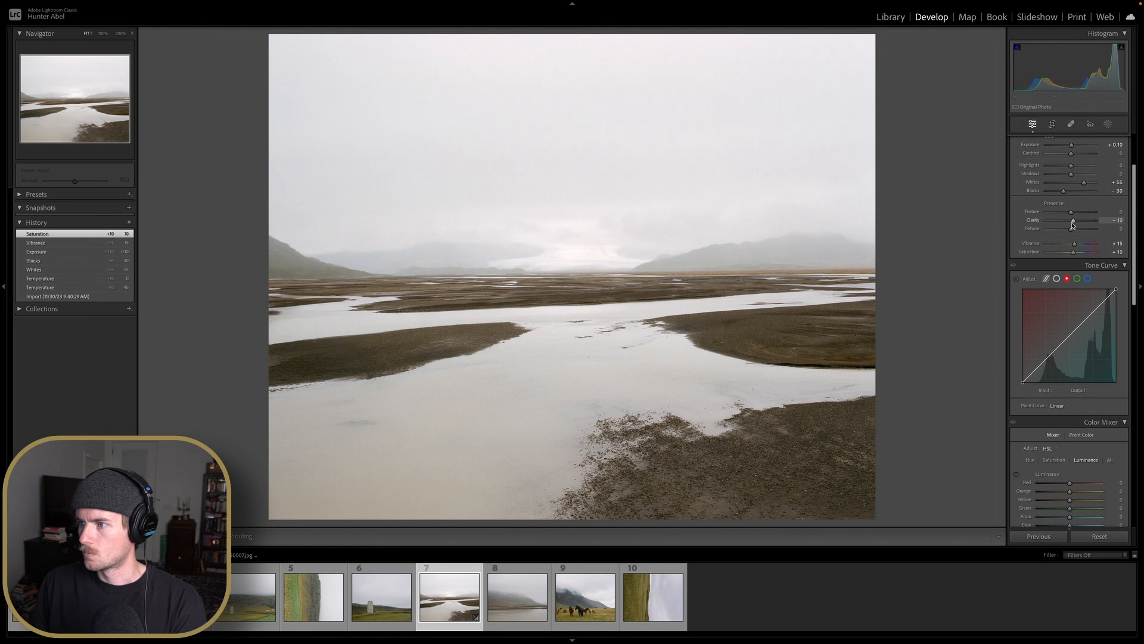
Set the Clarity and Dehaze to +10 each
{"action": "scroll", "coordinate": [1074, 229], "scroll_direction": "up", "scroll_amount": 2}
{"action": "key", "text": "Up"}
{"action": "scroll", "coordinate": [1074, 231], "scroll_direction": "up", "scroll_amount": 3}
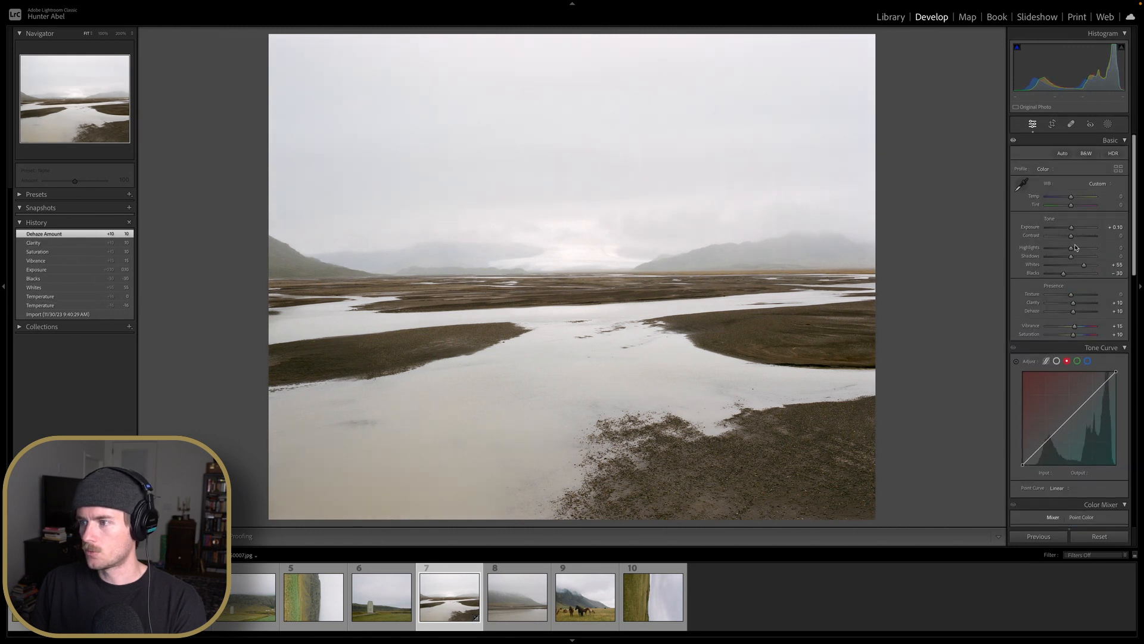
Lift the black point of the red, green and blue channel tone curves to input 17, comparing the curve on and off
{"action": "scroll", "coordinate": [1077, 251], "scroll_direction": "down", "scroll_amount": 3}
{"action": "scroll", "coordinate": [1061, 298], "scroll_direction": "down", "scroll_amount": 4}
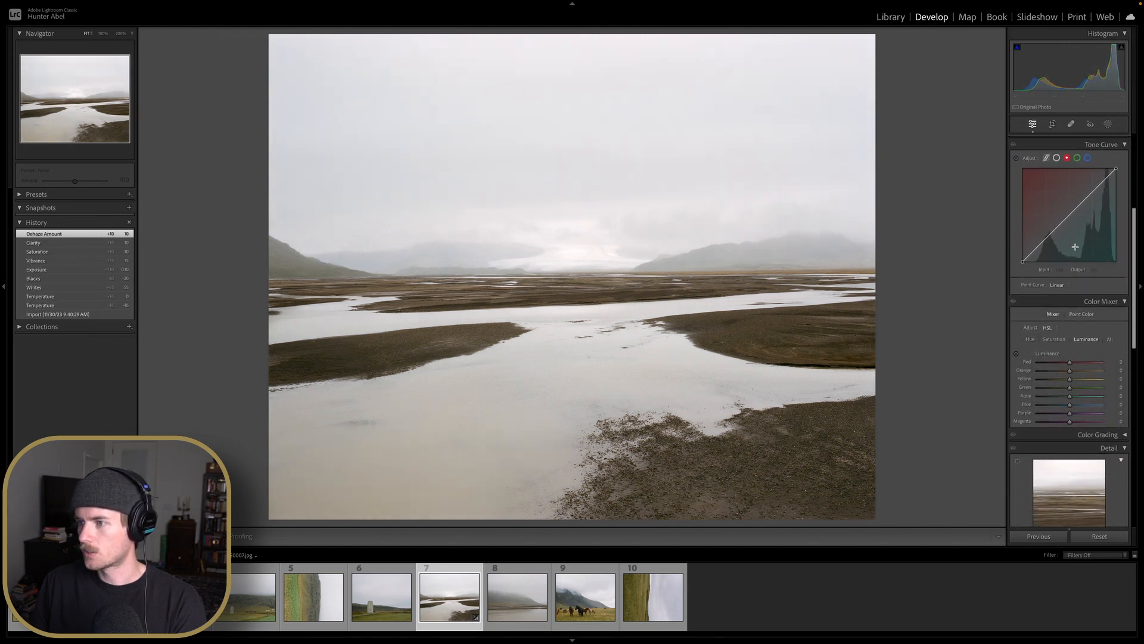
{"action": "scroll", "coordinate": [1058, 321], "scroll_direction": "up", "scroll_amount": 2}
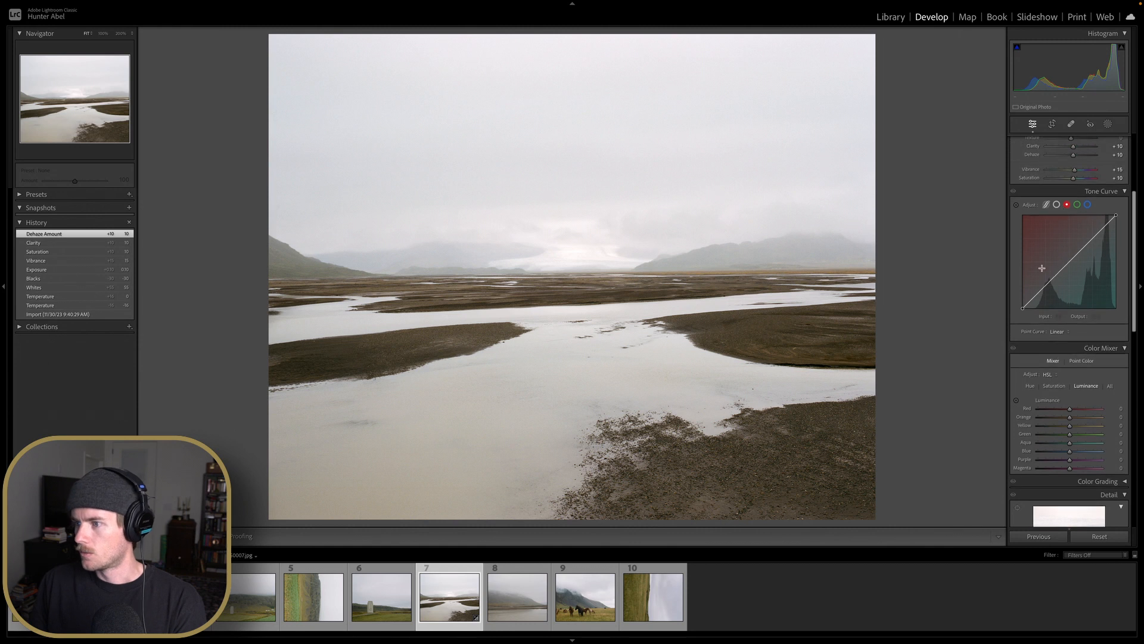
{"action": "mouse_move", "coordinate": [1023, 308]}
{"action": "left_mouse_down"}
{"action": "mouse_move", "coordinate": [1037, 308]}
{"action": "mouse_move", "coordinate": [1028, 315]}
{"action": "left_mouse_up"}
{"action": "left_click", "coordinate": [1077, 204]}
{"action": "left_click", "coordinate": [1088, 205]}
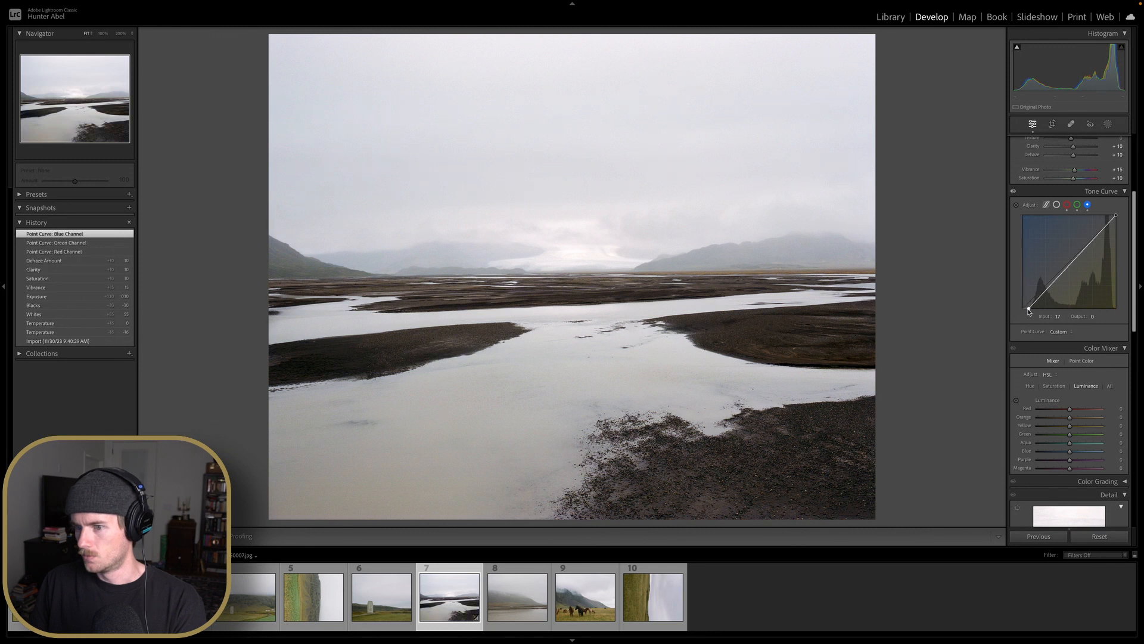
{"action": "left_click", "coordinate": [1013, 192]}
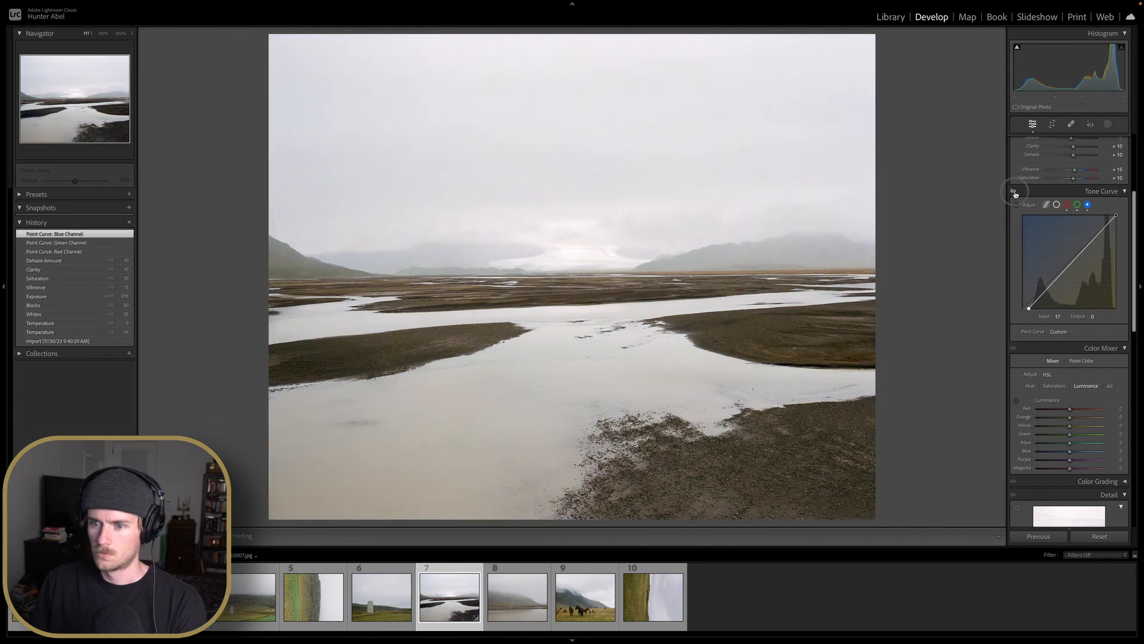
{"action": "left_click", "coordinate": [1013, 191]}
{"action": "left_click", "coordinate": [1014, 192]}
{"action": "left_click", "coordinate": [1014, 192]}
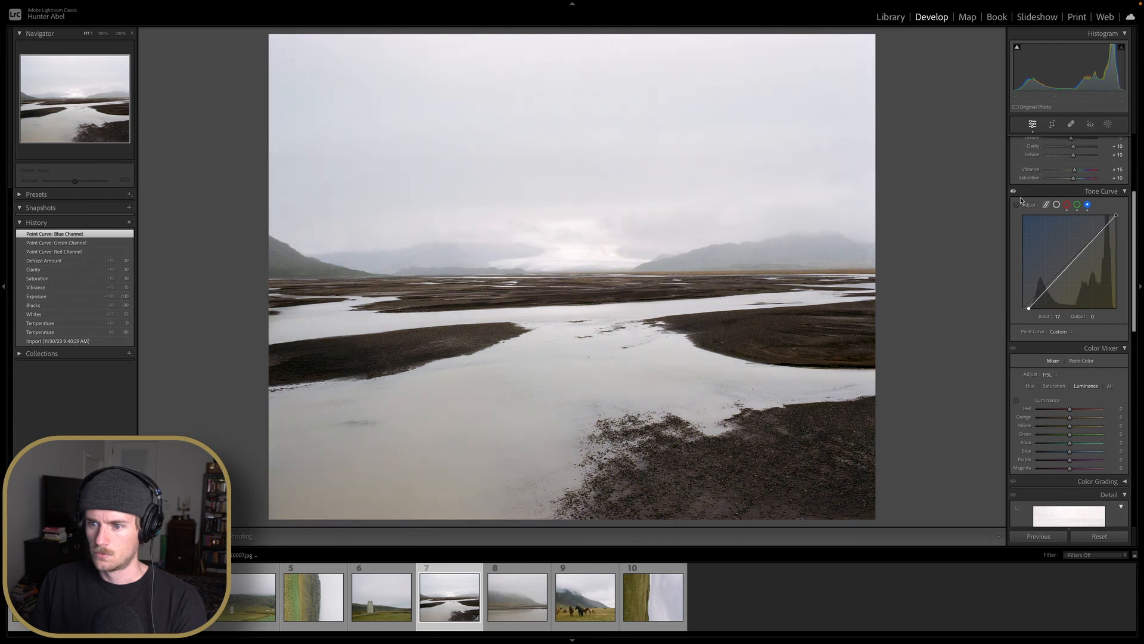
Raise the Sharpening Amount to 15
{"action": "scroll", "coordinate": [1046, 223], "scroll_direction": "down", "scroll_amount": 2}
{"action": "scroll", "coordinate": [1047, 224], "scroll_direction": "down", "scroll_amount": 2}
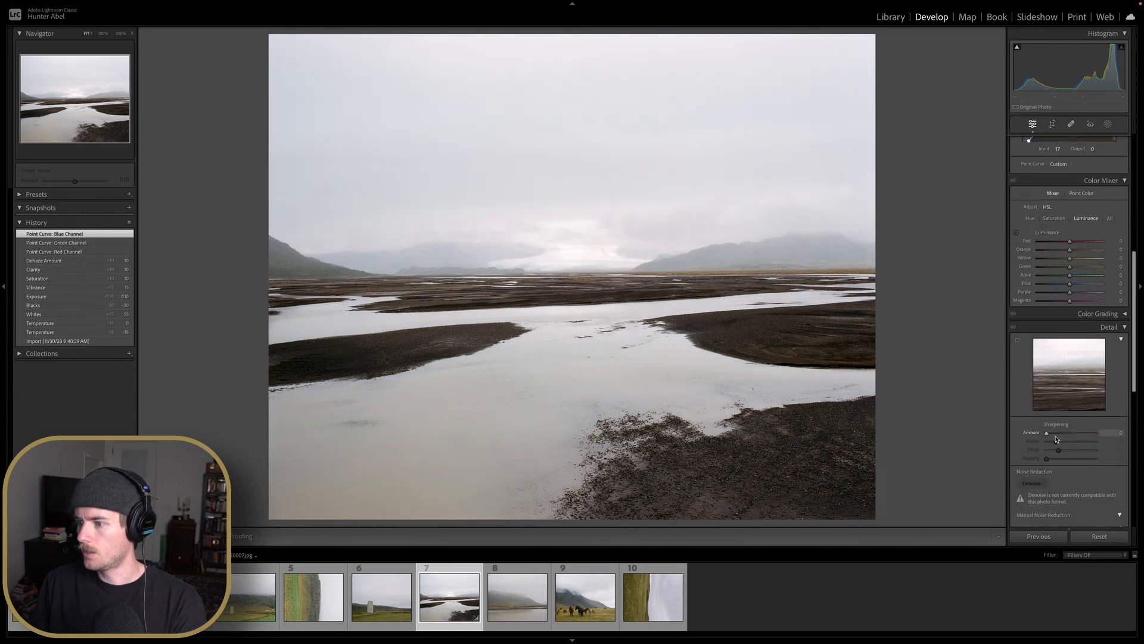
{"action": "key", "text": "Up"}
{"action": "key", "text": "Up"}
{"action": "scroll", "coordinate": [1064, 298], "scroll_direction": "up", "scroll_amount": 2}
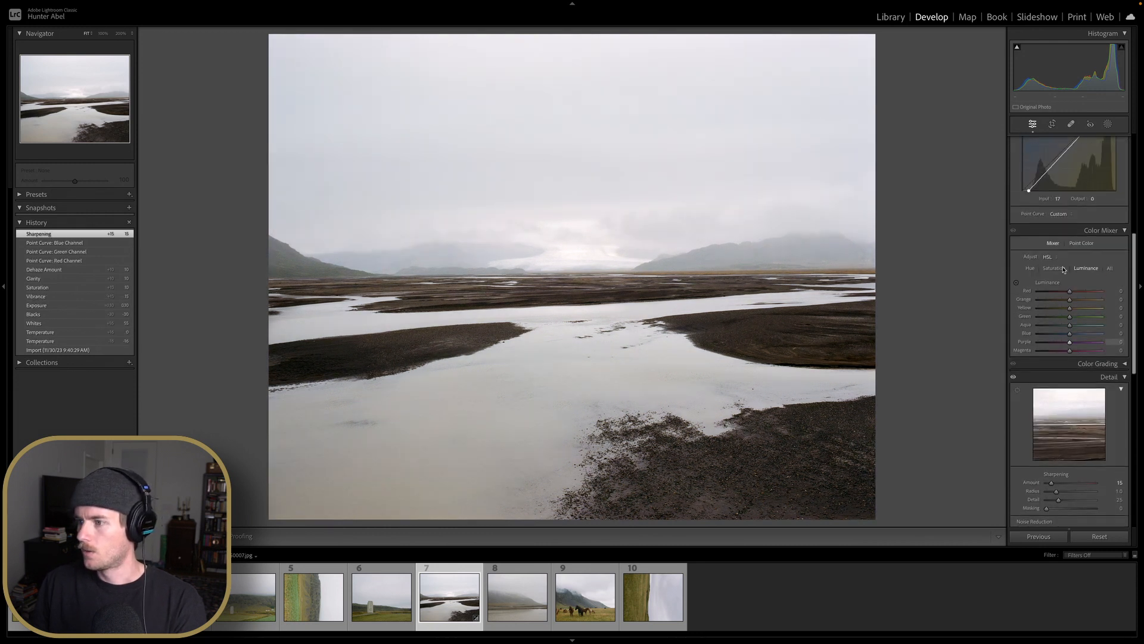
Set the Orange hue to +10 and the Yellow hue to -25 in the Color Mixer
{"action": "left_click", "coordinate": [1030, 269]}
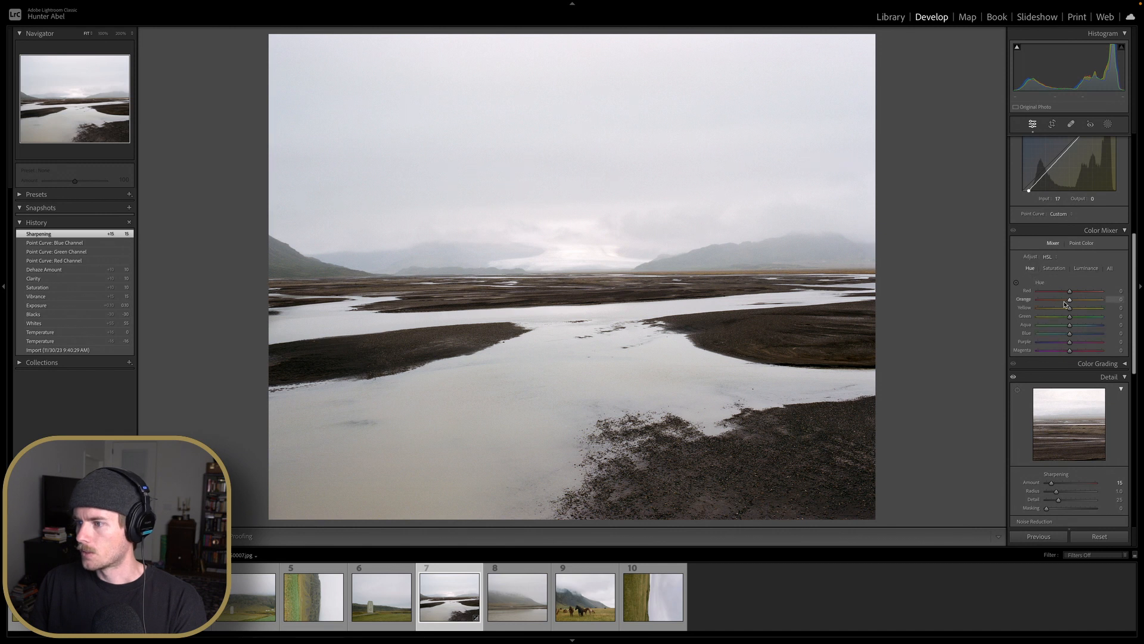
{"action": "left_click_drag", "start_coordinate": [1070, 302], "coordinate": [1027, 303]}
{"action": "double_click", "coordinate": [1039, 301]}
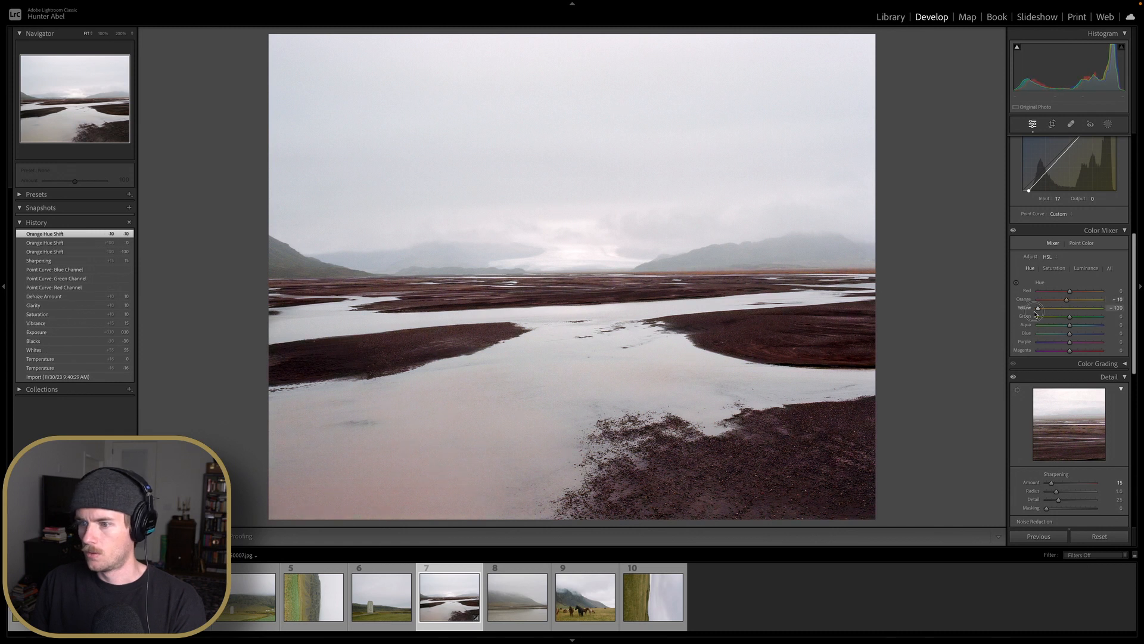
{"action": "mouse_move", "coordinate": [1036, 308]}
{"action": "left_mouse_down"}
{"action": "mouse_move", "coordinate": [1091, 311]}
{"action": "mouse_move", "coordinate": [1038, 312]}
{"action": "left_mouse_up"}
{"action": "double_click", "coordinate": [1039, 310]}
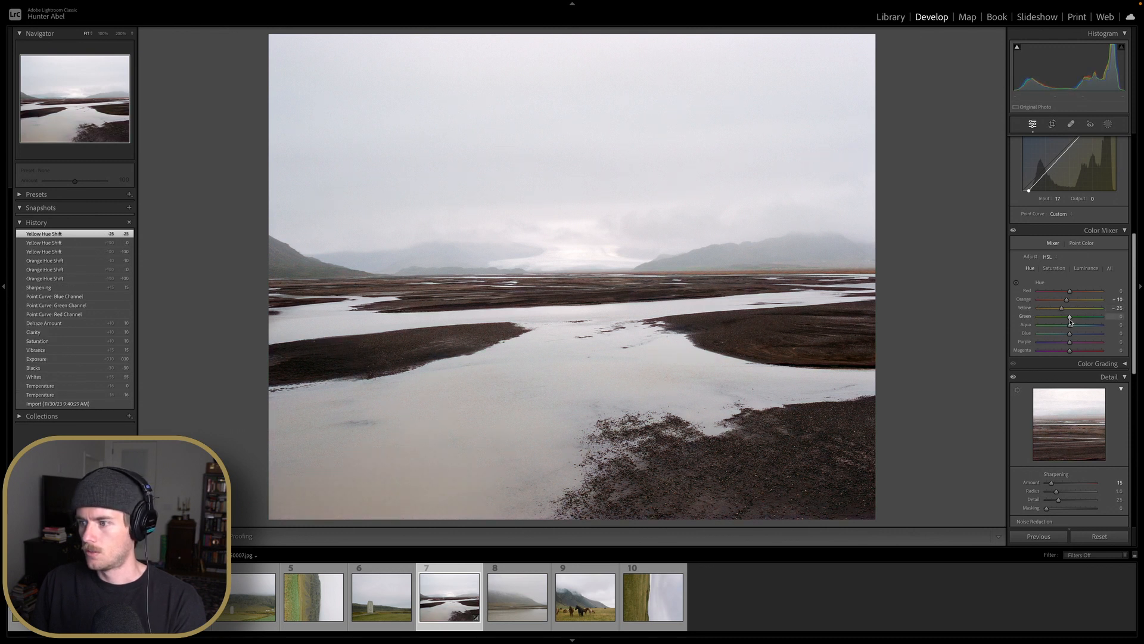
Try shifting the Green, Blue and Aqua hues, resetting each to 0
{"action": "left_click_drag", "start_coordinate": [1069, 321], "coordinate": [1044, 340]}
{"action": "double_click", "coordinate": [1060, 317]}
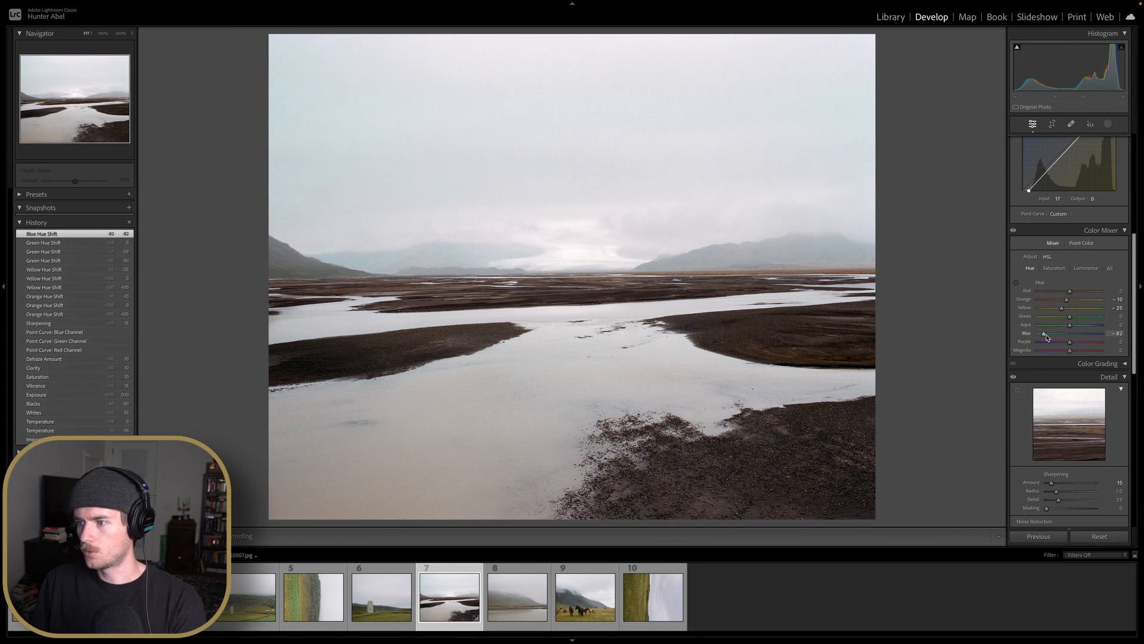
{"action": "double_click", "coordinate": [1044, 334]}
{"action": "left_click_drag", "start_coordinate": [1070, 324], "coordinate": [1037, 327]}
{"action": "double_click", "coordinate": [1038, 326]}
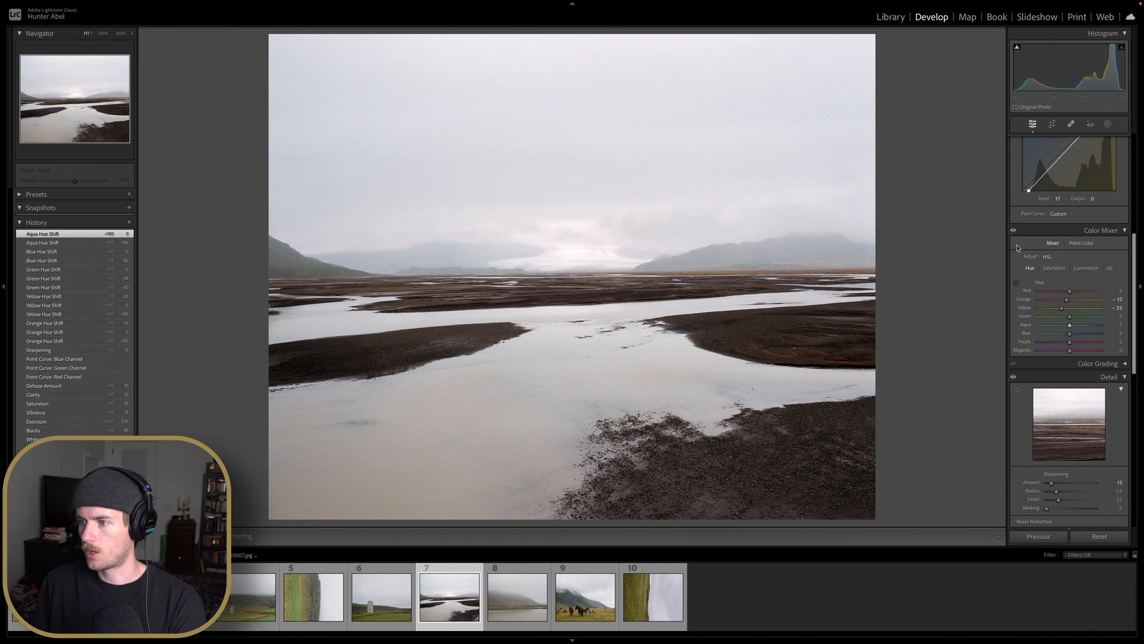
Set the Orange and Yellow luminance to +10, trying and resetting the Blue luminance
{"action": "left_click", "coordinate": [1017, 284]}
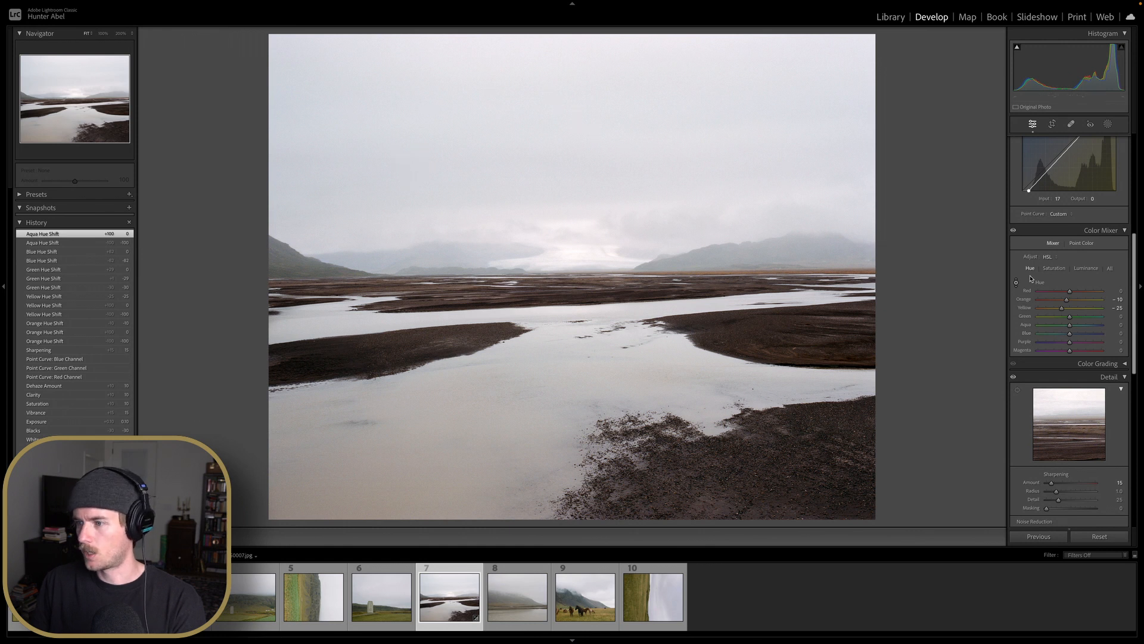
{"action": "scroll", "coordinate": [1025, 289], "scroll_direction": "down", "scroll_amount": 3}
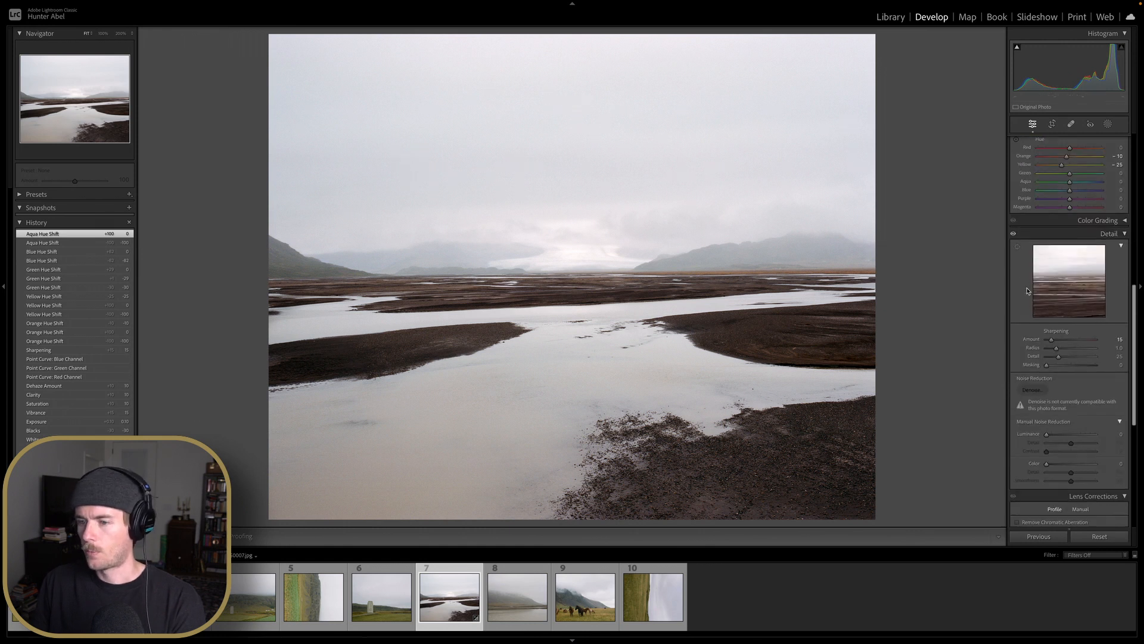
{"action": "scroll", "coordinate": [1044, 310], "scroll_direction": "down", "scroll_amount": 3}
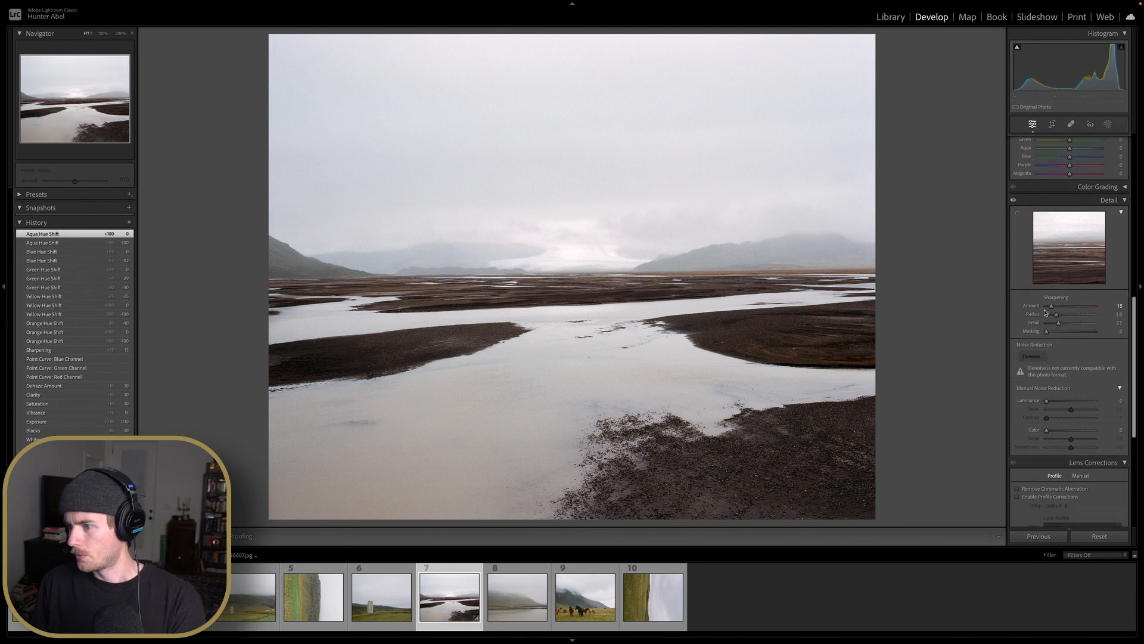
{"action": "scroll", "coordinate": [1089, 189], "scroll_direction": "up", "scroll_amount": 5}
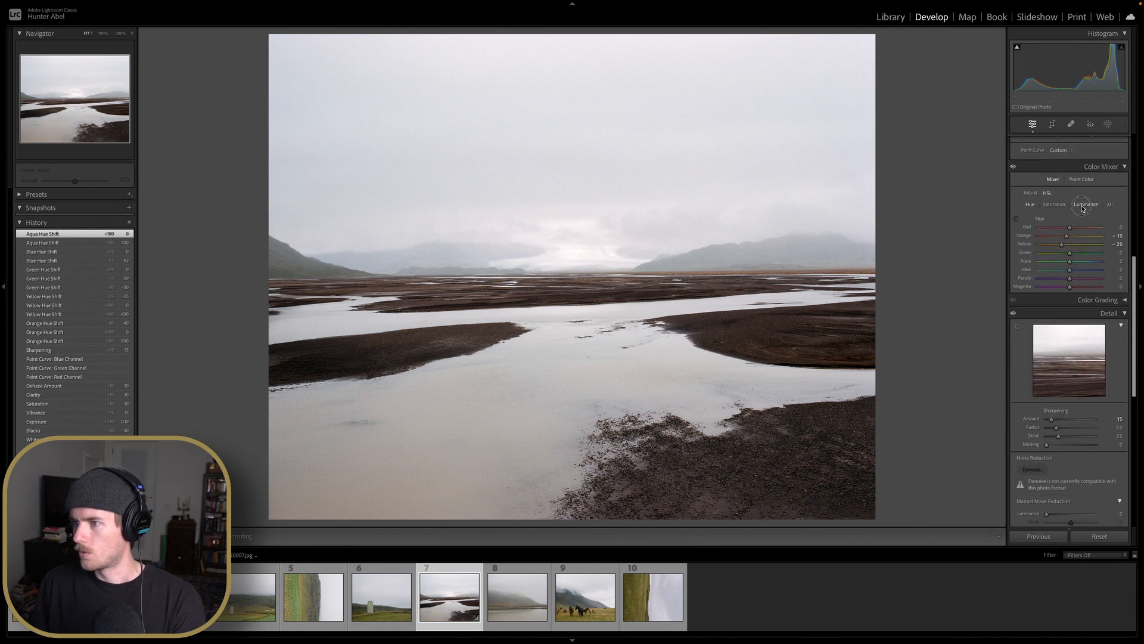
{"action": "left_click", "coordinate": [1086, 205]}
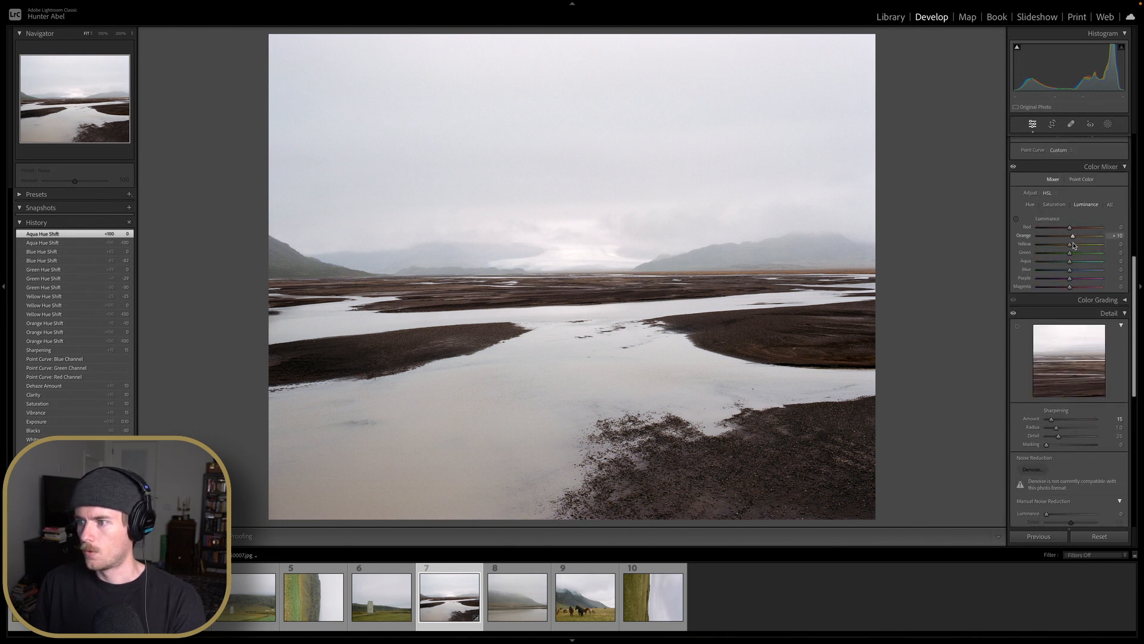
{"action": "mouse_move", "coordinate": [1070, 244]}
{"action": "left_mouse_down"}
{"action": "mouse_move", "coordinate": [1105, 248]}
{"action": "mouse_move", "coordinate": [1073, 244]}
{"action": "left_mouse_up"}
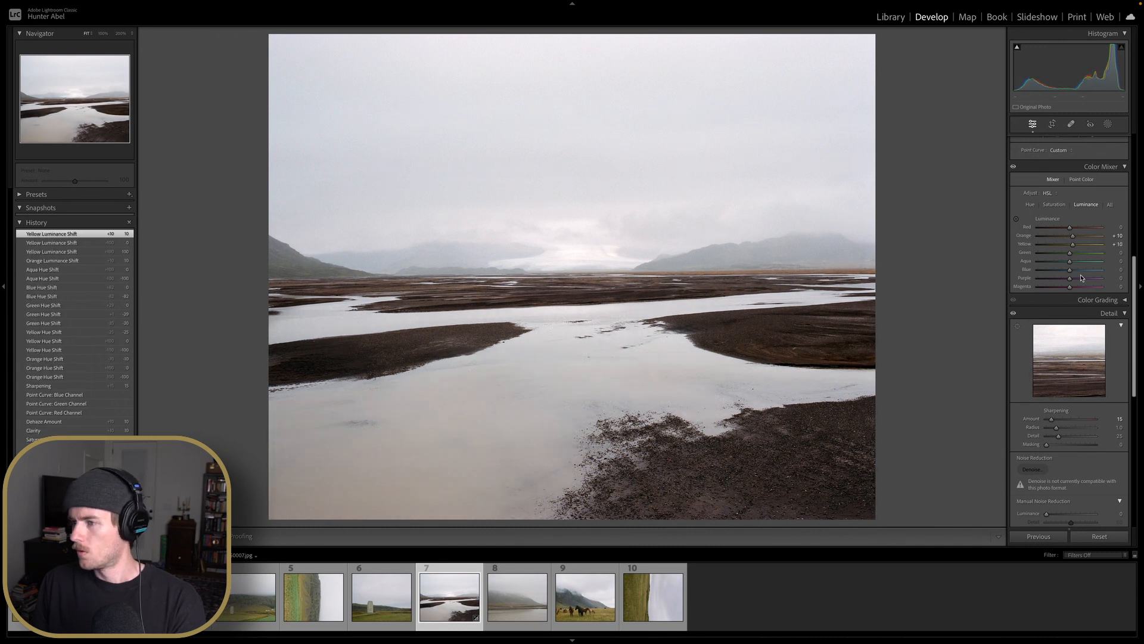
{"action": "mouse_move", "coordinate": [1071, 273]}
{"action": "left_mouse_down"}
{"action": "mouse_move", "coordinate": [1052, 274]}
{"action": "mouse_move", "coordinate": [1062, 274]}
{"action": "left_mouse_up"}
{"action": "double_click", "coordinate": [1062, 273]}
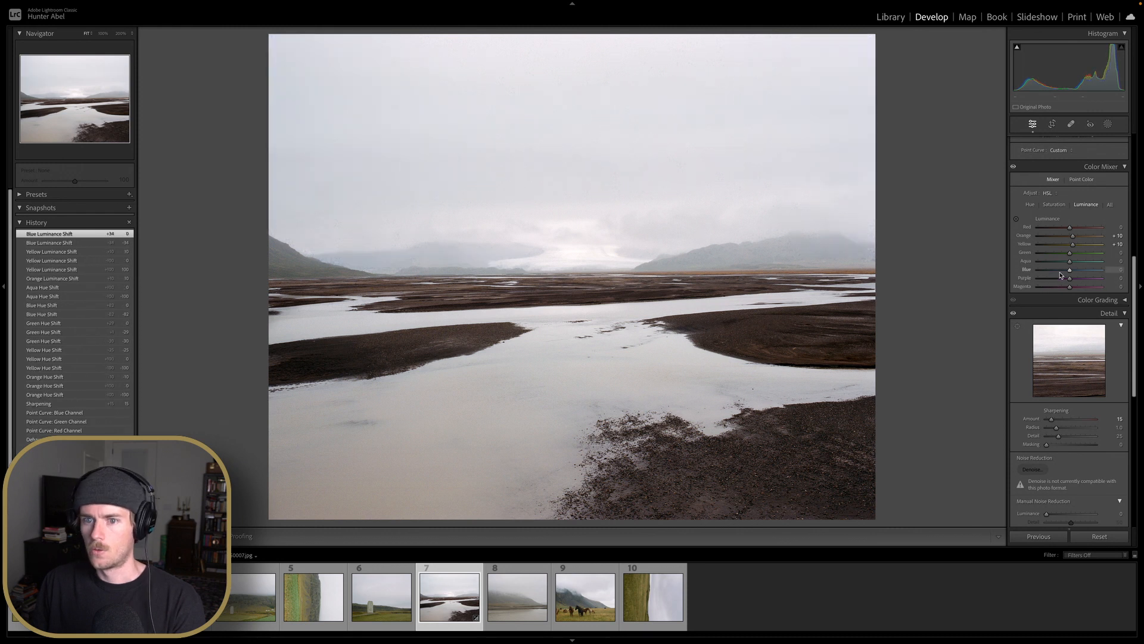
Set the Highlights to -15
{"action": "scroll", "coordinate": [1061, 276], "scroll_direction": "up", "scroll_amount": 5}
{"action": "scroll", "coordinate": [1061, 276], "scroll_direction": "up", "scroll_amount": 3}
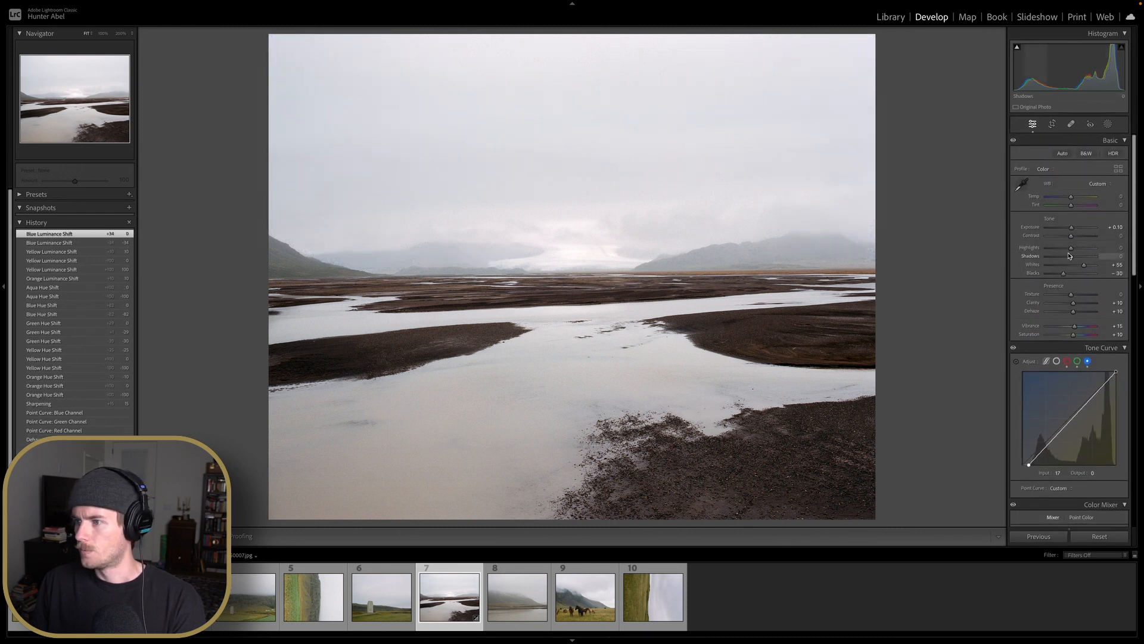
{"action": "left_click_drag", "start_coordinate": [1071, 247], "coordinate": [1047, 251]}
{"action": "double_click", "coordinate": [1047, 250]}
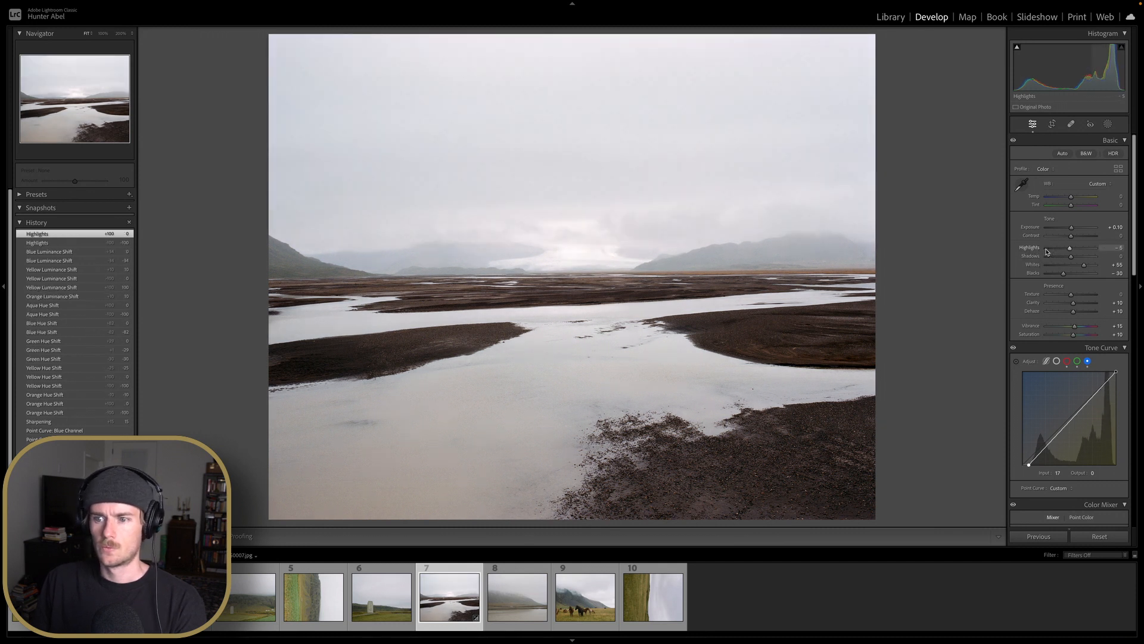
{"action": "key", "text": "Down"}
{"action": "key", "text": "Down"}
{"action": "key", "text": "Down"}
{"action": "key", "text": "Down"}
{"action": "key", "text": "Down"}
{"action": "key", "text": "Down"}
{"action": "key", "text": "Down"}
{"action": "key", "text": "Down"}
{"action": "key", "text": "Down"}
{"action": "key", "text": "Down"}
{"action": "key", "text": "Down"}
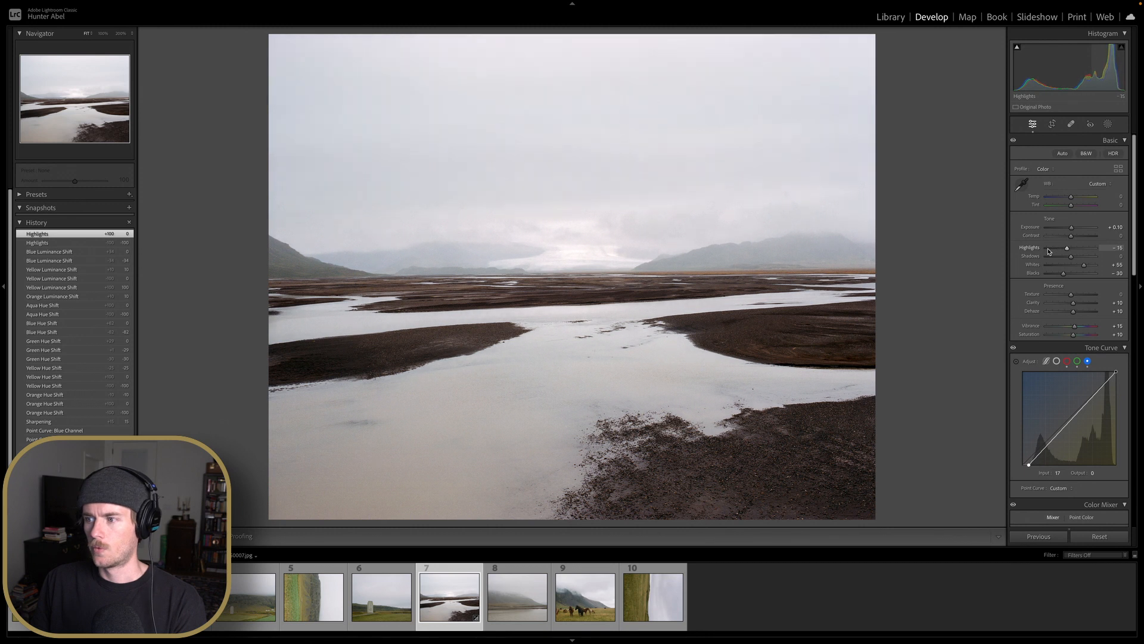
Fine-tune the Temperature and Tint in small steps, then open the Temperature value for editing
{"action": "scroll", "coordinate": [1066, 197], "scroll_direction": "down", "scroll_amount": 1}
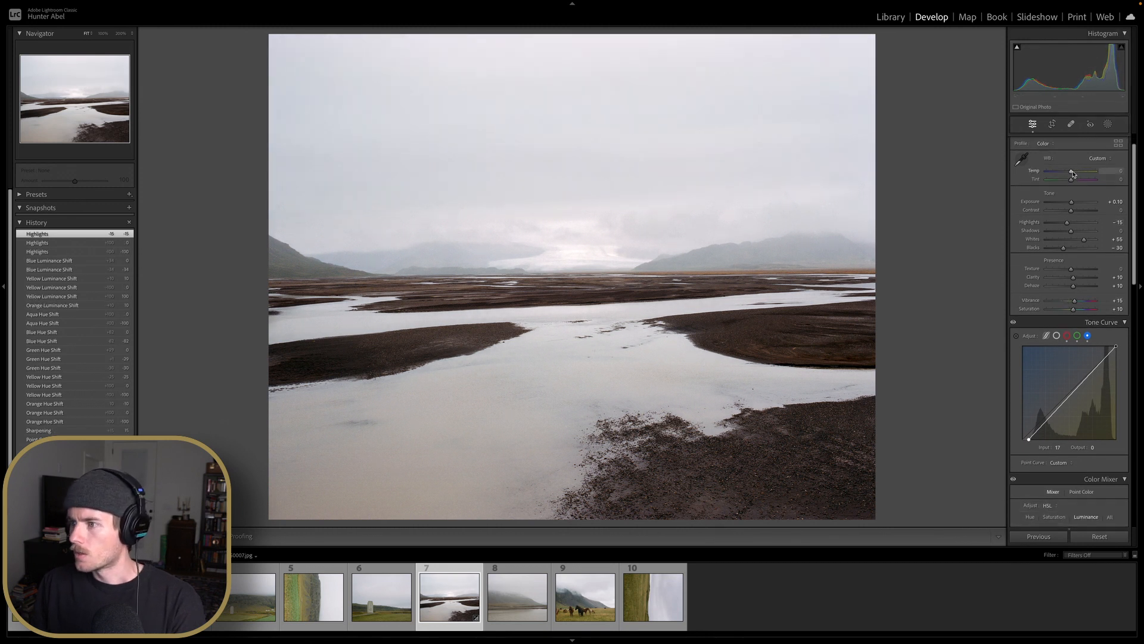
{"action": "key", "text": "Up"}
{"action": "key", "text": "Up"}
{"action": "key", "text": "Down"}
{"action": "key", "text": "Down"}
{"action": "key", "text": "Down"}
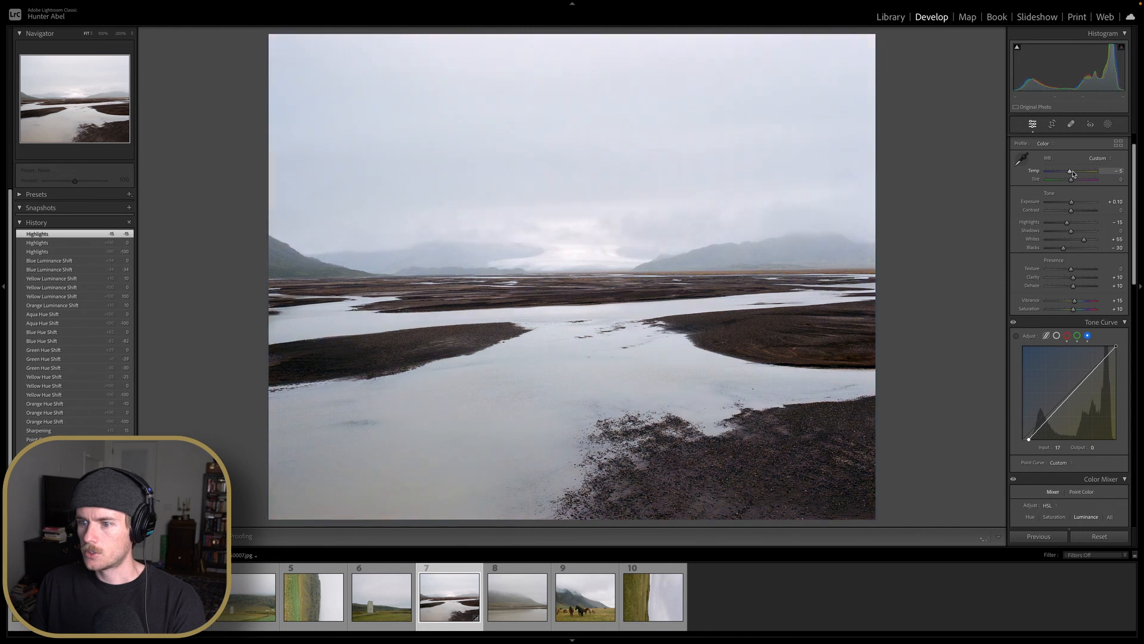
{"action": "key", "text": "Down"}
{"action": "key", "text": "Down"}
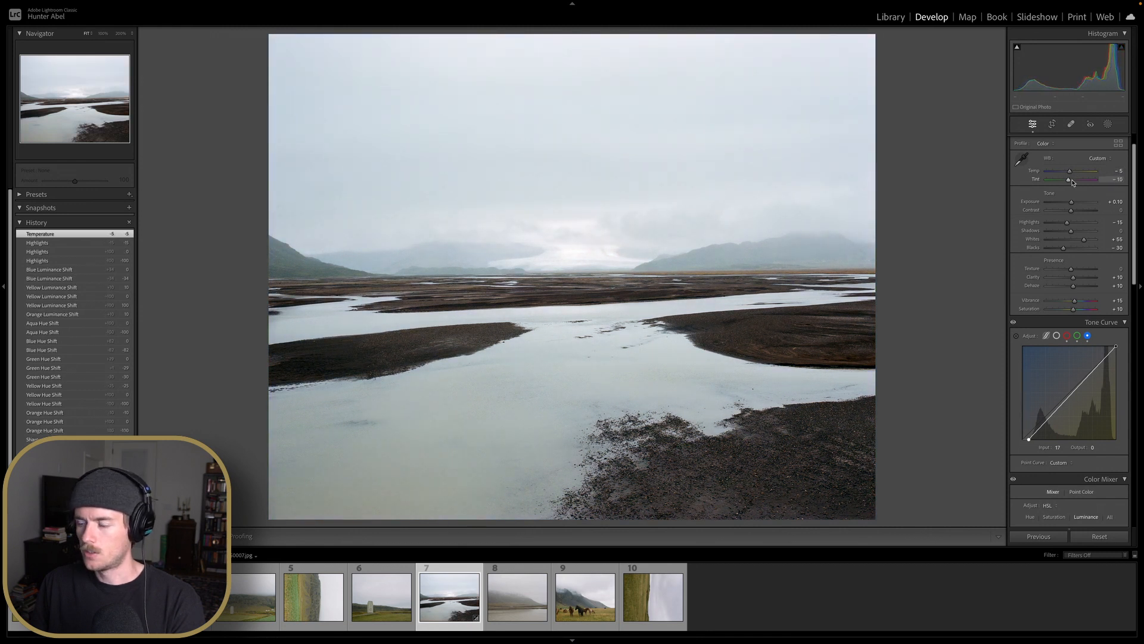
{"action": "key", "text": "Up"}
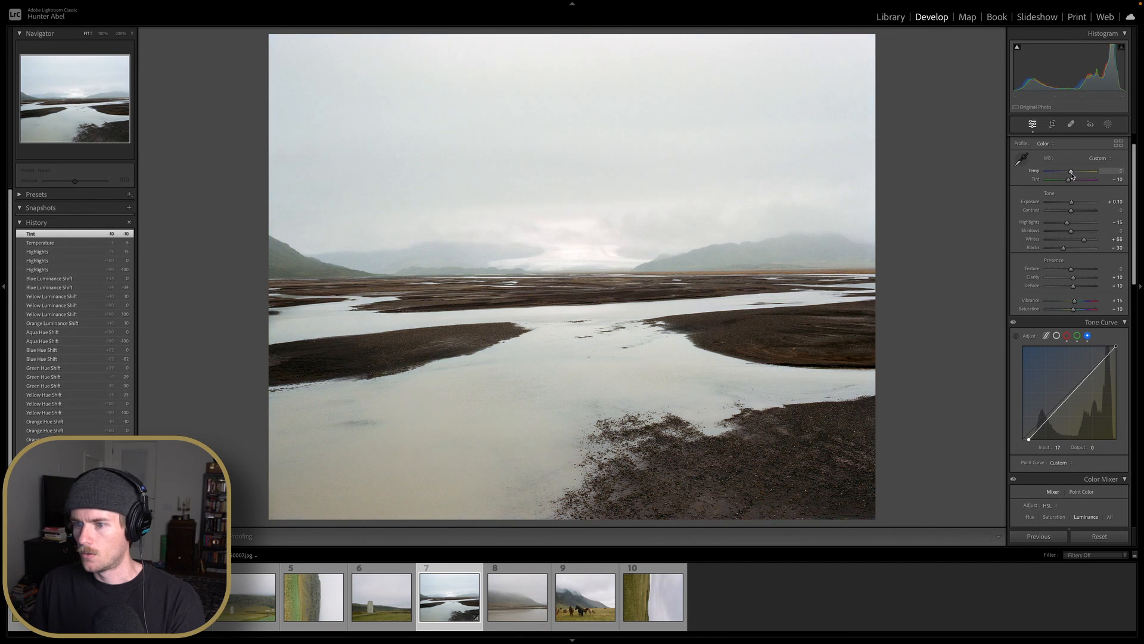
{"action": "key", "text": "Down"}
{"action": "key", "text": "Down"}
{"action": "key", "text": "Down"}
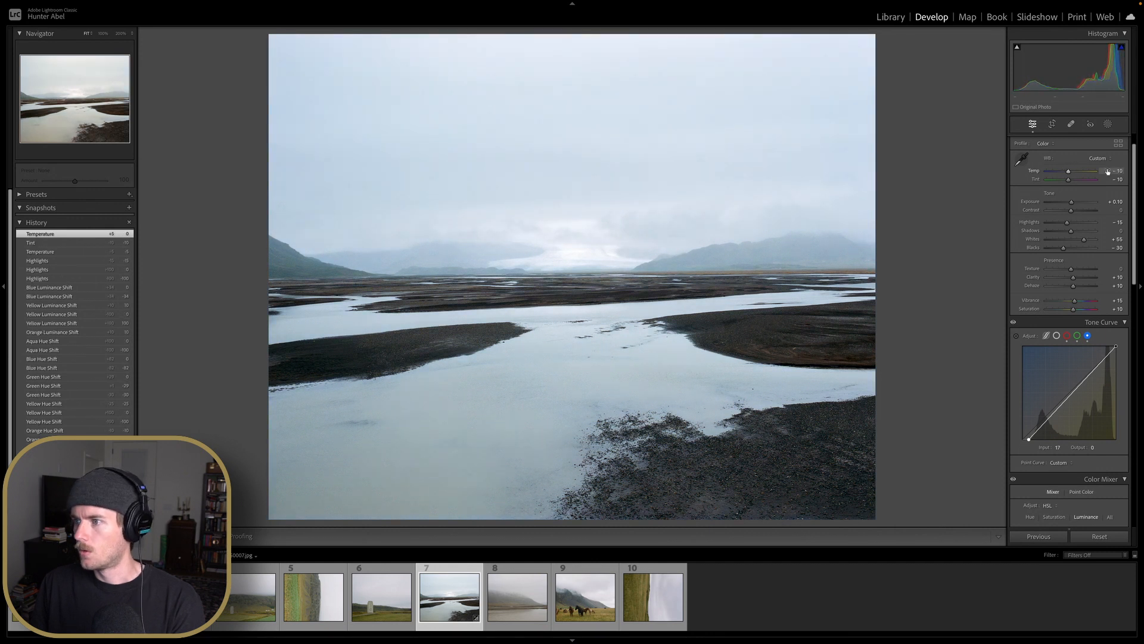
{"action": "key", "text": "Up"}
{"action": "key", "text": "Up"}
{"action": "key", "text": "Up"}
{"action": "key", "text": "Up"}
{"action": "key", "text": "Up"}
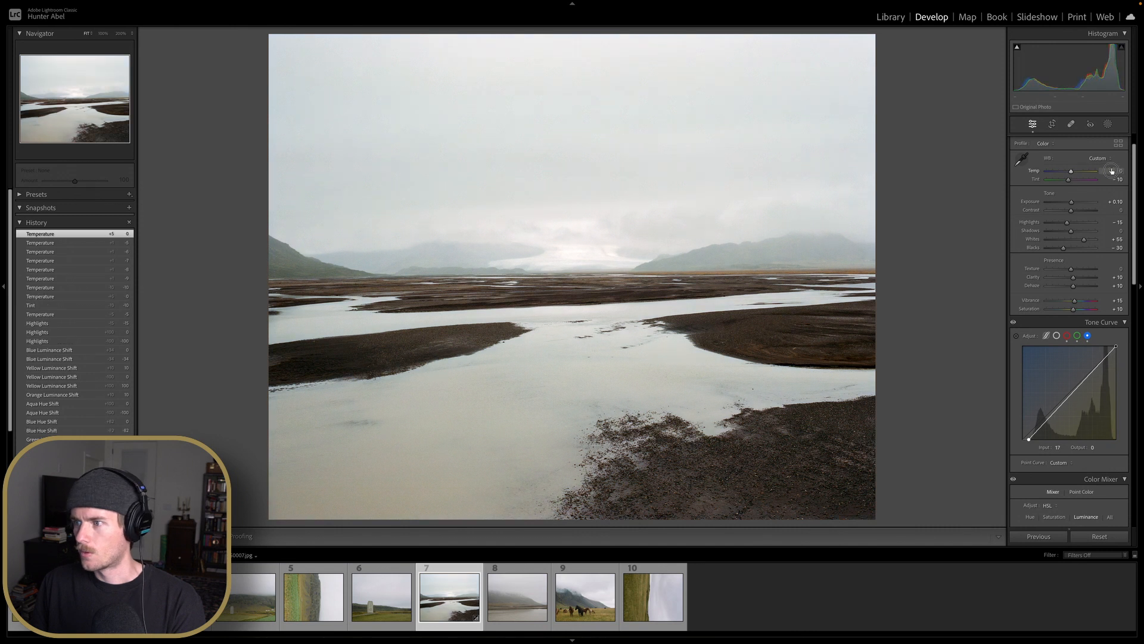
{"action": "left_click", "coordinate": [1106, 173]}
Set the Yellow saturation to -25 in the Color Mixer
{"action": "scroll", "coordinate": [1077, 186], "scroll_direction": "down", "scroll_amount": 1}
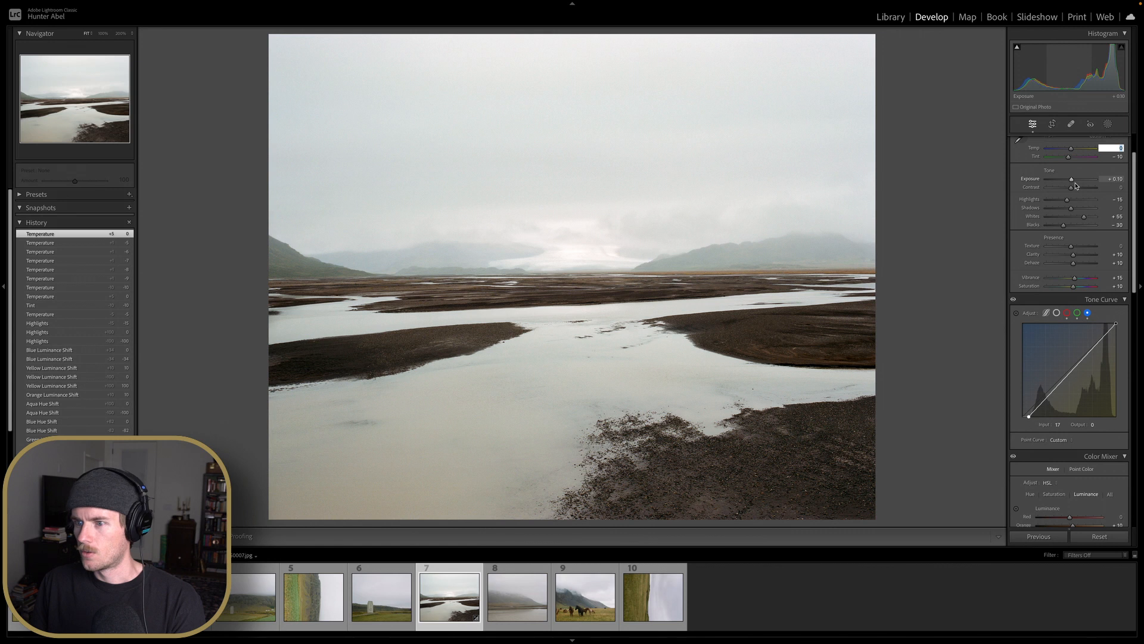
{"action": "scroll", "coordinate": [1076, 186], "scroll_direction": "down", "scroll_amount": 1}
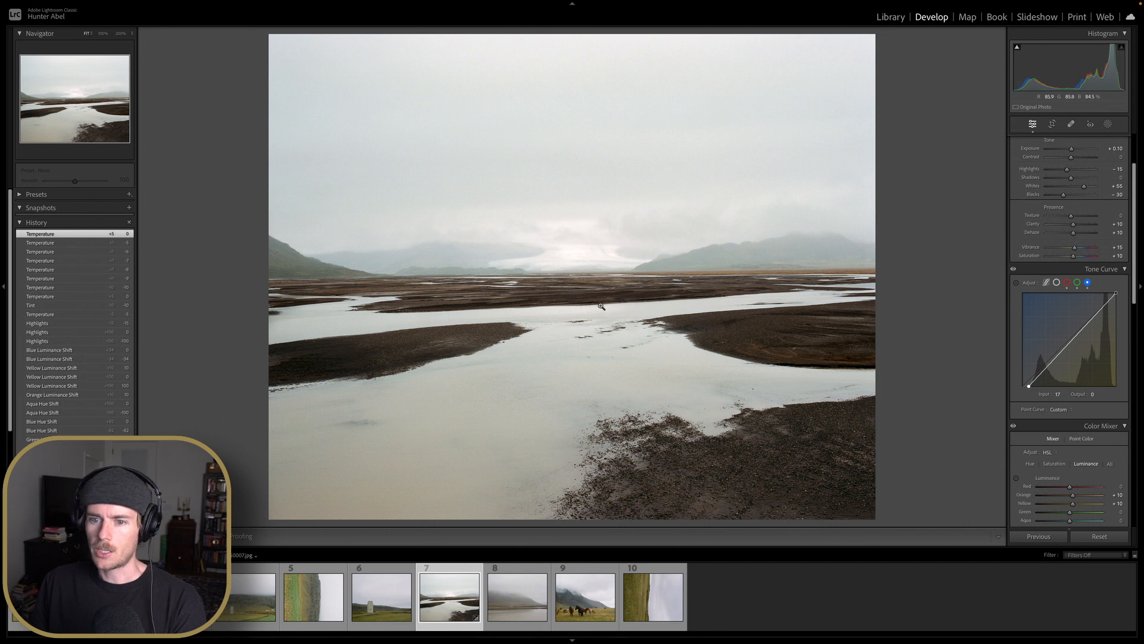
{"action": "scroll", "coordinate": [1069, 344], "scroll_direction": "down", "scroll_amount": 3}
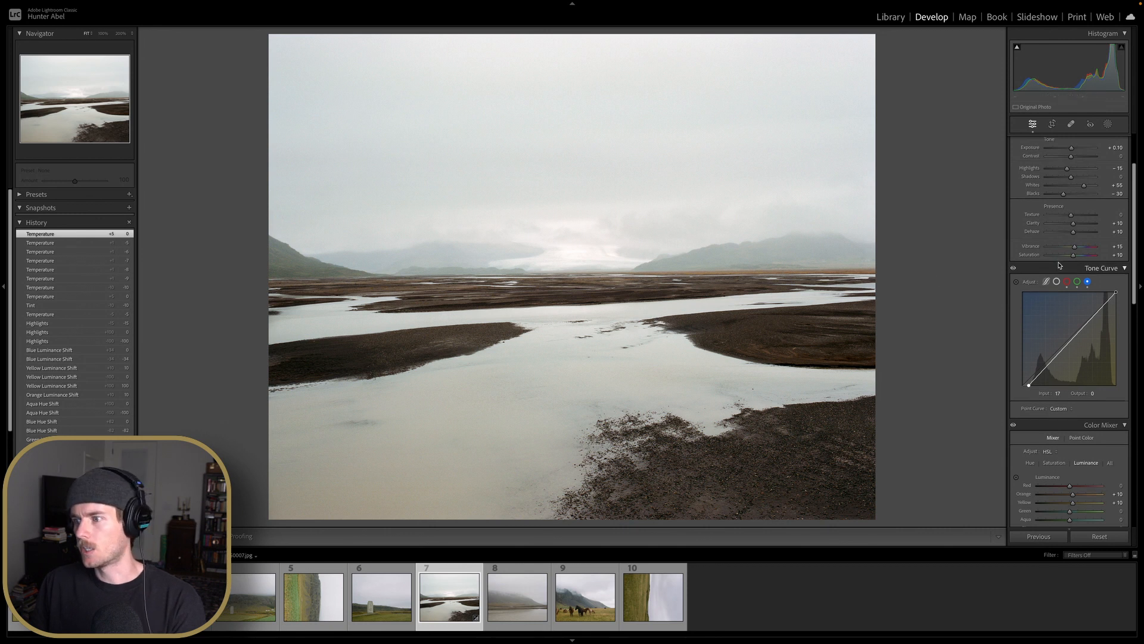
{"action": "scroll", "coordinate": [1069, 344], "scroll_direction": "down", "scroll_amount": 2}
{"action": "left_click", "coordinate": [1054, 311]}
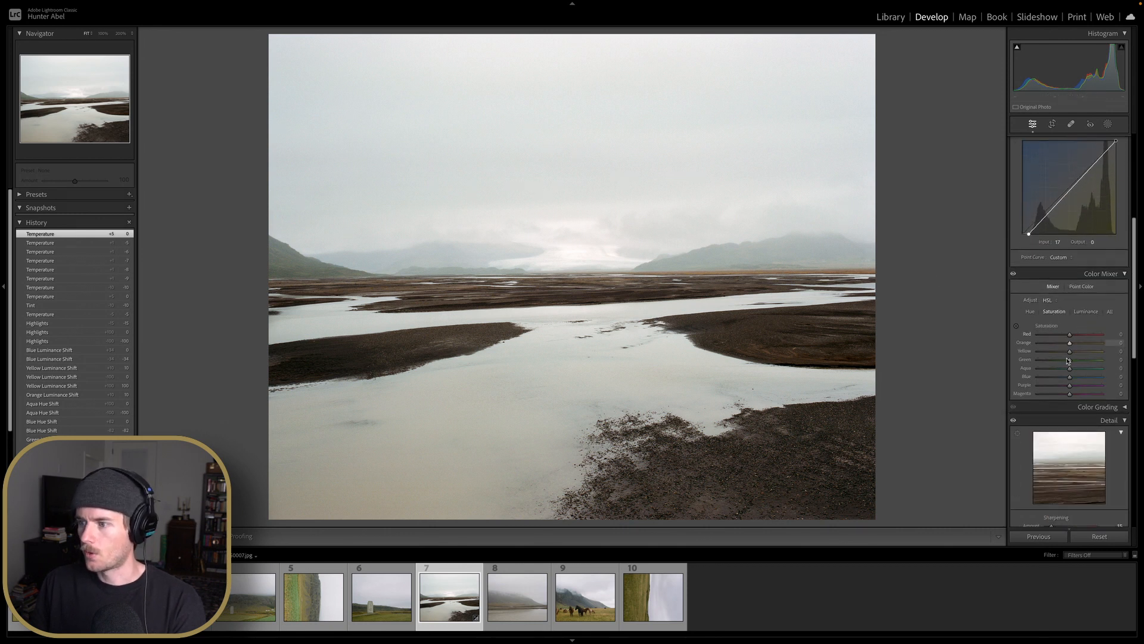
{"action": "left_click_drag", "start_coordinate": [1070, 354], "coordinate": [1027, 357]}
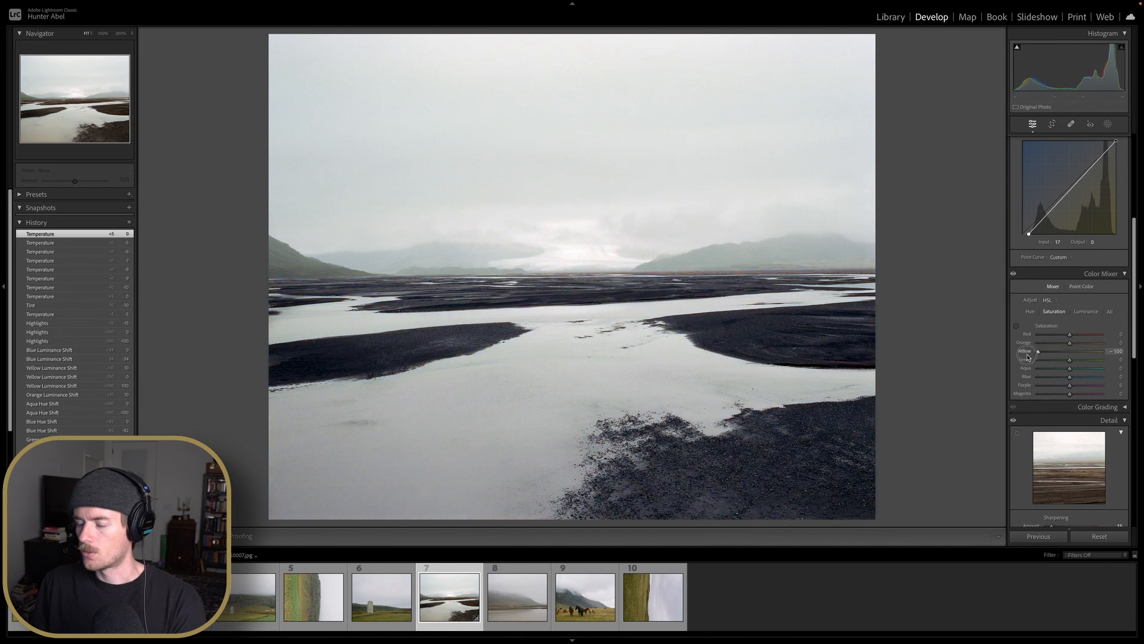
{"action": "double_click", "coordinate": [1026, 353]}
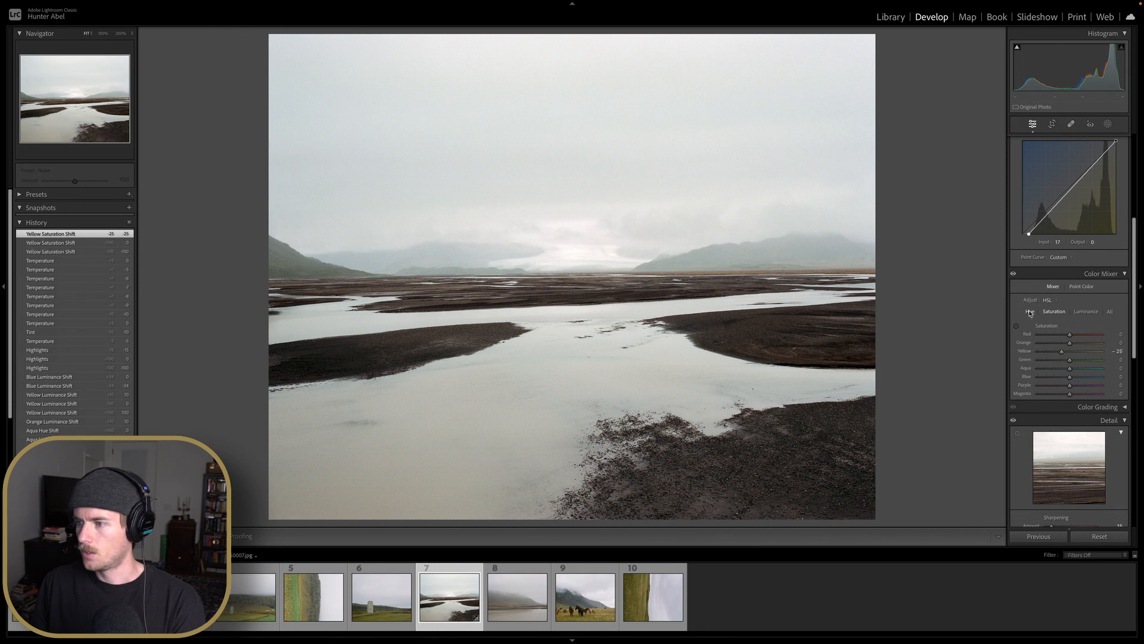
{"action": "left_click", "coordinate": [1030, 312]}
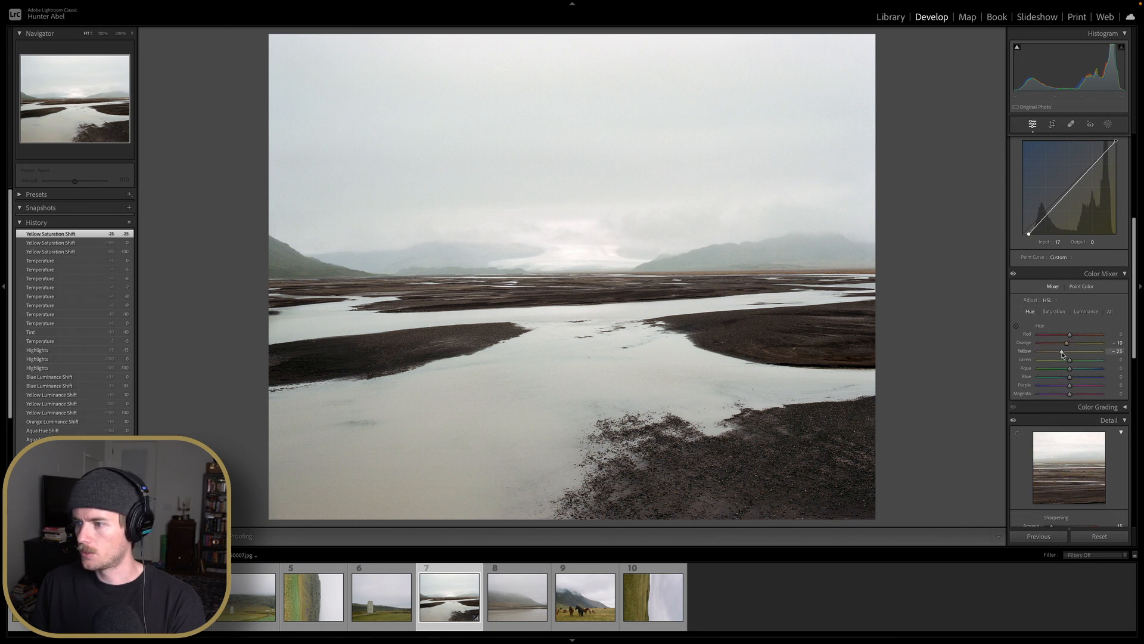
Try a Yellow hue shift of -100 and undo it, then lower the Yellow saturation to -83
{"action": "left_click_drag", "start_coordinate": [1062, 356], "coordinate": [1034, 357]}
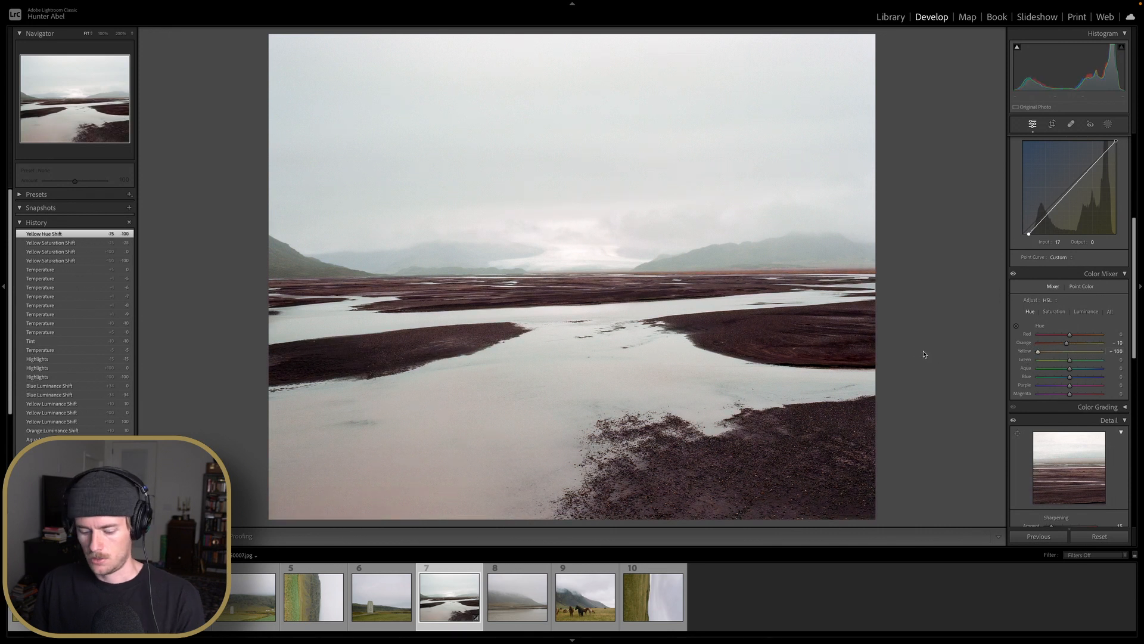
{"action": "key", "text": "ctrl+z"}
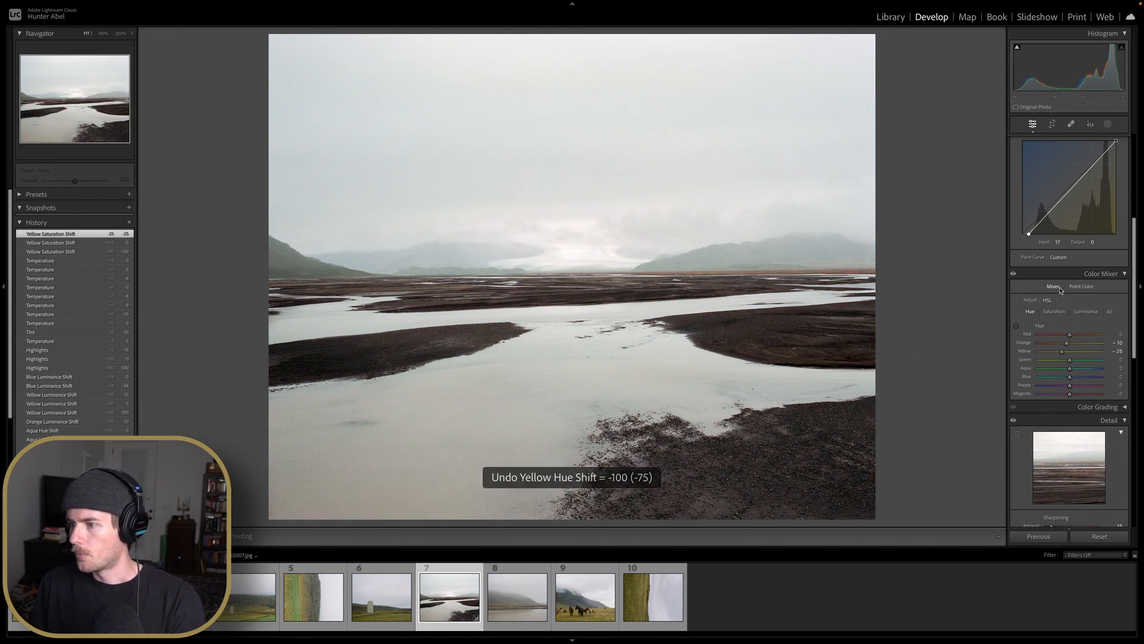
{"action": "left_click", "coordinate": [1054, 312]}
{"action": "left_click_drag", "start_coordinate": [1069, 352], "coordinate": [1045, 356]}
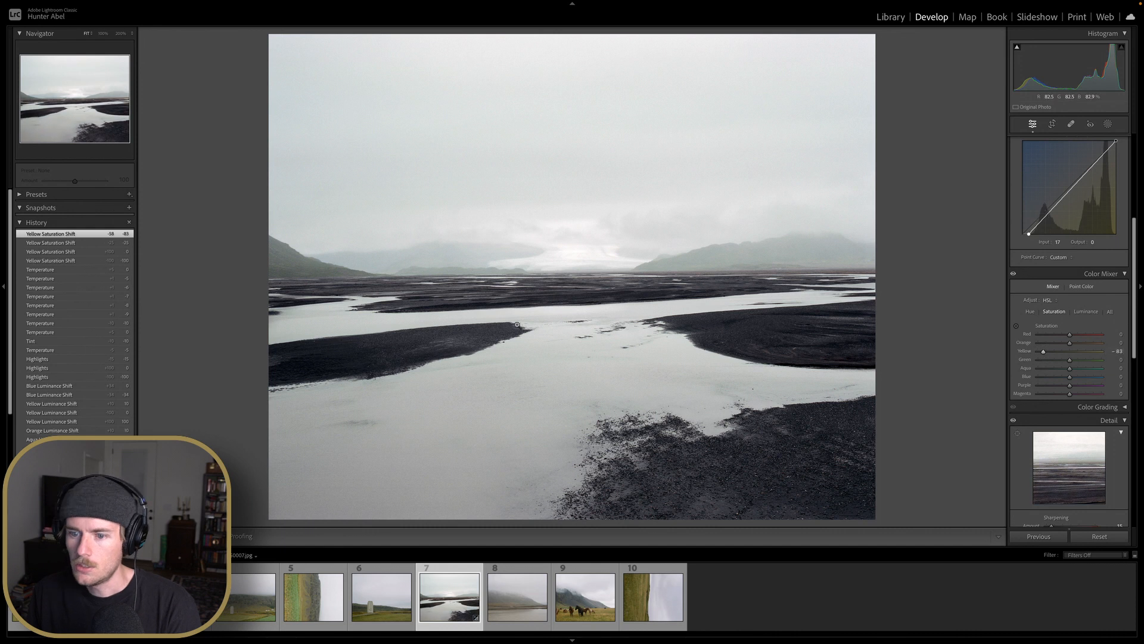
Zoom into the photo at 100% and set the Purple saturation to -10 and Magenta saturation to -15
{"action": "left_click", "coordinate": [541, 324]}
{"action": "left_click_drag", "start_coordinate": [541, 324], "coordinate": [787, 205]}
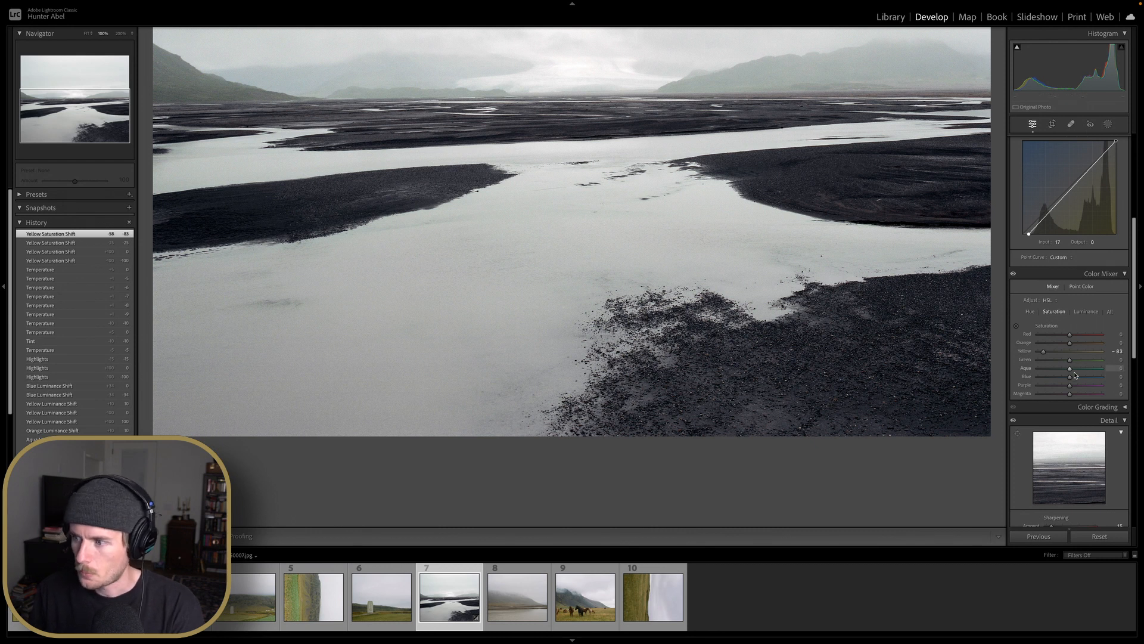
{"action": "left_click_drag", "start_coordinate": [1070, 387], "coordinate": [1042, 397]}
{"action": "double_click", "coordinate": [1037, 386]}
{"action": "double_click", "coordinate": [1042, 396]}
{"action": "left_click", "coordinate": [1042, 396]}
Review the Color Mixer luminance values alongside the tone curve
{"action": "left_click", "coordinate": [1087, 312]}
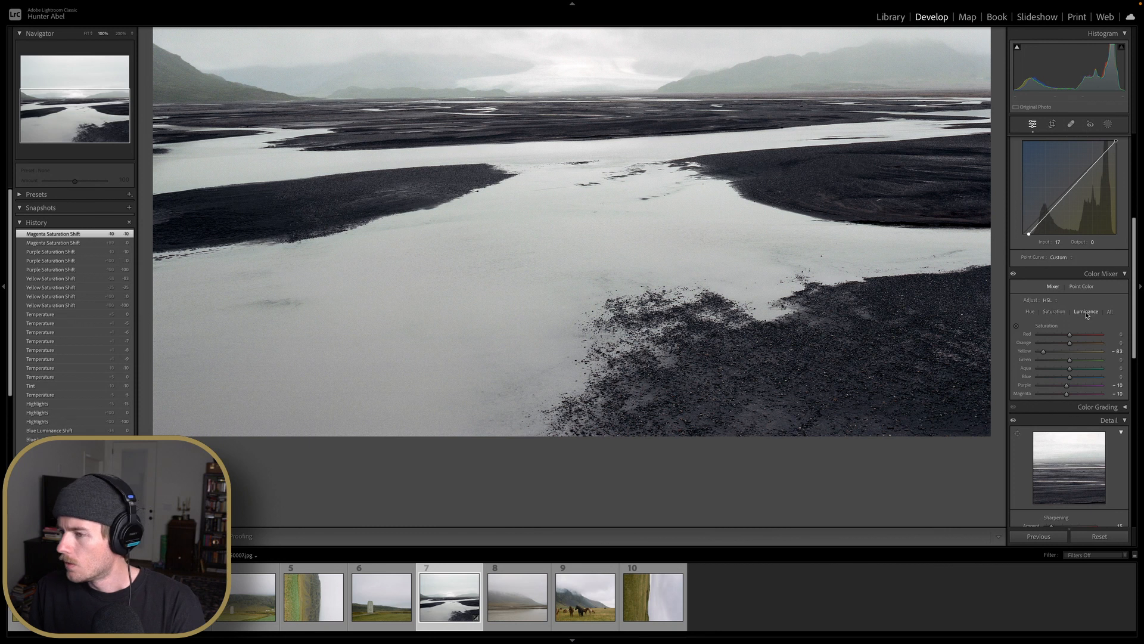
{"action": "scroll", "coordinate": [1065, 339], "scroll_direction": "up", "scroll_amount": 2}
{"action": "scroll", "coordinate": [945, 307], "scroll_direction": "up", "scroll_amount": 5}
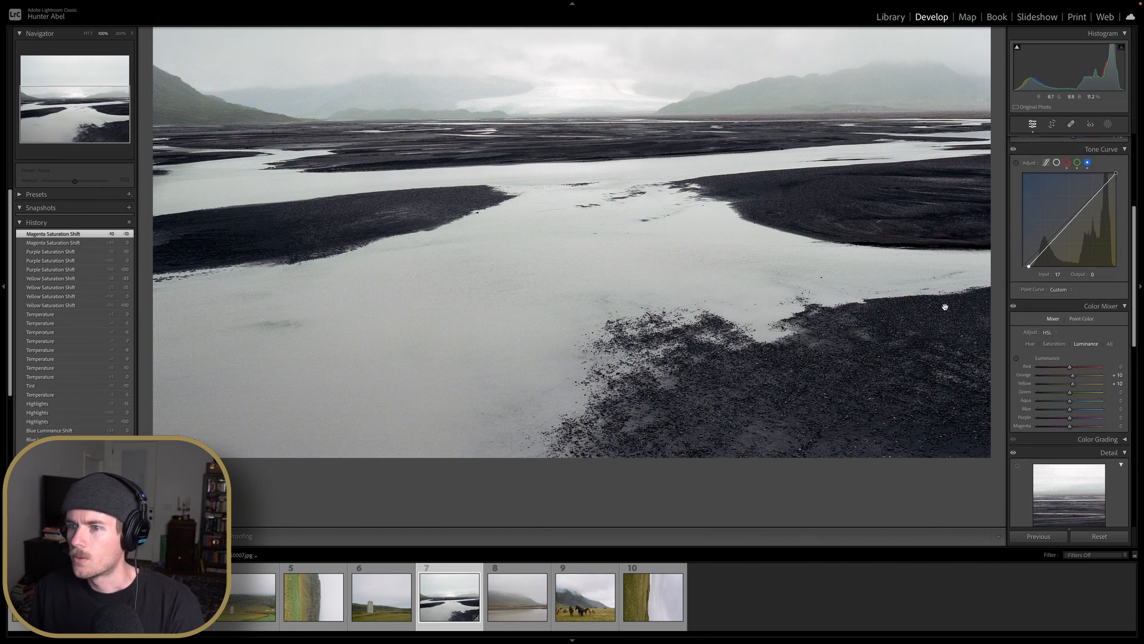
{"action": "scroll", "coordinate": [944, 307], "scroll_direction": "down", "scroll_amount": 3}
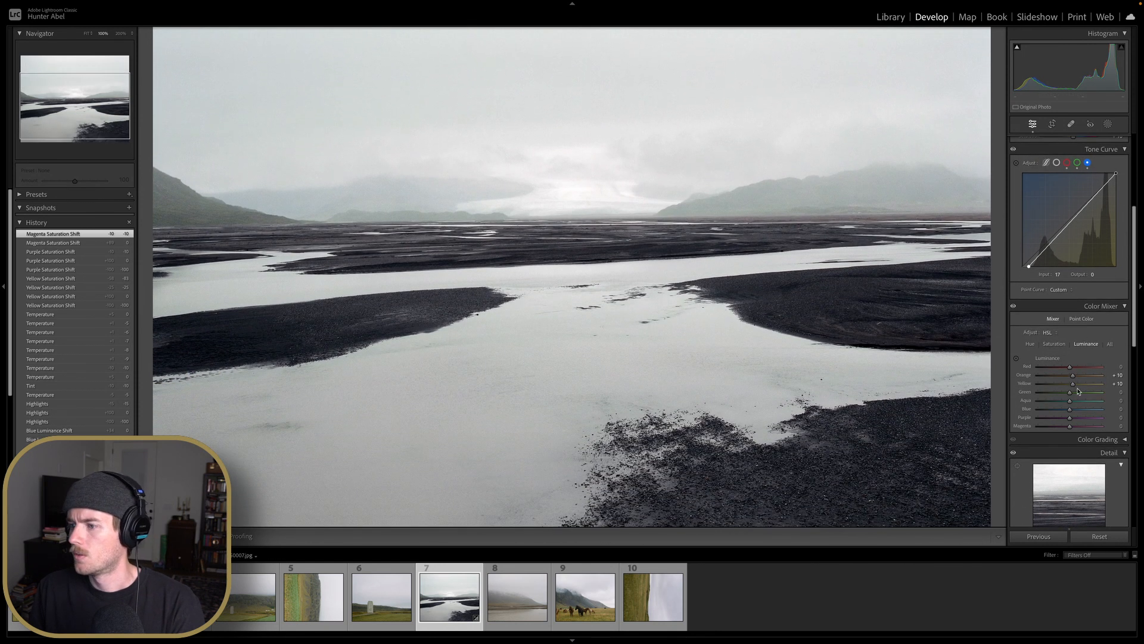
Set the Yellow saturation to -28 and return the photo to the fit view
{"action": "left_click", "coordinate": [1059, 346]}
{"action": "left_click_drag", "start_coordinate": [1046, 387], "coordinate": [1063, 389]}
{"action": "left_click", "coordinate": [844, 328]}
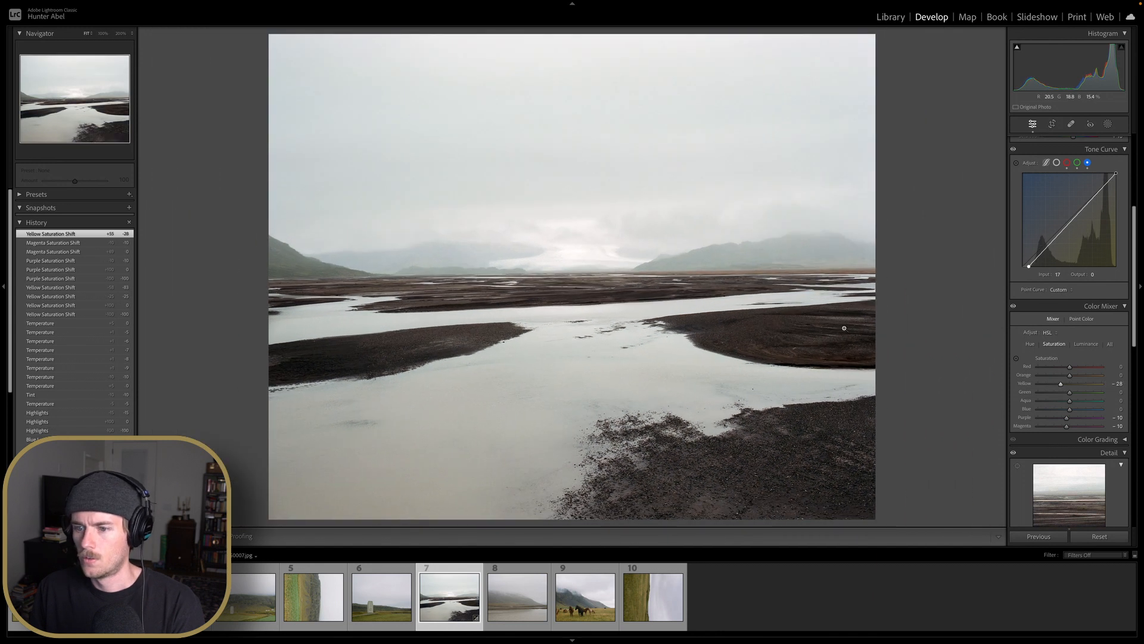
Set the Temperature to -6 and reset the Tint to 0 in the Basic panel
{"action": "scroll", "coordinate": [1067, 238], "scroll_direction": "up", "scroll_amount": 5}
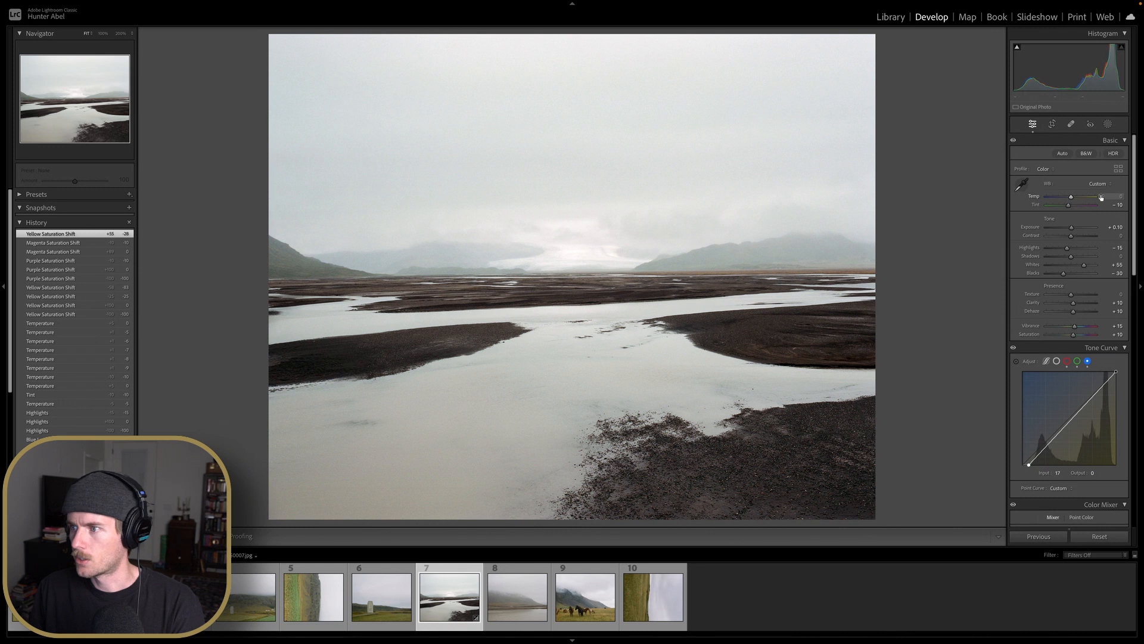
{"action": "left_click_drag", "start_coordinate": [1101, 197], "coordinate": [1097, 197]}
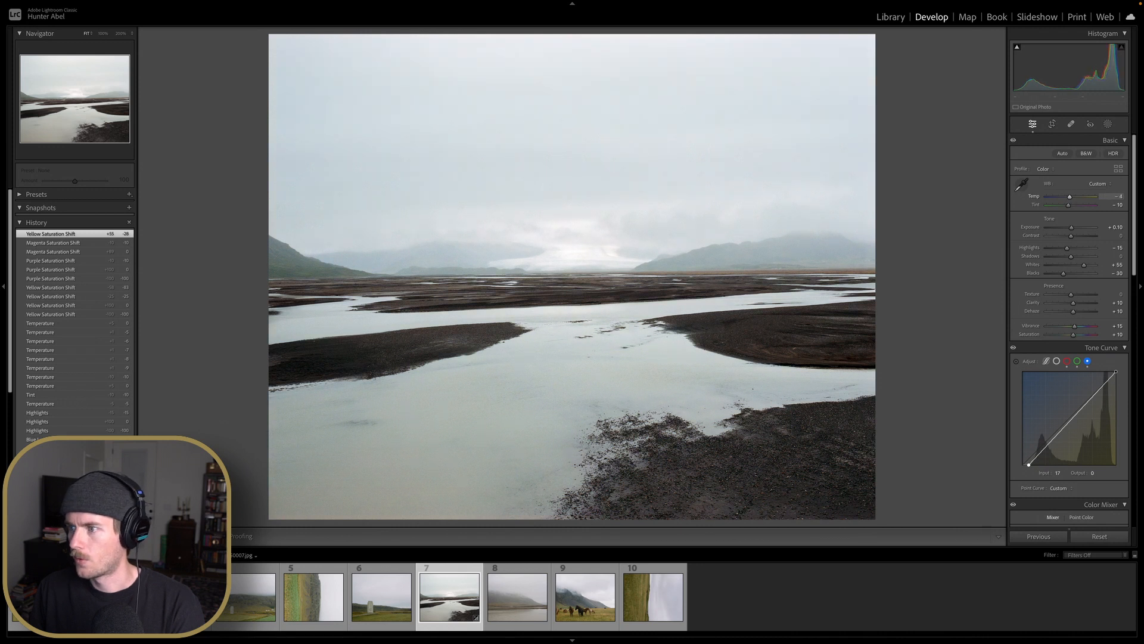
{"action": "double_click", "coordinate": [1068, 207]}
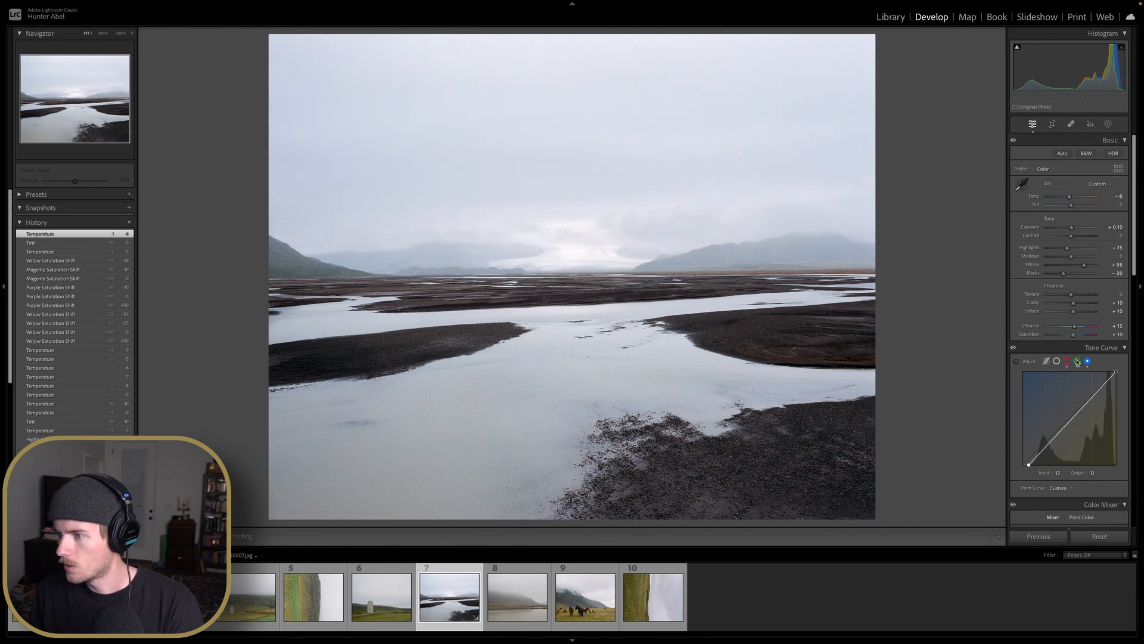
Reset the Blacks and set them to +15
{"action": "double_click", "coordinate": [1065, 275]}
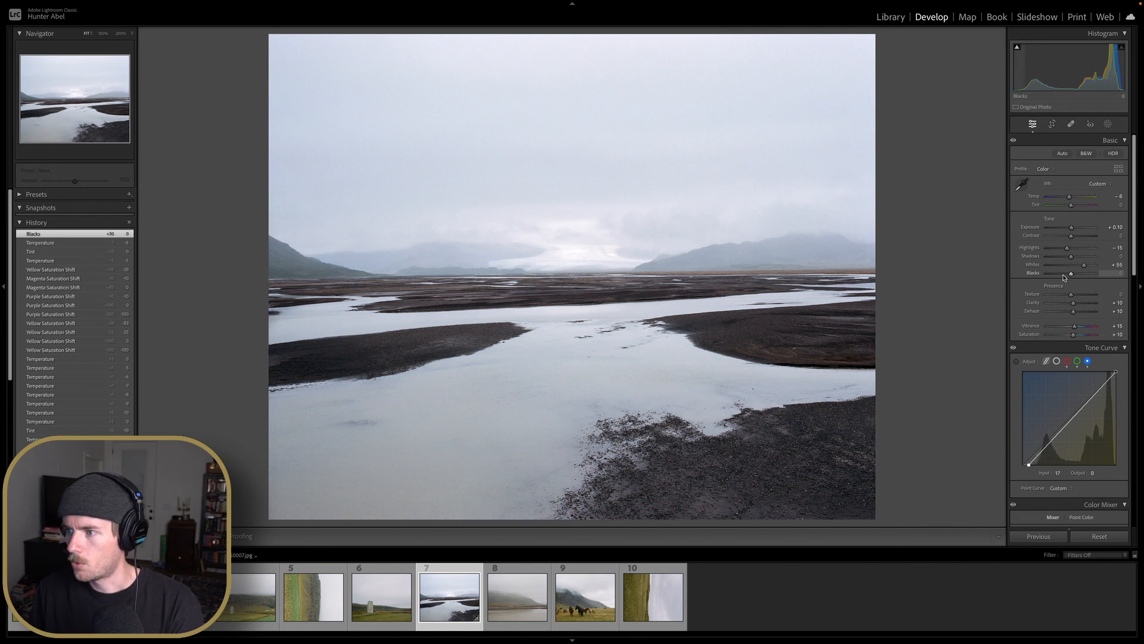
{"action": "left_click_drag", "start_coordinate": [1065, 277], "coordinate": [1066, 277]}
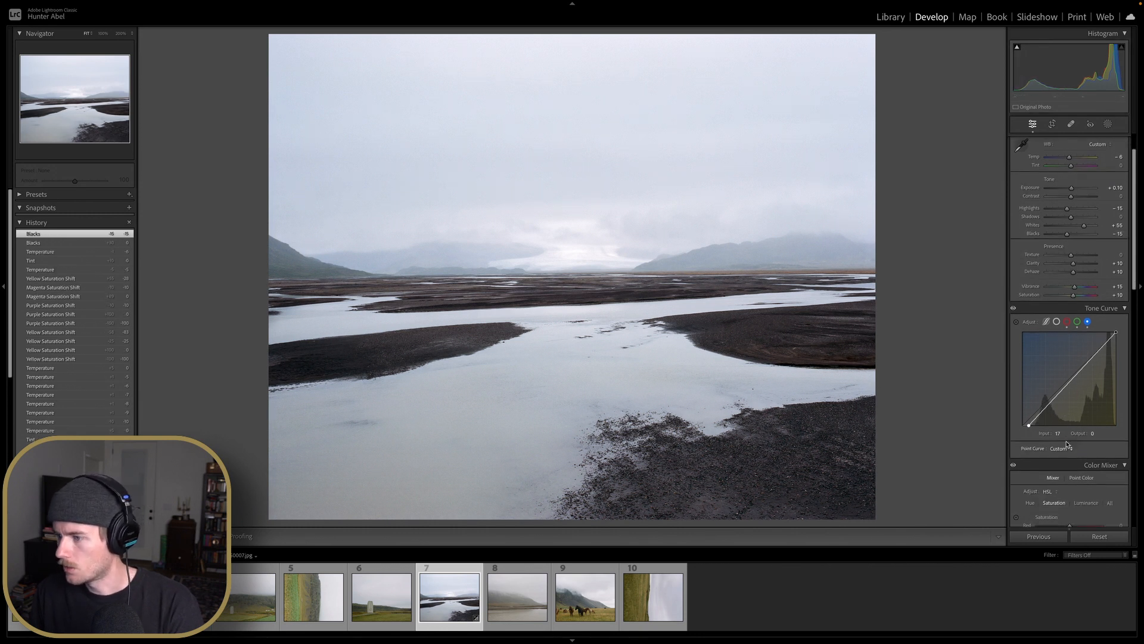
Raise the black points of the green and red channels in the Tone Curve
{"action": "scroll", "coordinate": [1073, 309], "scroll_direction": "down", "scroll_amount": 2}
{"action": "left_click", "coordinate": [1077, 320]}
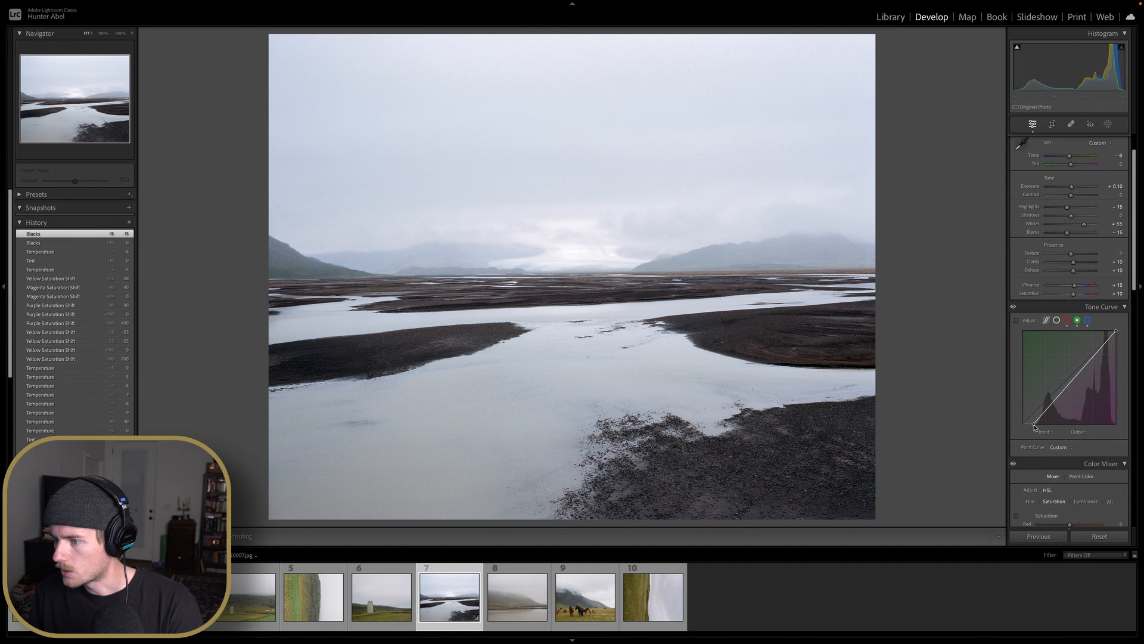
{"action": "mouse_move", "coordinate": [1034, 426]}
{"action": "left_mouse_down"}
{"action": "mouse_move", "coordinate": [1022, 431]}
{"action": "mouse_move", "coordinate": [1033, 431]}
{"action": "left_mouse_up"}
{"action": "left_click", "coordinate": [1067, 323]}
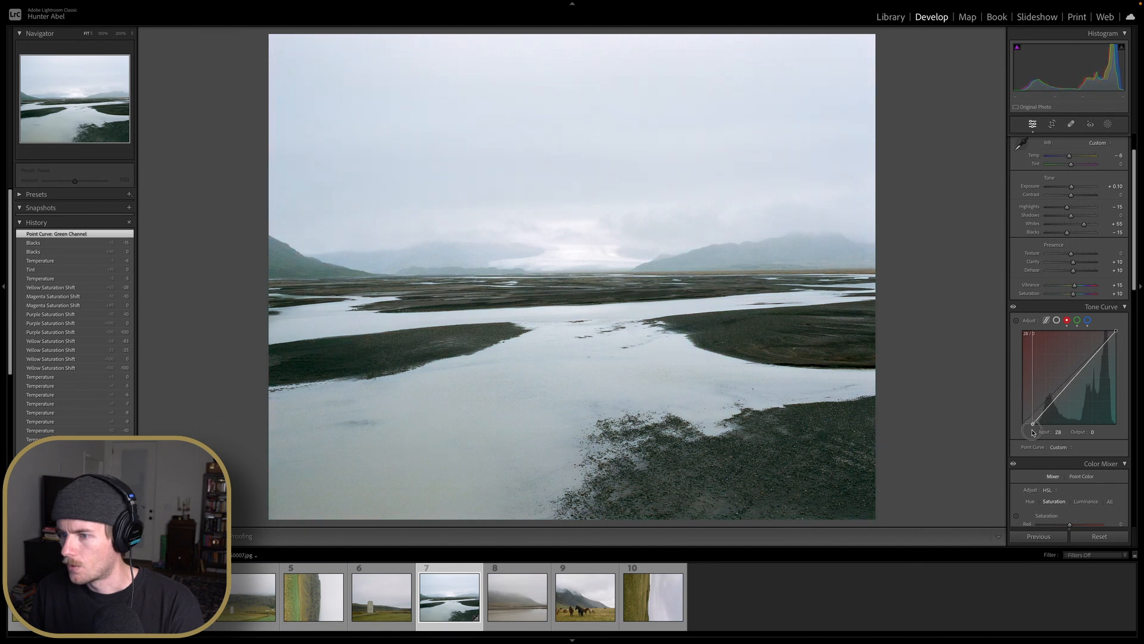
{"action": "left_click", "coordinate": [1088, 320]}
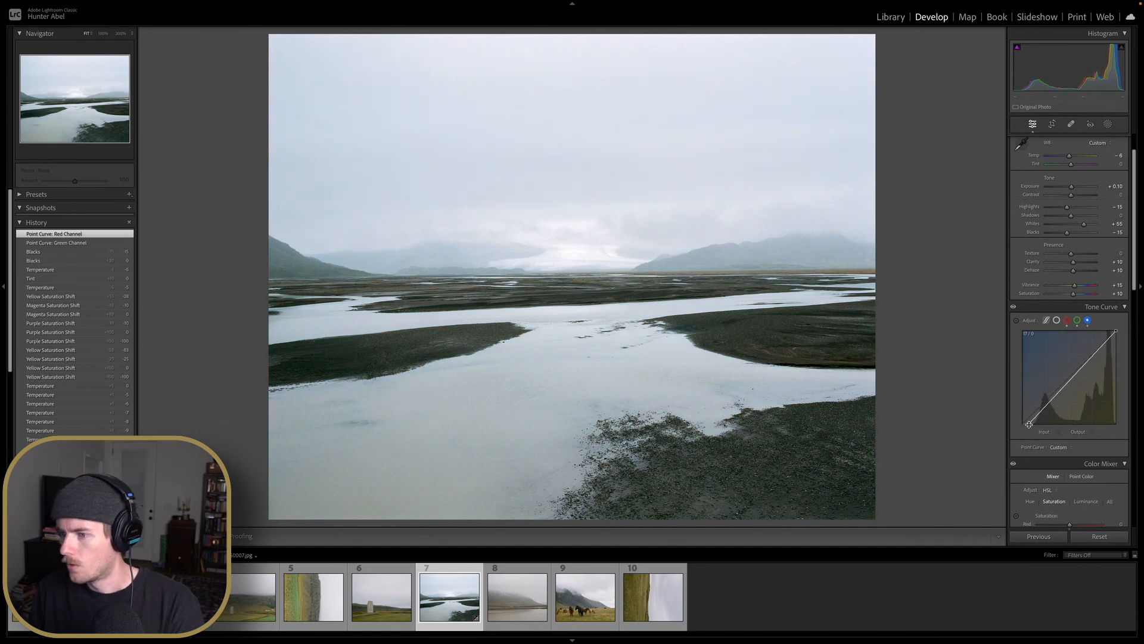
{"action": "left_click_drag", "start_coordinate": [1029, 424], "coordinate": [1028, 430]}
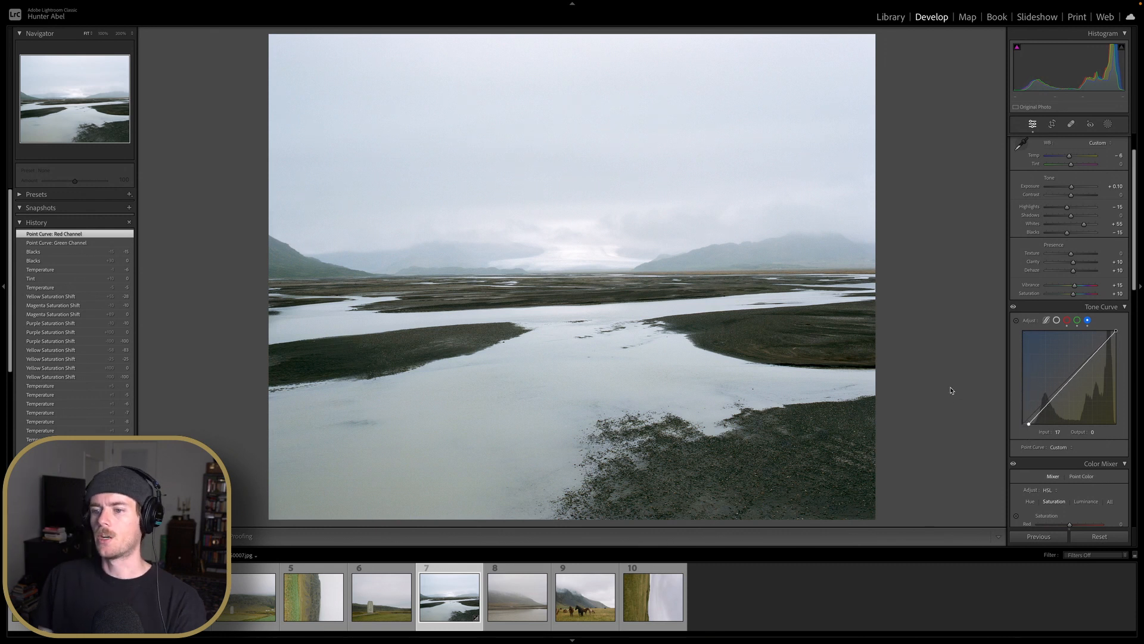
Set the Post-Crop Vignetting Amount to -10 in the Effects panel
{"action": "scroll", "coordinate": [1058, 388], "scroll_direction": "up", "scroll_amount": 2}
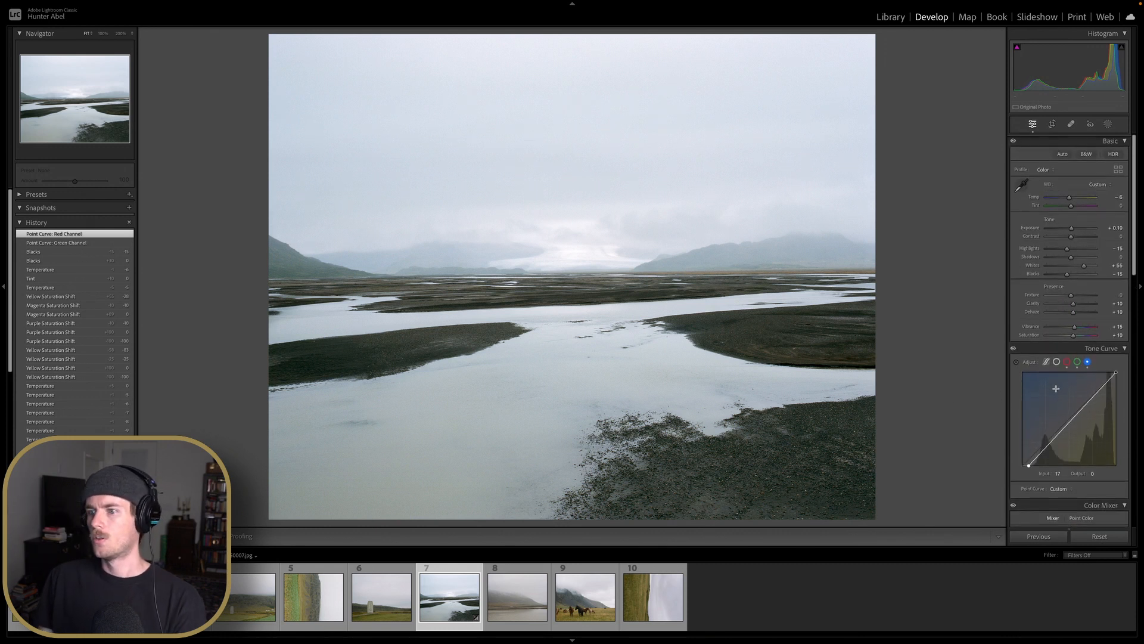
{"action": "scroll", "coordinate": [1049, 305], "scroll_direction": "down", "scroll_amount": 15}
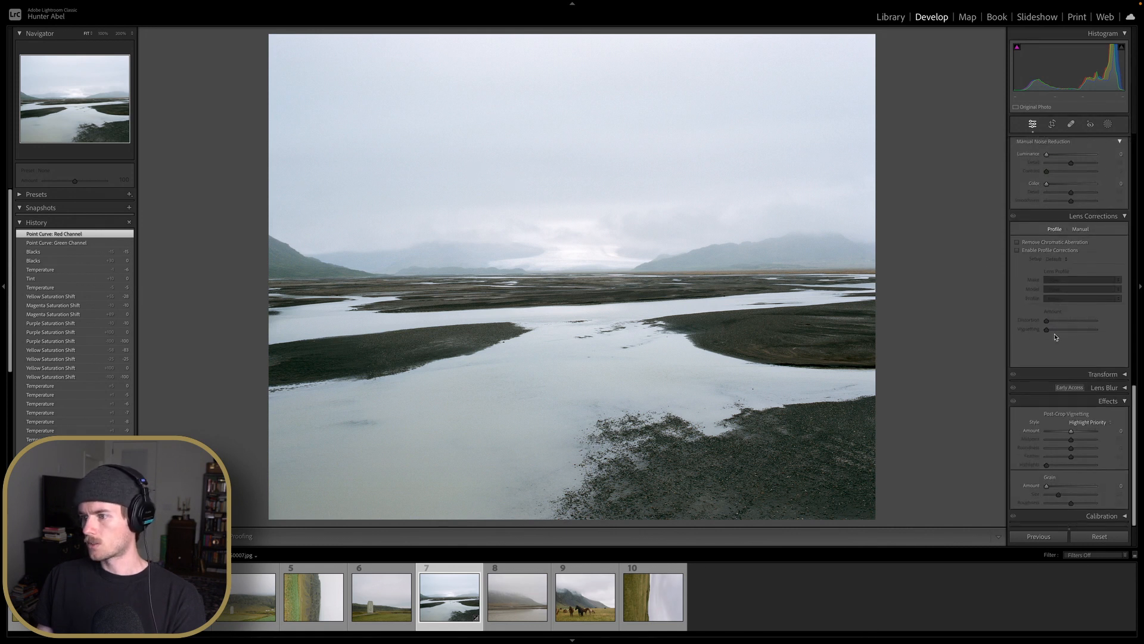
{"action": "left_click_drag", "start_coordinate": [1071, 431], "coordinate": [1068, 434]}
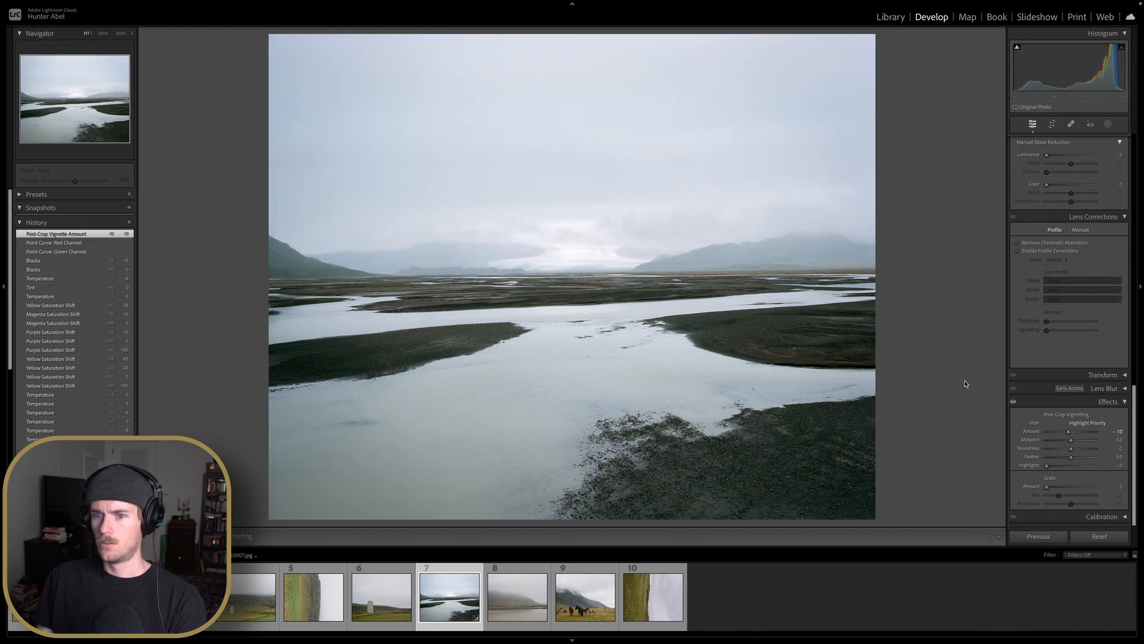
Compare the edited photo with the original in the before/after view
{"action": "key", "text": "y"}
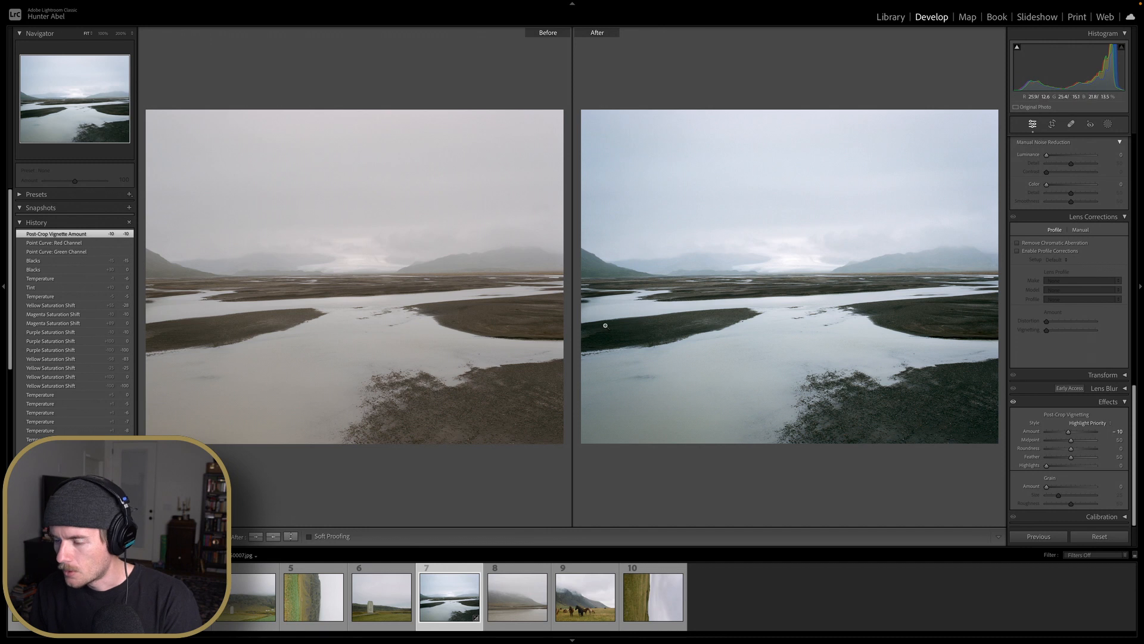
{"action": "scroll", "coordinate": [1054, 331], "scroll_direction": "up", "scroll_amount": 10}
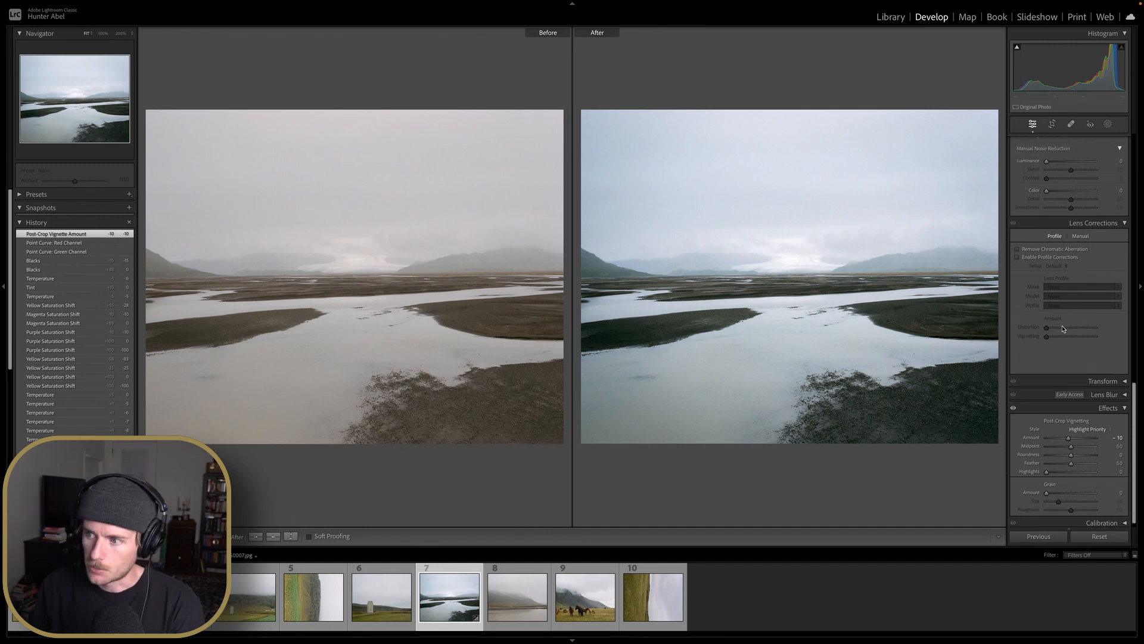
{"action": "scroll", "coordinate": [1054, 332], "scroll_direction": "up", "scroll_amount": 2}
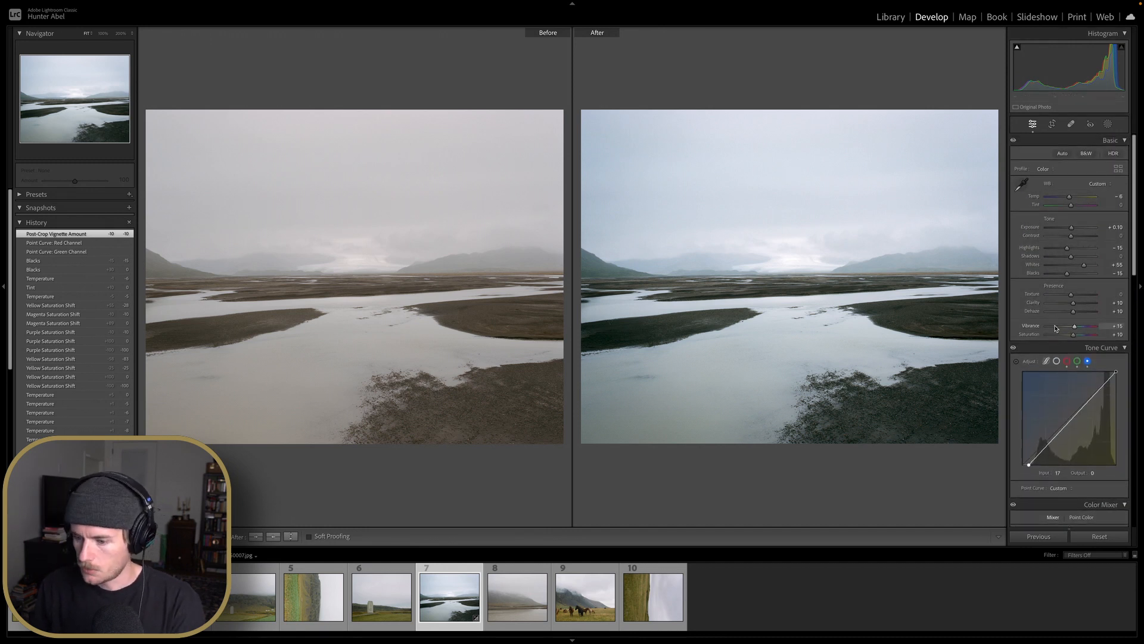
{"action": "key", "text": "y"}
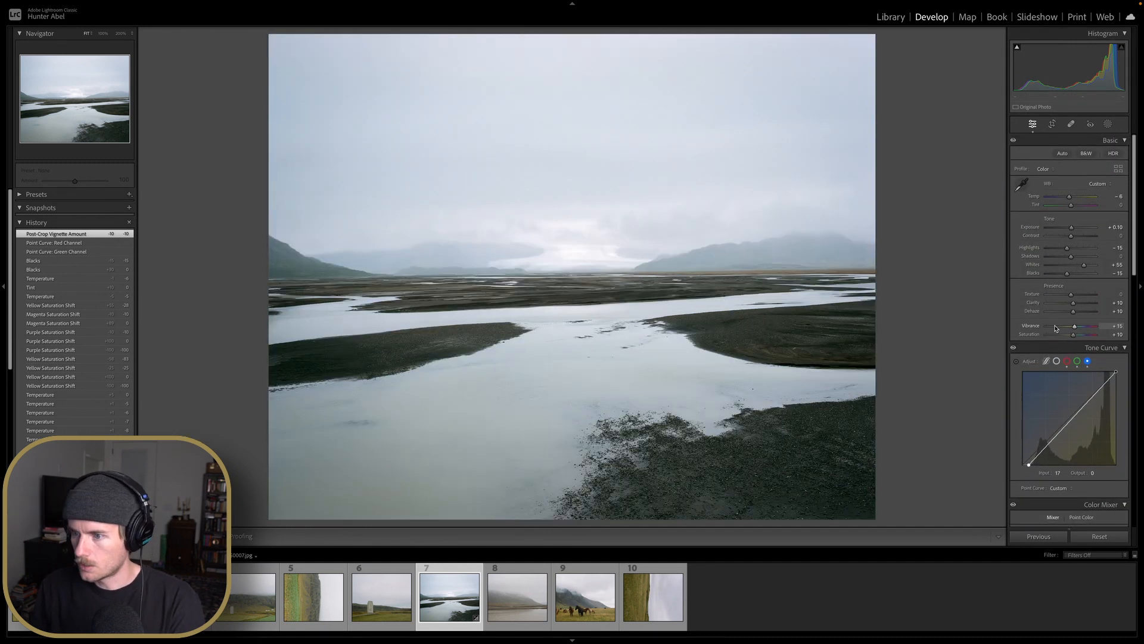
Set the Tint to +10 and the Temperature to -11
{"action": "left_click_drag", "start_coordinate": [1079, 210], "coordinate": [1081, 208]}
{"action": "double_click", "coordinate": [1081, 209]}
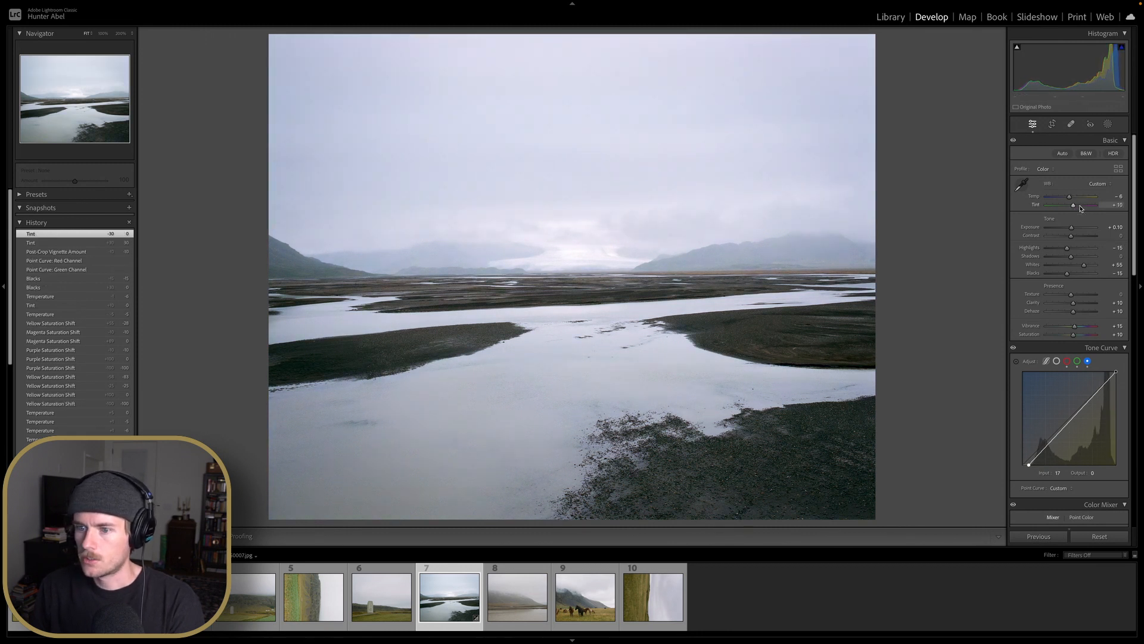
{"action": "key", "text": "Down"}
{"action": "key", "text": "Up"}
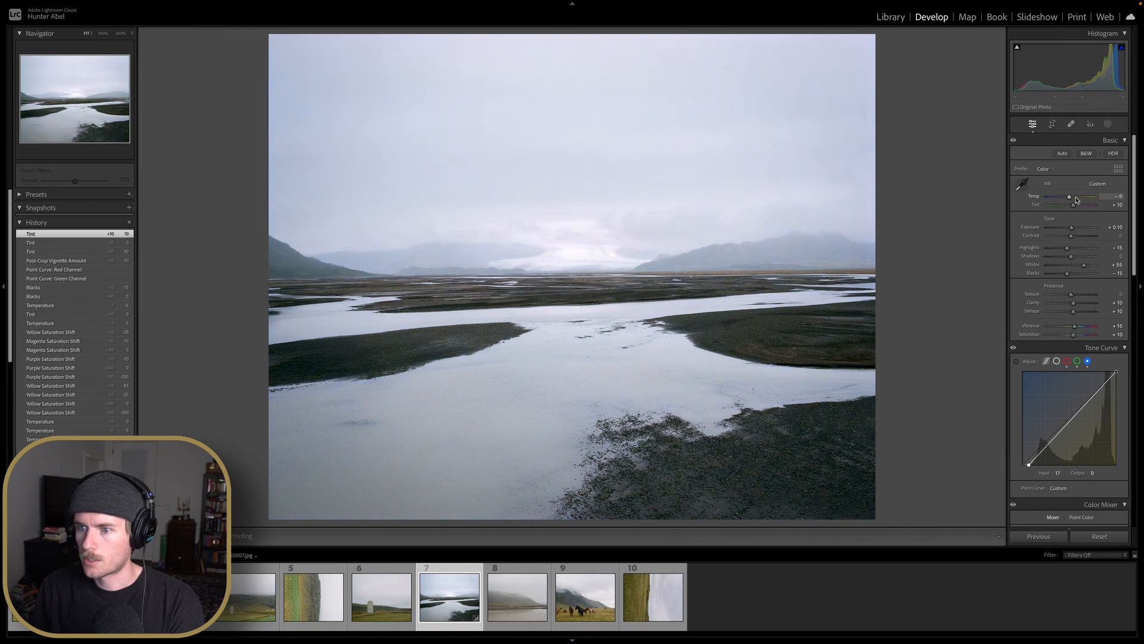
{"action": "key", "text": "Down"}
{"action": "key", "text": "Down"}
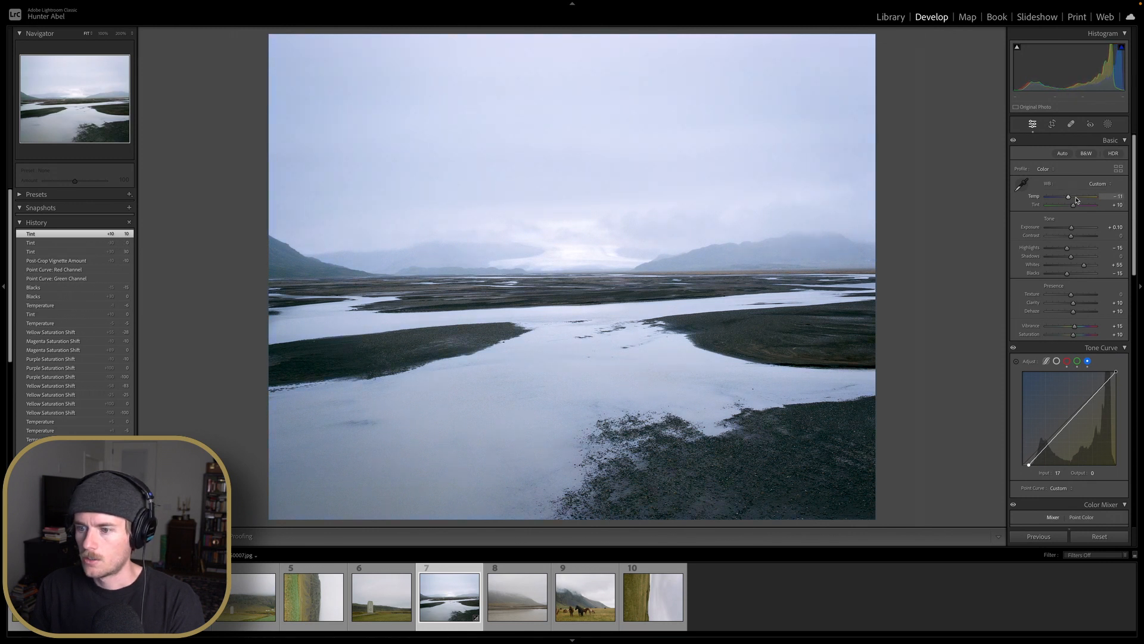
{"action": "key", "text": "Up"}
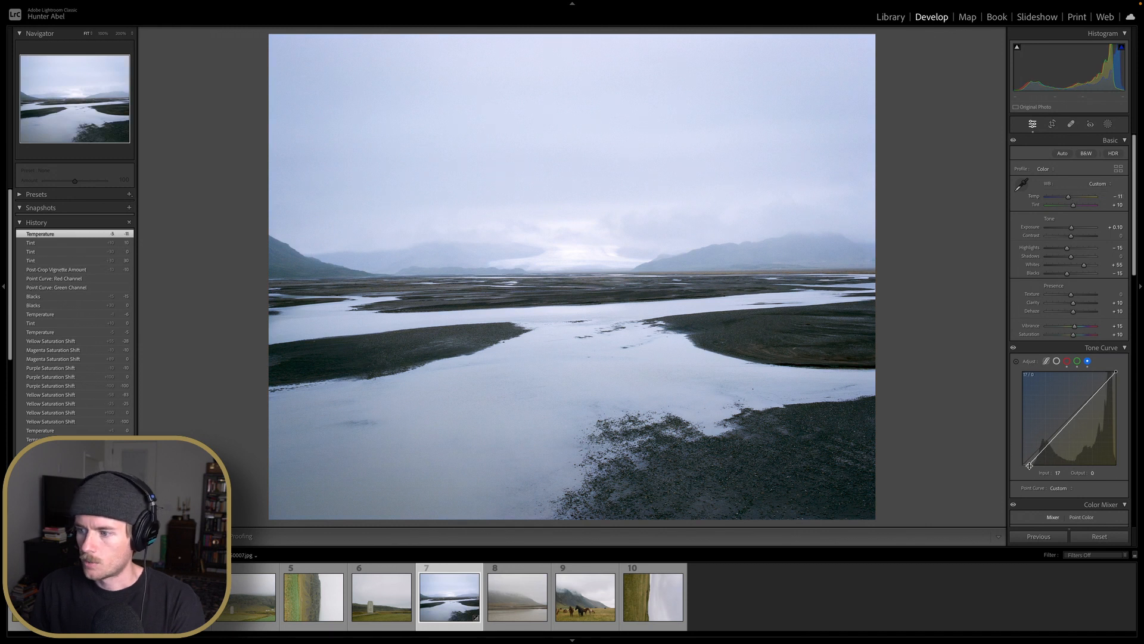
Nudge the blue and green tone curve black points and set Temperature to -6 and Tint to +5
{"action": "left_click_drag", "start_coordinate": [1034, 471], "coordinate": [1032, 471]}
{"action": "left_click", "coordinate": [1077, 362]}
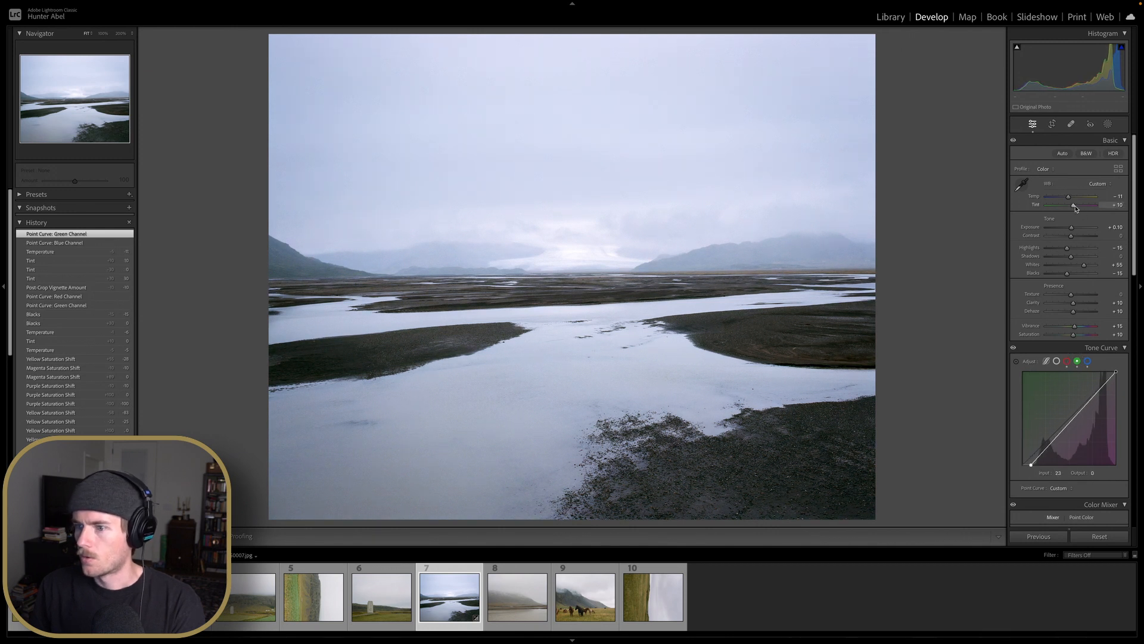
{"action": "left_click_drag", "start_coordinate": [1068, 197], "coordinate": [1073, 202]}
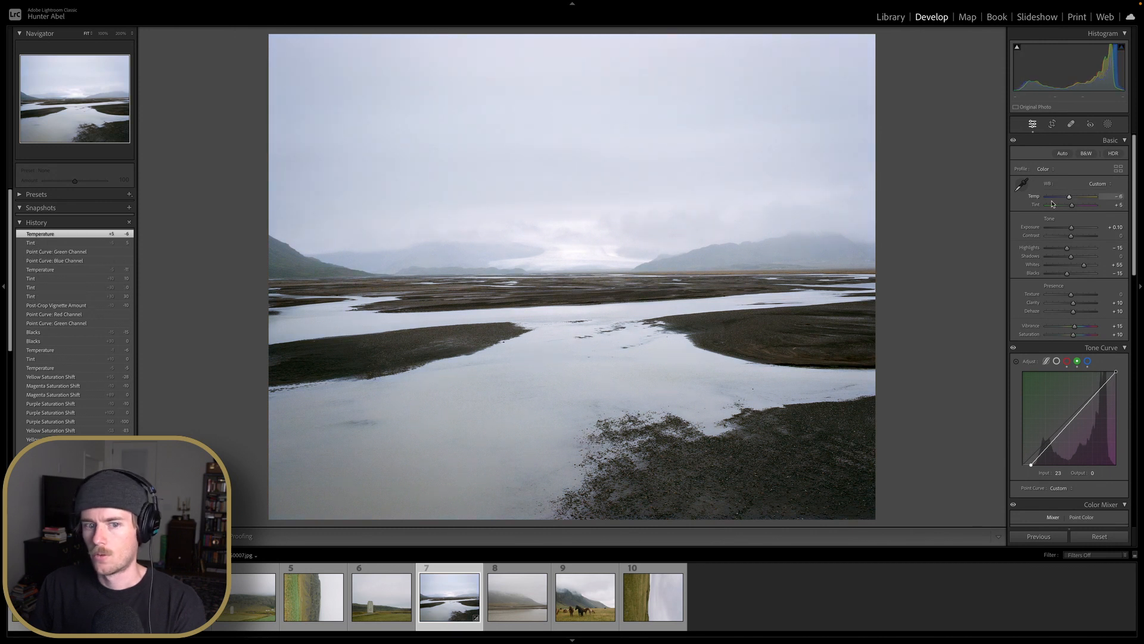
Compare the current edit against earlier history states and the before/after view
{"action": "left_click", "coordinate": [69, 306]}
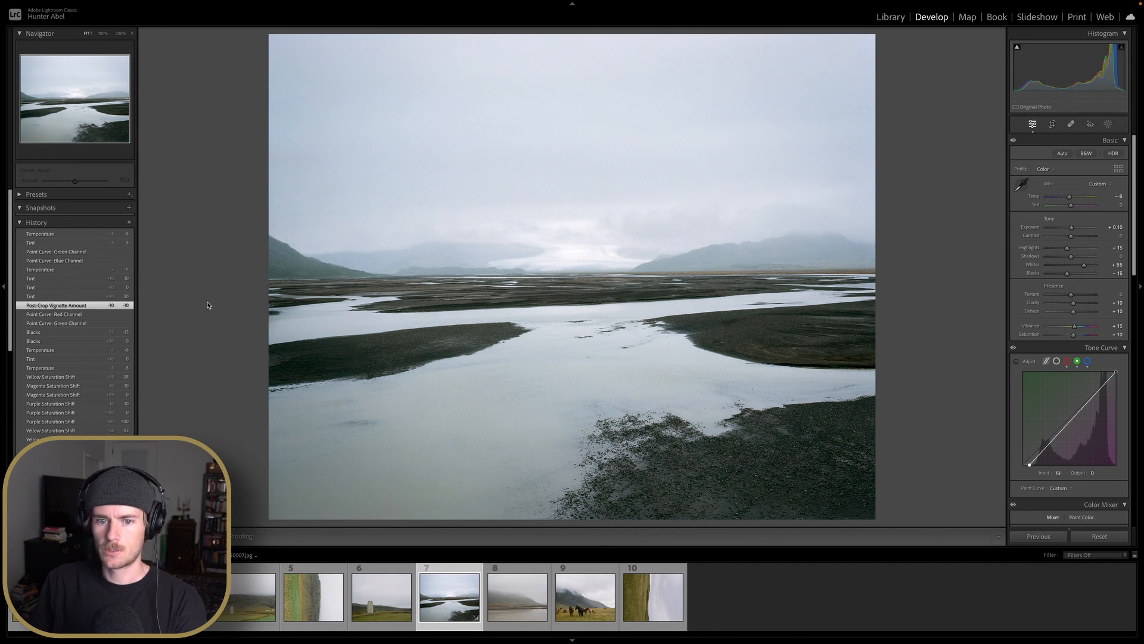
{"action": "left_click", "coordinate": [96, 235]}
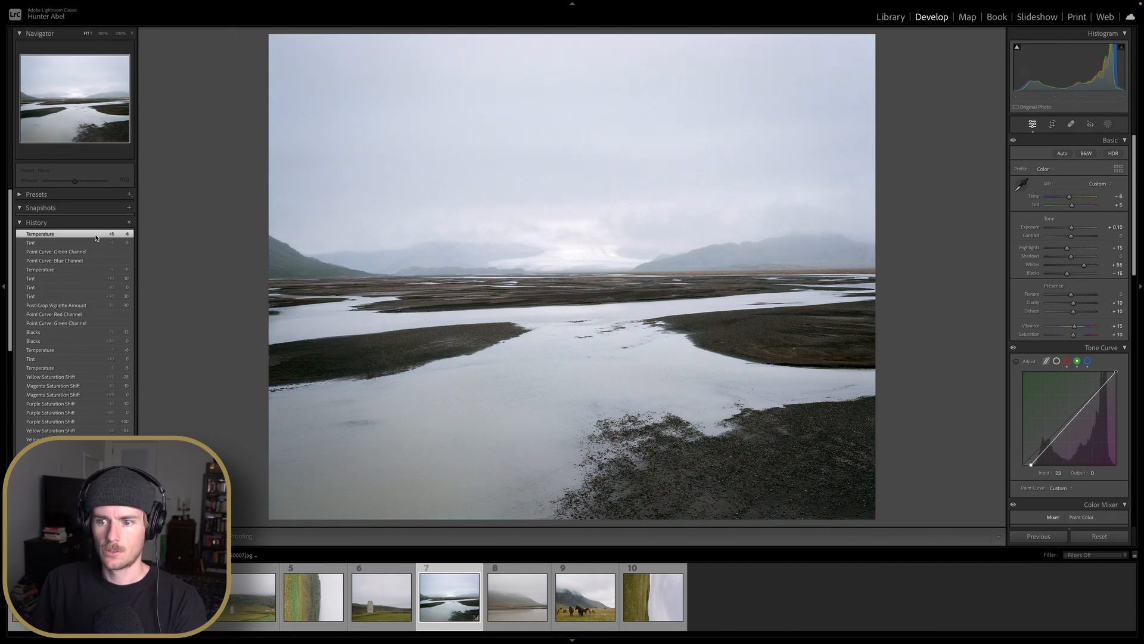
{"action": "left_click", "coordinate": [52, 306]}
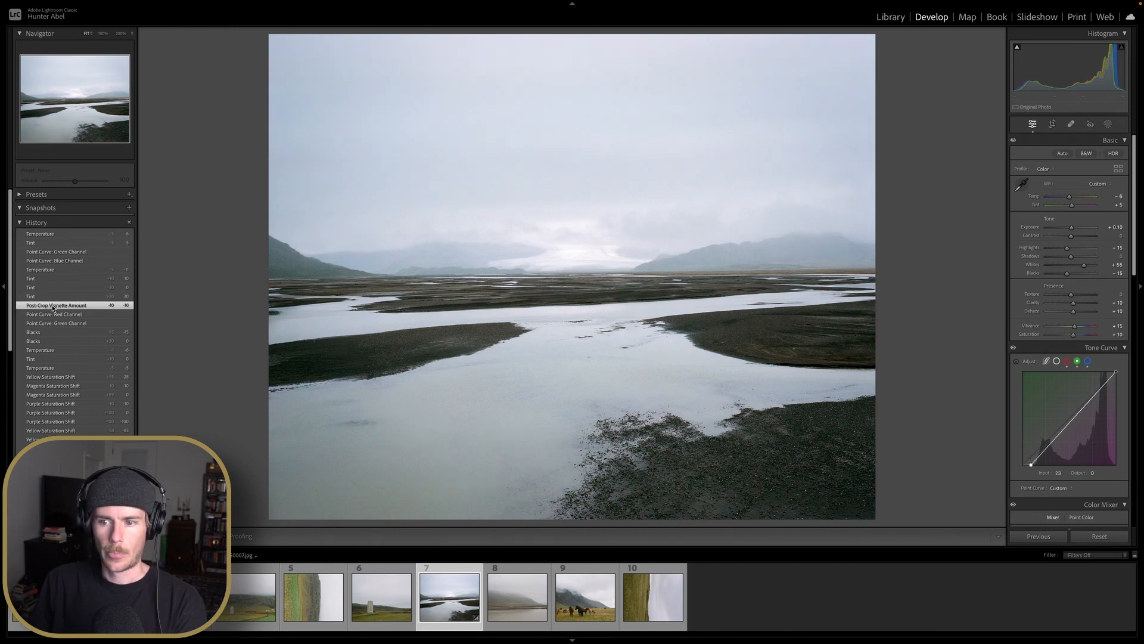
{"action": "left_click", "coordinate": [59, 242]}
{"action": "left_click", "coordinate": [57, 234]}
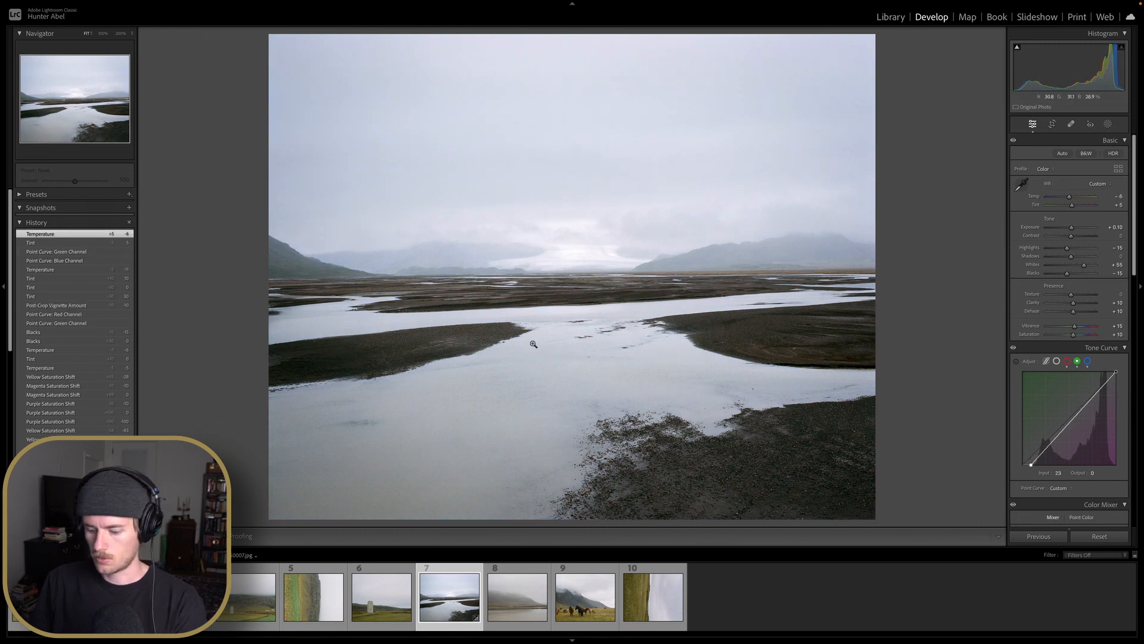
{"action": "key", "text": "y"}
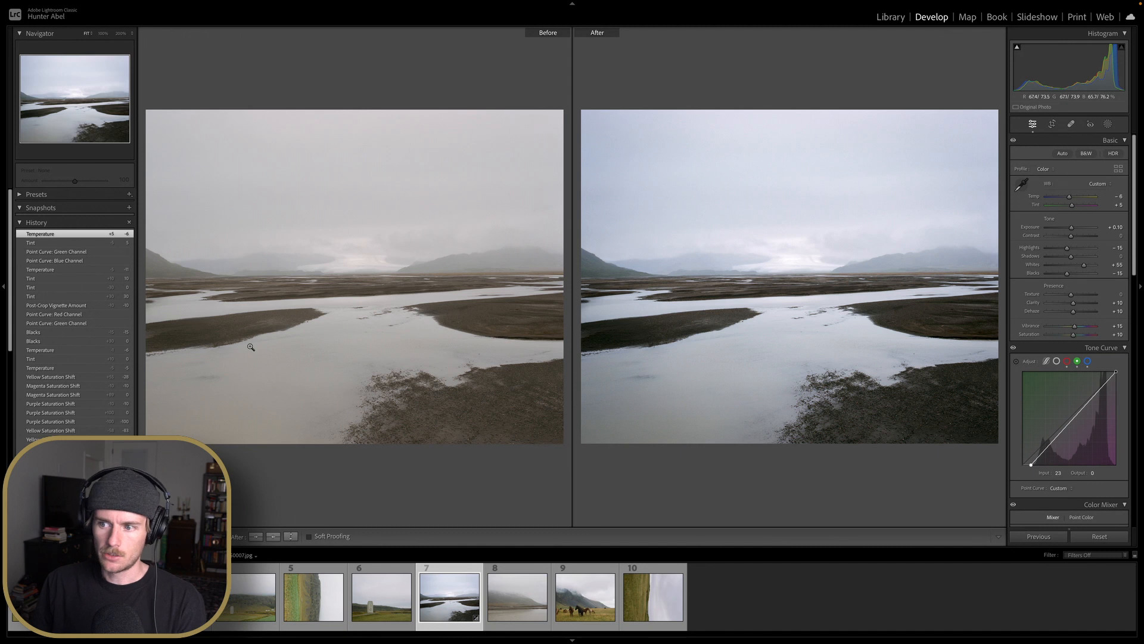
Raise Contrast to +30 and Shadows to +20 on the river-flats photo
{"action": "left_click_drag", "start_coordinate": [1071, 235], "coordinate": [1086, 240]}
{"action": "double_click", "coordinate": [1085, 240]}
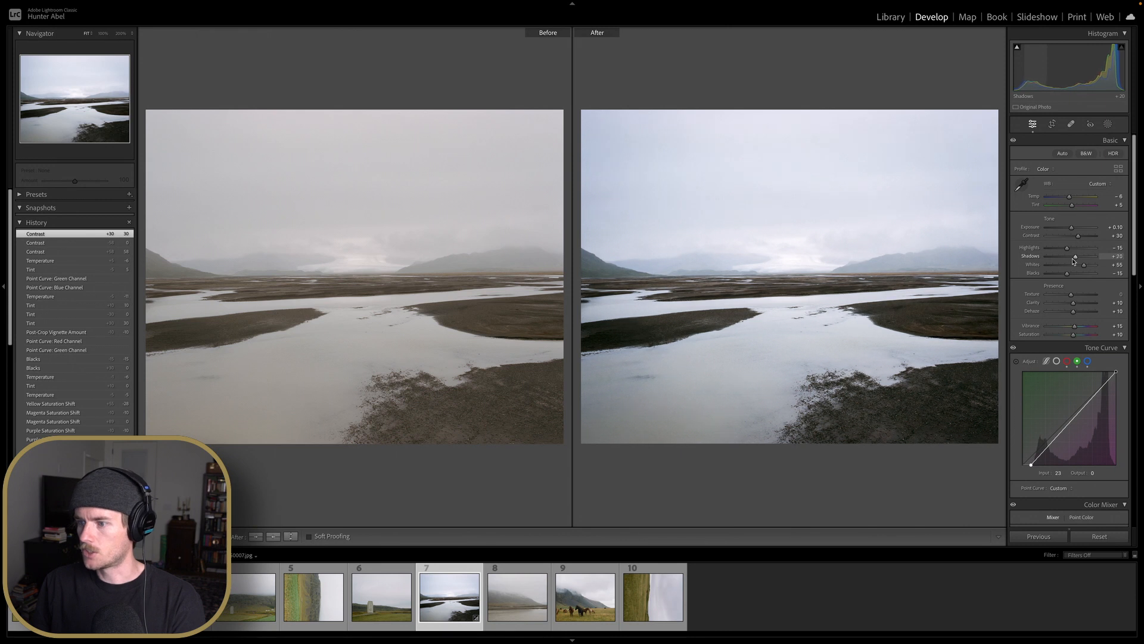
Zoom into the foreground mud and water to inspect detail in the before/after view
{"action": "left_click", "coordinate": [966, 358]}
{"action": "left_click_drag", "start_coordinate": [963, 413], "coordinate": [861, 366]}
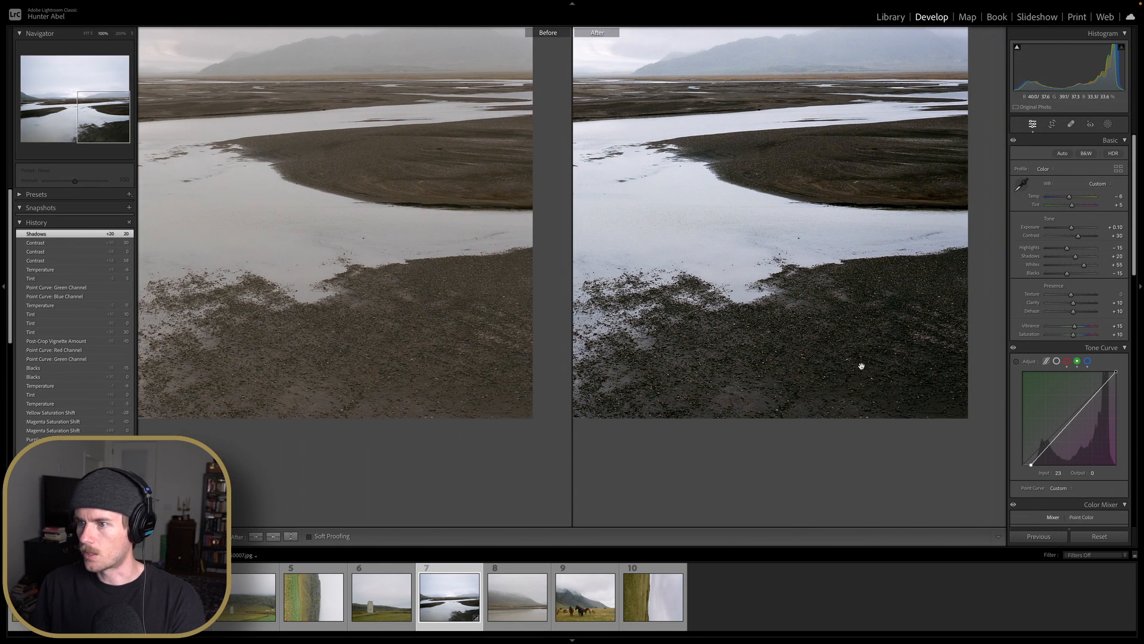
{"action": "left_click", "coordinate": [825, 292]}
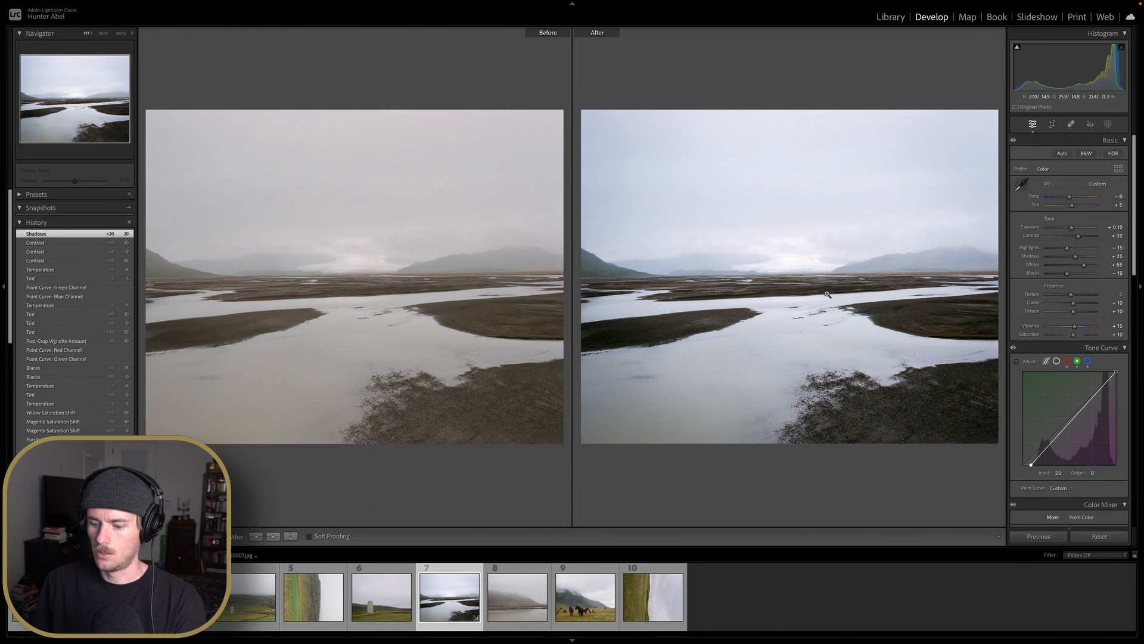
Set Vibrance to +40 and fine-tune the Saturation slider
{"action": "left_click_drag", "start_coordinate": [1075, 326], "coordinate": [1093, 329]}
{"action": "double_click", "coordinate": [1093, 329]}
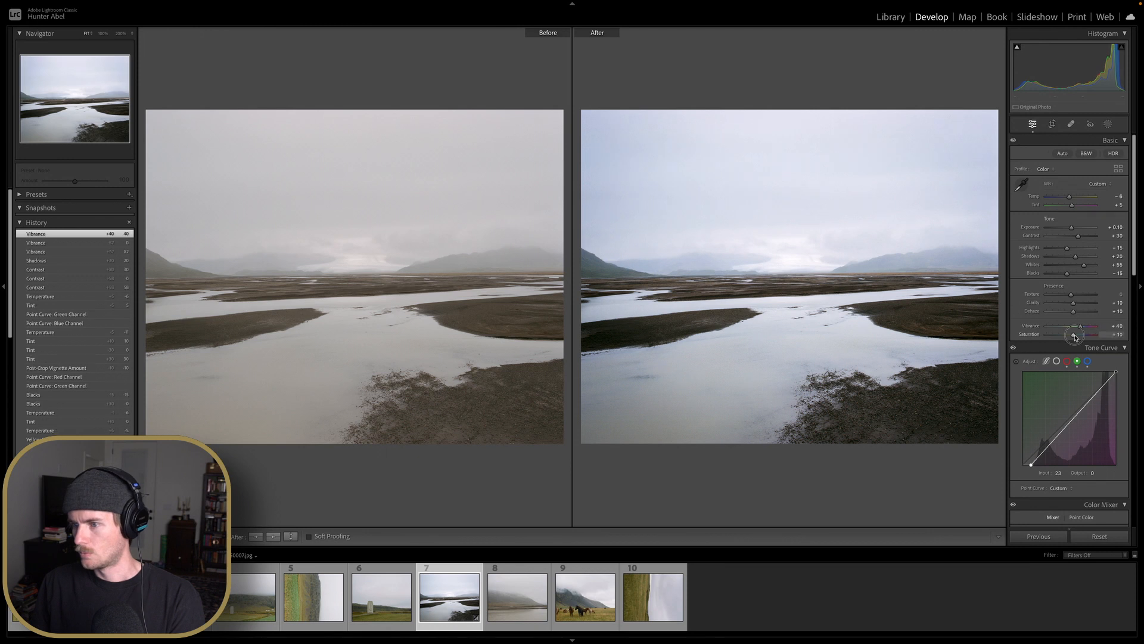
{"action": "double_click", "coordinate": [1074, 335]}
{"action": "left_click_drag", "start_coordinate": [1075, 336], "coordinate": [1056, 340]}
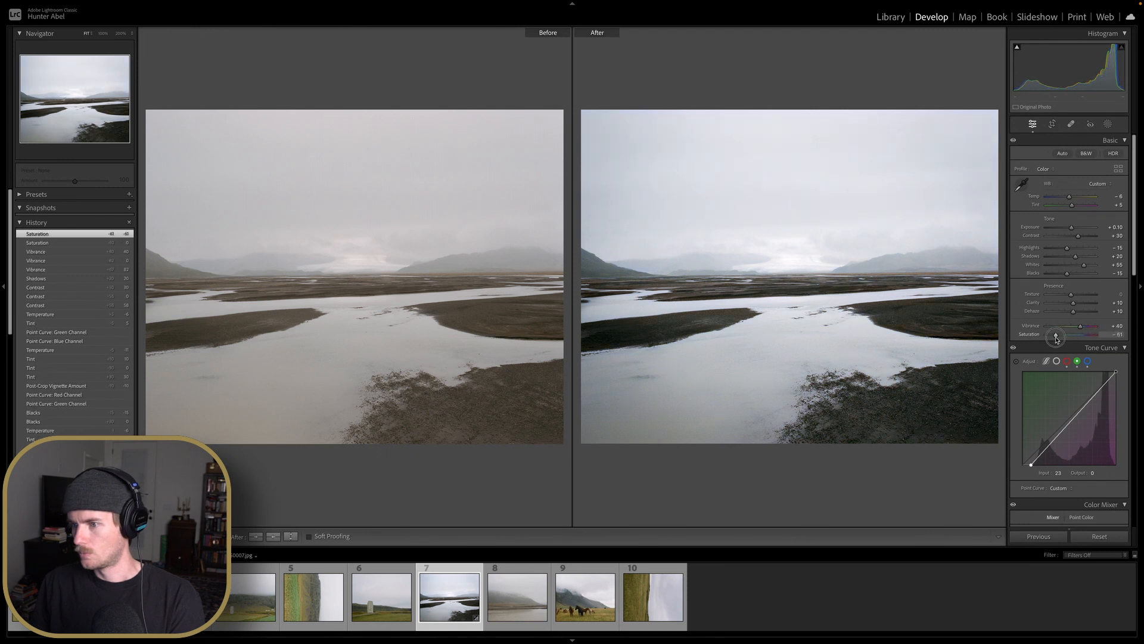
{"action": "double_click", "coordinate": [1056, 341]}
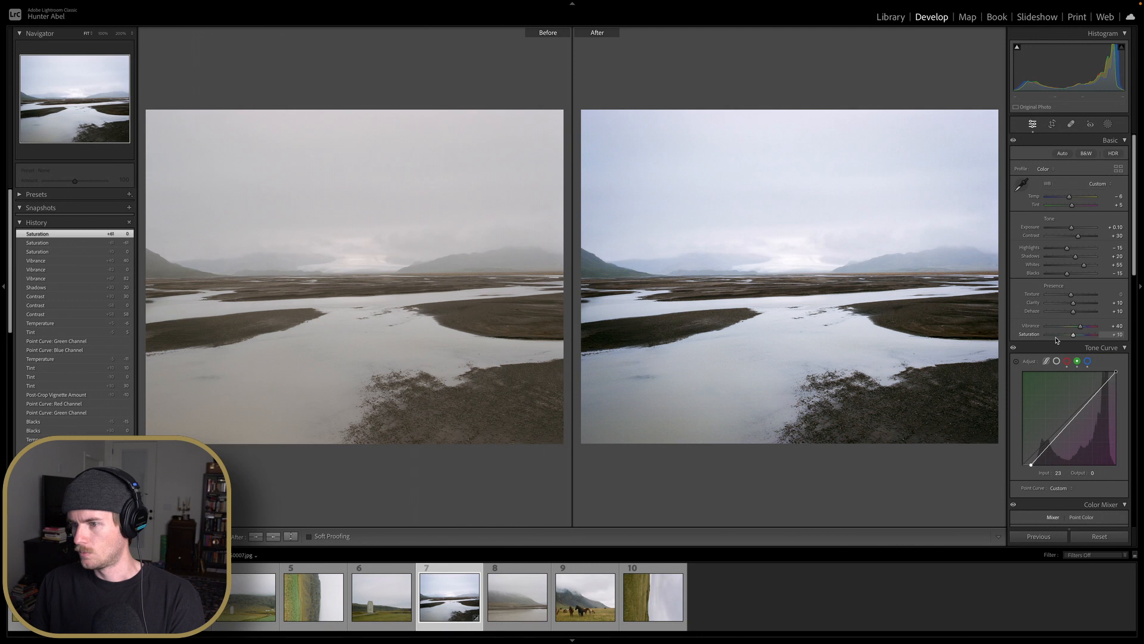
{"action": "left_click_drag", "start_coordinate": [1056, 340], "coordinate": [1056, 340]}
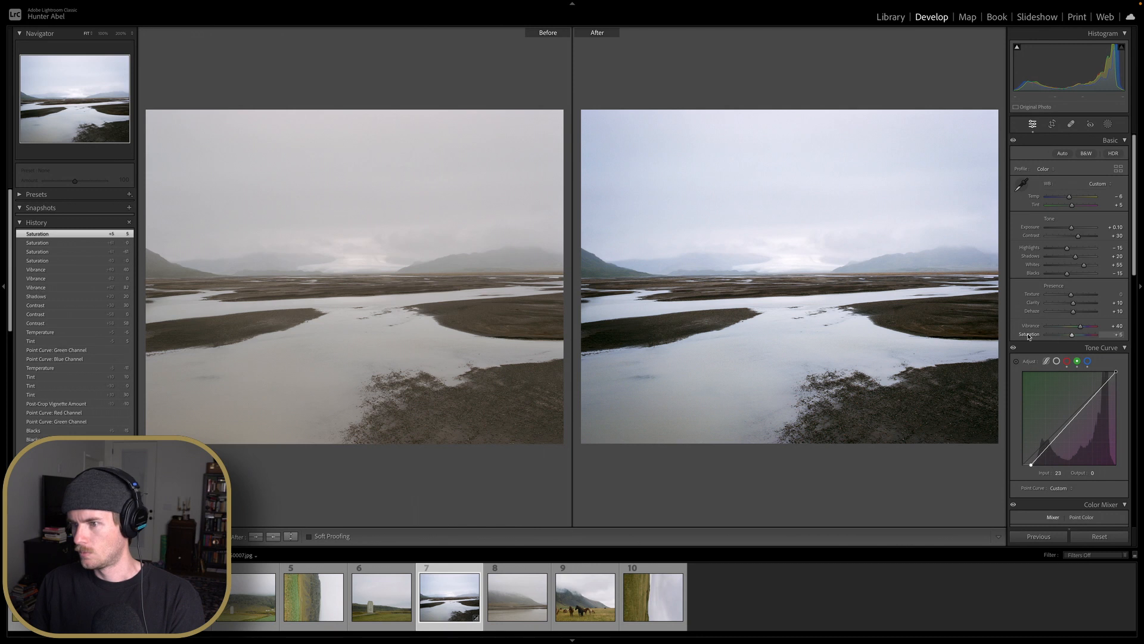
Open the yellow corner-house photo from the Roll29 Portra160 120 folder in Develop
{"action": "key", "text": "y"}
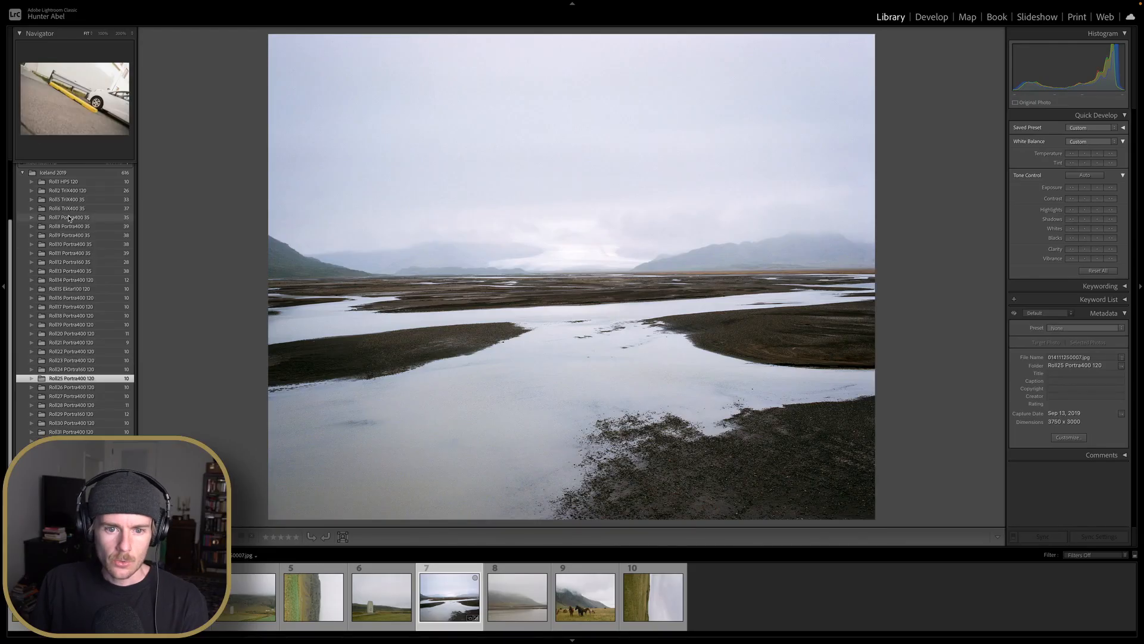
{"action": "left_click", "coordinate": [91, 414]}
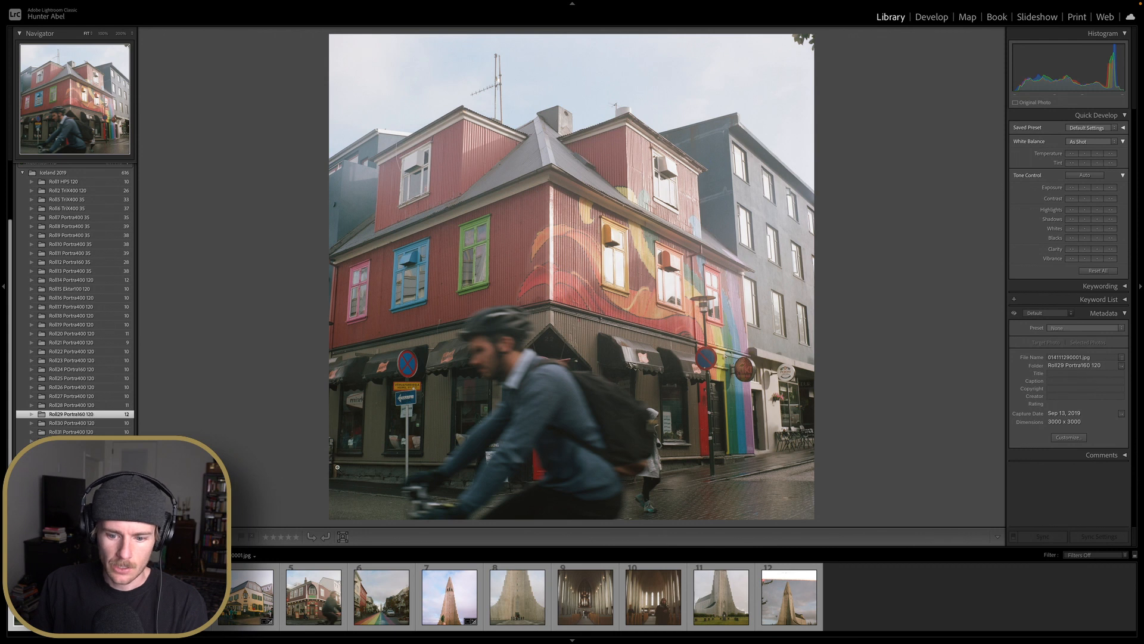
{"action": "left_click", "coordinate": [314, 596]}
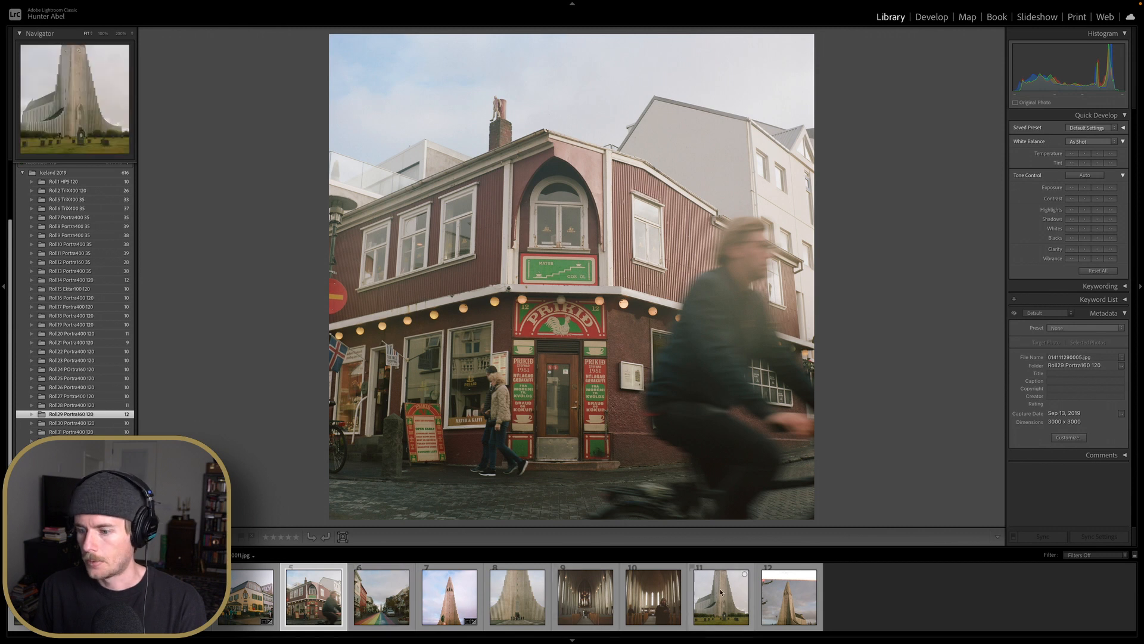
{"action": "left_click", "coordinate": [258, 602]}
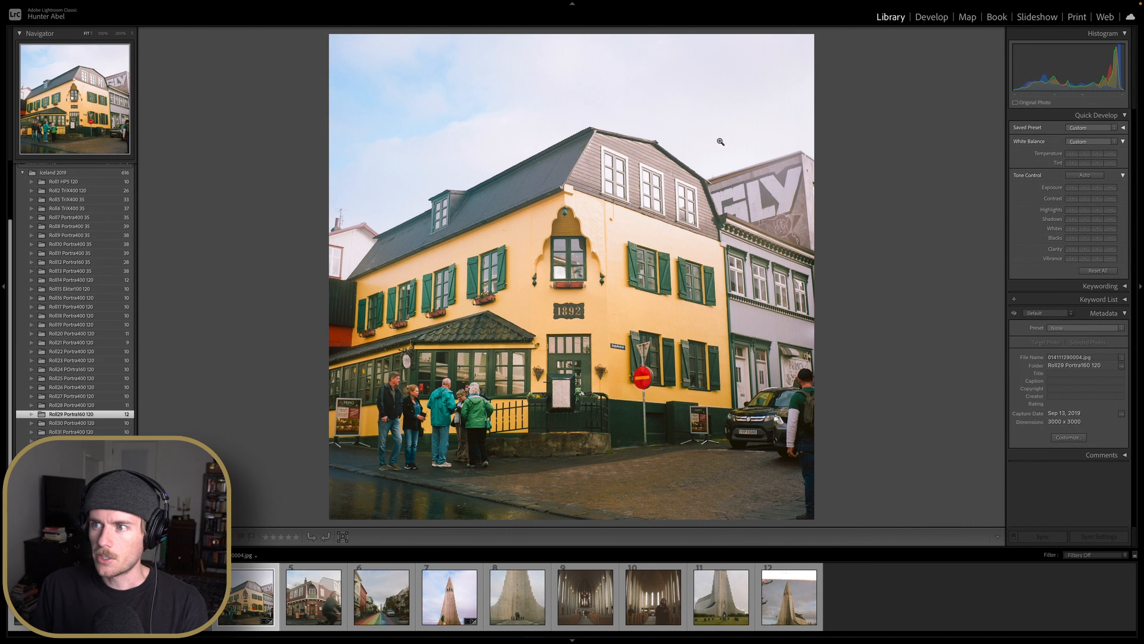
{"action": "key", "text": "d"}
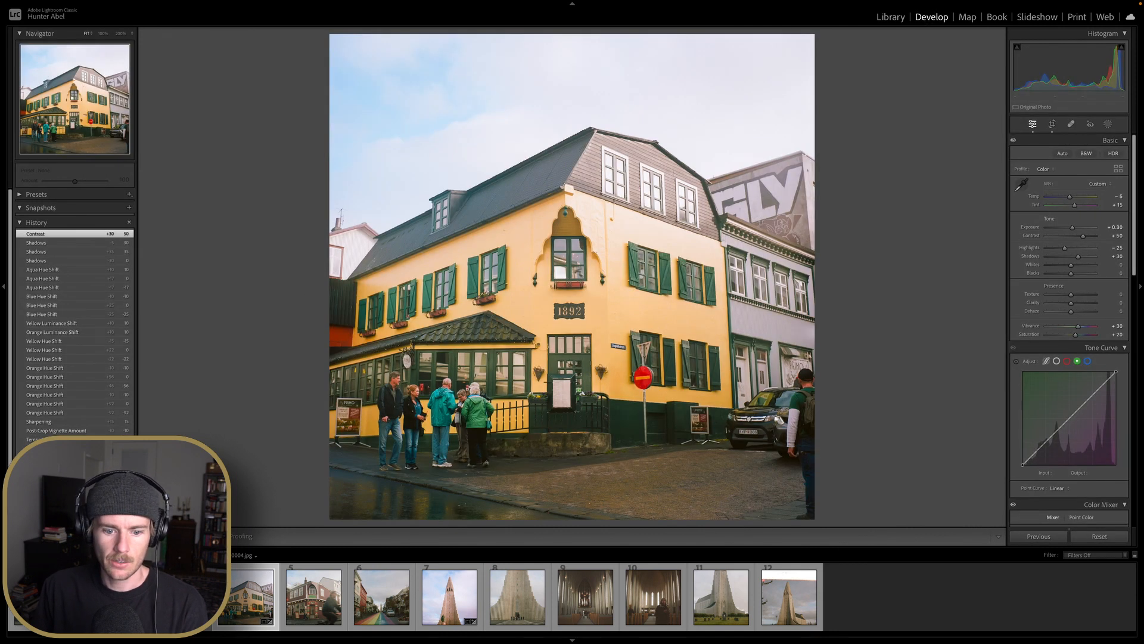
Reset the corner-house photo's earlier edits back to its import settings
{"action": "left_click", "coordinate": [45, 513]}
{"action": "scroll", "coordinate": [44, 512], "scroll_direction": "down", "scroll_amount": 3}
{"action": "left_click", "coordinate": [45, 506]}
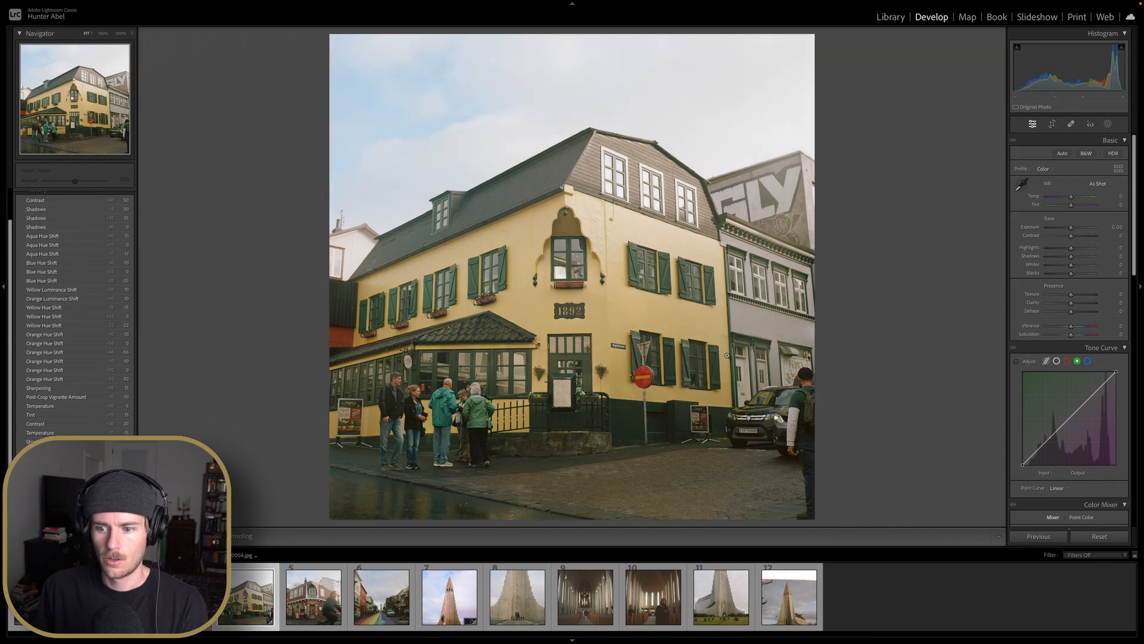
{"action": "key", "text": "y"}
{"action": "key", "text": "y"}
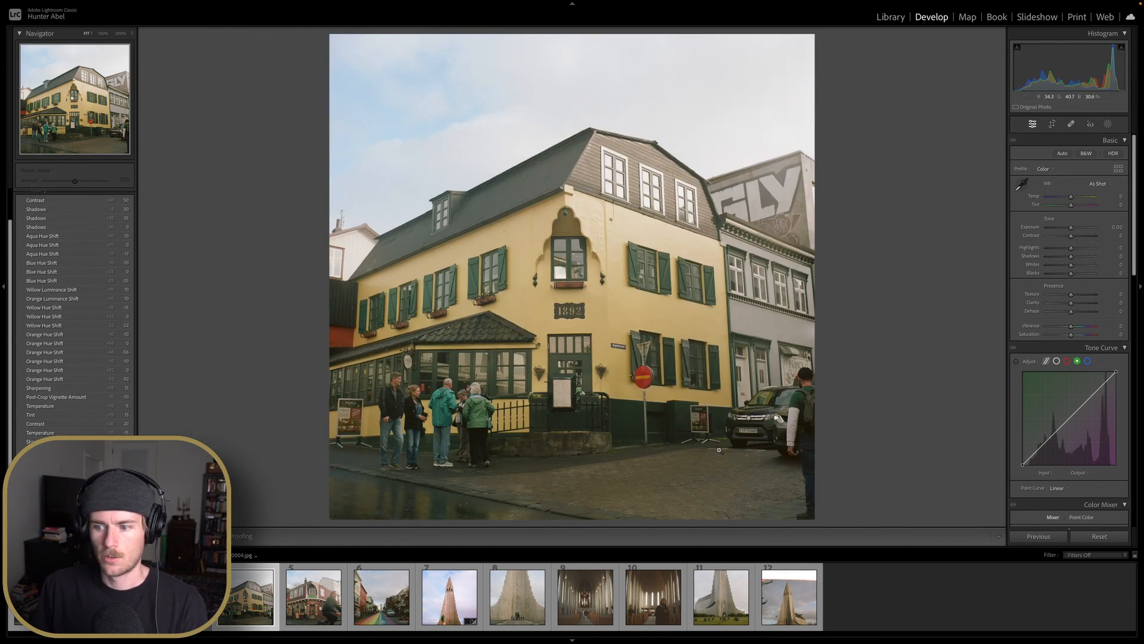
{"action": "left_click", "coordinate": [1099, 536]}
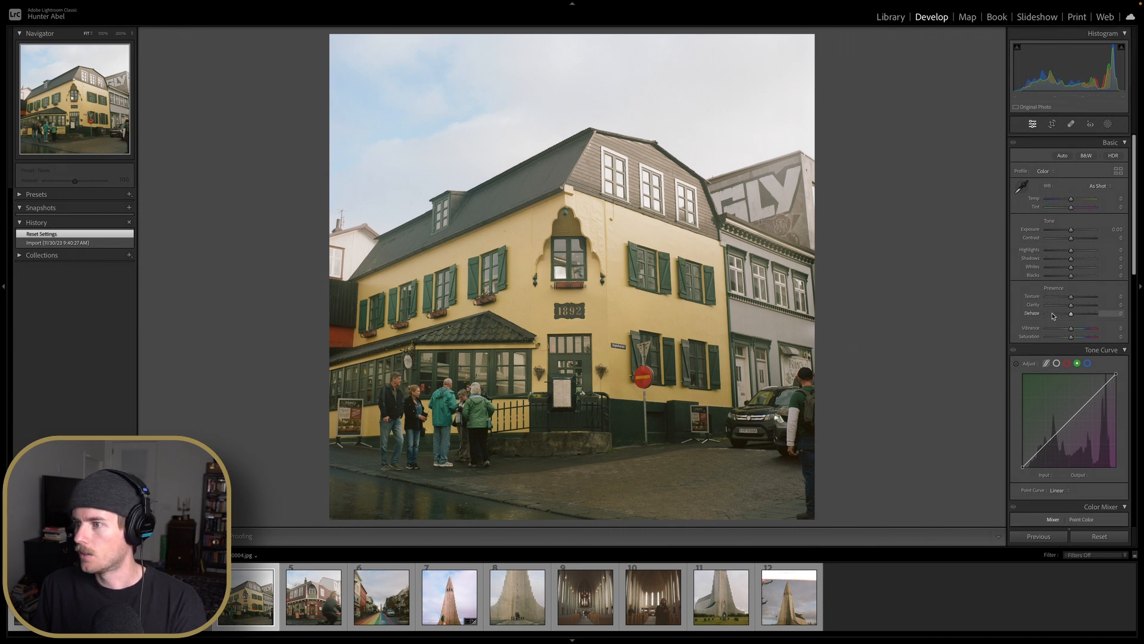
Set Exposure to +0.20 and Whites to +30, and reset Contrast to 0
{"action": "left_click_drag", "start_coordinate": [1071, 227], "coordinate": [1075, 232]}
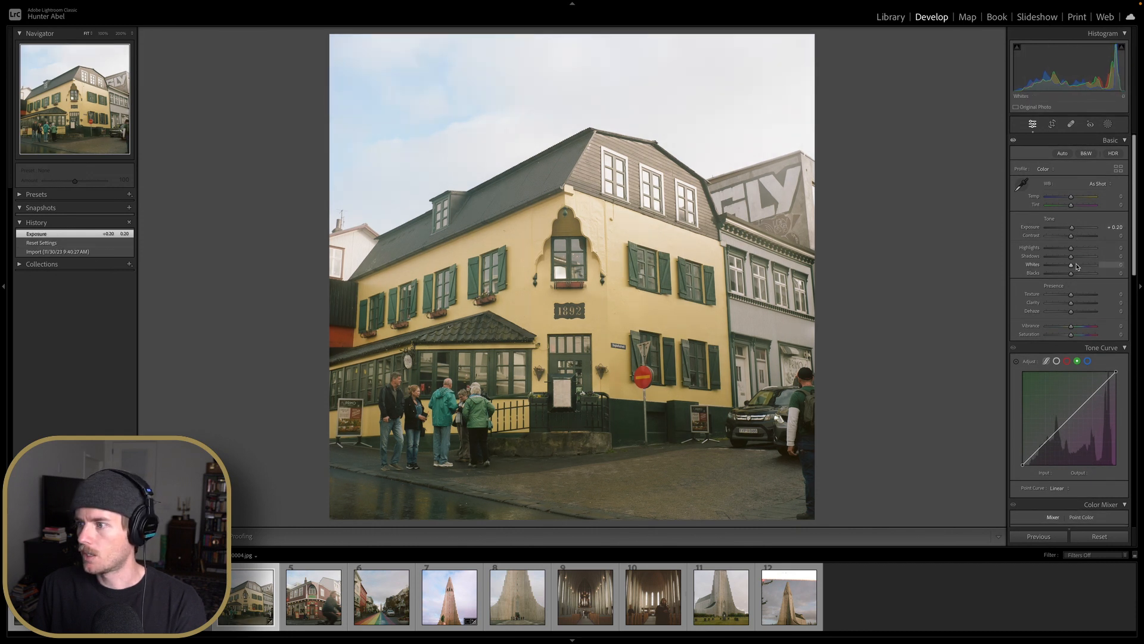
{"action": "left_click_drag", "start_coordinate": [1078, 267], "coordinate": [1078, 267]}
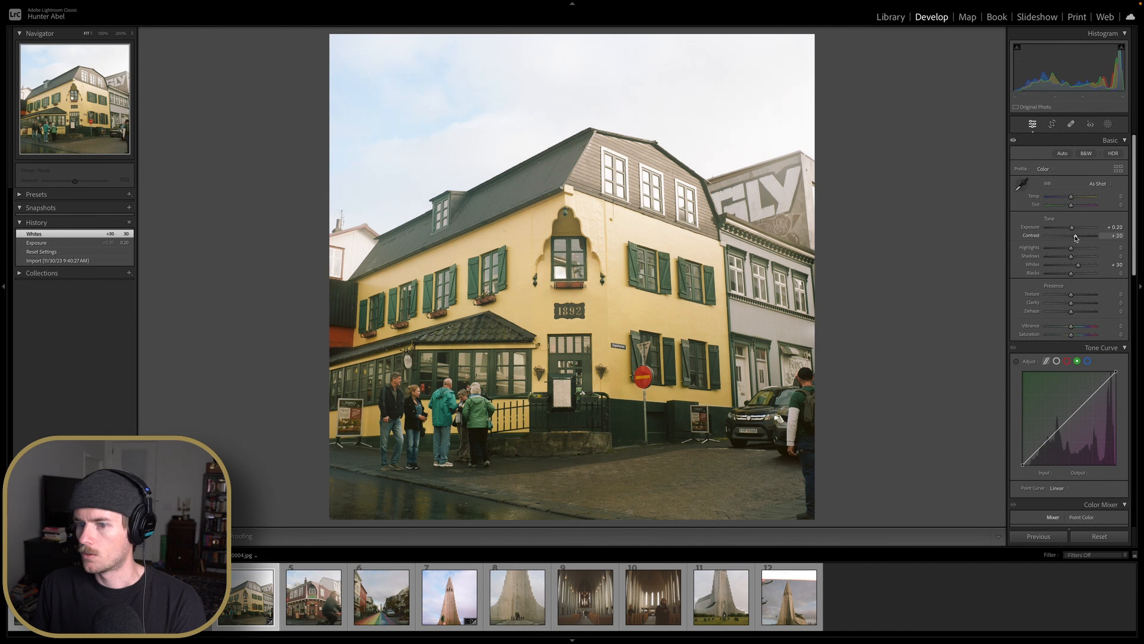
{"action": "left_click_drag", "start_coordinate": [1076, 238], "coordinate": [1076, 238]}
{"action": "double_click", "coordinate": [1076, 236]}
Shift the red and green tone curve black points inward and select the blue channel
{"action": "scroll", "coordinate": [1075, 238], "scroll_direction": "down", "scroll_amount": 3}
{"action": "left_click", "coordinate": [1077, 239]}
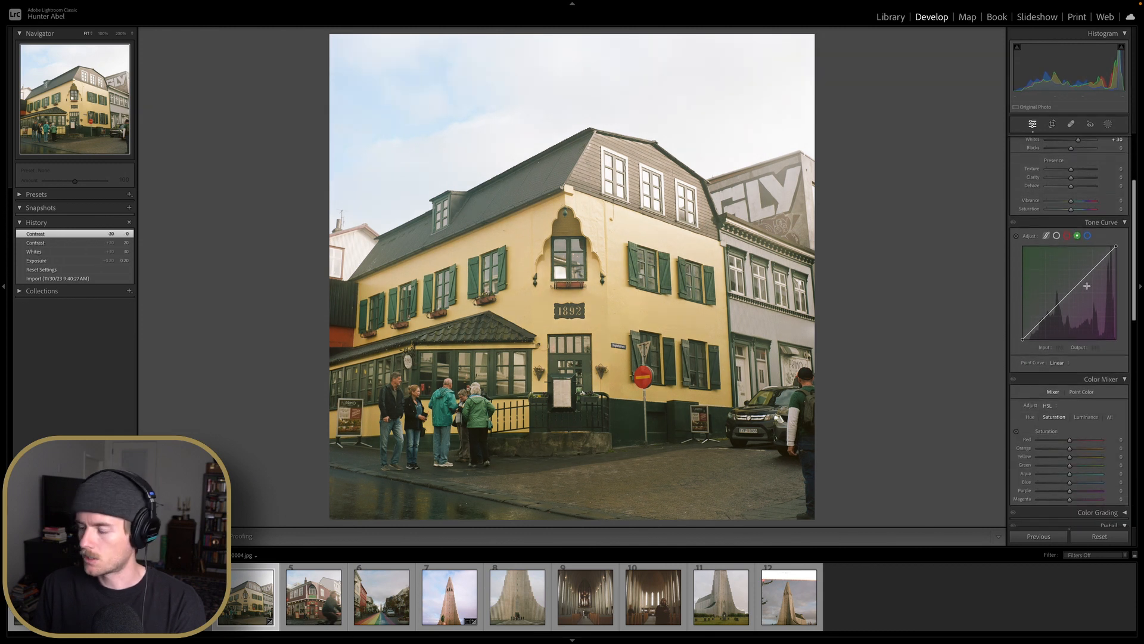
{"action": "left_click", "coordinate": [1067, 237]}
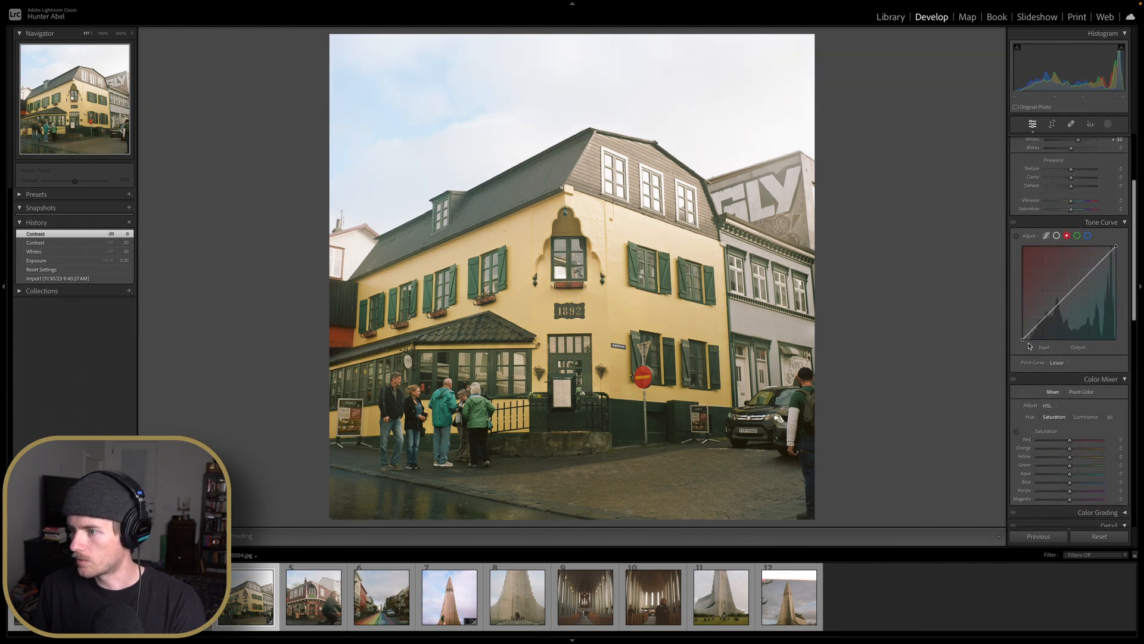
{"action": "left_click_drag", "start_coordinate": [1022, 339], "coordinate": [1029, 339]}
{"action": "left_click", "coordinate": [1077, 235]}
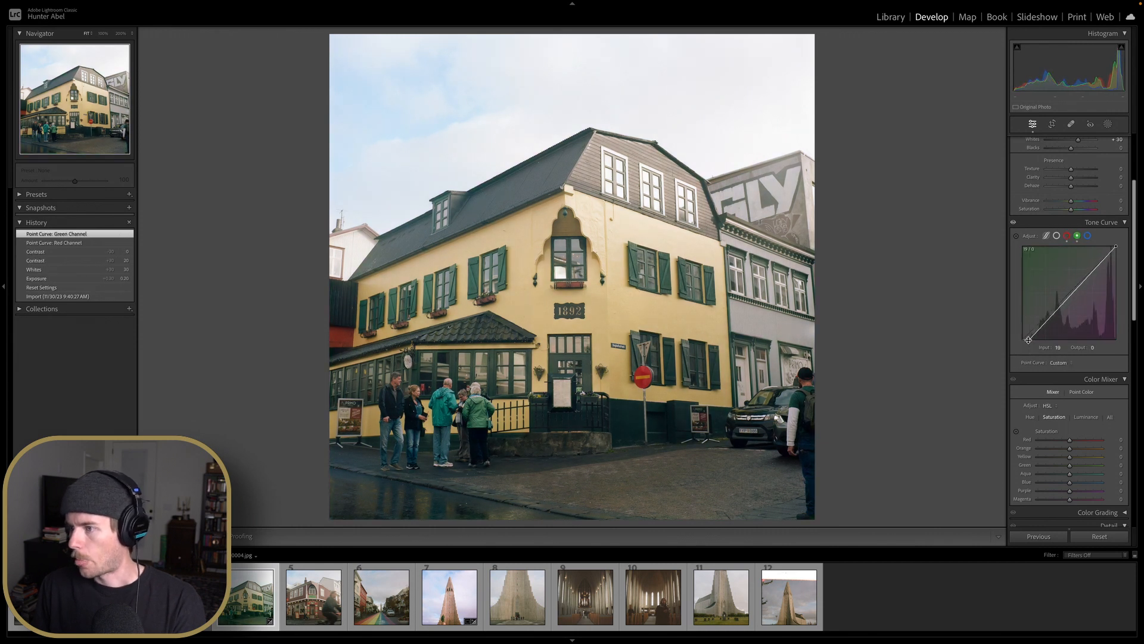
{"action": "left_click", "coordinate": [1088, 236]}
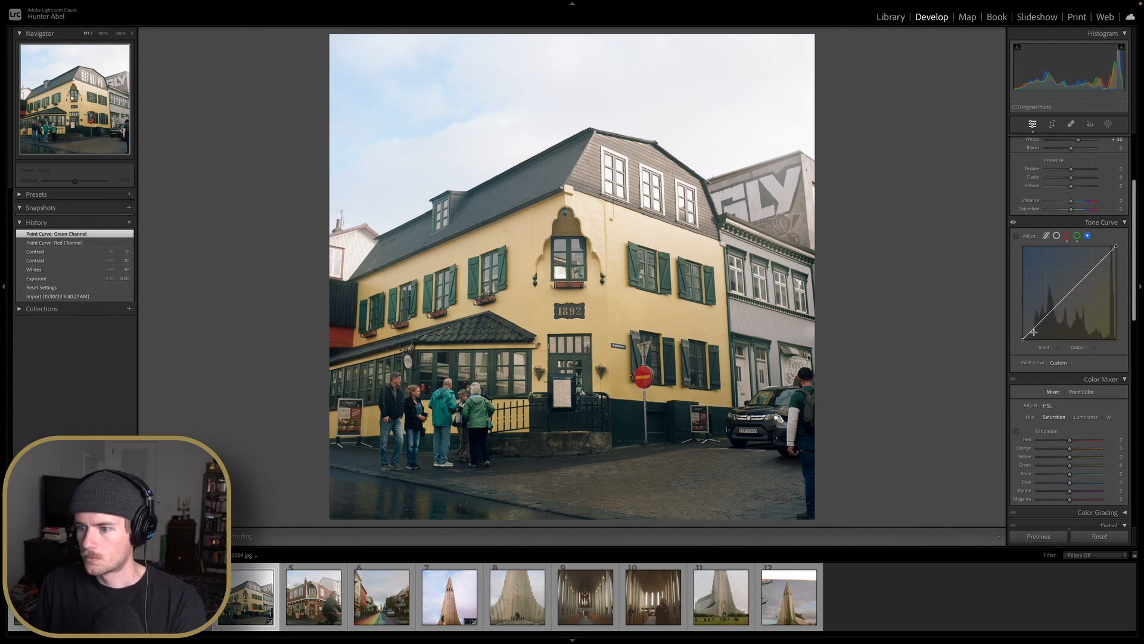
Zoom into the street and pavement to check the shadow colour
{"action": "left_click", "coordinate": [488, 456]}
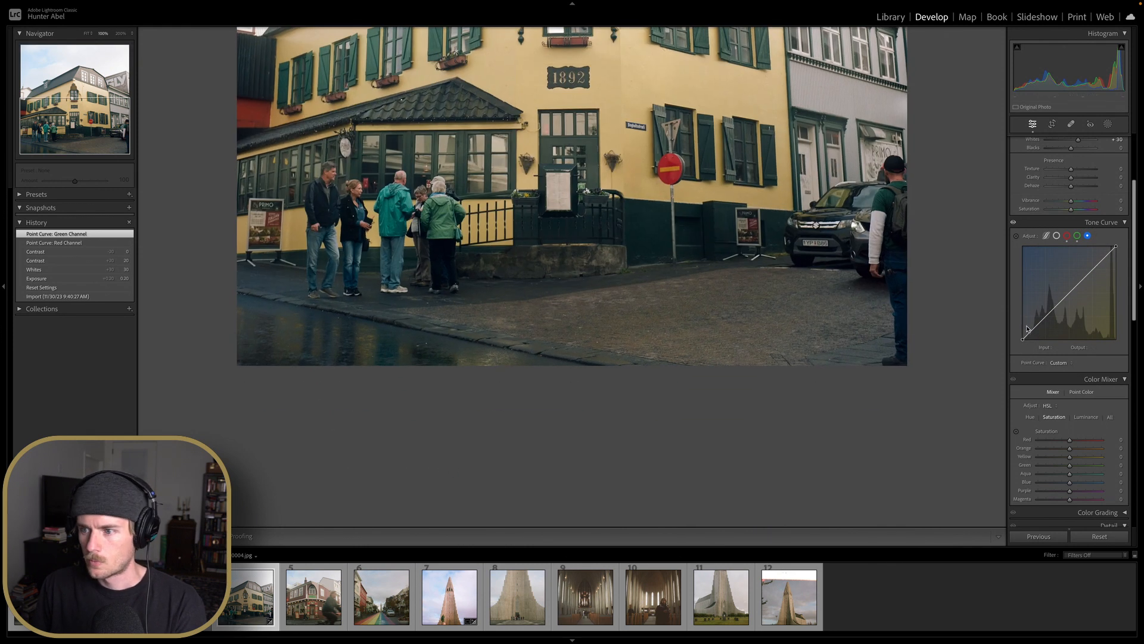
{"action": "left_click_drag", "start_coordinate": [1024, 343], "coordinate": [1006, 346]}
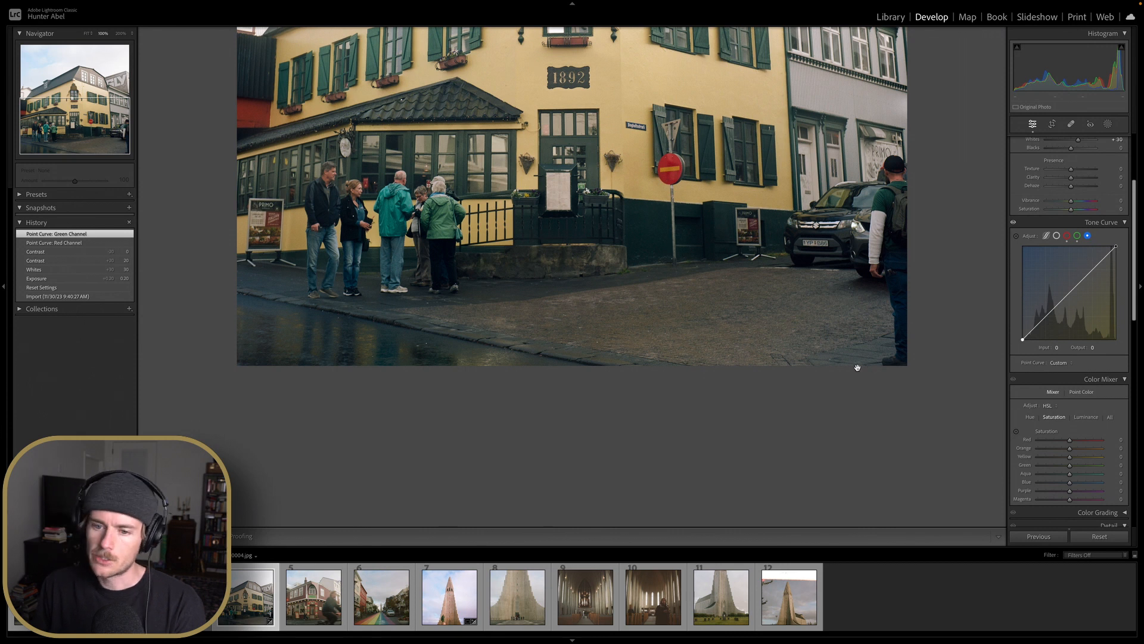
{"action": "left_click", "coordinate": [368, 274]}
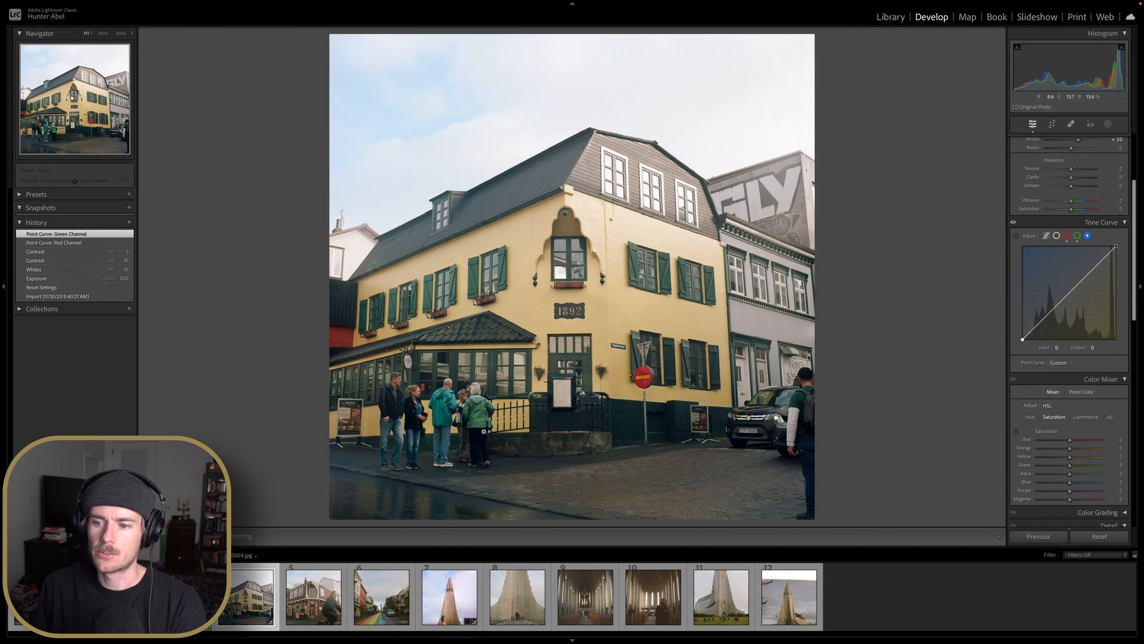
{"action": "left_click", "coordinate": [477, 454]}
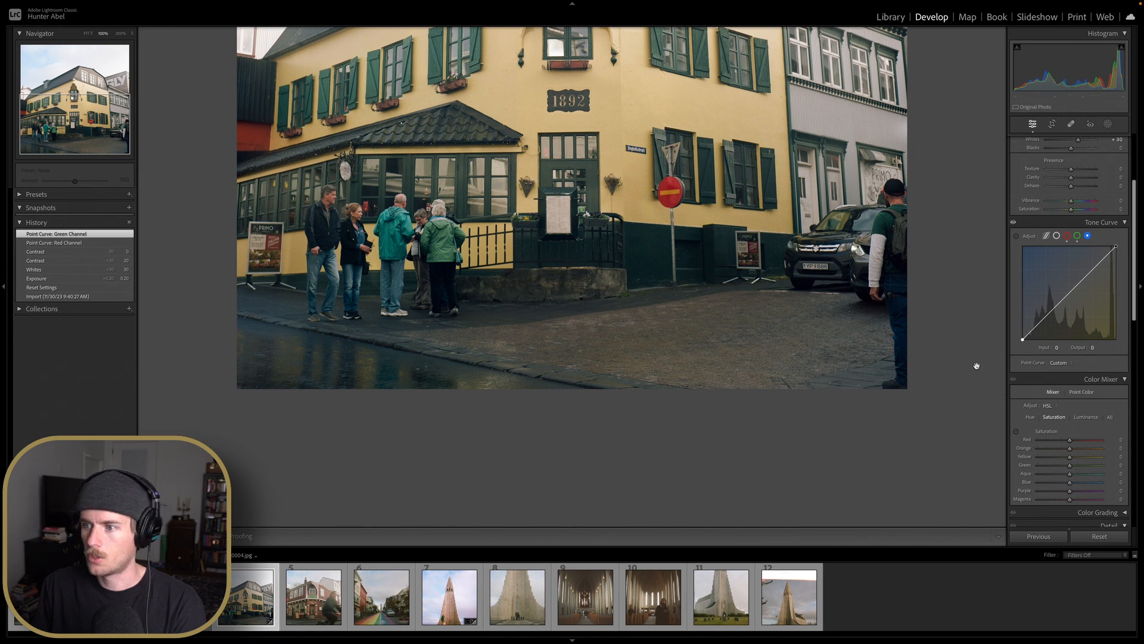
{"action": "left_click", "coordinate": [853, 338]}
Set Shadows to +25 and lift the blue tone curve black point slightly
{"action": "scroll", "coordinate": [1072, 255], "scroll_direction": "up", "scroll_amount": 4}
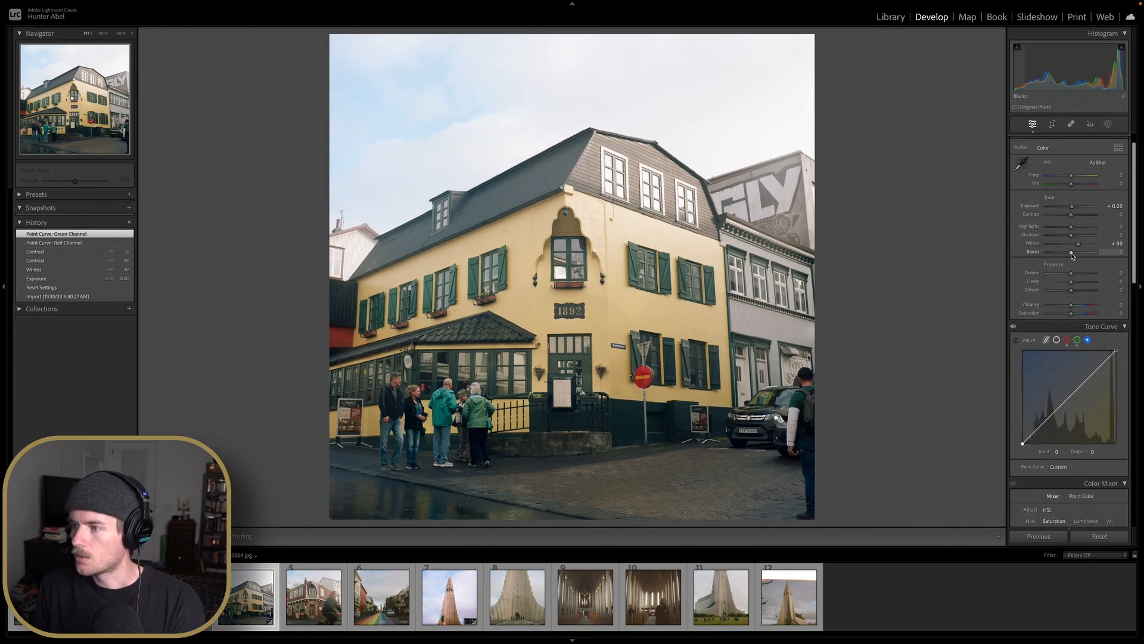
{"action": "scroll", "coordinate": [1072, 254], "scroll_direction": "down", "scroll_amount": 2}
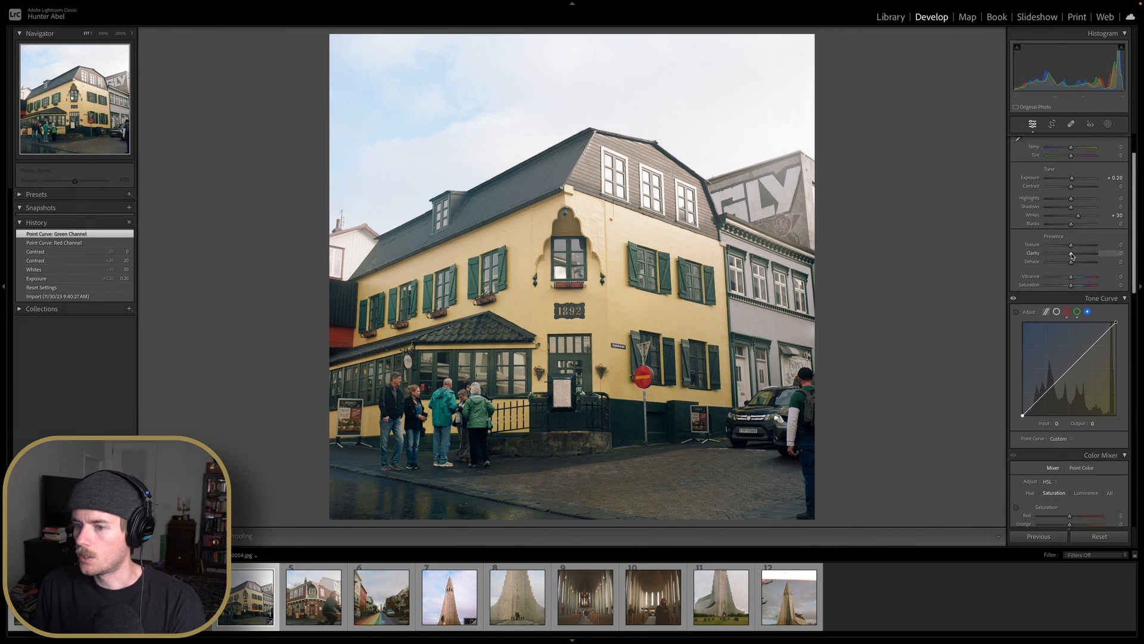
{"action": "scroll", "coordinate": [1072, 254], "scroll_direction": "up", "scroll_amount": 2}
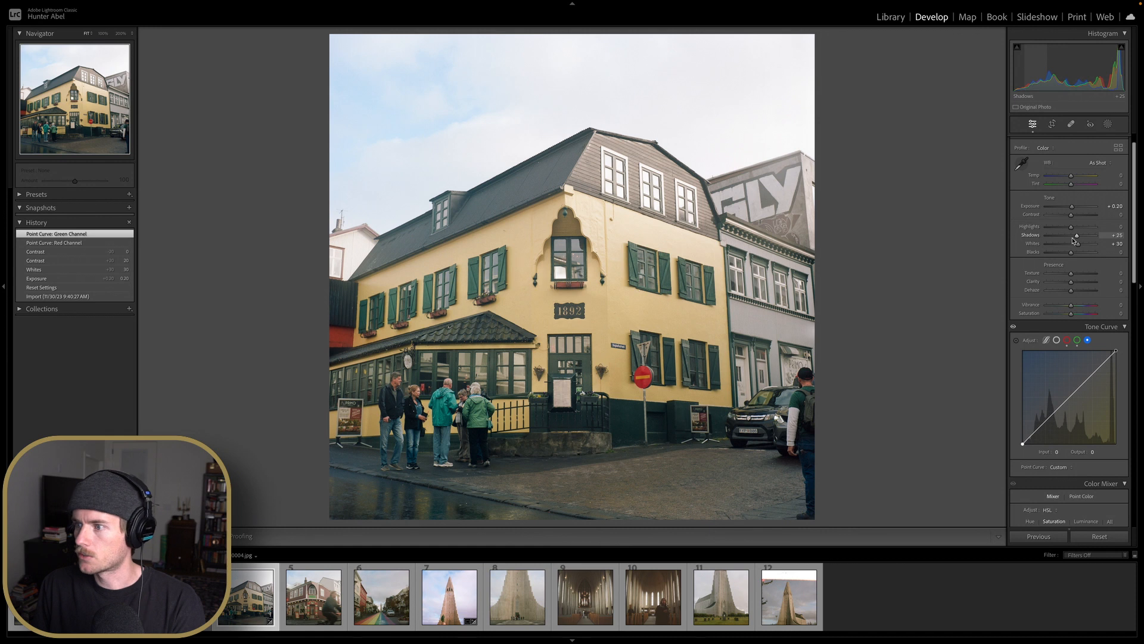
{"action": "scroll", "coordinate": [1067, 286], "scroll_direction": "down", "scroll_amount": 3}
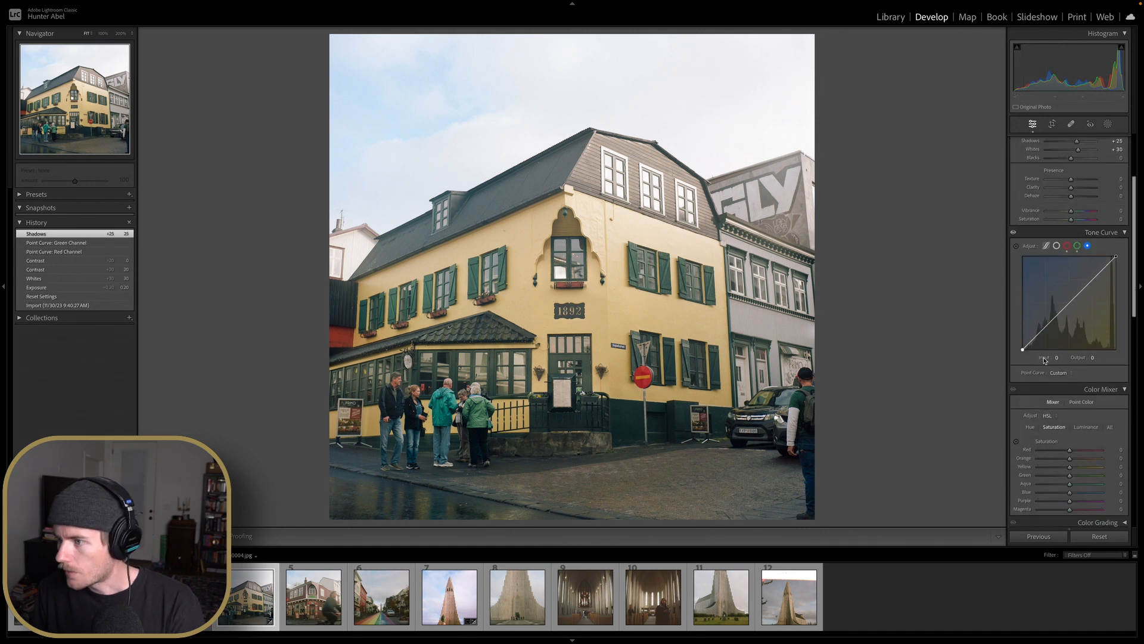
{"action": "left_click_drag", "start_coordinate": [1023, 353], "coordinate": [1023, 350]}
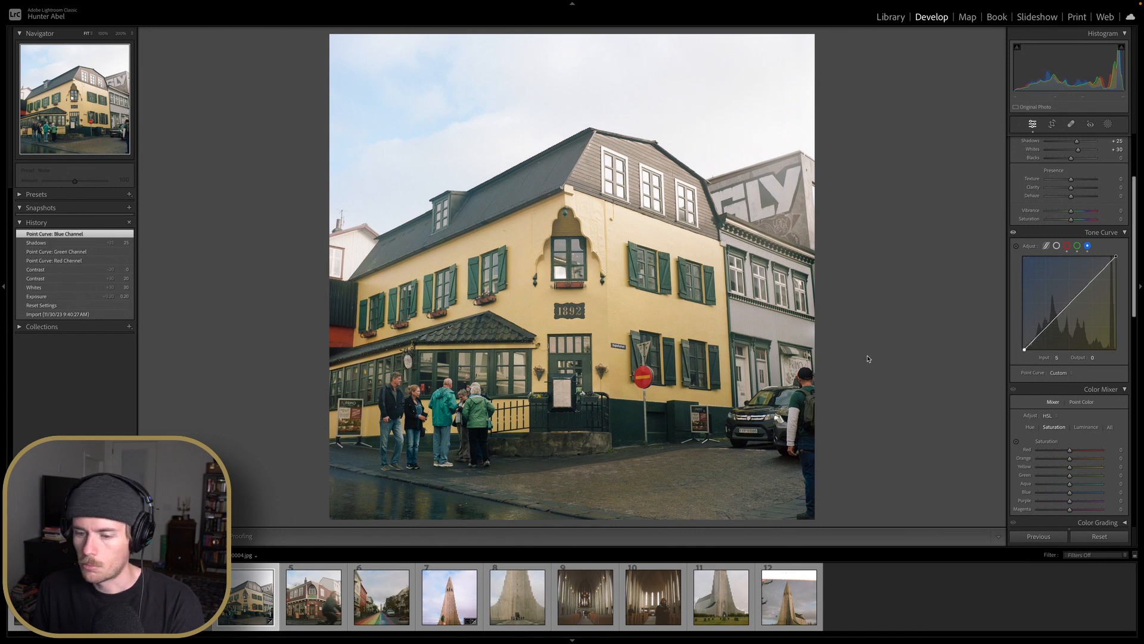
{"action": "left_click", "coordinate": [409, 463]}
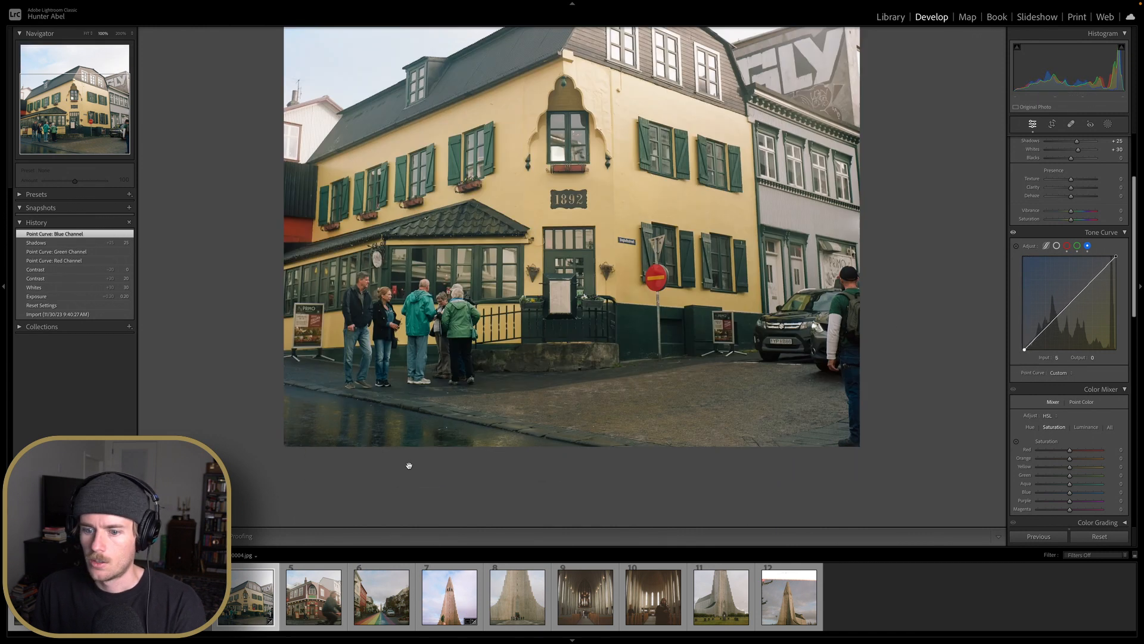
{"action": "left_click", "coordinate": [551, 293]}
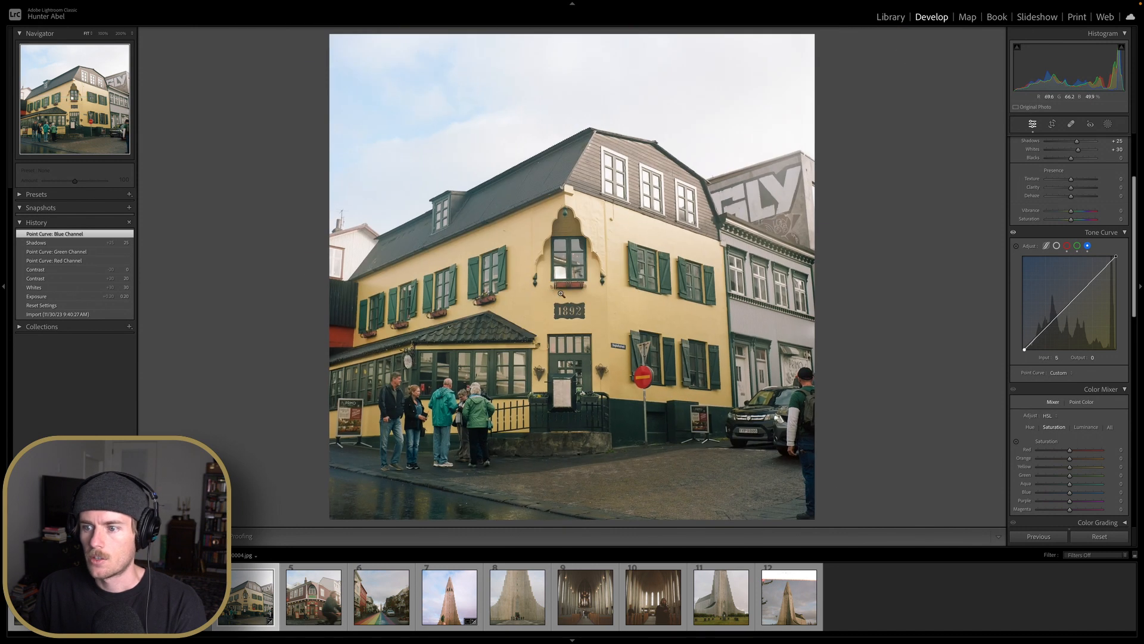
Compare the green-channel and blue-channel curve history states
{"action": "scroll", "coordinate": [1038, 241], "scroll_direction": "up", "scroll_amount": 3}
{"action": "scroll", "coordinate": [1048, 239], "scroll_direction": "down", "scroll_amount": 1}
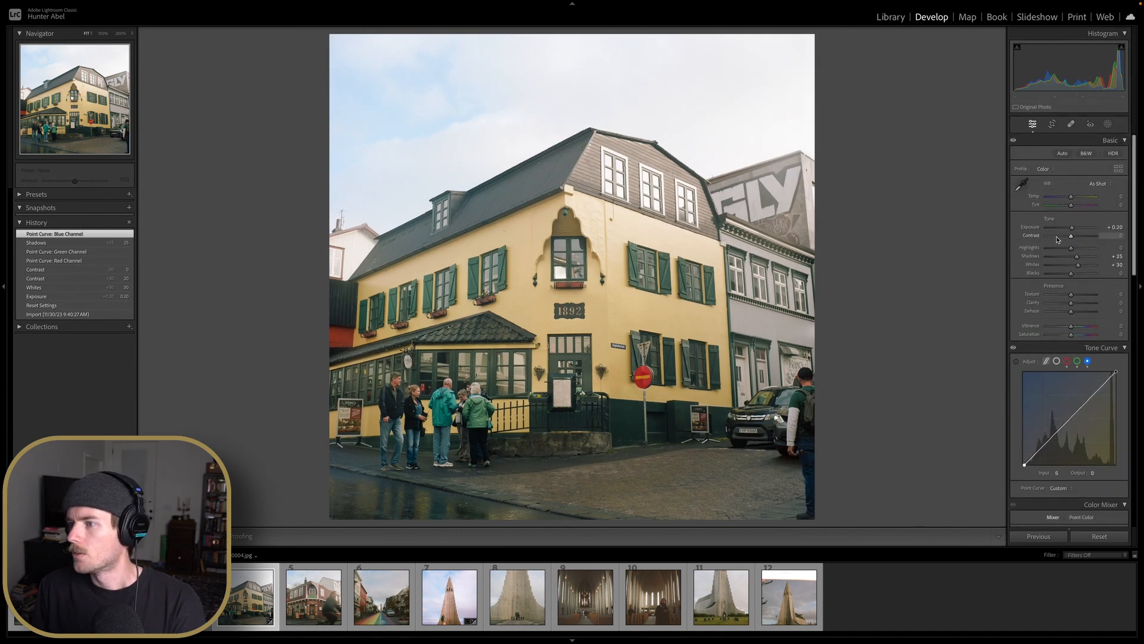
{"action": "left_click", "coordinate": [78, 254]}
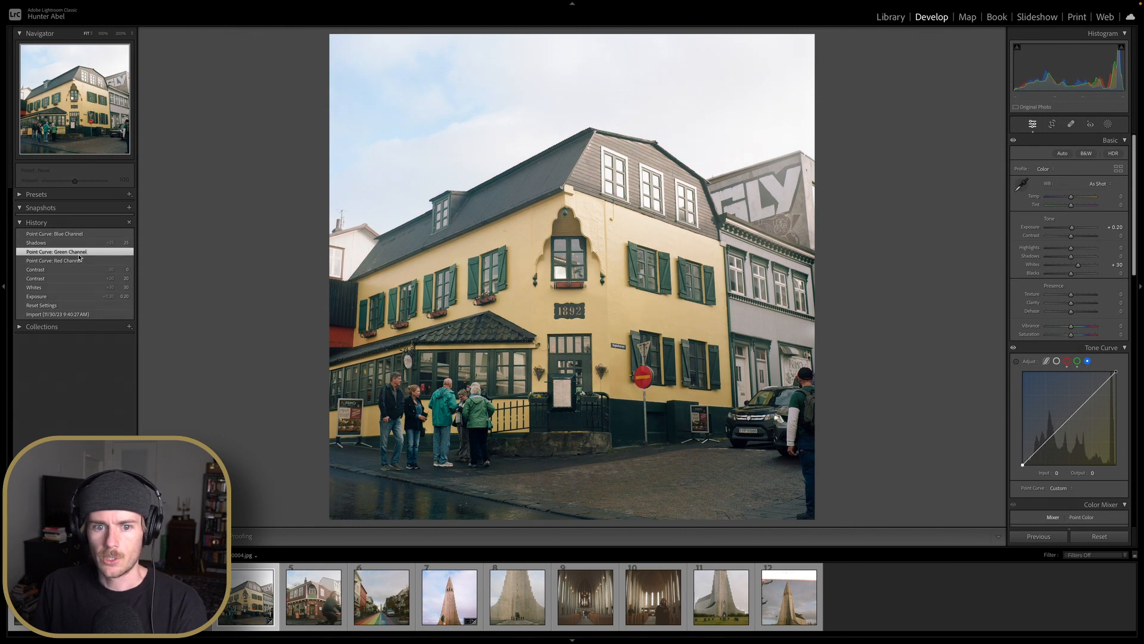
{"action": "left_click", "coordinate": [119, 234]}
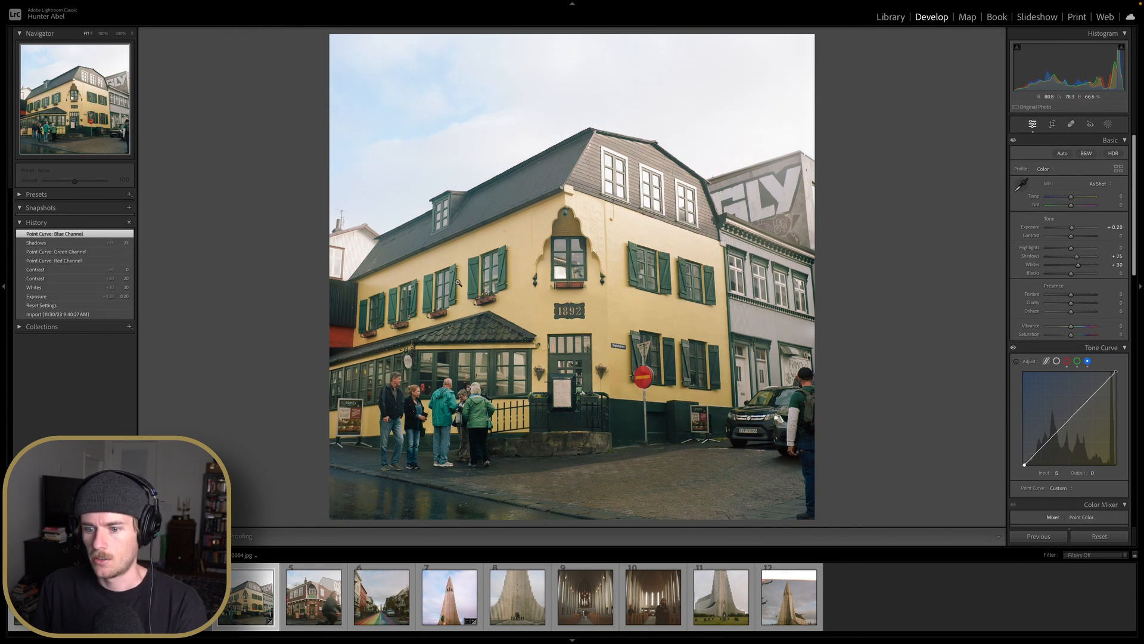
Compare the red, green and blue curve history states and zoom into the street to inspect them
{"action": "left_click", "coordinate": [132, 262]}
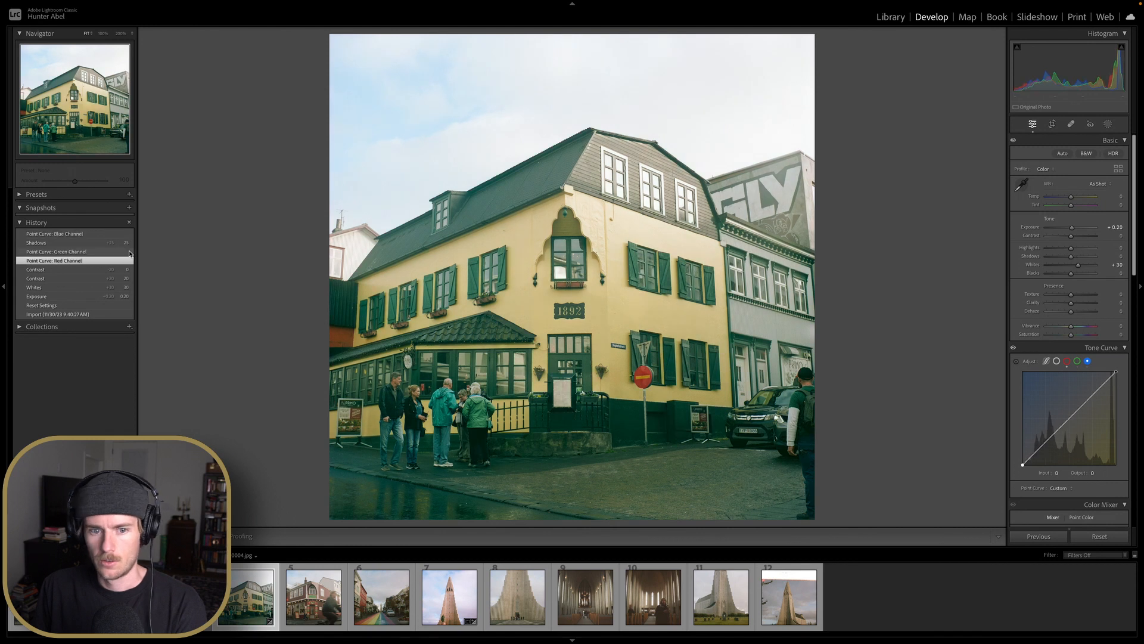
{"action": "left_click", "coordinate": [131, 252]}
{"action": "left_click", "coordinate": [128, 234]}
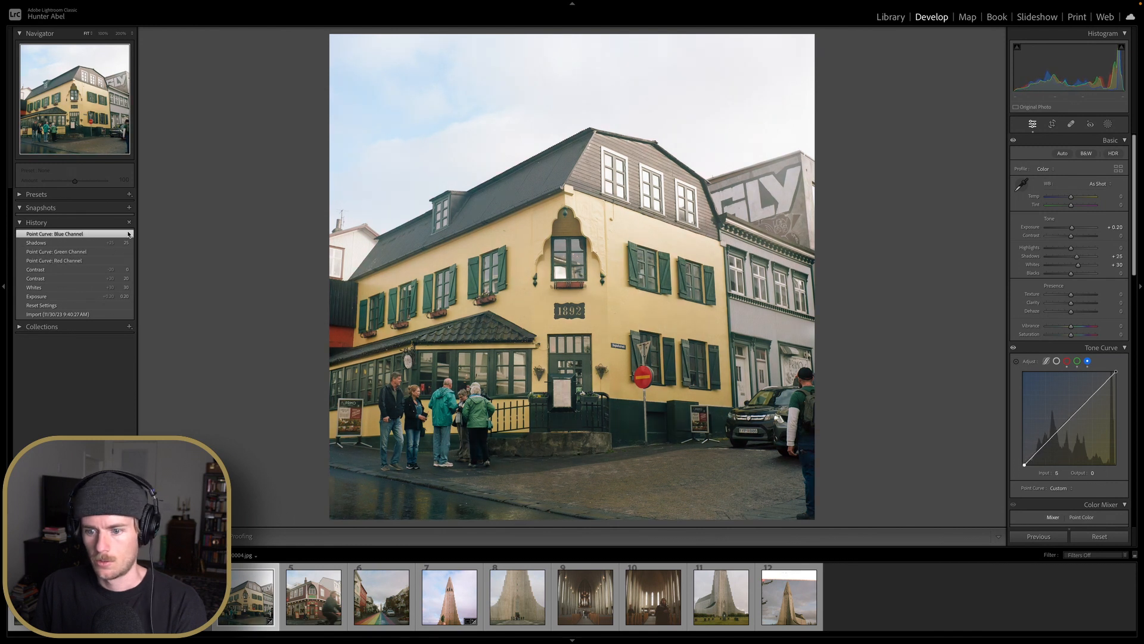
{"action": "left_click", "coordinate": [433, 429]}
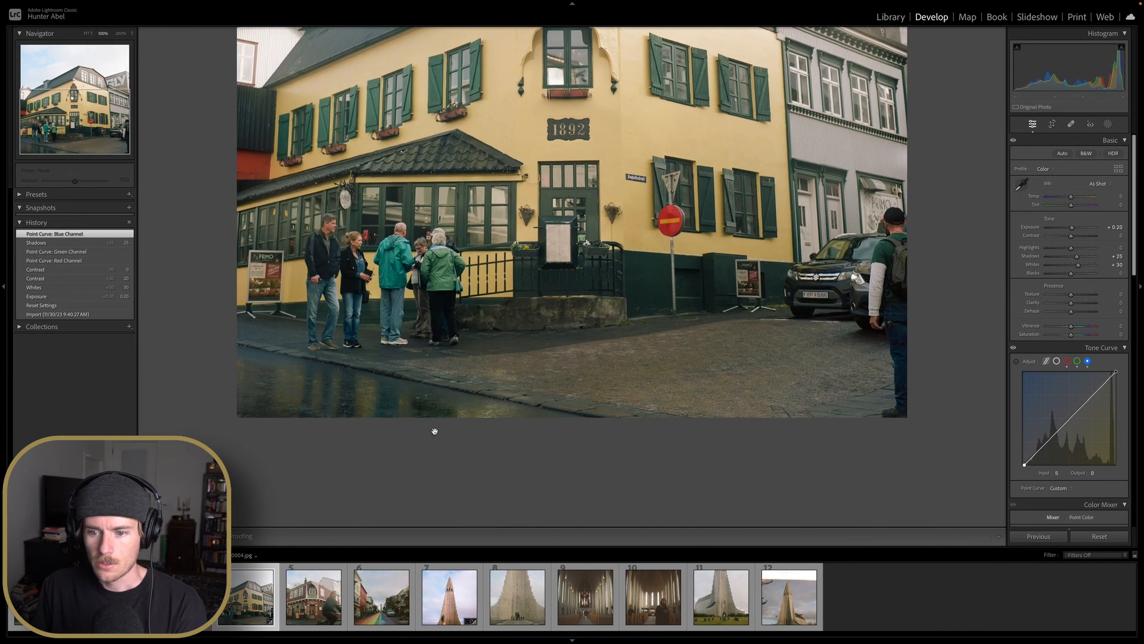
{"action": "left_click", "coordinate": [443, 384]}
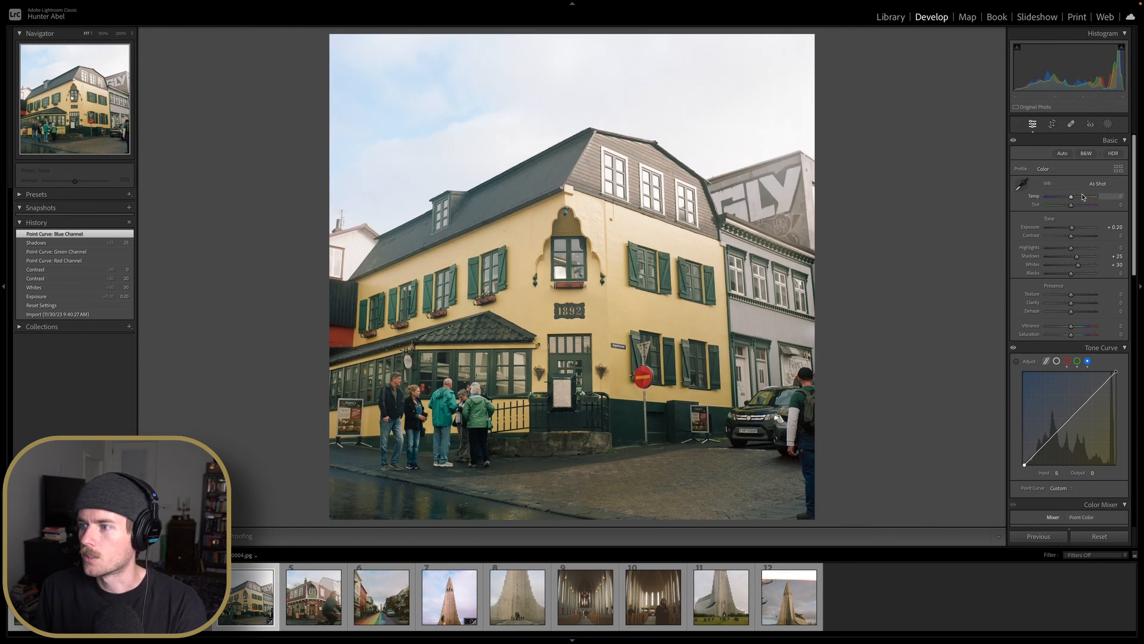
Set the white balance Temperature to +1
{"action": "scroll", "coordinate": [1081, 196], "scroll_direction": "down", "scroll_amount": 3}
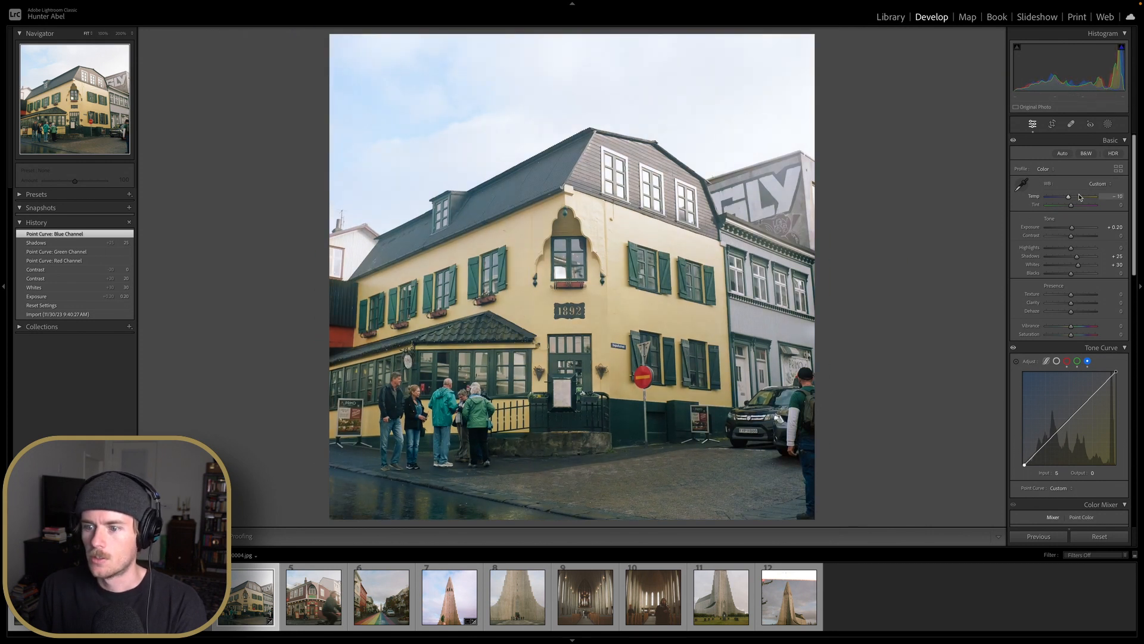
{"action": "scroll", "coordinate": [1081, 196], "scroll_direction": "up", "scroll_amount": 2}
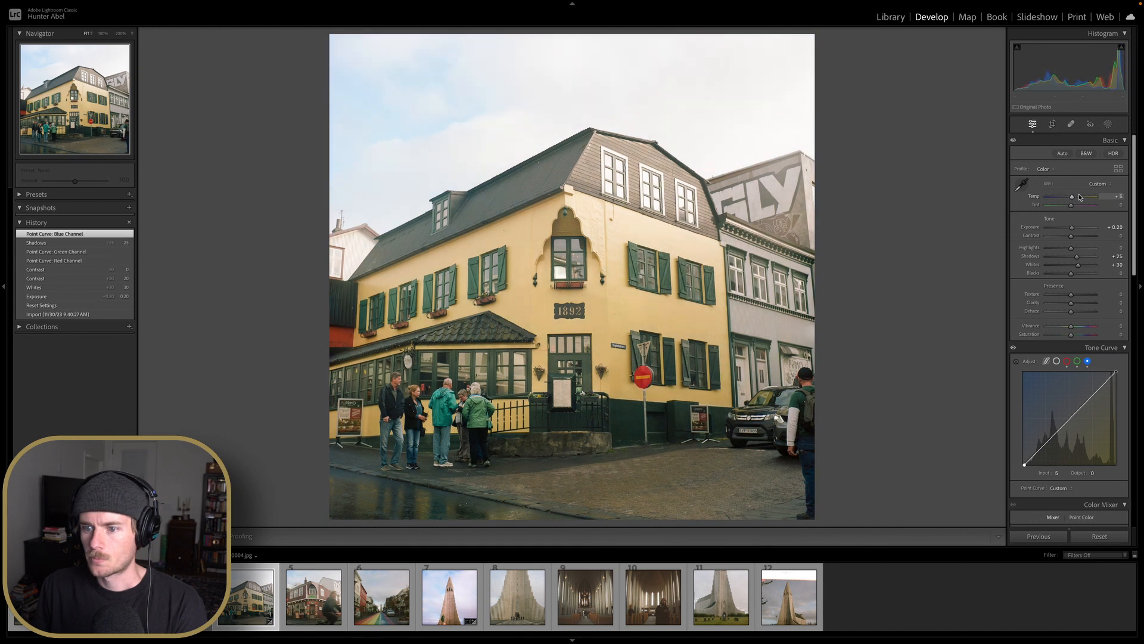
{"action": "scroll", "coordinate": [1081, 197], "scroll_direction": "down", "scroll_amount": 1}
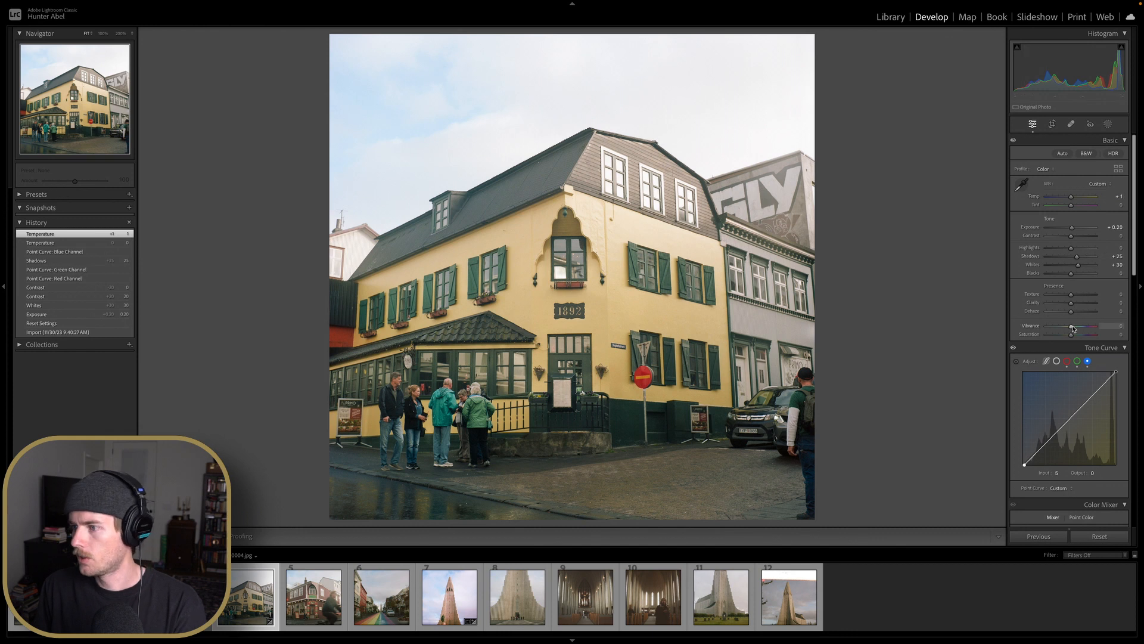
Set Clarity and Dehaze to +10, Vibrance to +20 and Saturation to +10
{"action": "scroll", "coordinate": [1074, 304], "scroll_direction": "up", "scroll_amount": 2}
{"action": "scroll", "coordinate": [1074, 311], "scroll_direction": "up", "scroll_amount": 2}
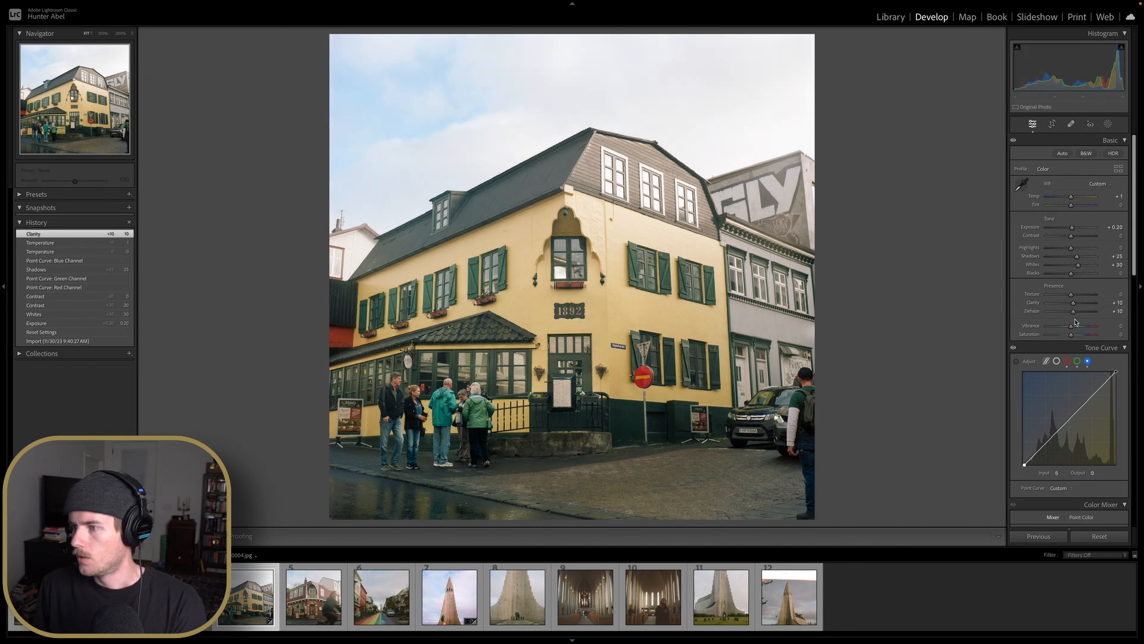
{"action": "scroll", "coordinate": [1071, 326], "scroll_direction": "up", "scroll_amount": 1}
{"action": "scroll", "coordinate": [1072, 326], "scroll_direction": "up", "scroll_amount": 3}
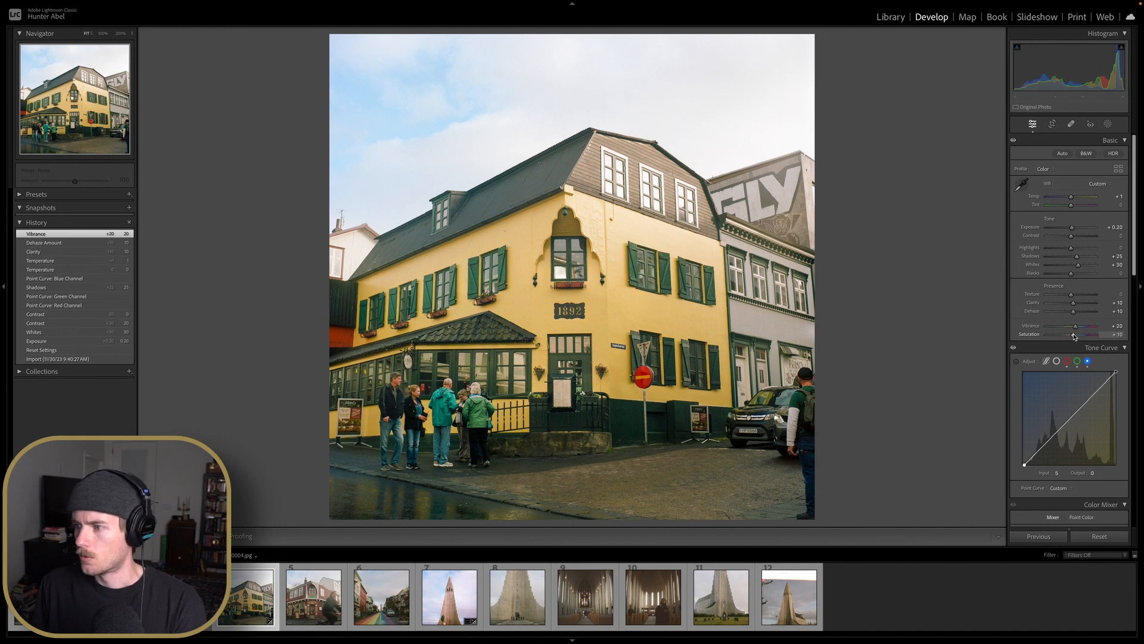
{"action": "scroll", "coordinate": [1067, 333], "scroll_direction": "down", "scroll_amount": 5}
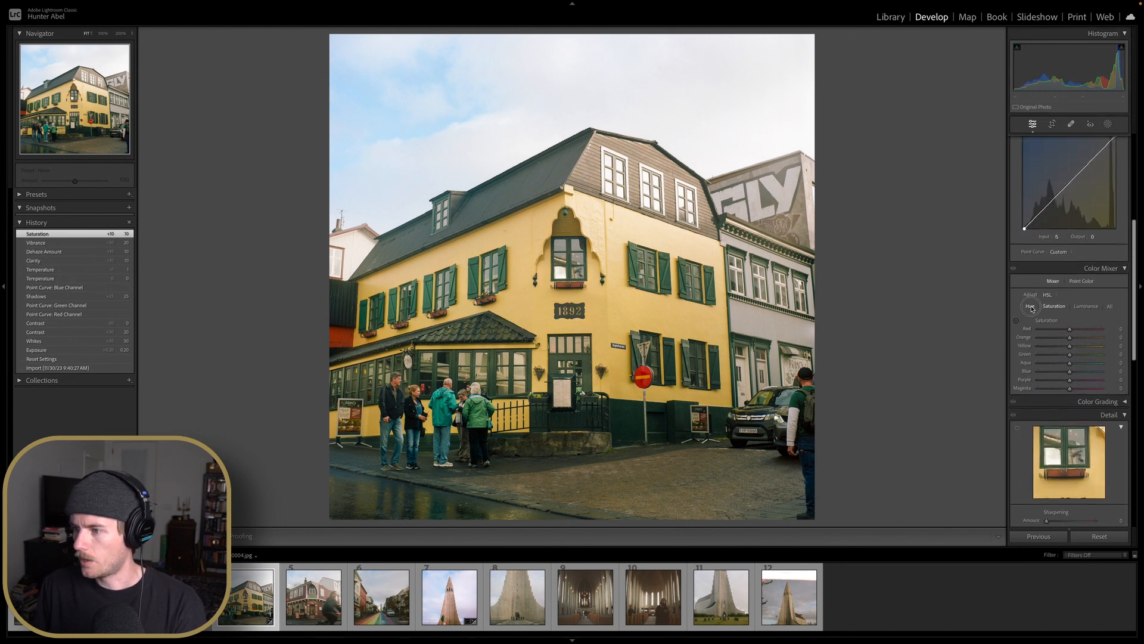
In the colour mixer hue controls, shift the orange and yellow hues to -10 each
{"action": "left_click", "coordinate": [1030, 306]}
{"action": "mouse_move", "coordinate": [1069, 337]}
{"action": "left_mouse_down"}
{"action": "mouse_move", "coordinate": [1048, 340]}
{"action": "mouse_move", "coordinate": [1055, 351]}
{"action": "left_mouse_up"}
{"action": "double_click", "coordinate": [1048, 340]}
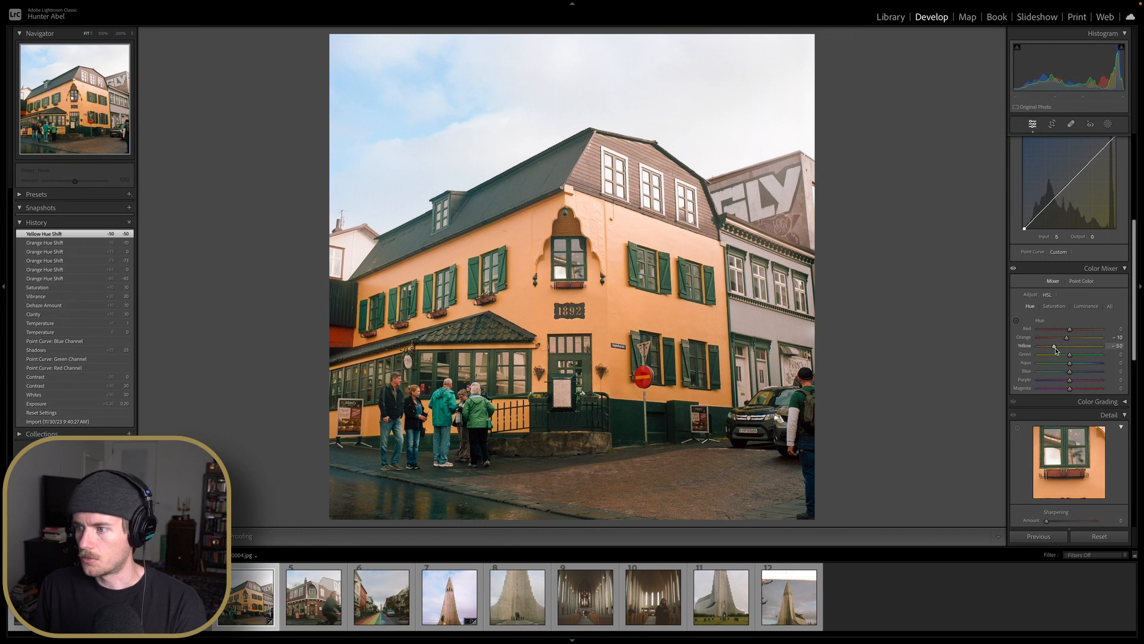
{"action": "double_click", "coordinate": [1055, 348]}
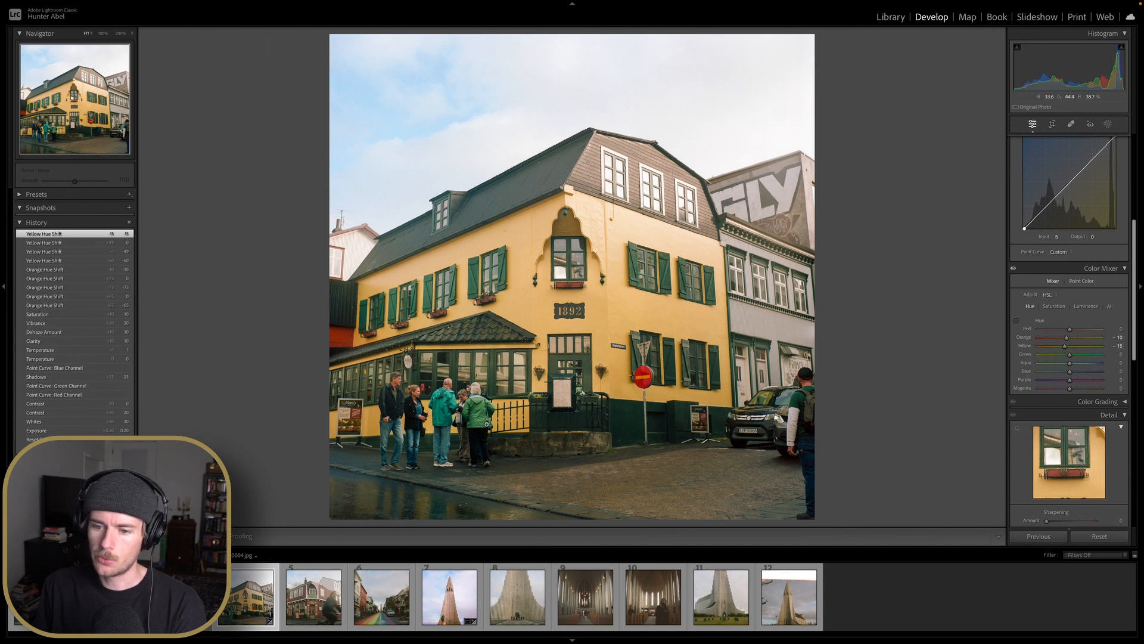
Zoom into the building and readjust the orange and yellow hue sliders
{"action": "left_click", "coordinate": [422, 389]}
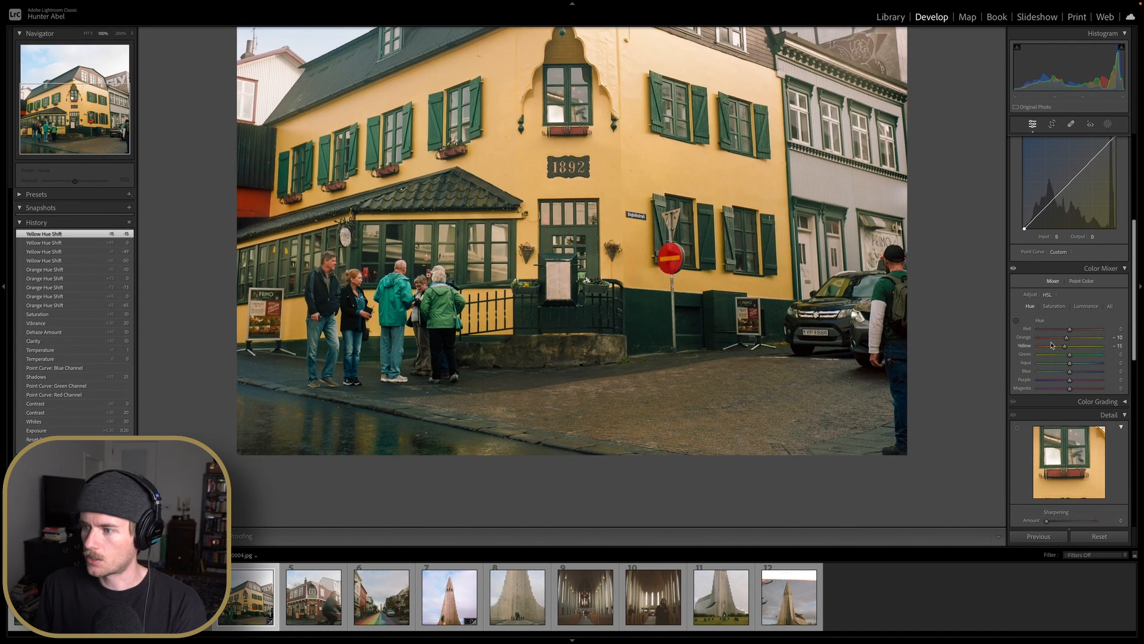
{"action": "left_click_drag", "start_coordinate": [1067, 337], "coordinate": [1098, 339]}
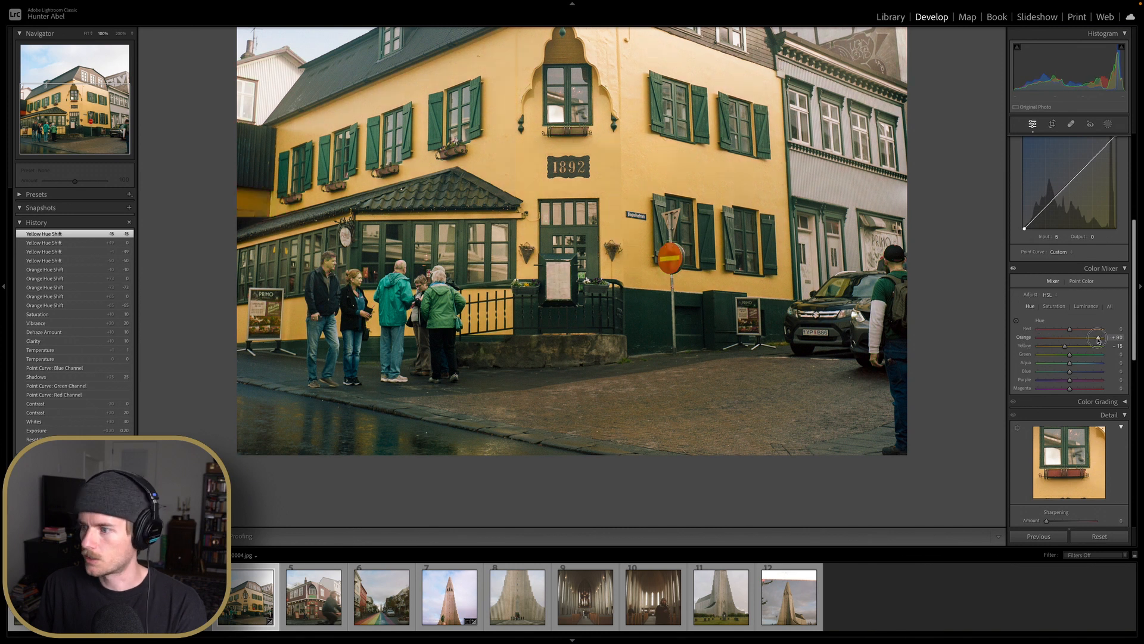
{"action": "double_click", "coordinate": [1099, 339]}
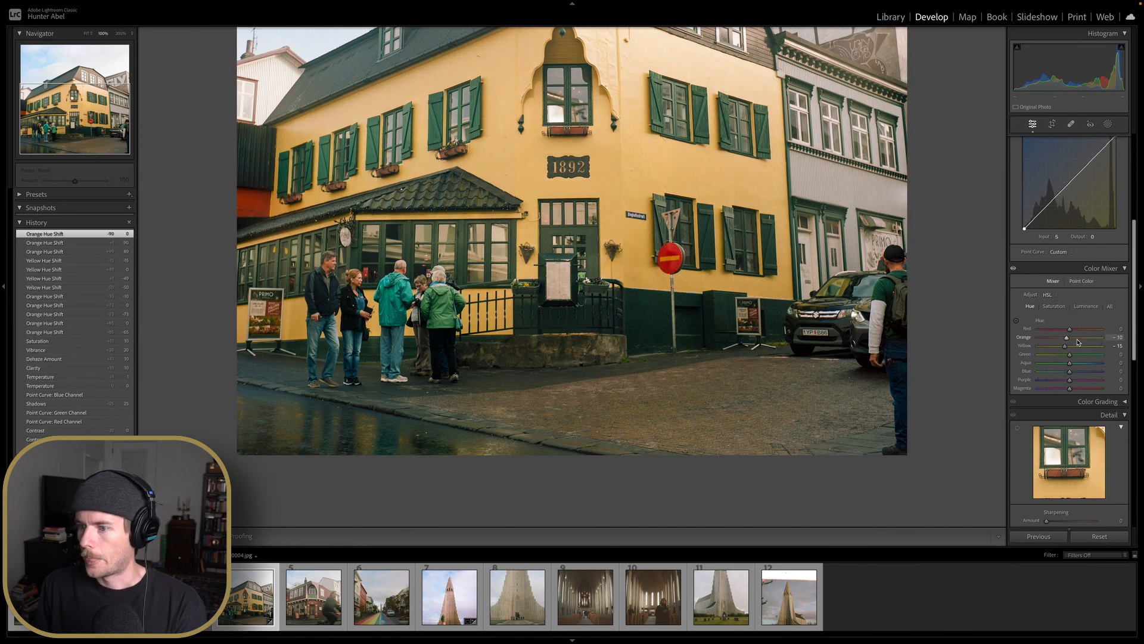
{"action": "left_click_drag", "start_coordinate": [1065, 348], "coordinate": [1056, 350]}
{"action": "double_click", "coordinate": [1056, 350]}
{"action": "key", "text": "Down"}
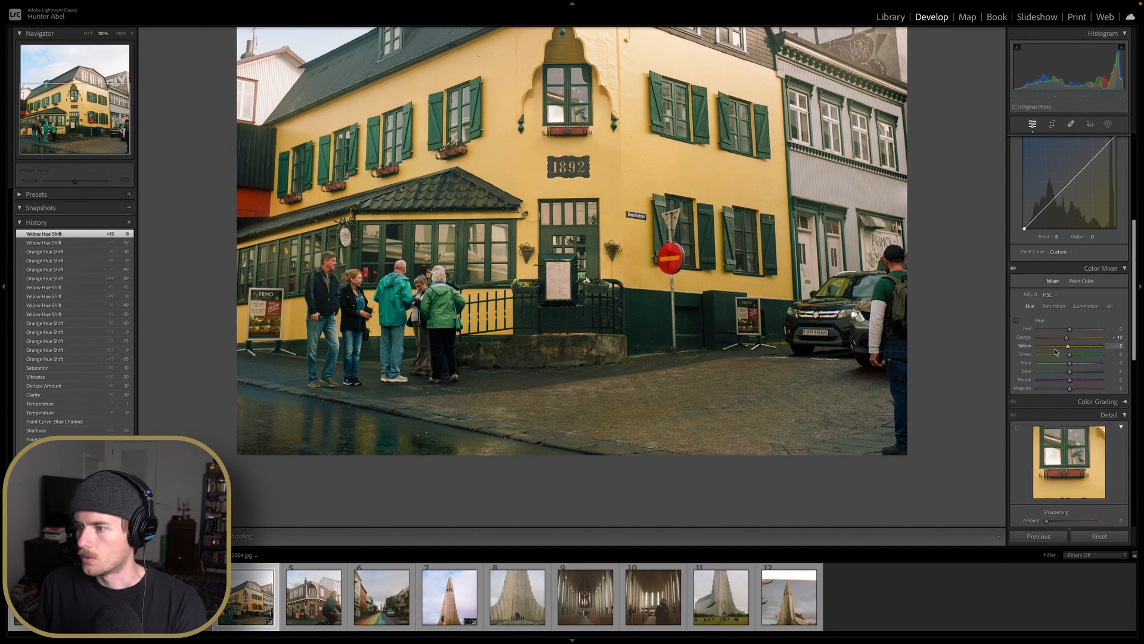
Raise the orange and yellow luminance to +15 each
{"action": "left_click", "coordinate": [1086, 306]}
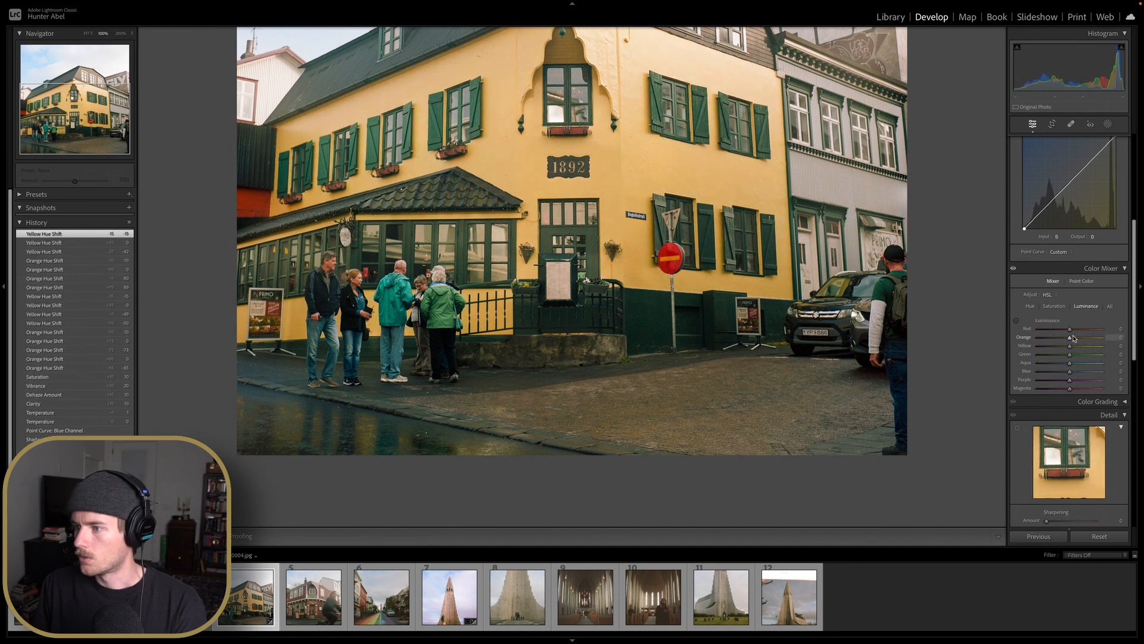
{"action": "left_click_drag", "start_coordinate": [1074, 339], "coordinate": [1076, 340]}
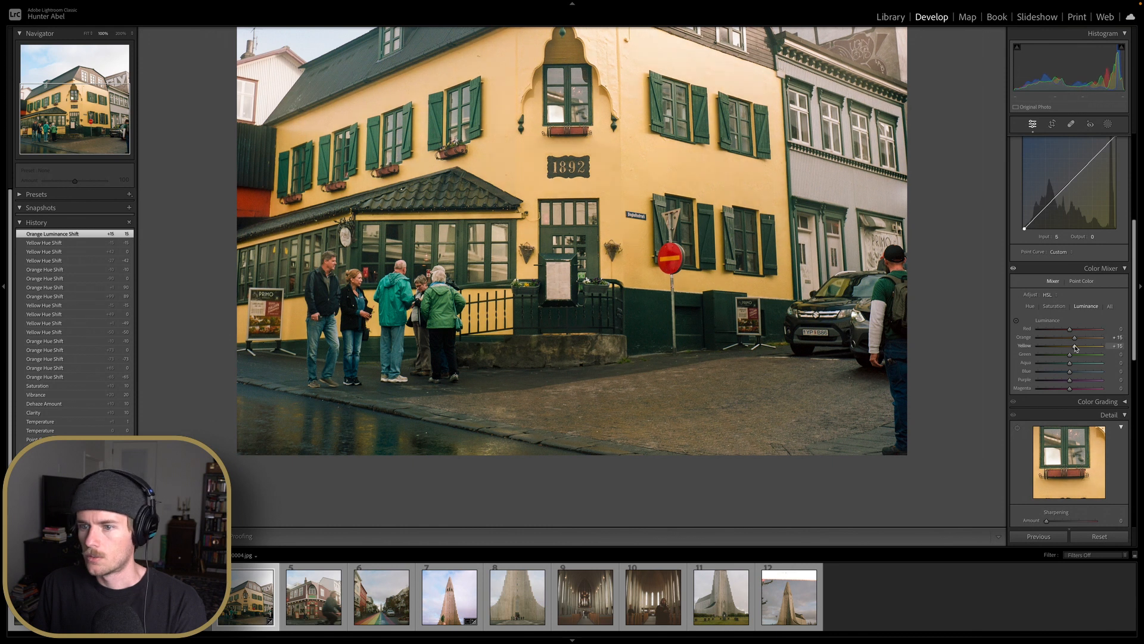
{"action": "left_click_drag", "start_coordinate": [1076, 348], "coordinate": [1075, 347]}
Toggle the colour mixer adjustments on and off repeatedly to compare the building before and after
{"action": "left_click", "coordinate": [554, 398]}
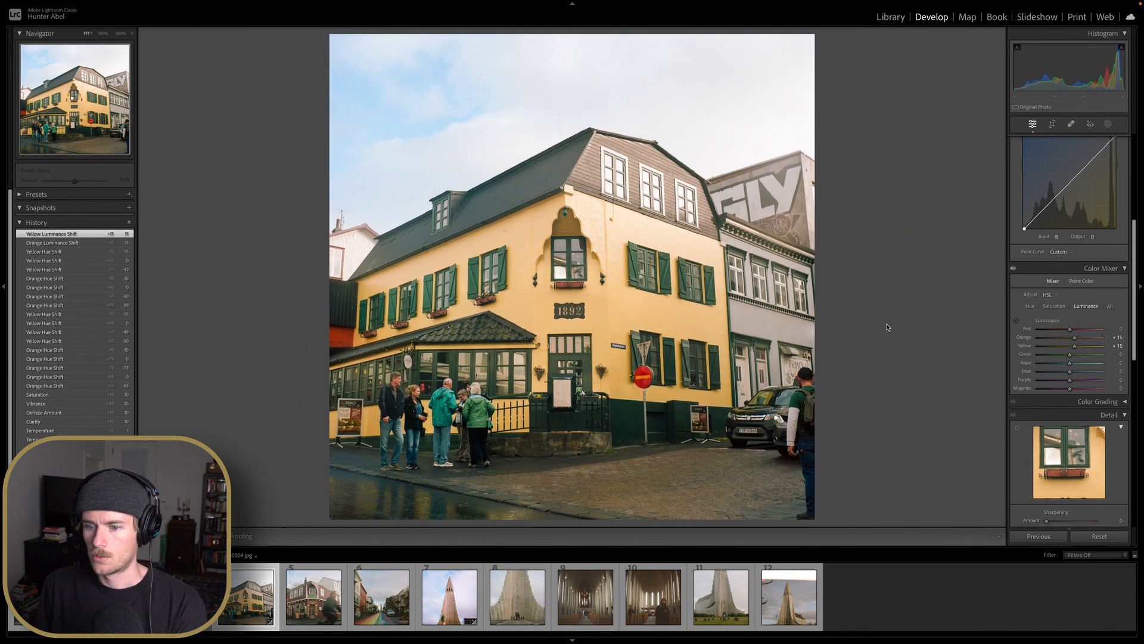
{"action": "left_click", "coordinate": [405, 391]}
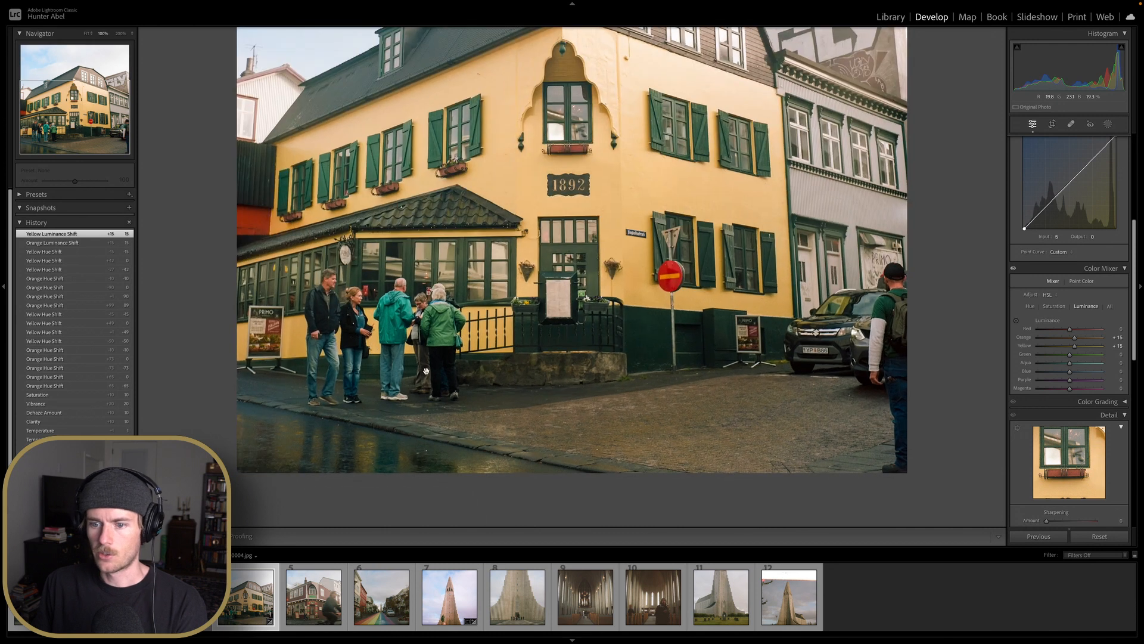
{"action": "left_click", "coordinate": [1014, 269]}
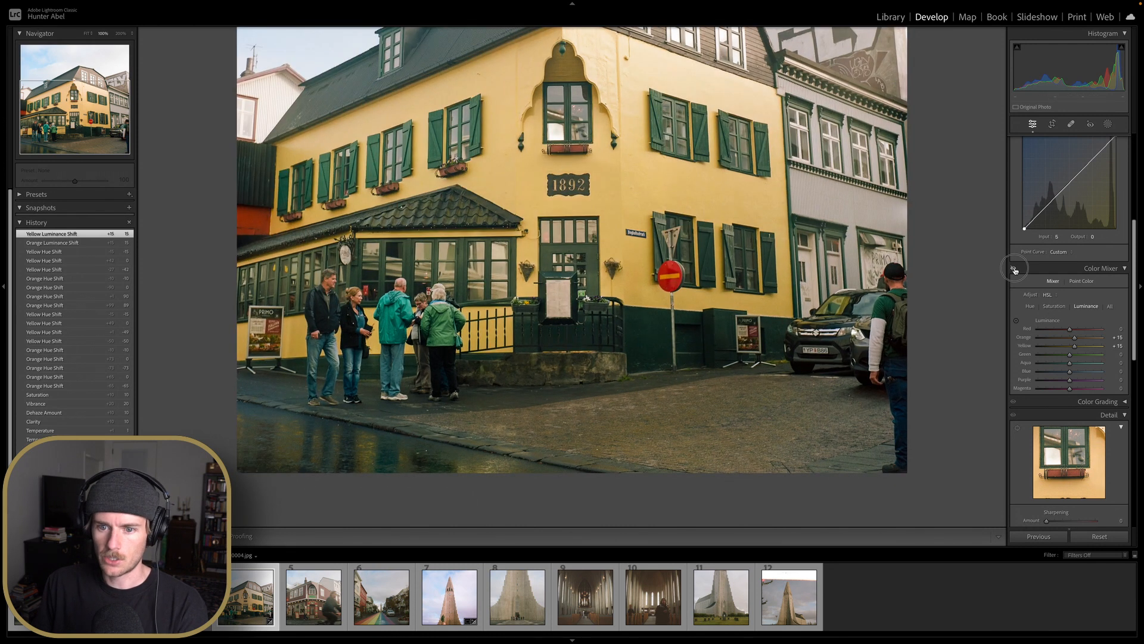
{"action": "left_click", "coordinate": [1013, 269]}
{"action": "left_click", "coordinate": [1013, 269]}
{"action": "left_click", "coordinate": [1014, 268]}
{"action": "left_click", "coordinate": [1013, 269]}
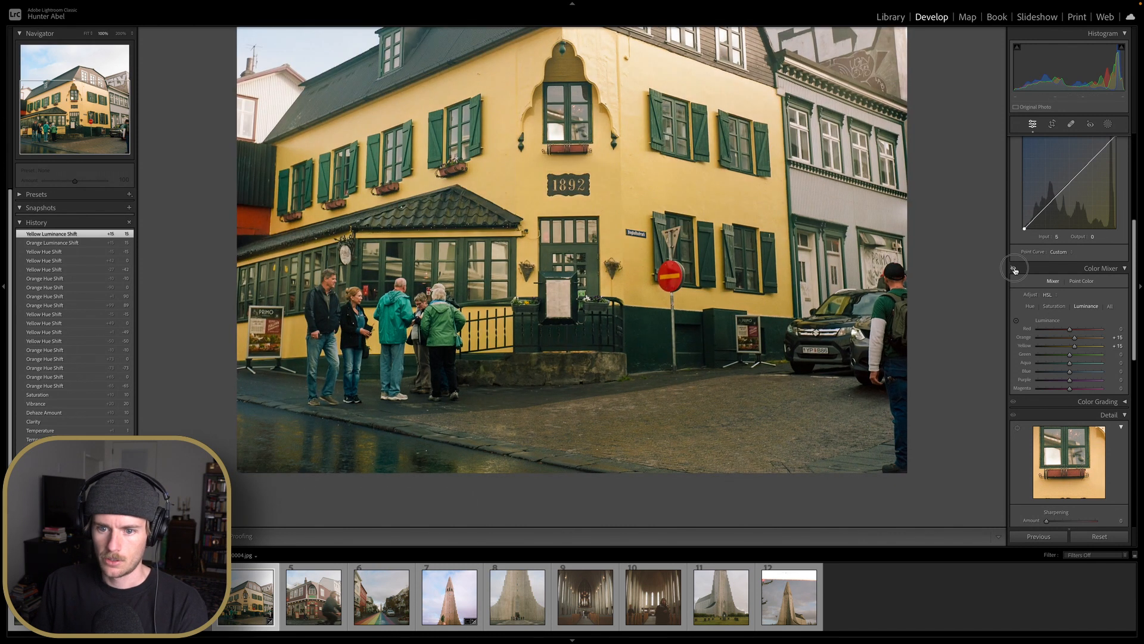
{"action": "left_click", "coordinate": [1014, 269]}
{"action": "left_click", "coordinate": [1014, 269]}
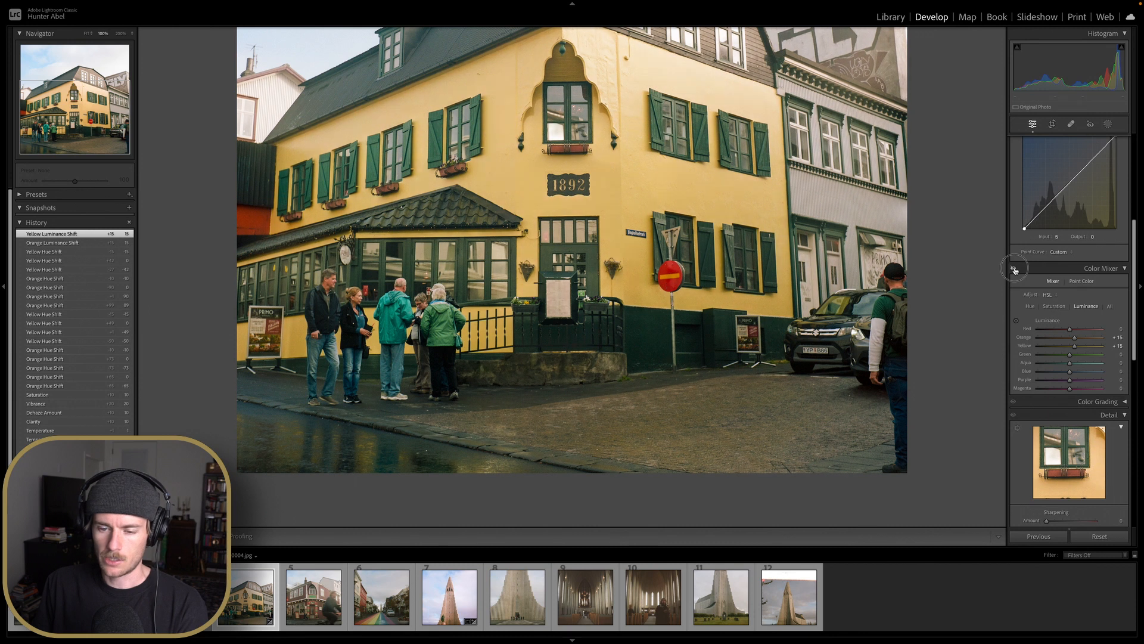
{"action": "left_click", "coordinate": [1014, 269]}
{"action": "left_click", "coordinate": [1014, 269]}
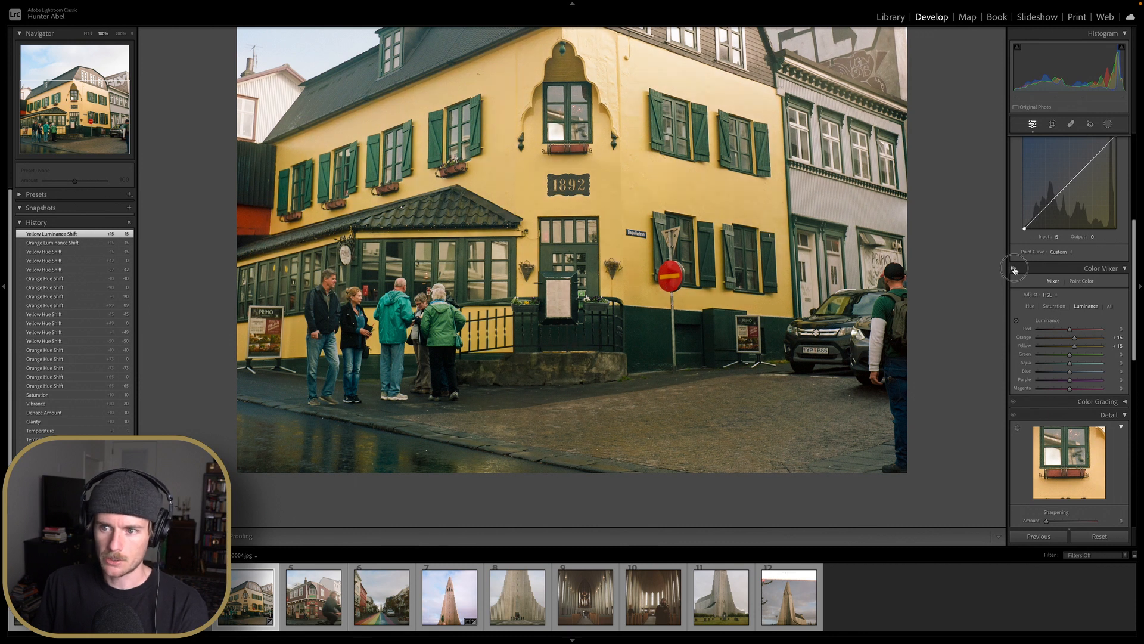
{"action": "left_click", "coordinate": [1014, 269]}
{"action": "left_click", "coordinate": [669, 269]}
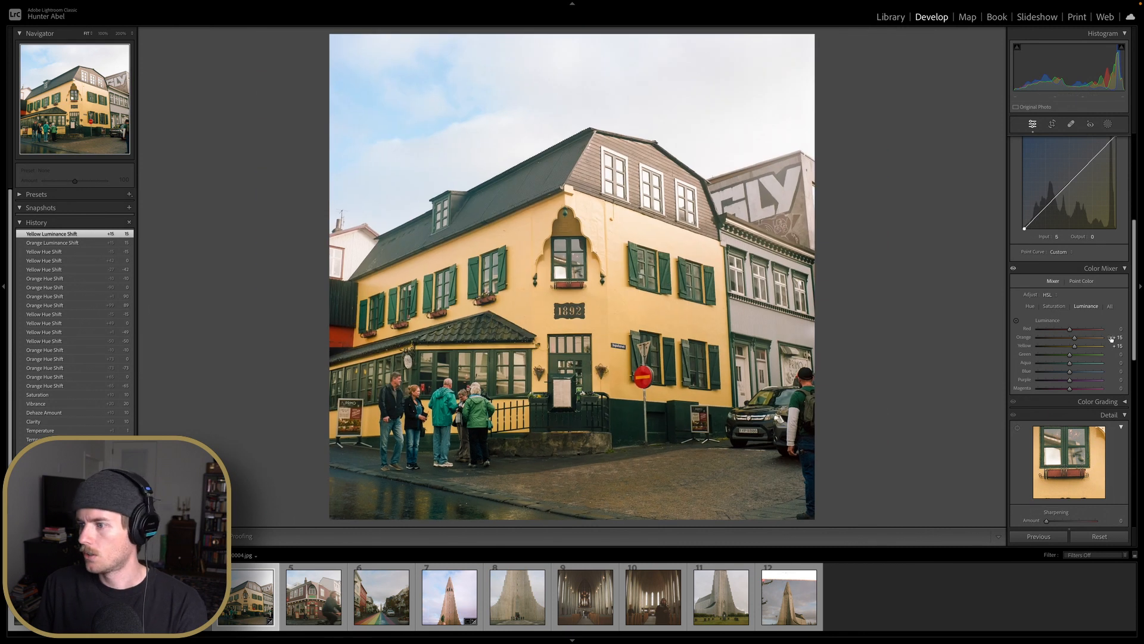
Test a darker blue luminance, reset it, and shift the blue hue to -10
{"action": "left_click_drag", "start_coordinate": [1070, 373], "coordinate": [1048, 374]}
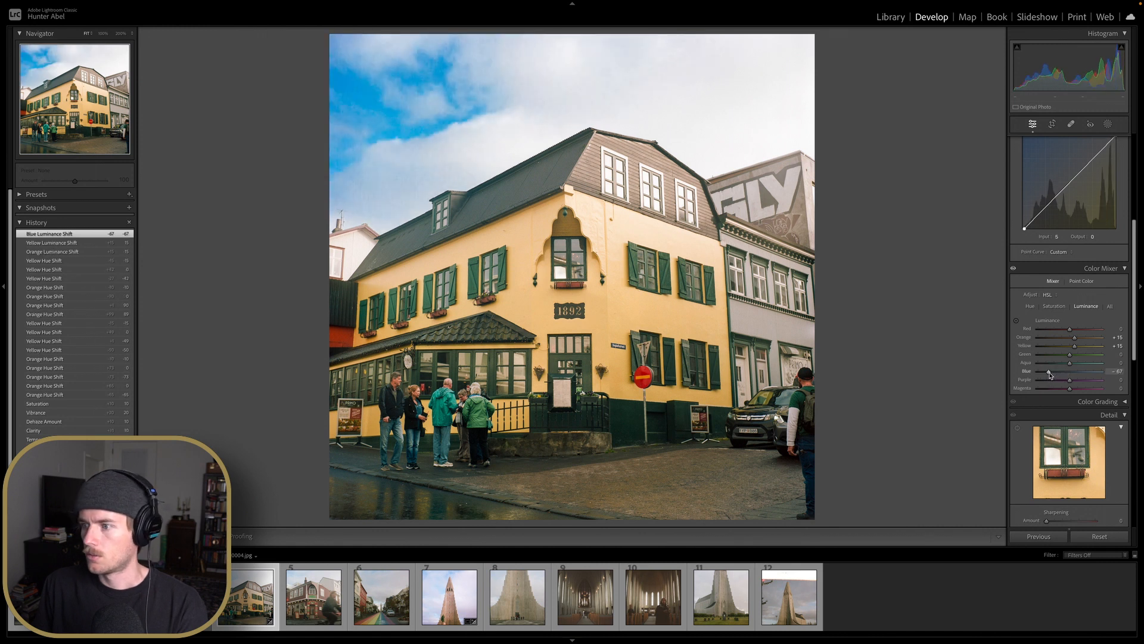
{"action": "double_click", "coordinate": [1049, 374]}
{"action": "left_click", "coordinate": [1032, 307]}
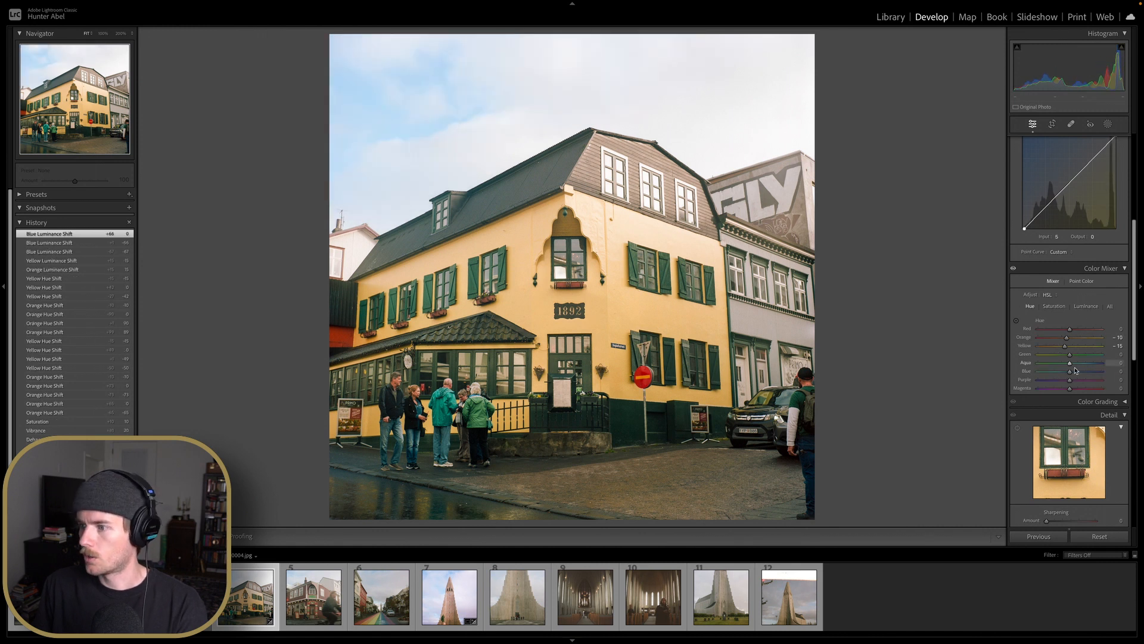
{"action": "left_click_drag", "start_coordinate": [1070, 371], "coordinate": [1060, 377]}
{"action": "double_click", "coordinate": [1060, 376]}
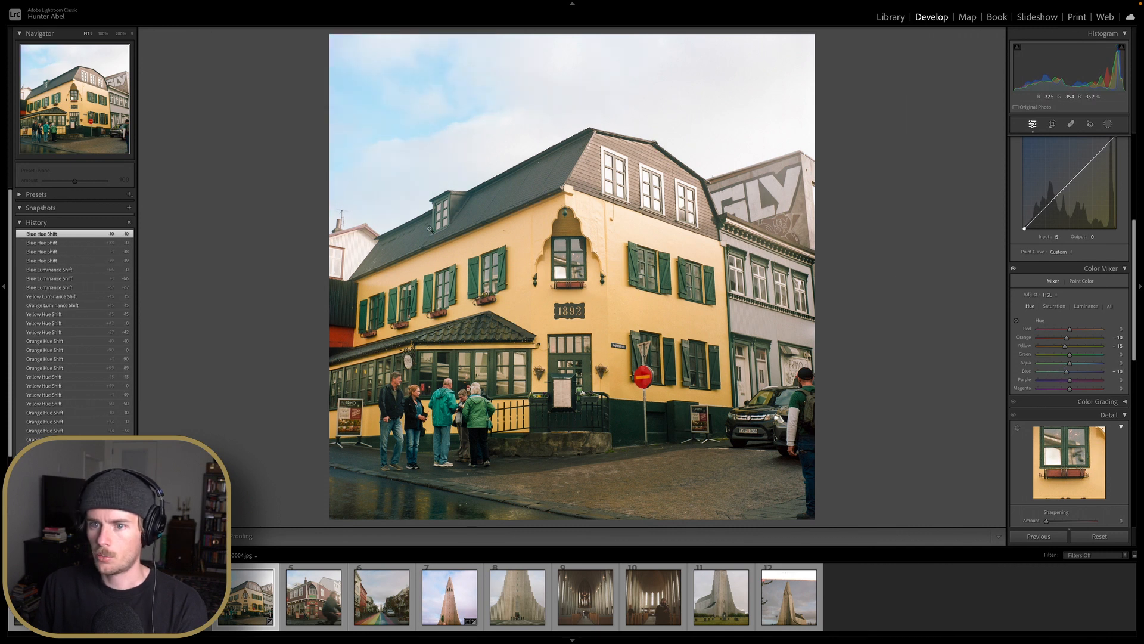
Try lowering the blue luminance again and reset it
{"action": "left_click", "coordinate": [1080, 306]}
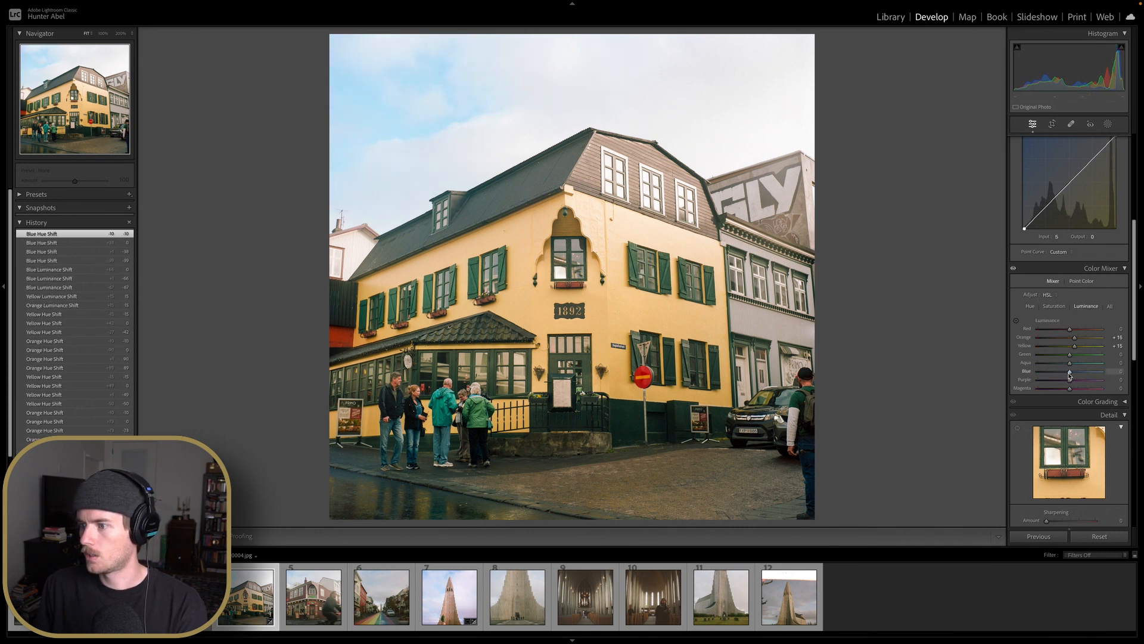
{"action": "left_click_drag", "start_coordinate": [1070, 372], "coordinate": [1059, 374]}
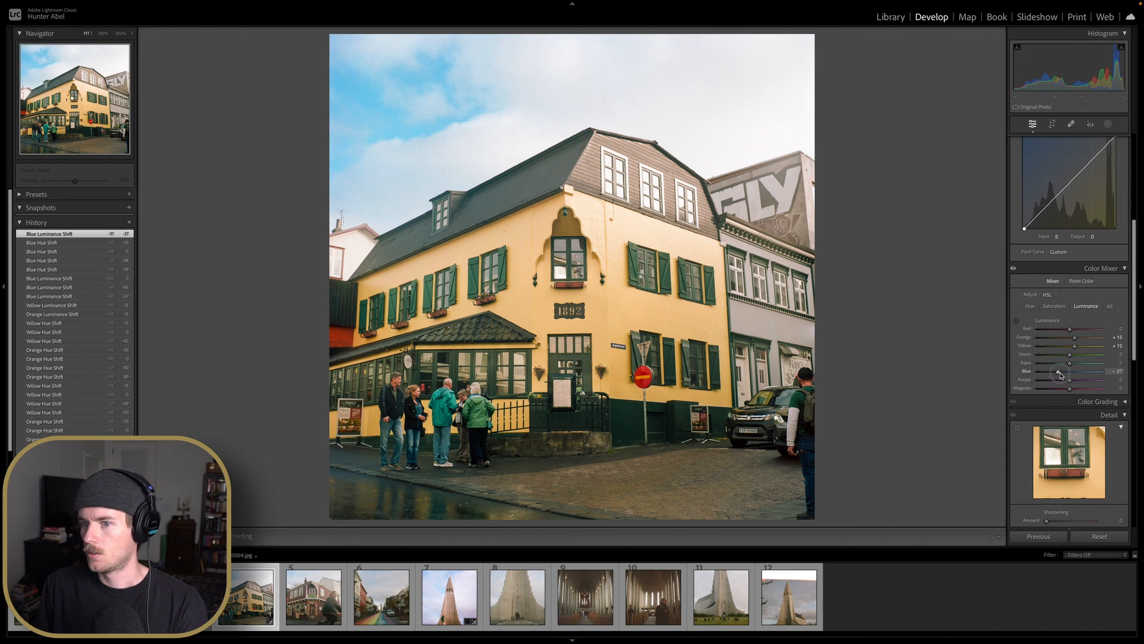
{"action": "double_click", "coordinate": [1060, 375]}
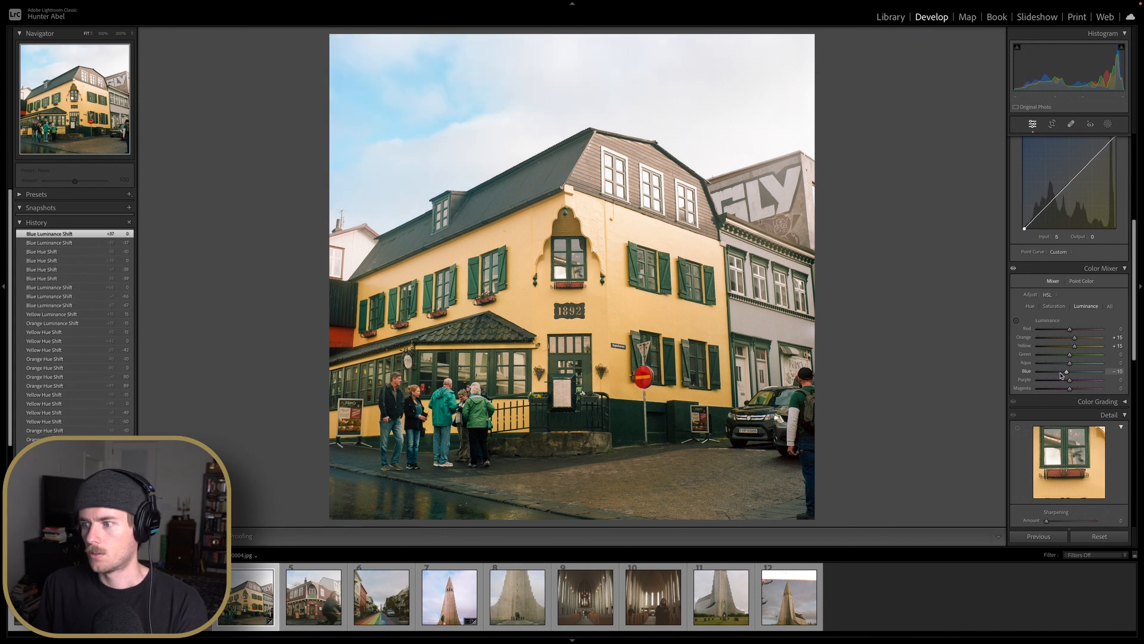
Set Highlights to -25 and nudge Contrast up one increment
{"action": "scroll", "coordinate": [1062, 375], "scroll_direction": "up", "scroll_amount": 5}
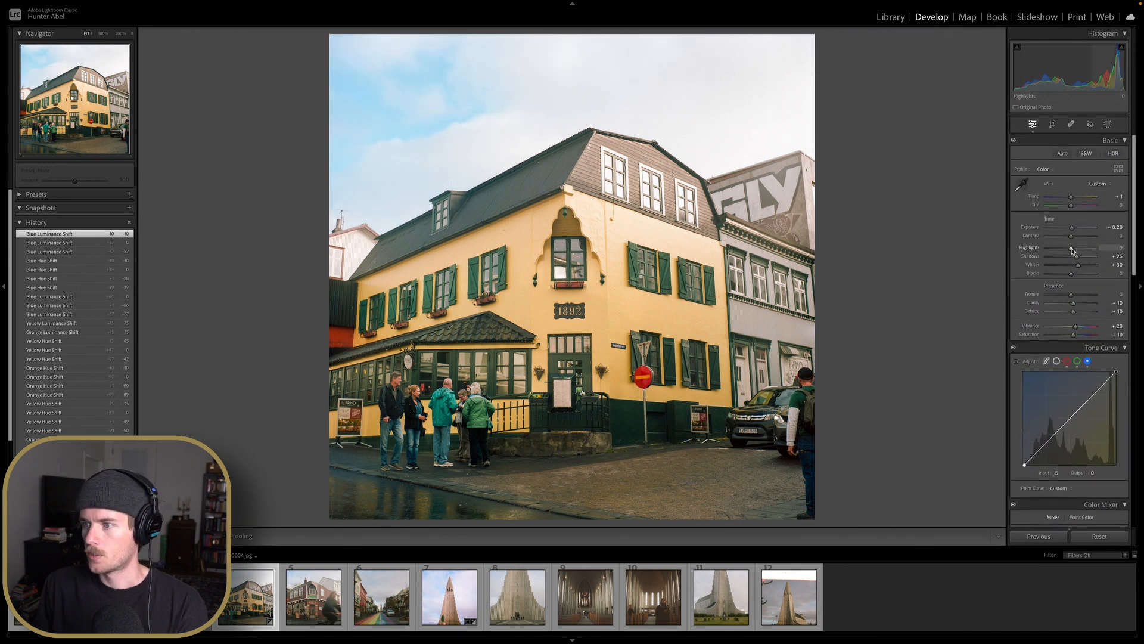
{"action": "left_click_drag", "start_coordinate": [1073, 251], "coordinate": [1044, 252]}
{"action": "double_click", "coordinate": [1047, 251]}
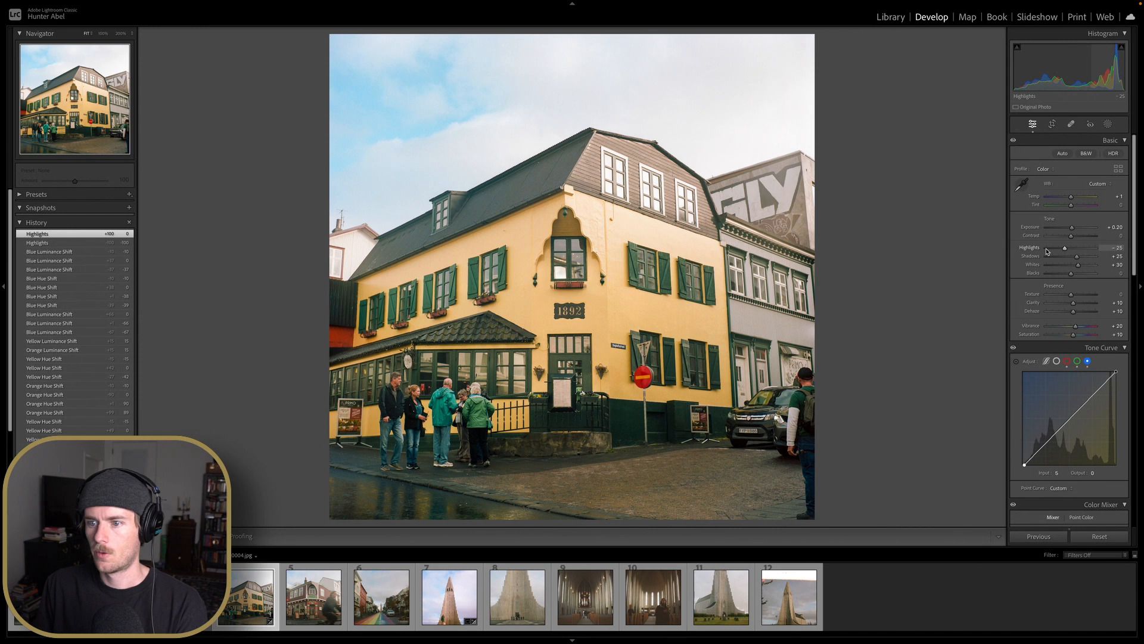
{"action": "left_click_drag", "start_coordinate": [1048, 251], "coordinate": [1047, 251]}
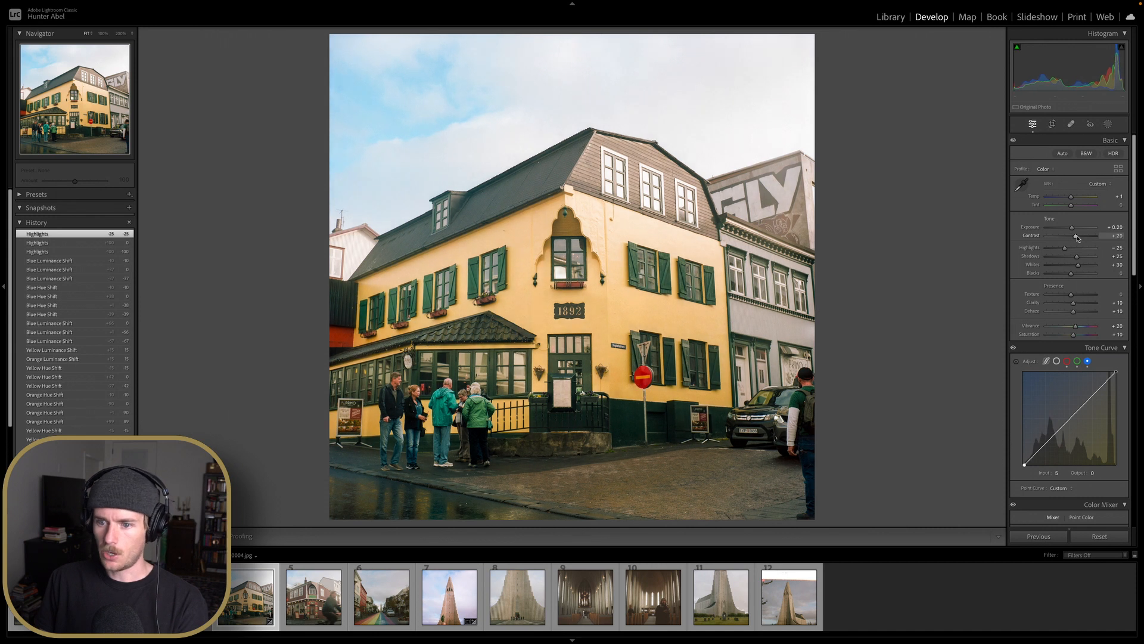
{"action": "key", "text": "Up"}
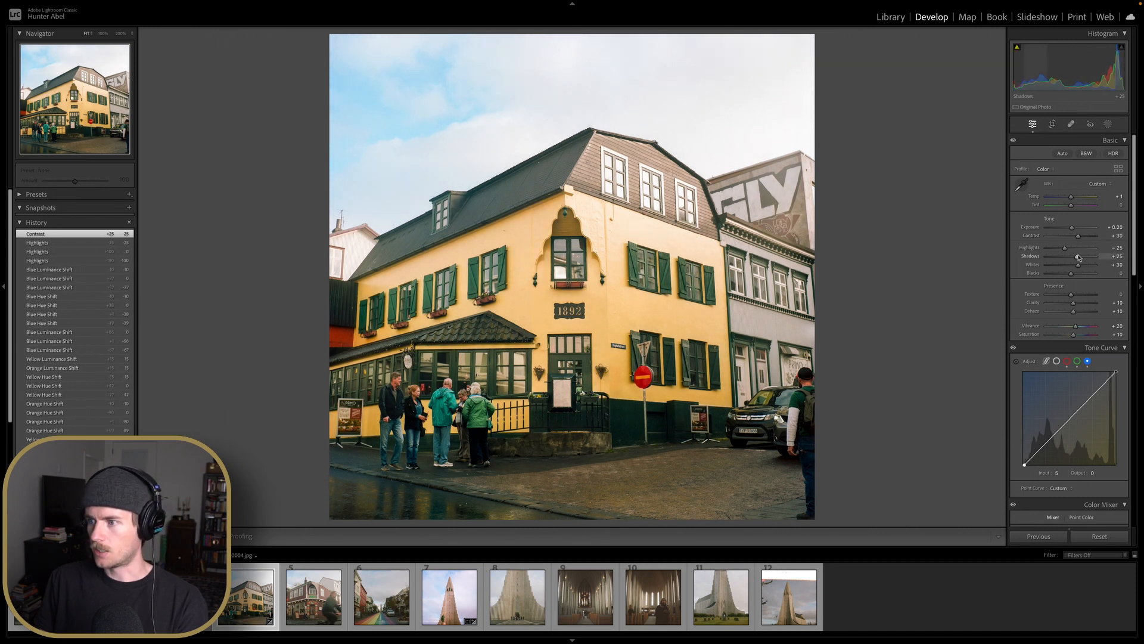
Raise Shadows to +50
{"action": "key", "text": "Up"}
{"action": "key", "text": "Up"}
{"action": "key", "text": "Up"}
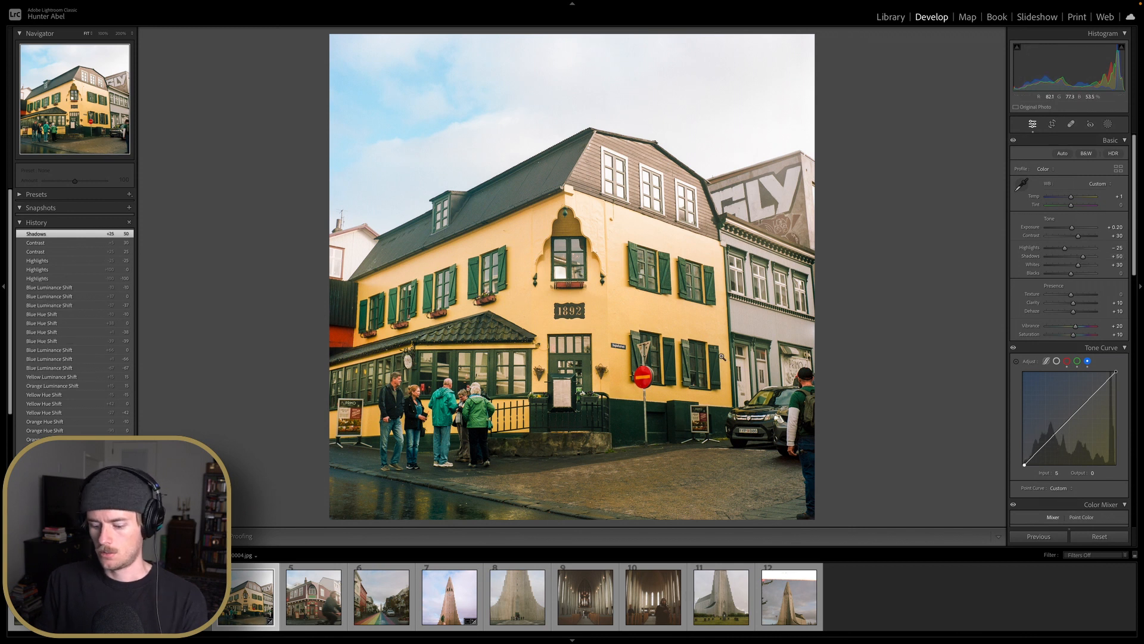
Compare the before and after views side by side, zoomed in on the people at the street corner
{"action": "key", "text": "y"}
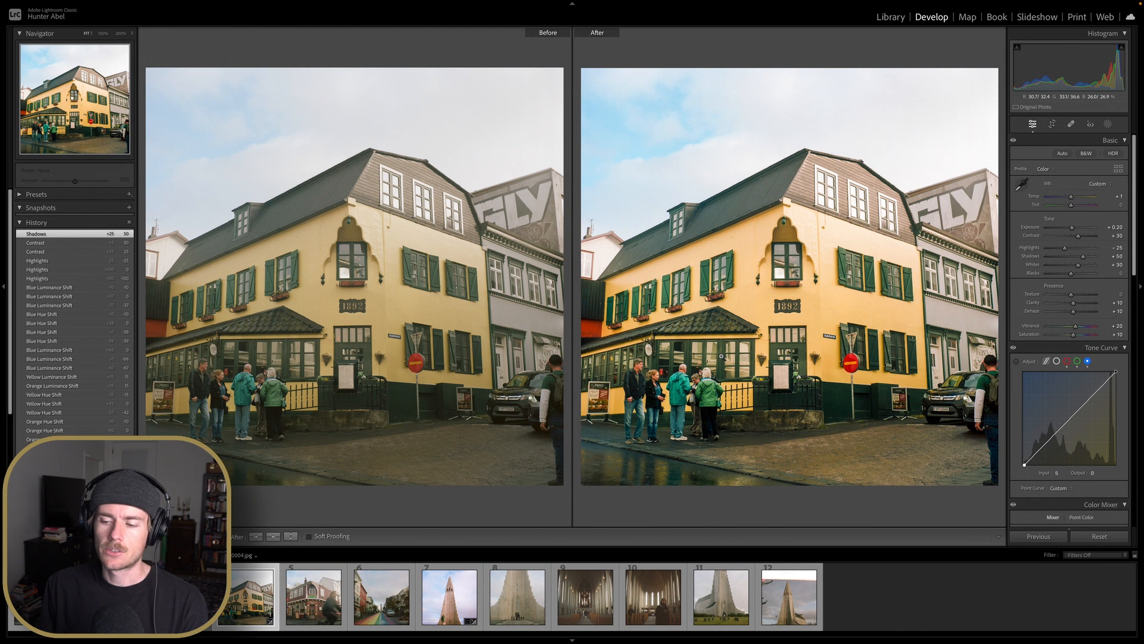
{"action": "left_click", "coordinate": [663, 384]}
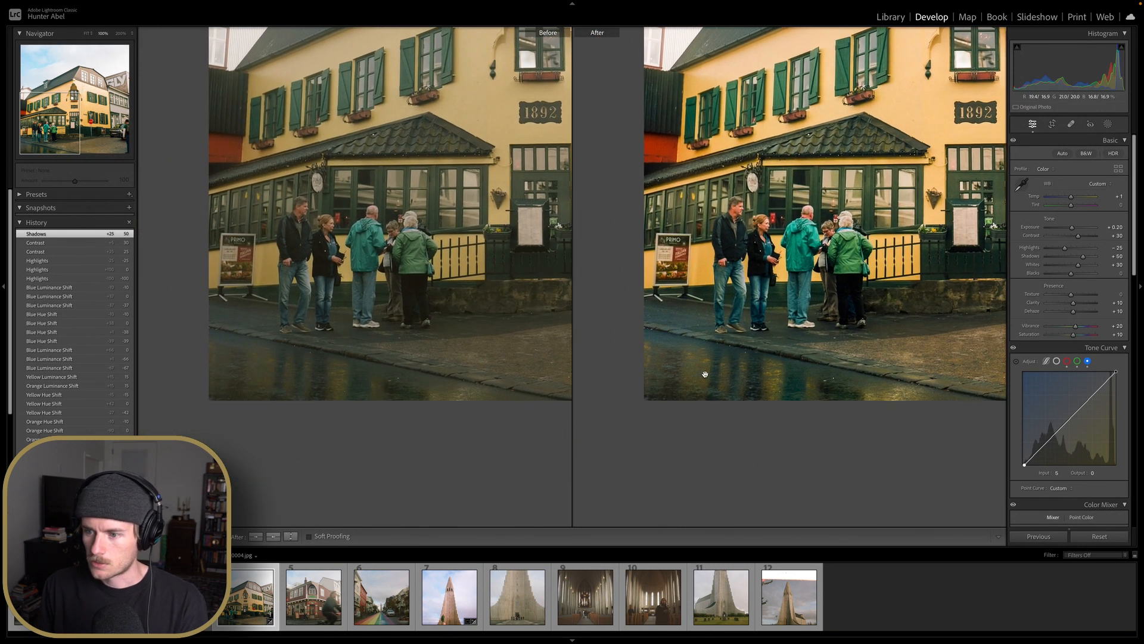
{"action": "left_click_drag", "start_coordinate": [825, 396], "coordinate": [708, 401]}
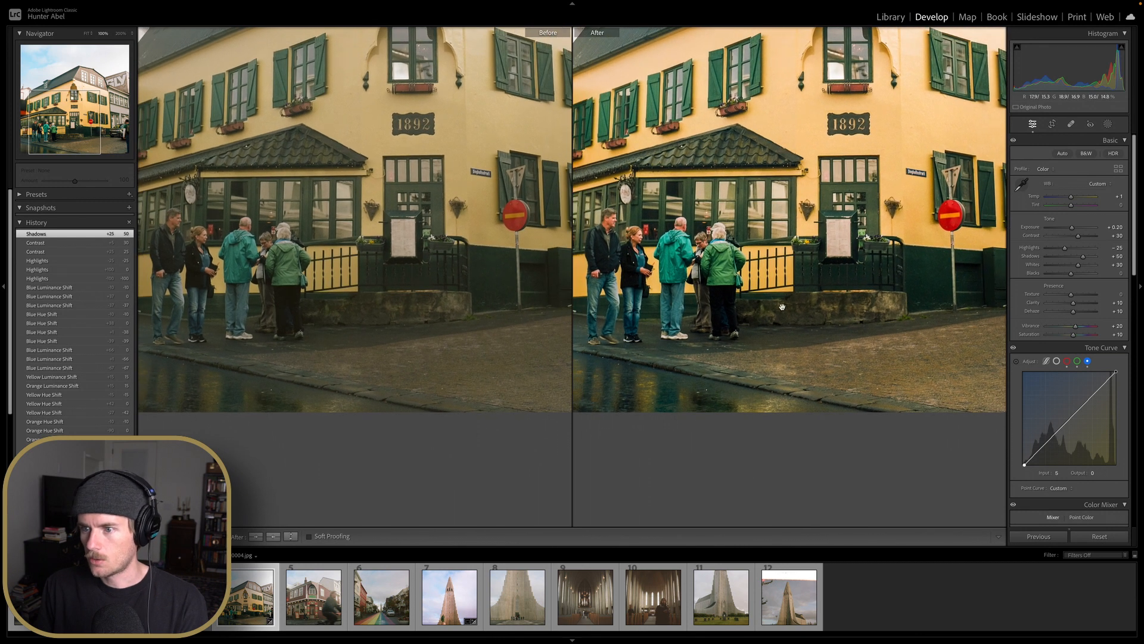
{"action": "left_click_drag", "start_coordinate": [810, 301], "coordinate": [893, 377]}
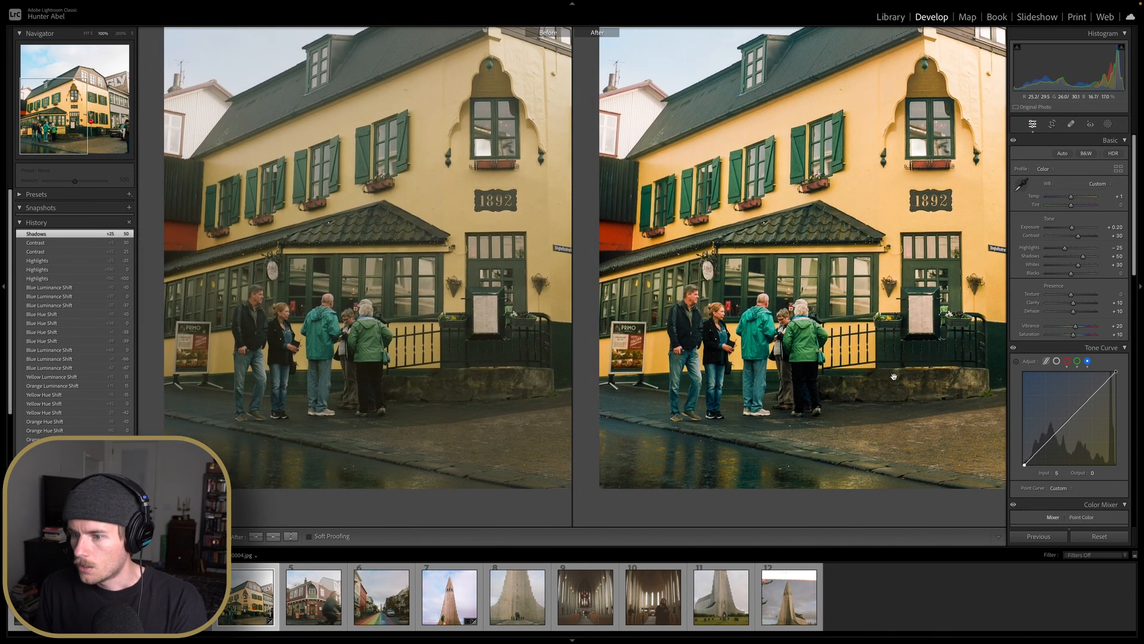
Set the white balance Tint to +17 and return to the single-image view
{"action": "double_click", "coordinate": [1077, 205]}
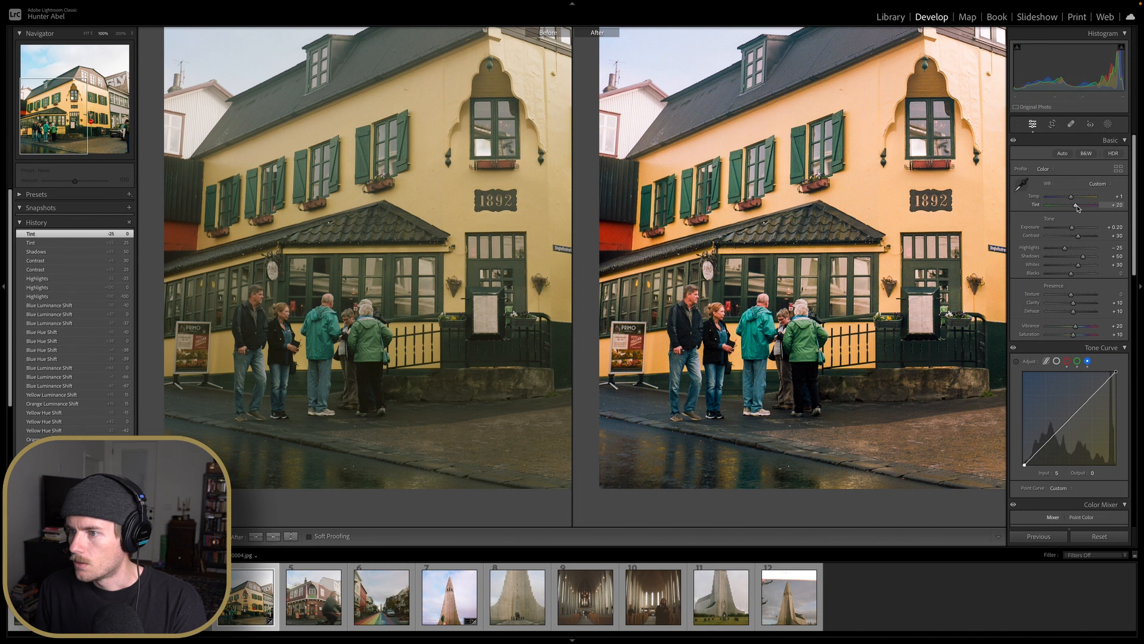
{"action": "left_click", "coordinate": [941, 245]}
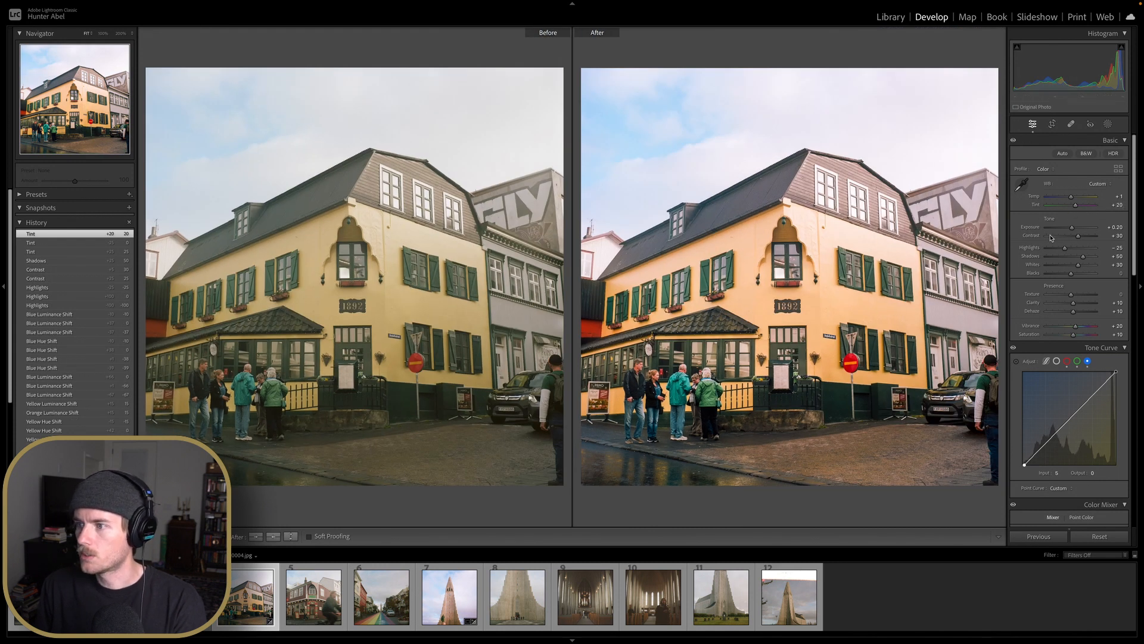
{"action": "key", "text": "y"}
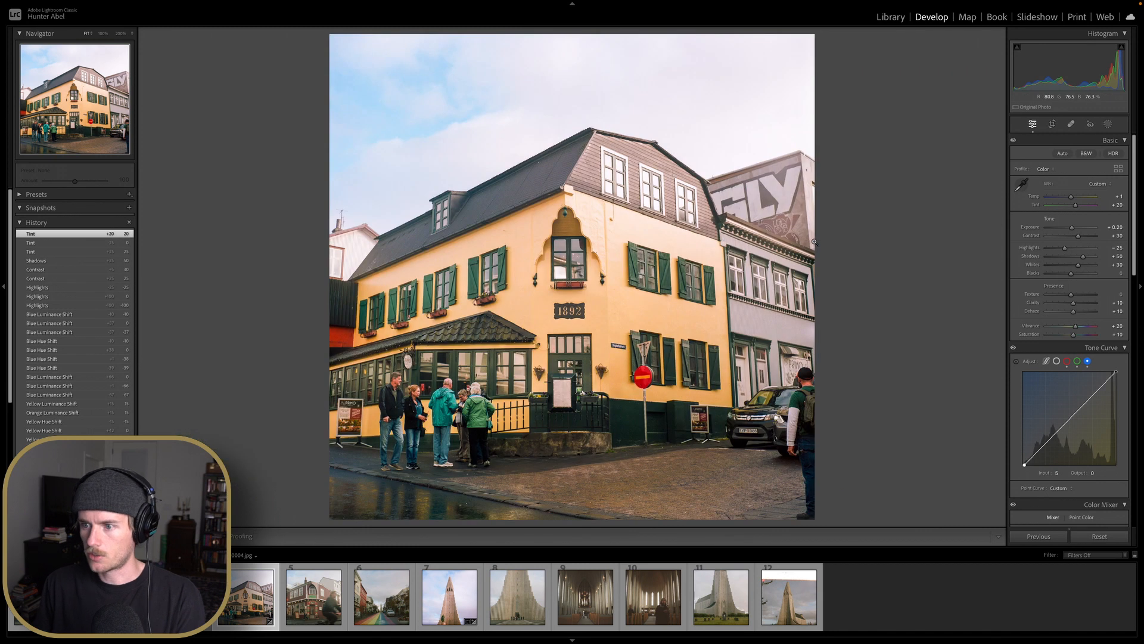
{"action": "double_click", "coordinate": [1076, 205]}
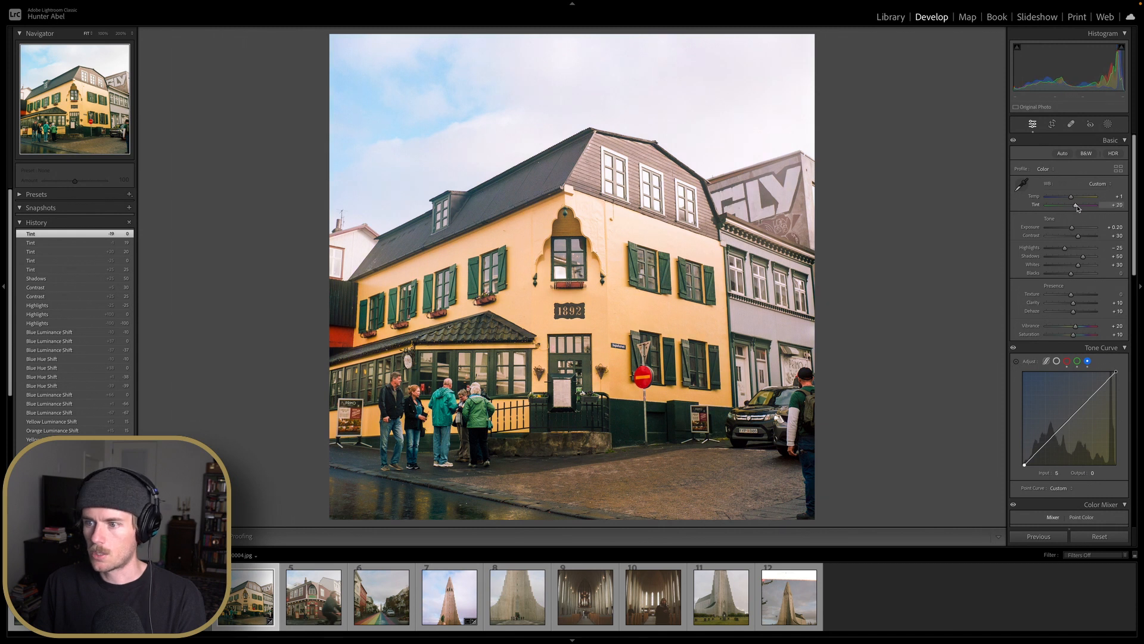
{"action": "key", "text": "Return"}
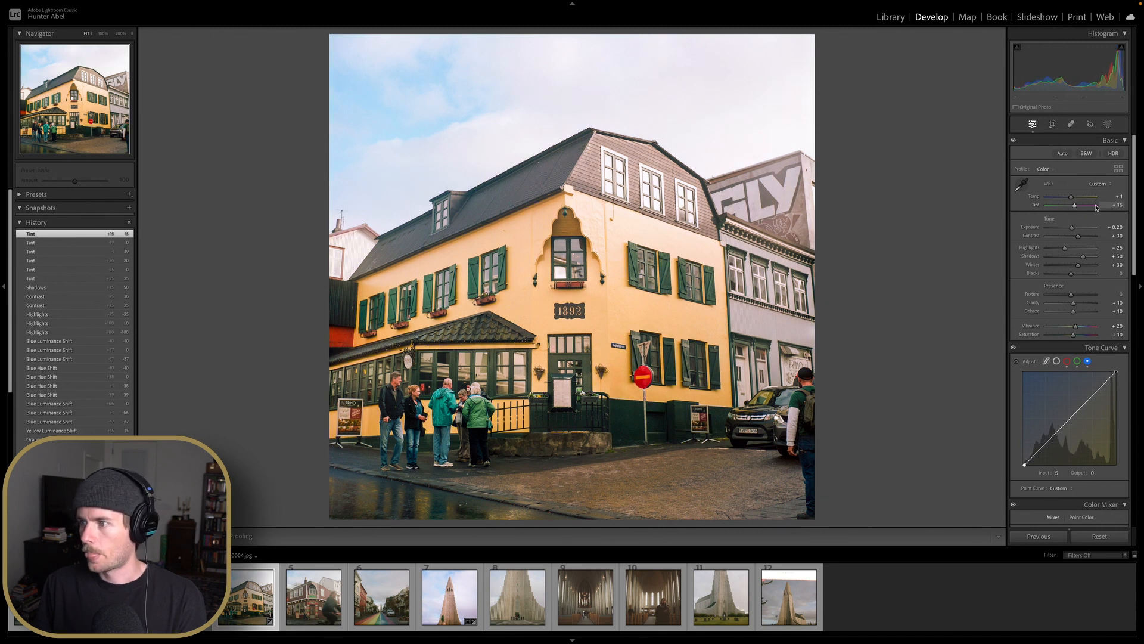
{"action": "key", "text": "Return"}
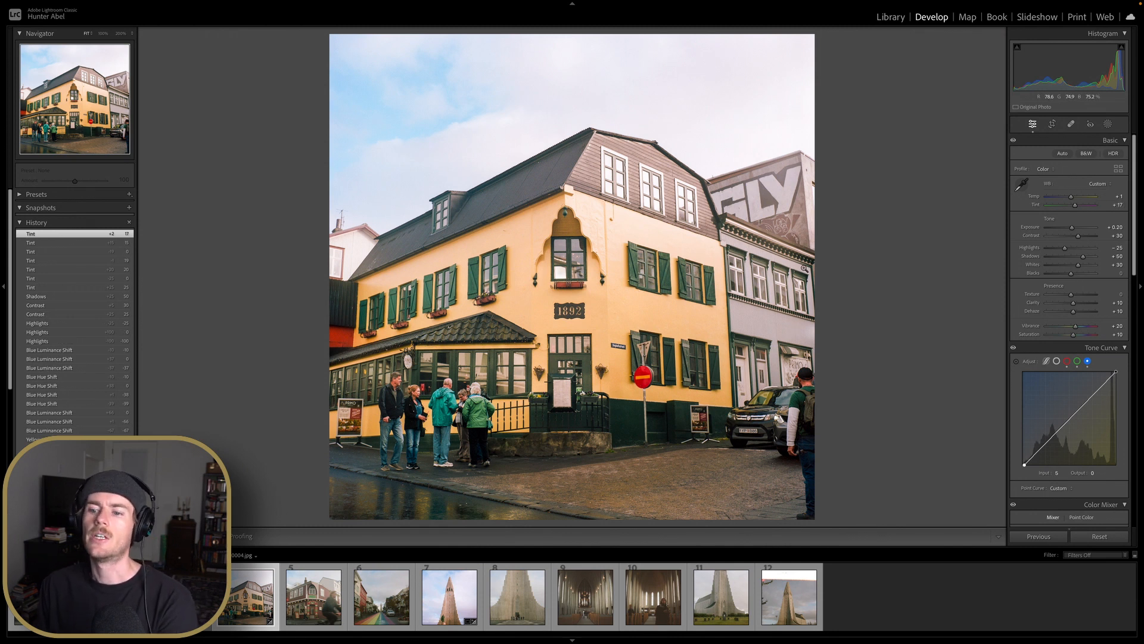
Open Crop & Straighten and straighten the photo automatically
{"action": "left_click", "coordinate": [1052, 123]}
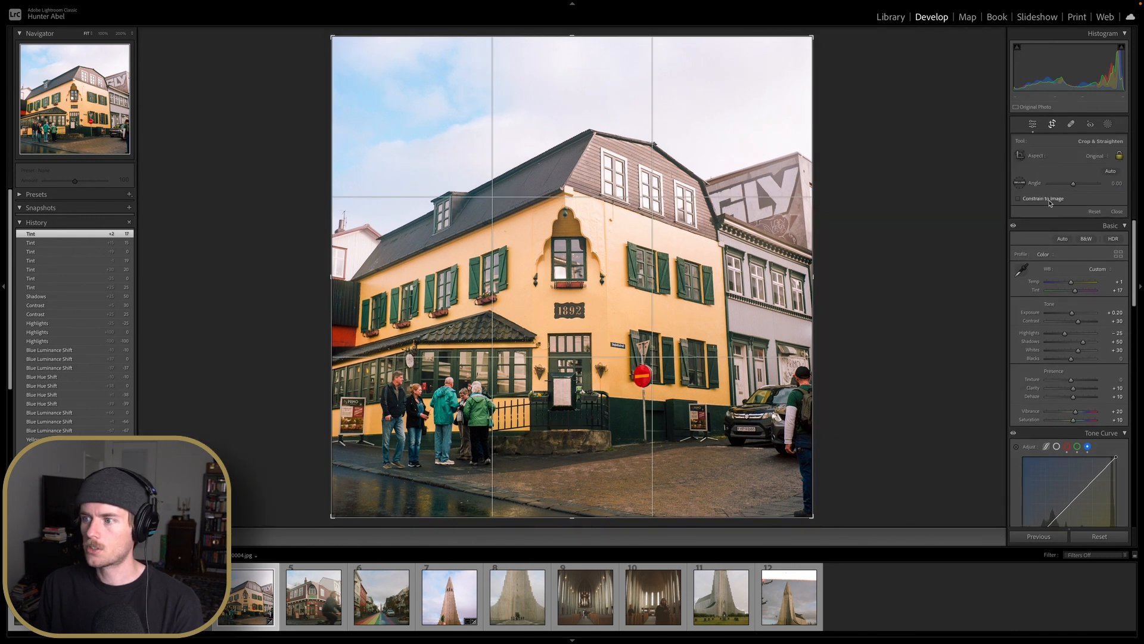
{"action": "left_click", "coordinate": [1111, 172]}
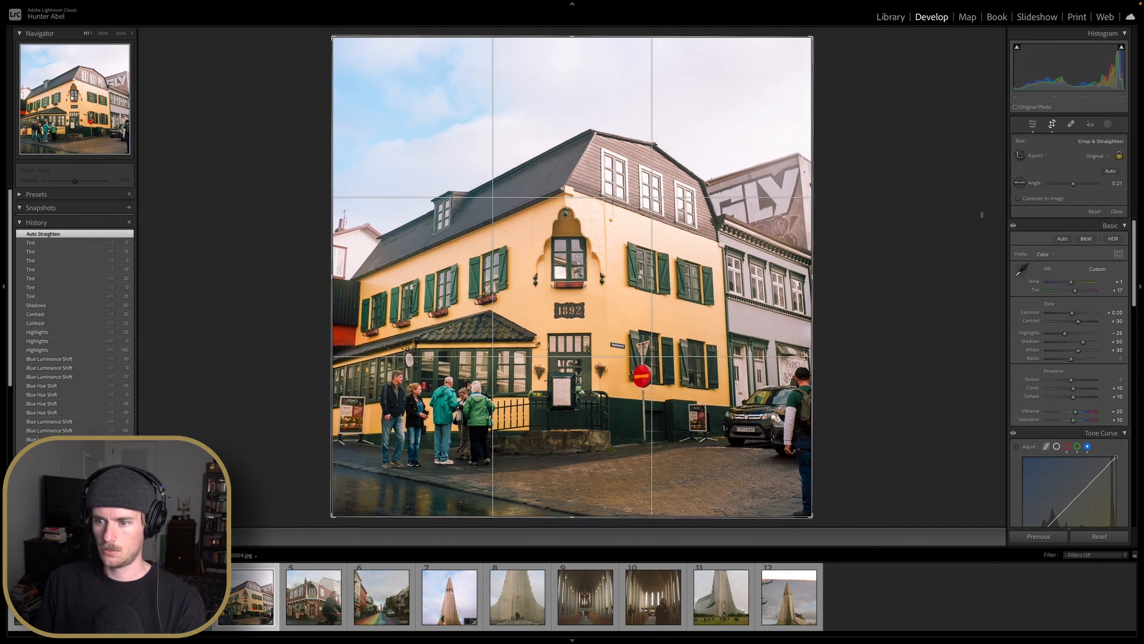
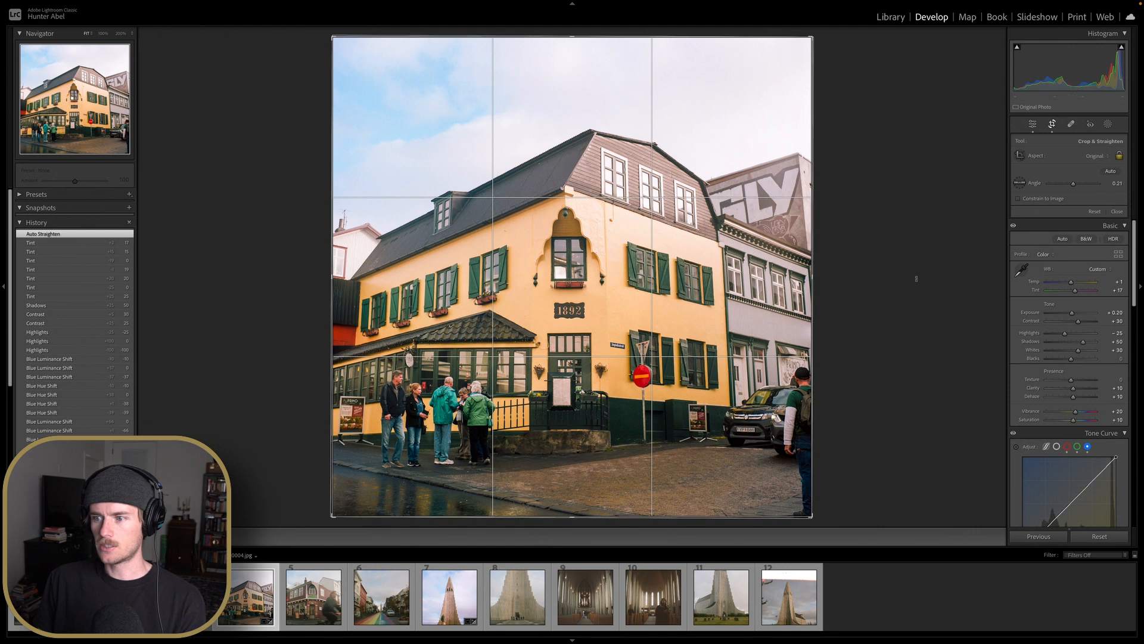
Fine-tune the straighten angle to 0.23 and apply the crop
{"action": "left_click_drag", "start_coordinate": [916, 279], "coordinate": [915, 277]}
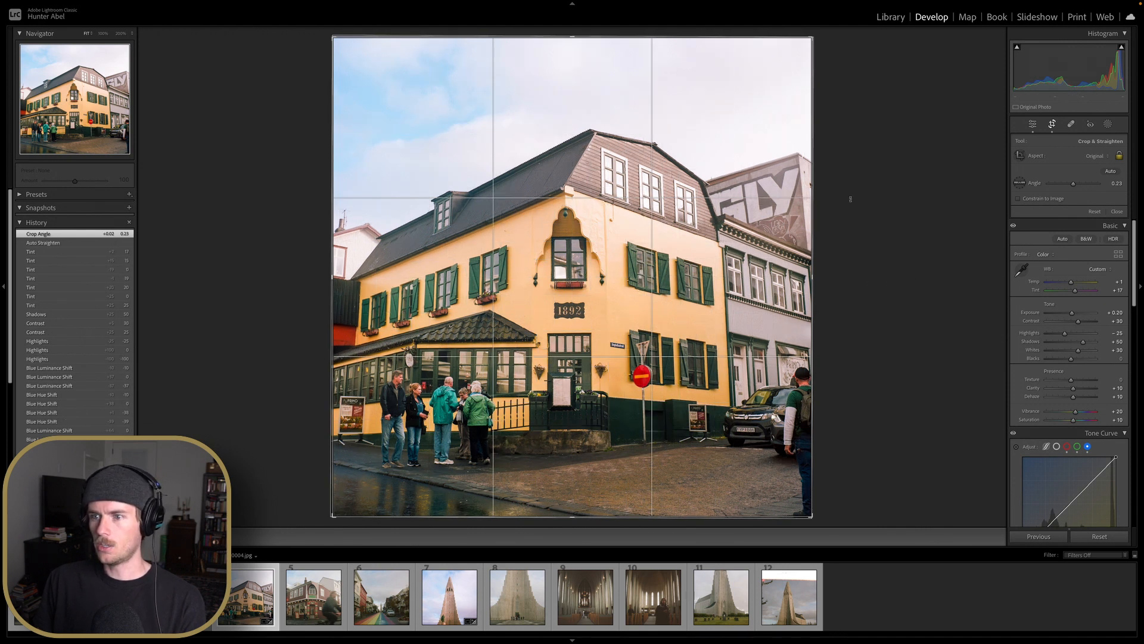
{"action": "key", "text": "Return"}
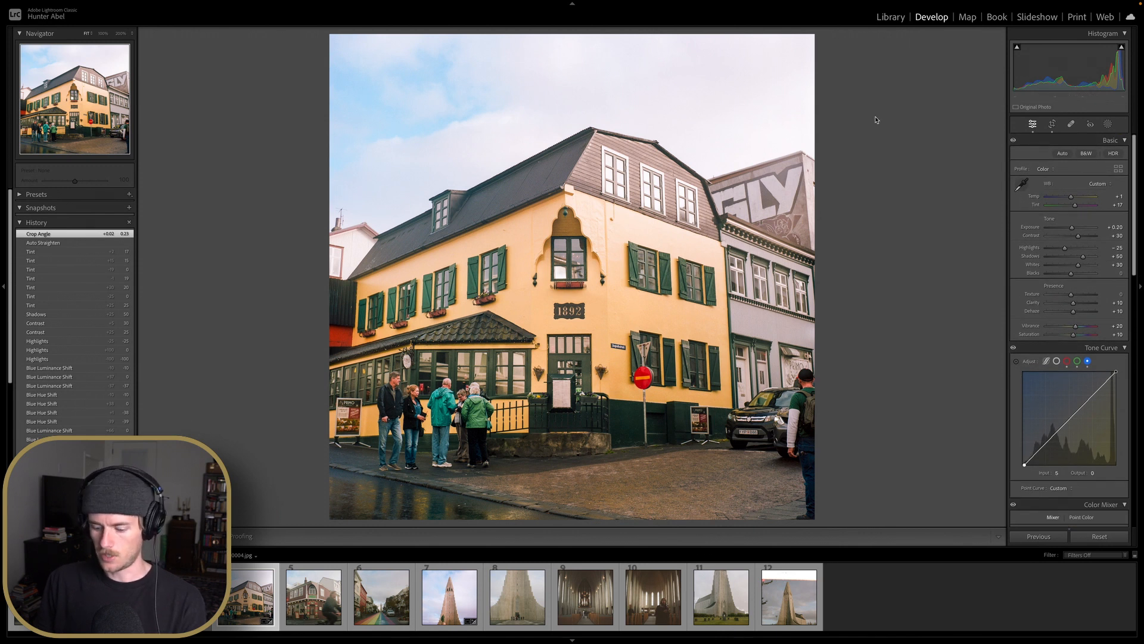
Open the waterfall canyon photo from the Kodak E100 roll in the Develop module
{"action": "key", "text": "b"}
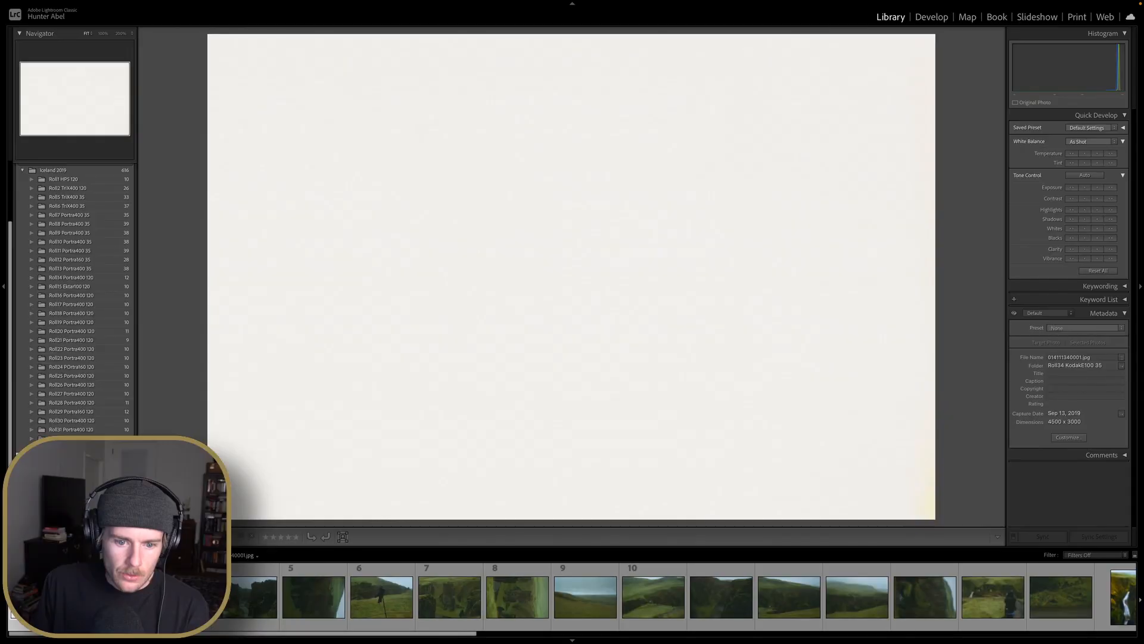
{"action": "scroll", "coordinate": [460, 608], "scroll_direction": "down", "scroll_amount": 4}
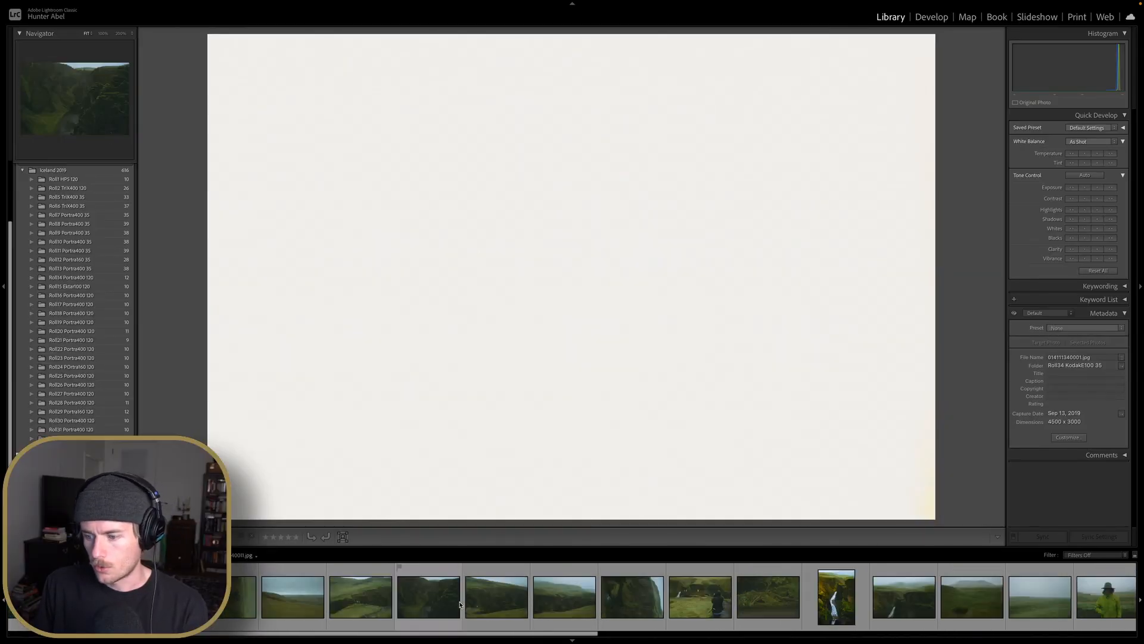
{"action": "left_click", "coordinate": [782, 596]}
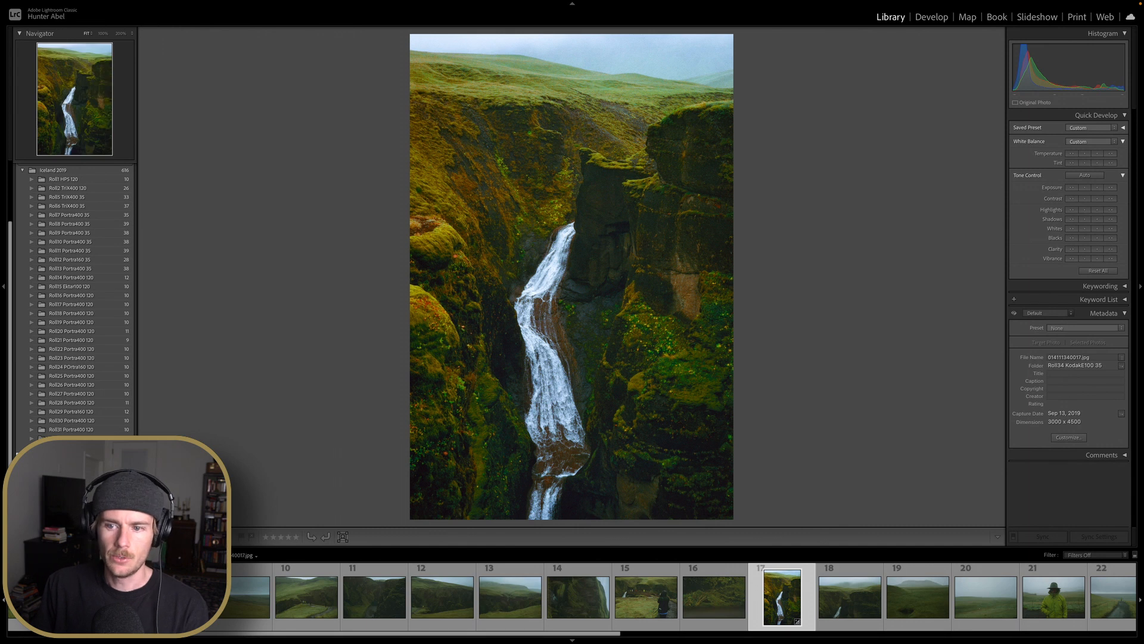
{"action": "key", "text": "g"}
{"action": "key", "text": "e"}
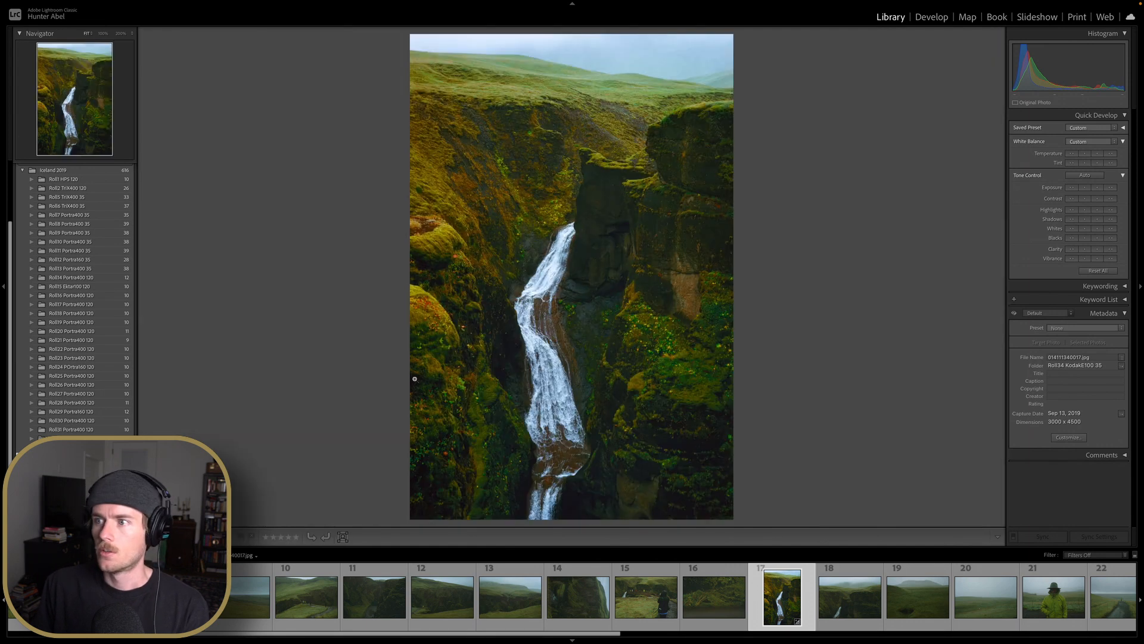
{"action": "left_click", "coordinate": [924, 21]}
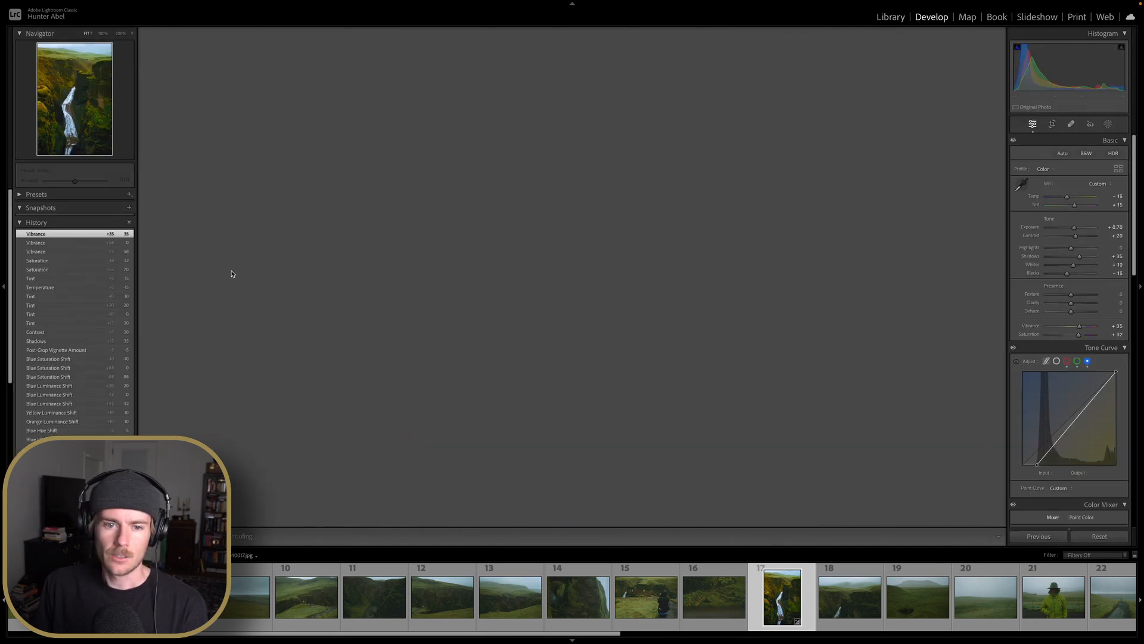
Reset the waterfall photo's existing edits and set Exposure to +0.20
{"action": "left_click", "coordinate": [1097, 538]}
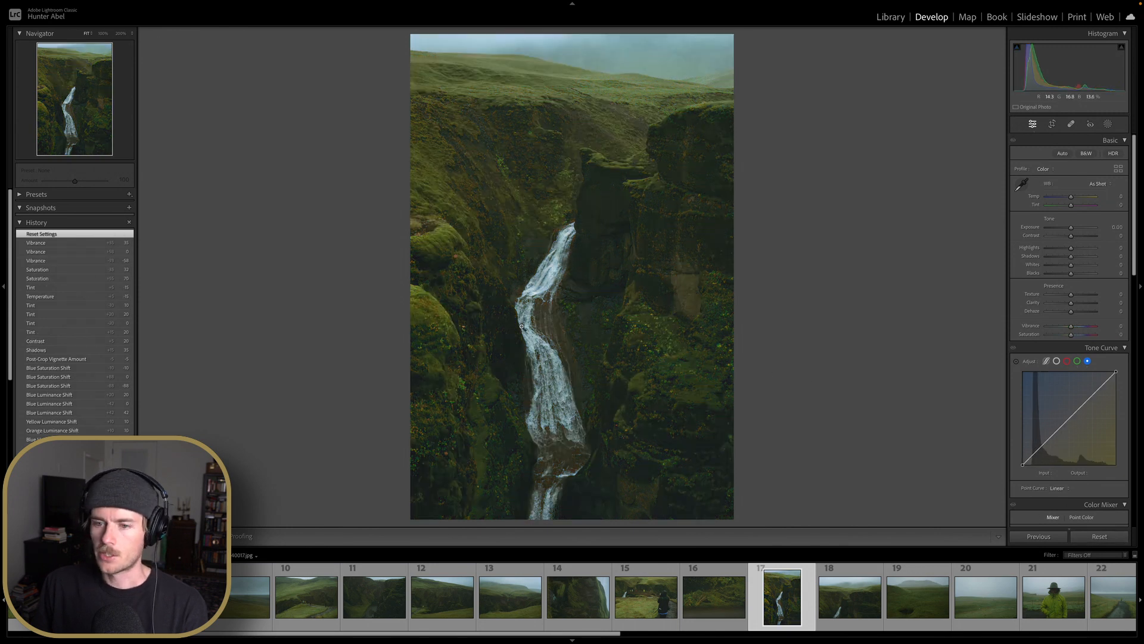
{"action": "scroll", "coordinate": [91, 423], "scroll_direction": "down", "scroll_amount": 10}
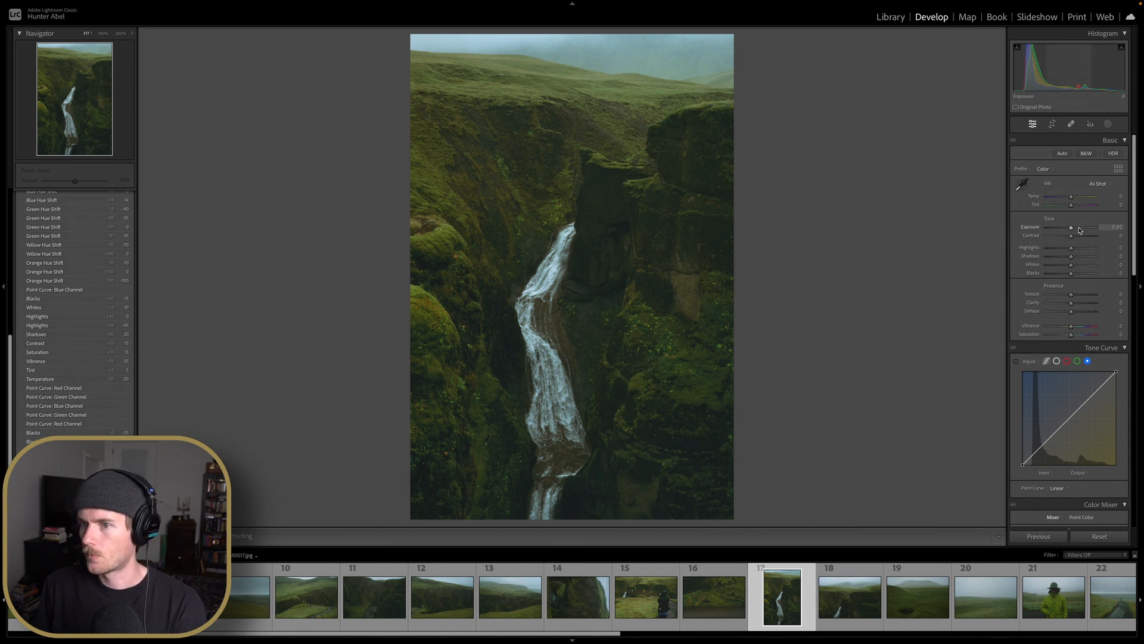
{"action": "key", "text": "Up"}
{"action": "key", "text": "Up"}
{"action": "key", "text": "Up"}
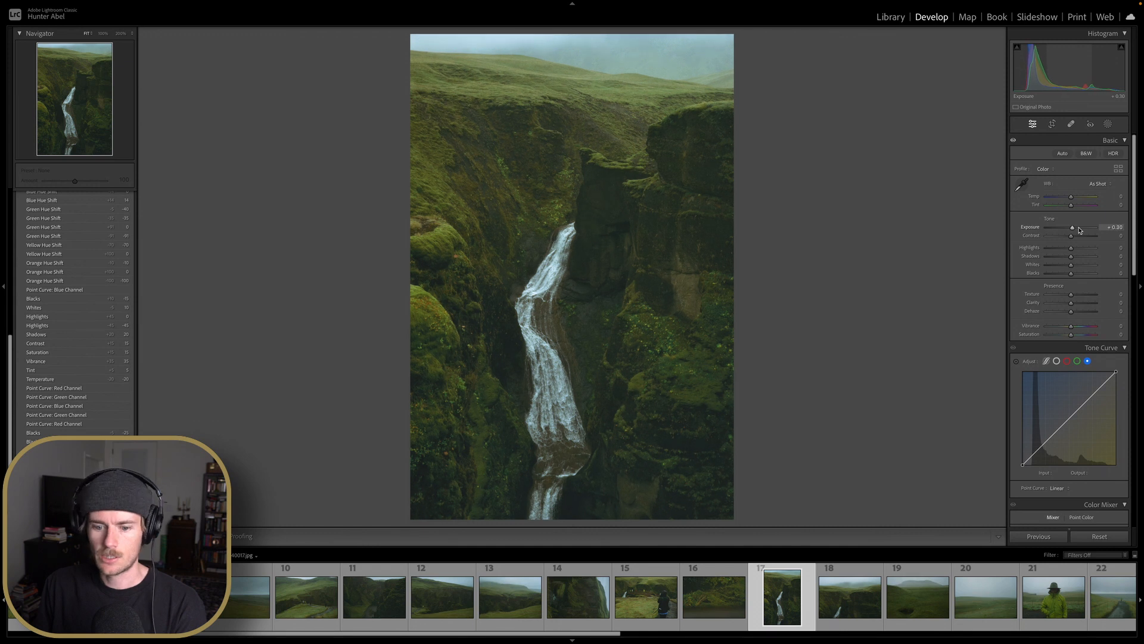
{"action": "key", "text": "Down"}
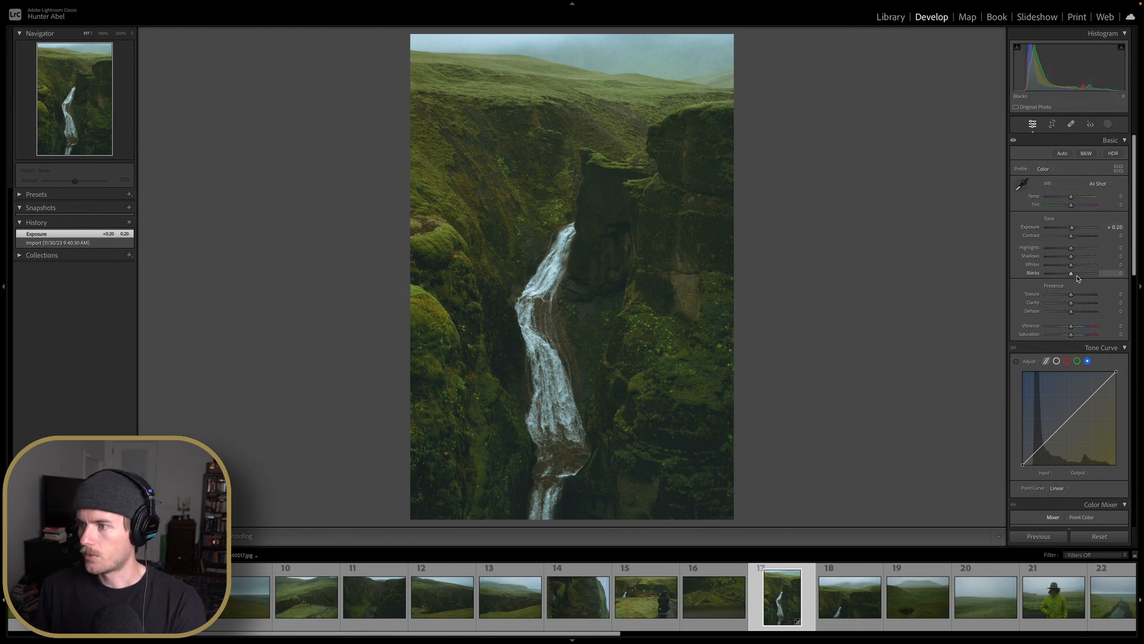
Set Blacks to -15
{"action": "scroll", "coordinate": [1079, 278], "scroll_direction": "down", "scroll_amount": 7}
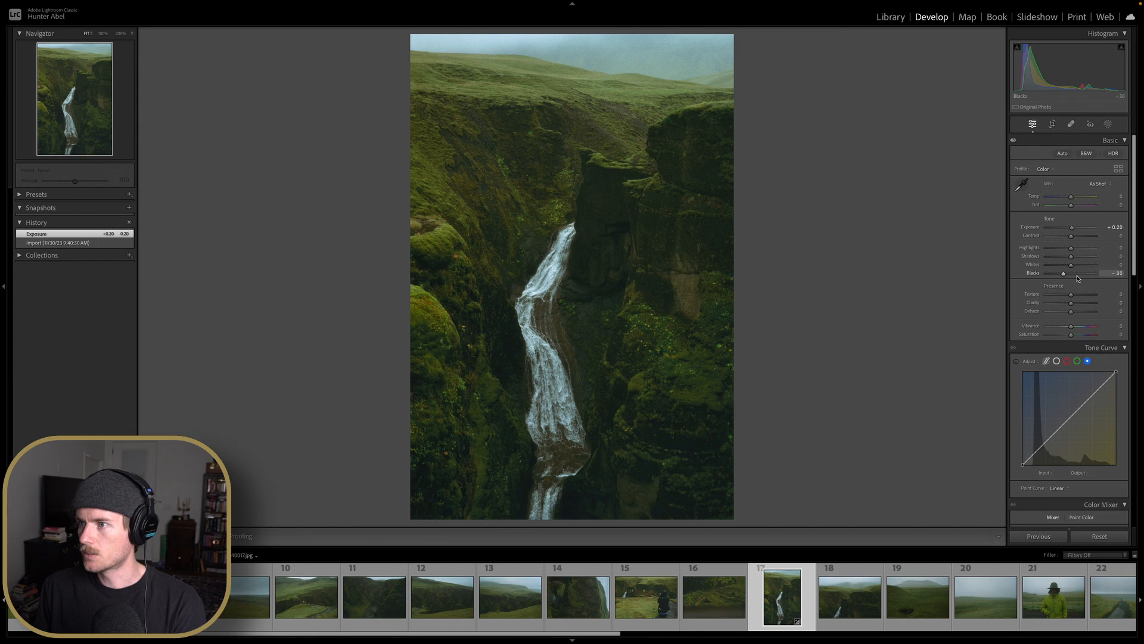
{"action": "scroll", "coordinate": [1078, 277], "scroll_direction": "down", "scroll_amount": 1}
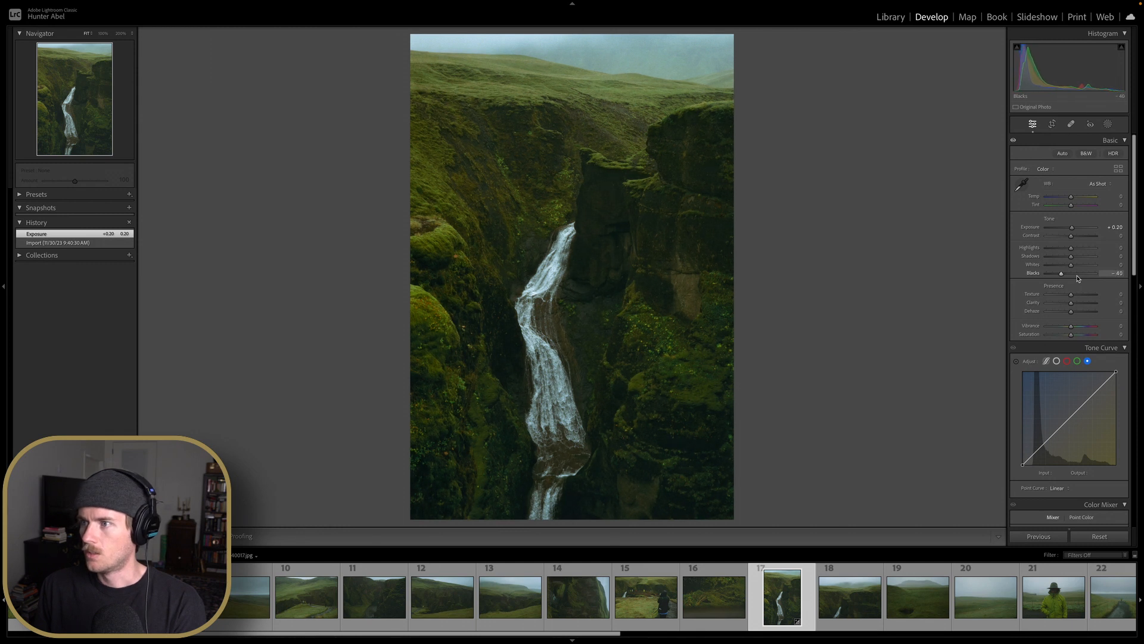
{"action": "scroll", "coordinate": [1078, 278], "scroll_direction": "up", "scroll_amount": 1}
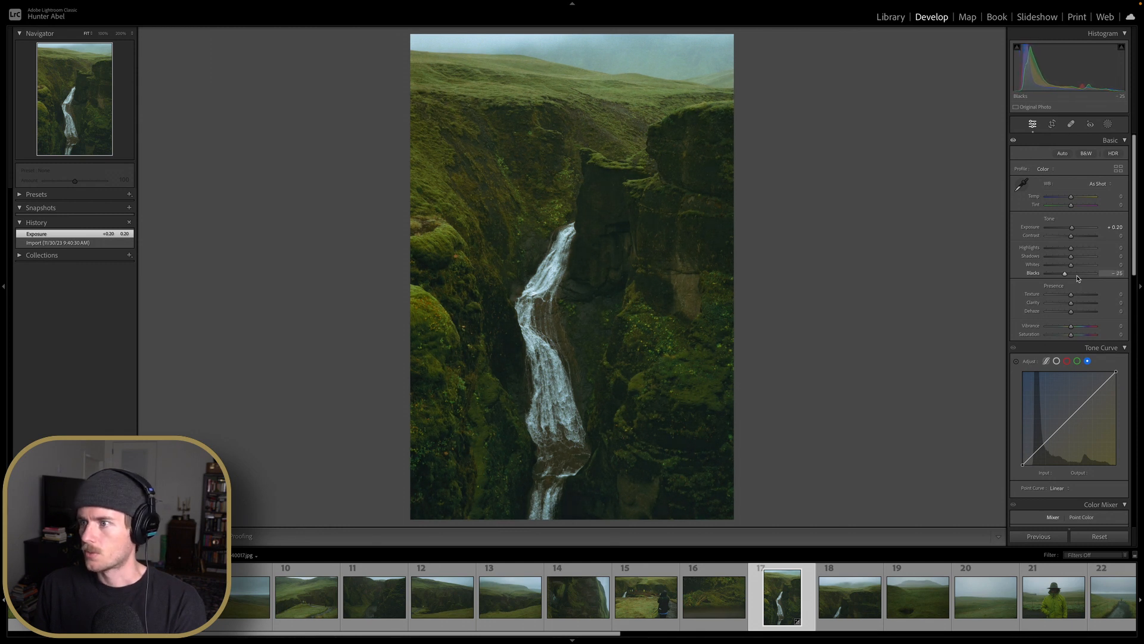
{"action": "scroll", "coordinate": [1078, 278], "scroll_direction": "up", "scroll_amount": 2}
{"action": "left_click_drag", "start_coordinate": [1067, 277], "coordinate": [1069, 277]}
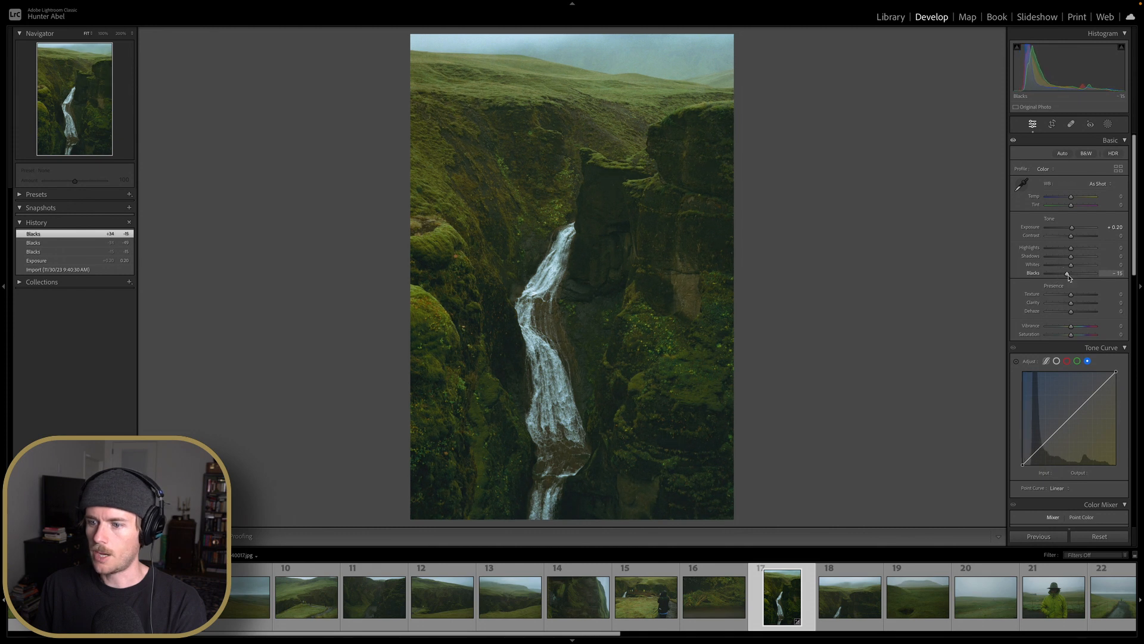
Raise the black points of the red, blue and green tone-curve channels to fade the shadows
{"action": "left_click", "coordinate": [1067, 361]}
{"action": "left_click_drag", "start_coordinate": [1023, 465], "coordinate": [1029, 474]}
{"action": "left_click", "coordinate": [1077, 360]}
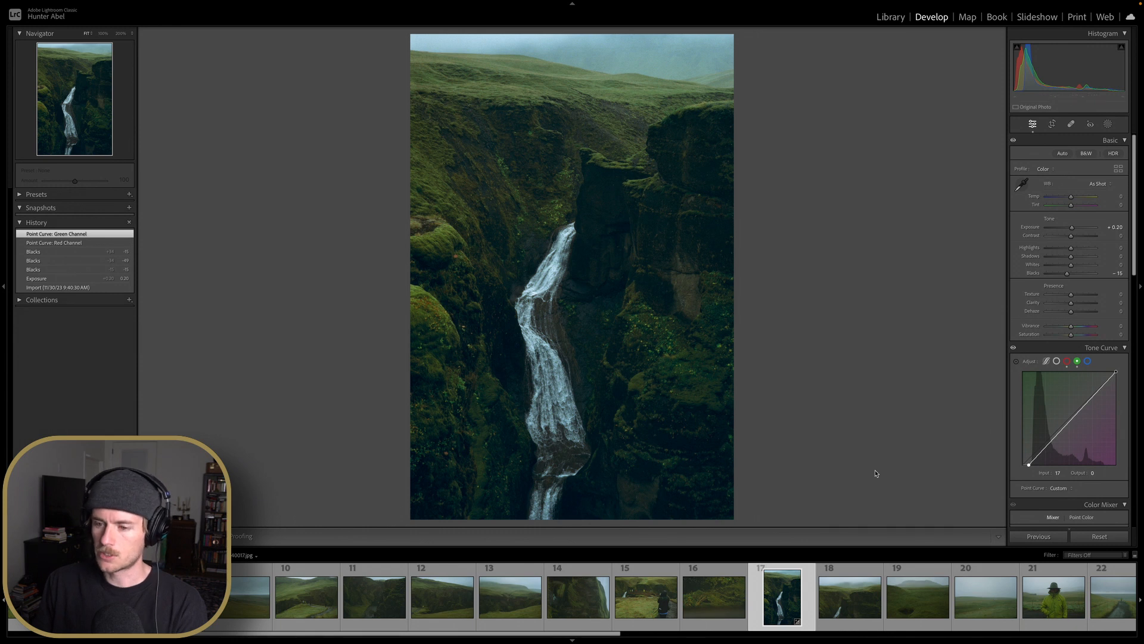
{"action": "left_click", "coordinate": [1089, 362]}
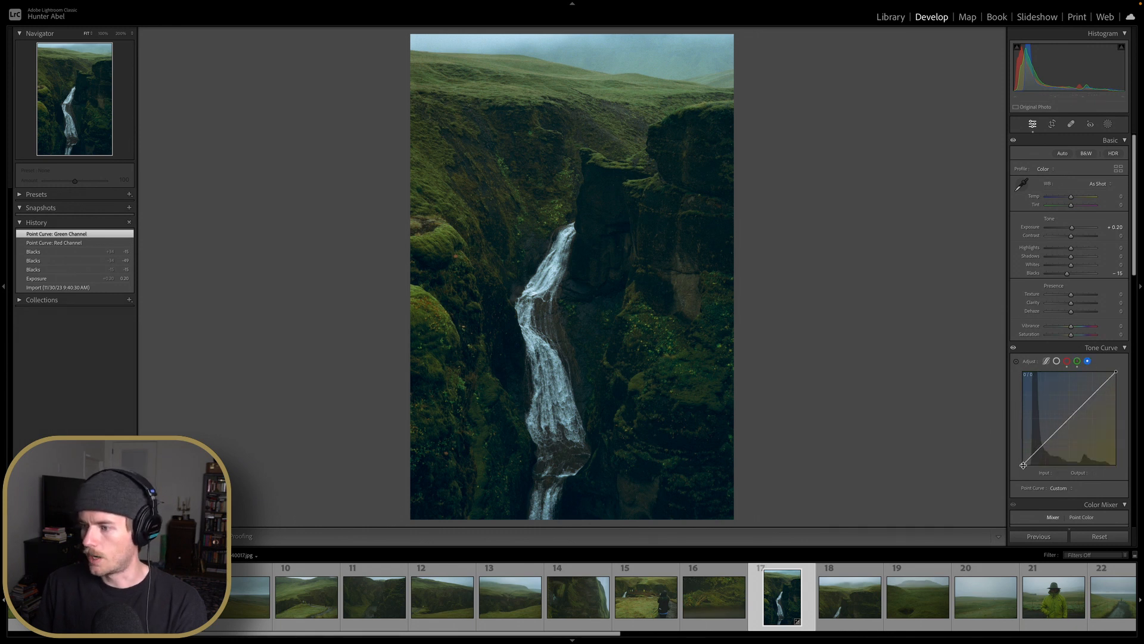
{"action": "left_click_drag", "start_coordinate": [1024, 465], "coordinate": [1029, 465]}
{"action": "left_click", "coordinate": [1077, 362]}
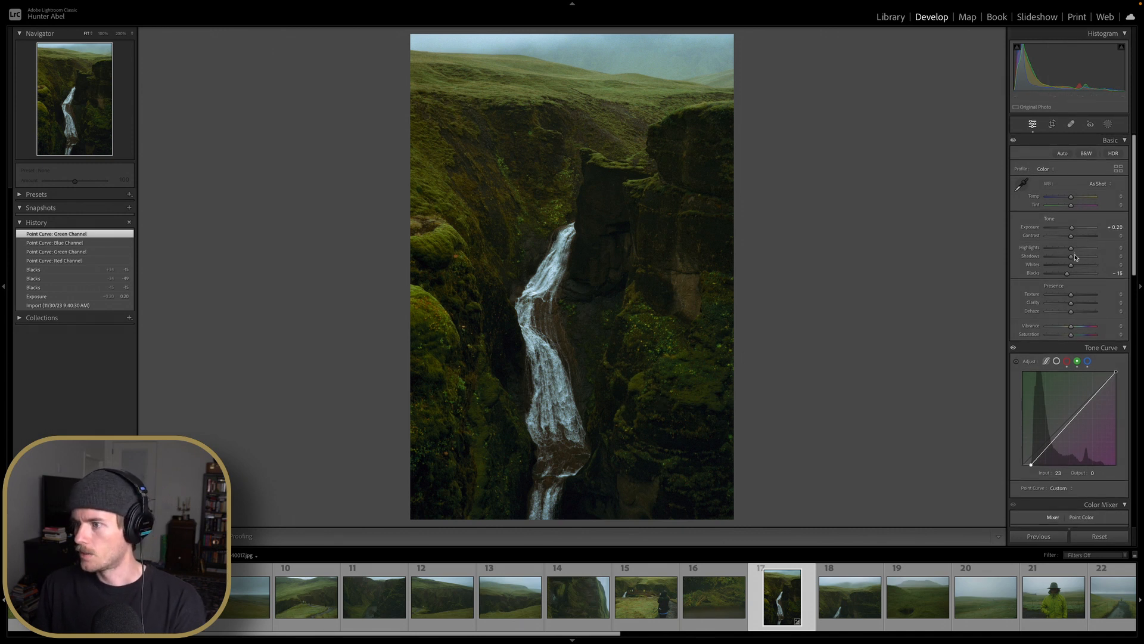
Set Shadows to +20 and Exposure to +0.50
{"action": "left_click_drag", "start_coordinate": [1071, 256], "coordinate": [1076, 257]}
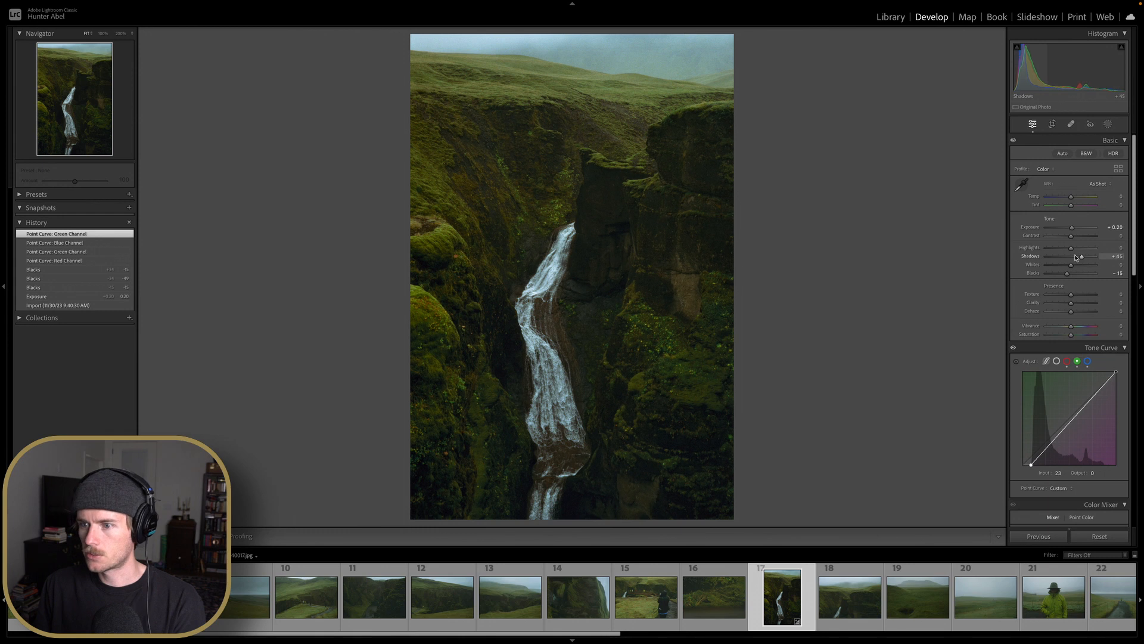
{"action": "left_click_drag", "start_coordinate": [1078, 257], "coordinate": [1077, 230]}
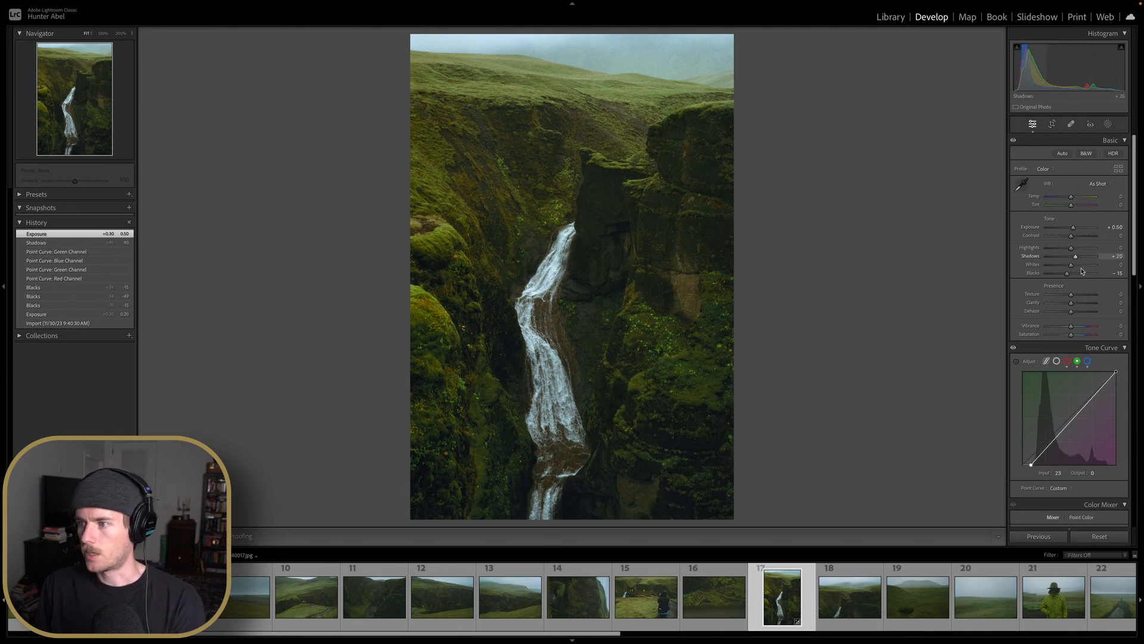
Set Whites to +25 and reset Highlights to 0
{"action": "left_click_drag", "start_coordinate": [1083, 271], "coordinate": [1081, 270]}
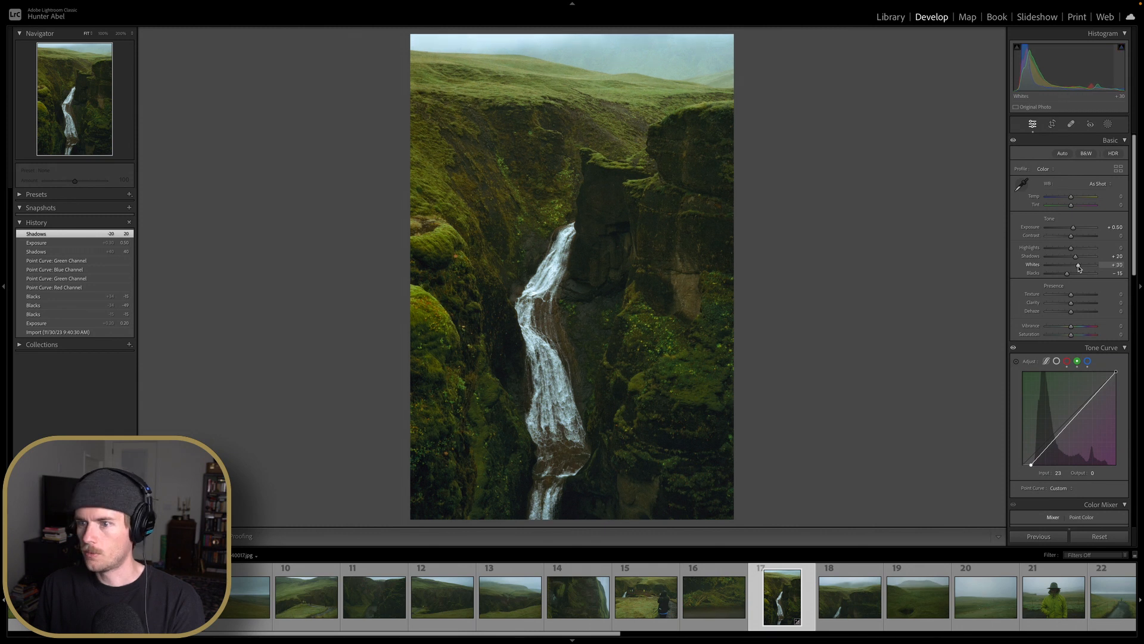
{"action": "key", "text": "Down"}
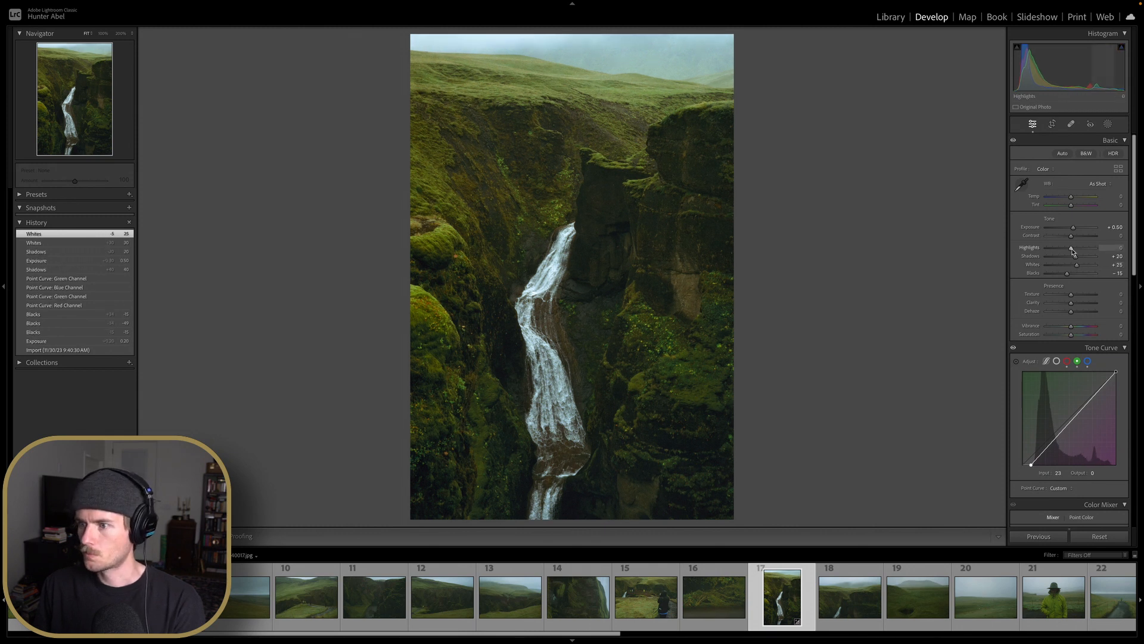
{"action": "left_click_drag", "start_coordinate": [1071, 248], "coordinate": [1060, 248]}
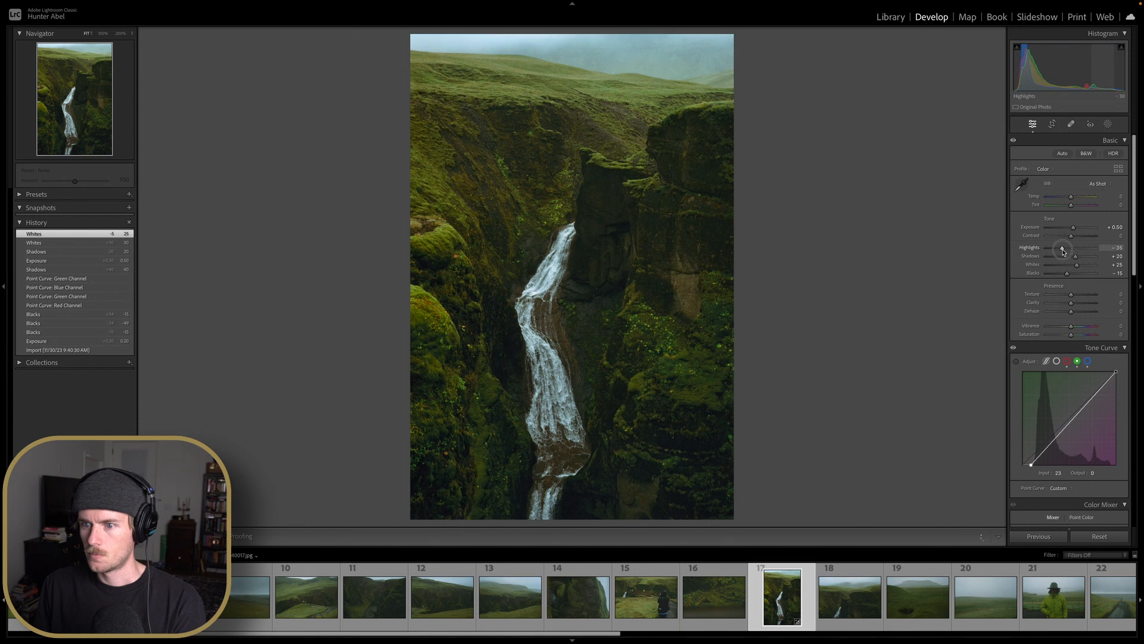
{"action": "double_click", "coordinate": [1062, 249]}
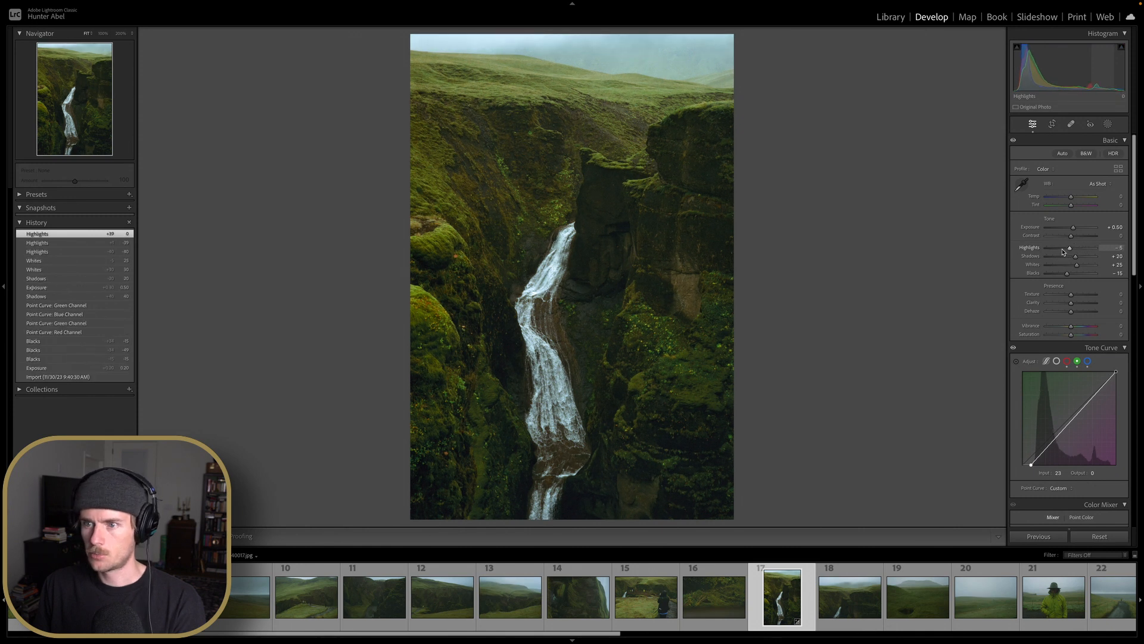
Shift the Orange hue in the Color Mixer to -100 and zoom in on the moss
{"action": "scroll", "coordinate": [1064, 252], "scroll_direction": "down", "scroll_amount": 5}
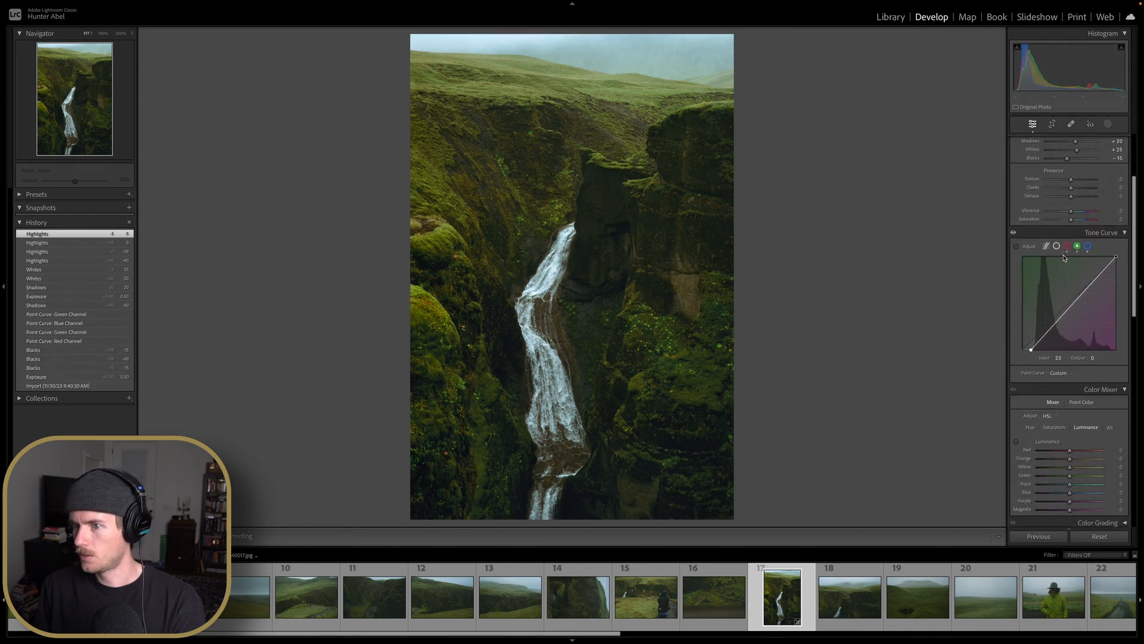
{"action": "scroll", "coordinate": [1063, 255], "scroll_direction": "down", "scroll_amount": 4}
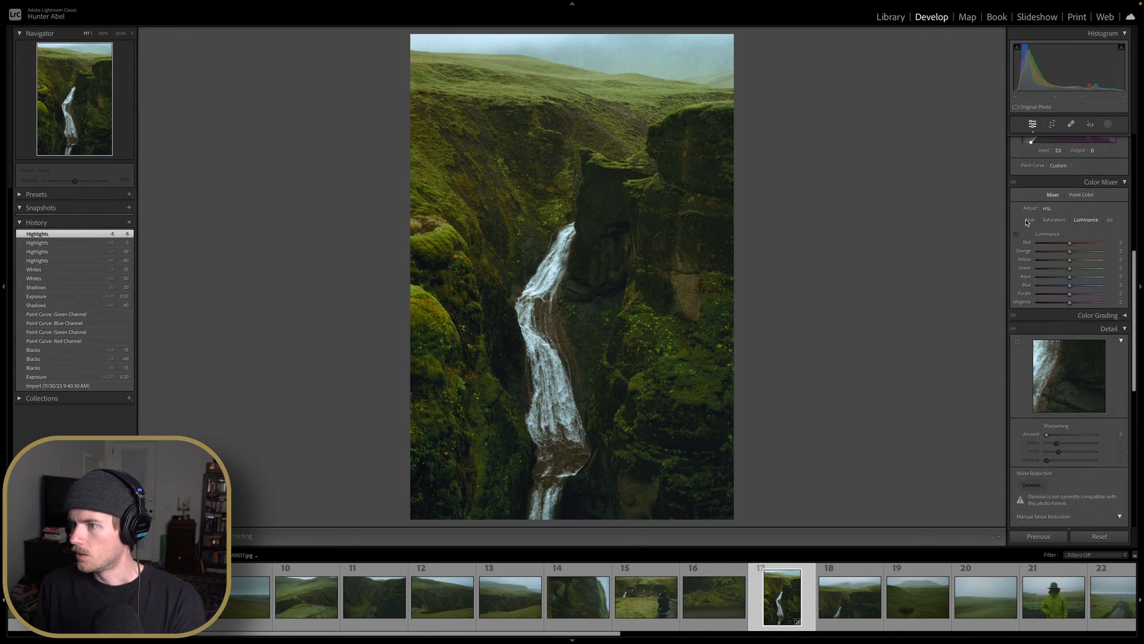
{"action": "left_click", "coordinate": [1028, 221]}
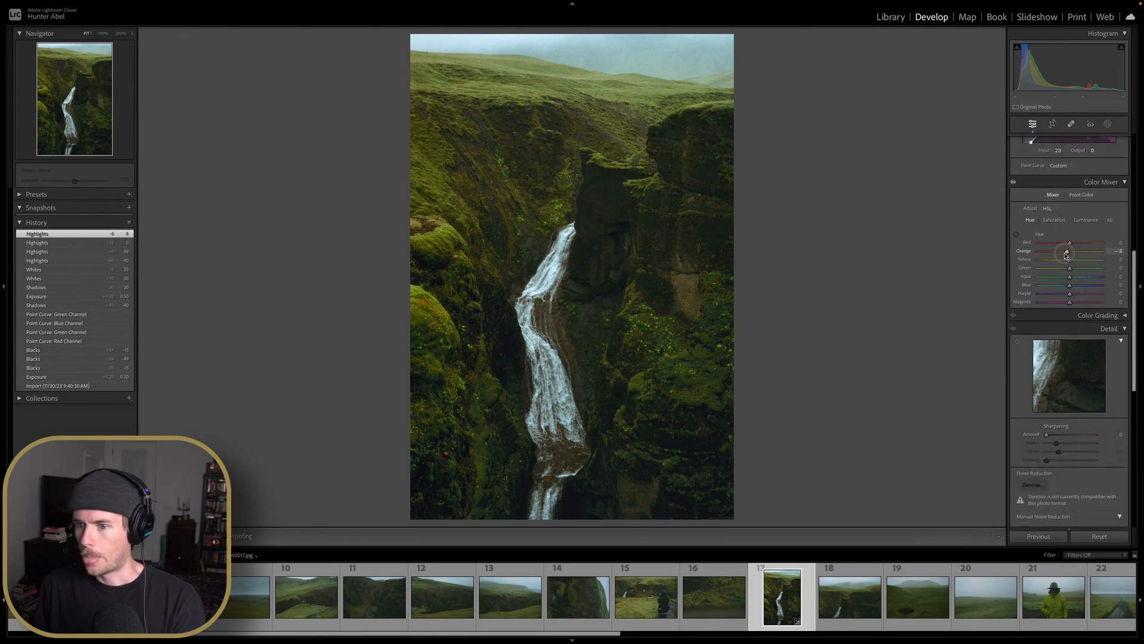
{"action": "left_click_drag", "start_coordinate": [1066, 255], "coordinate": [1039, 255]}
{"action": "left_click", "coordinate": [488, 247]}
{"action": "left_click_drag", "start_coordinate": [459, 268], "coordinate": [595, 179]}
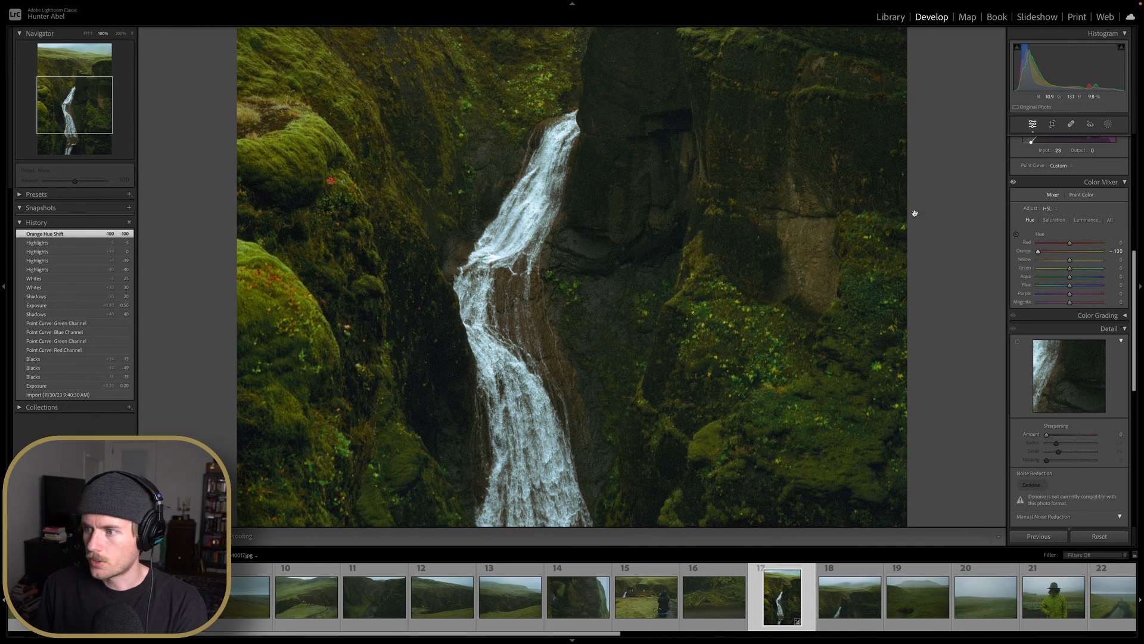
Reset the Orange hue, then set Orange hue to -30 and Yellow hue to -74, checking the moss up close
{"action": "double_click", "coordinate": [1038, 252]}
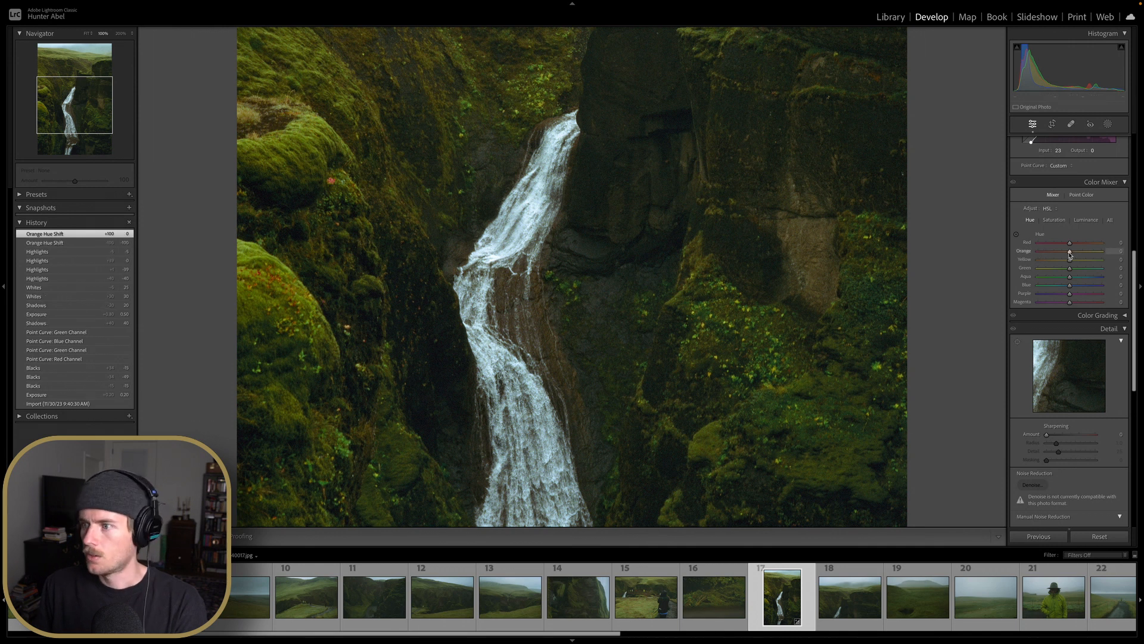
{"action": "left_click_drag", "start_coordinate": [1070, 252], "coordinate": [1046, 263]}
{"action": "left_click", "coordinate": [870, 261]}
{"action": "left_click", "coordinate": [498, 192]}
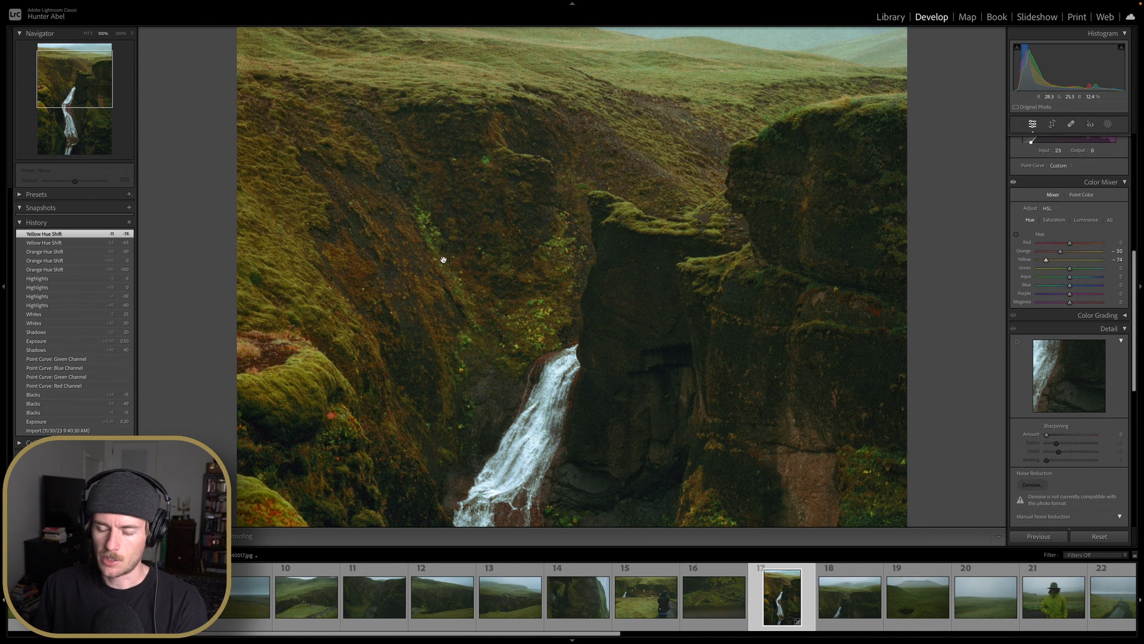
{"action": "left_click", "coordinate": [483, 286]}
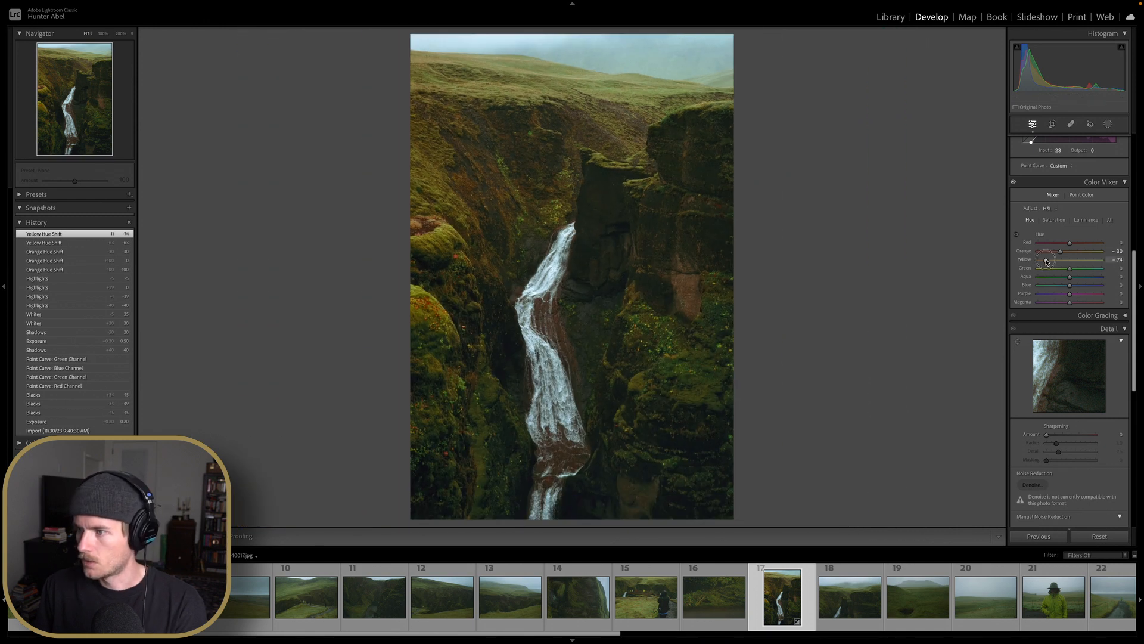
Set the Yellow hue to -58 and the Green hue to +25
{"action": "left_click_drag", "start_coordinate": [1047, 261], "coordinate": [1090, 272]}
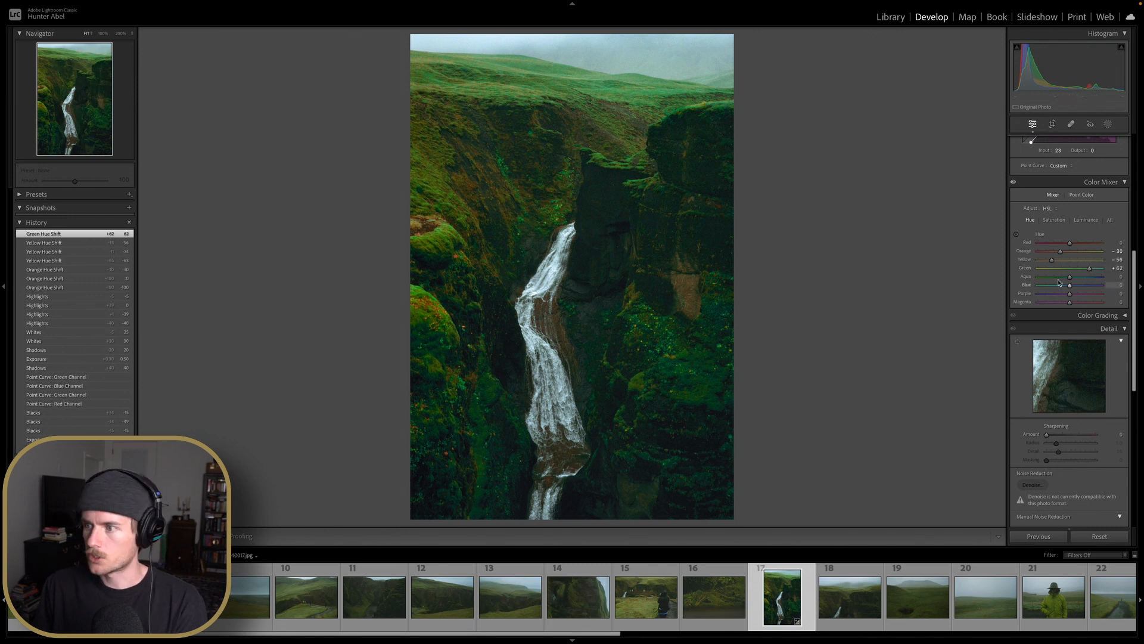
{"action": "double_click", "coordinate": [1090, 270]}
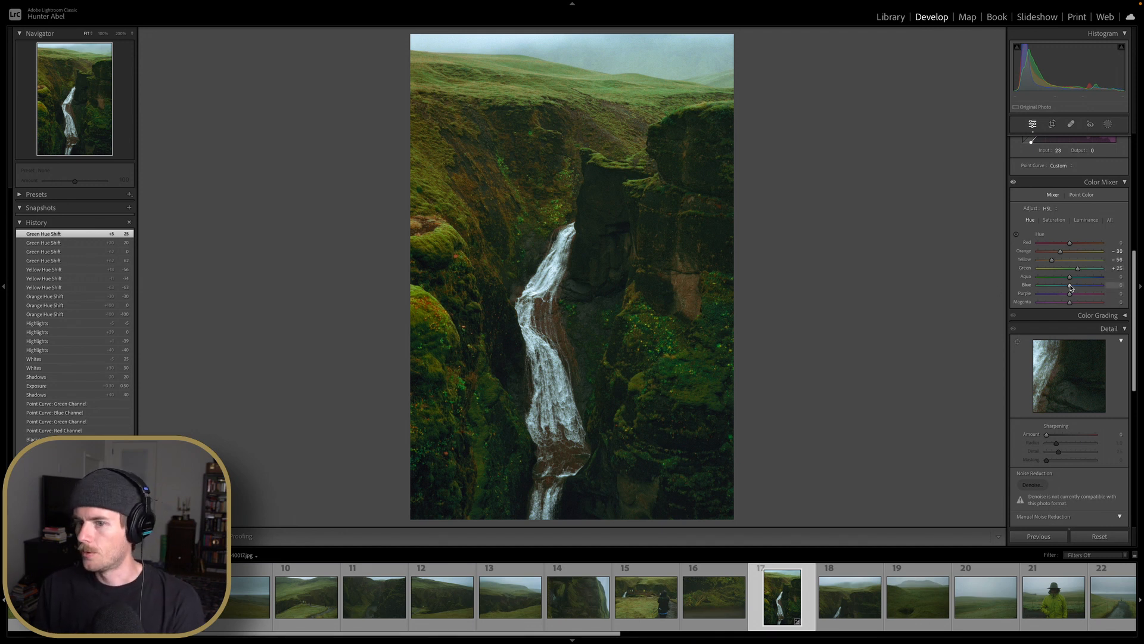
Shift the Blue hue to -30 and zoom in on the waterfall to check it
{"action": "mouse_move", "coordinate": [1070, 288]}
{"action": "left_mouse_down"}
{"action": "mouse_move", "coordinate": [1039, 285]}
{"action": "mouse_move", "coordinate": [1094, 287]}
{"action": "mouse_move", "coordinate": [1064, 287]}
{"action": "left_mouse_up"}
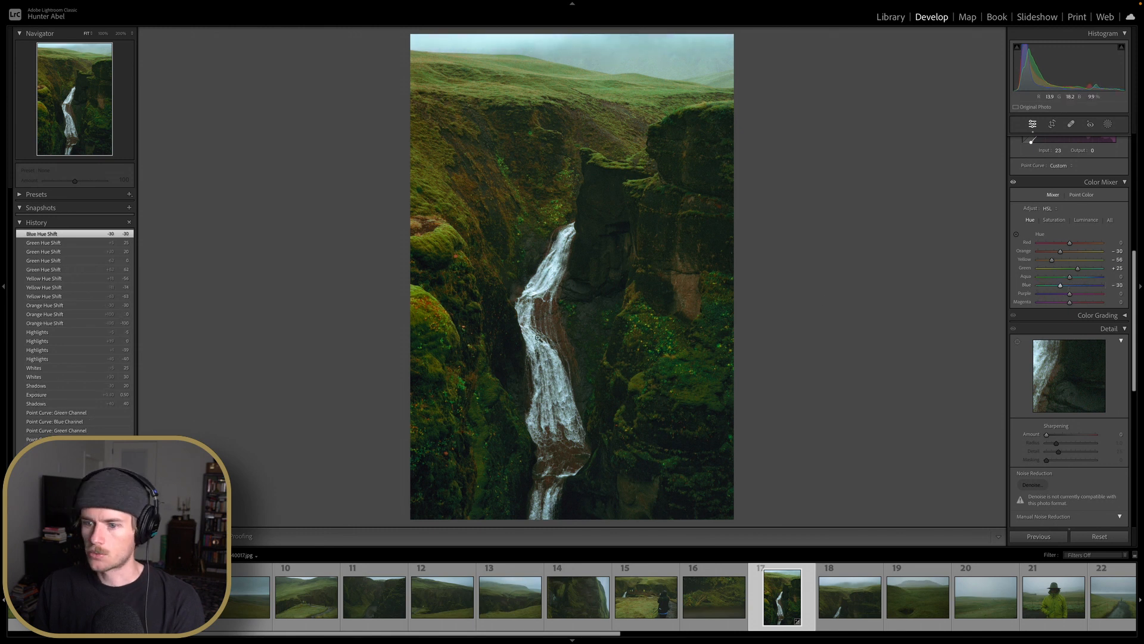
{"action": "left_click", "coordinate": [538, 338]}
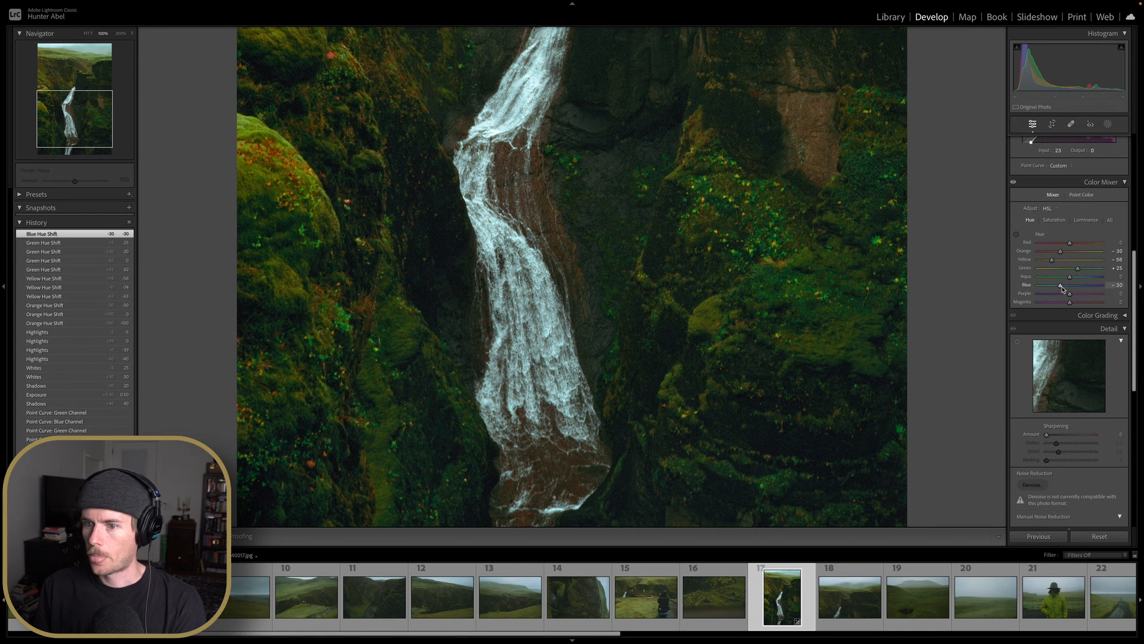
Set the Blue hue to -10 and the Blue saturation to -10 in the Color Mixer, returning to the full view
{"action": "double_click", "coordinate": [1063, 289]}
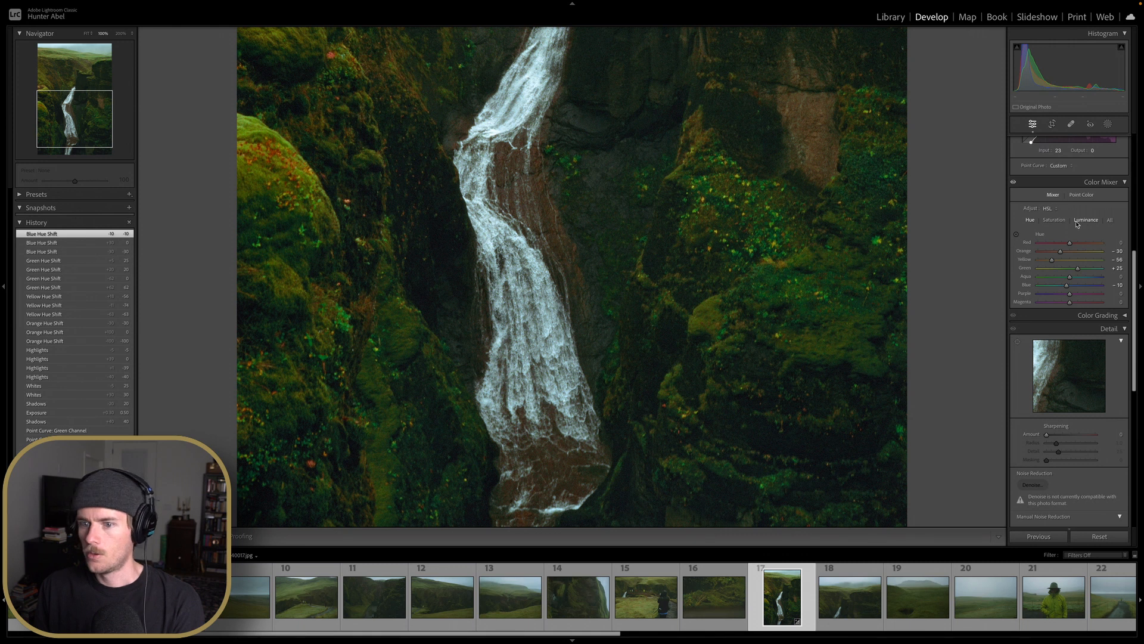
{"action": "left_click", "coordinate": [1054, 220]}
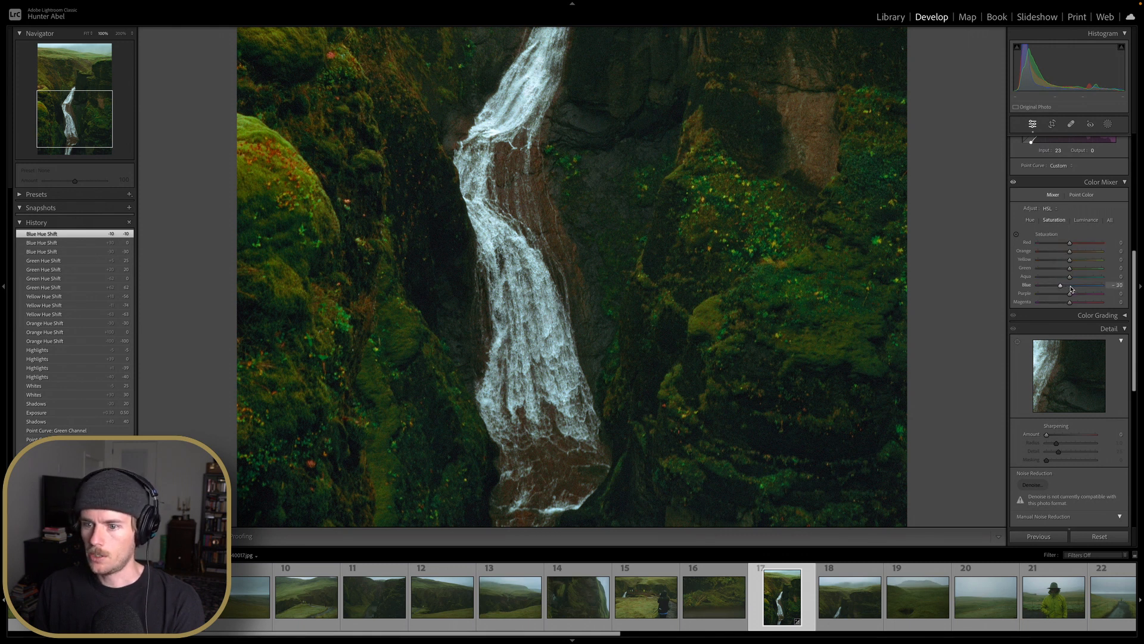
{"action": "left_click_drag", "start_coordinate": [1071, 289], "coordinate": [1058, 289]}
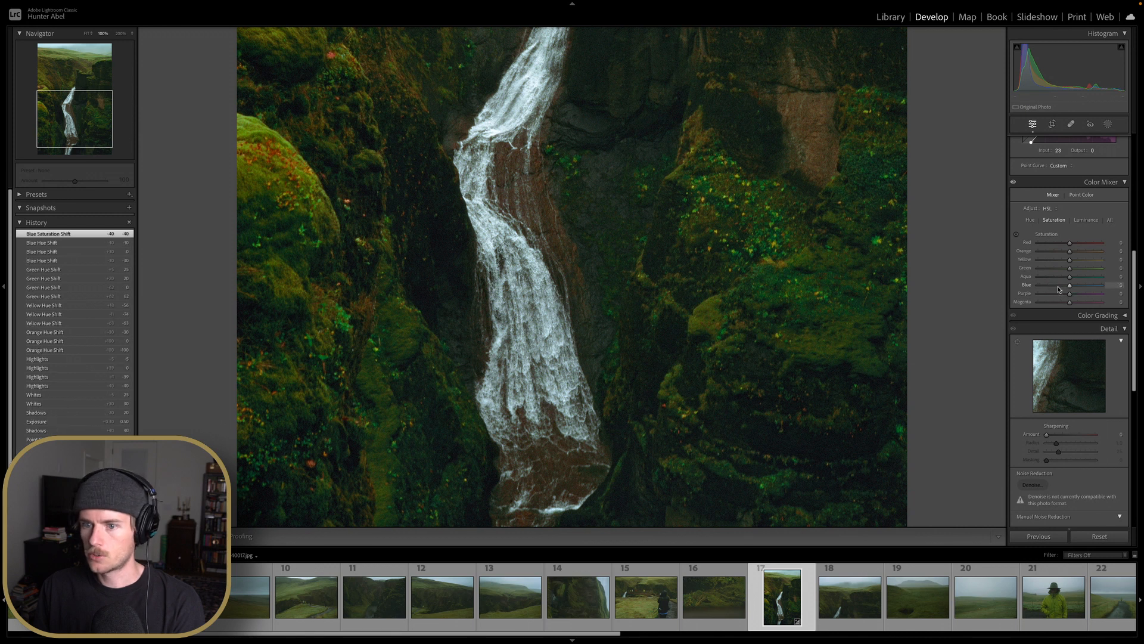
{"action": "double_click", "coordinate": [1059, 289]}
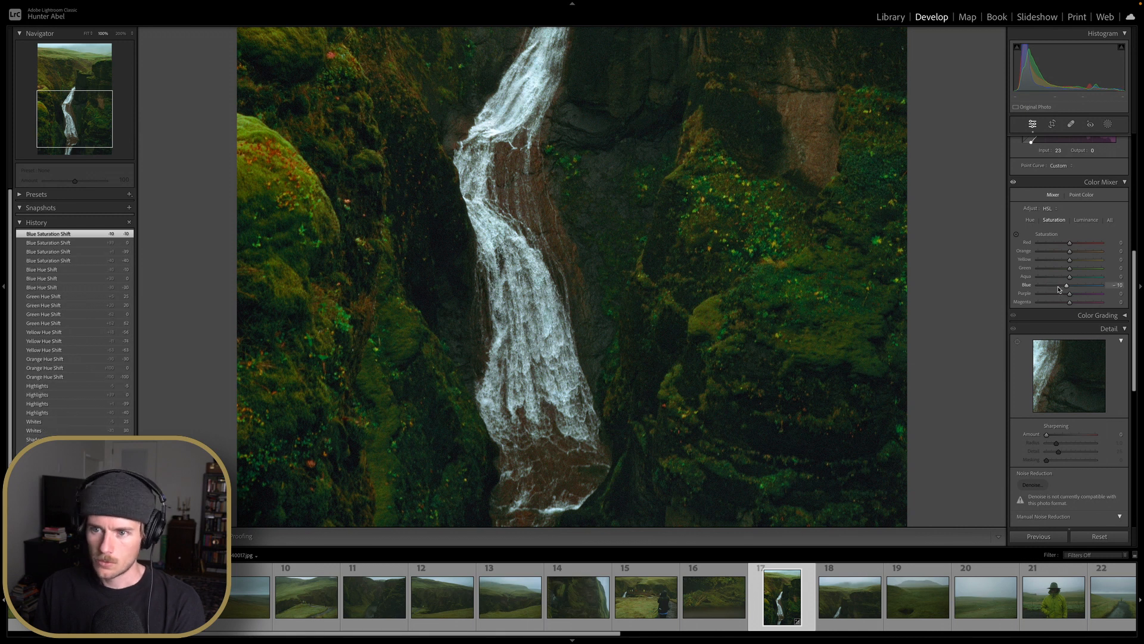
{"action": "left_click", "coordinate": [847, 276]}
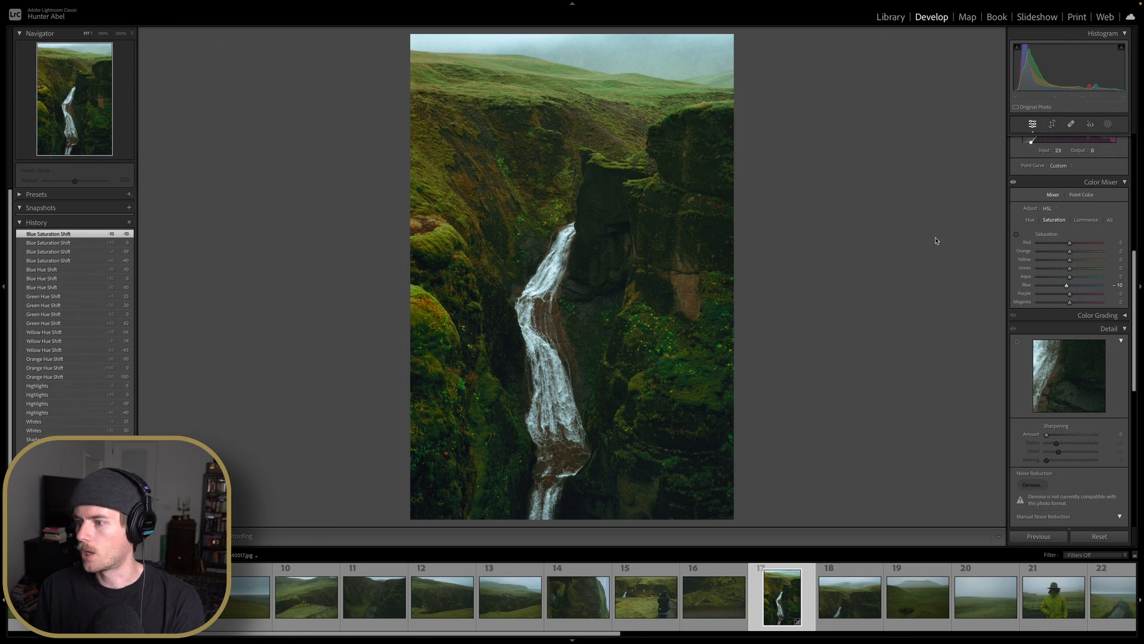
Add a little sharpening and a slight post-crop vignette to the waterfall photo
{"action": "left_click_drag", "start_coordinate": [1047, 434], "coordinate": [1056, 435]}
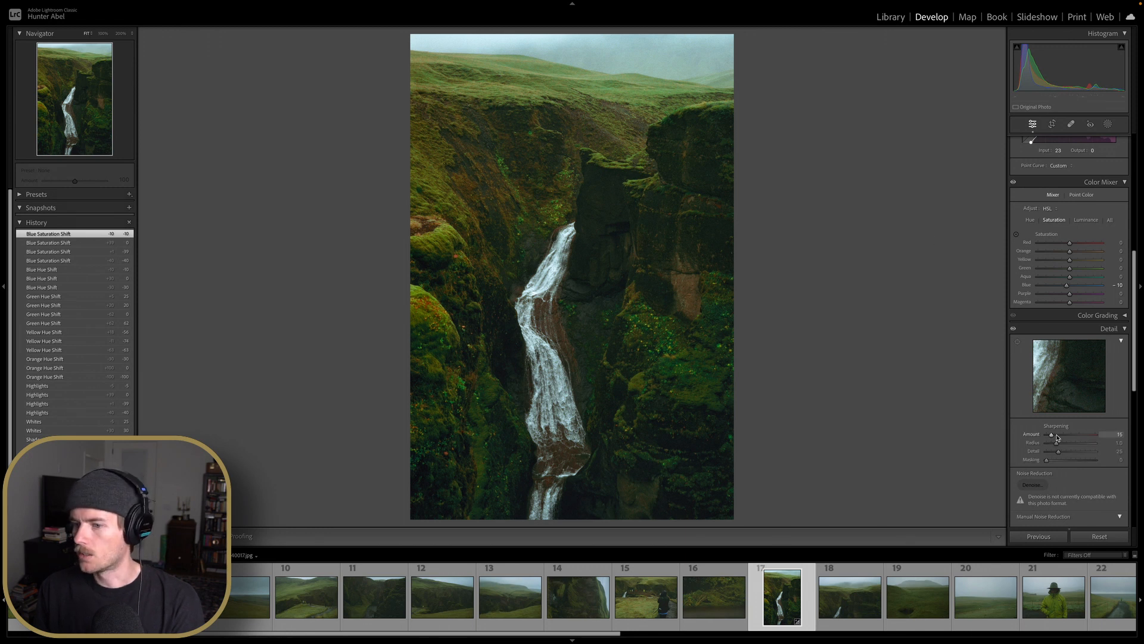
{"action": "scroll", "coordinate": [1058, 440], "scroll_direction": "down", "scroll_amount": 10}
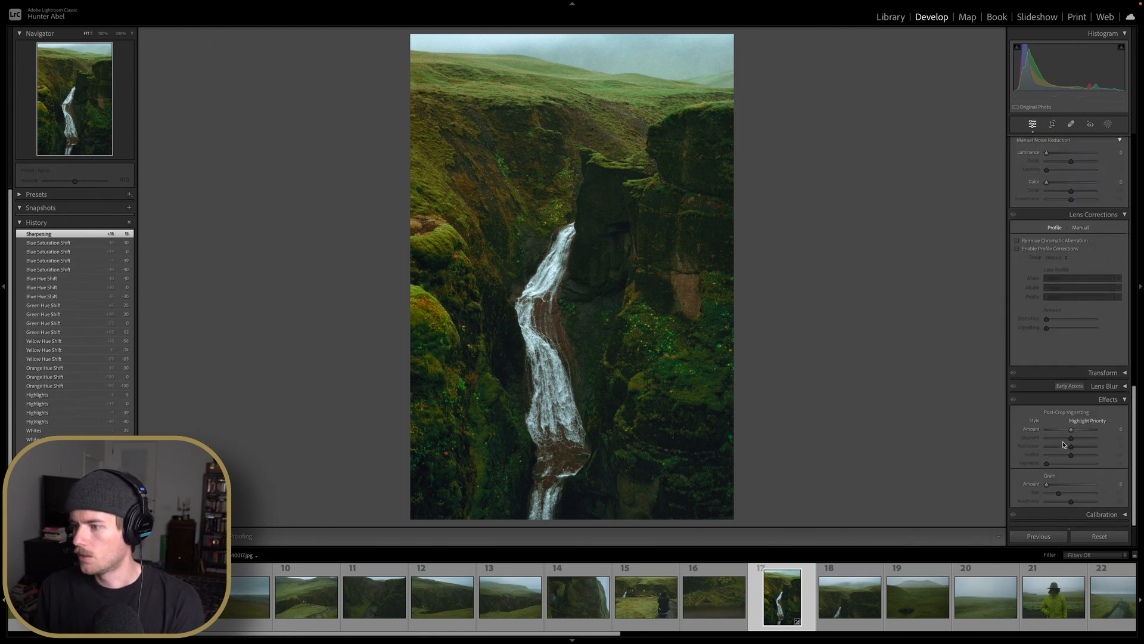
{"action": "left_click_drag", "start_coordinate": [1071, 430], "coordinate": [1073, 436]}
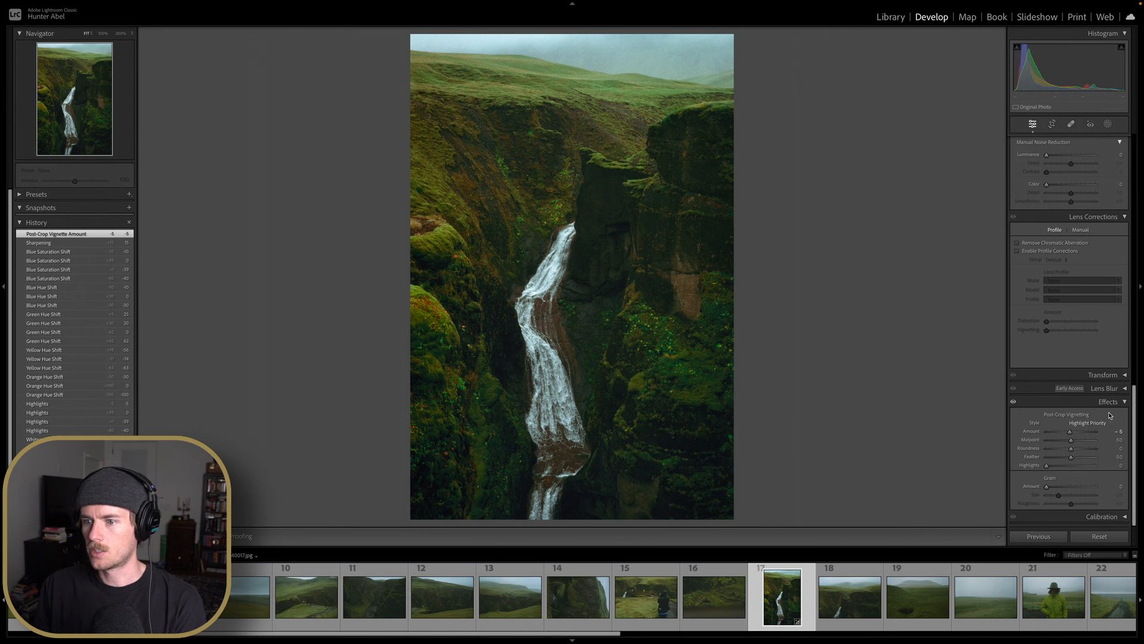
Raise Contrast to +25, Shadows to +40, and Vibrance and Saturation to +20 in the Basic panel
{"action": "scroll", "coordinate": [1073, 289], "scroll_direction": "up", "scroll_amount": 10}
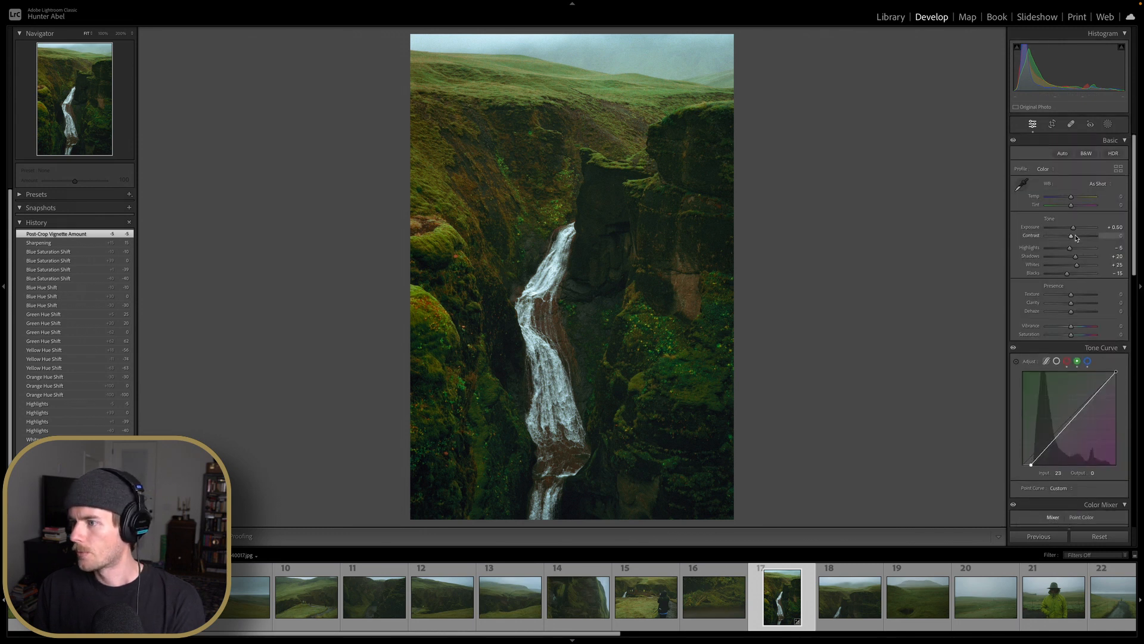
{"action": "left_click_drag", "start_coordinate": [1076, 238], "coordinate": [1077, 238]}
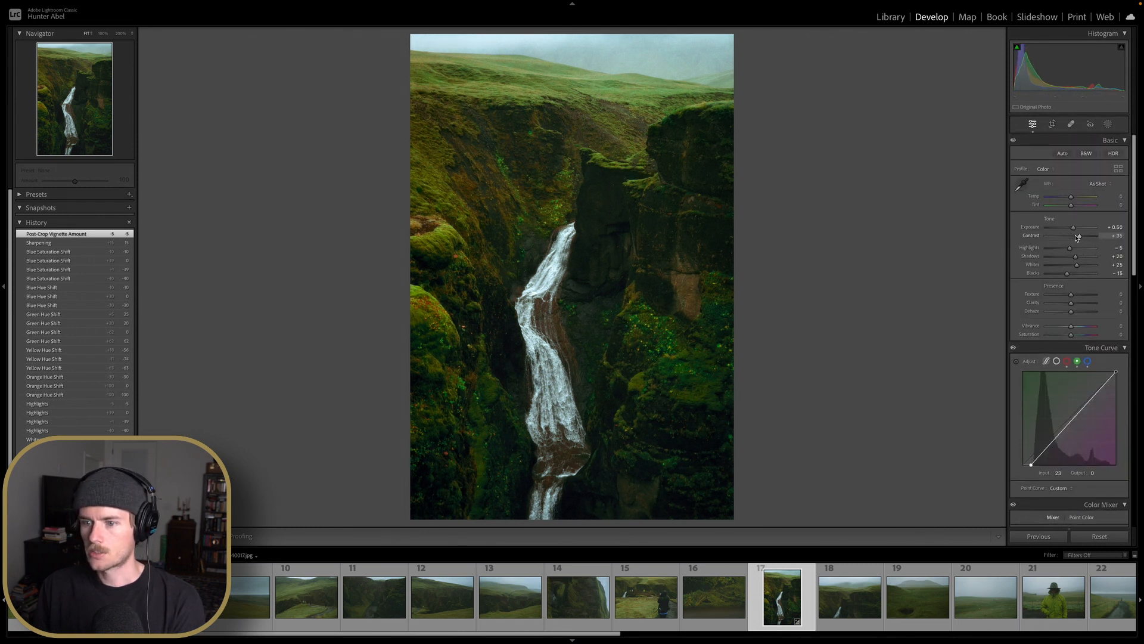
{"action": "key", "text": "Up"}
{"action": "double_click", "coordinate": [1080, 237]}
{"action": "key", "text": "Up"}
{"action": "key", "text": "Up"}
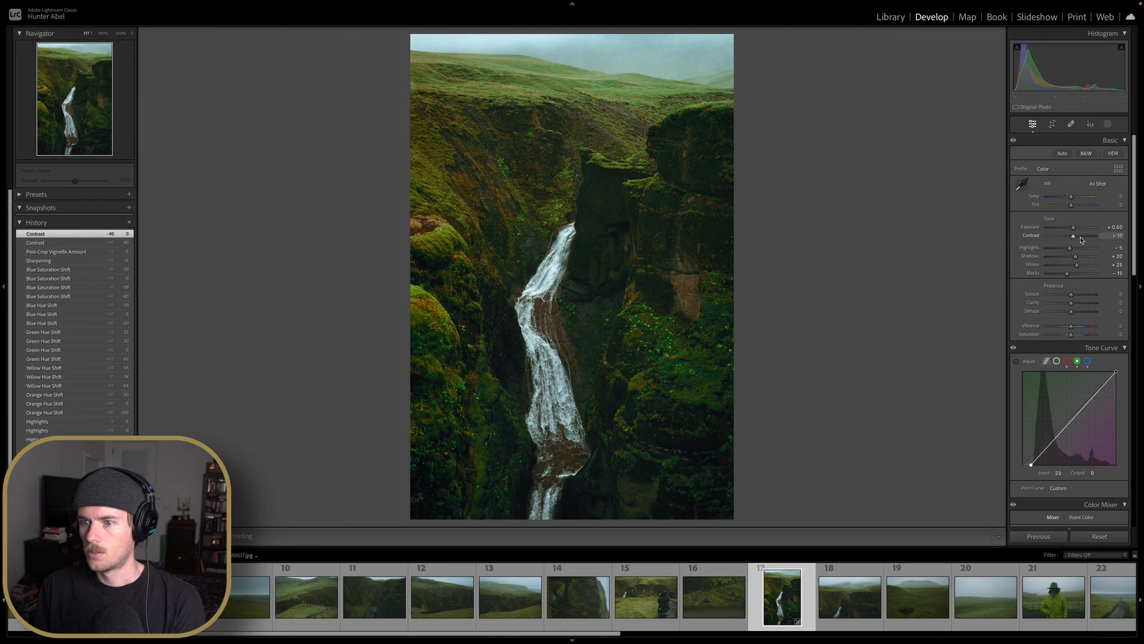
{"action": "key", "text": "Up"}
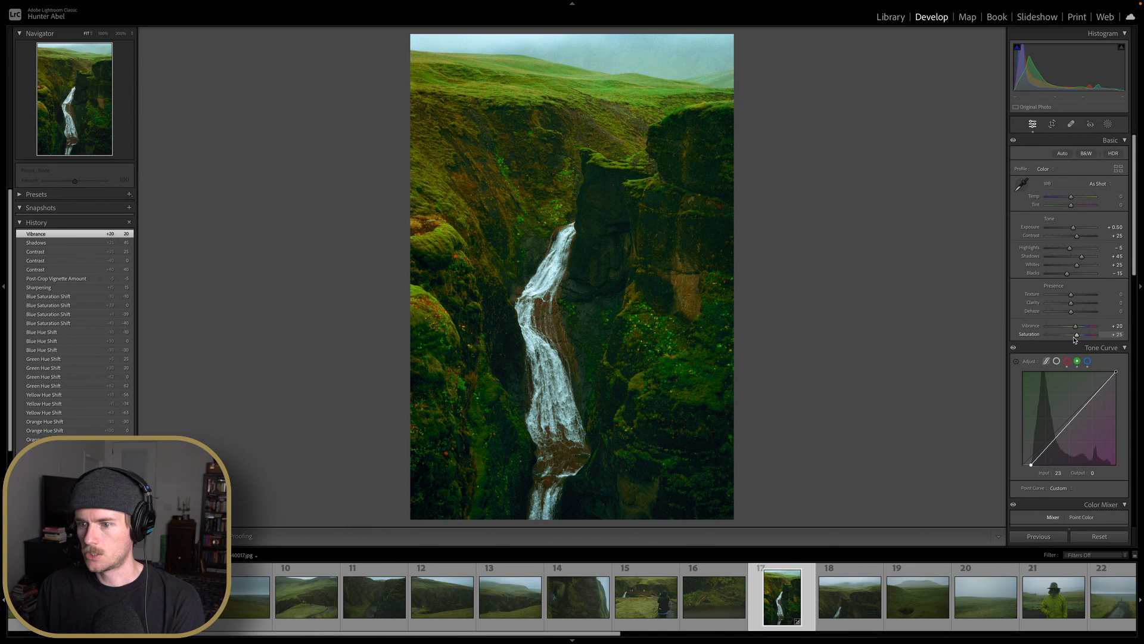
Lower Saturation to +15, set Tint to +20 and nudge the Temperature slightly
{"action": "left_click_drag", "start_coordinate": [1070, 205], "coordinate": [1071, 206]}
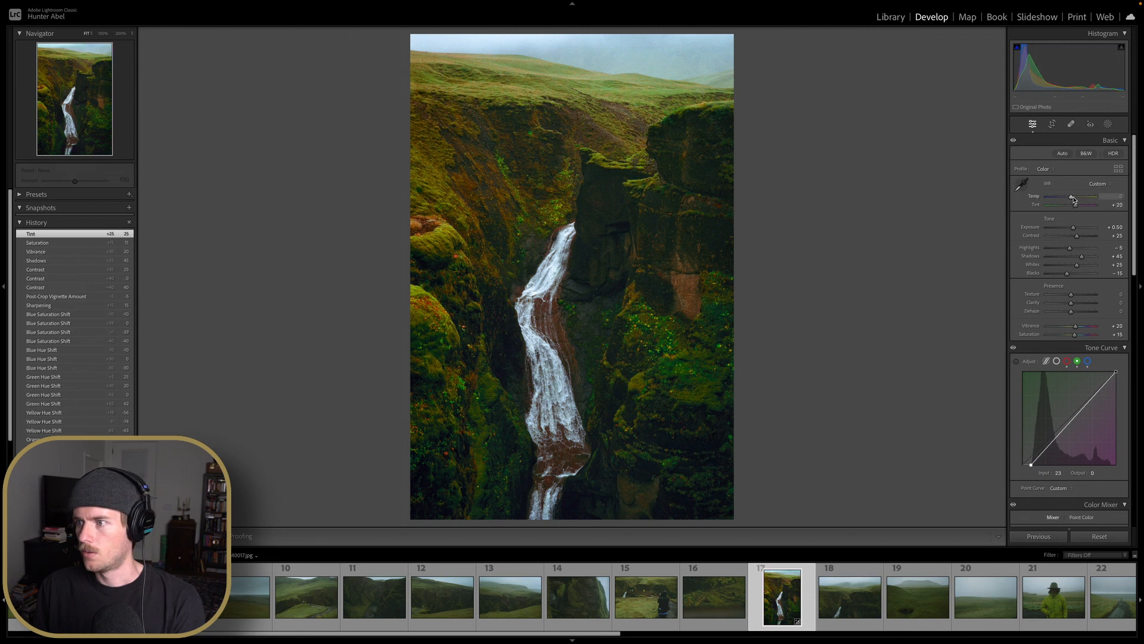
{"action": "key", "text": "Up"}
{"action": "key", "text": "Down"}
{"action": "key", "text": "Down"}
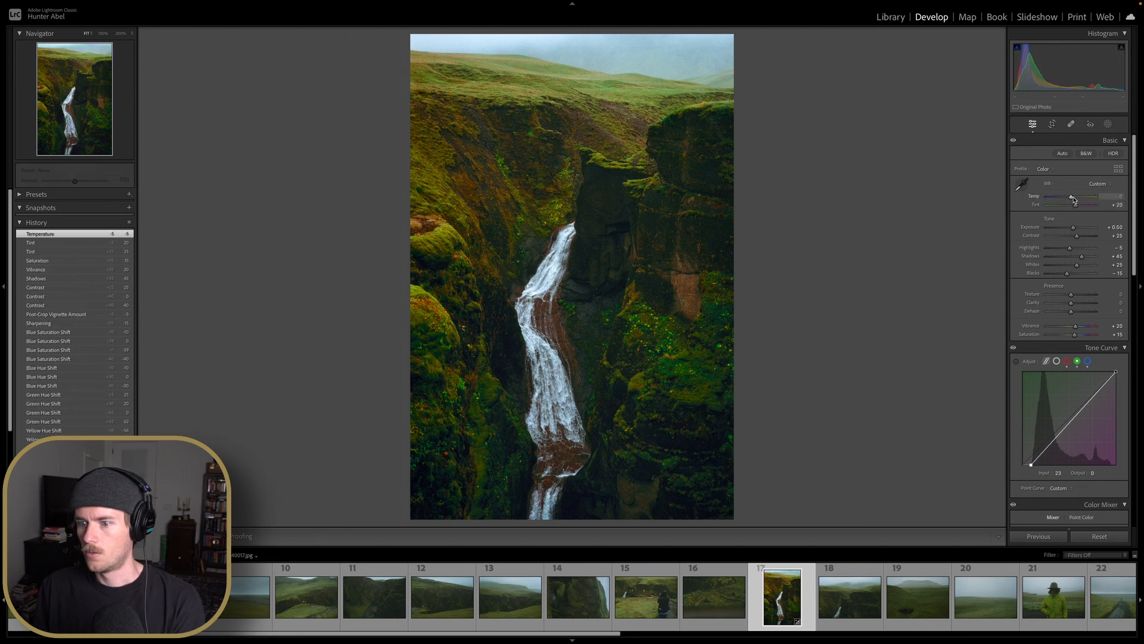
{"action": "key", "text": "Up"}
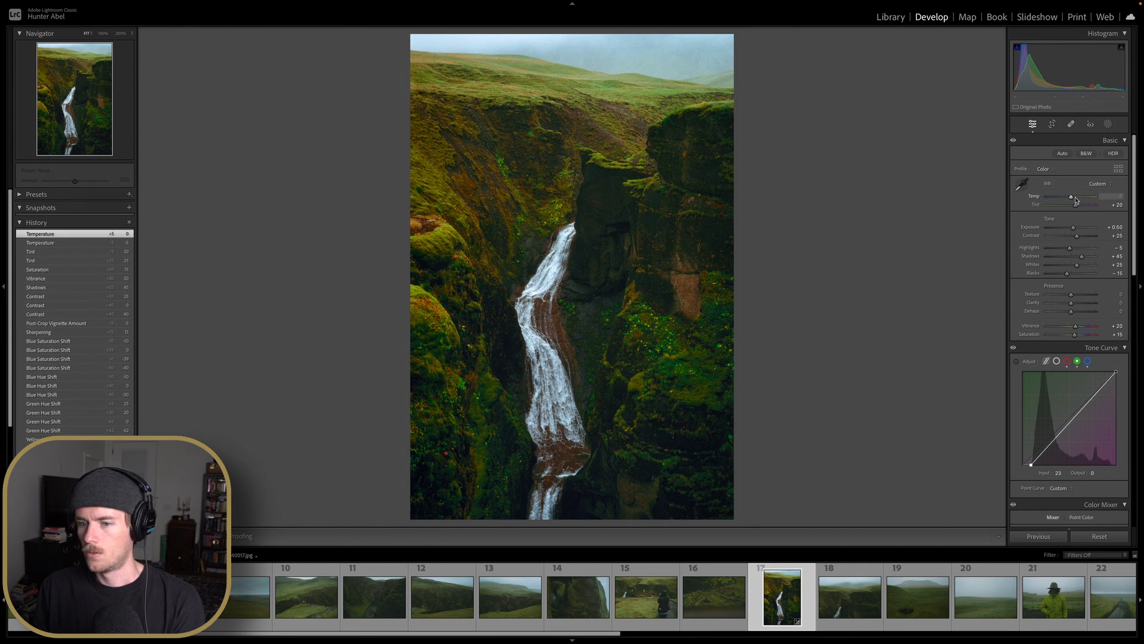
Compare before and after, then straighten the photo with the Crop tool to an angle of about 0.28
{"action": "key", "text": "y"}
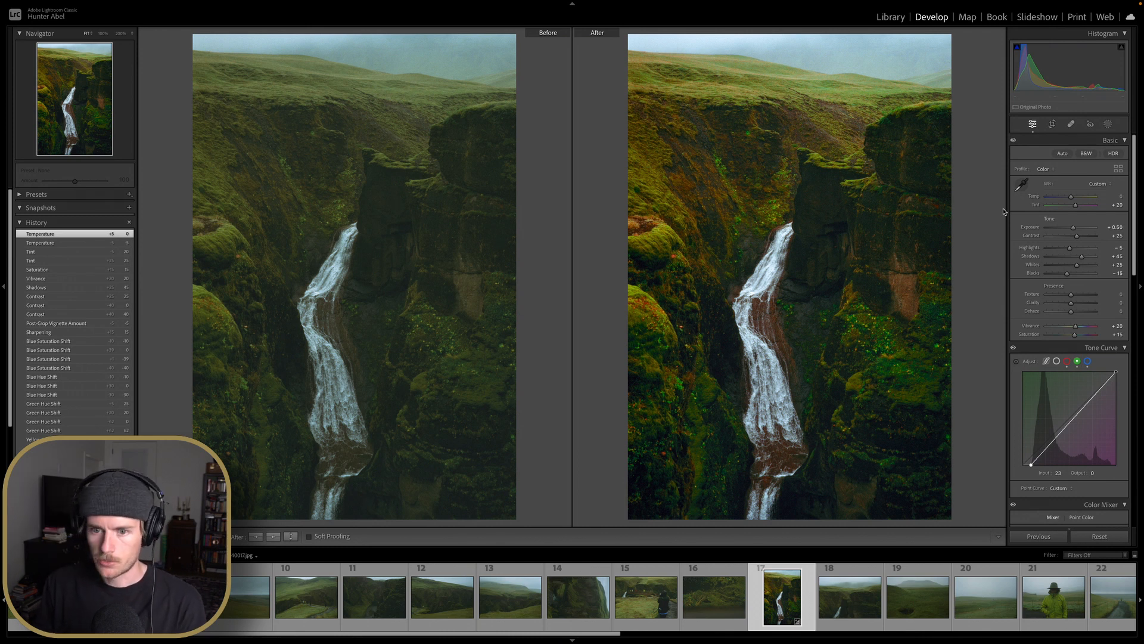
{"action": "key", "text": "y"}
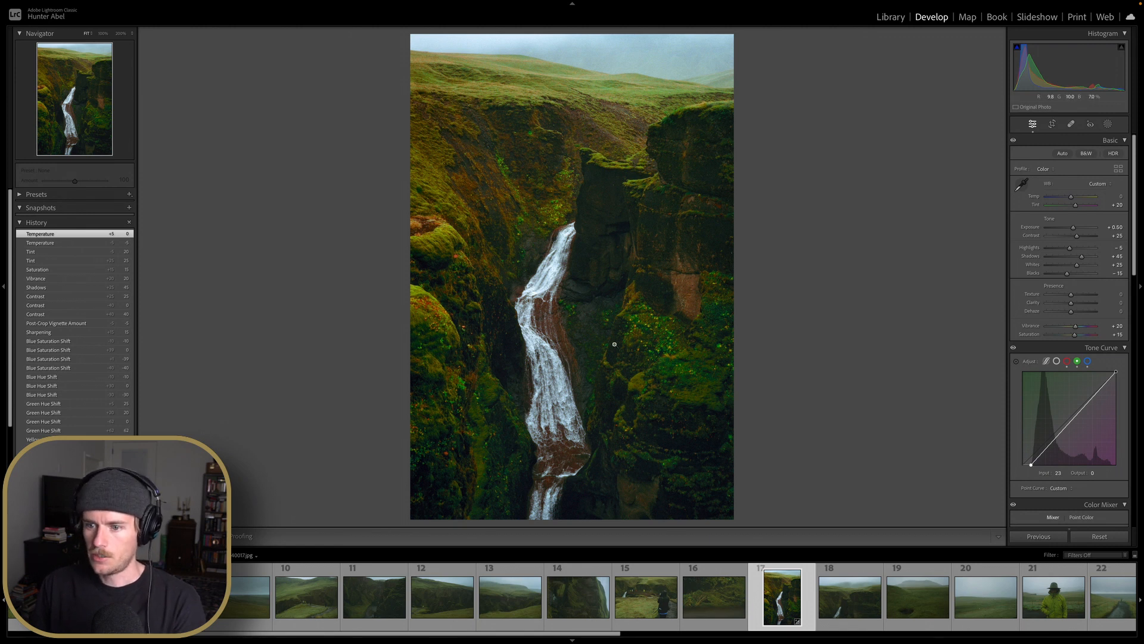
{"action": "left_click", "coordinate": [1052, 124]}
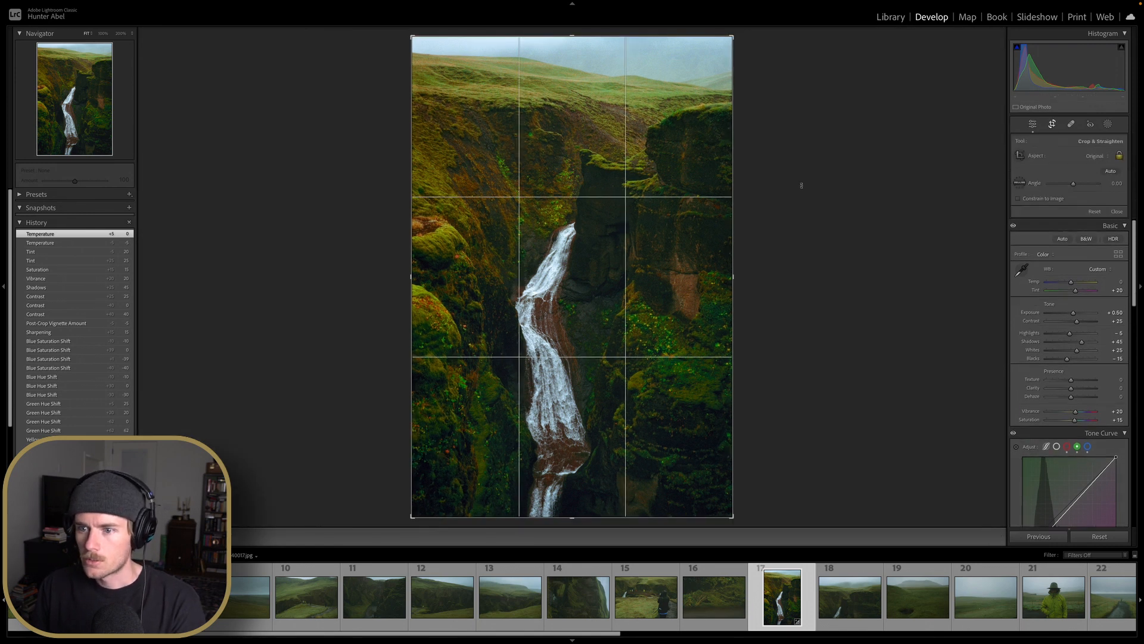
{"action": "left_click_drag", "start_coordinate": [802, 185], "coordinate": [803, 187]}
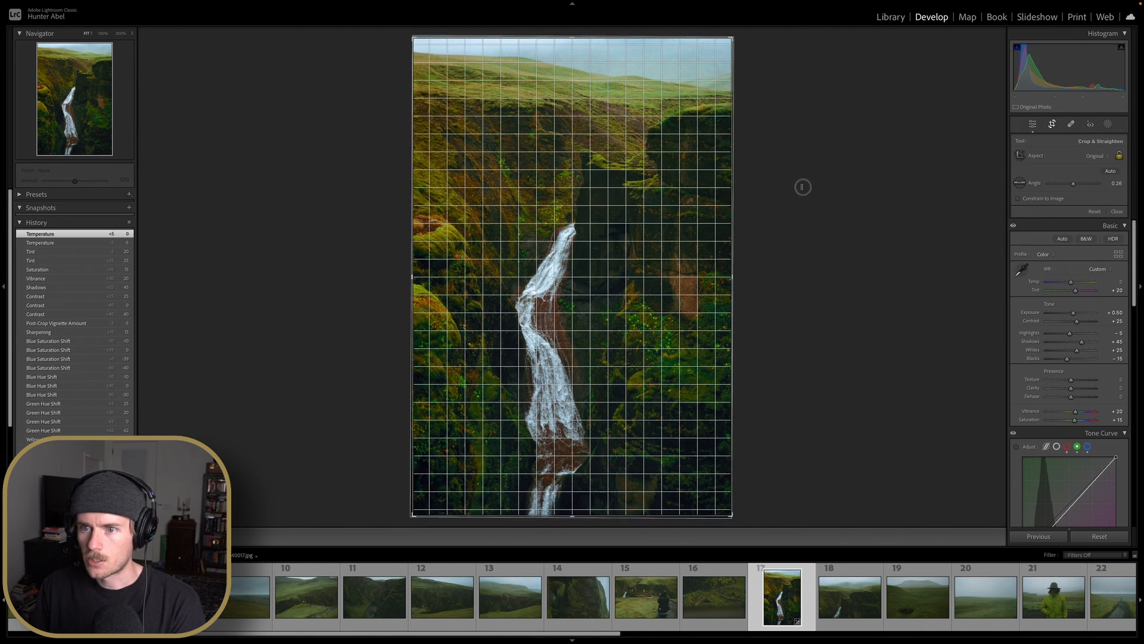
{"action": "key", "text": "Return"}
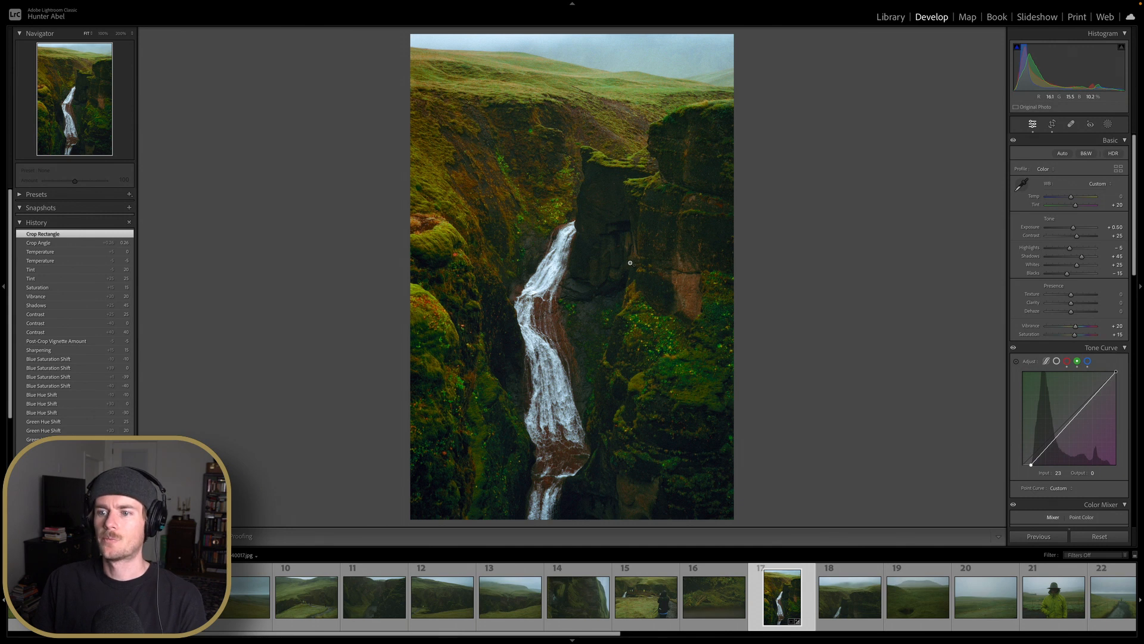
Set the Yellow saturation to -10 in the Color Mixer
{"action": "scroll", "coordinate": [1055, 321], "scroll_direction": "down", "scroll_amount": 3}
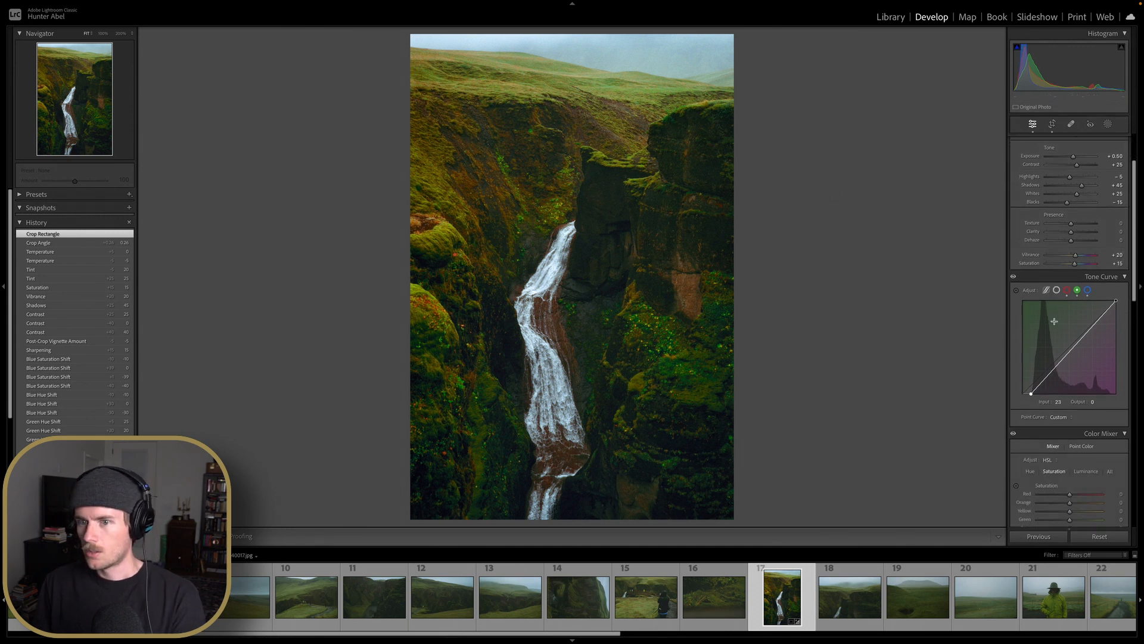
{"action": "scroll", "coordinate": [1067, 414], "scroll_direction": "down", "scroll_amount": 3}
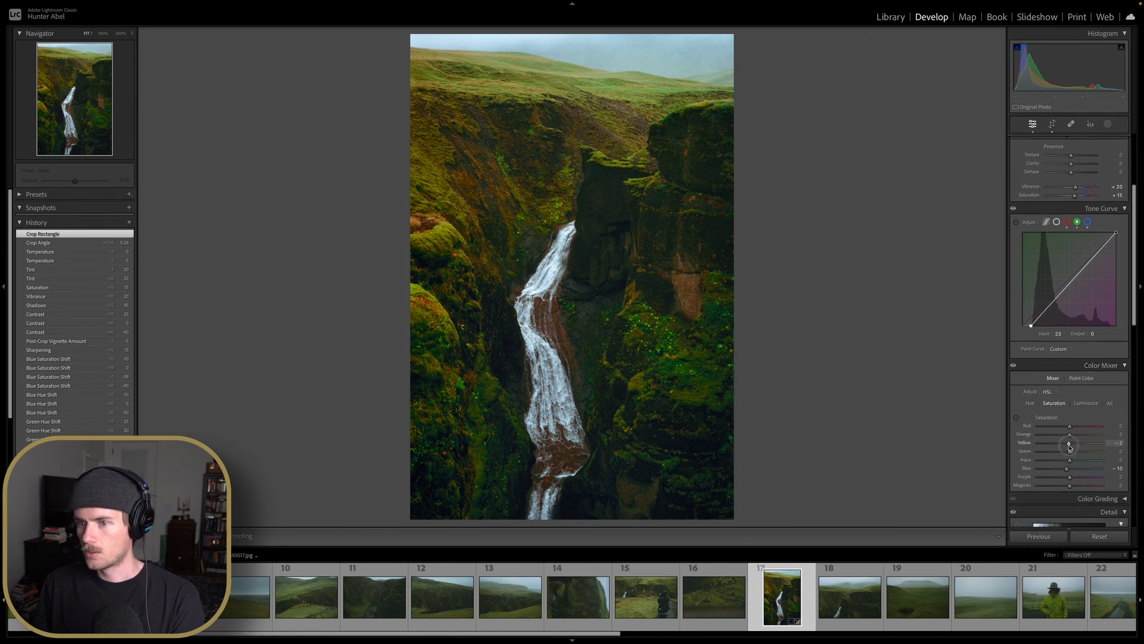
{"action": "left_click_drag", "start_coordinate": [1070, 442], "coordinate": [1042, 449]}
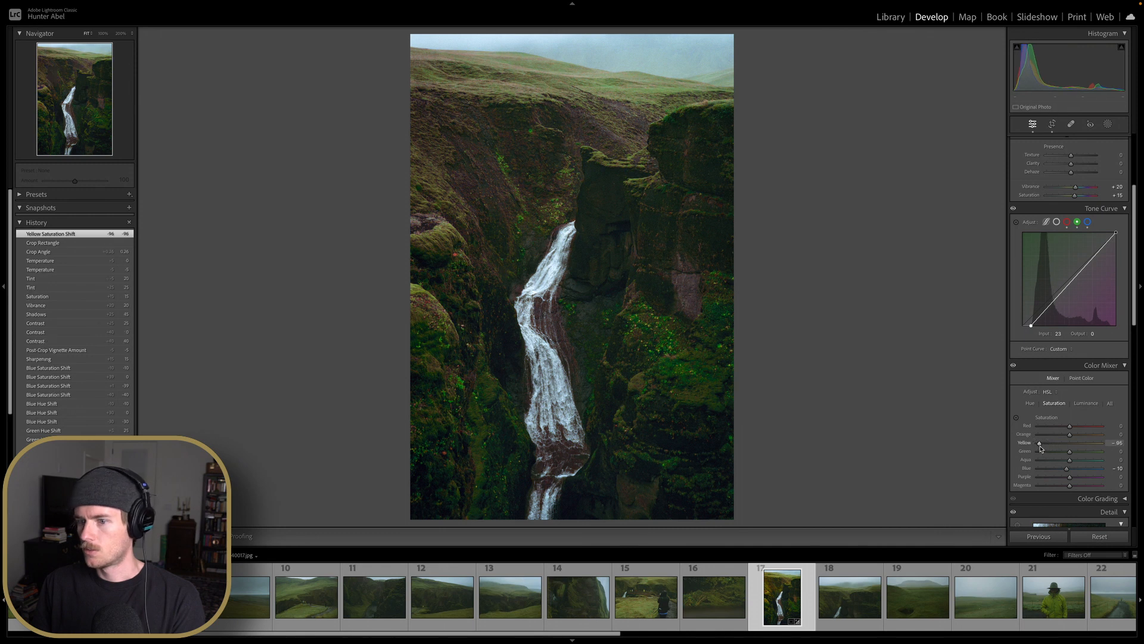
{"action": "double_click", "coordinate": [1041, 450]}
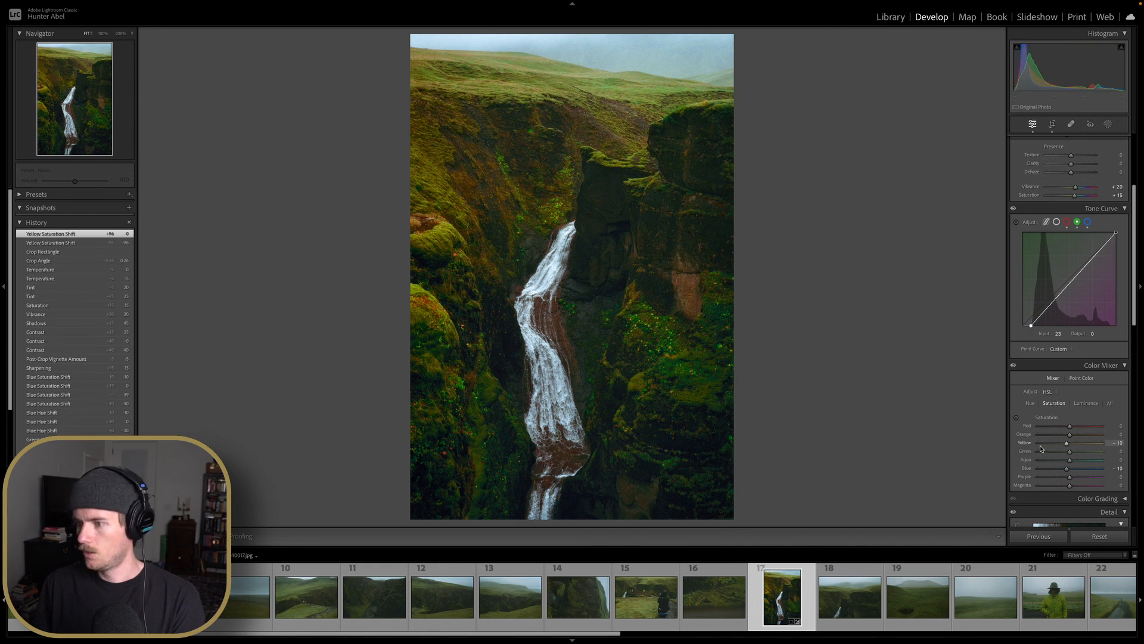
Set the Temperature to -3
{"action": "scroll", "coordinate": [1073, 379], "scroll_direction": "up", "scroll_amount": 1}
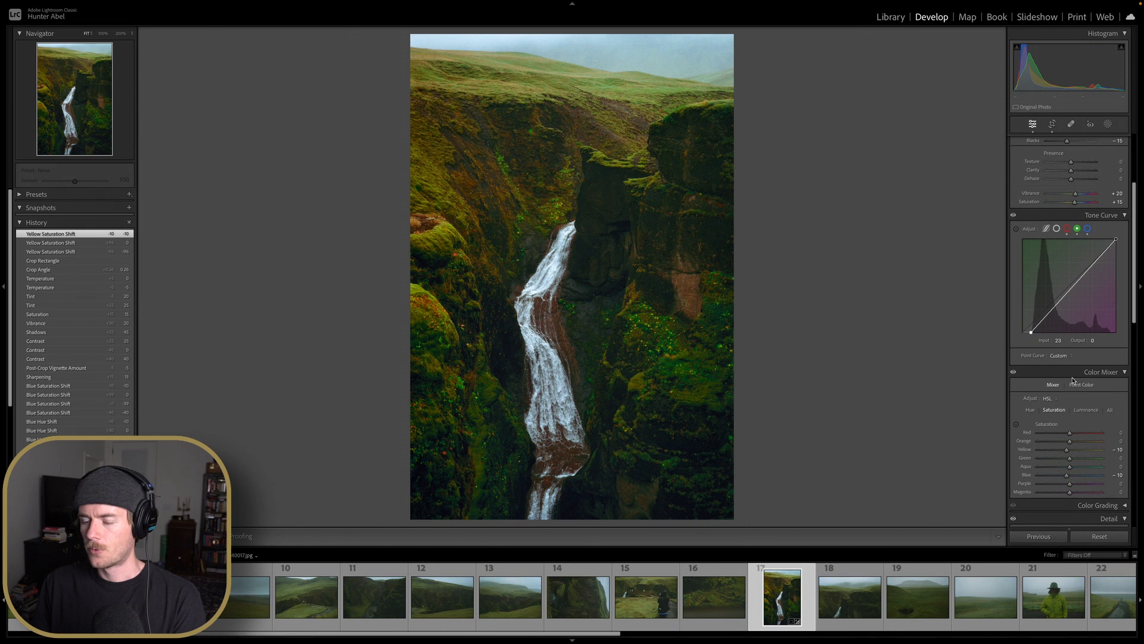
{"action": "scroll", "coordinate": [1073, 379], "scroll_direction": "up", "scroll_amount": 5}
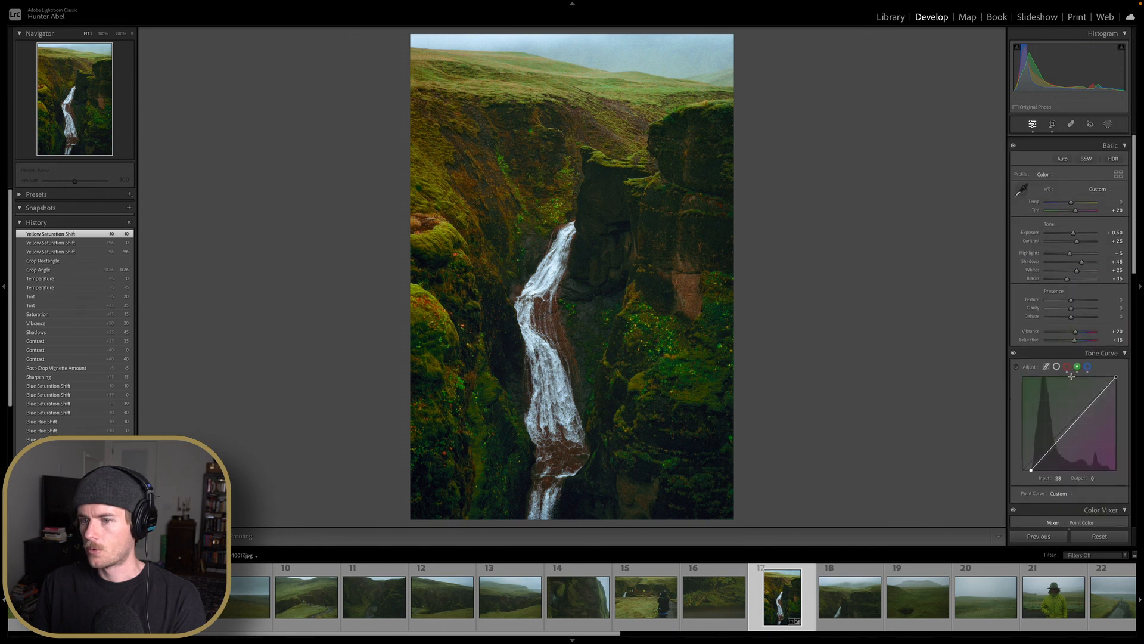
{"action": "double_click", "coordinate": [1076, 201]}
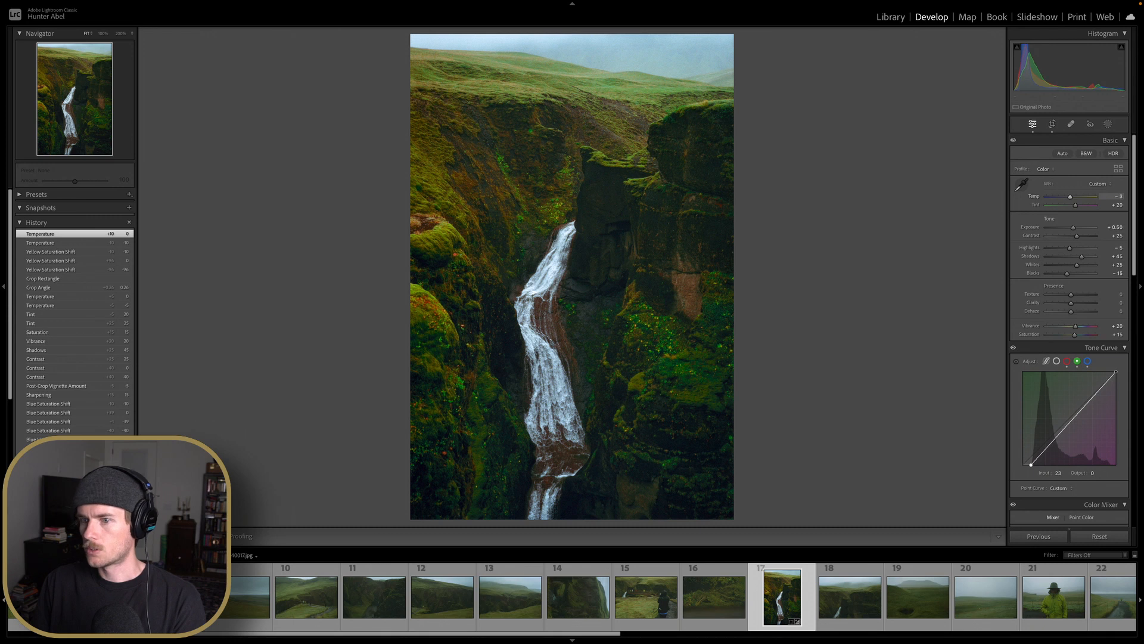
{"action": "key", "text": "Return"}
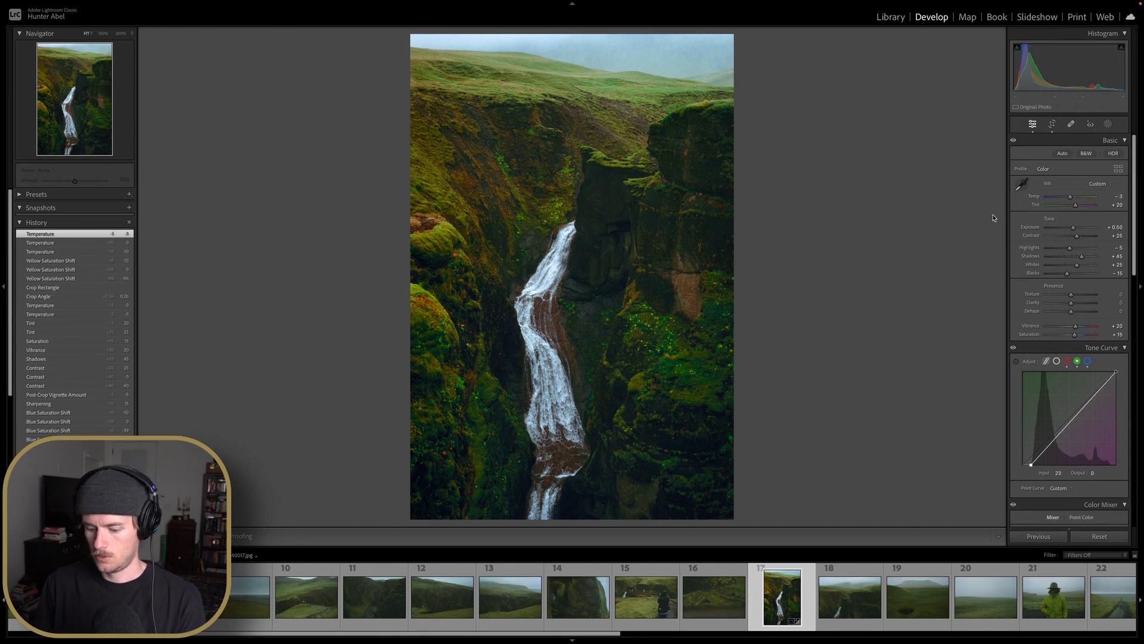
Copy all of the waterfall photo's develop settings
{"action": "key", "text": "y"}
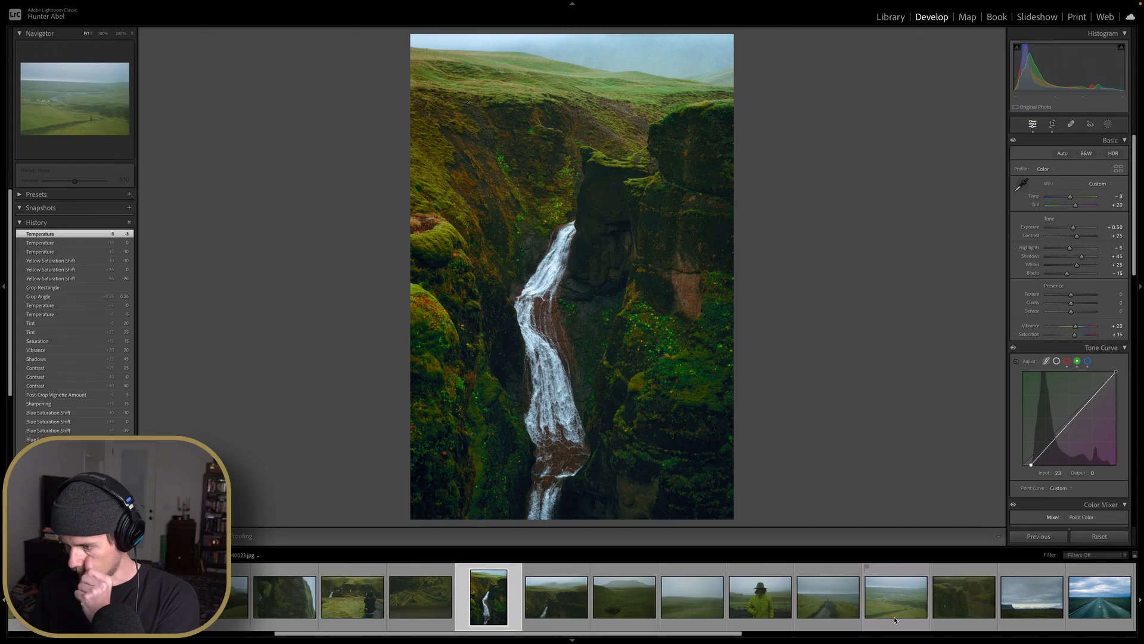
{"action": "scroll", "coordinate": [894, 616], "scroll_direction": "down", "scroll_amount": 6}
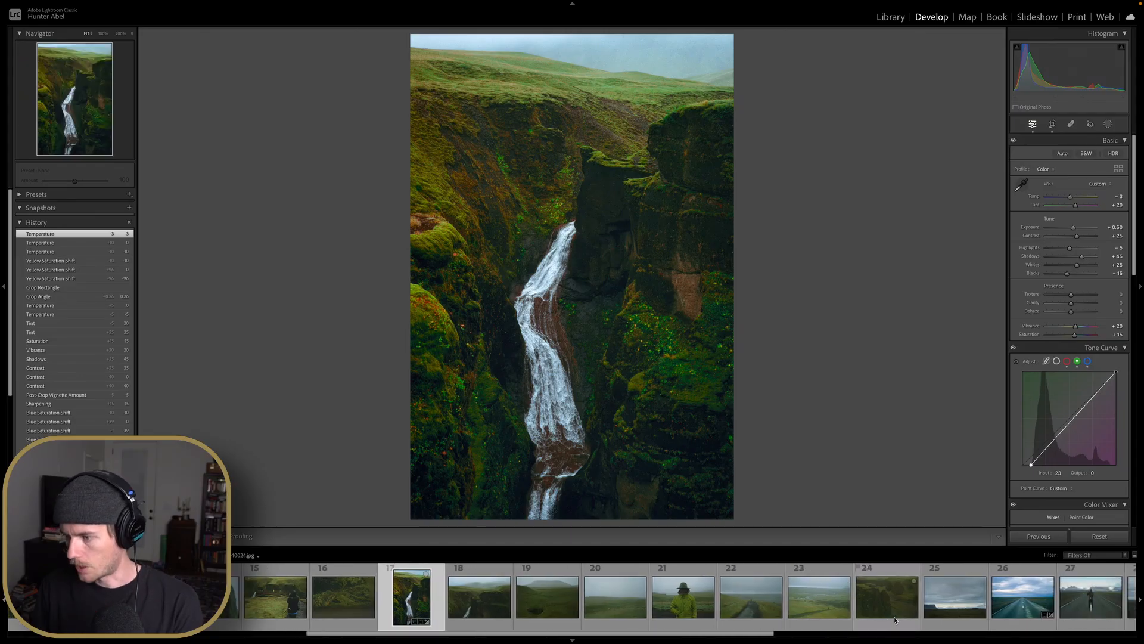
{"action": "scroll", "coordinate": [890, 618], "scroll_direction": "up", "scroll_amount": 6}
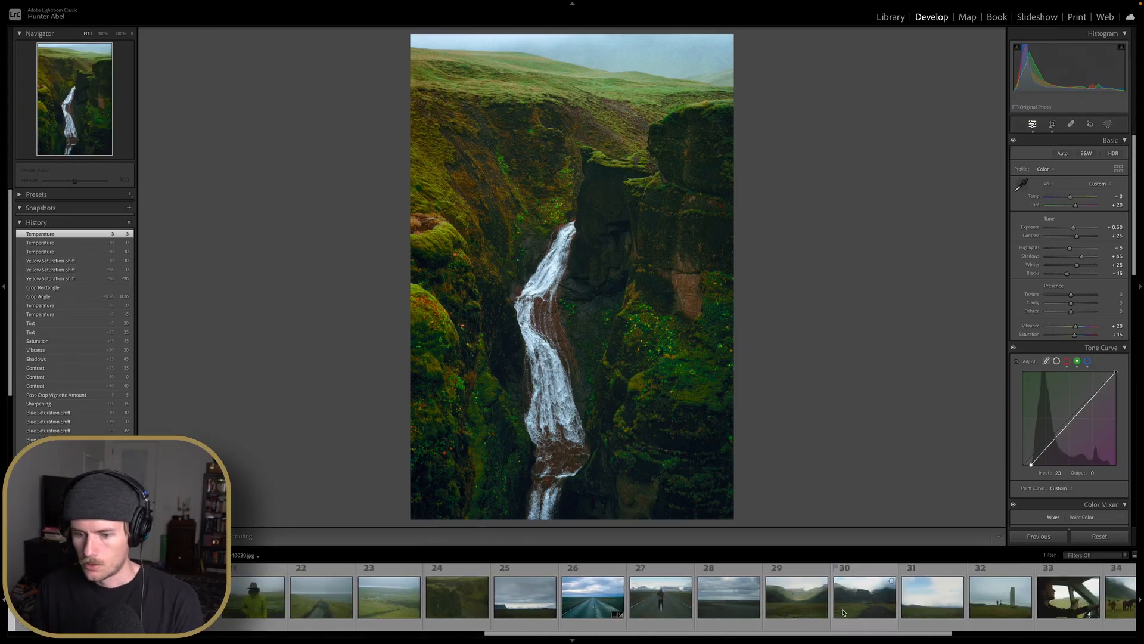
{"action": "key", "text": "super+shift+c"}
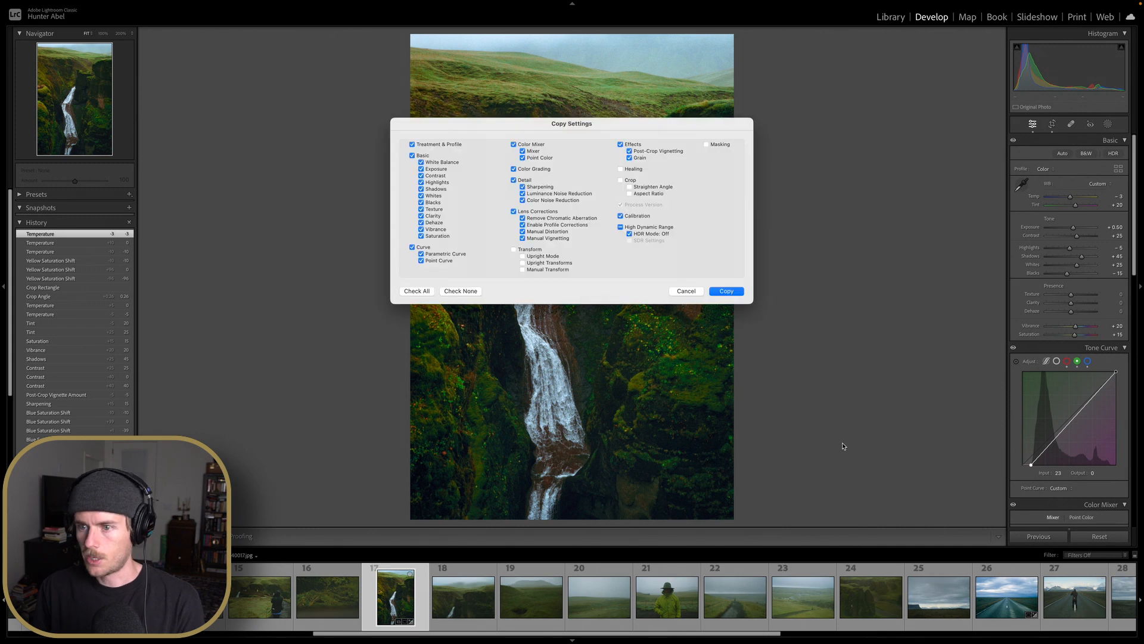
{"action": "key", "text": "Return"}
Open photo 21, the portrait of the person in the green jacket
{"action": "scroll", "coordinate": [704, 620], "scroll_direction": "down", "scroll_amount": 1}
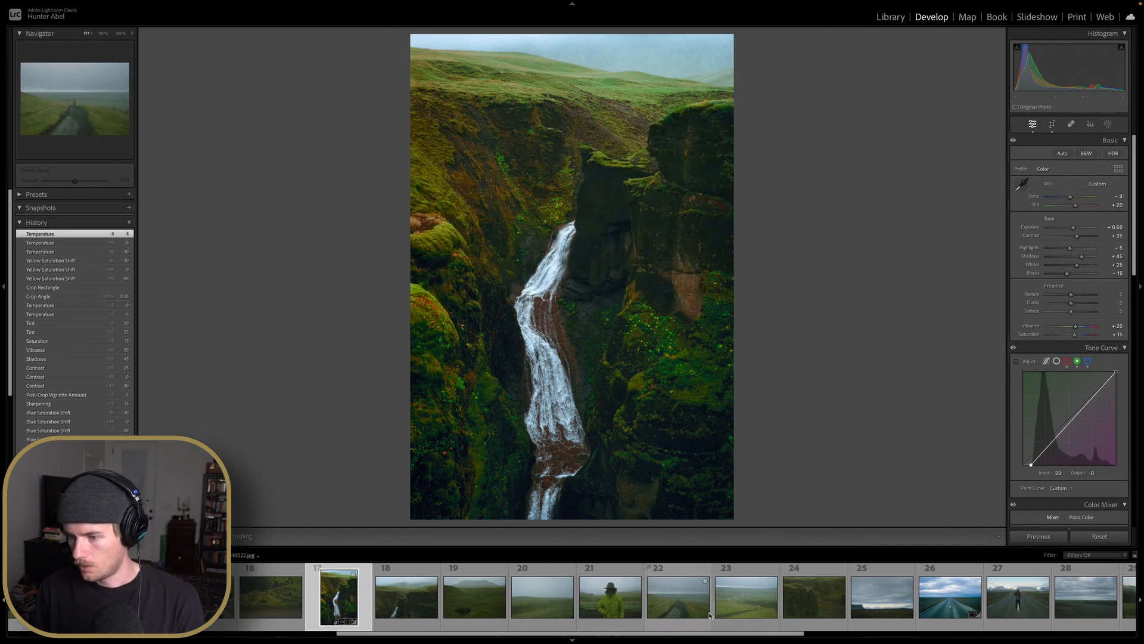
{"action": "scroll", "coordinate": [709, 617], "scroll_direction": "down", "scroll_amount": 1}
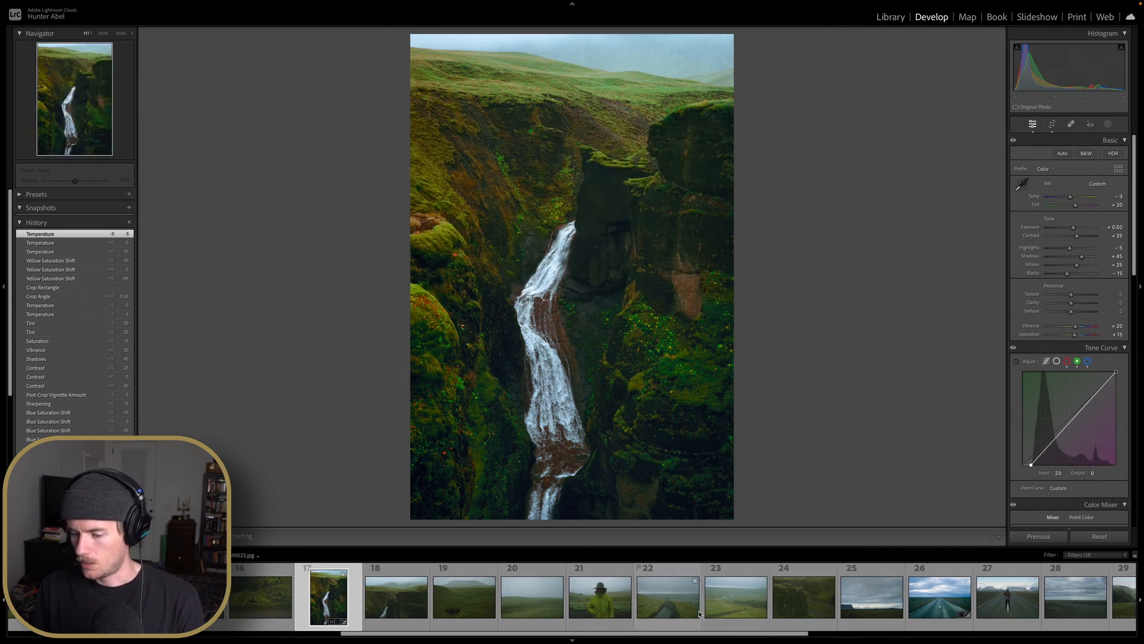
{"action": "left_click", "coordinate": [595, 608]}
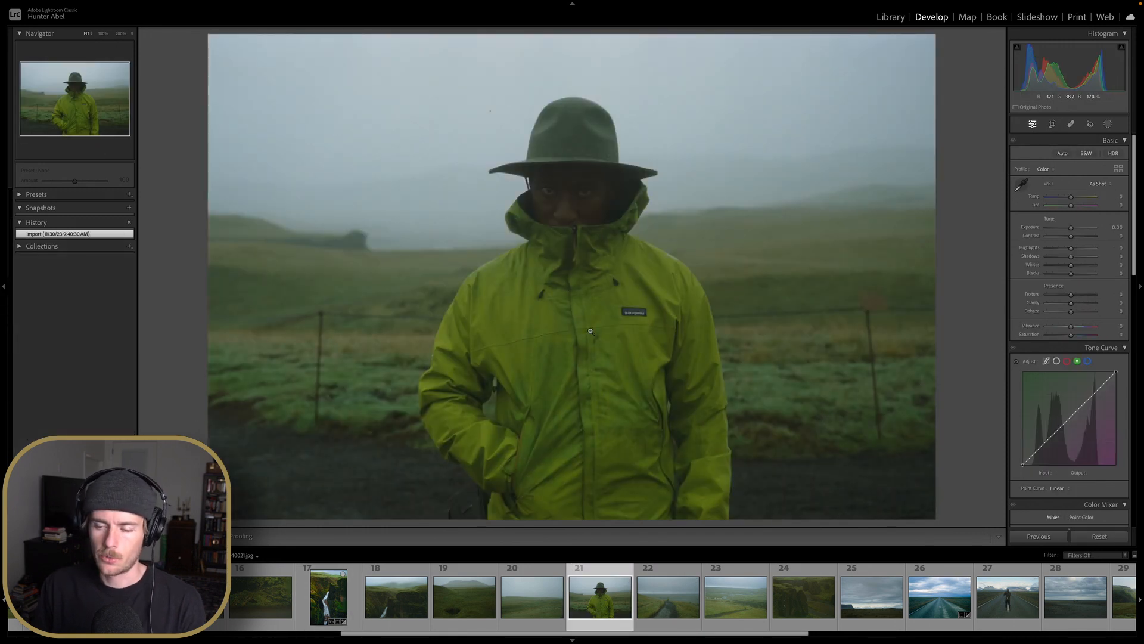
Paste the copied waterfall develop settings onto the portrait and nudge its crop angle slightly
{"action": "key", "text": "ctrl+shift+v"}
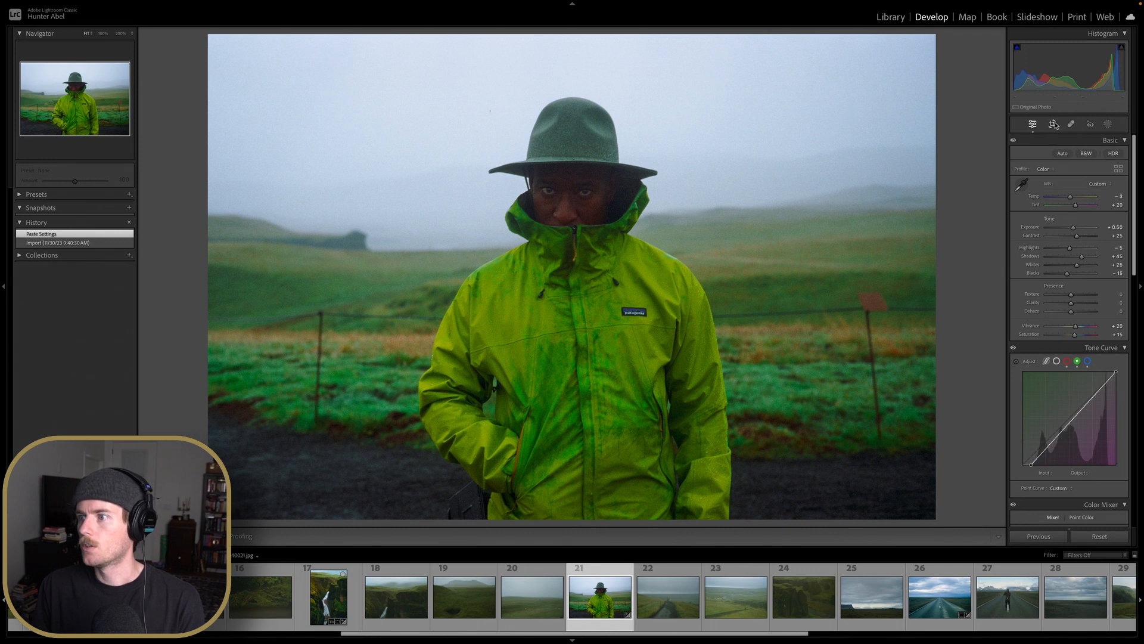
{"action": "left_click", "coordinate": [1053, 124]}
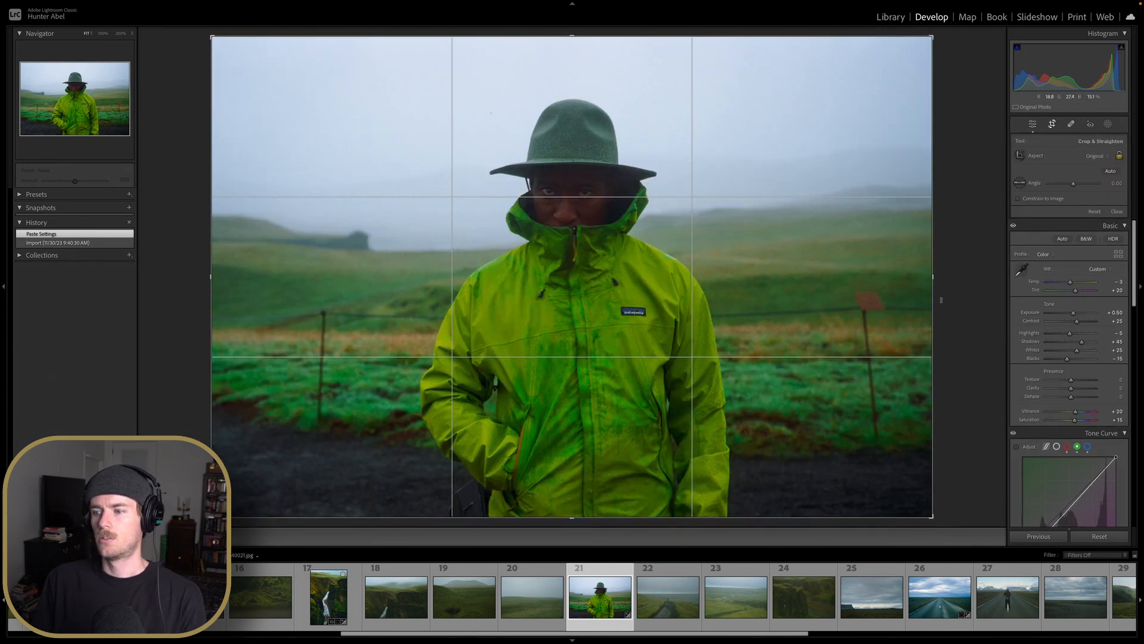
{"action": "left_click_drag", "start_coordinate": [949, 296], "coordinate": [950, 296]}
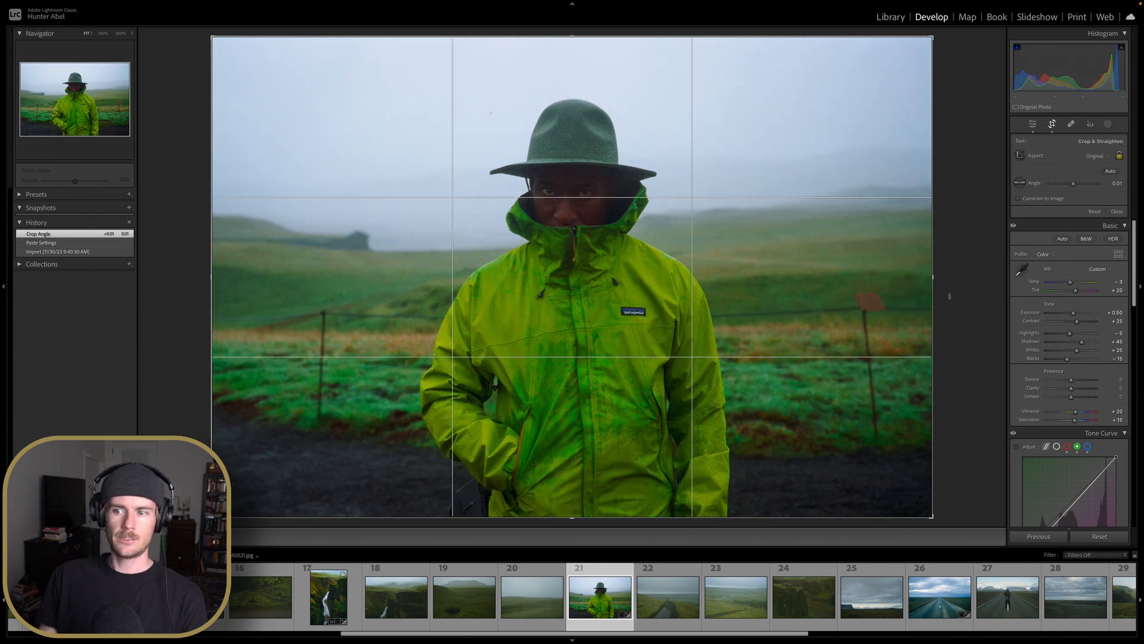
{"action": "left_click", "coordinate": [1052, 123]}
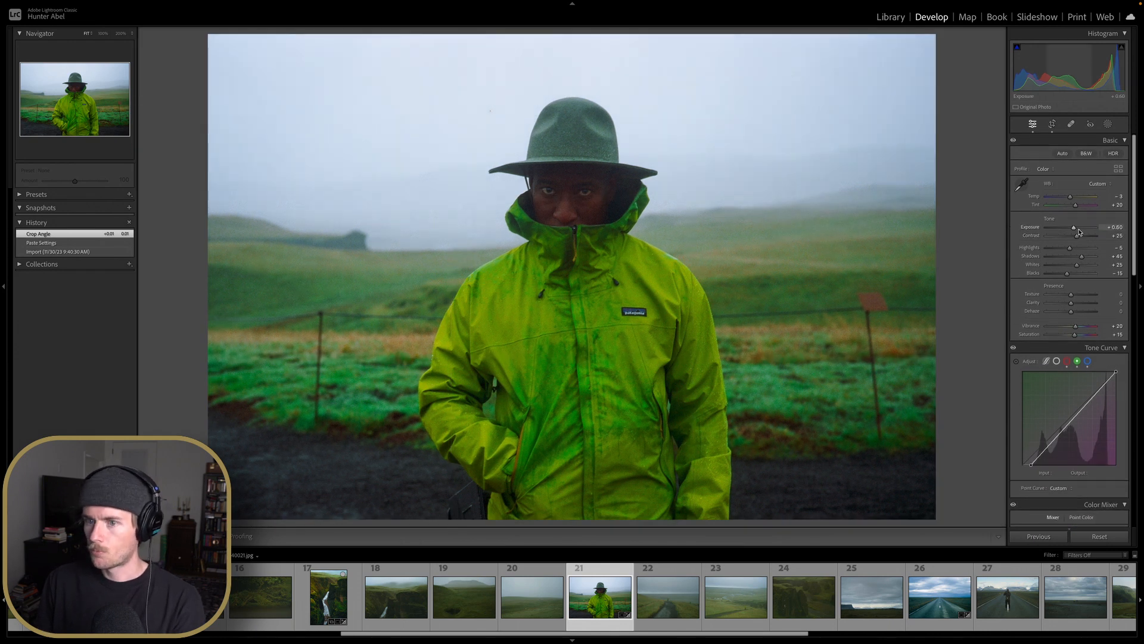
Raise the Exposure to +0.60 and rework the Blacks slider
{"action": "key", "text": "Up"}
{"action": "key", "text": "Up"}
{"action": "key", "text": "Down"}
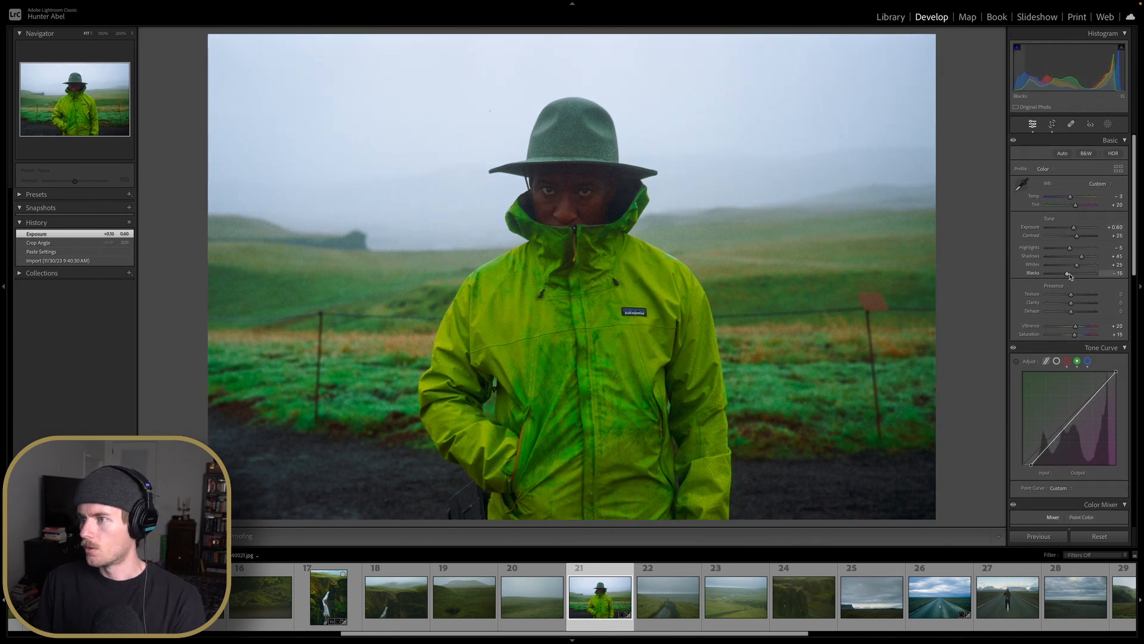
{"action": "double_click", "coordinate": [1067, 275]}
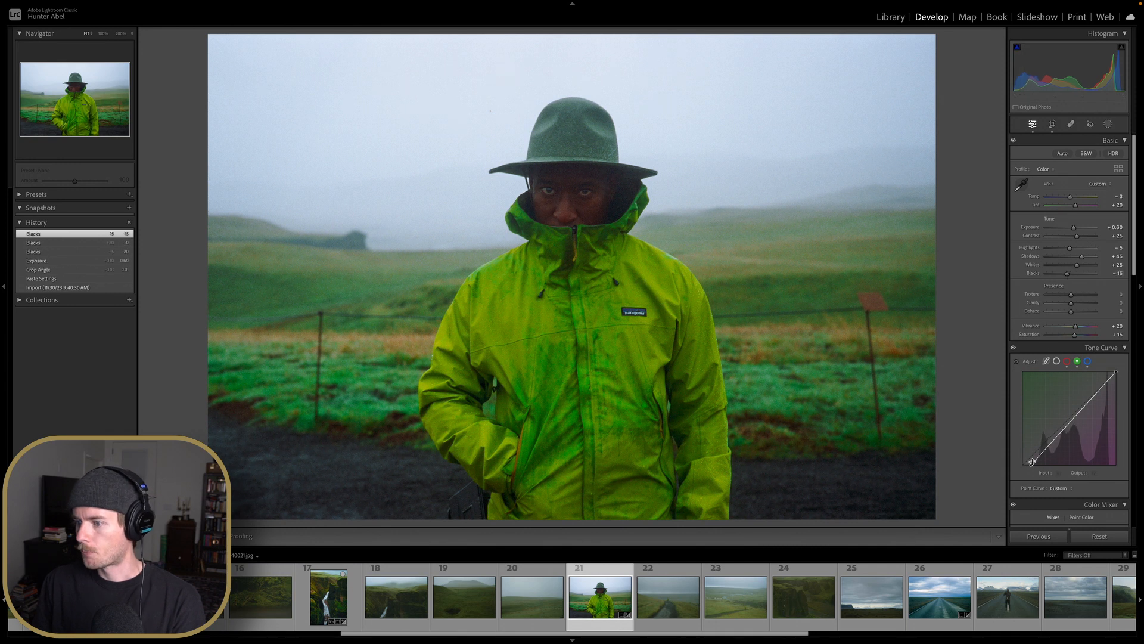
Lift the black points of the blue, green and red channel tone curves to an input of about 27
{"action": "mouse_move", "coordinate": [1031, 465]}
{"action": "left_mouse_down"}
{"action": "mouse_move", "coordinate": [1019, 470]}
{"action": "mouse_move", "coordinate": [1033, 472]}
{"action": "left_mouse_up"}
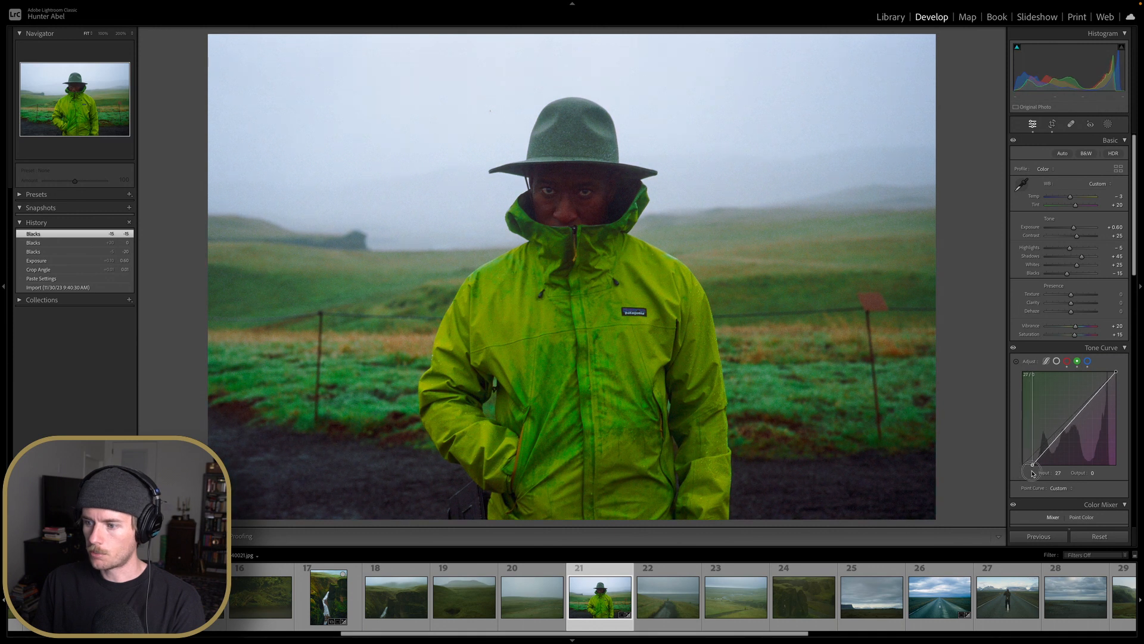
{"action": "left_click", "coordinate": [1087, 361]}
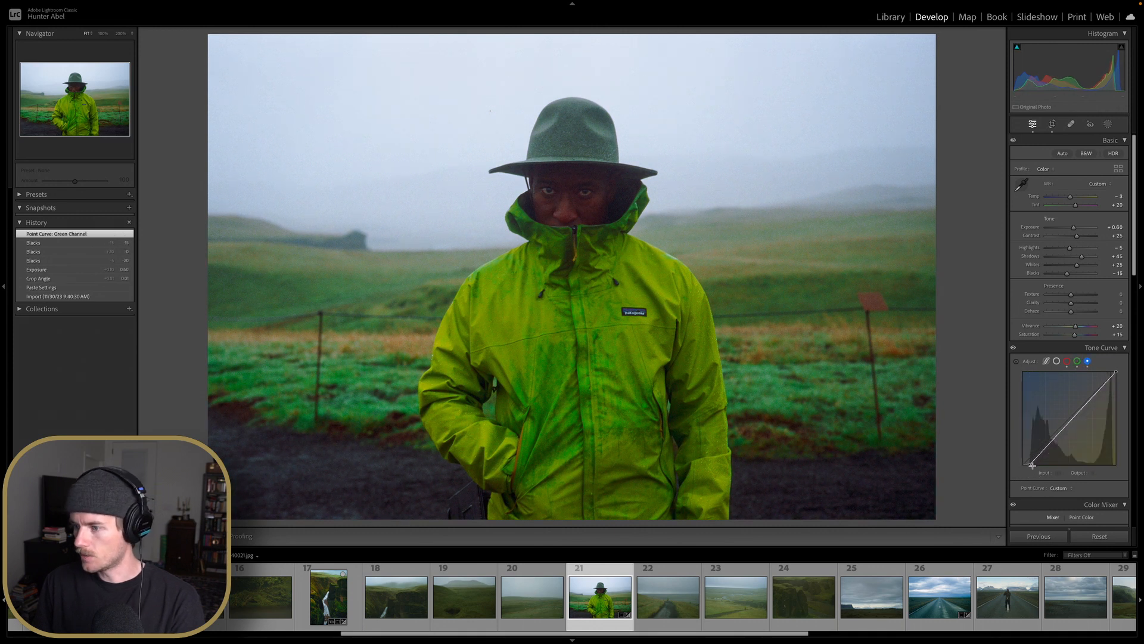
{"action": "left_click_drag", "start_coordinate": [1024, 471], "coordinate": [1031, 474]}
{"action": "left_click", "coordinate": [1067, 361]}
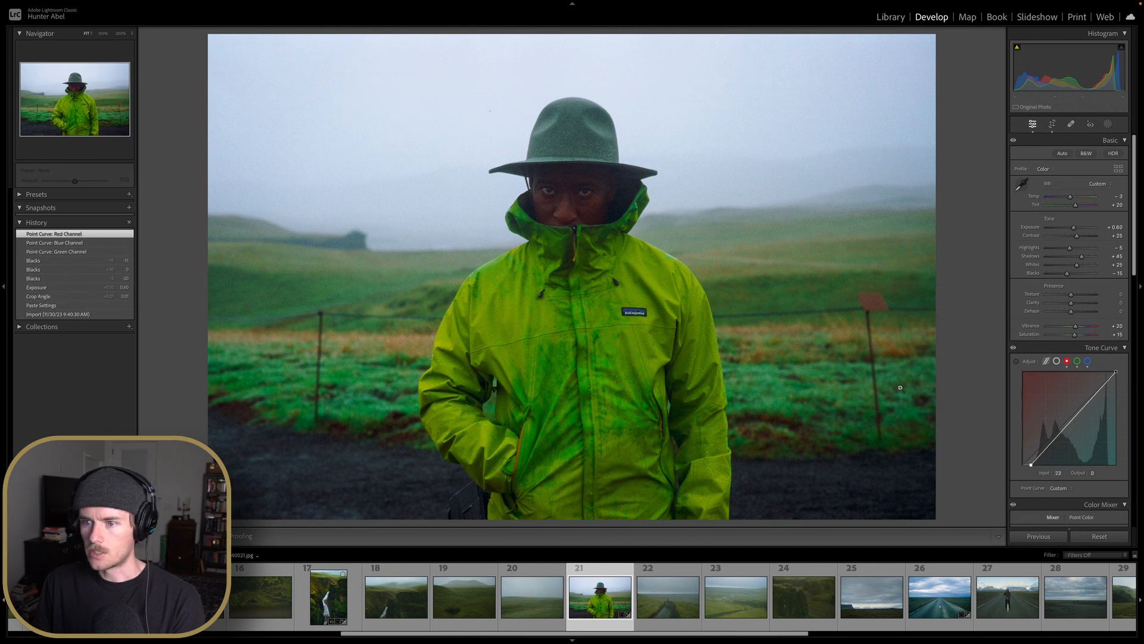
{"action": "left_click", "coordinate": [715, 383]}
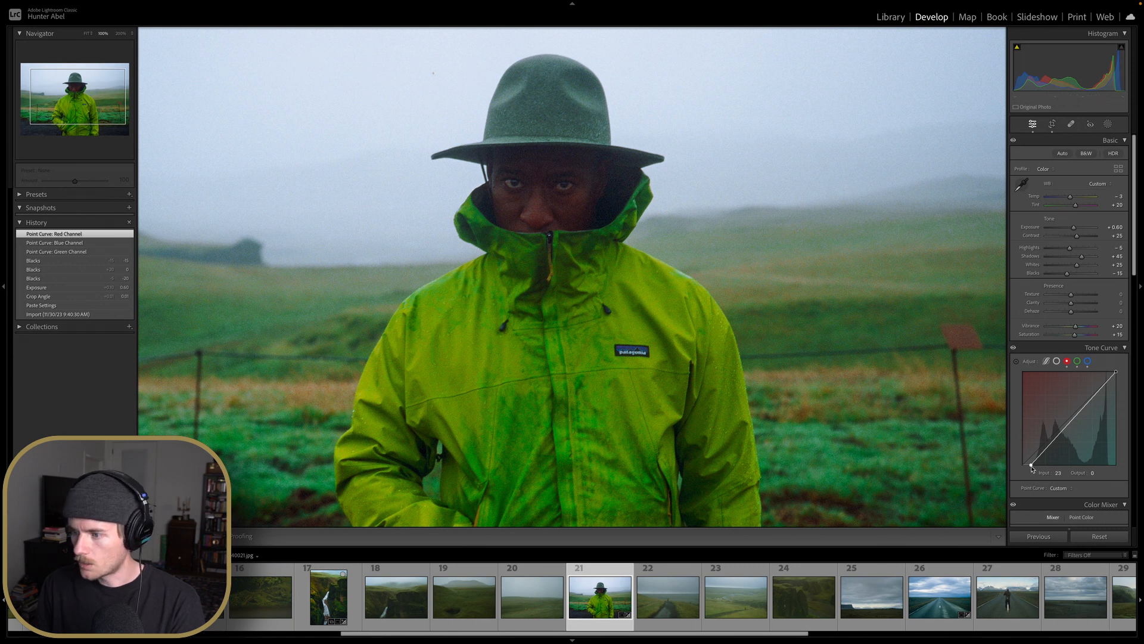
{"action": "left_click_drag", "start_coordinate": [1031, 466], "coordinate": [1033, 473]}
{"action": "key", "text": "z"}
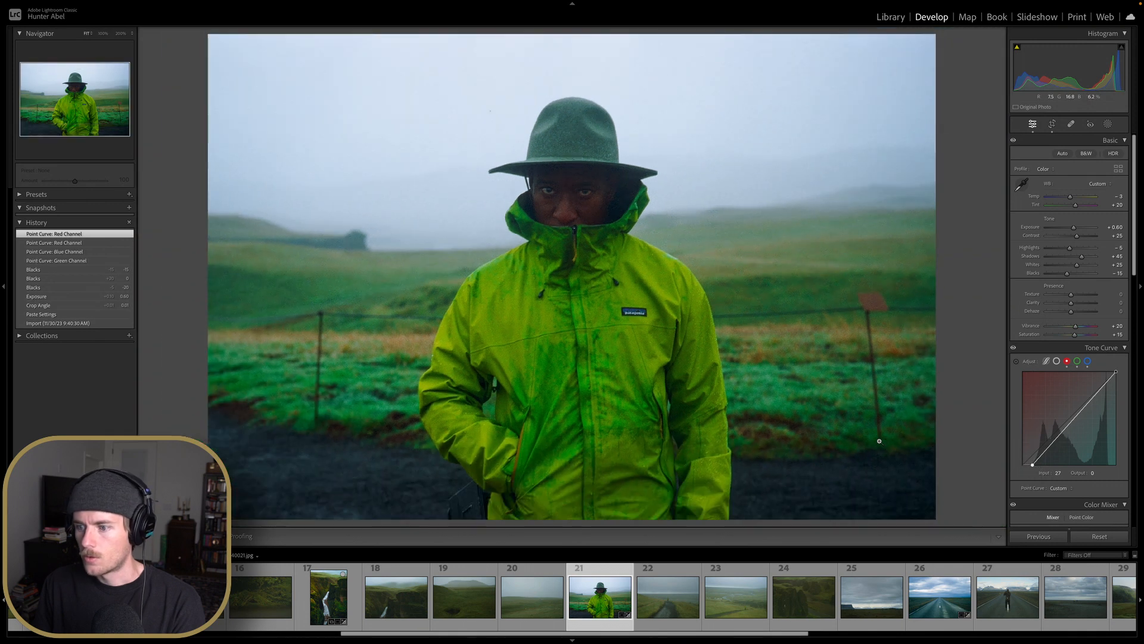
Set the white balance Temperature to 0 and the Tint to +25
{"action": "left_click_drag", "start_coordinate": [1071, 196], "coordinate": [1073, 206]}
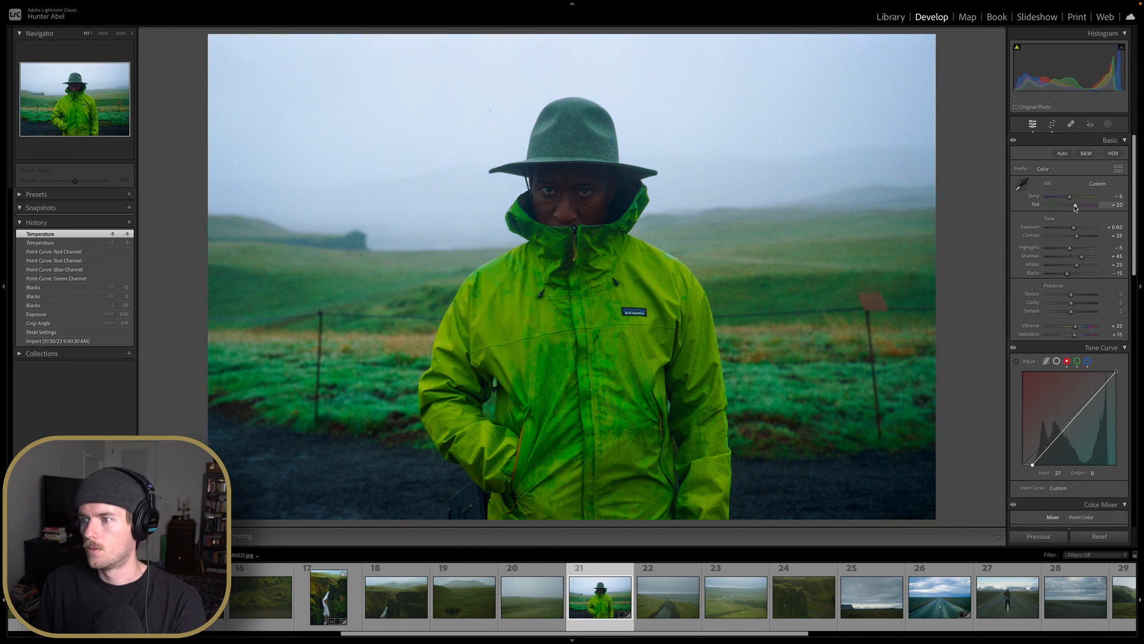
{"action": "key", "text": "Up"}
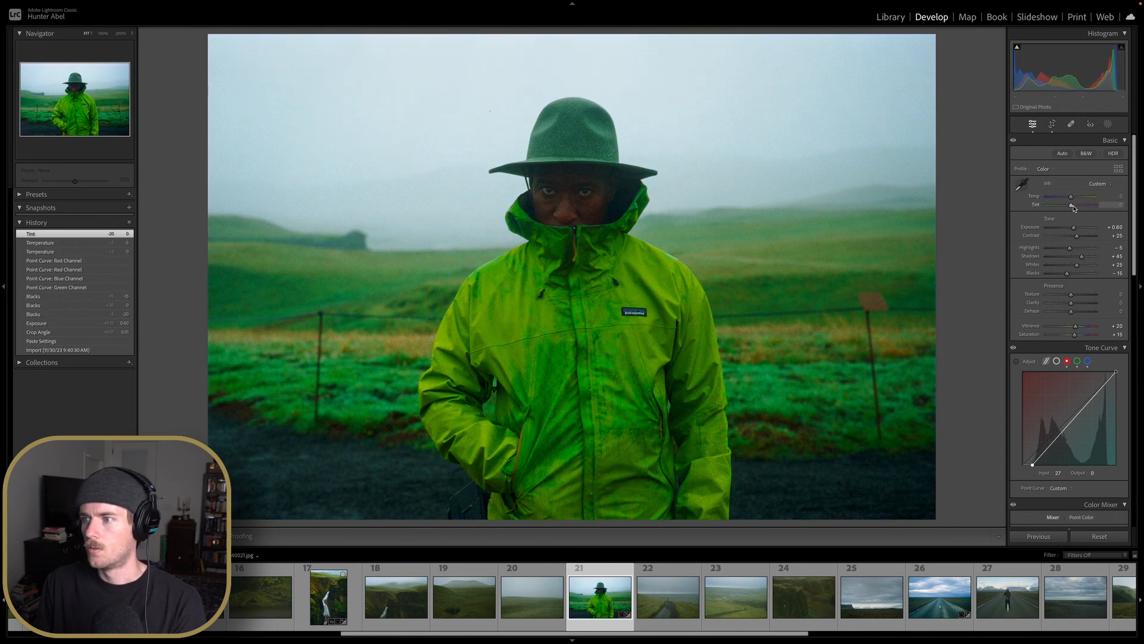
{"action": "key", "text": "Up"}
{"action": "key", "text": "Up"}
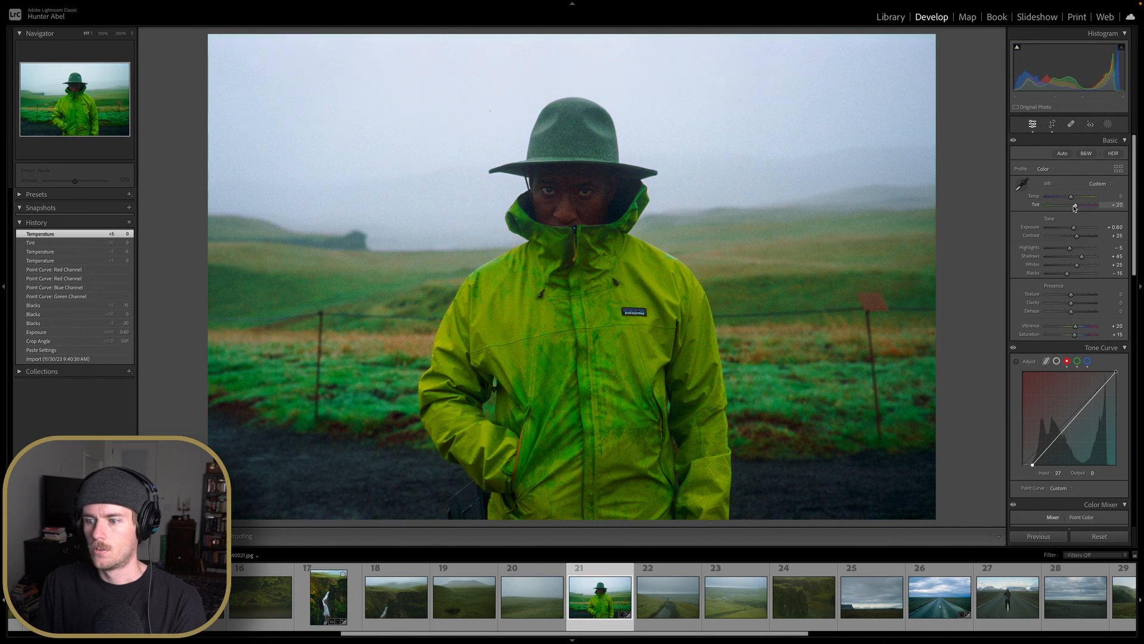
{"action": "left_click_drag", "start_coordinate": [1076, 207], "coordinate": [1075, 208]}
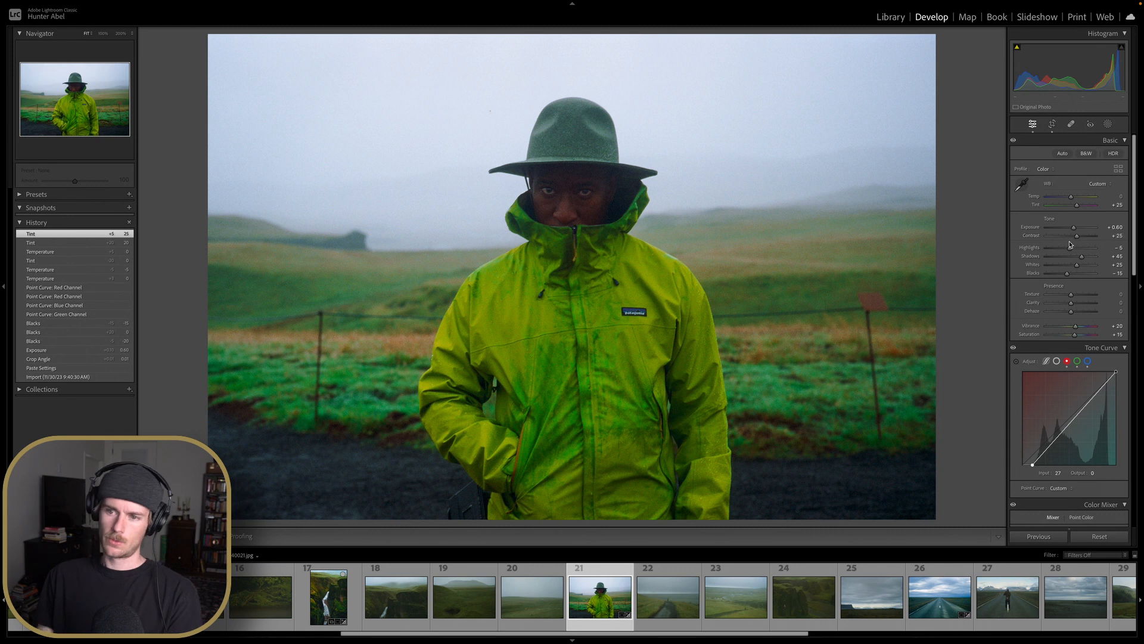
Set the Shadows to +50
{"action": "scroll", "coordinate": [1069, 245], "scroll_direction": "down", "scroll_amount": 3}
{"action": "scroll", "coordinate": [1070, 245], "scroll_direction": "down", "scroll_amount": 2}
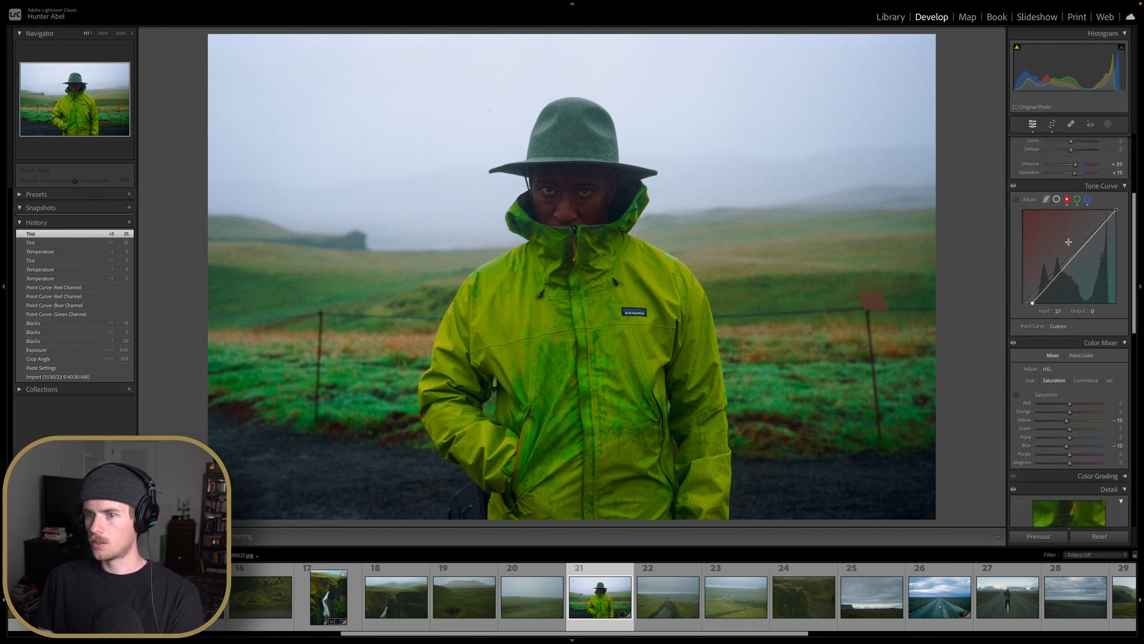
{"action": "scroll", "coordinate": [1069, 242], "scroll_direction": "up", "scroll_amount": 5}
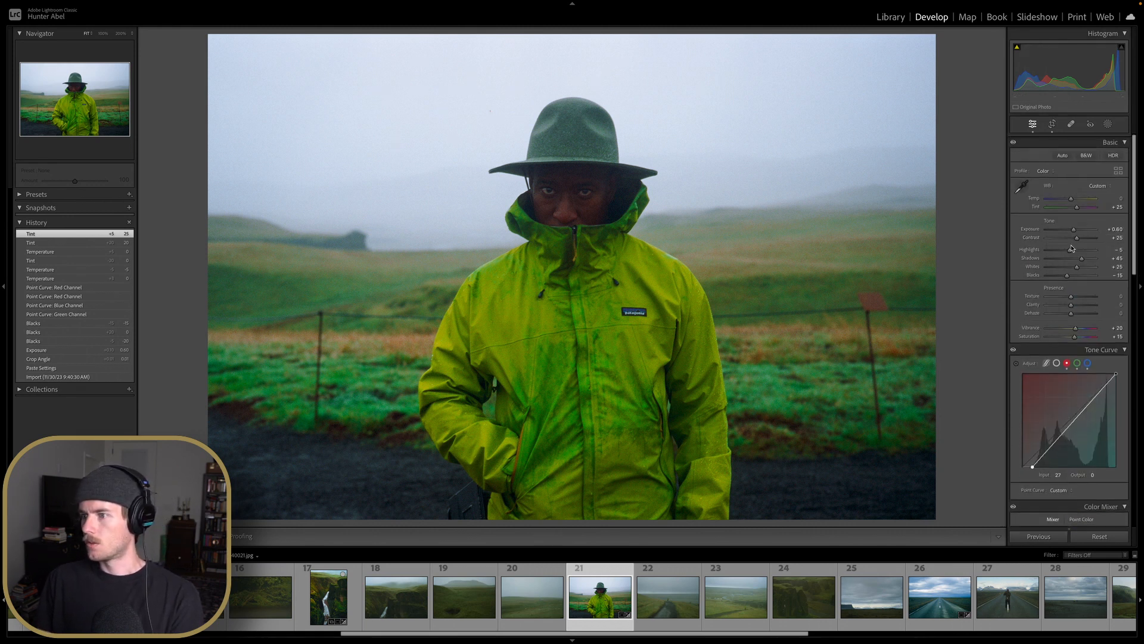
{"action": "double_click", "coordinate": [1083, 258]}
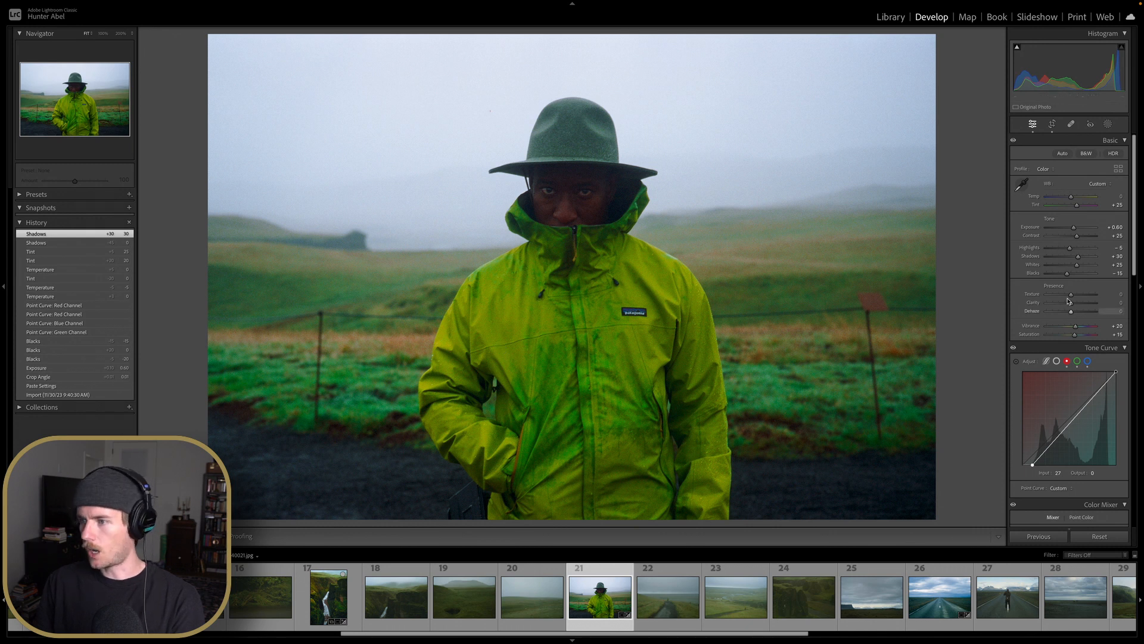
Shift the Yellow hue to about -63 and the Orange hue to about -15 in the Color Mixer
{"action": "scroll", "coordinate": [1112, 334], "scroll_direction": "down", "scroll_amount": 8}
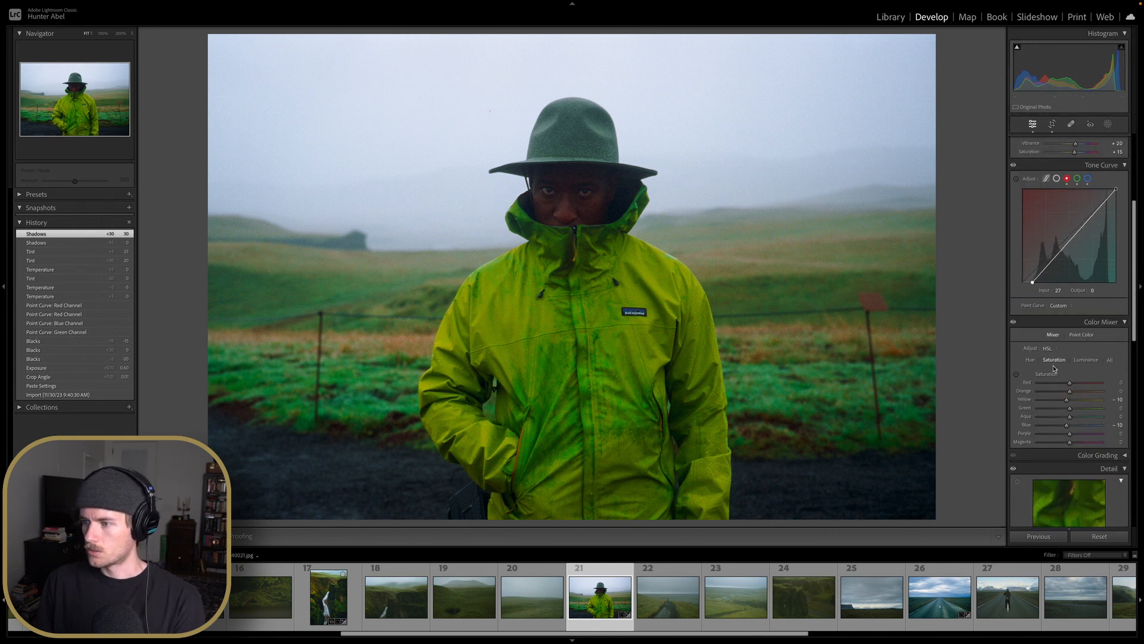
{"action": "left_click", "coordinate": [1030, 359]}
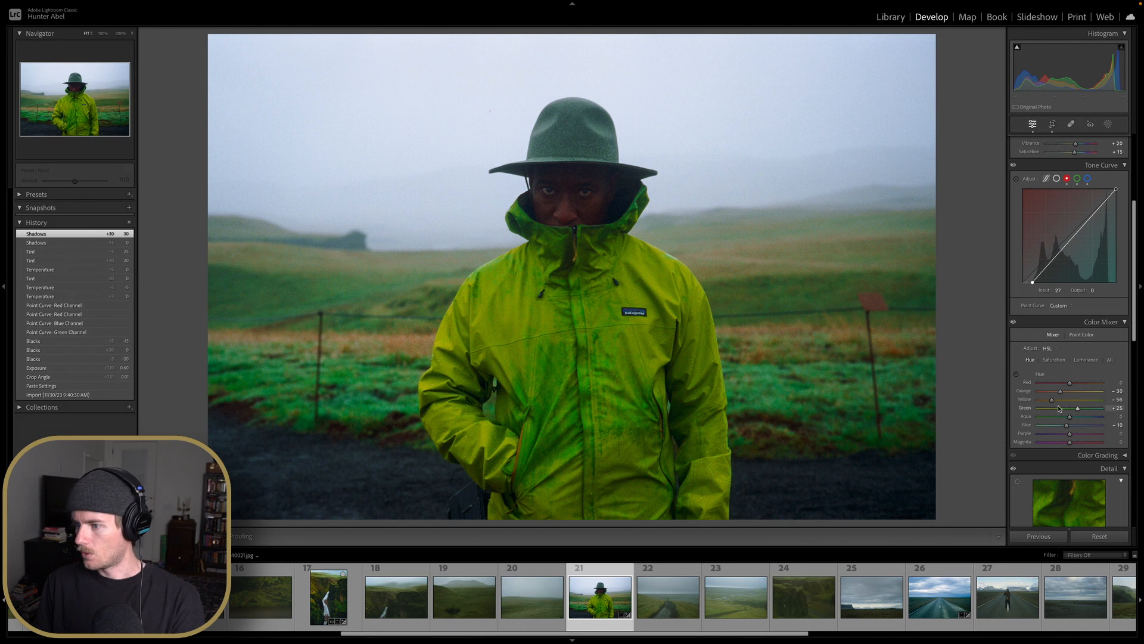
{"action": "mouse_move", "coordinate": [1052, 399]}
{"action": "left_mouse_down"}
{"action": "mouse_move", "coordinate": [1068, 402]}
{"action": "mouse_move", "coordinate": [1037, 403]}
{"action": "left_mouse_up"}
{"action": "double_click", "coordinate": [1037, 403]}
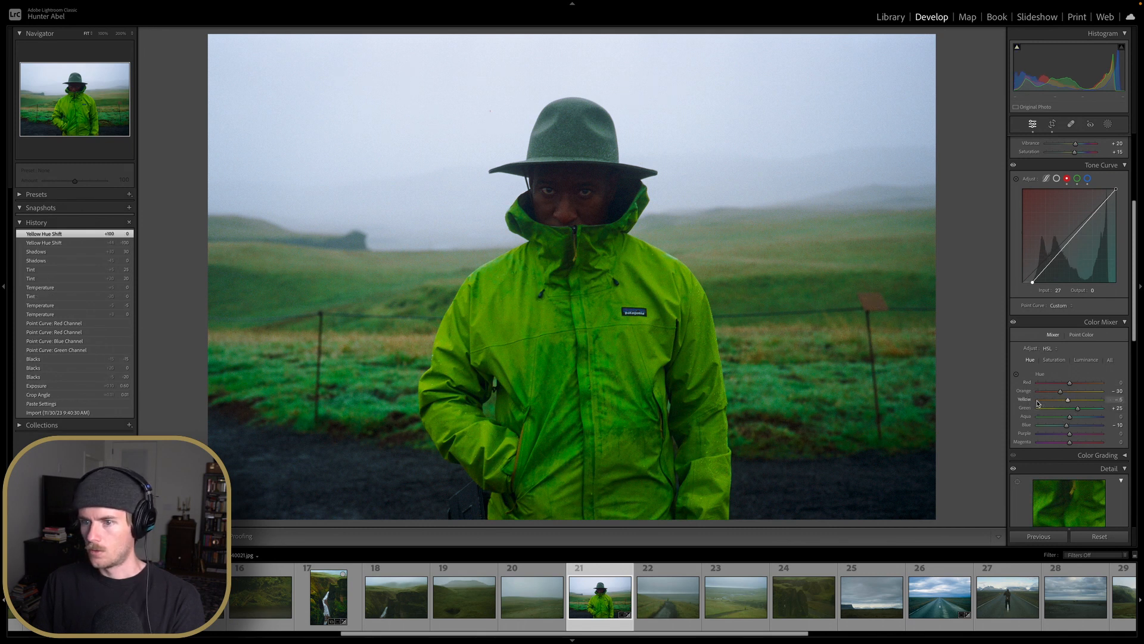
{"action": "key", "text": "Down"}
{"action": "key", "text": "Down"}
{"action": "key", "text": "Down"}
{"action": "key", "text": "Down"}
{"action": "key", "text": "Down"}
{"action": "key", "text": "Down"}
{"action": "key", "text": "Down"}
{"action": "key", "text": "Down"}
{"action": "key", "text": "Down"}
{"action": "key", "text": "Down"}
{"action": "key", "text": "Down"}
{"action": "key", "text": "Down"}
{"action": "key", "text": "Down"}
{"action": "key", "text": "Down"}
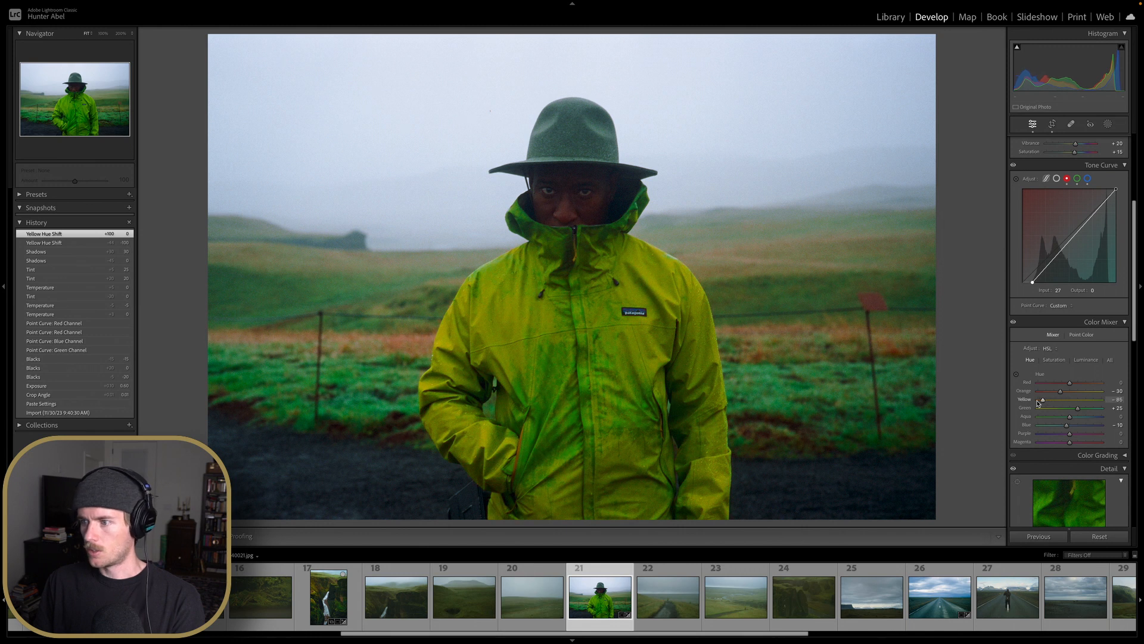
{"action": "key", "text": "Up"}
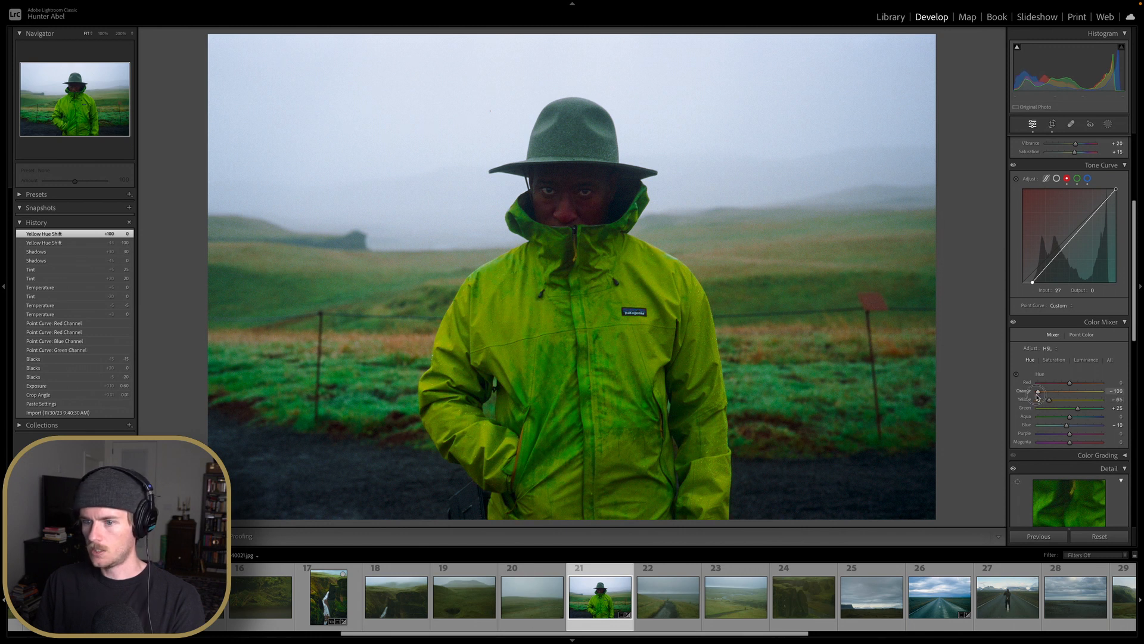
{"action": "mouse_move", "coordinate": [1060, 391]}
{"action": "left_mouse_down"}
{"action": "mouse_move", "coordinate": [1090, 391]}
{"action": "mouse_move", "coordinate": [1041, 392]}
{"action": "mouse_move", "coordinate": [1077, 392]}
{"action": "mouse_move", "coordinate": [1051, 393]}
{"action": "left_mouse_up"}
{"action": "double_click", "coordinate": [1051, 393]}
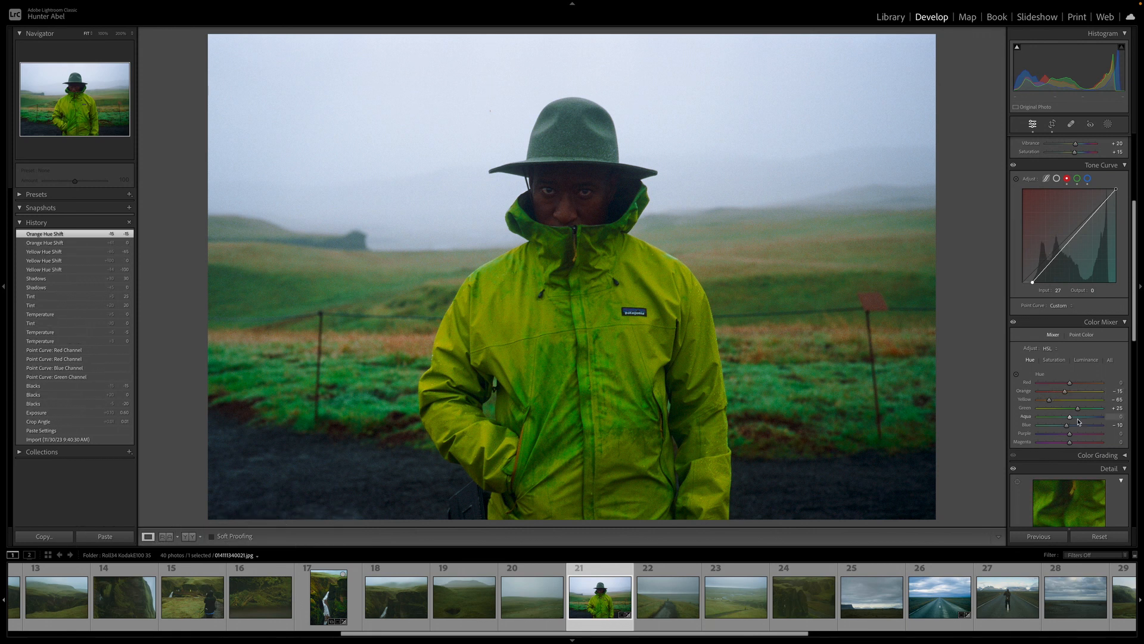
Set the Green hue to -10 in the Color Mixer
{"action": "mouse_move", "coordinate": [1078, 408]}
{"action": "left_mouse_down"}
{"action": "mouse_move", "coordinate": [1094, 411]}
{"action": "mouse_move", "coordinate": [1056, 411]}
{"action": "left_mouse_up"}
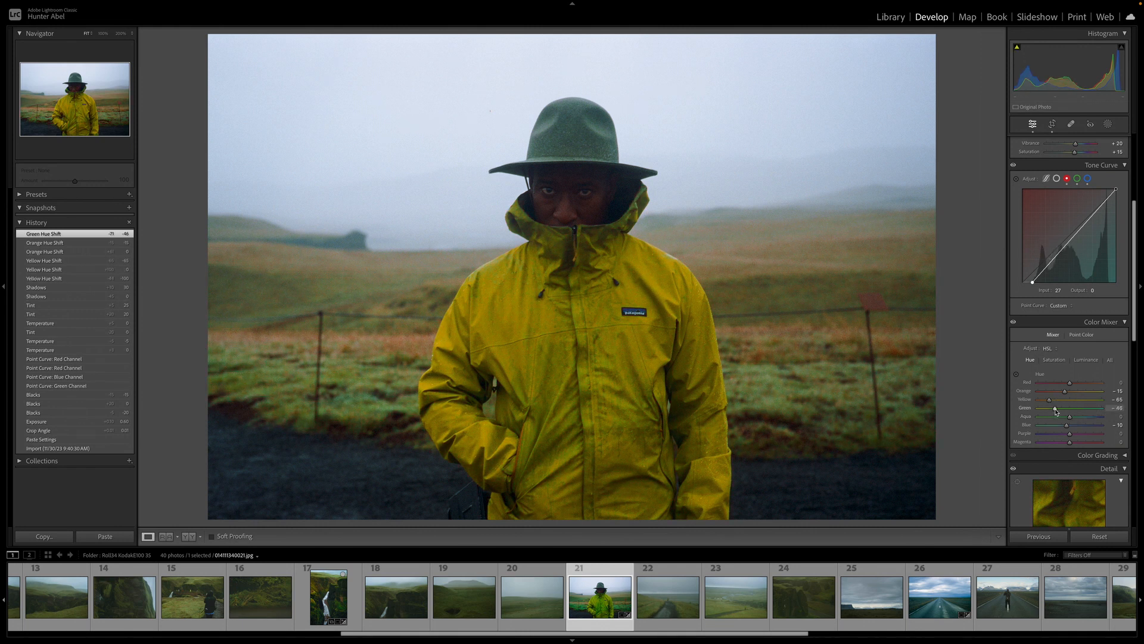
{"action": "double_click", "coordinate": [1055, 411]}
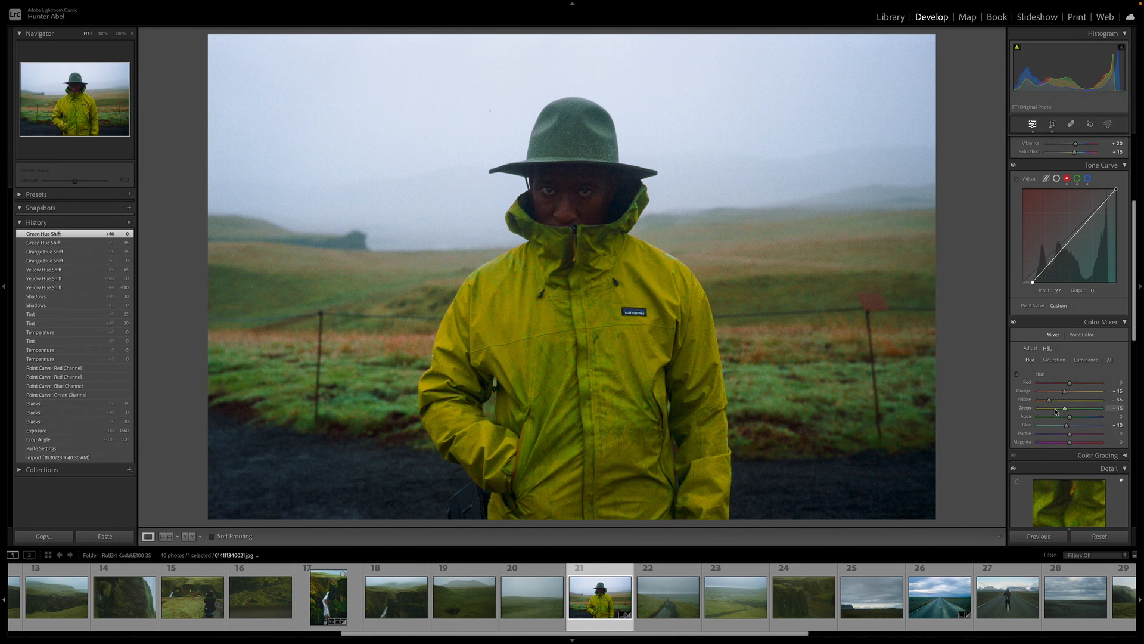
{"action": "left_click_drag", "start_coordinate": [1056, 411], "coordinate": [1056, 411]}
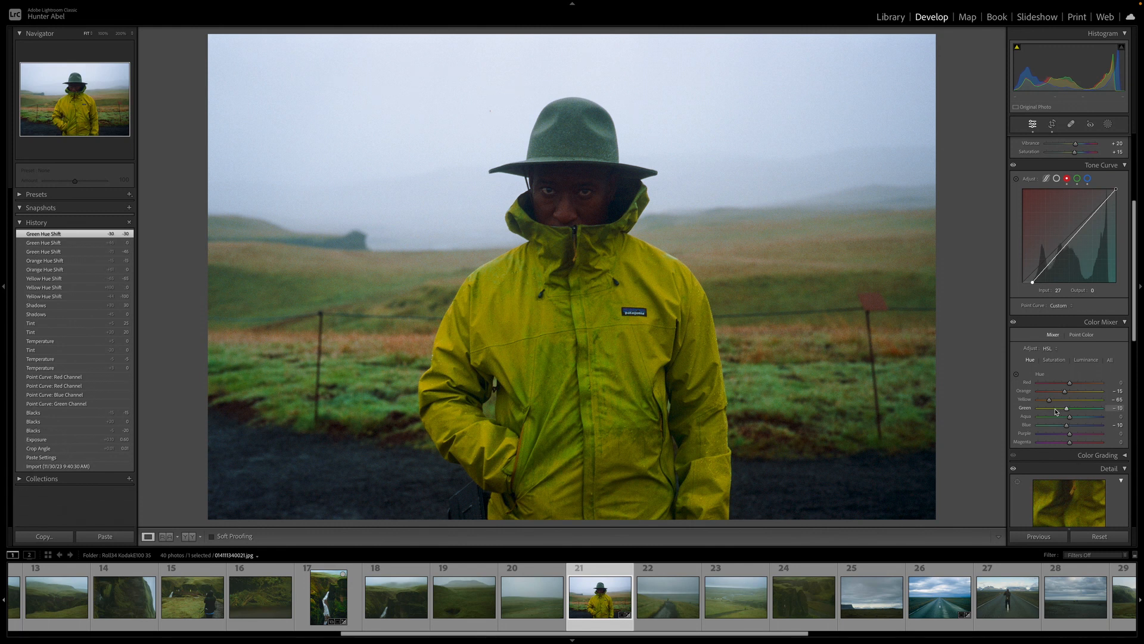
{"action": "left_click_drag", "start_coordinate": [1055, 411], "coordinate": [1055, 411]}
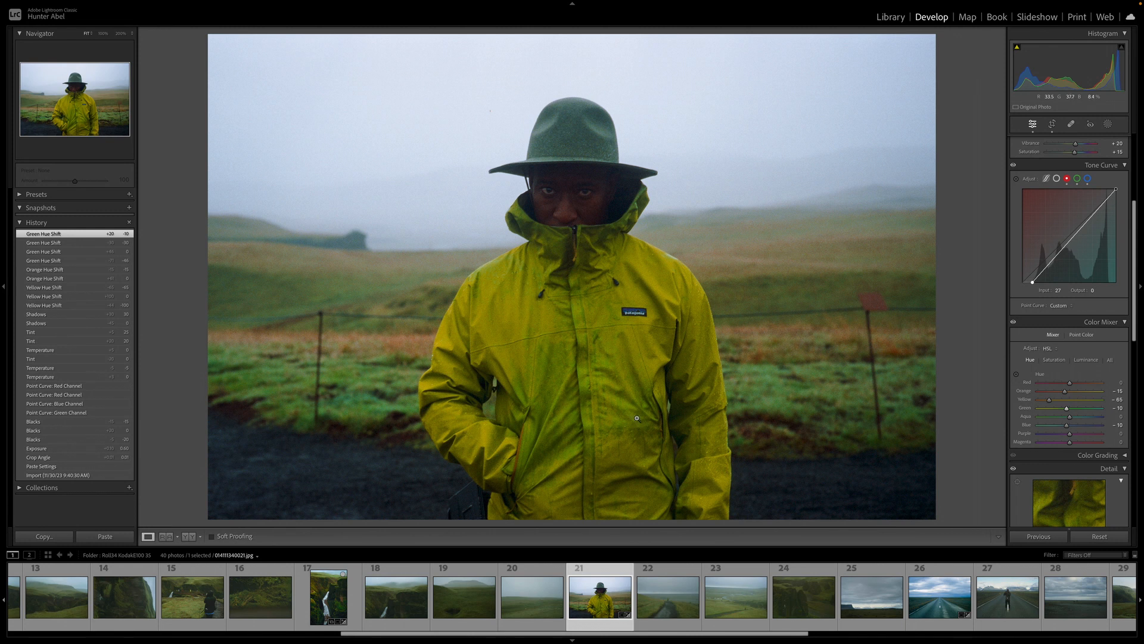
Inspect the jacket up close and compare the before and after views
{"action": "left_click", "coordinate": [589, 374]}
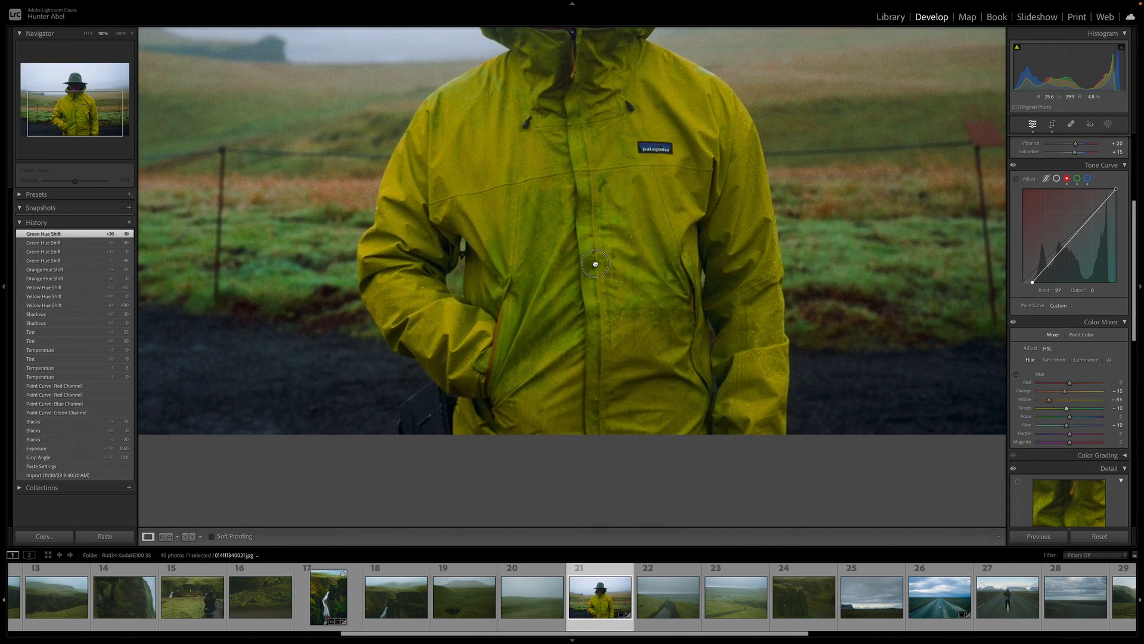
{"action": "left_click", "coordinate": [604, 276]}
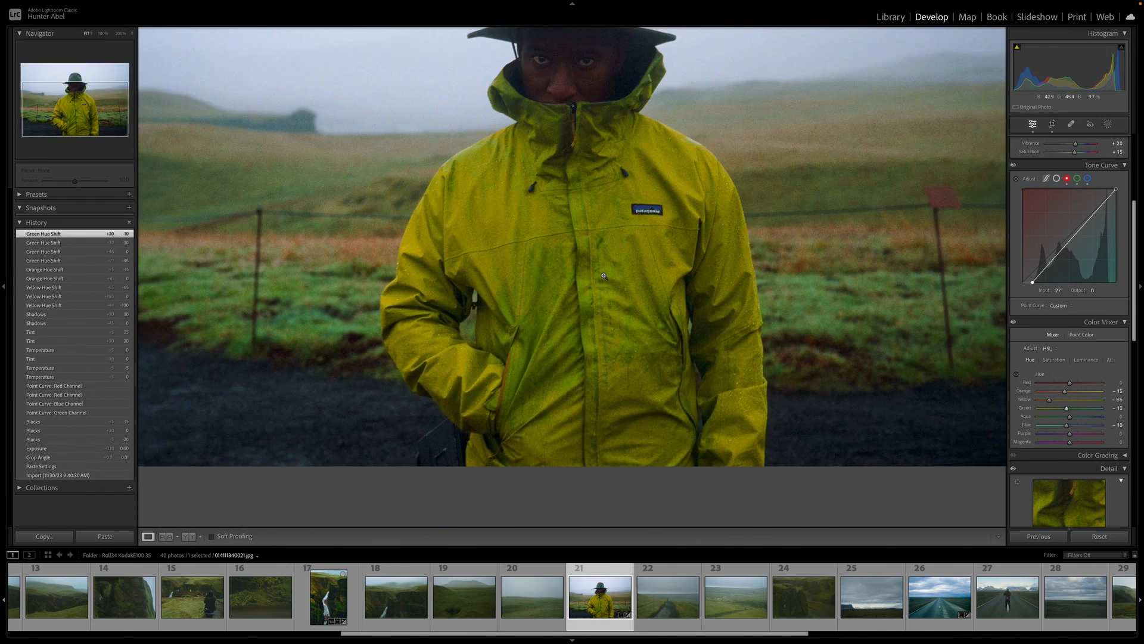
{"action": "key", "text": "y"}
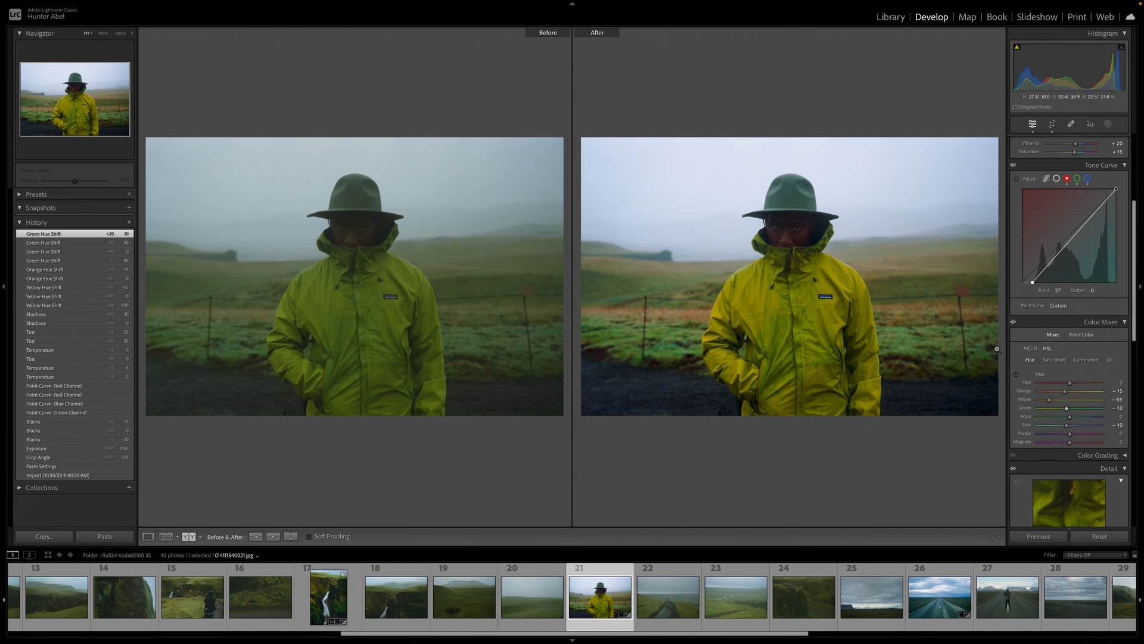
Add a slight darkening post-crop vignette in the Effects settings
{"action": "scroll", "coordinate": [1053, 368], "scroll_direction": "down", "scroll_amount": 8}
{"action": "scroll", "coordinate": [1055, 372], "scroll_direction": "down", "scroll_amount": 4}
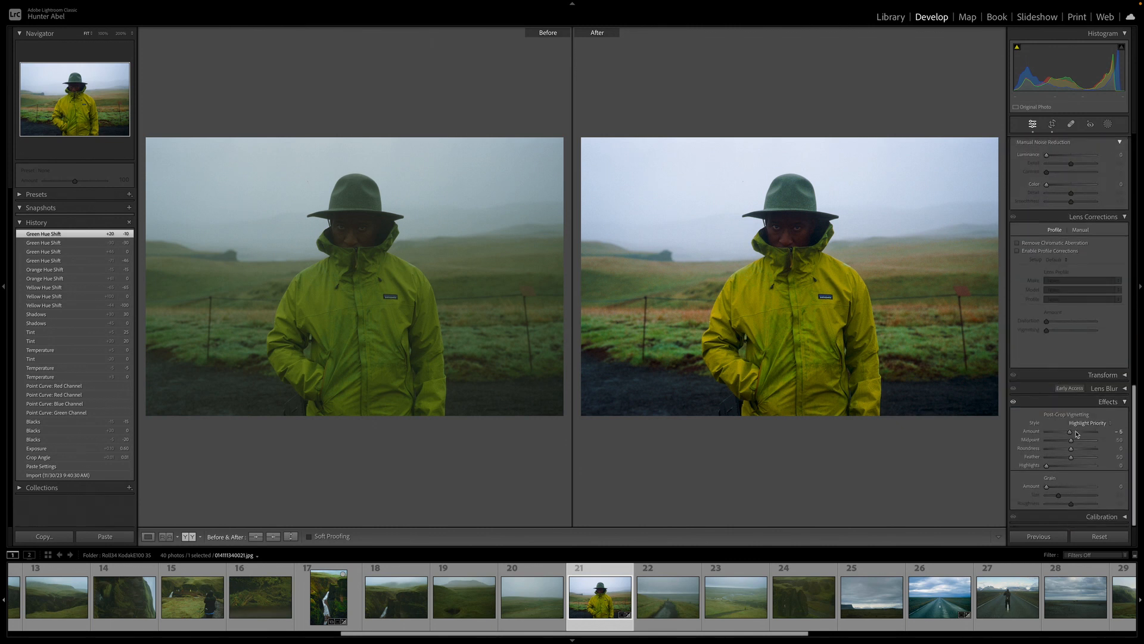
{"action": "double_click", "coordinate": [1075, 433]}
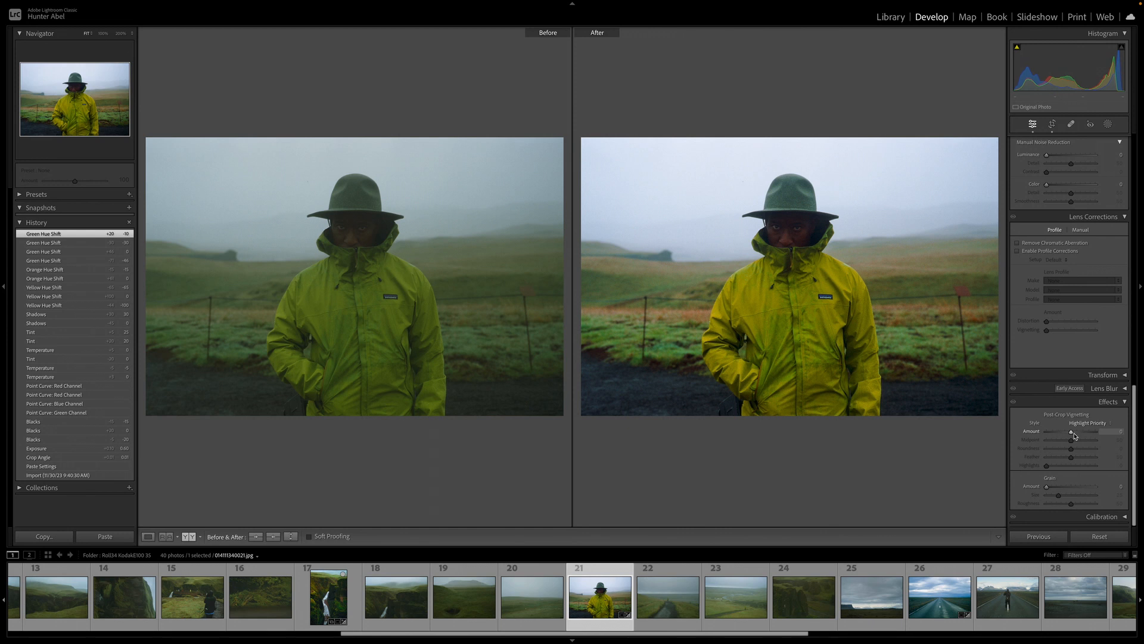
{"action": "key", "text": "Down"}
{"action": "key", "text": "Down"}
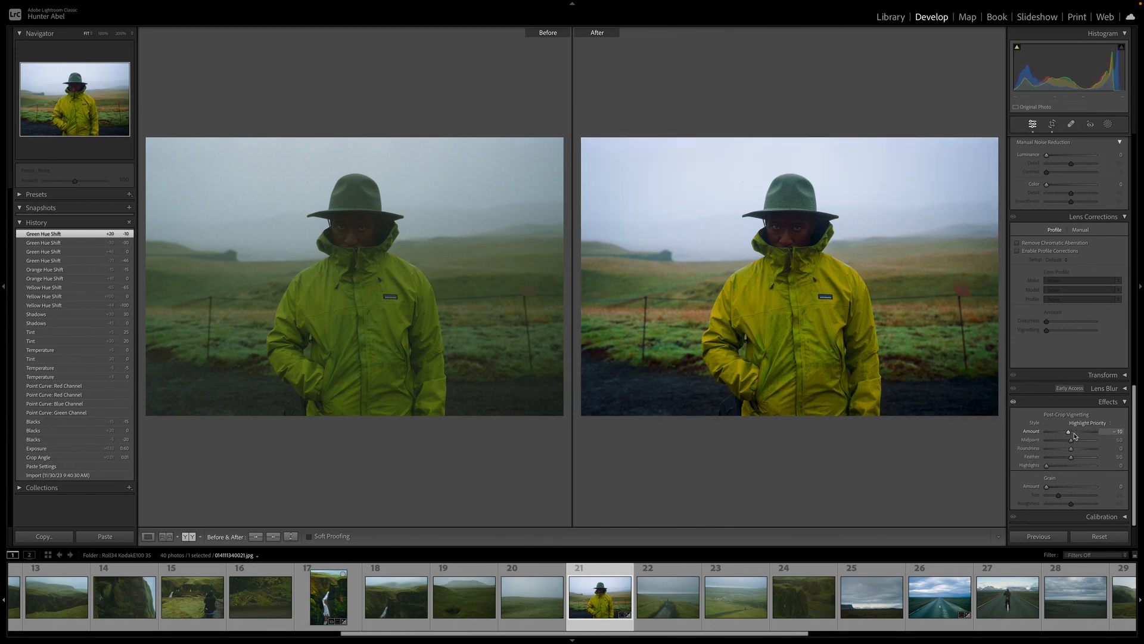
{"action": "key", "text": "Up"}
{"action": "key", "text": "Down"}
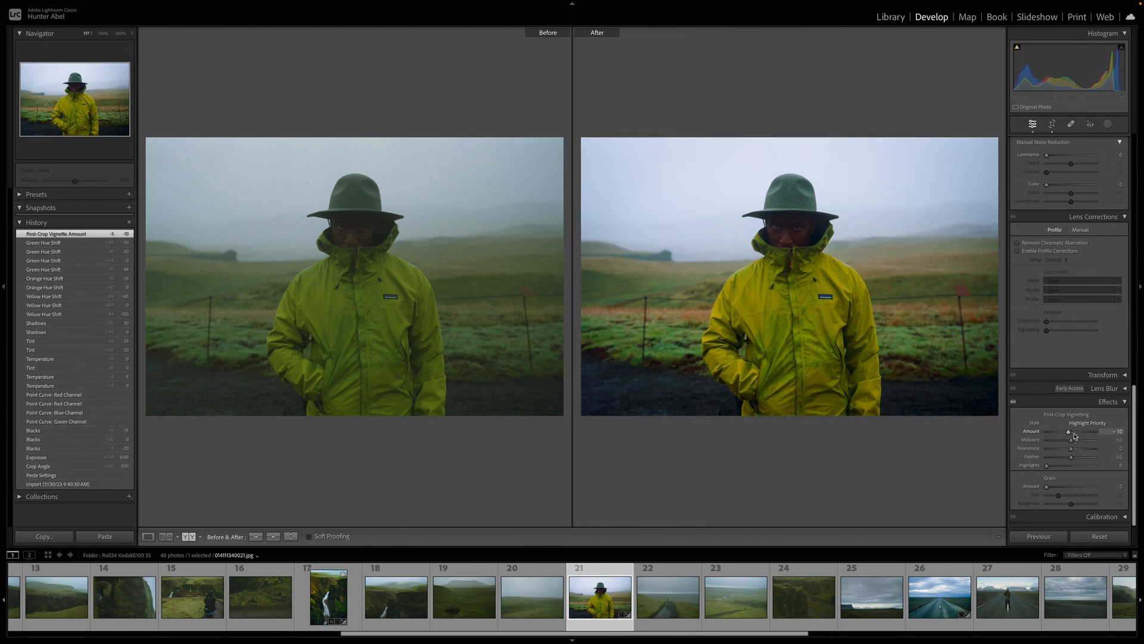
Open the horses photo in Develop and paste the copied settings onto it
{"action": "key", "text": "Up"}
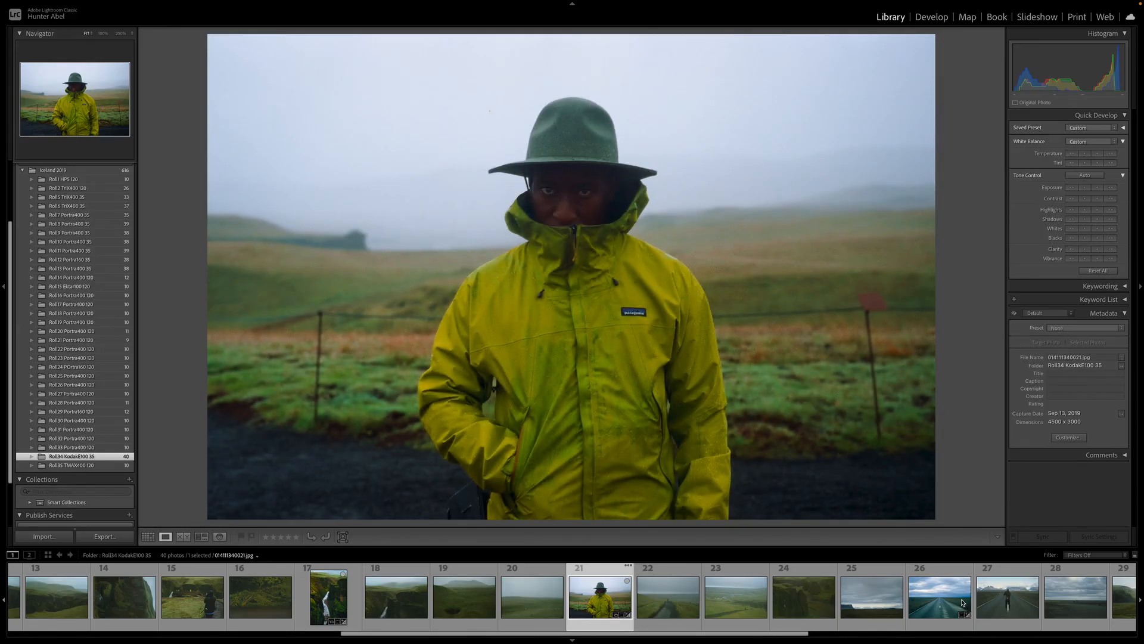
{"action": "scroll", "coordinate": [963, 599], "scroll_direction": "down", "scroll_amount": 6}
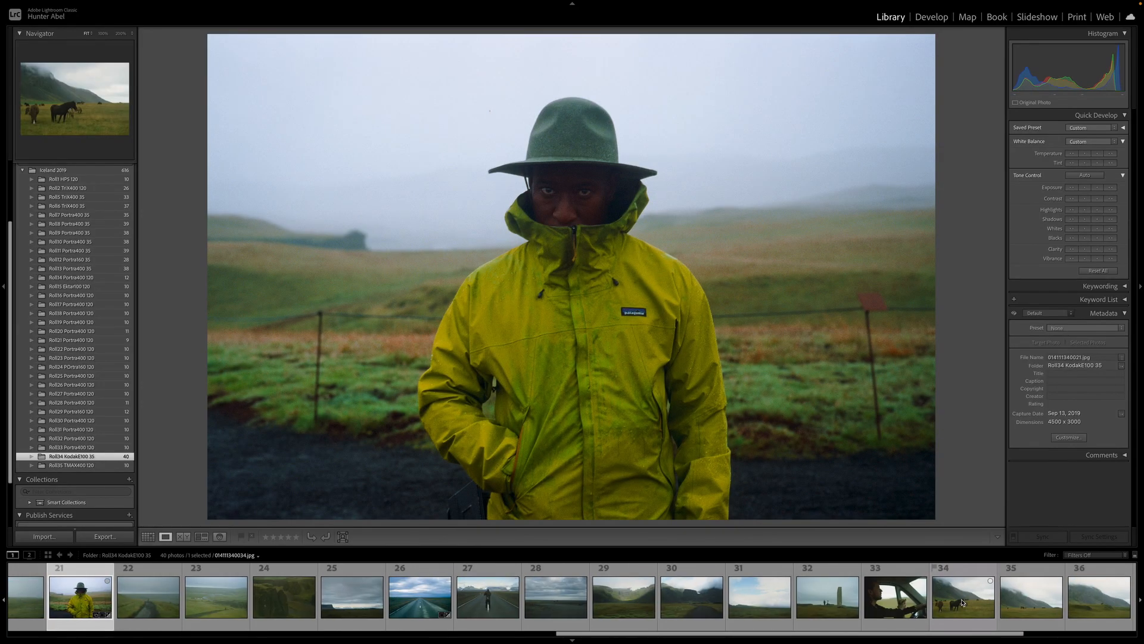
{"action": "scroll", "coordinate": [963, 599], "scroll_direction": "down", "scroll_amount": 1}
{"action": "left_click", "coordinate": [879, 596]}
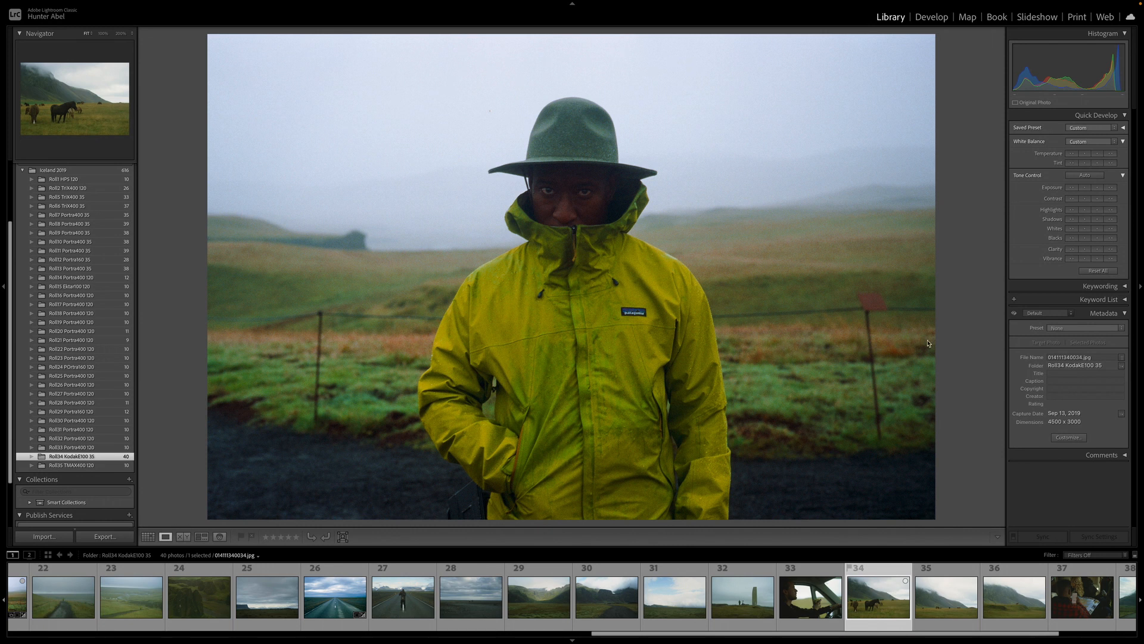
{"action": "left_click", "coordinate": [932, 17]}
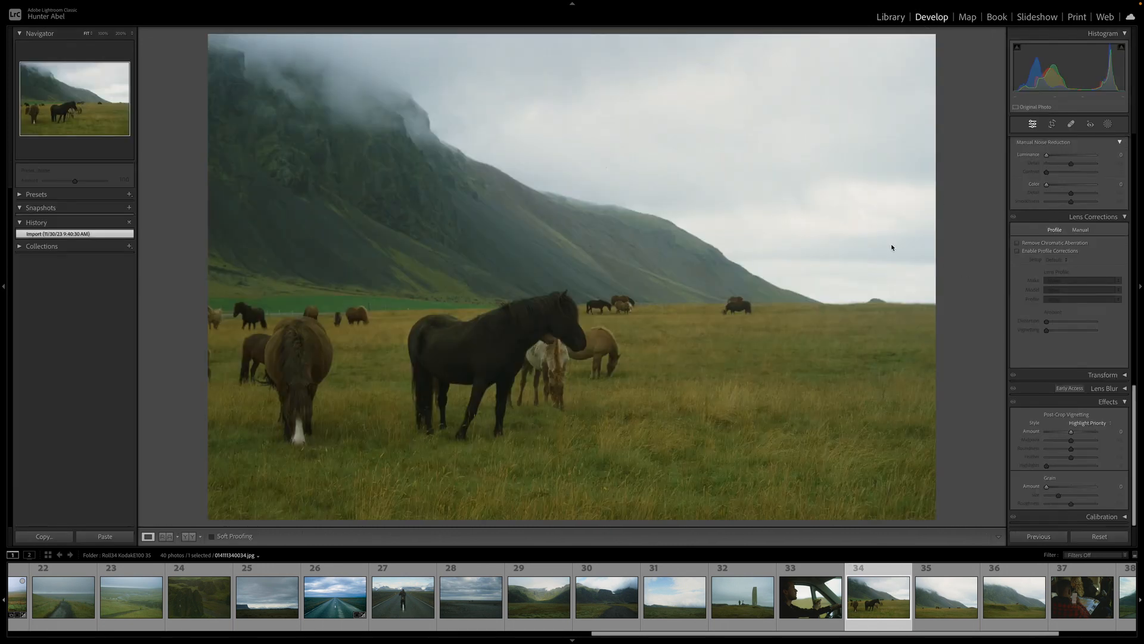
{"action": "key", "text": "Right"}
{"action": "key", "text": "Right"}
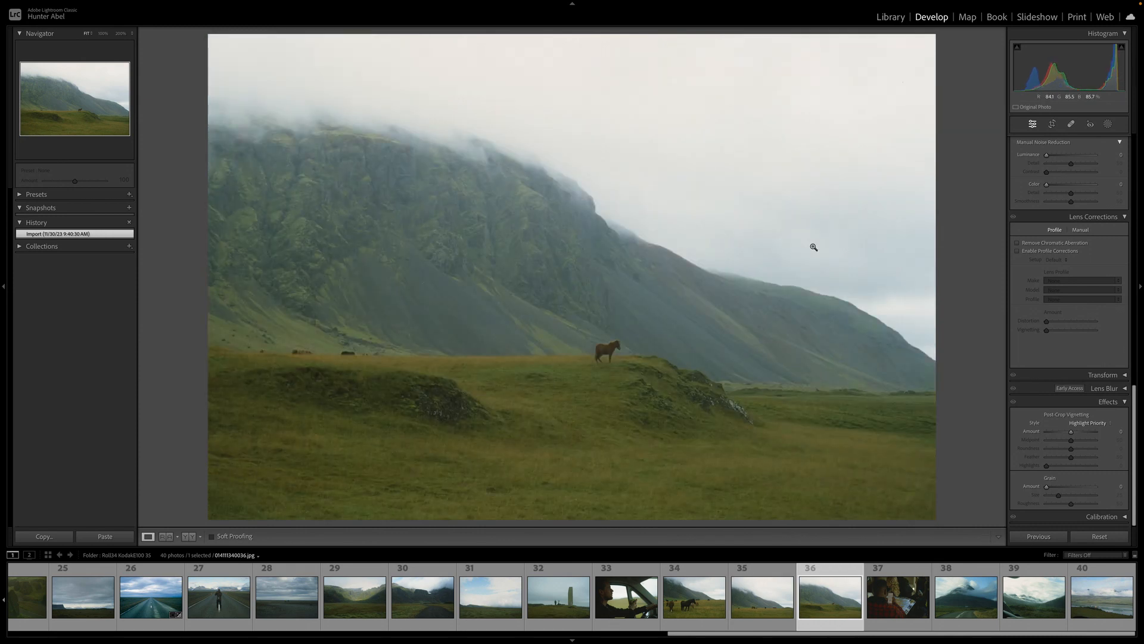
{"action": "key", "text": "Left"}
{"action": "key", "text": "Left"}
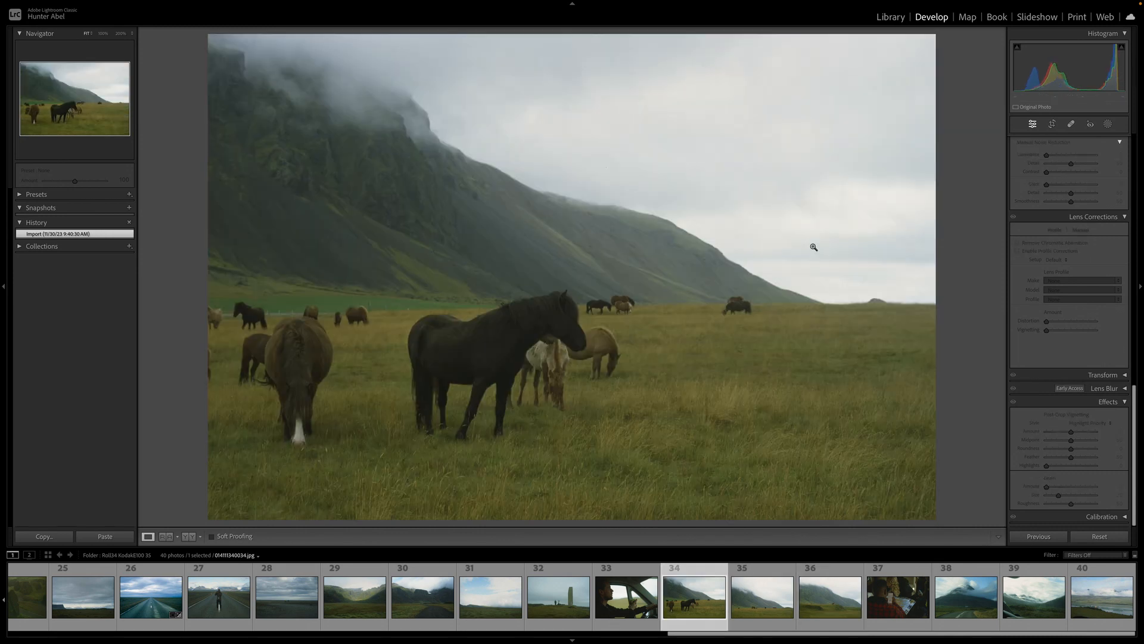
{"action": "key", "text": "ctrl+shift+v"}
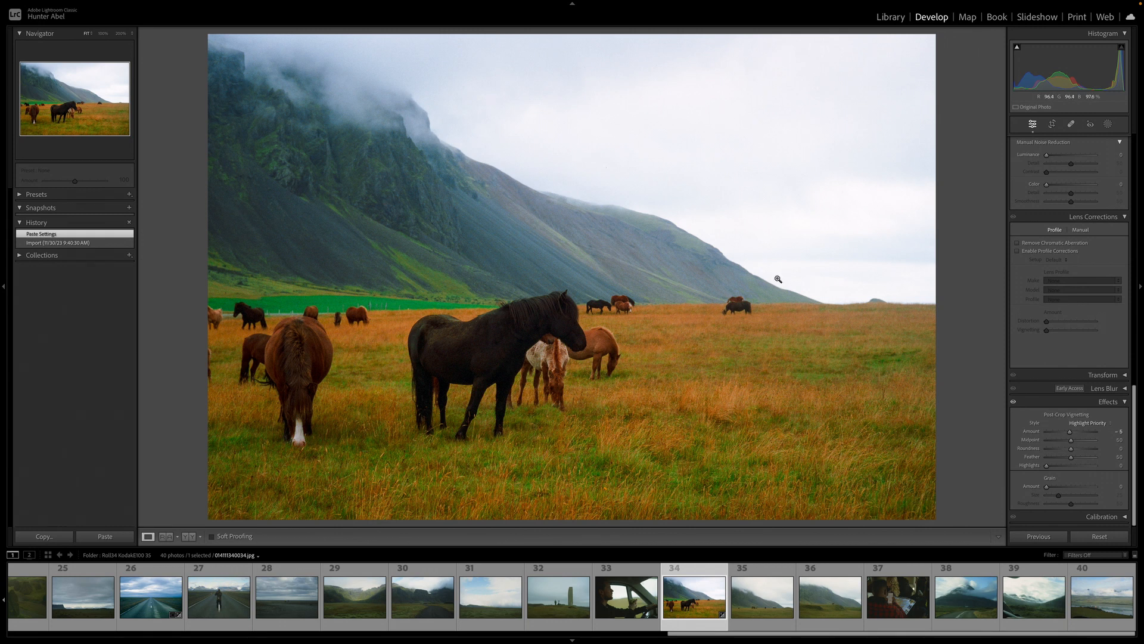
Auto-straighten the horses photo in the Crop tool and compare it with the pasted-settings history state
{"action": "left_click", "coordinate": [1053, 125]}
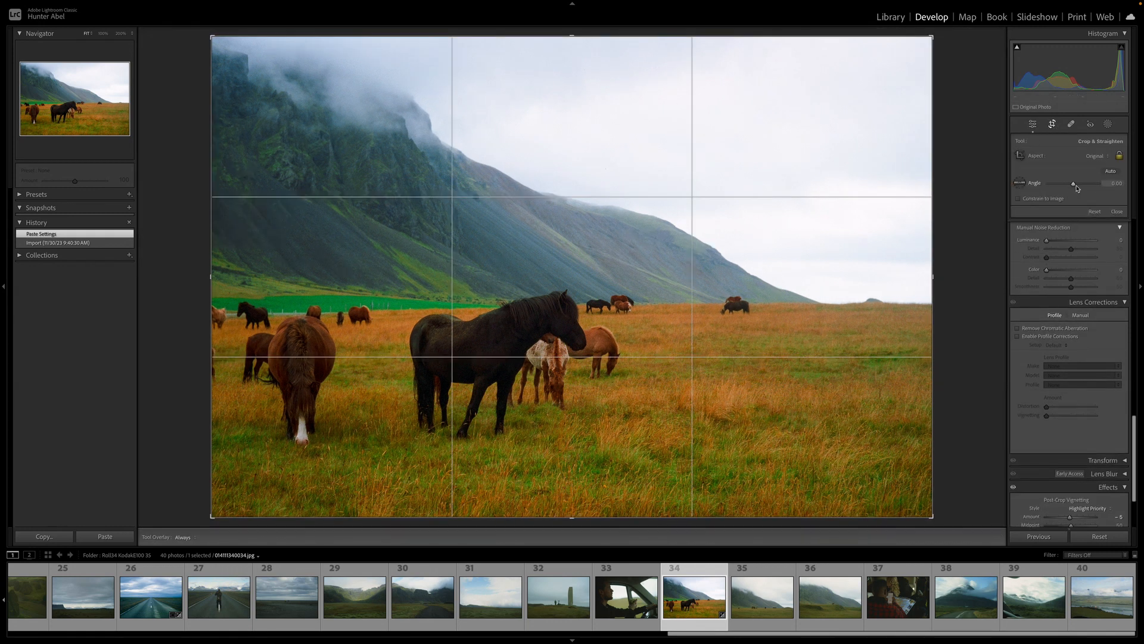
{"action": "left_click", "coordinate": [1110, 171]}
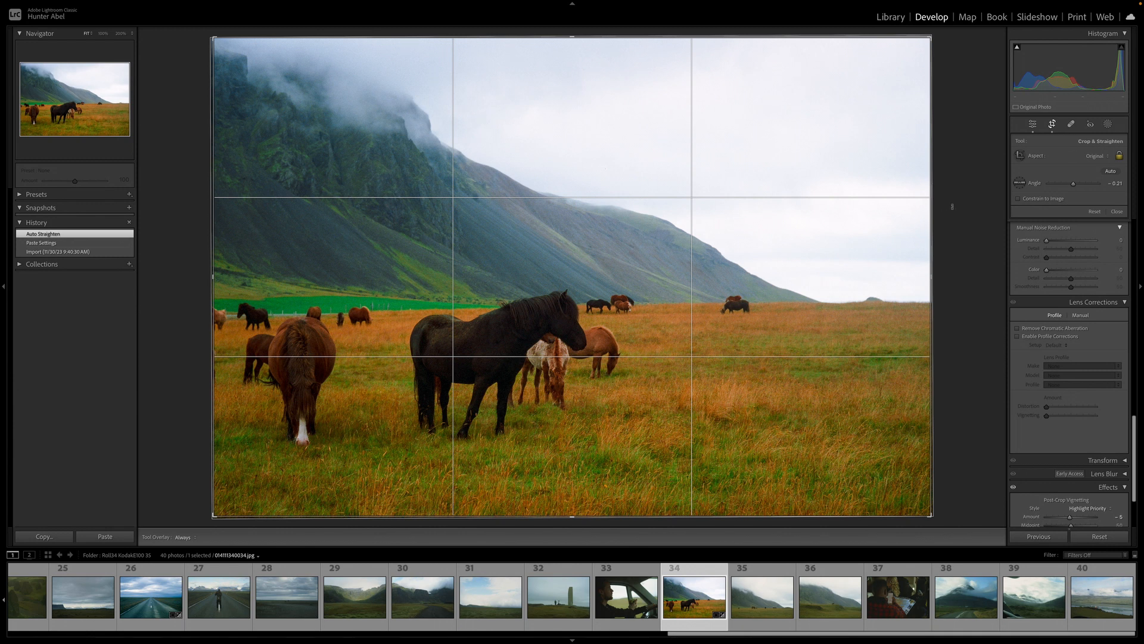
{"action": "left_click", "coordinate": [84, 243]}
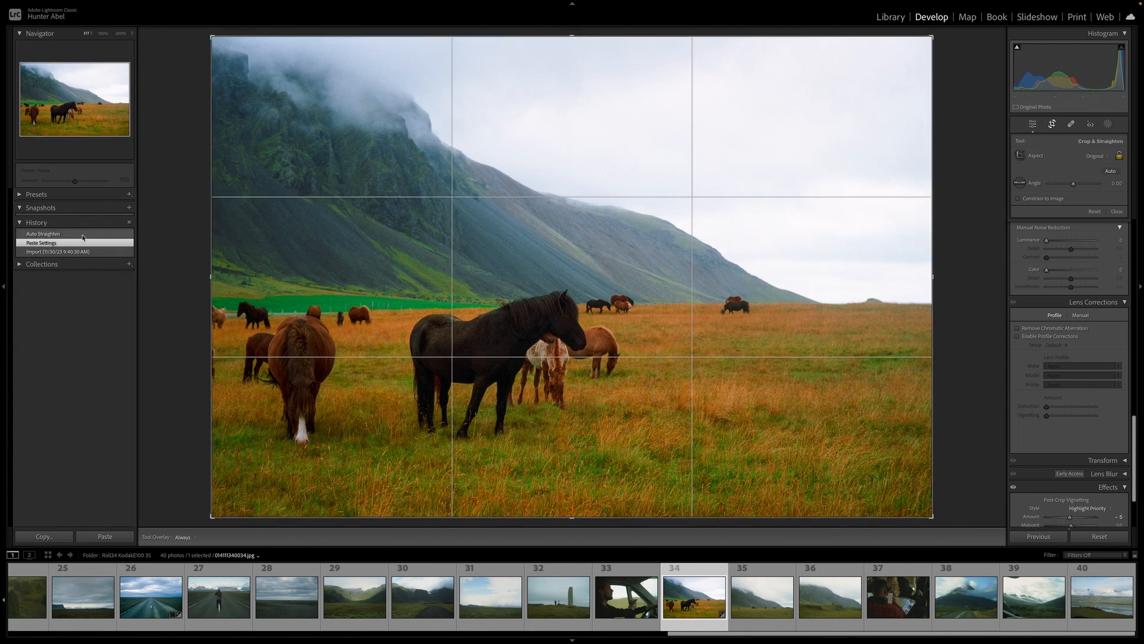
{"action": "left_click", "coordinate": [82, 233]}
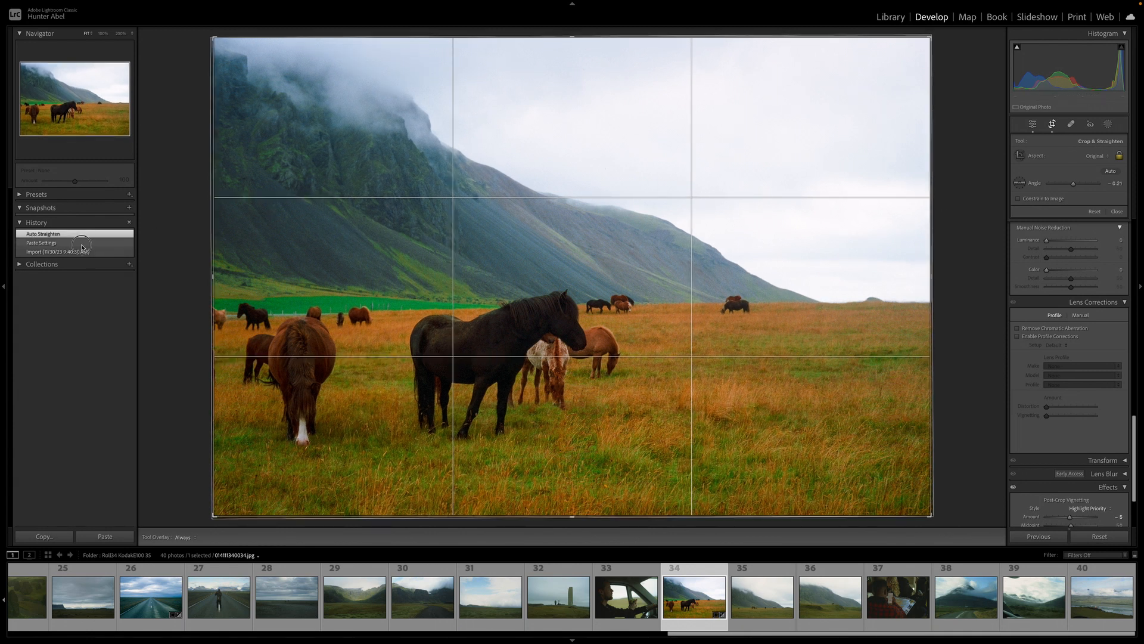
{"action": "left_click", "coordinate": [82, 244]}
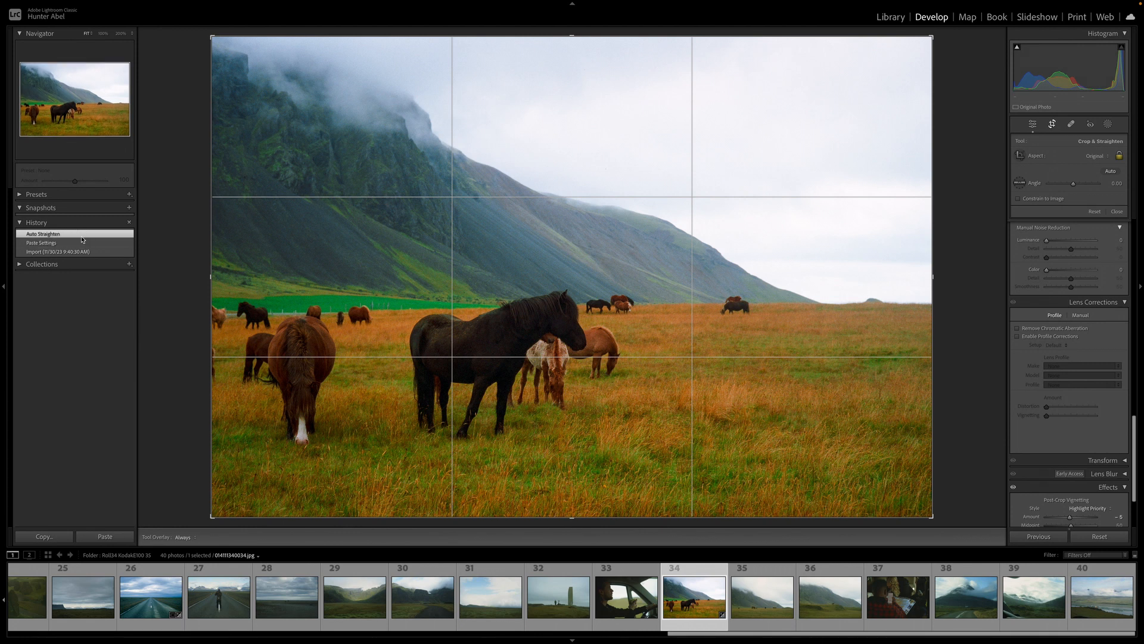
{"action": "left_click", "coordinate": [82, 237]}
Fine-tune the straighten angle to -0.11 and trim the crop's top and bottom edges, then apply the crop
{"action": "left_click_drag", "start_coordinate": [957, 245], "coordinate": [958, 246]}
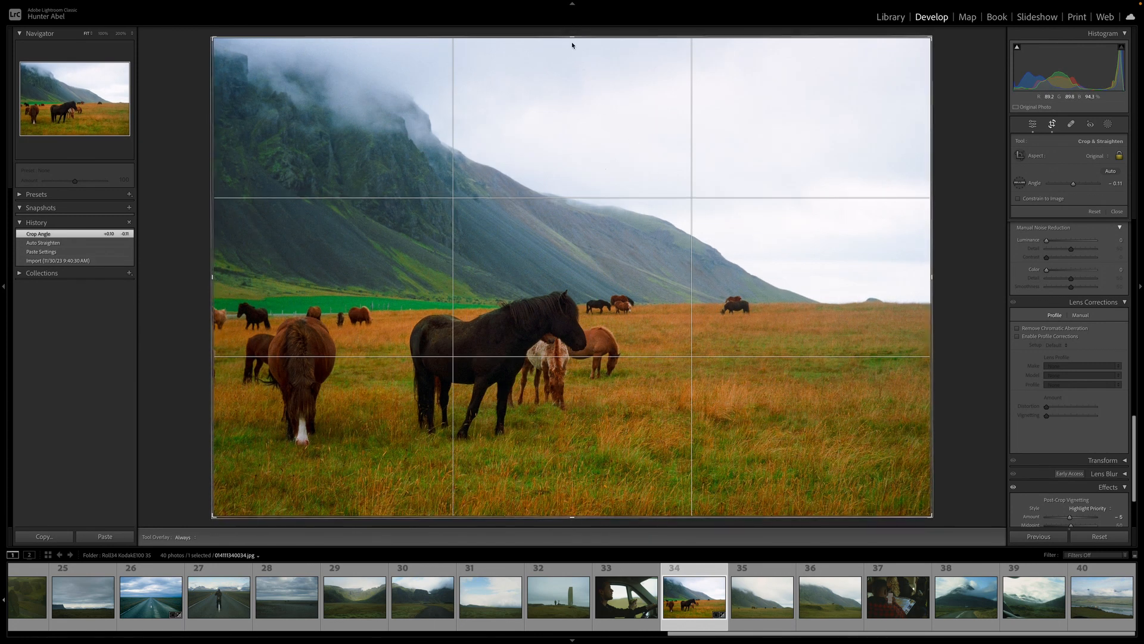
{"action": "left_click_drag", "start_coordinate": [572, 44], "coordinate": [572, 37]}
{"action": "left_click_drag", "start_coordinate": [572, 516], "coordinate": [576, 544]}
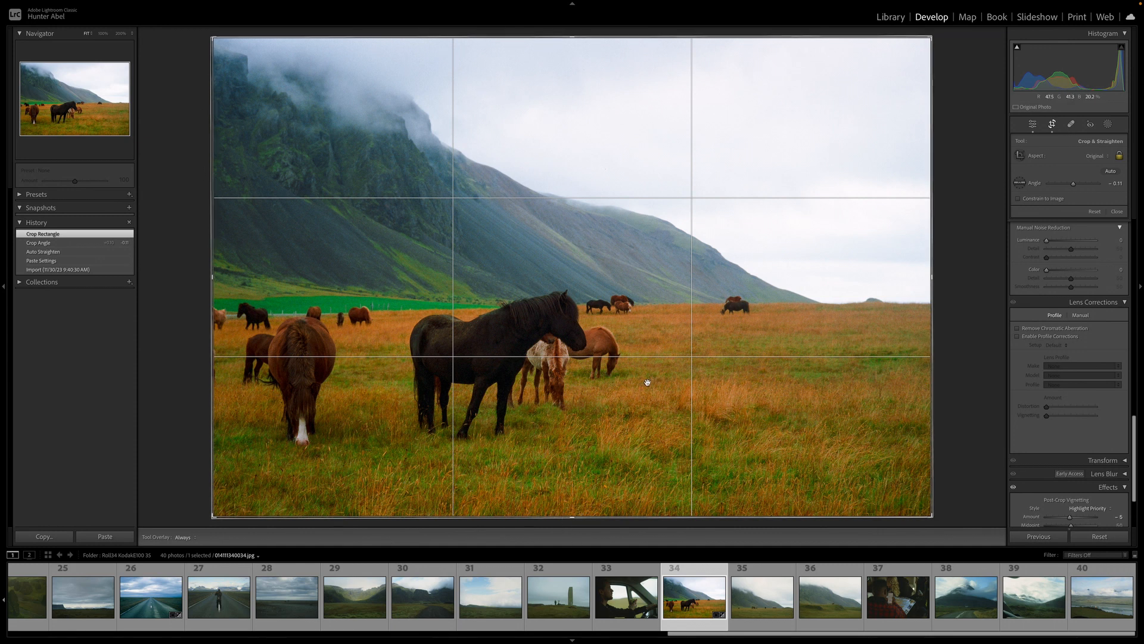
{"action": "key", "text": "Return"}
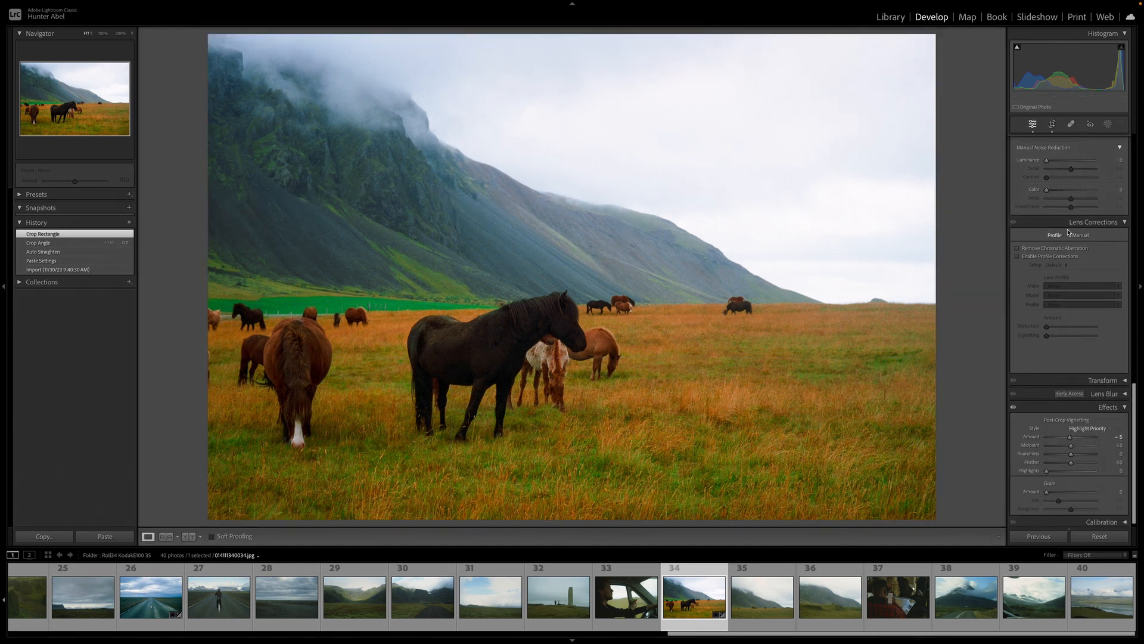
Set Shadows to +50 and compare the horses photo before and after
{"action": "scroll", "coordinate": [1069, 233], "scroll_direction": "up", "scroll_amount": 10}
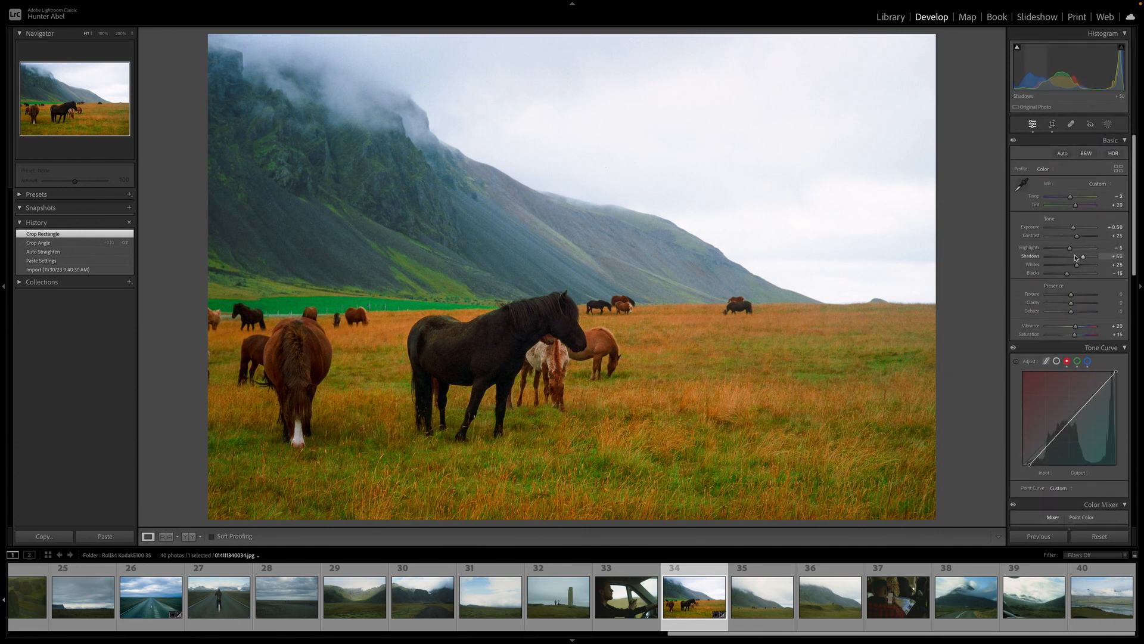
{"action": "left_click_drag", "start_coordinate": [1076, 258], "coordinate": [1077, 258]}
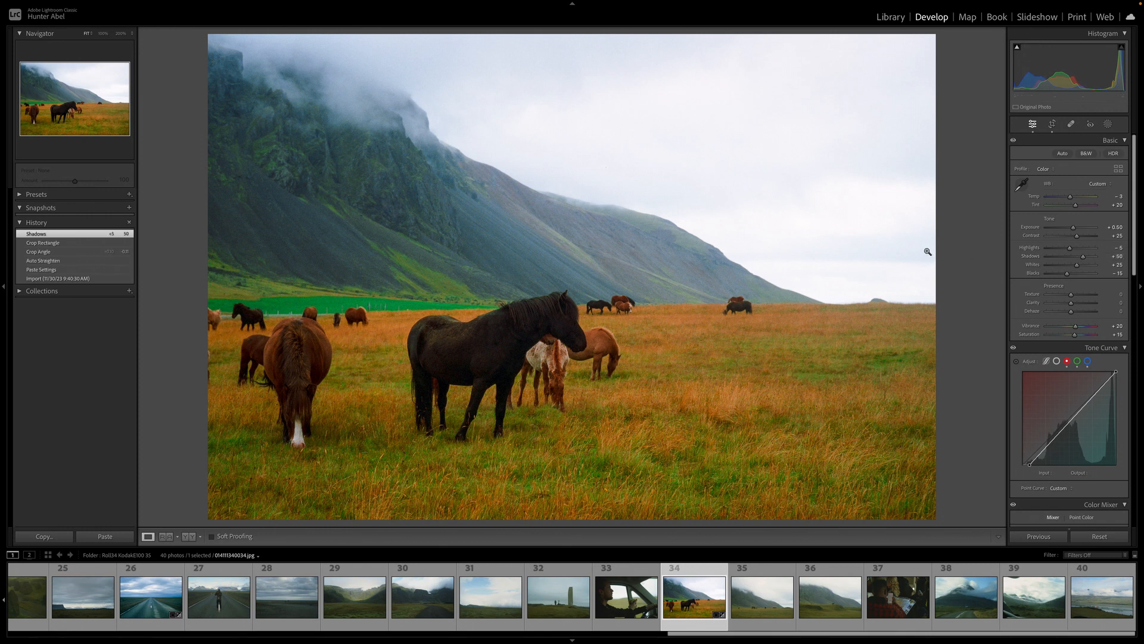
{"action": "key", "text": "y"}
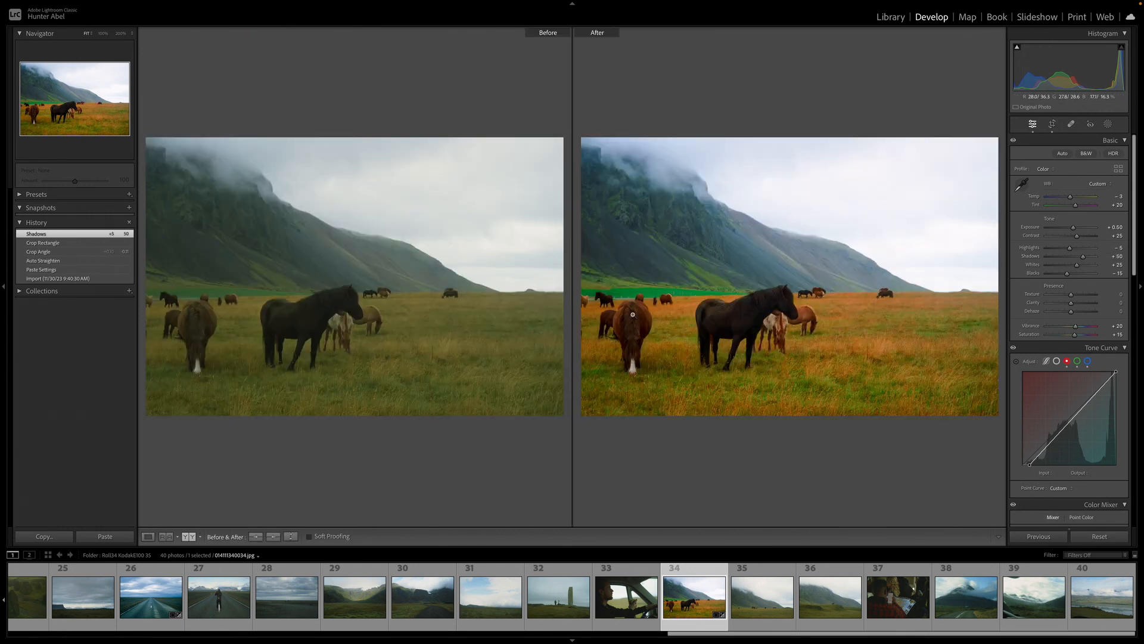
Trim the crop's left edge slightly and reposition the crop frame, then apply it
{"action": "left_click", "coordinate": [1052, 124]}
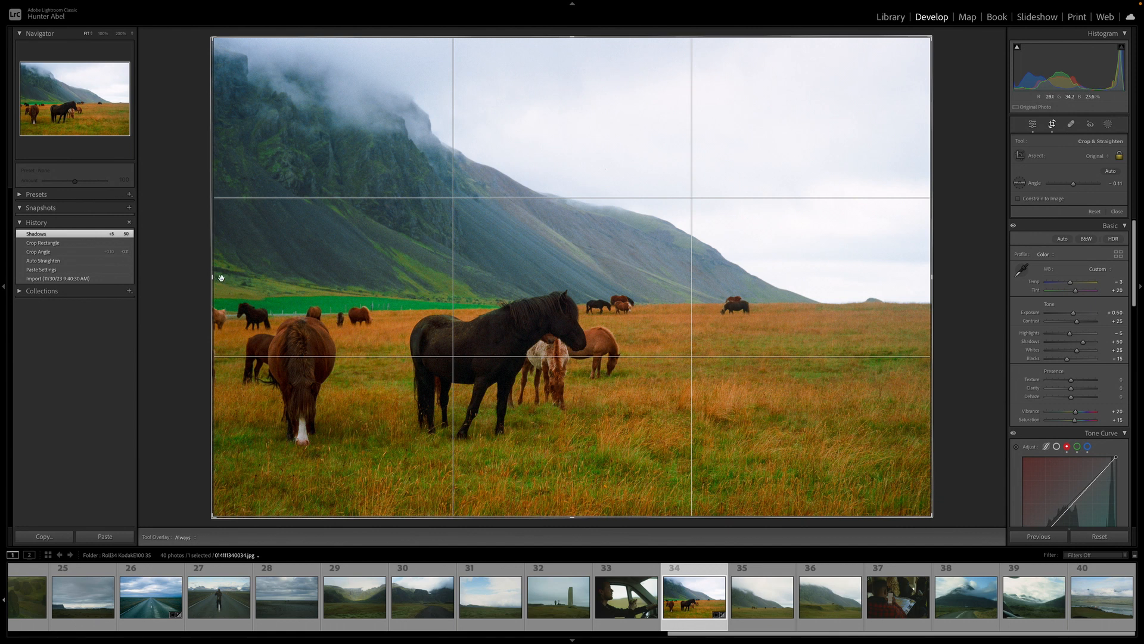
{"action": "left_click_drag", "start_coordinate": [213, 278], "coordinate": [219, 279]}
{"action": "left_click_drag", "start_coordinate": [314, 319], "coordinate": [317, 312]}
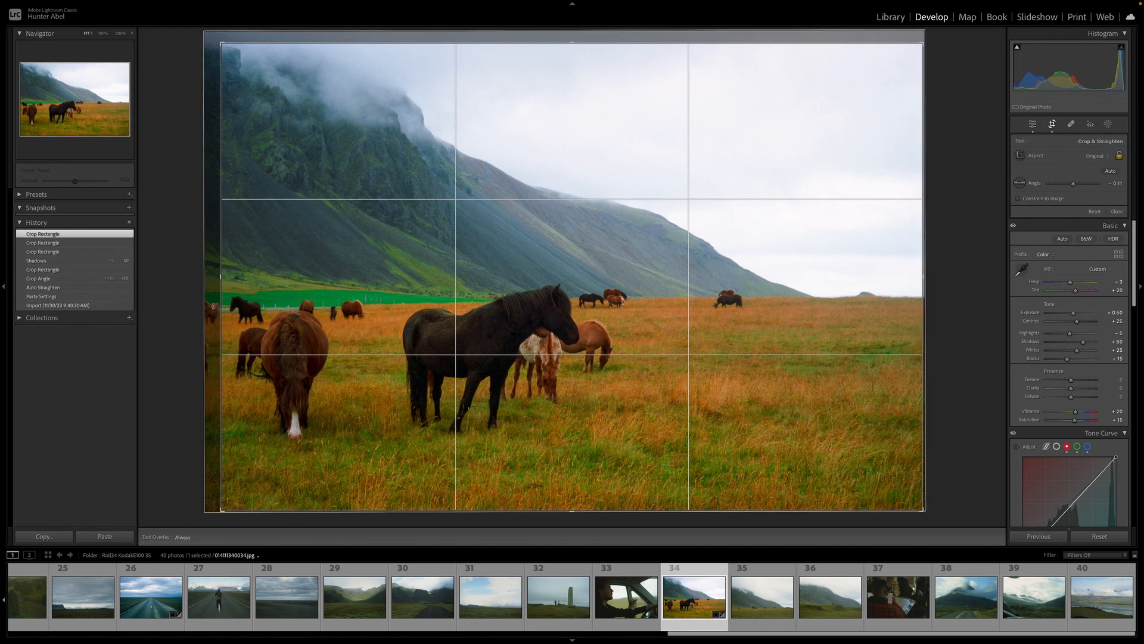
{"action": "key", "text": "Return"}
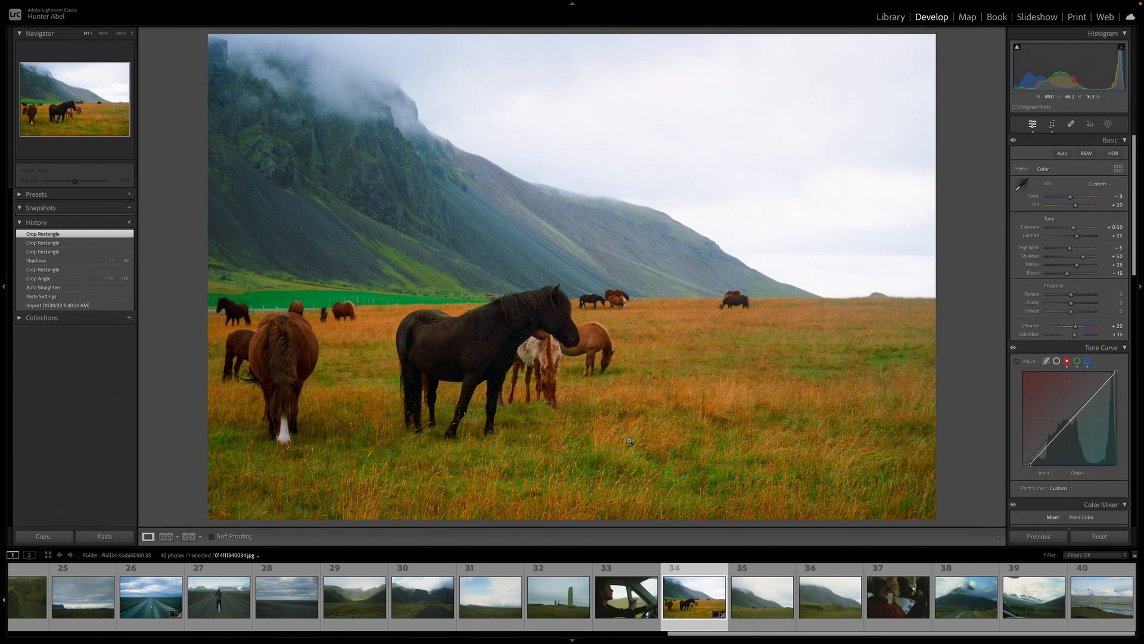
Compare the before and after views zoomed in on the horses
{"action": "key", "text": "y"}
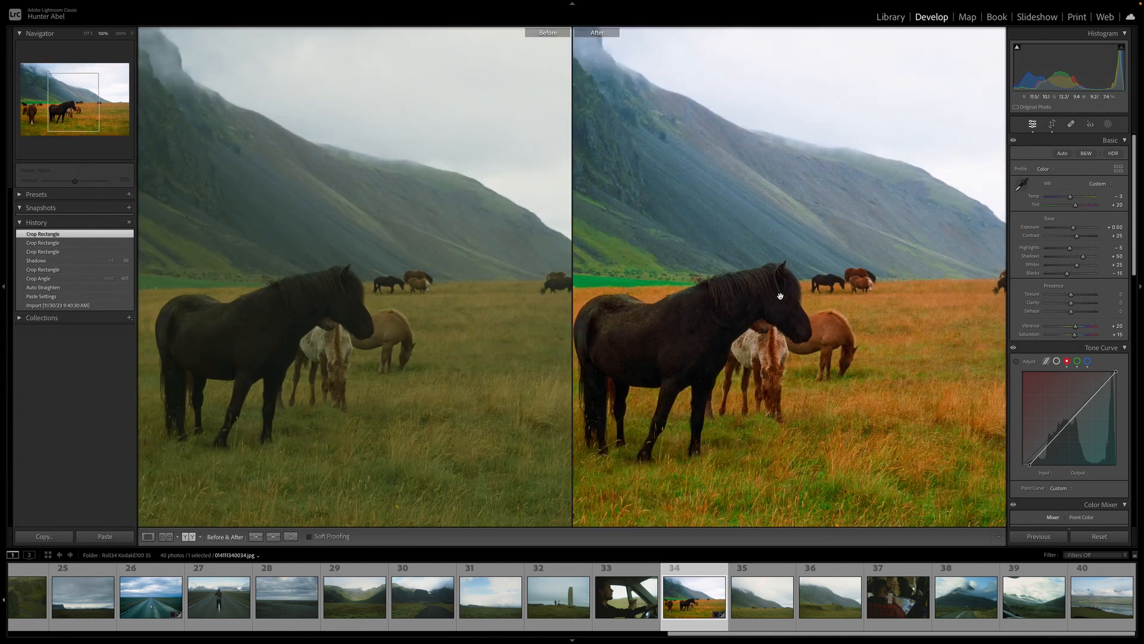
{"action": "left_click", "coordinate": [721, 328]}
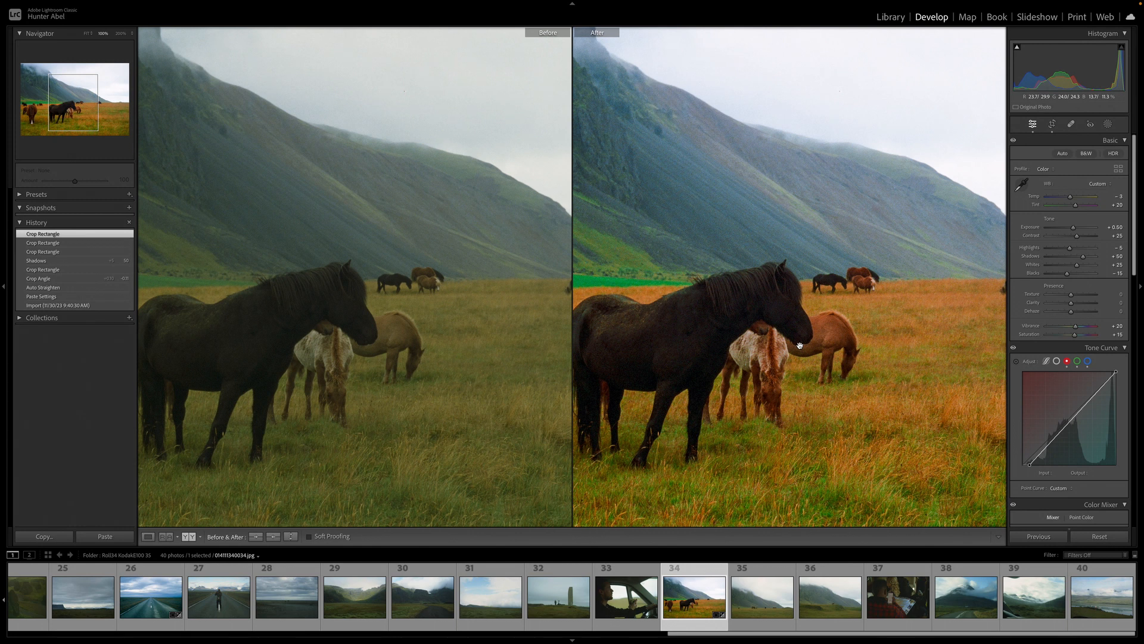
{"action": "left_click", "coordinate": [800, 345]}
{"action": "key", "text": "y"}
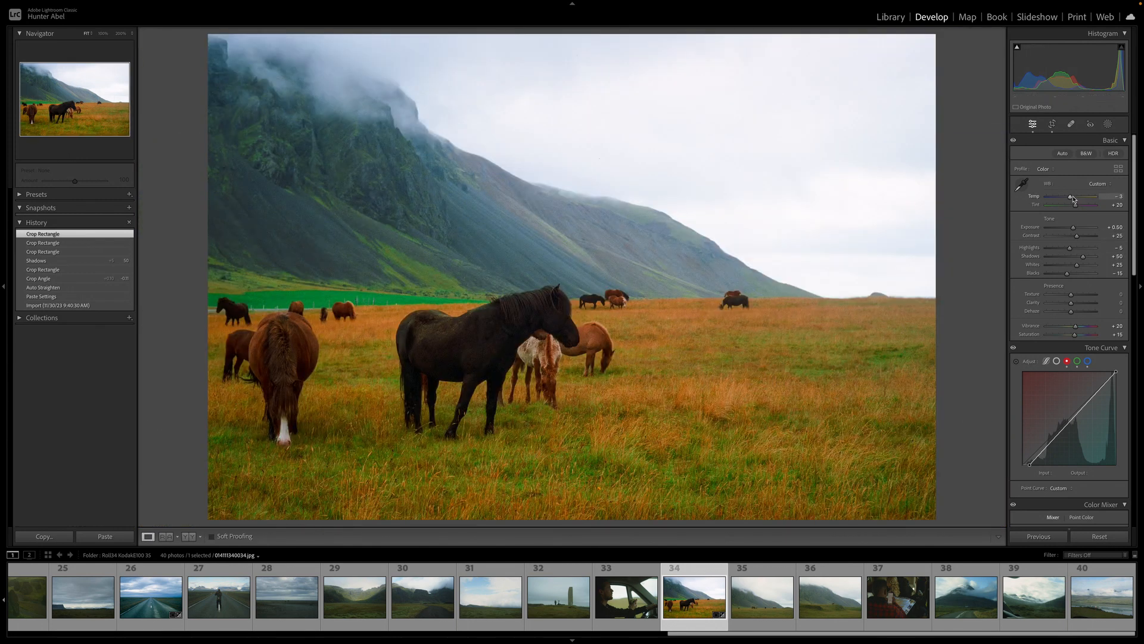
Set Temp to -8 and compare it against the previous history state
{"action": "left_click_drag", "start_coordinate": [1075, 198], "coordinate": [1074, 198]}
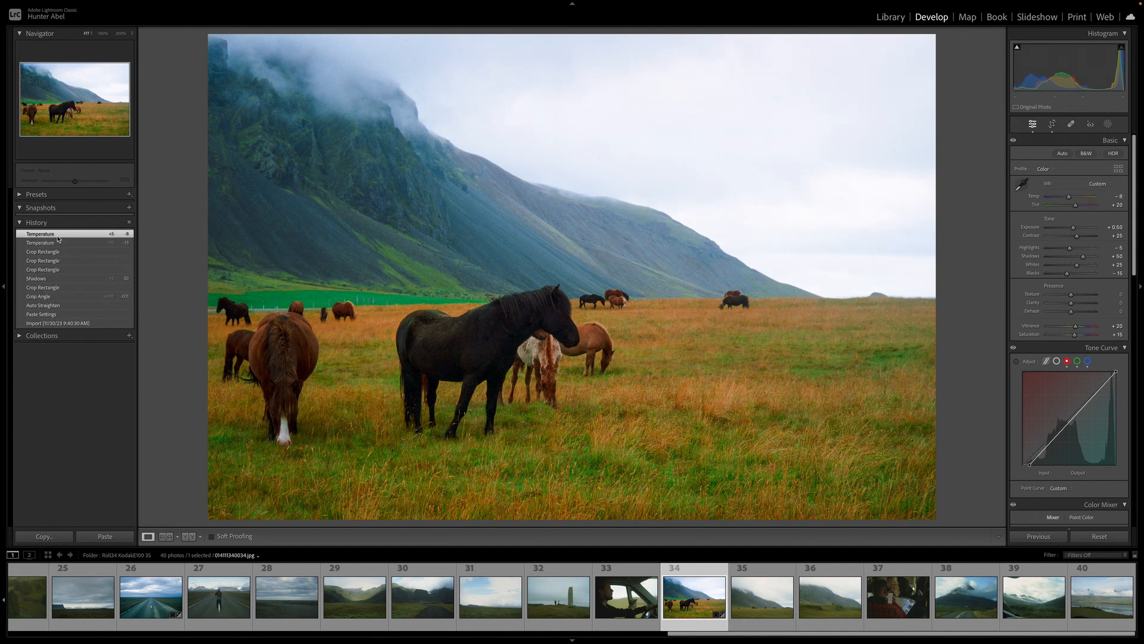
{"action": "left_click", "coordinate": [60, 253]}
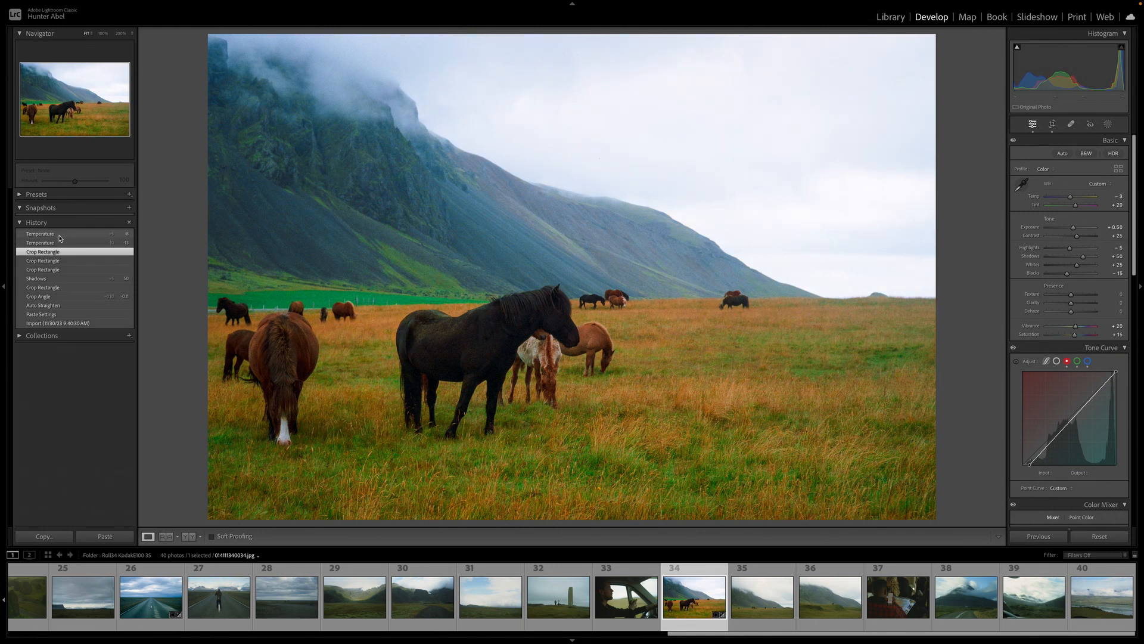
{"action": "left_click", "coordinate": [60, 235]}
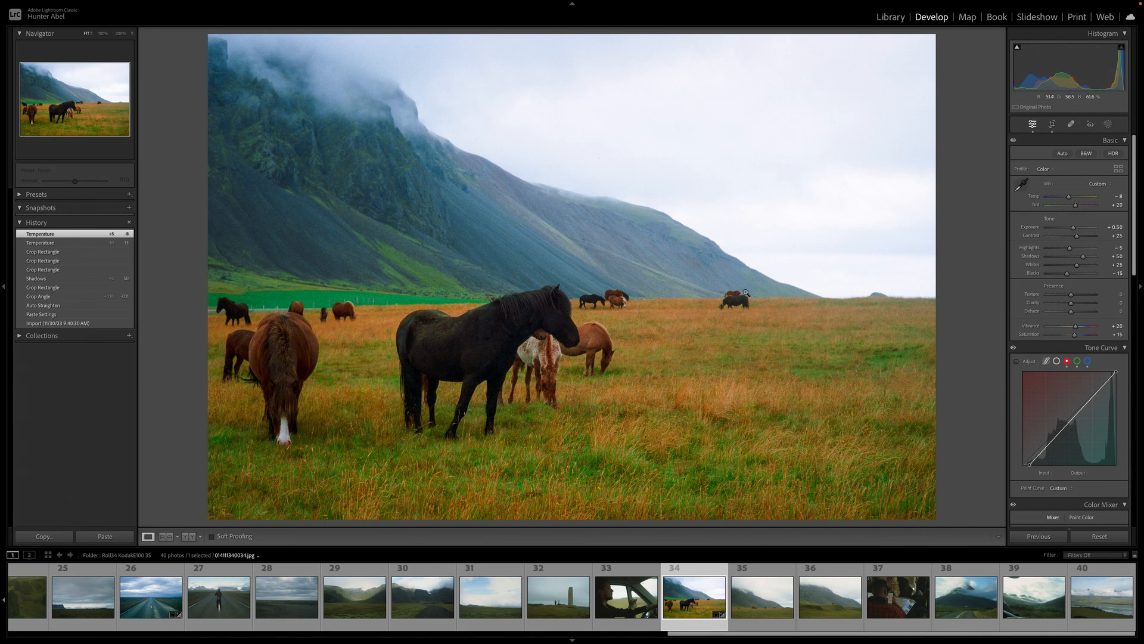
Raise Tint to +30 while inspecting the horses up close and comparing before and after
{"action": "key", "text": "y"}
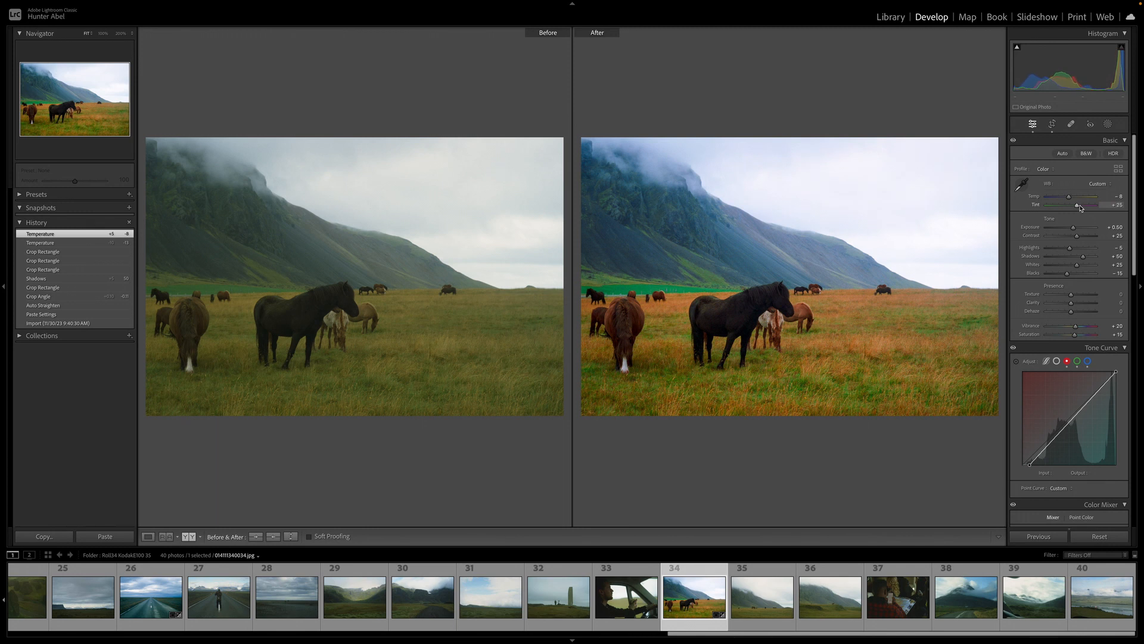
{"action": "key", "text": "y"}
{"action": "left_click", "coordinate": [545, 344]}
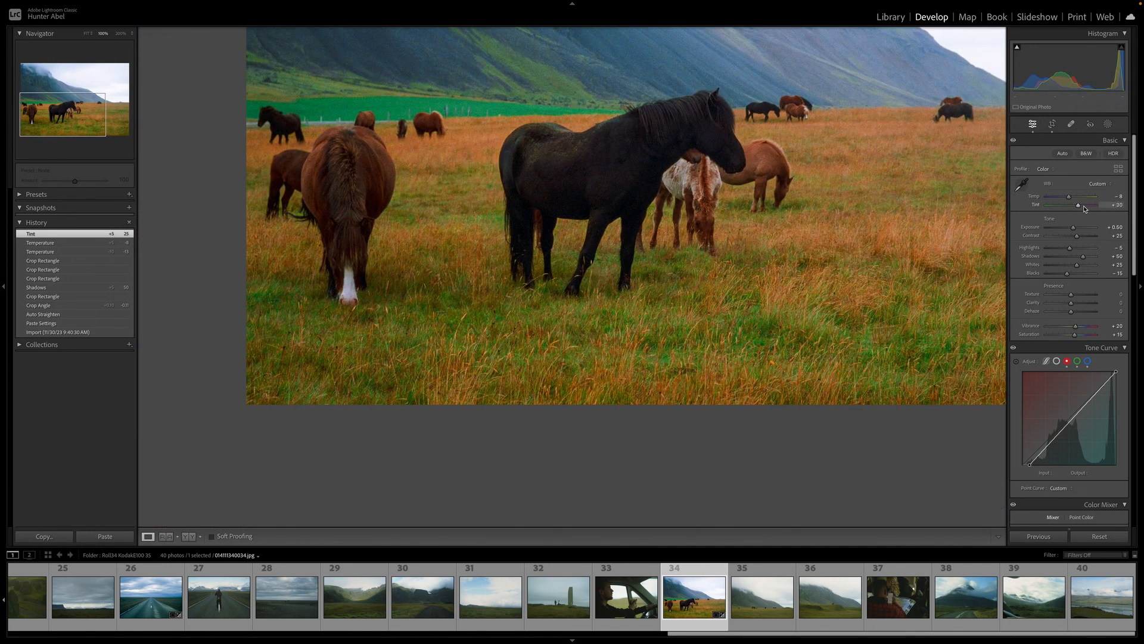
{"action": "left_click_drag", "start_coordinate": [1084, 209], "coordinate": [1084, 208]}
{"action": "left_click", "coordinate": [656, 185]}
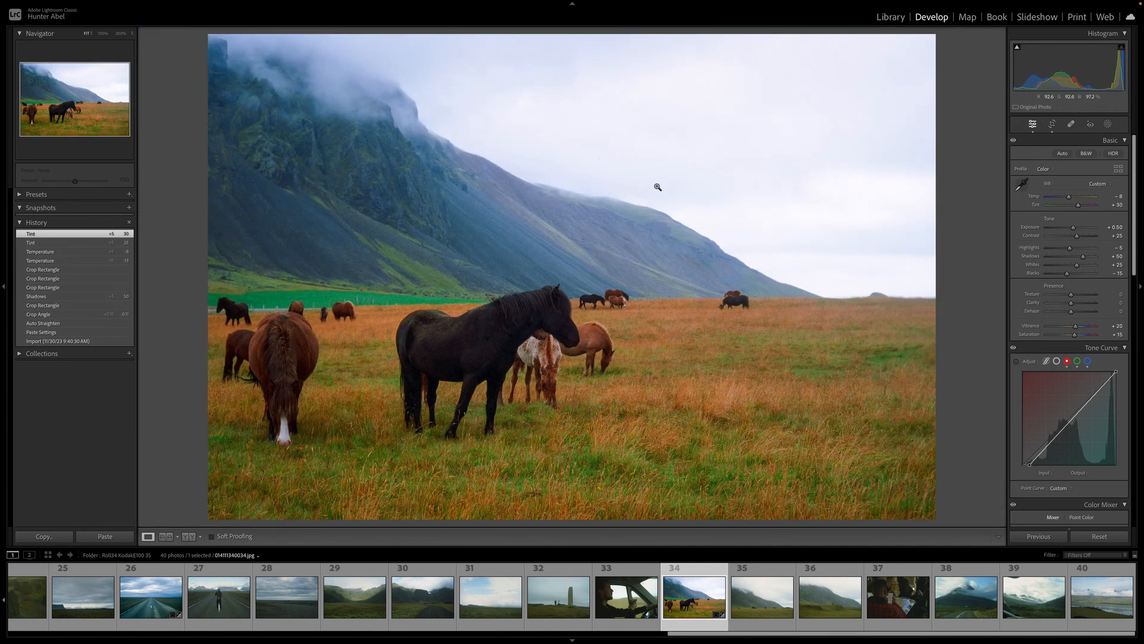
{"action": "key", "text": "y"}
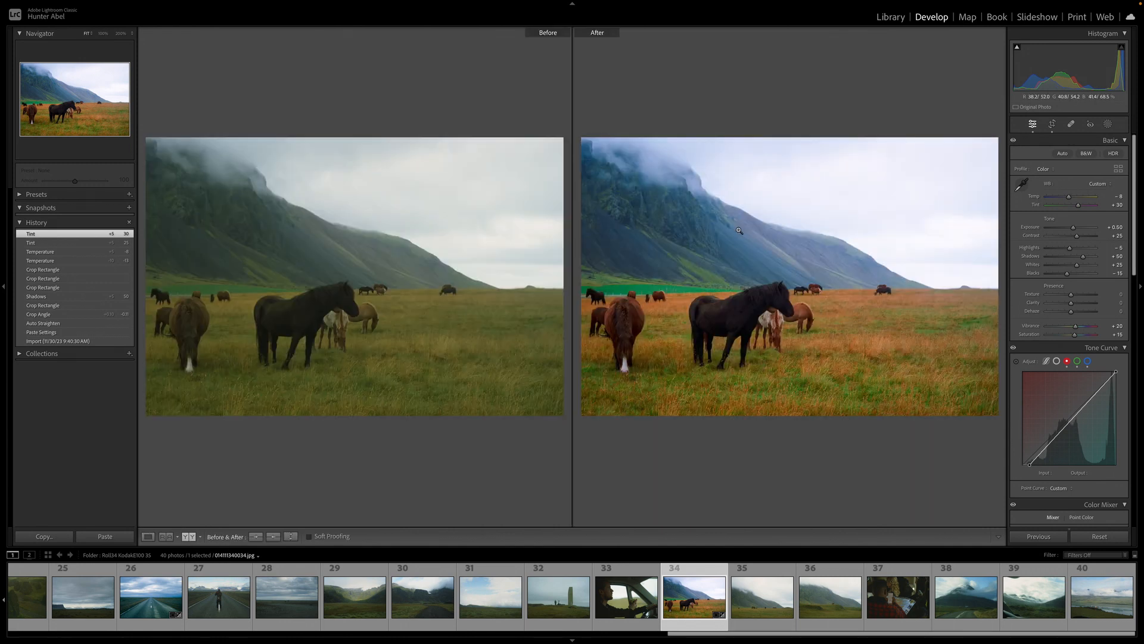
{"action": "key", "text": "y"}
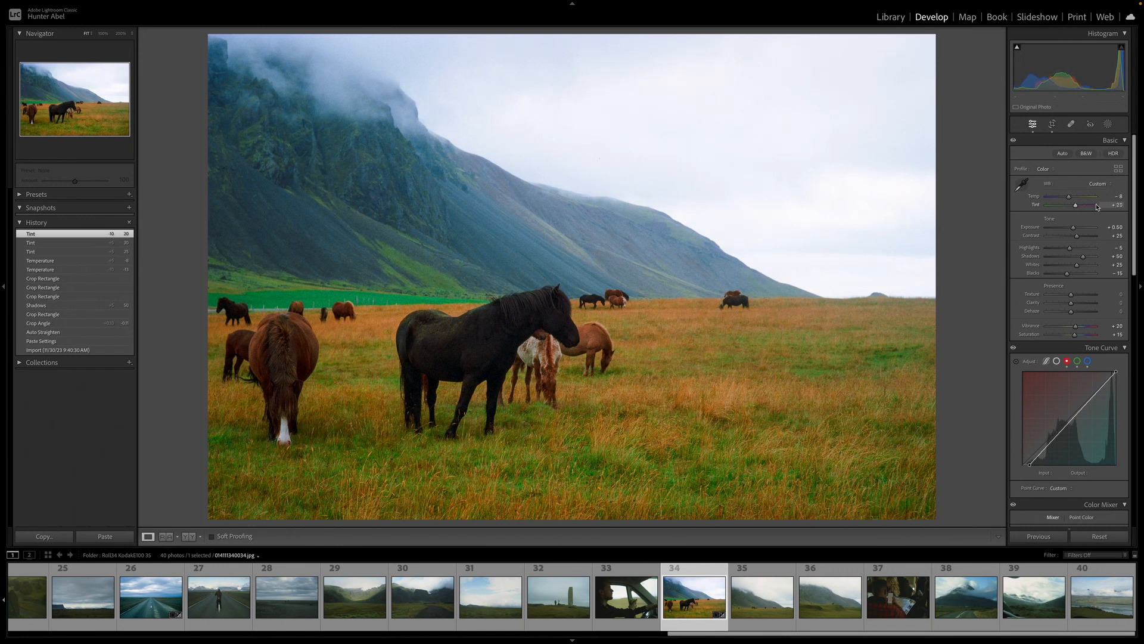
Lower Tint to +20 in small steps and toggle the before and after view
{"action": "key", "text": "Down"}
{"action": "key", "text": "Down"}
{"action": "key", "text": "Down"}
{"action": "key", "text": "Down"}
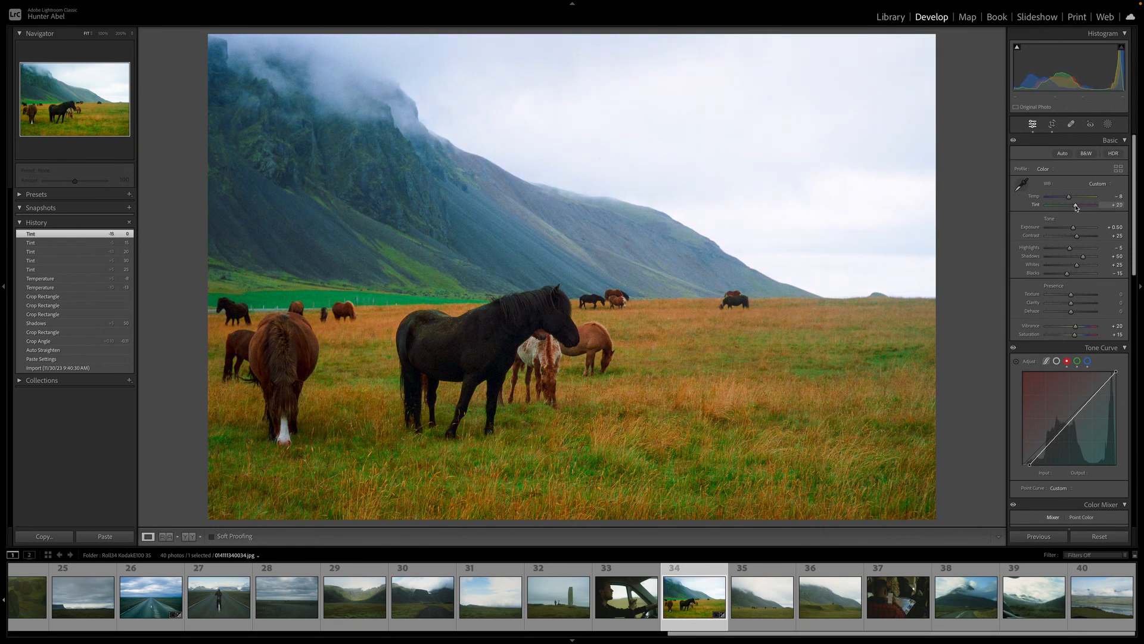
{"action": "key", "text": "Down"}
{"action": "key", "text": "Down"}
{"action": "key", "text": "Down"}
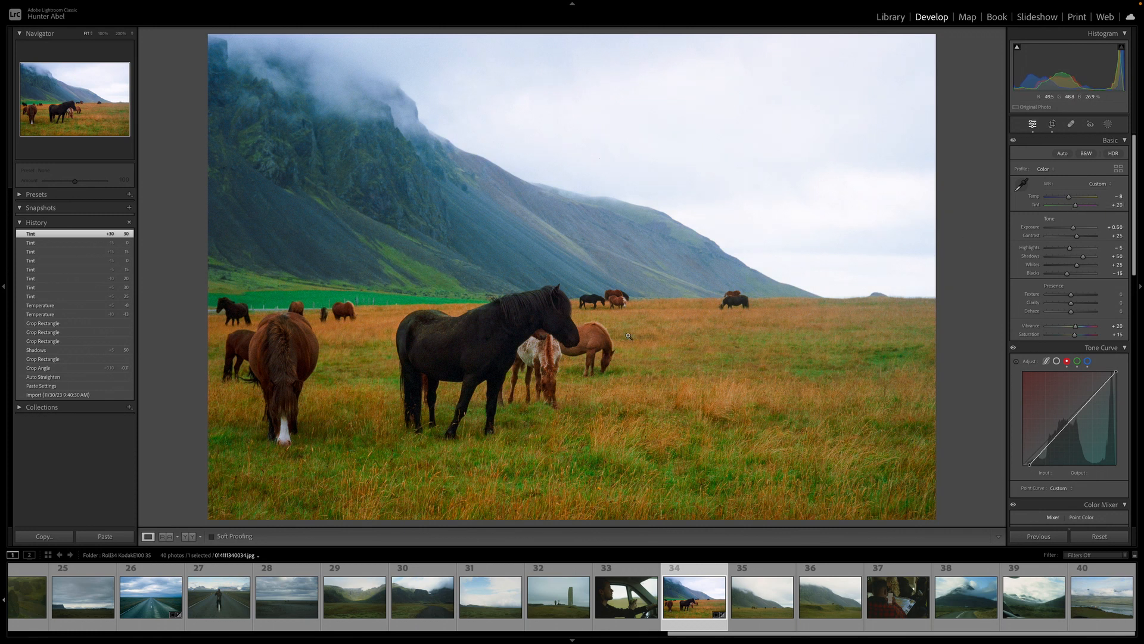
{"action": "key", "text": "y"}
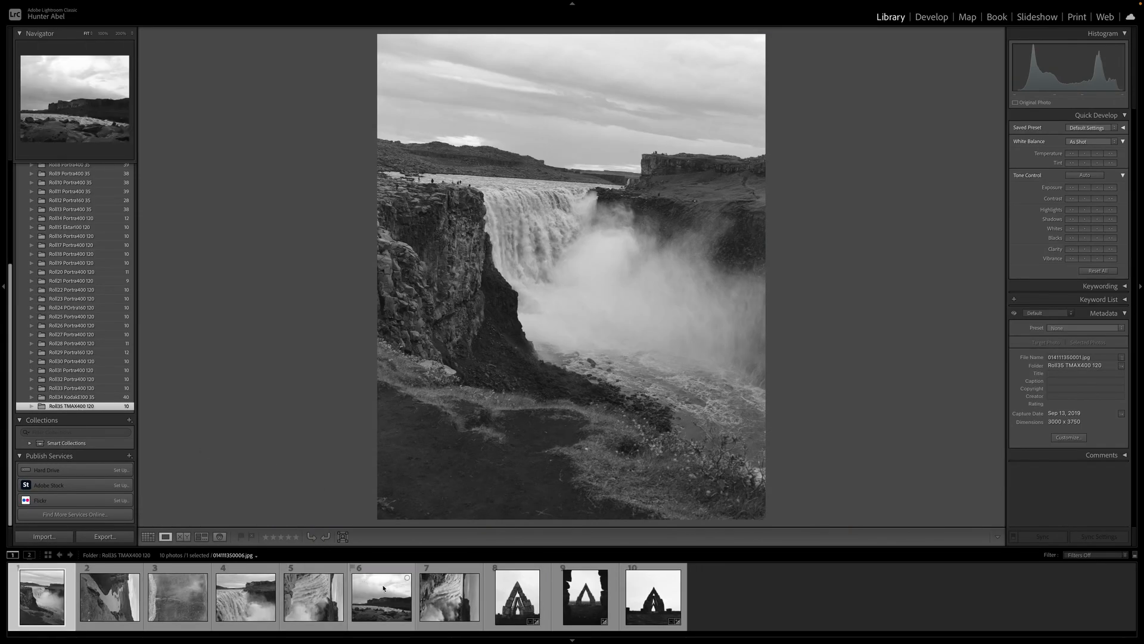
Rotate the seventh waterfall photo counter-clockwise, open it in Develop and nudge Blacks up one step
{"action": "left_click", "coordinate": [449, 596]}
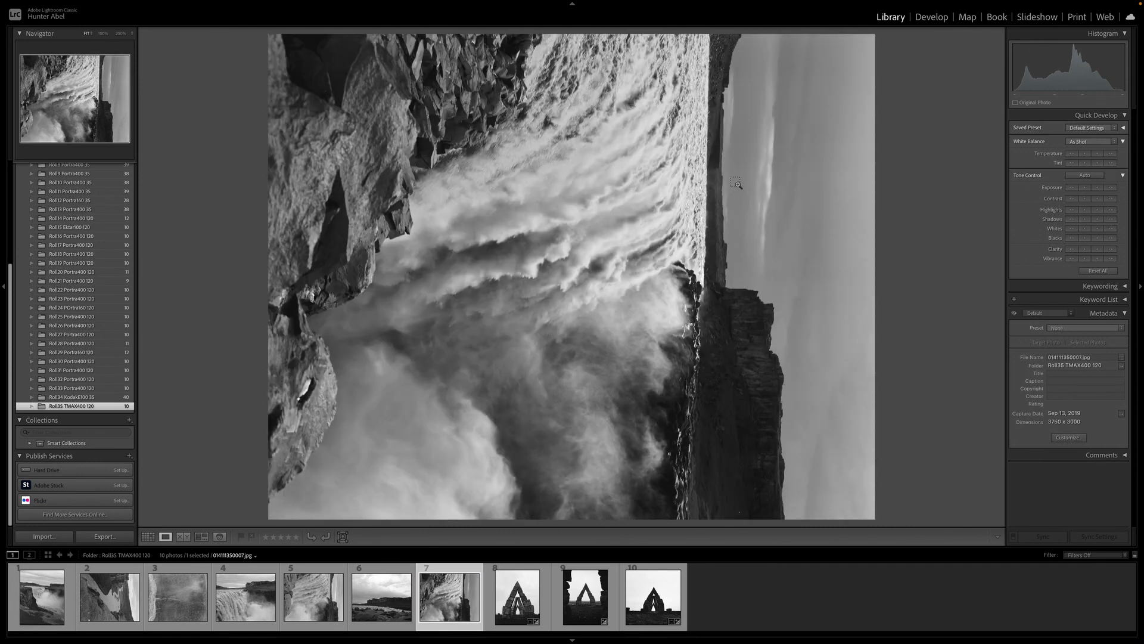
{"action": "key", "text": "ctrl+bracketleft"}
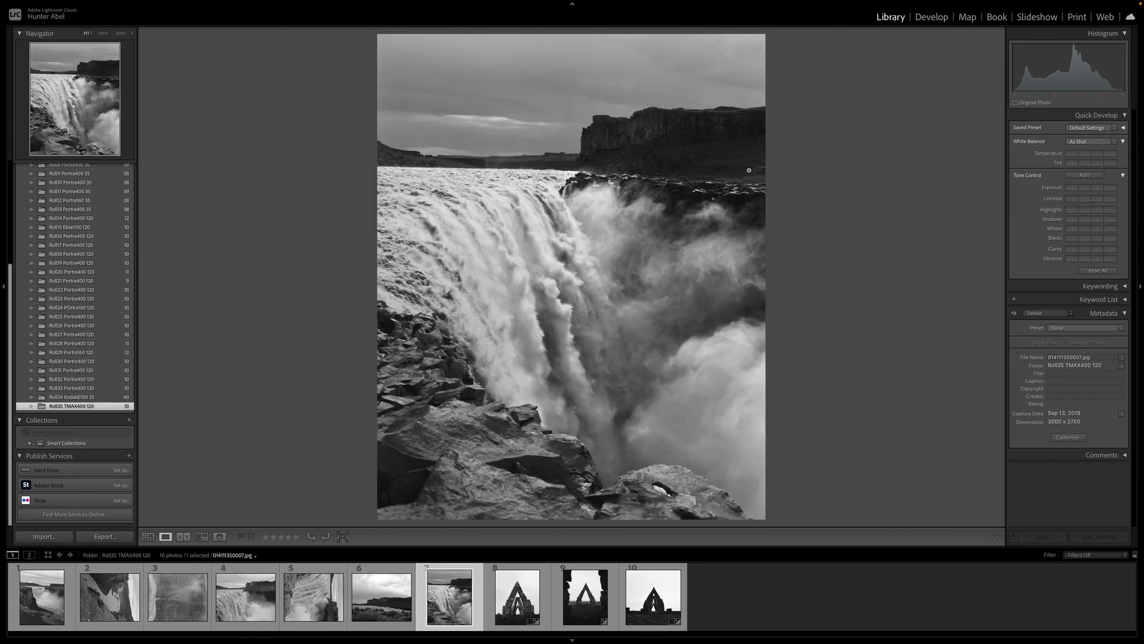
{"action": "left_click", "coordinate": [931, 16]}
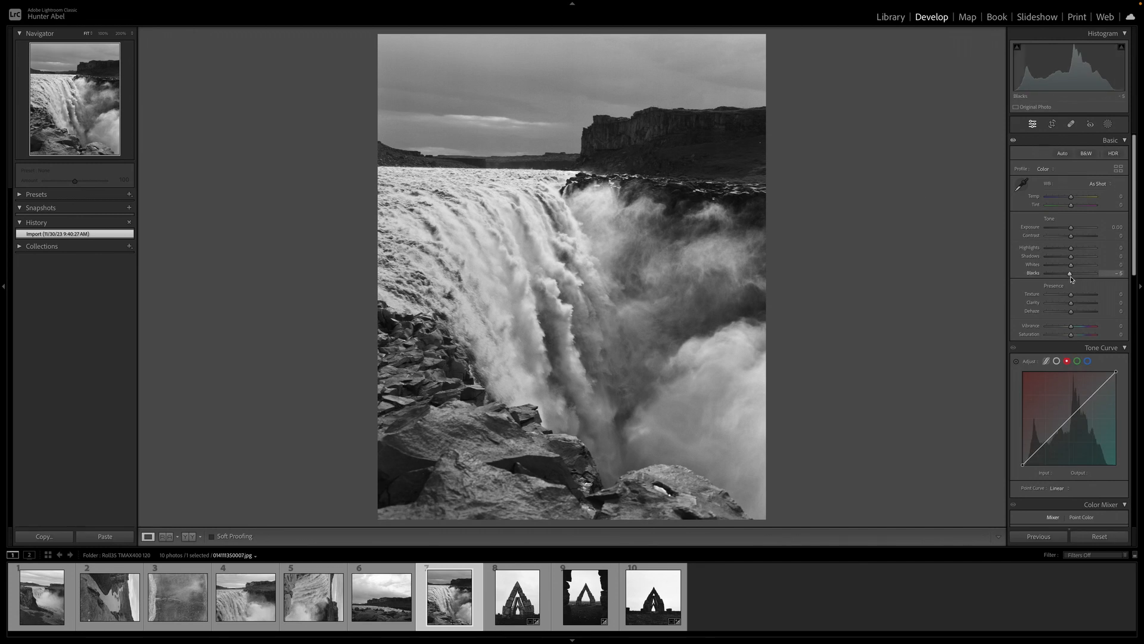
{"action": "key", "text": "Up"}
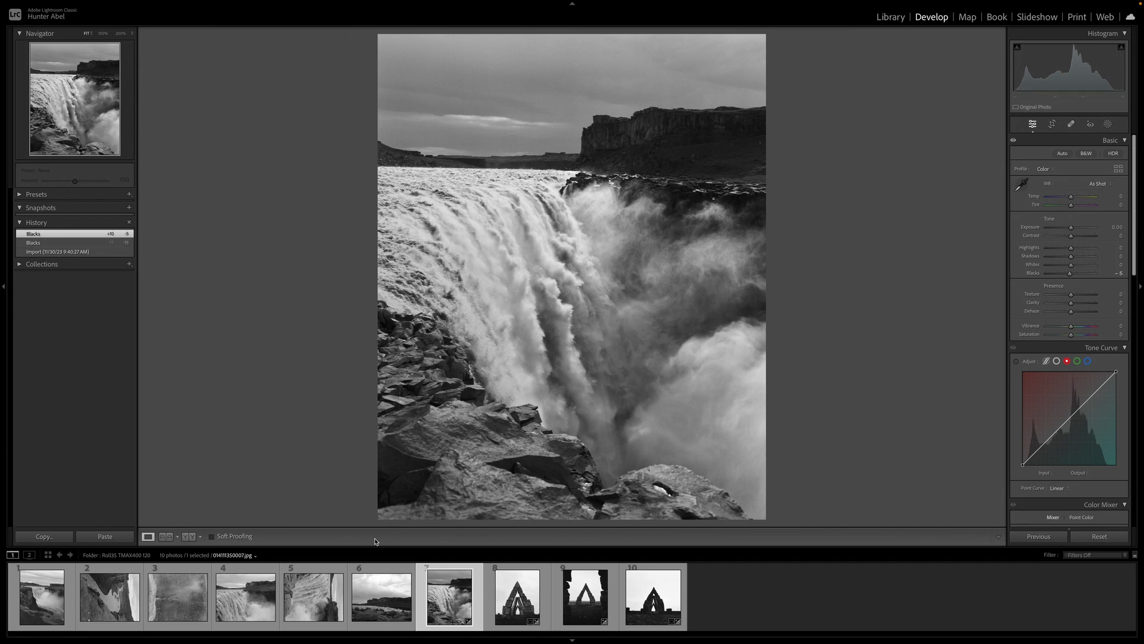
Select the fifth waterfall photo and rotate it counter-clockwise
{"action": "left_click", "coordinate": [308, 597]}
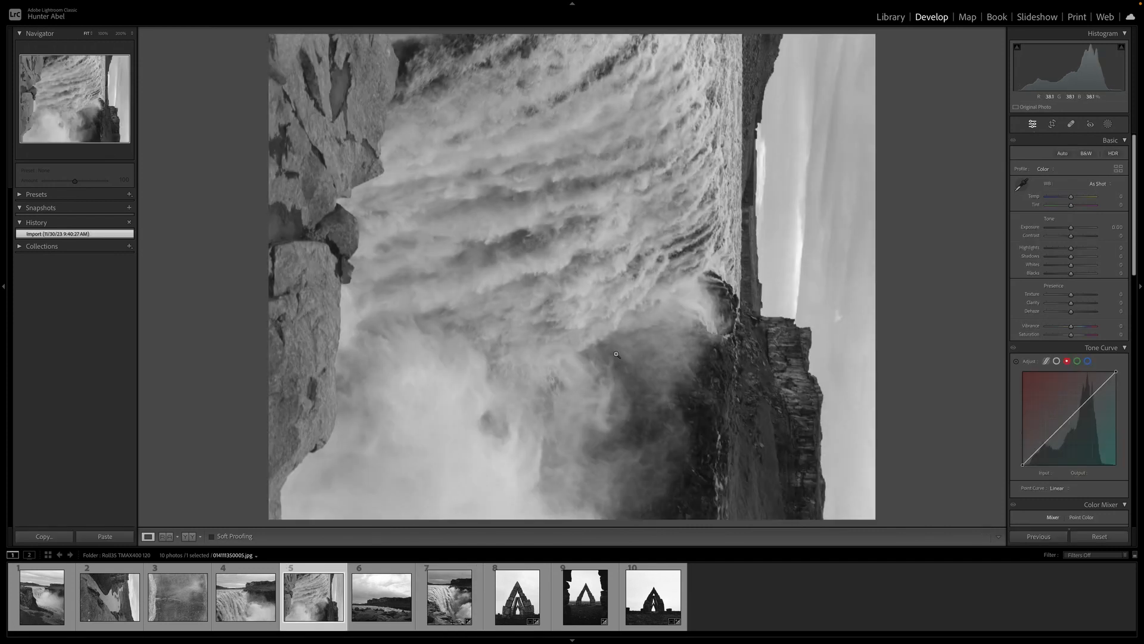
{"action": "key", "text": "ctrl+bracketleft"}
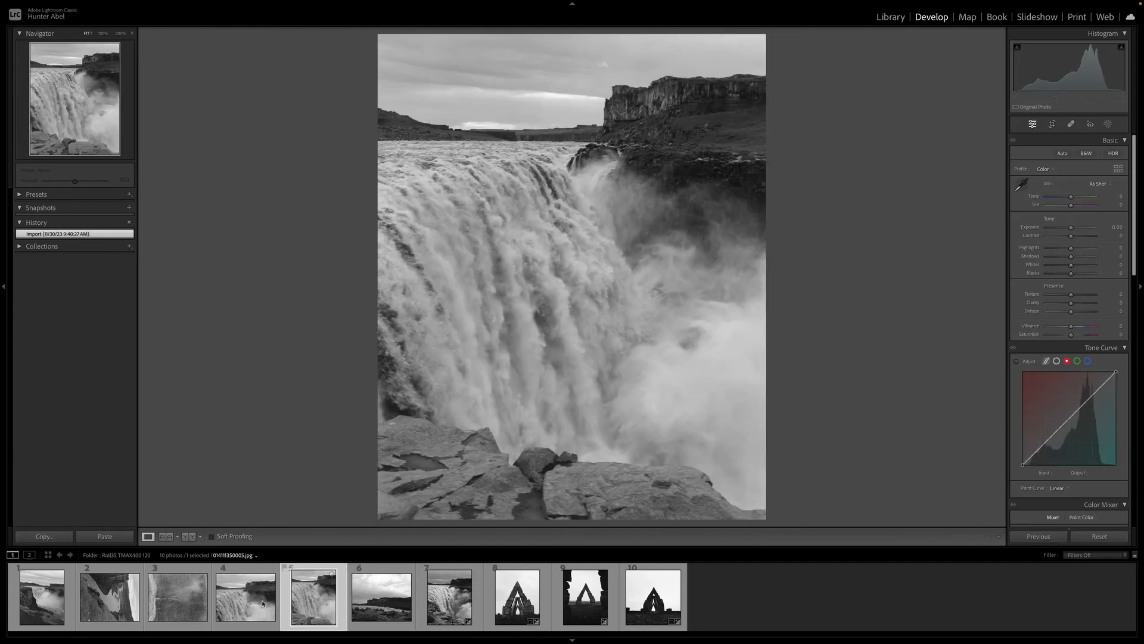
Straighten the fourth waterfall photo with the Crop tool to an angle of 0.48
{"action": "left_click", "coordinate": [263, 603]}
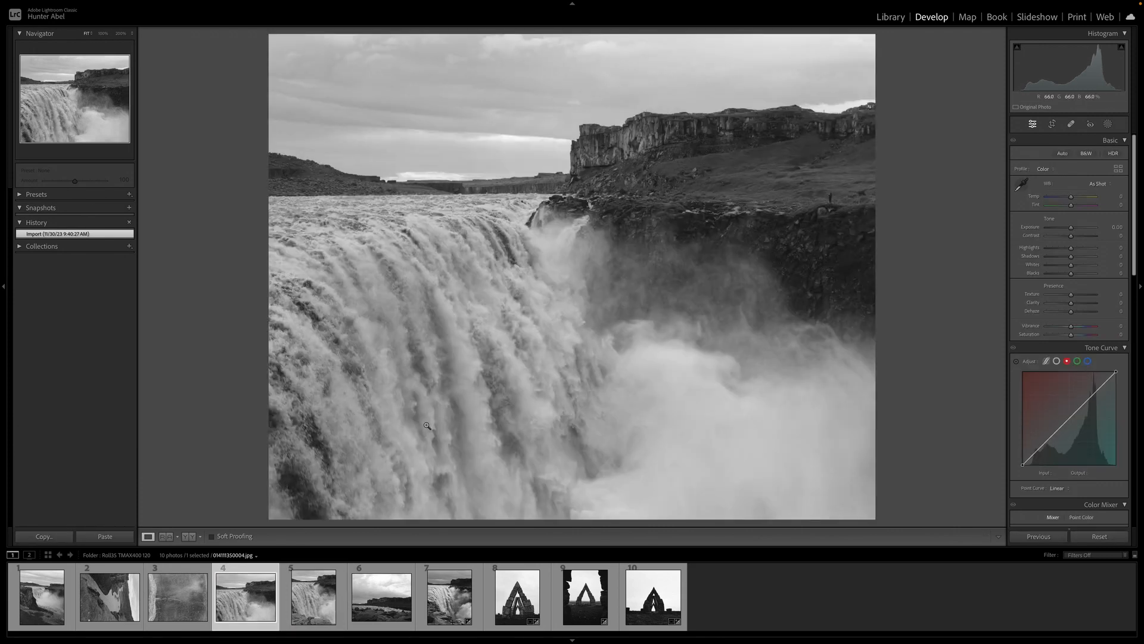
{"action": "left_click", "coordinate": [1053, 126]}
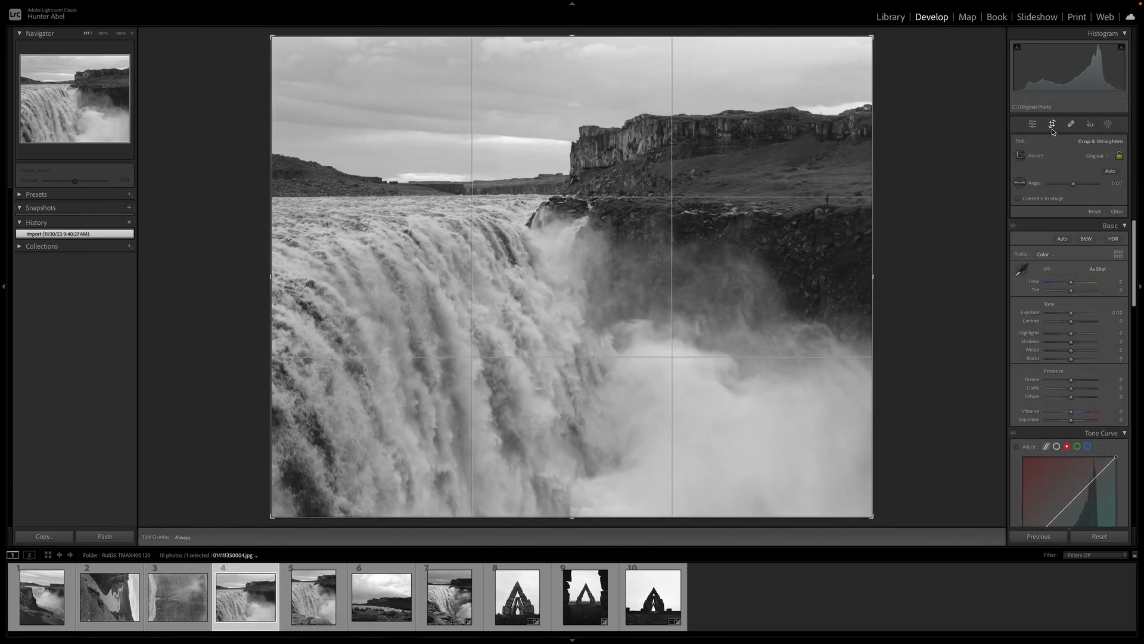
{"action": "left_click_drag", "start_coordinate": [942, 180], "coordinate": [952, 165]}
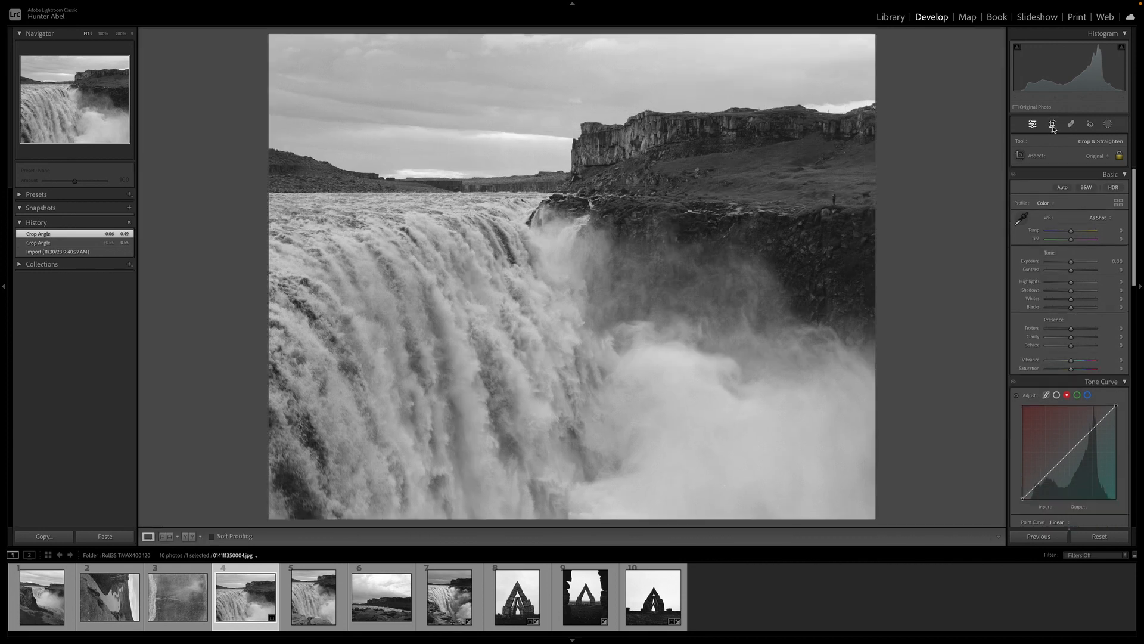
{"action": "left_click", "coordinate": [1052, 124]}
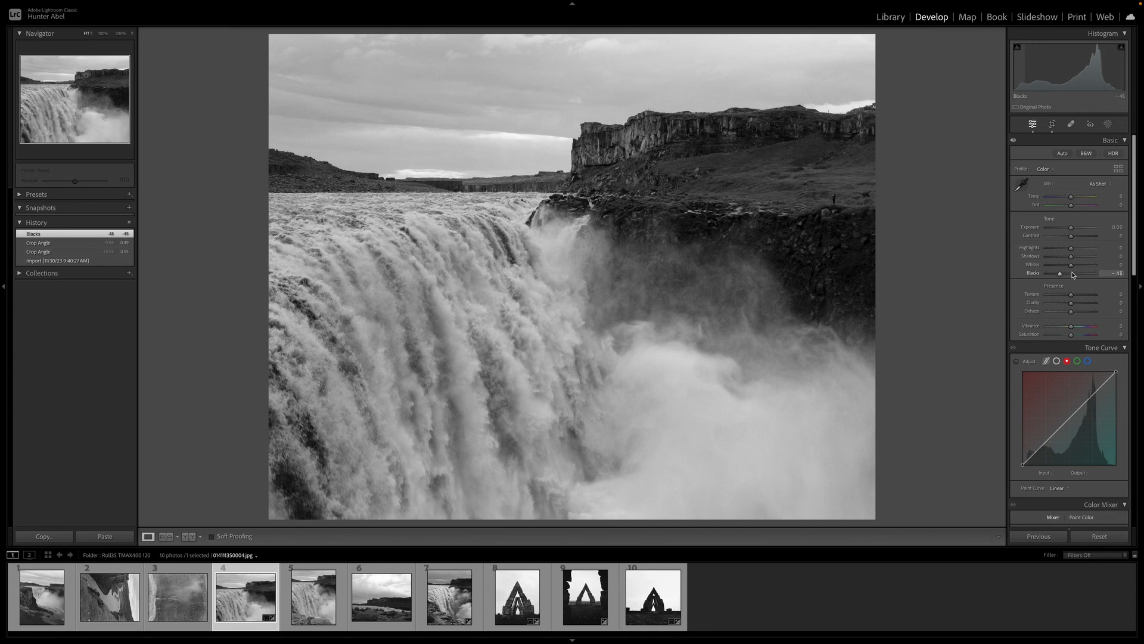
Convert the photo to black and white and raise Exposure to +0.10
{"action": "key", "text": "v"}
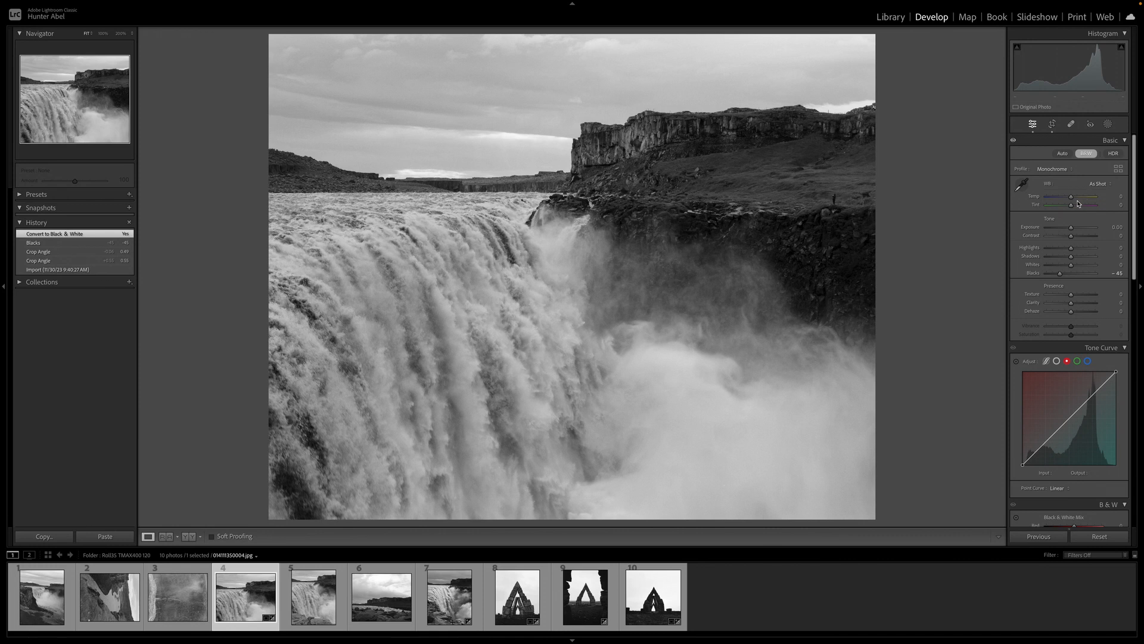
{"action": "key", "text": "Up"}
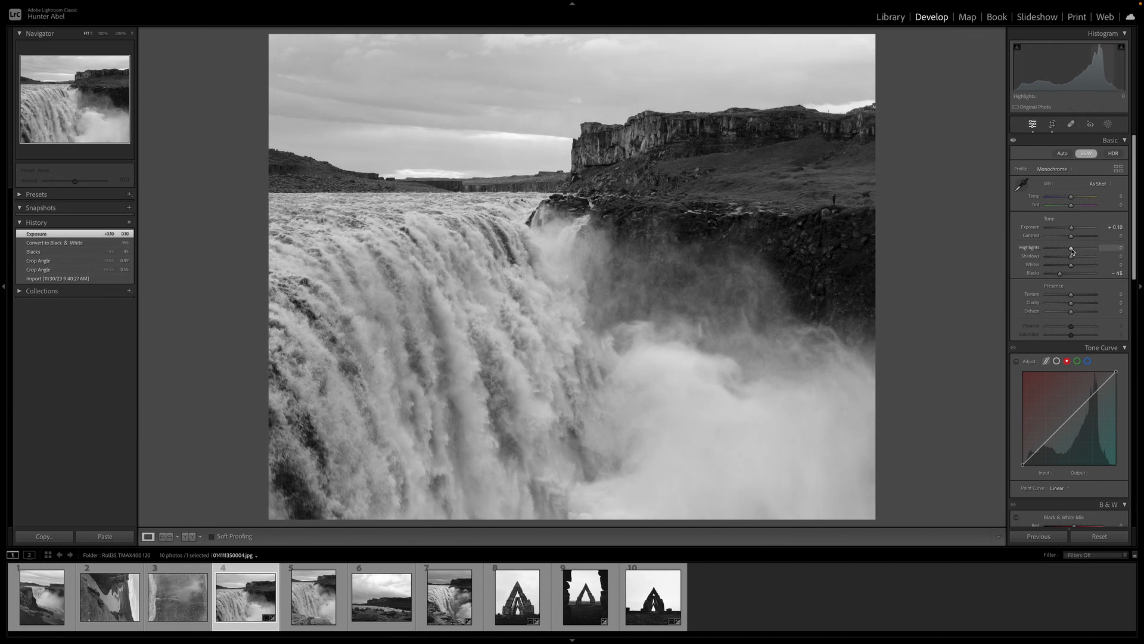
Set Highlights to -20, resetting trial changes to Highlights and Shadows along the way
{"action": "left_click_drag", "start_coordinate": [1072, 251], "coordinate": [1035, 257]}
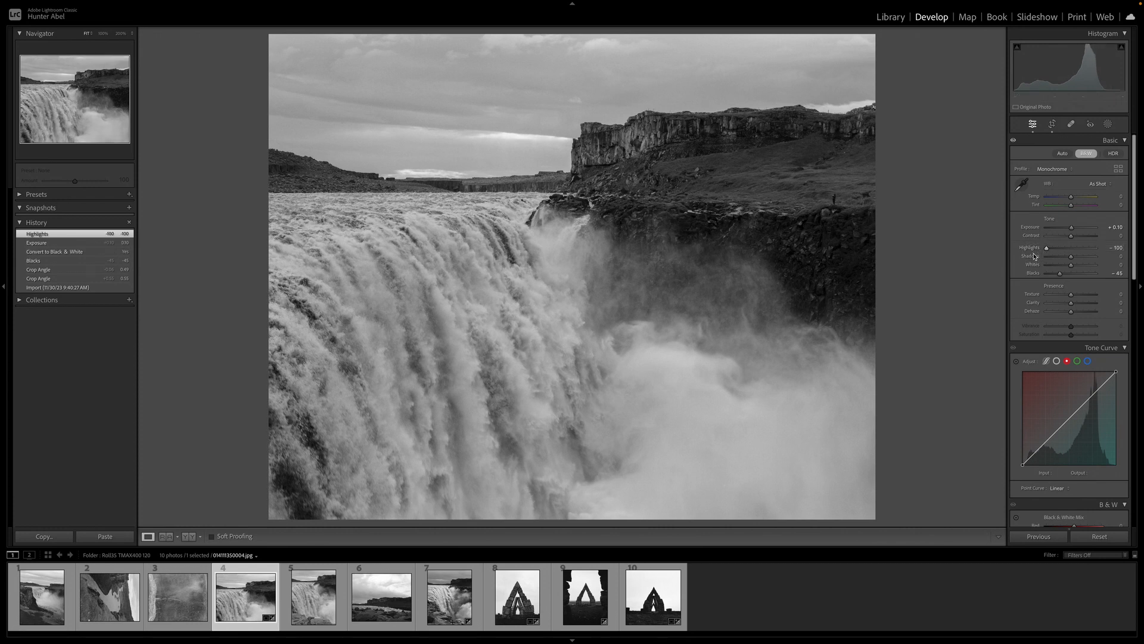
{"action": "double_click", "coordinate": [1049, 250]}
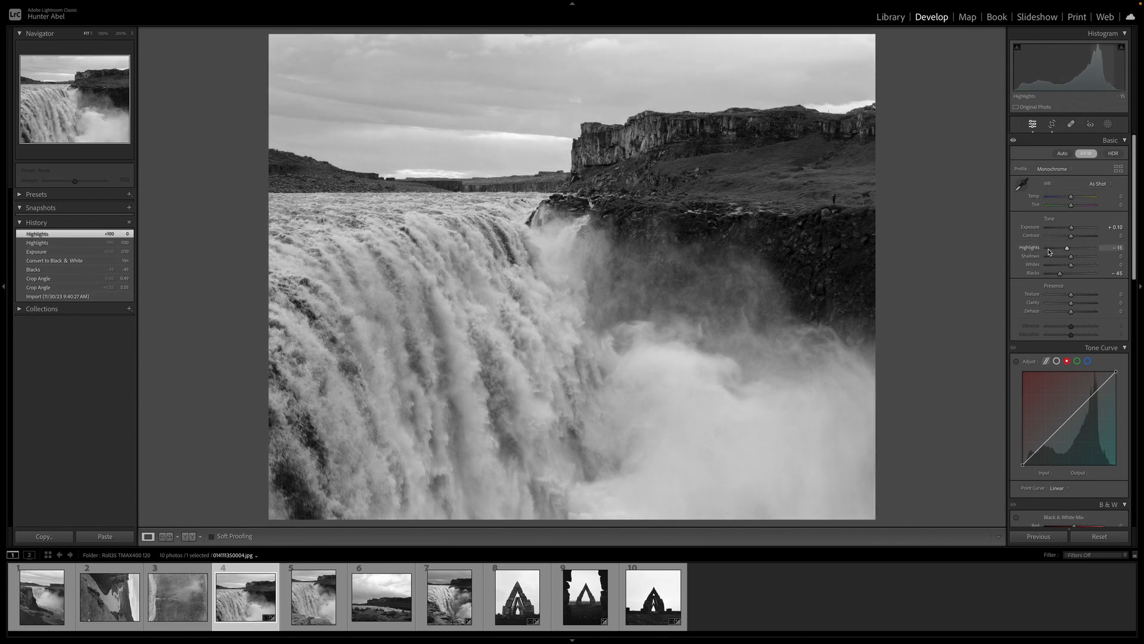
{"action": "left_click_drag", "start_coordinate": [1071, 257], "coordinate": [1086, 259]}
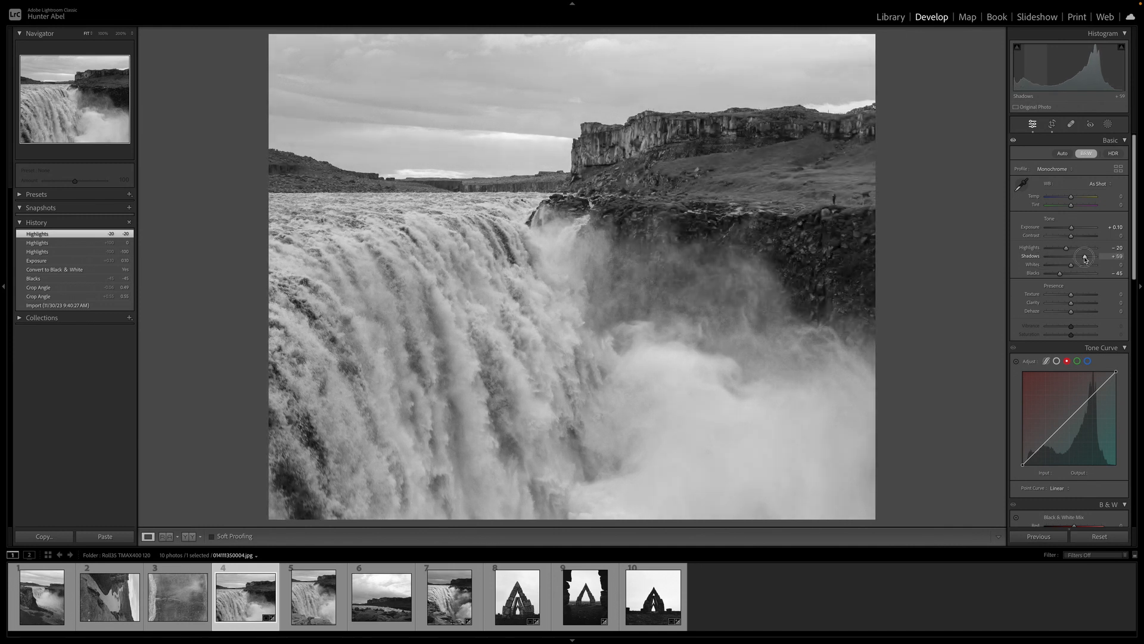
{"action": "double_click", "coordinate": [1086, 259]}
Raise Clarity and Dehaze to +10 and increase the sharpening Amount
{"action": "left_click_drag", "start_coordinate": [1071, 303], "coordinate": [1077, 312]}
{"action": "scroll", "coordinate": [1077, 307], "scroll_direction": "down", "scroll_amount": 5}
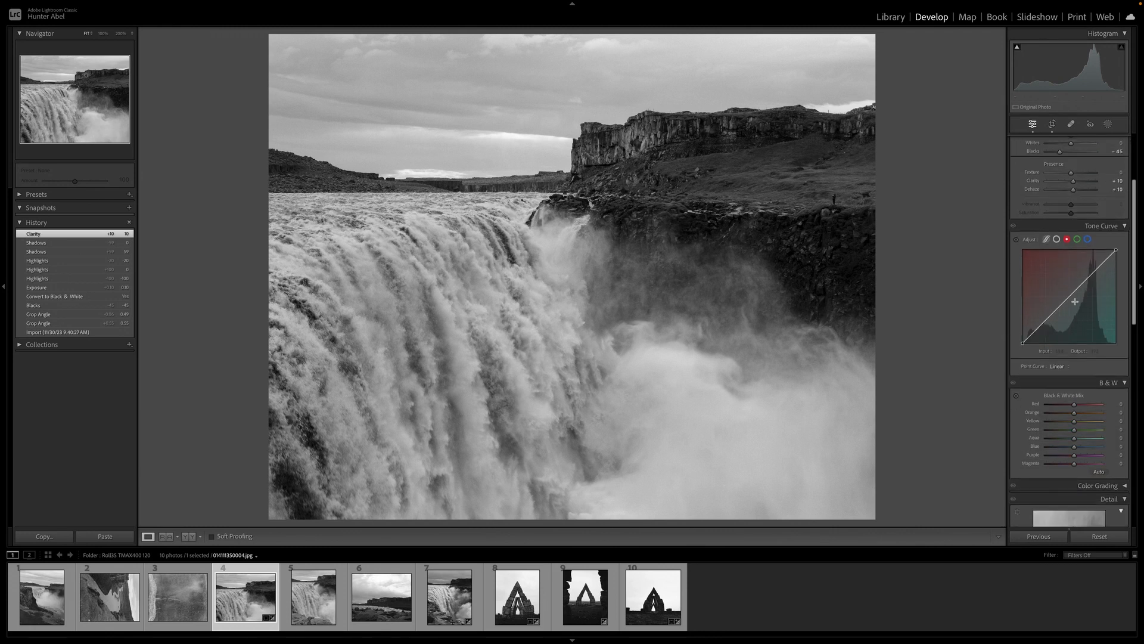
{"action": "scroll", "coordinate": [1077, 301], "scroll_direction": "down", "scroll_amount": 5}
{"action": "left_click_drag", "start_coordinate": [1049, 381], "coordinate": [1053, 381]}
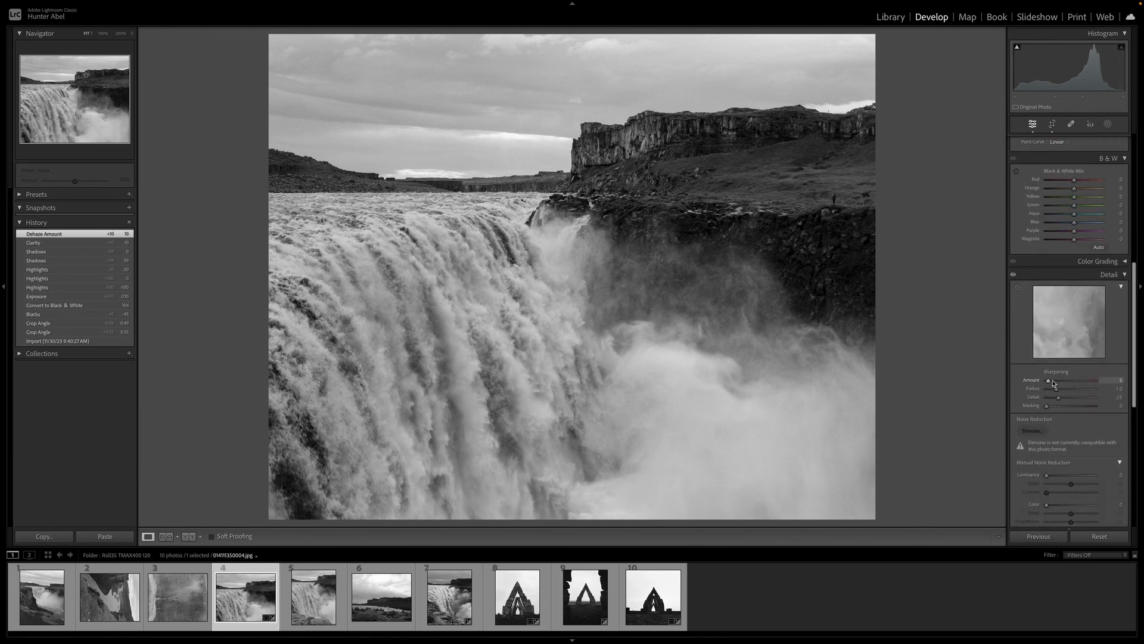
{"action": "scroll", "coordinate": [1053, 383], "scroll_direction": "down", "scroll_amount": 1}
{"action": "scroll", "coordinate": [1054, 384], "scroll_direction": "down", "scroll_amount": 3}
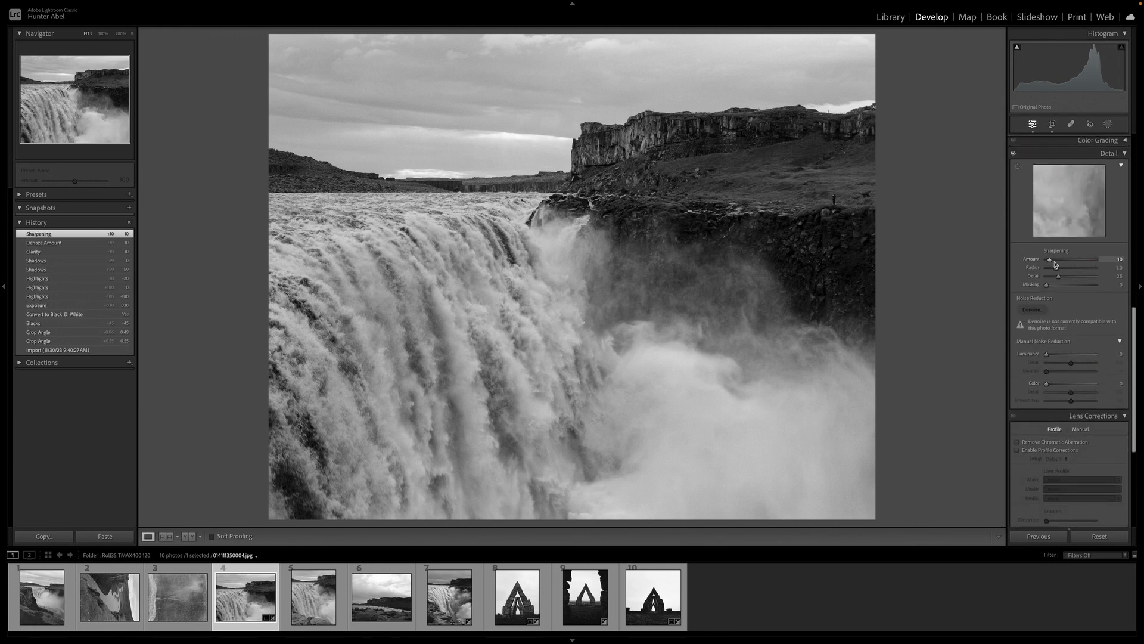
Darken the photo's edges with a Highlight Priority post-crop vignette
{"action": "scroll", "coordinate": [1056, 280], "scroll_direction": "down", "scroll_amount": 5}
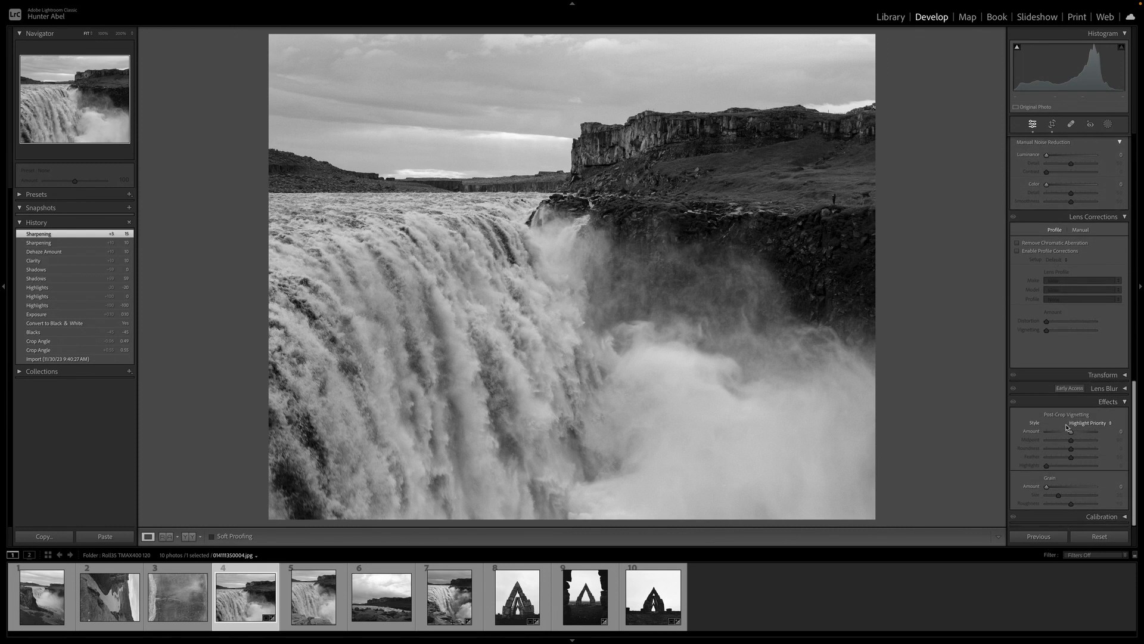
{"action": "left_click_drag", "start_coordinate": [1073, 433], "coordinate": [1070, 433]}
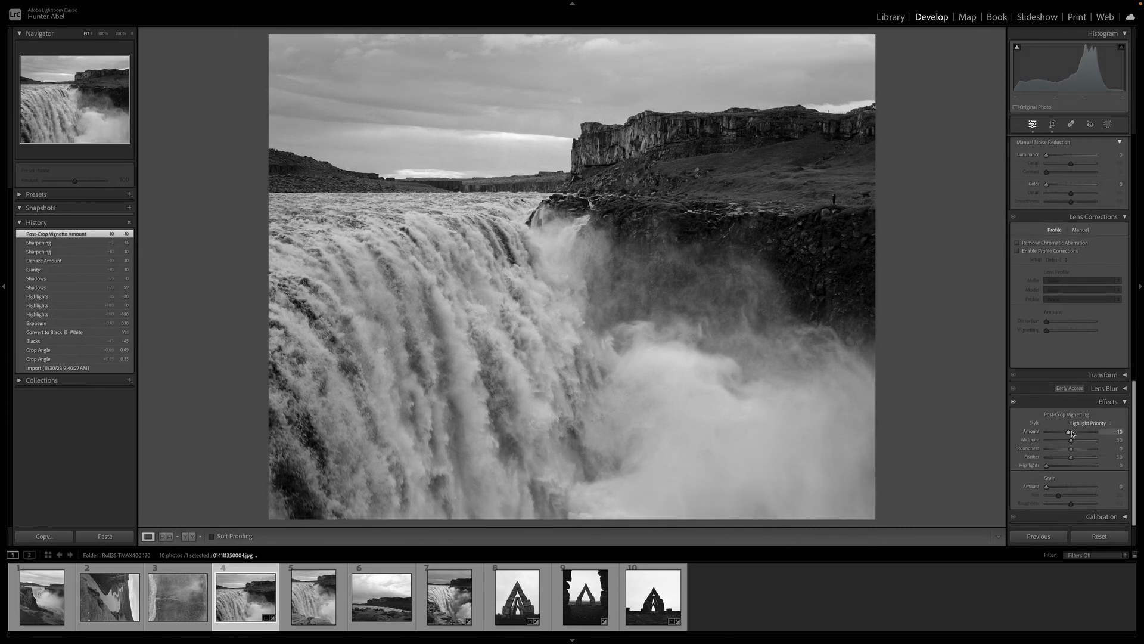
{"action": "left_click_drag", "start_coordinate": [1072, 433], "coordinate": [1071, 434]}
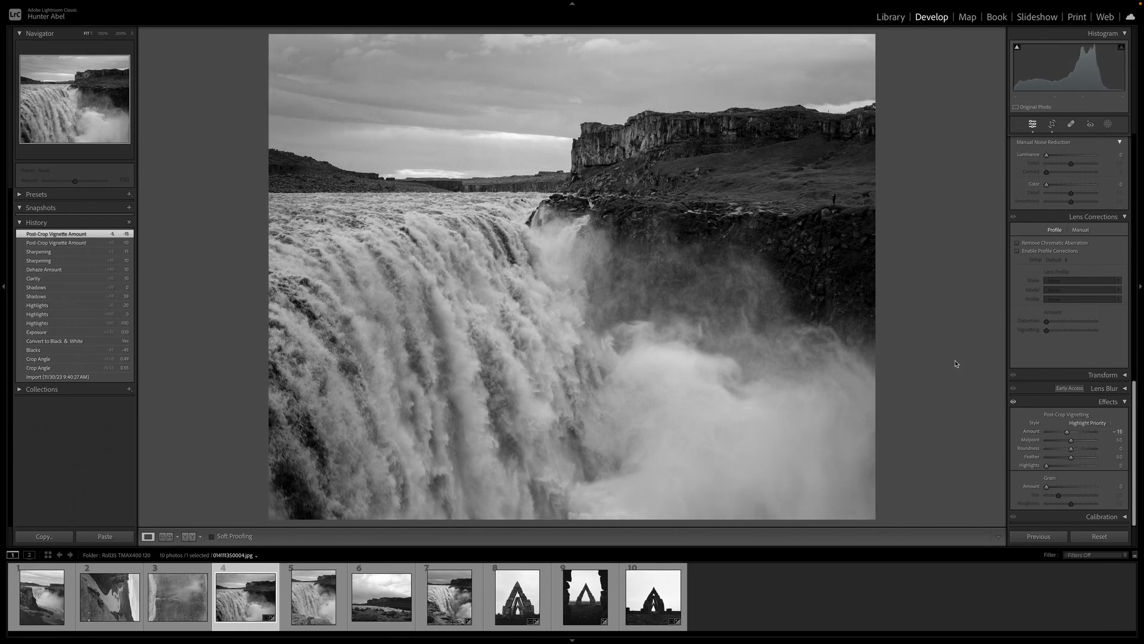
Set Contrast to +15 and Shadows to +20
{"action": "scroll", "coordinate": [1080, 214], "scroll_direction": "up", "scroll_amount": 10}
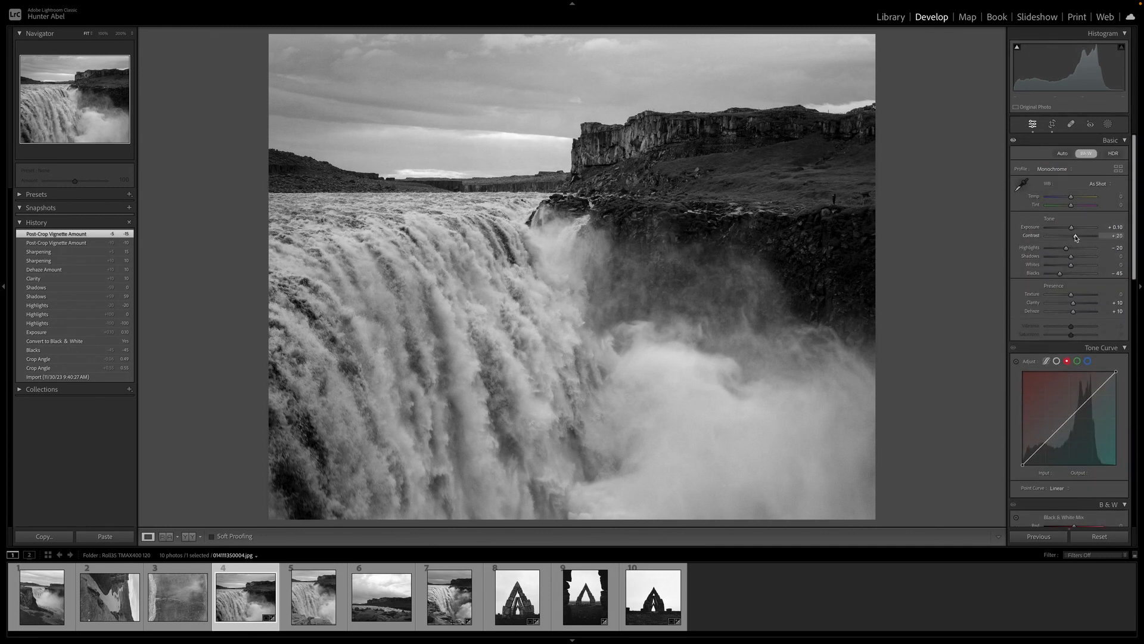
{"action": "left_click_drag", "start_coordinate": [1071, 256], "coordinate": [1073, 260]}
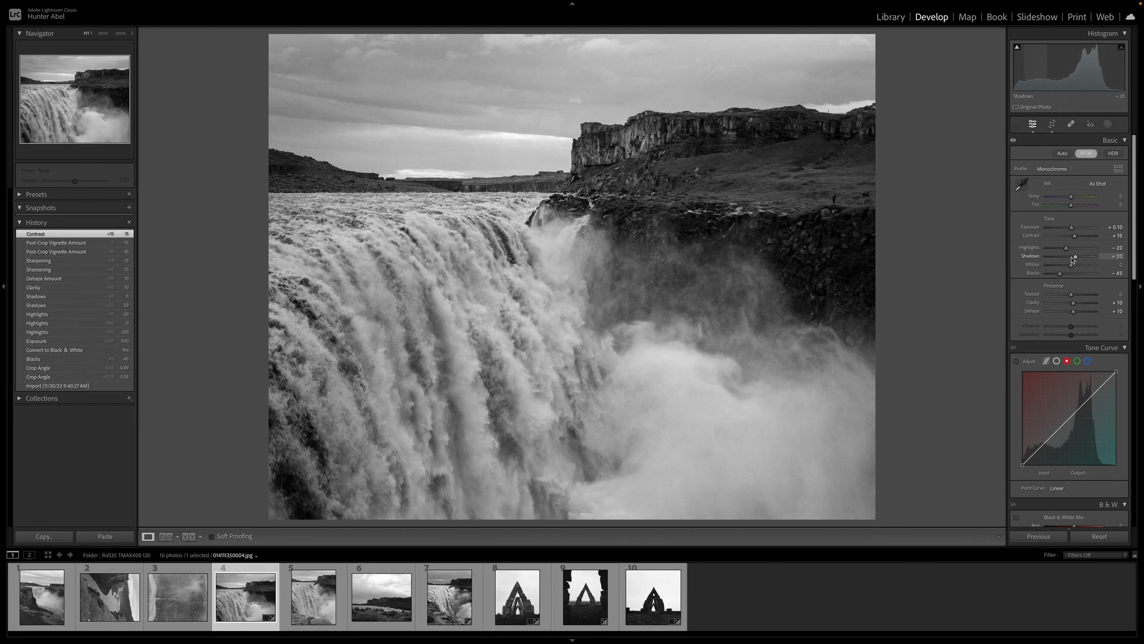
Inspect the cliff edge up close, then straighten the photo further to a crop angle of 0.75
{"action": "left_click", "coordinate": [890, 209]}
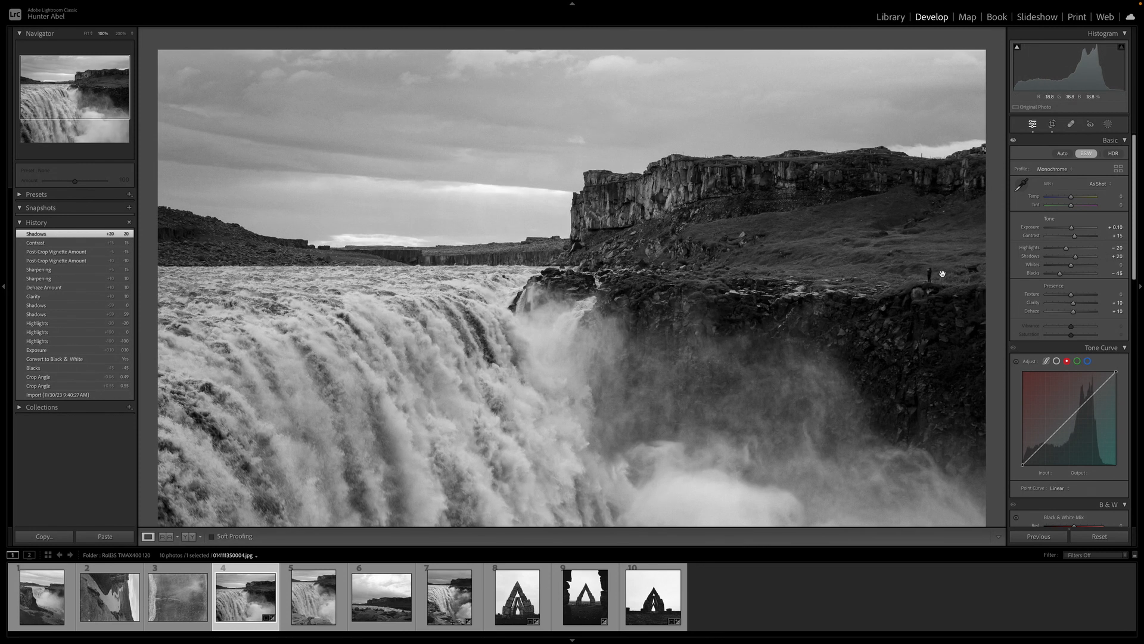
{"action": "scroll", "coordinate": [935, 278], "scroll_direction": "down", "scroll_amount": 1}
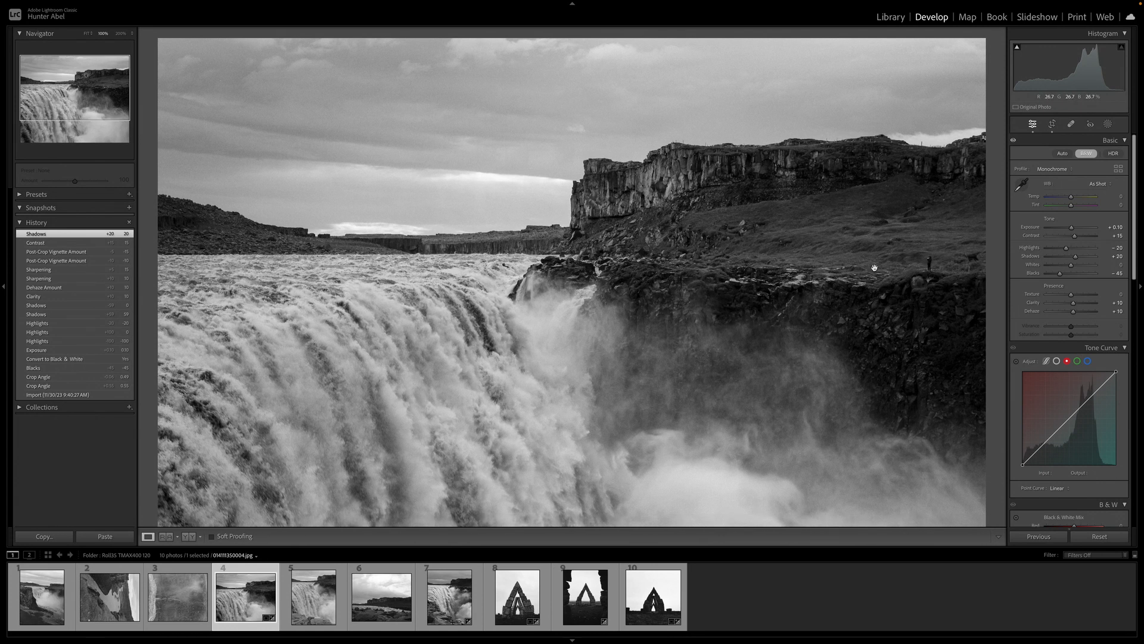
{"action": "left_click_drag", "start_coordinate": [934, 289], "coordinate": [919, 234]}
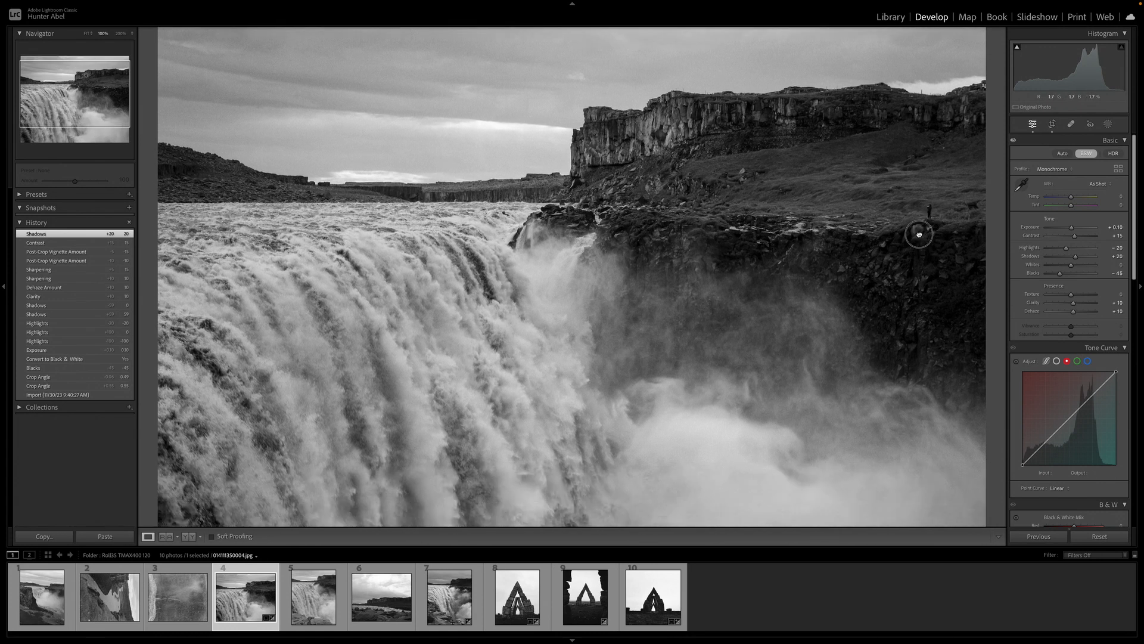
{"action": "left_click", "coordinate": [916, 245]}
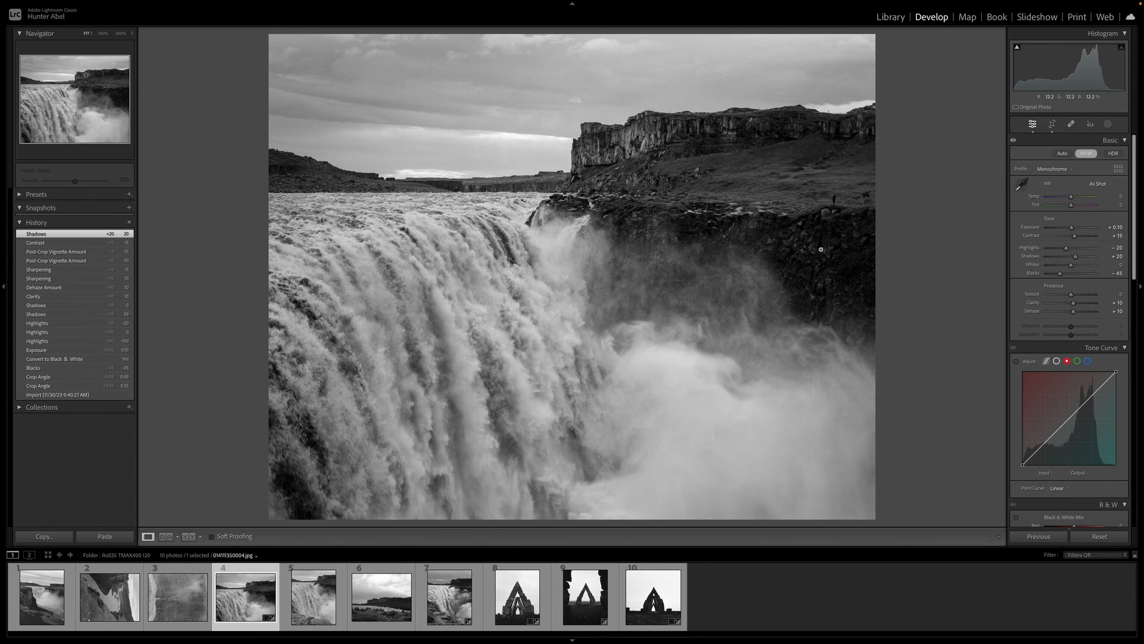
{"action": "left_click", "coordinate": [1052, 123]}
{"action": "left_click_drag", "start_coordinate": [917, 188], "coordinate": [909, 187]}
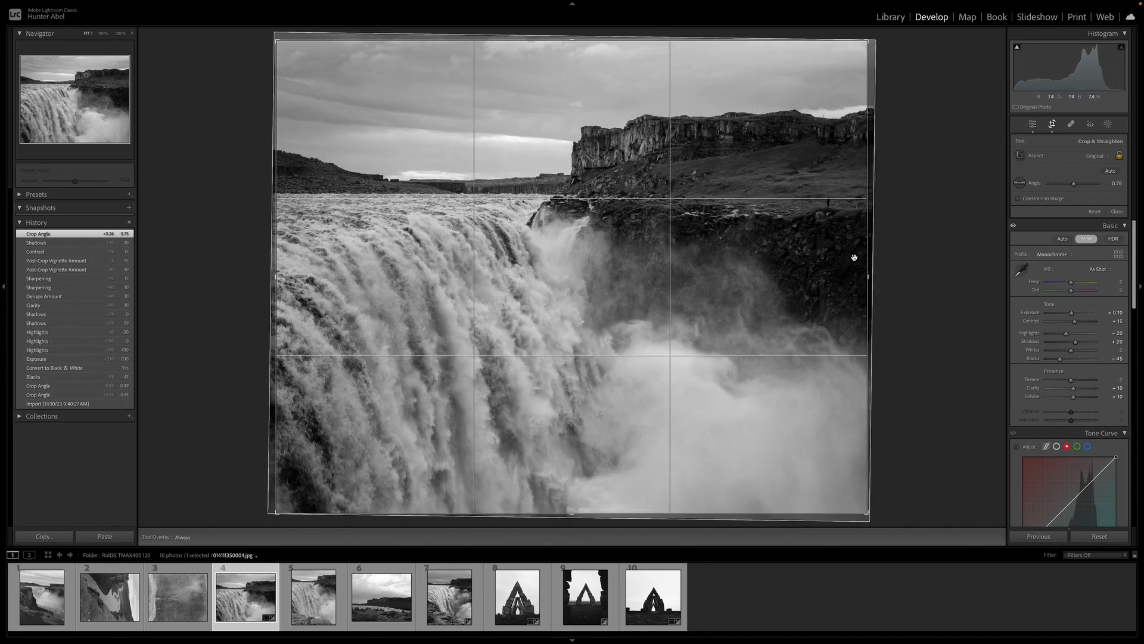
{"action": "key", "text": "Return"}
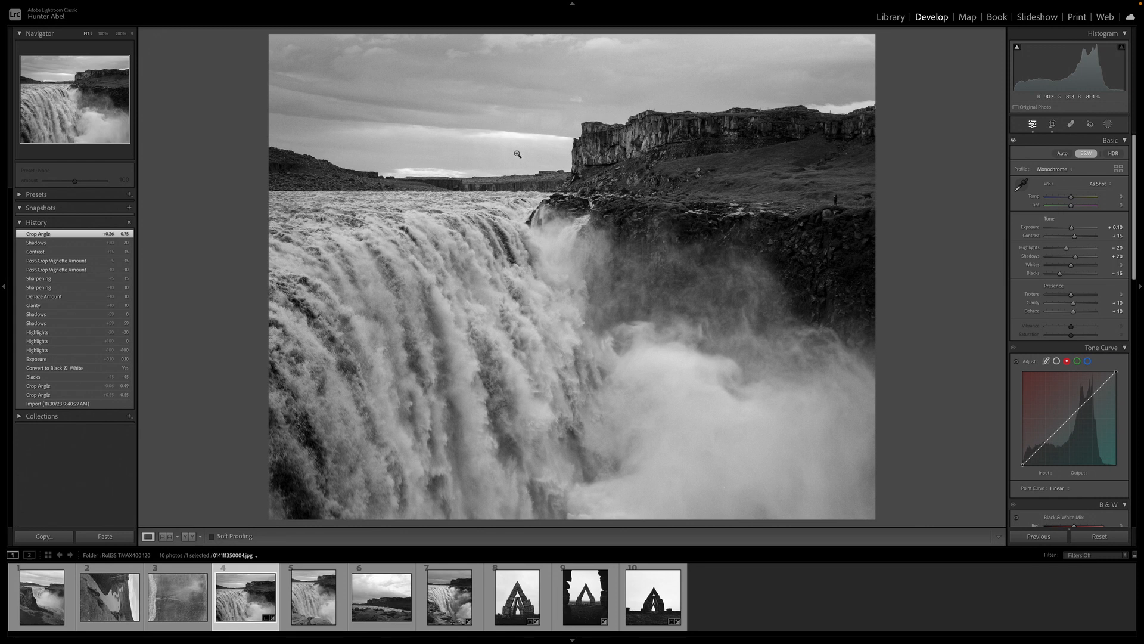
Revert the arch photo to its import state and lower its Blacks to -76
{"action": "key", "text": "y"}
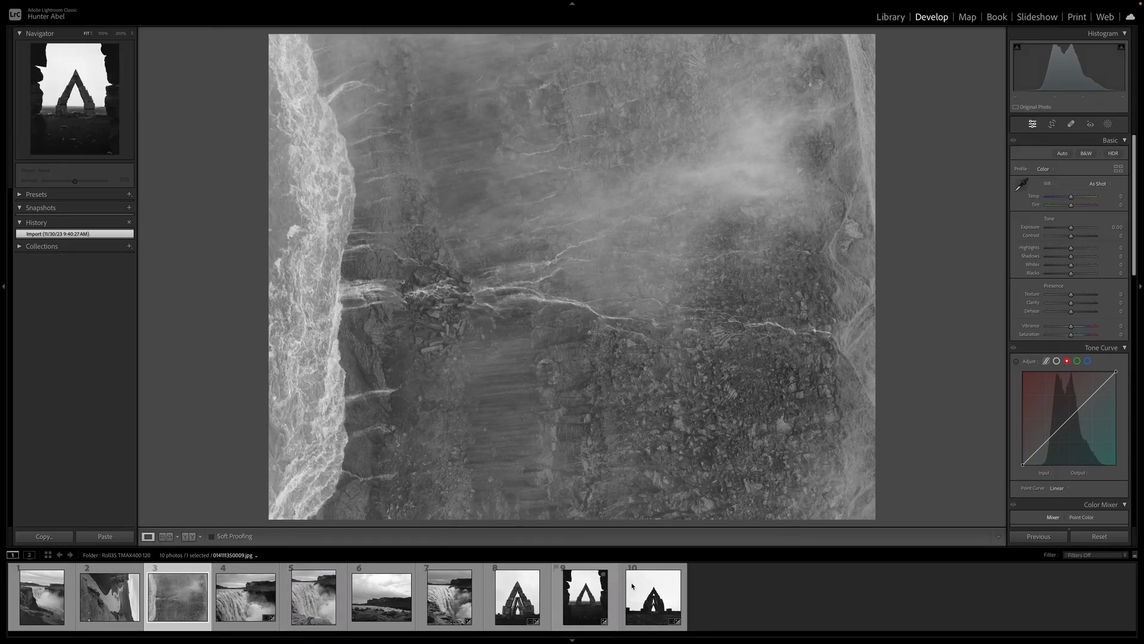
{"action": "left_click", "coordinate": [646, 593]}
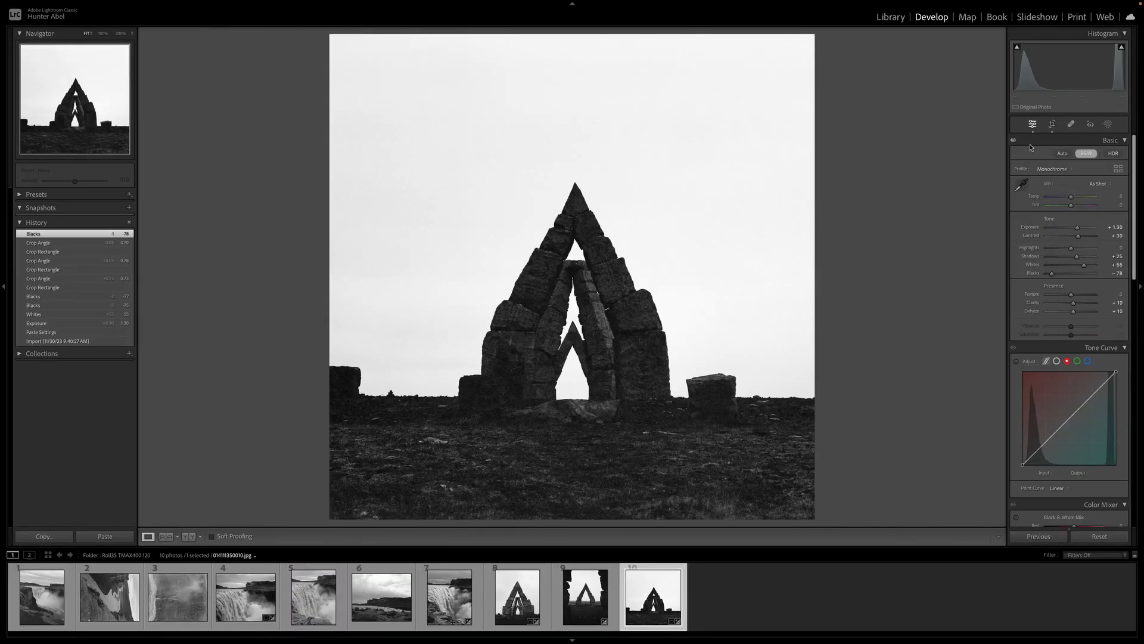
{"action": "left_click", "coordinate": [57, 341]}
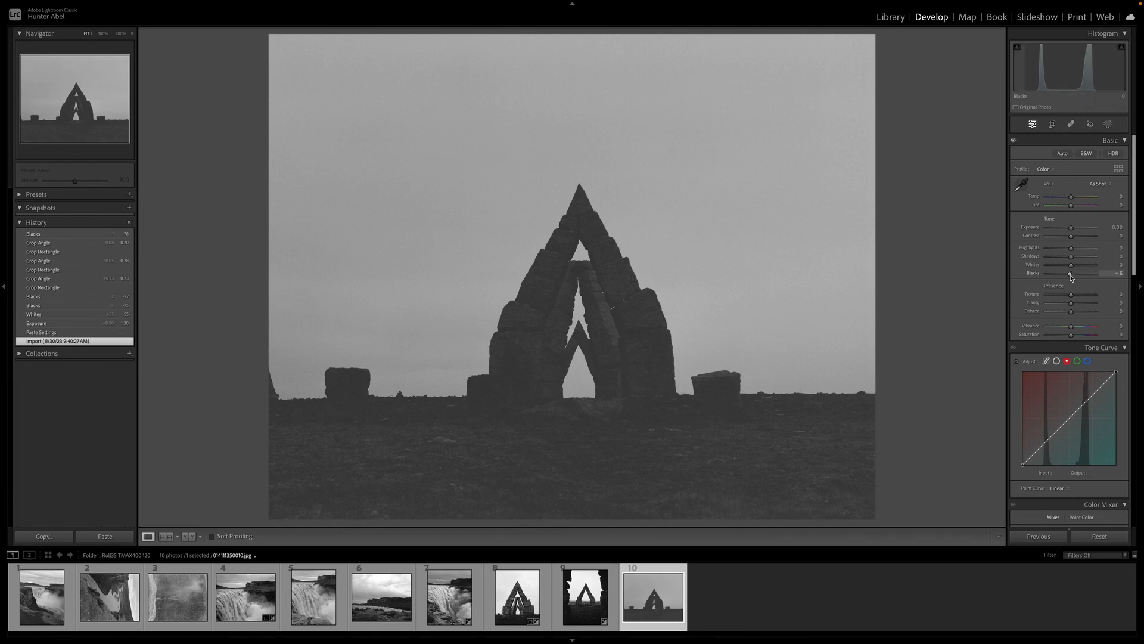
{"action": "key", "text": "Down"}
{"action": "key", "text": "Down"}
{"action": "key", "text": "Down"}
{"action": "key", "text": "Down"}
{"action": "key", "text": "Down"}
{"action": "key", "text": "Down"}
{"action": "key", "text": "Down"}
{"action": "key", "text": "Down"}
{"action": "key", "text": "Down"}
{"action": "key", "text": "Down"}
{"action": "key", "text": "Down"}
{"action": "key", "text": "Down"}
{"action": "key", "text": "Down"}
{"action": "key", "text": "Down"}
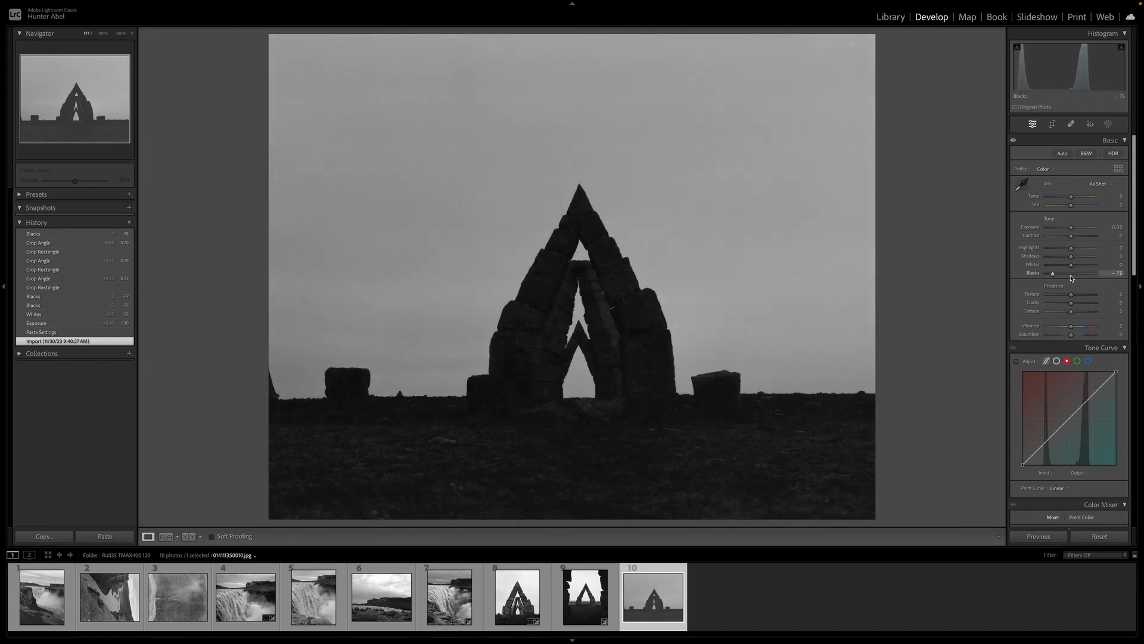
{"action": "key", "text": "Up"}
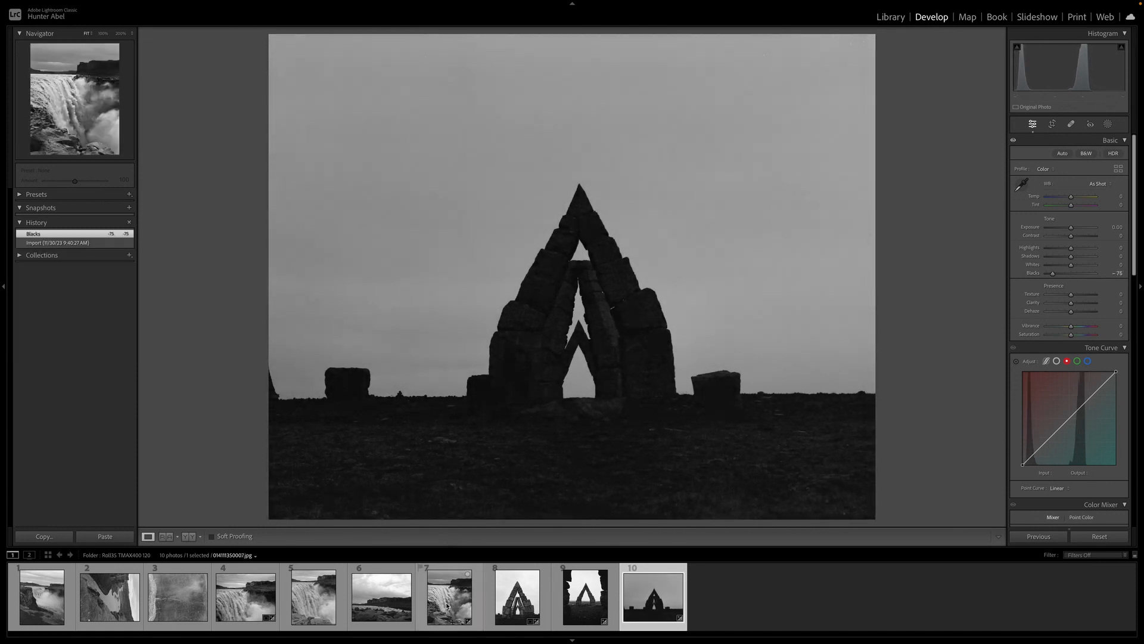
Copy the waterfall photo's settings and paste them onto the square arch photo
{"action": "left_click", "coordinate": [245, 596]}
{"action": "left_click", "coordinate": [43, 535]}
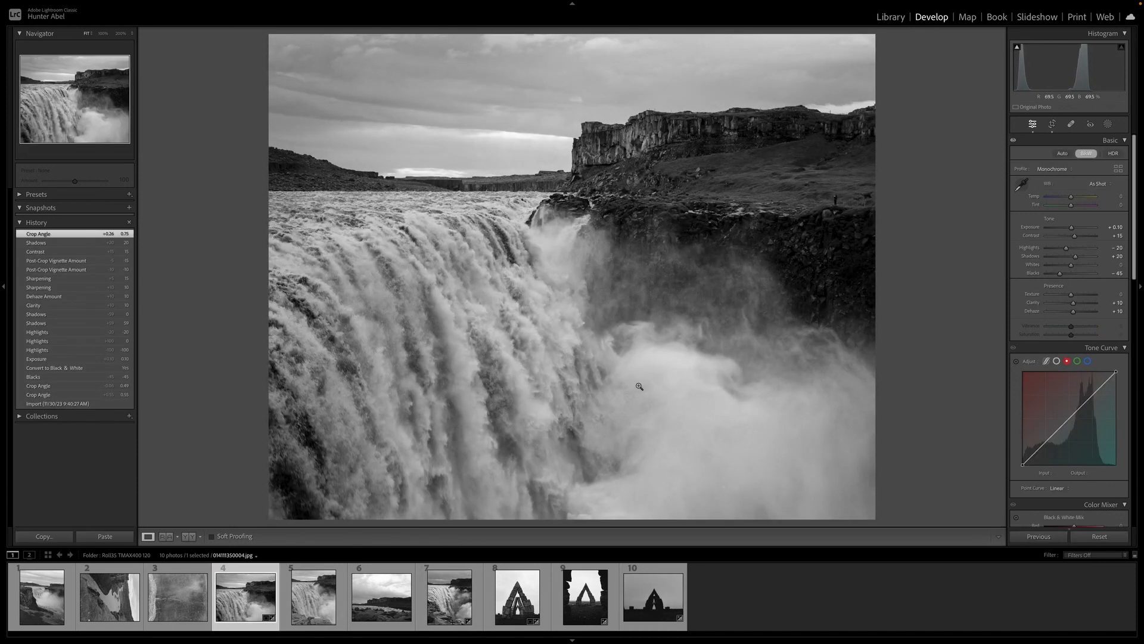
{"action": "key", "text": "Return"}
{"action": "left_click", "coordinate": [631, 595]}
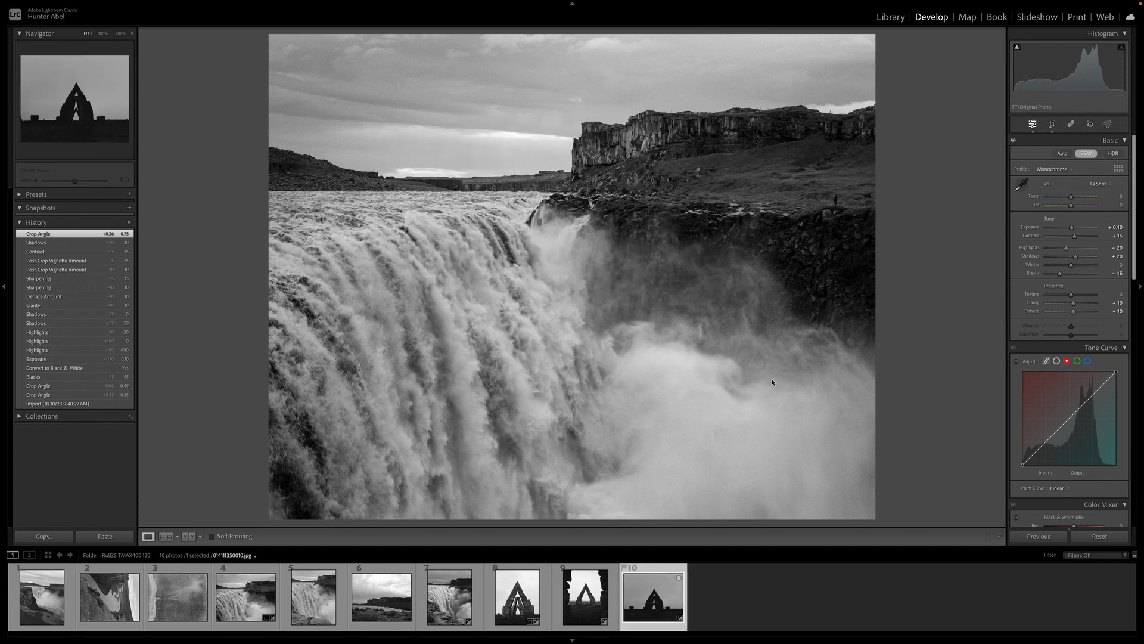
{"action": "key", "text": "ctrl+shift+v"}
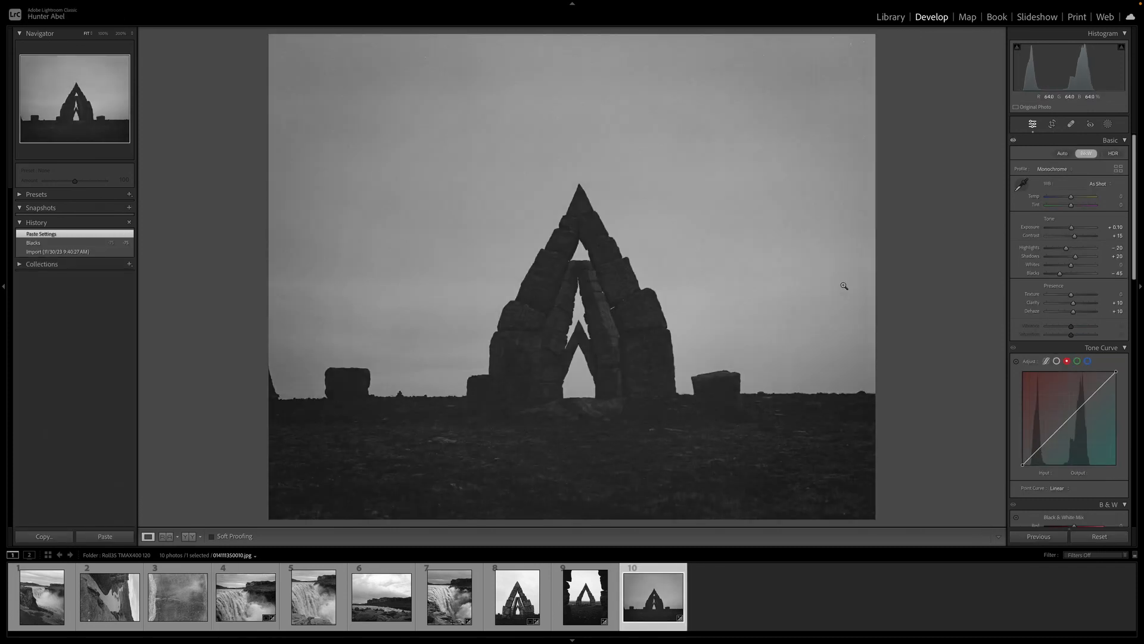
Reset the arch photo's post-crop vignette amount
{"action": "scroll", "coordinate": [1069, 434], "scroll_direction": "down", "scroll_amount": 15}
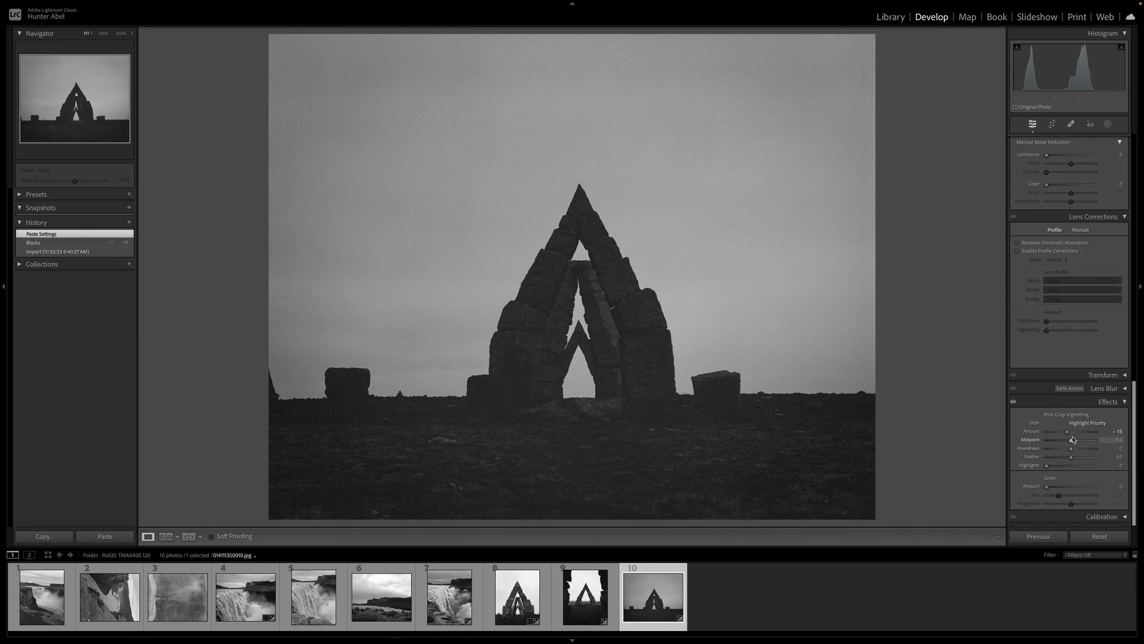
{"action": "double_click", "coordinate": [1069, 432]}
{"action": "scroll", "coordinate": [1071, 358], "scroll_direction": "up", "scroll_amount": 15}
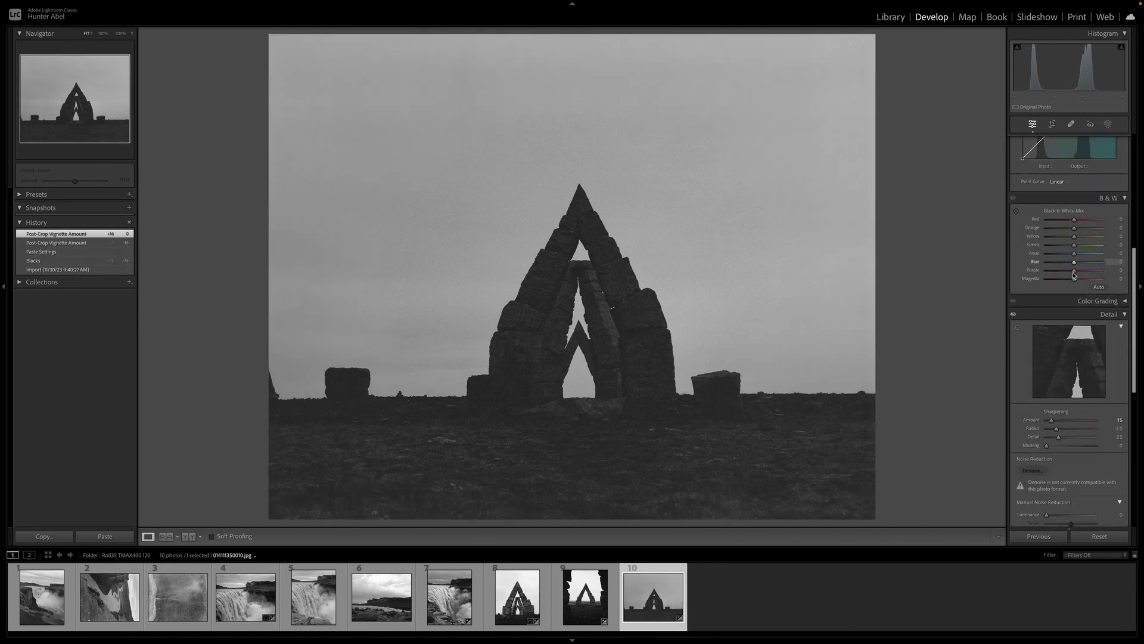
Lower the arch photo's Blacks to -75
{"action": "scroll", "coordinate": [1071, 287], "scroll_direction": "up", "scroll_amount": 5}
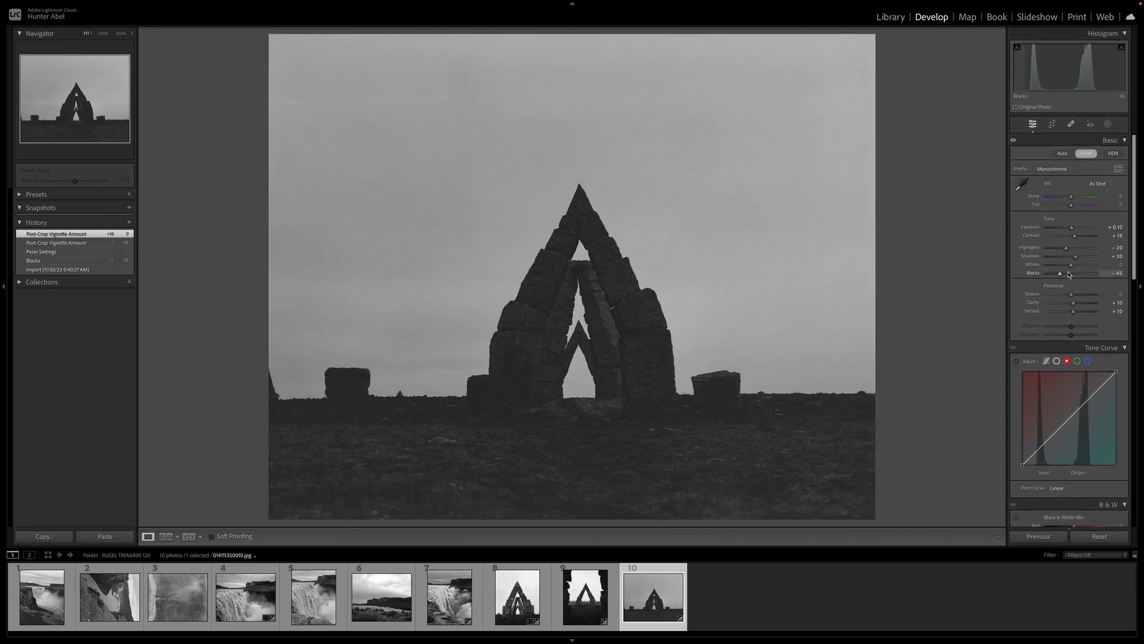
{"action": "key", "text": "Down"}
{"action": "key", "text": "Down"}
{"action": "key", "text": "Down"}
{"action": "key", "text": "Down"}
{"action": "key", "text": "Down"}
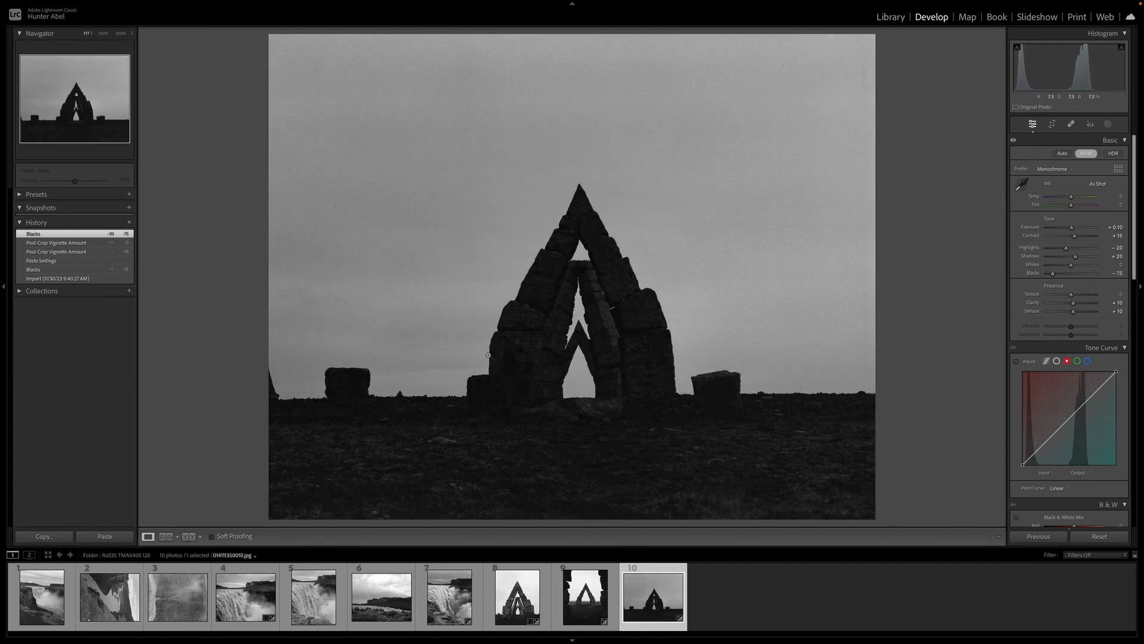
Brighten the arch photo's highlights and whites, setting Whites to +80 and Blacks to -70
{"action": "key", "text": "Up"}
{"action": "key", "text": "Up"}
{"action": "key", "text": "Up"}
{"action": "key", "text": "Up"}
{"action": "key", "text": "Up"}
{"action": "key", "text": "Up"}
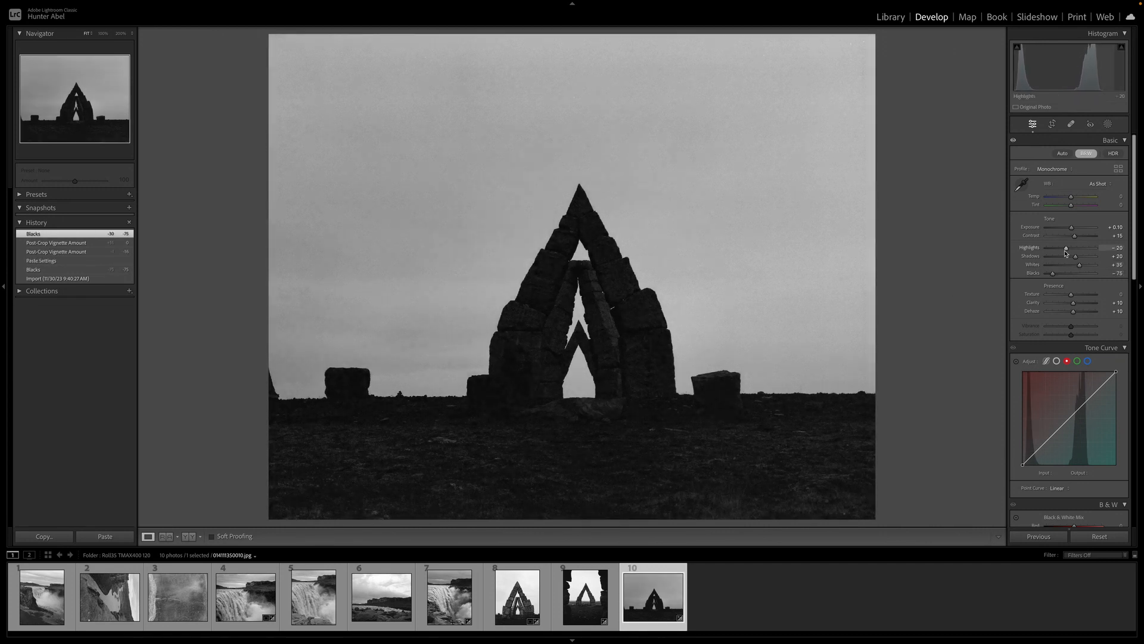
{"action": "key", "text": "Up"}
{"action": "key", "text": "Up"}
{"action": "key", "text": "Up"}
{"action": "key", "text": "Up"}
{"action": "key", "text": "Up"}
{"action": "key", "text": "Up"}
{"action": "key", "text": "Up"}
{"action": "key", "text": "Up"}
{"action": "key", "text": "Up"}
{"action": "key", "text": "Up"}
{"action": "key", "text": "Up"}
{"action": "key", "text": "Up"}
{"action": "key", "text": "Up"}
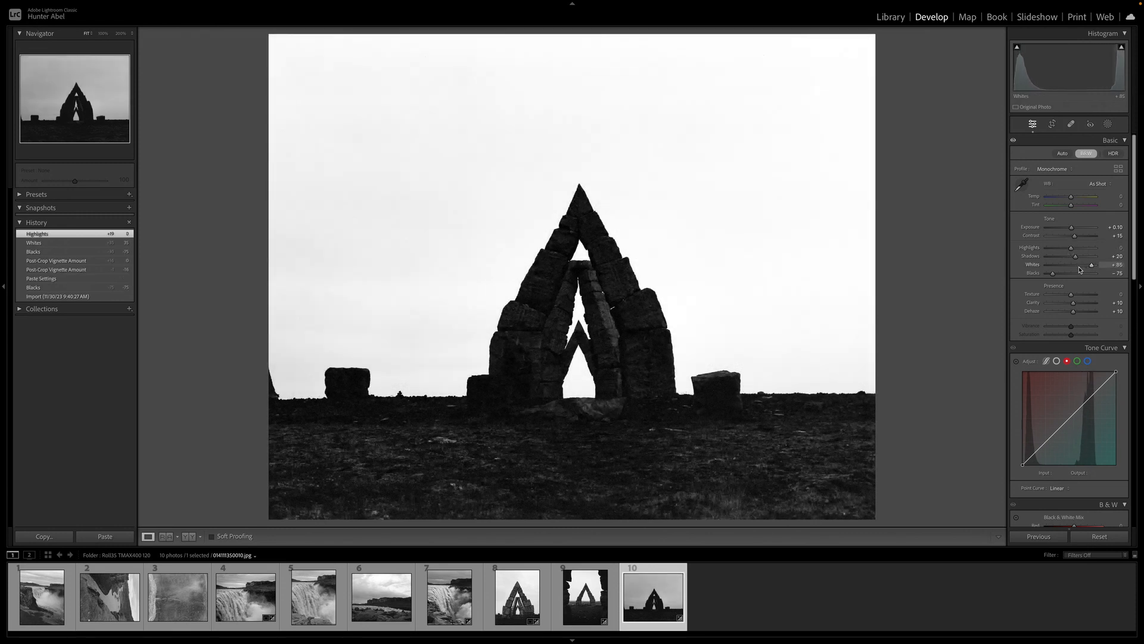
{"action": "key", "text": "Up"}
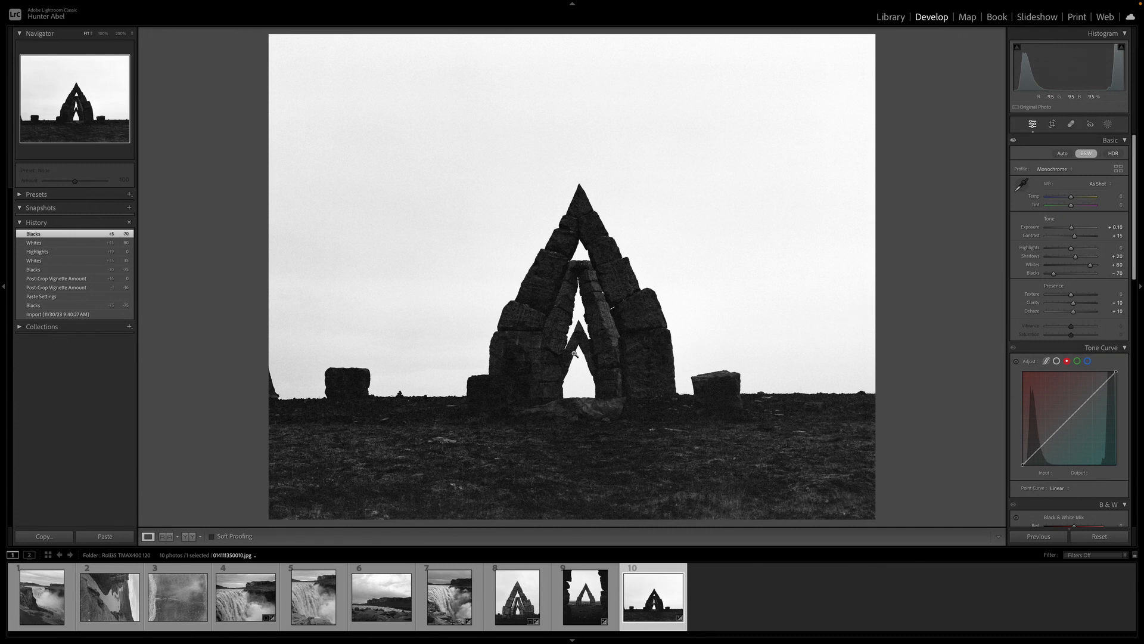
Inspect the arch and its stones up close
{"action": "left_click", "coordinate": [575, 353]}
{"action": "left_click_drag", "start_coordinate": [582, 375], "coordinate": [588, 316]}
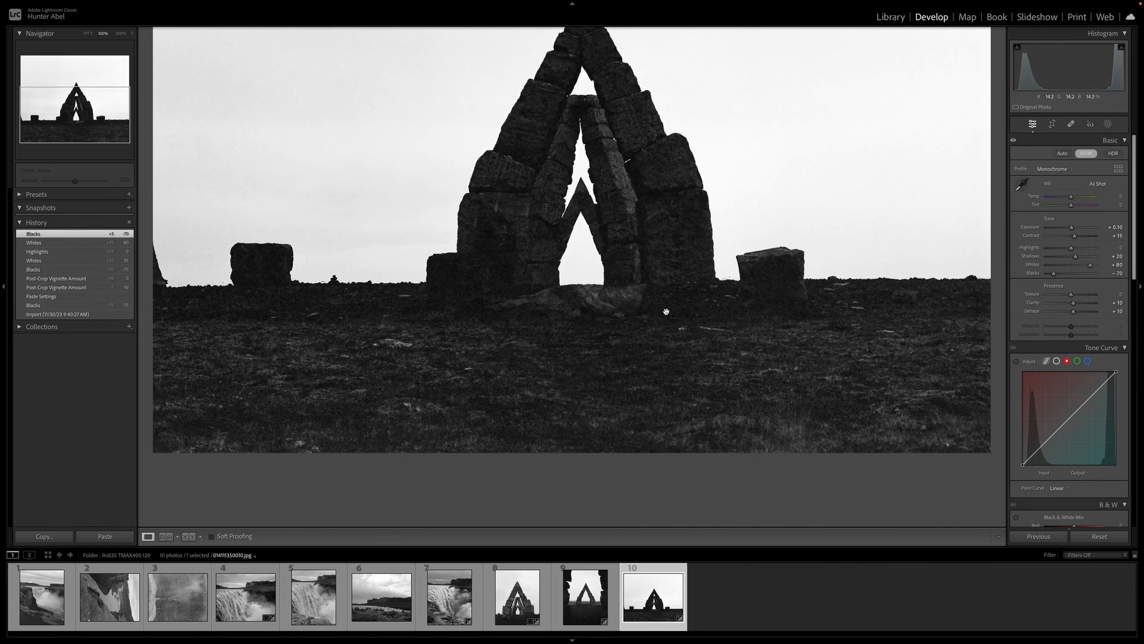
{"action": "left_click_drag", "start_coordinate": [471, 285], "coordinate": [494, 424]}
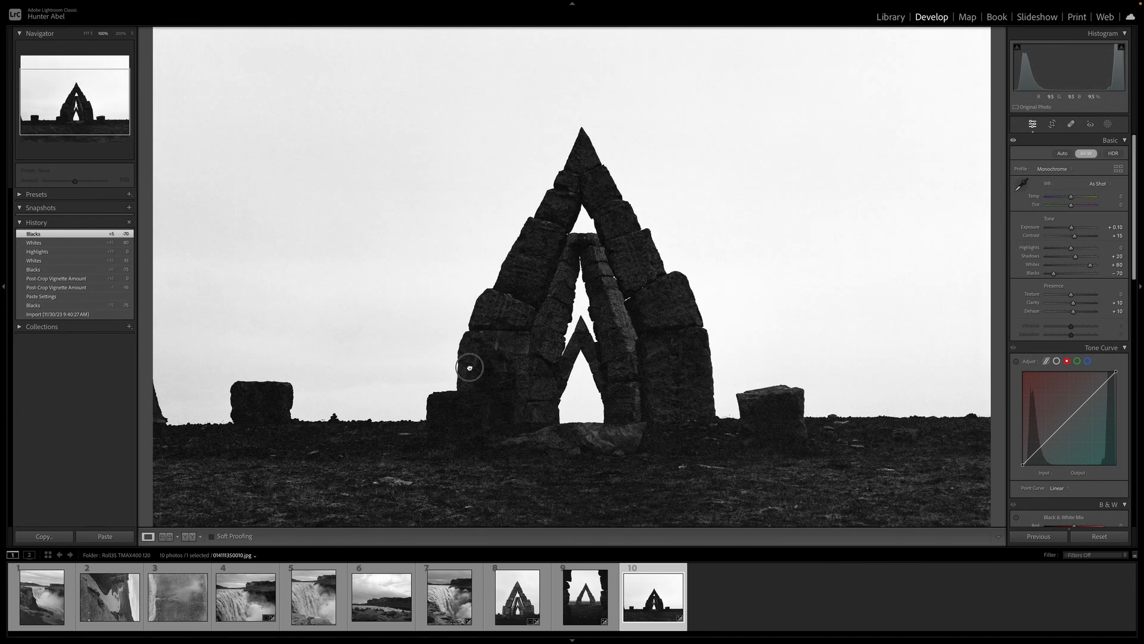
{"action": "left_click", "coordinate": [469, 368]}
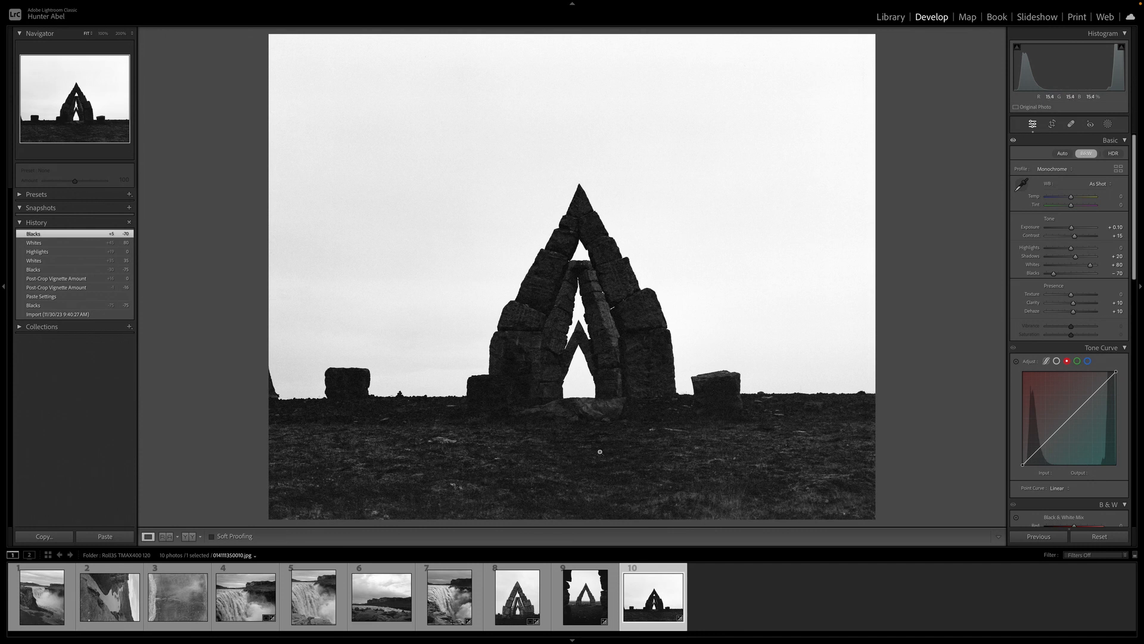
Check the other arch photo's Basic settings, then return to the square arch photo
{"action": "left_click", "coordinate": [581, 599]}
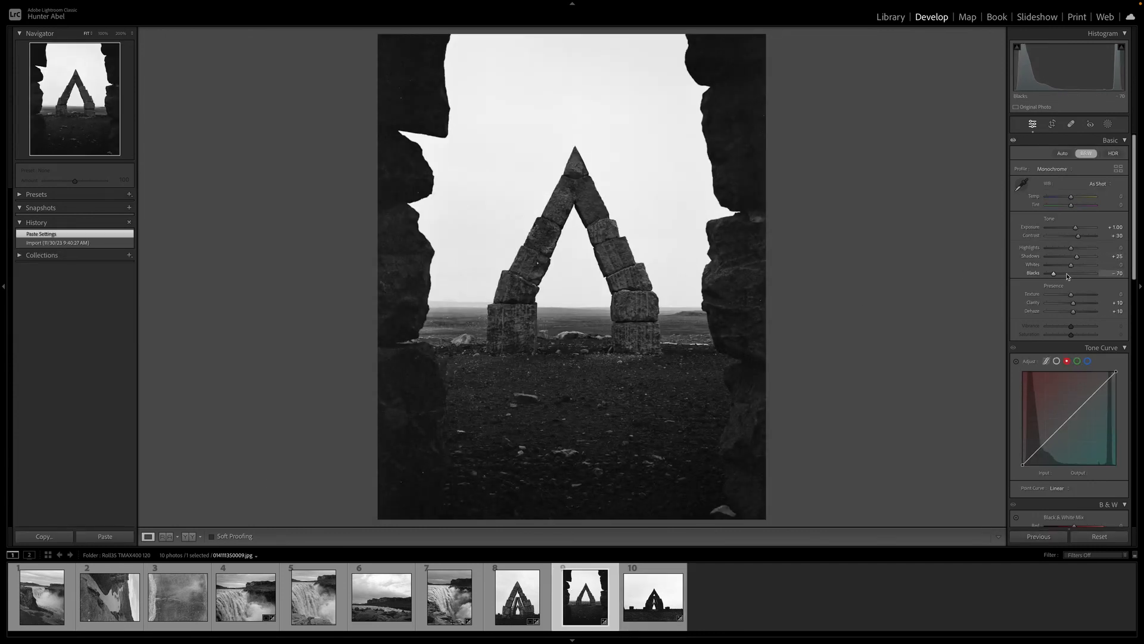
{"action": "scroll", "coordinate": [1067, 277], "scroll_direction": "up", "scroll_amount": 5}
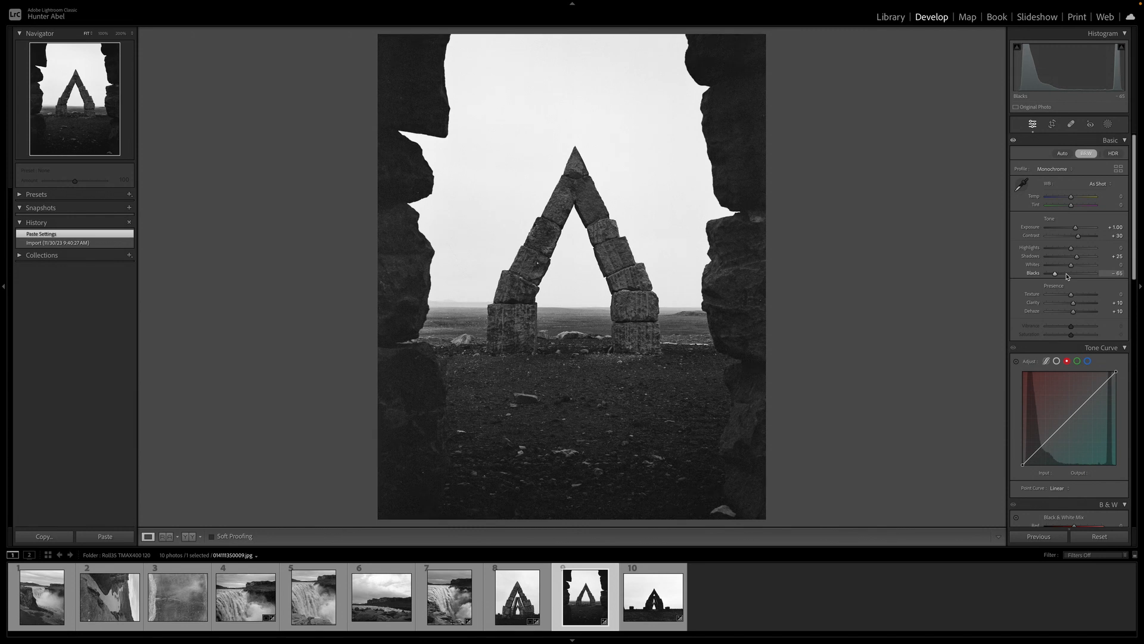
{"action": "left_click", "coordinate": [643, 622]}
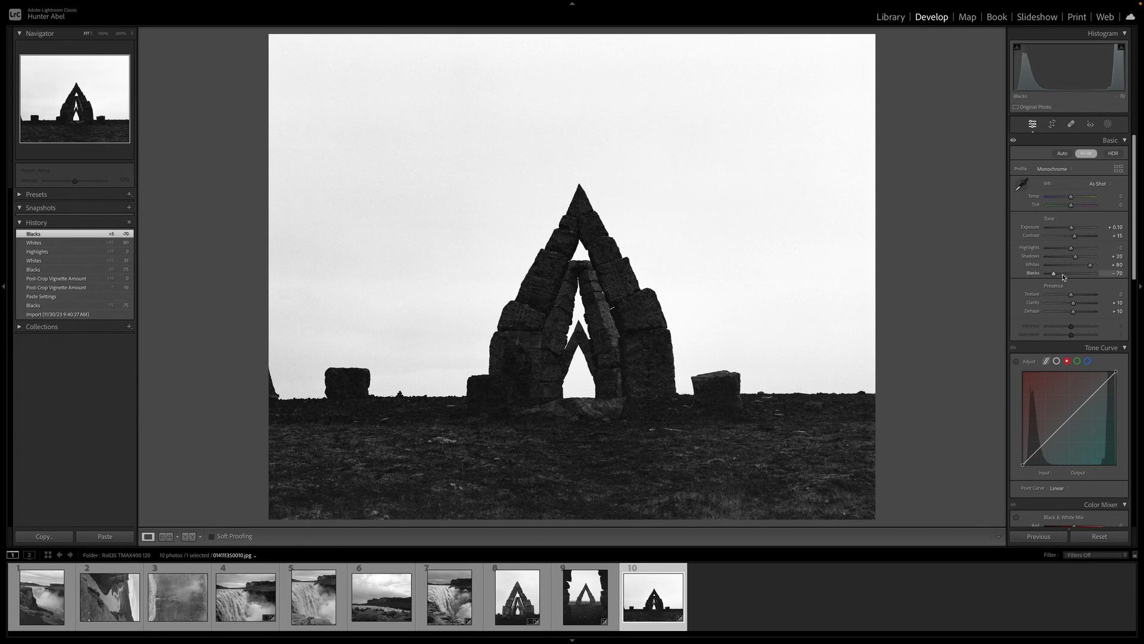
Fine-tune Blacks and set Shadows to +10 while inspecting the arch up close
{"action": "scroll", "coordinate": [1064, 278], "scroll_direction": "down", "scroll_amount": 1}
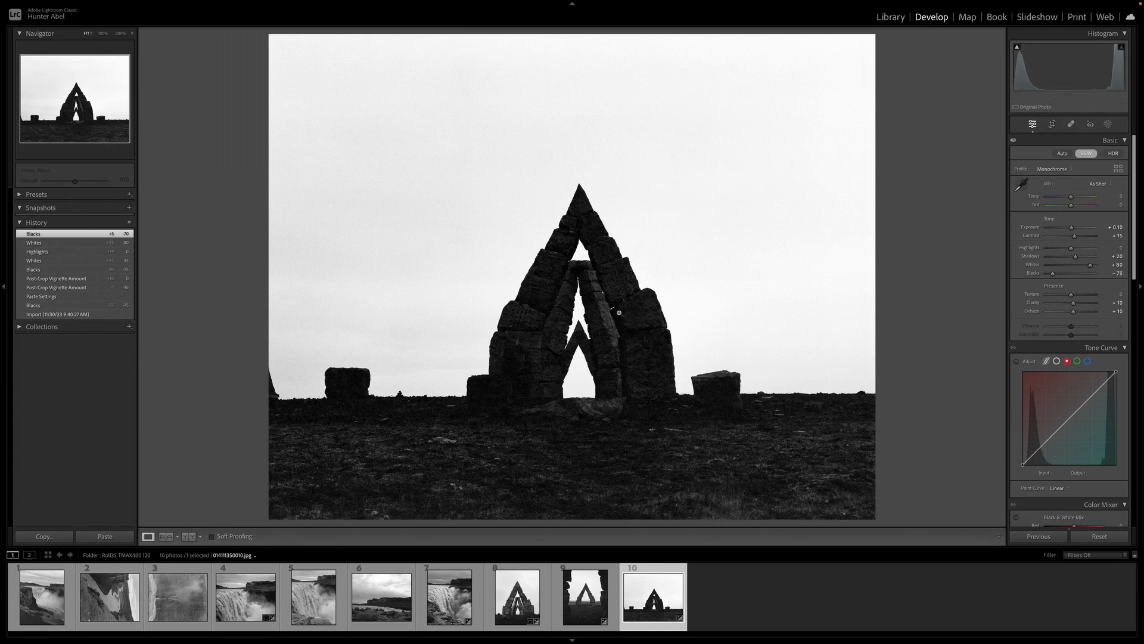
{"action": "left_click", "coordinate": [504, 310]}
{"action": "scroll", "coordinate": [1060, 278], "scroll_direction": "up", "scroll_amount": 1}
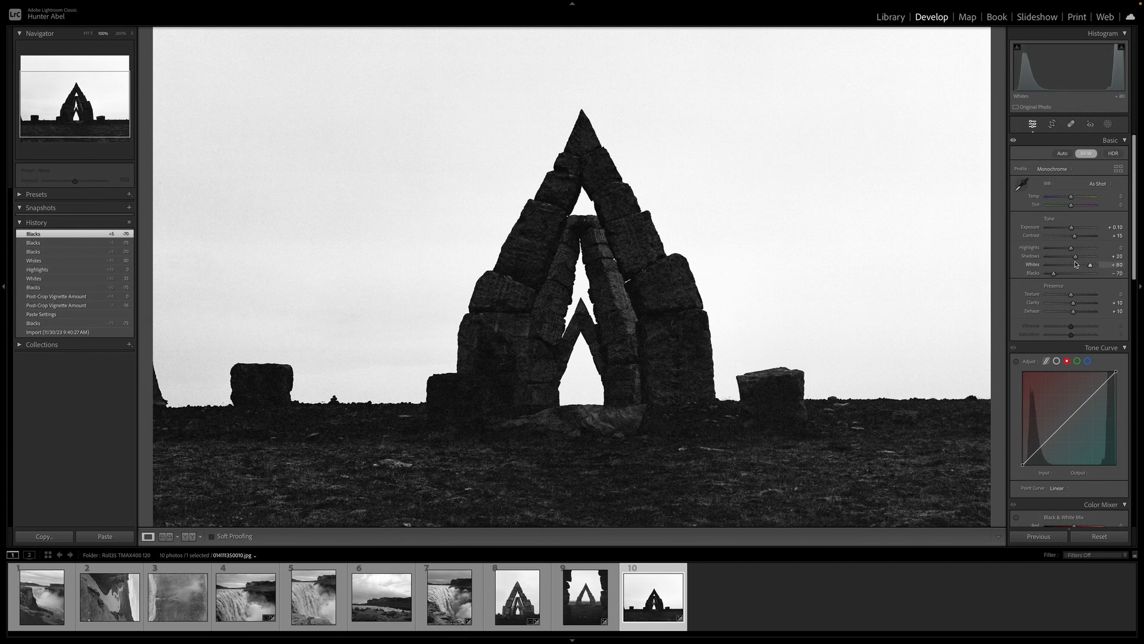
{"action": "double_click", "coordinate": [1076, 261]}
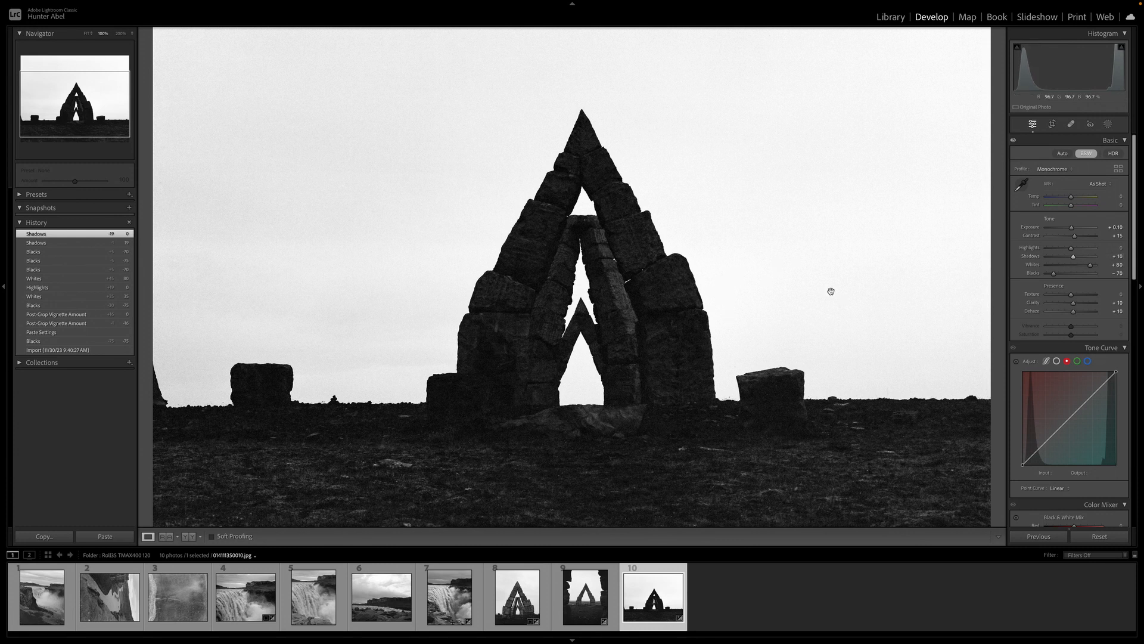
{"action": "left_click", "coordinate": [827, 292]}
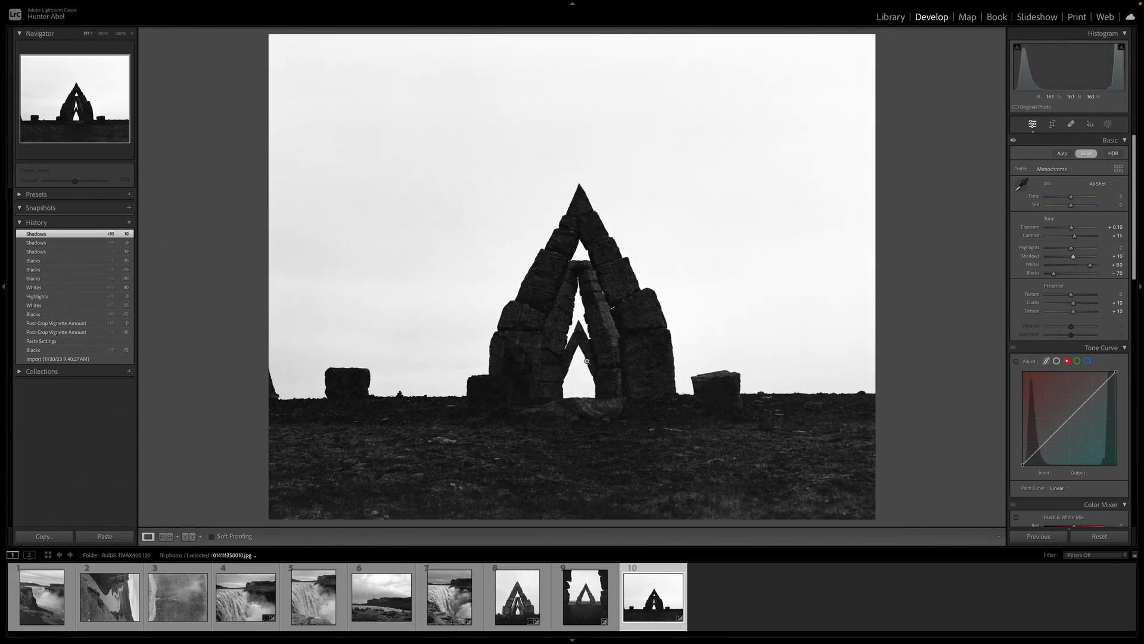
Compare the arch photo's before and after versions side by side
{"action": "key", "text": "y"}
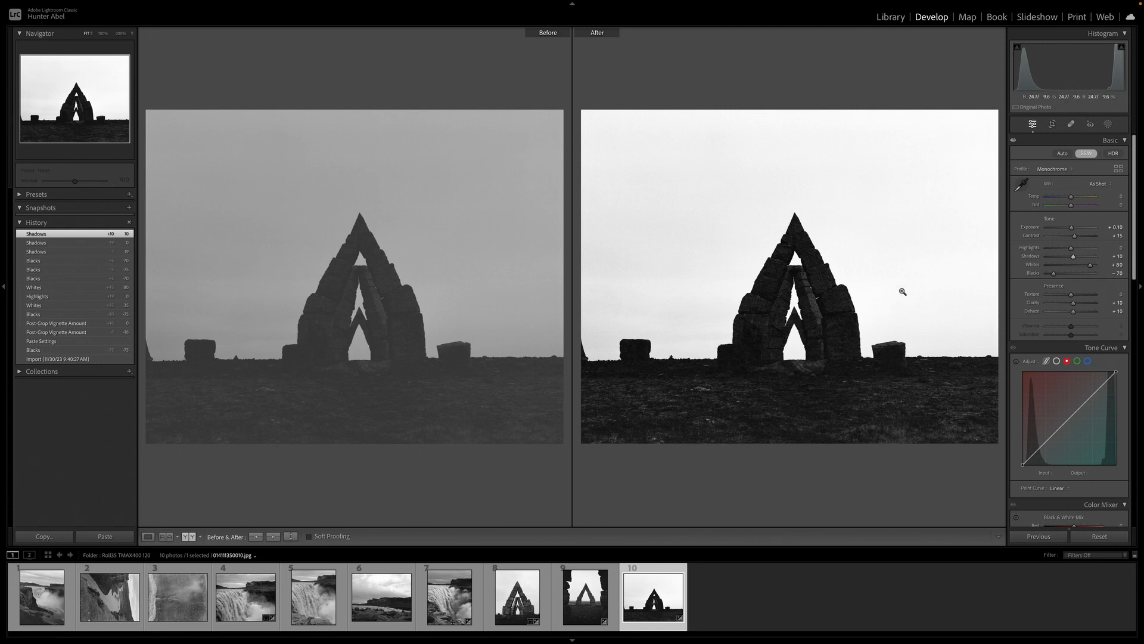
{"action": "left_click_drag", "start_coordinate": [1073, 257], "coordinate": [1053, 276]}
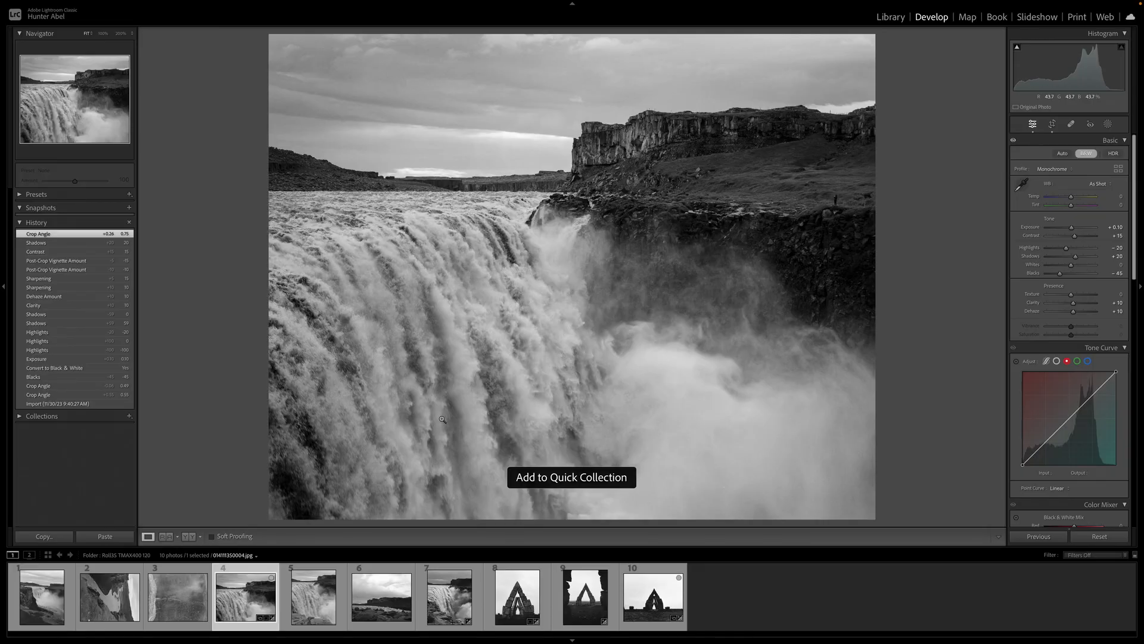
Paste the copied grade onto the cloud-topped mountain photo in the Roll1 HP5 120 folder
{"action": "key", "text": "e"}
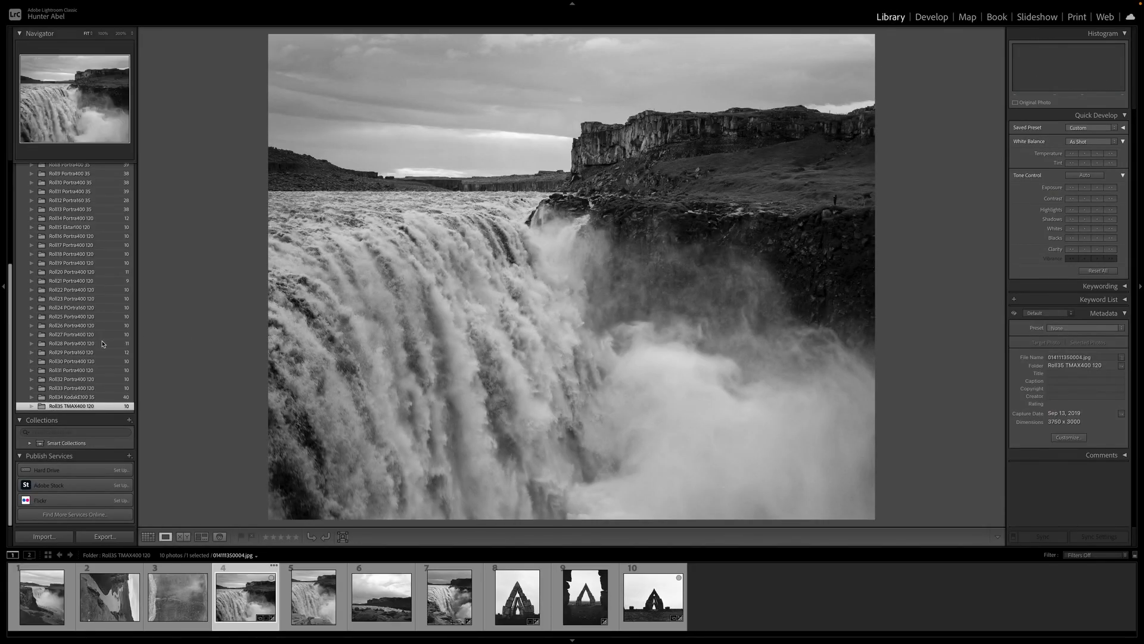
{"action": "scroll", "coordinate": [103, 343], "scroll_direction": "up", "scroll_amount": 3}
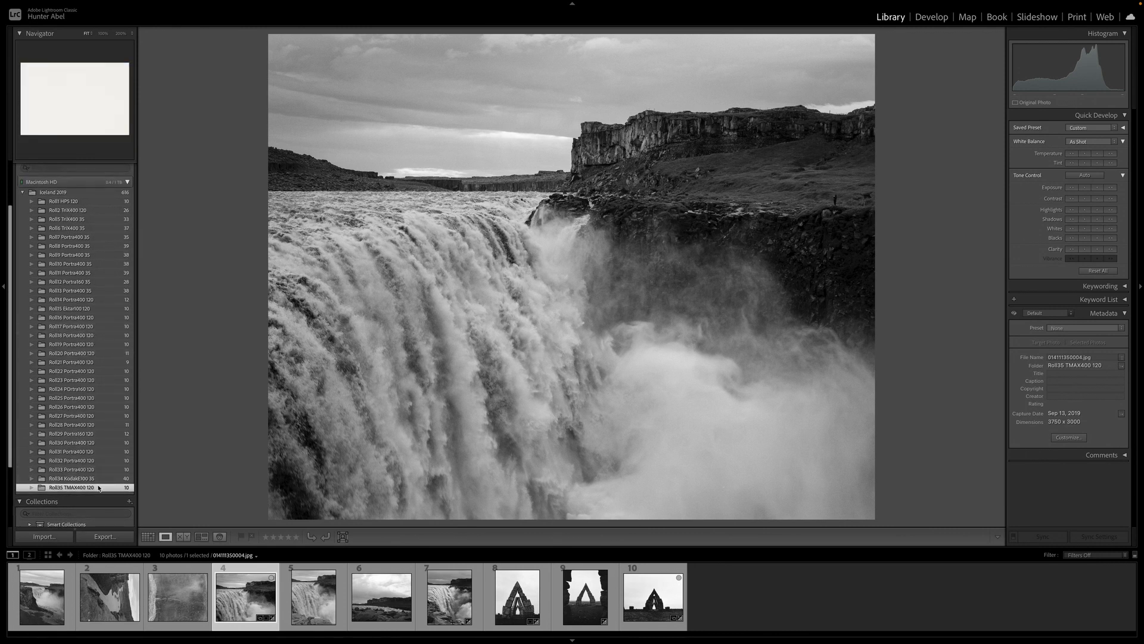
{"action": "left_click", "coordinate": [72, 201]}
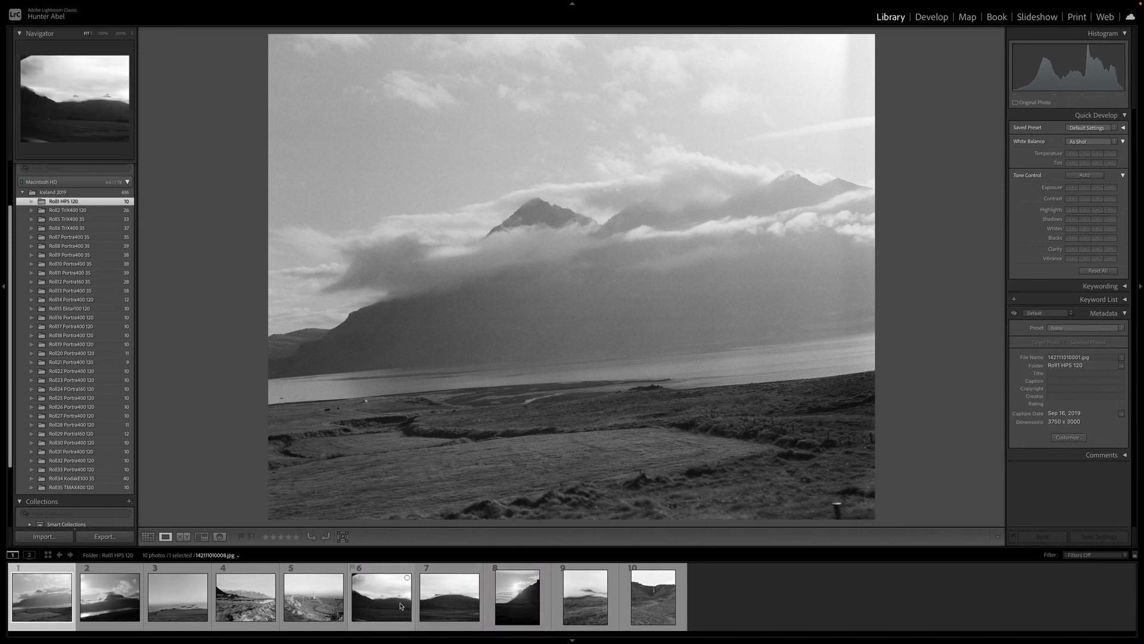
{"action": "left_click", "coordinate": [459, 592]}
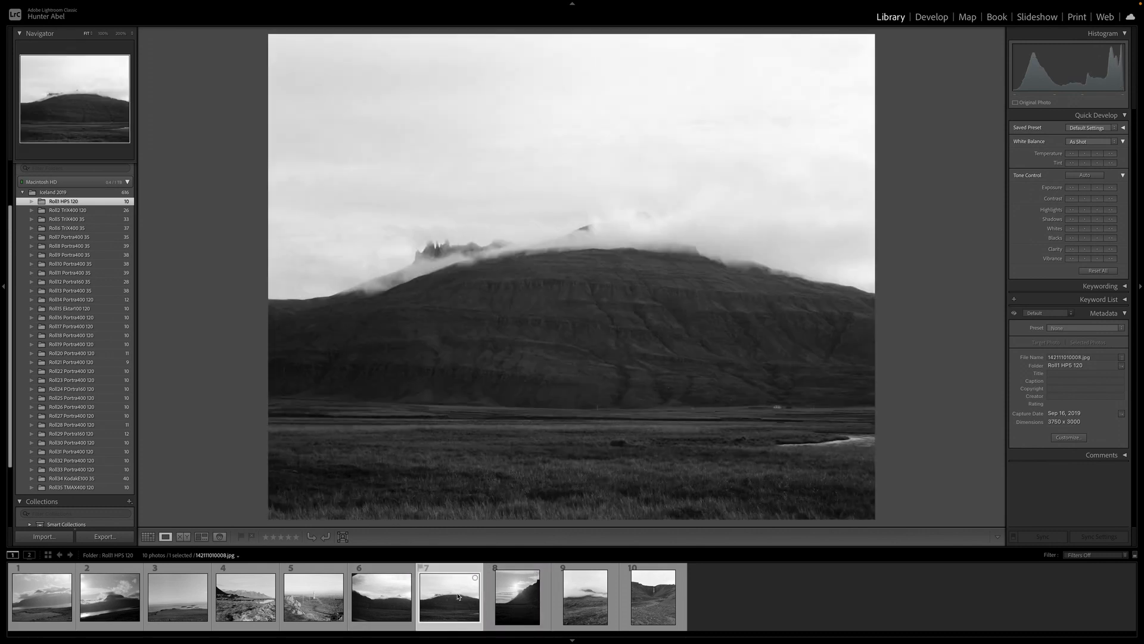
{"action": "left_click", "coordinate": [933, 16]}
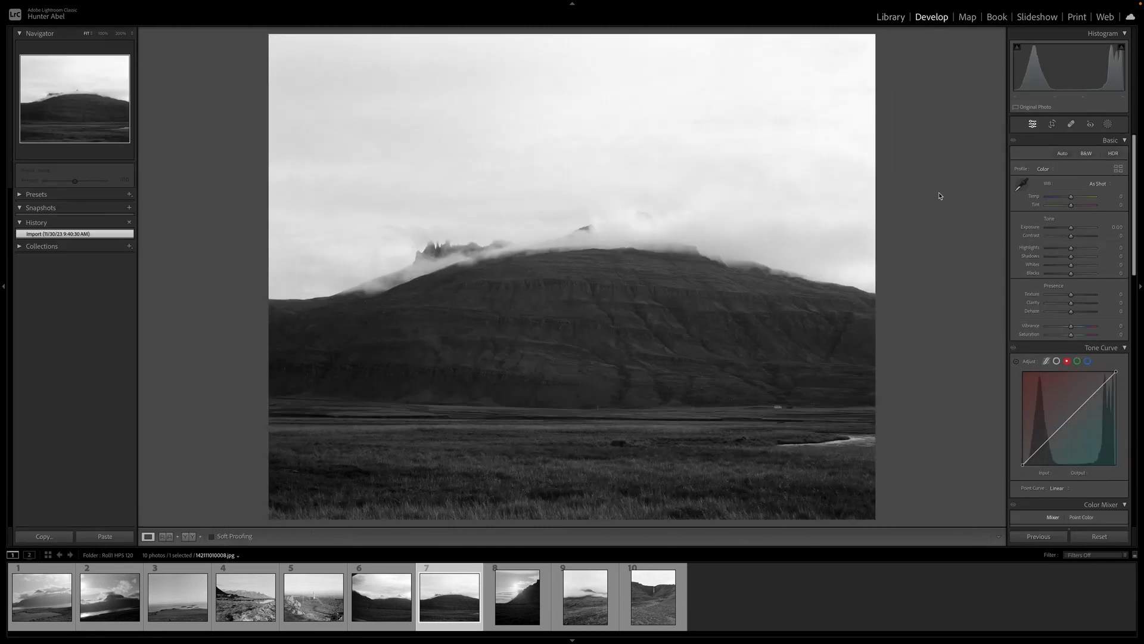
{"action": "key", "text": "ctrl+shift+v"}
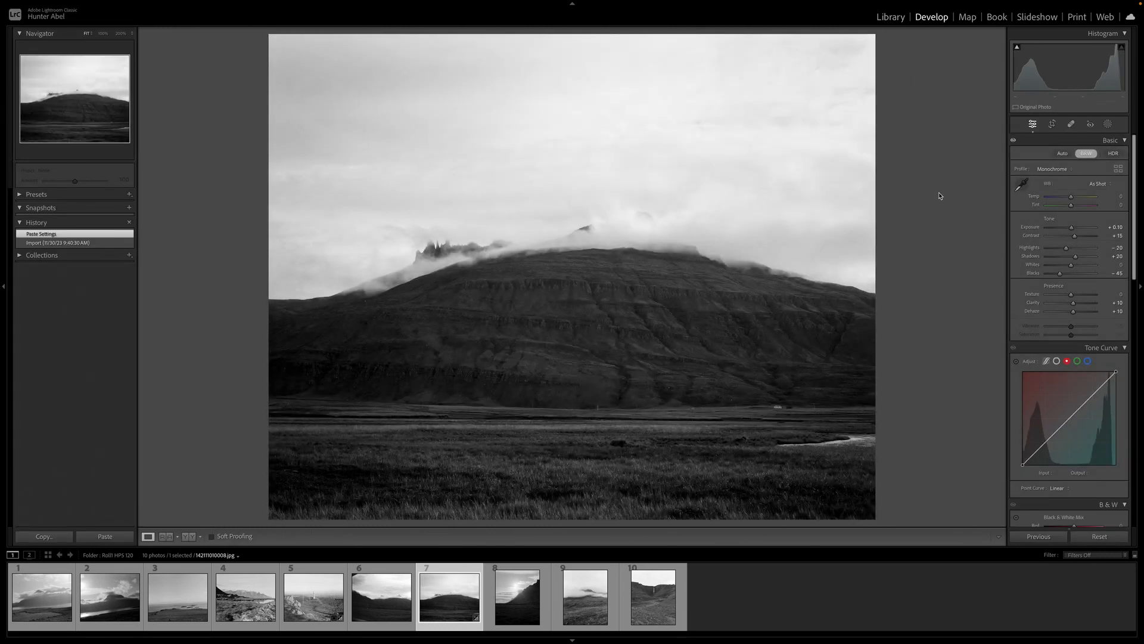
Reset the mountain photo's post-crop vignette amount
{"action": "scroll", "coordinate": [1073, 358], "scroll_direction": "down", "scroll_amount": 10}
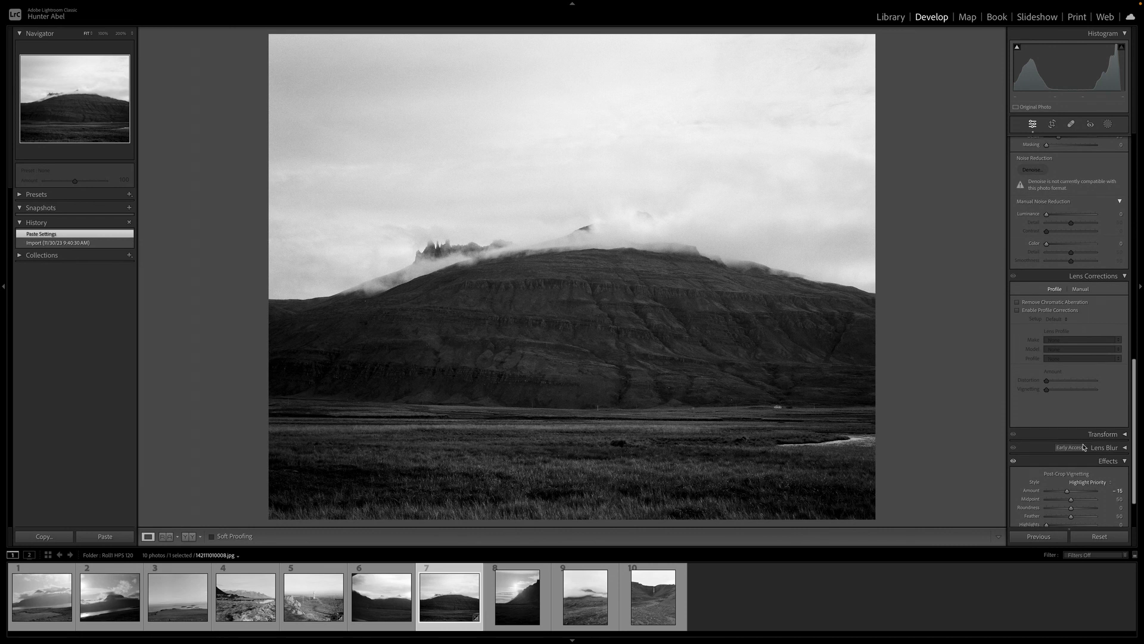
{"action": "double_click", "coordinate": [1067, 491]}
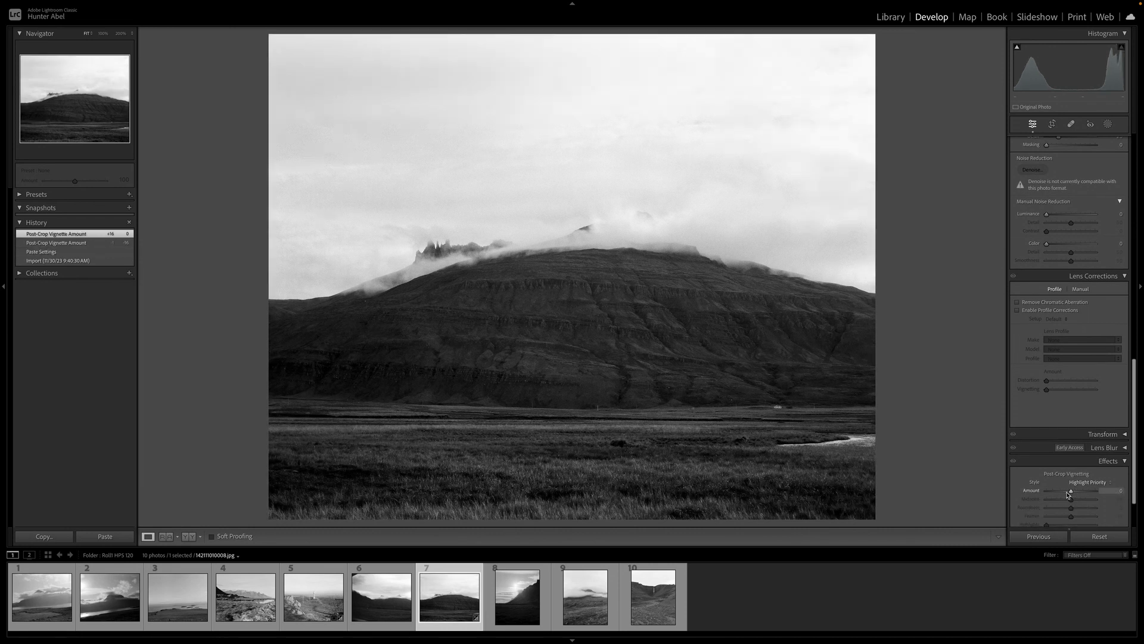
{"action": "scroll", "coordinate": [1099, 439], "scroll_direction": "up", "scroll_amount": 5}
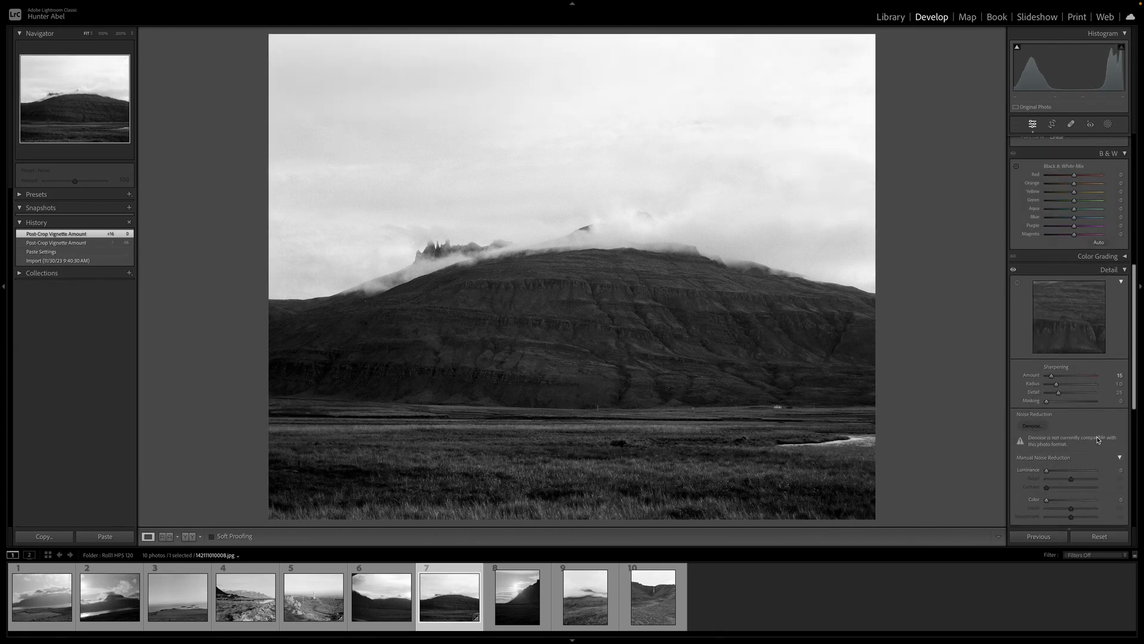
Reset the mountain photo's Blacks and Shadows, then pull Shadows down to about -73
{"action": "key", "text": "v"}
{"action": "key", "text": "v"}
{"action": "scroll", "coordinate": [1096, 439], "scroll_direction": "up", "scroll_amount": 6}
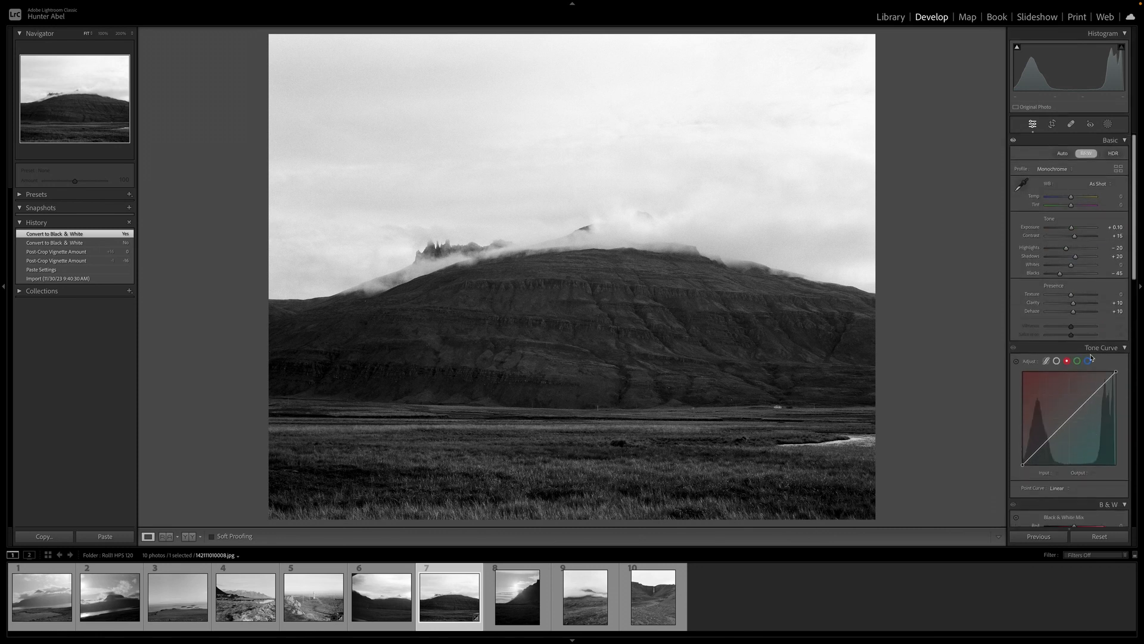
{"action": "double_click", "coordinate": [1061, 275]}
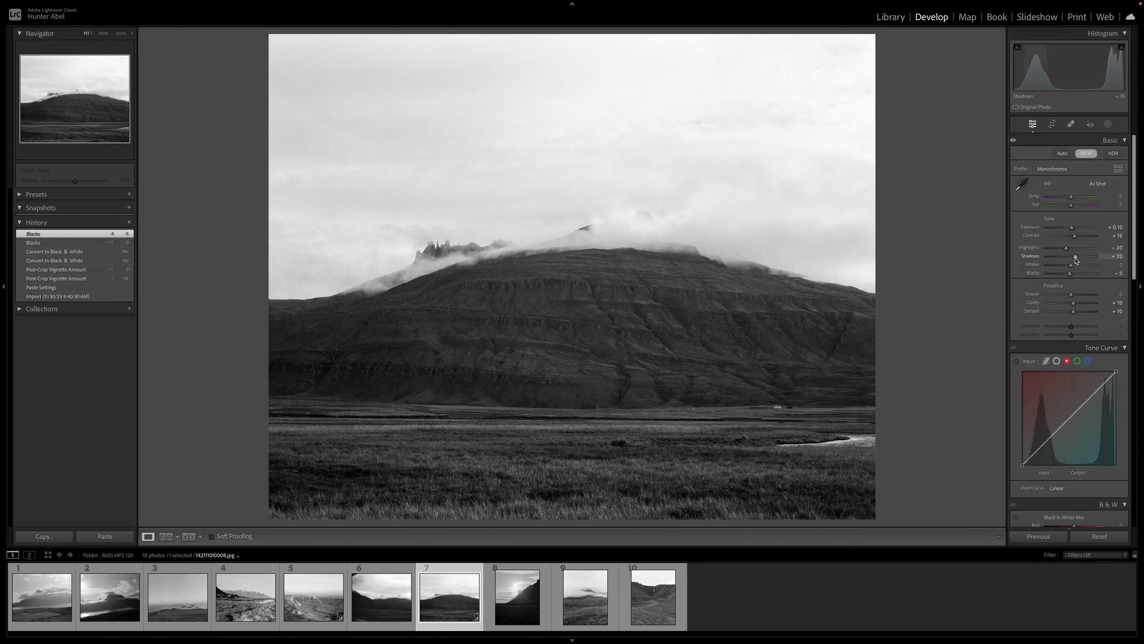
{"action": "double_click", "coordinate": [1076, 258]}
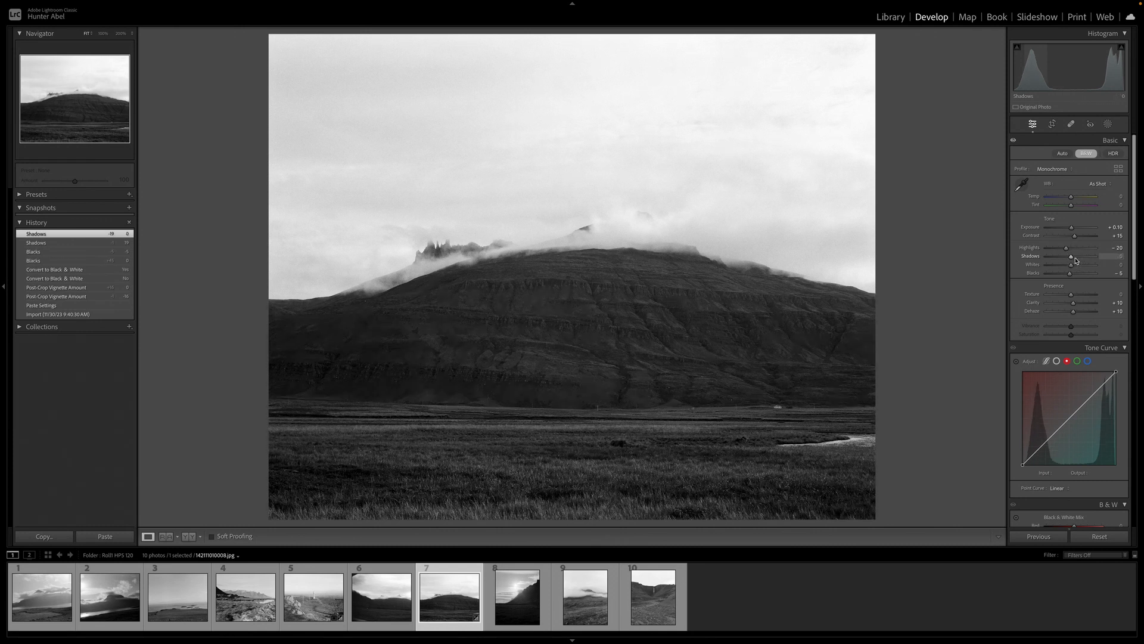
{"action": "left_click_drag", "start_coordinate": [1077, 261], "coordinate": [1057, 262]}
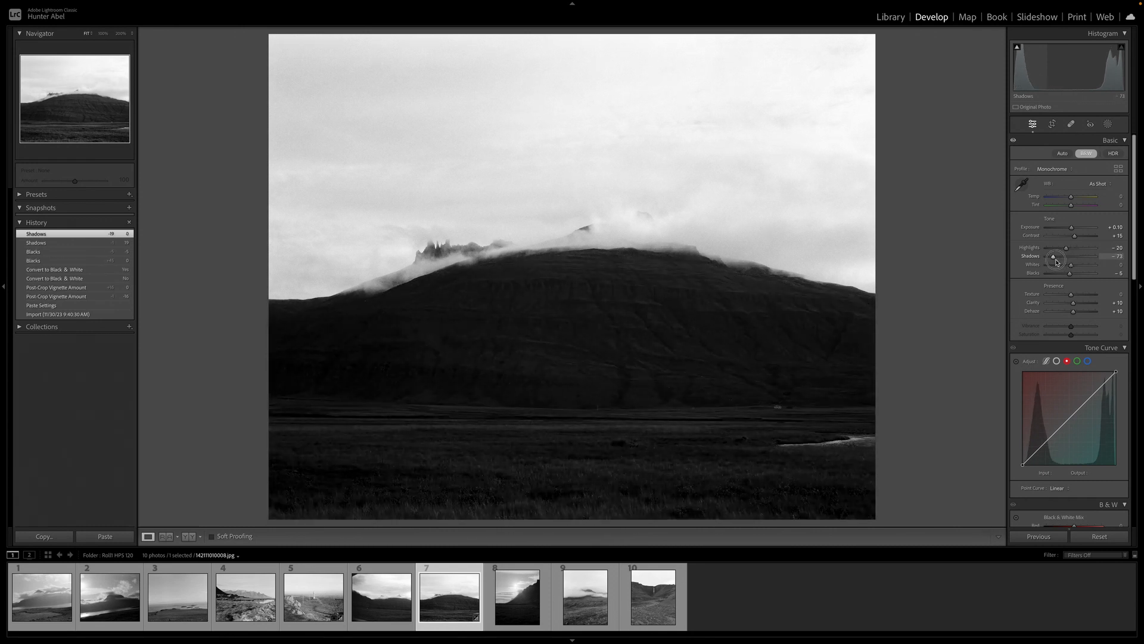
Reset the cloud-topped mountain photo's Shadows and raise Contrast to +20
{"action": "double_click", "coordinate": [1054, 258]}
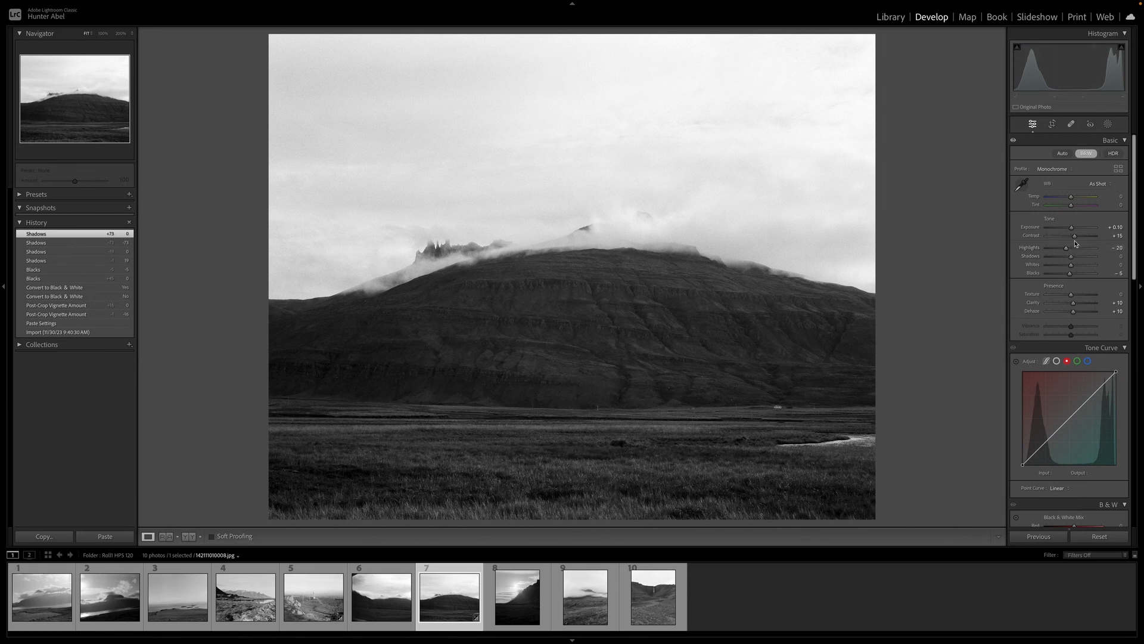
{"action": "left_click_drag", "start_coordinate": [1075, 242], "coordinate": [1077, 239]}
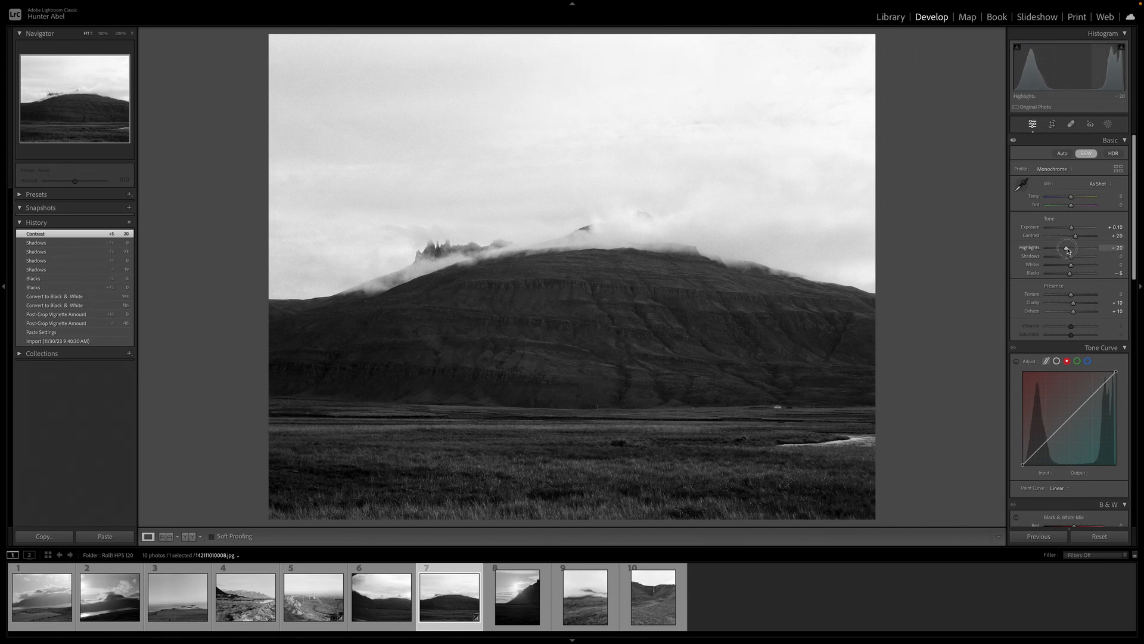
Adjust the mountain photo's Highlights down to -40 and Whites up to +25
{"action": "left_click_drag", "start_coordinate": [1068, 251], "coordinate": [1044, 253]}
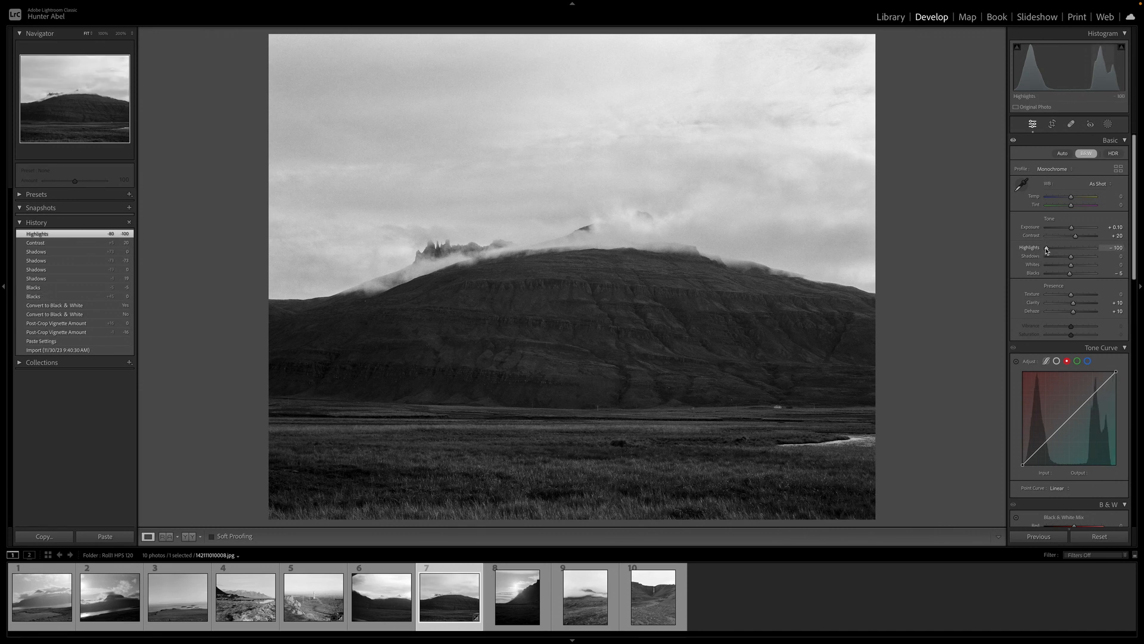
{"action": "double_click", "coordinate": [1045, 251]}
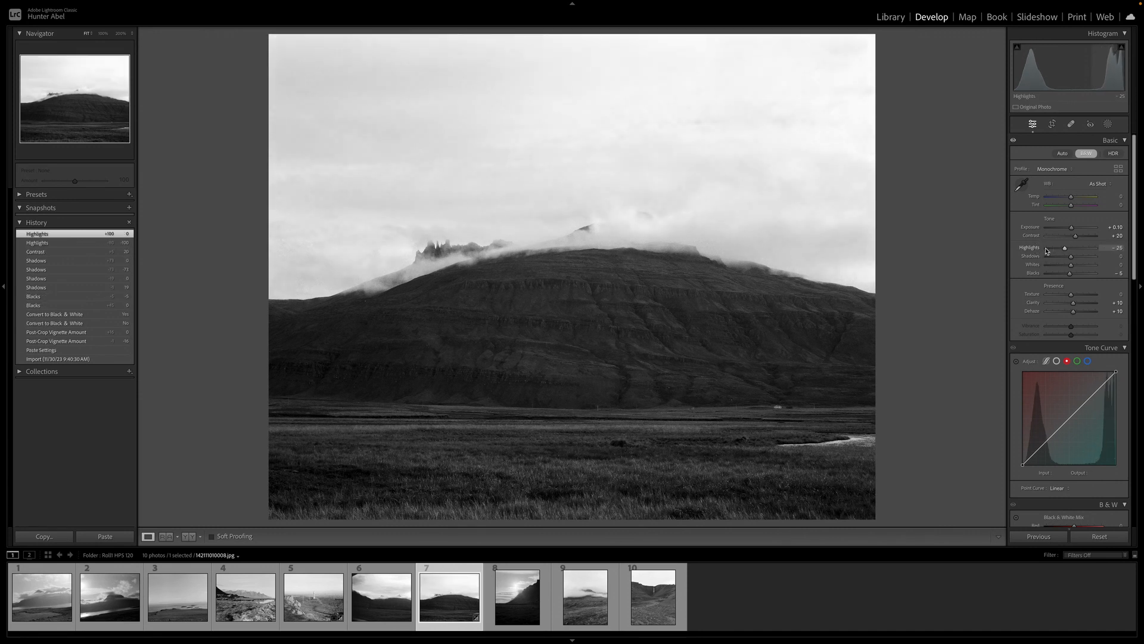
{"action": "key", "text": "Up"}
{"action": "key", "text": "Up"}
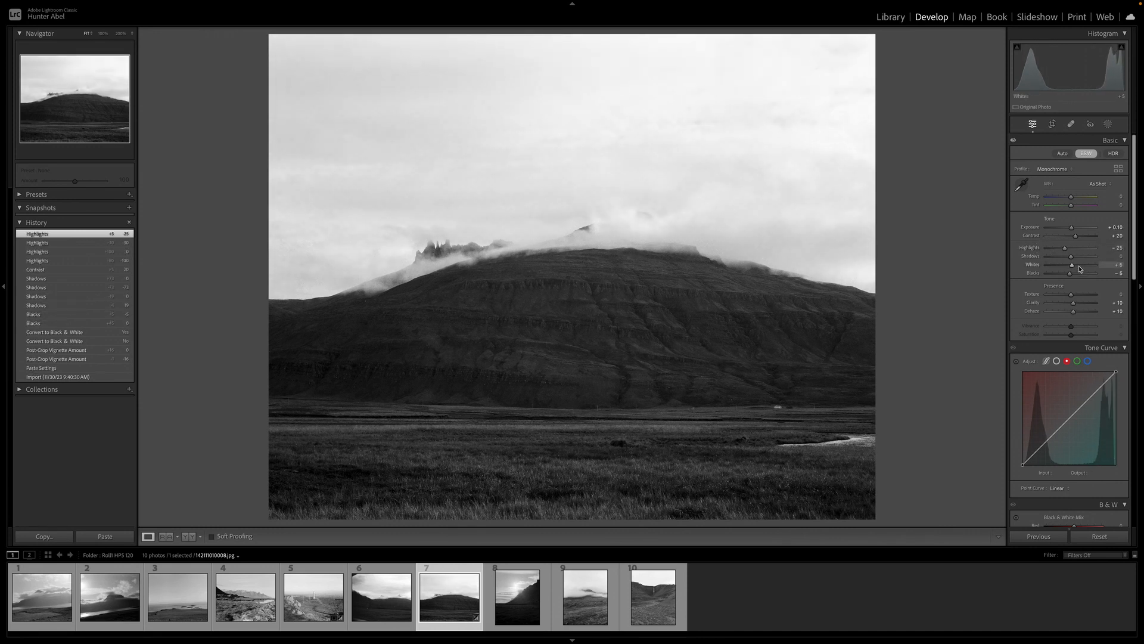
{"action": "key", "text": "Up"}
{"action": "key", "text": "Down"}
{"action": "key", "text": "Down"}
{"action": "key", "text": "Down"}
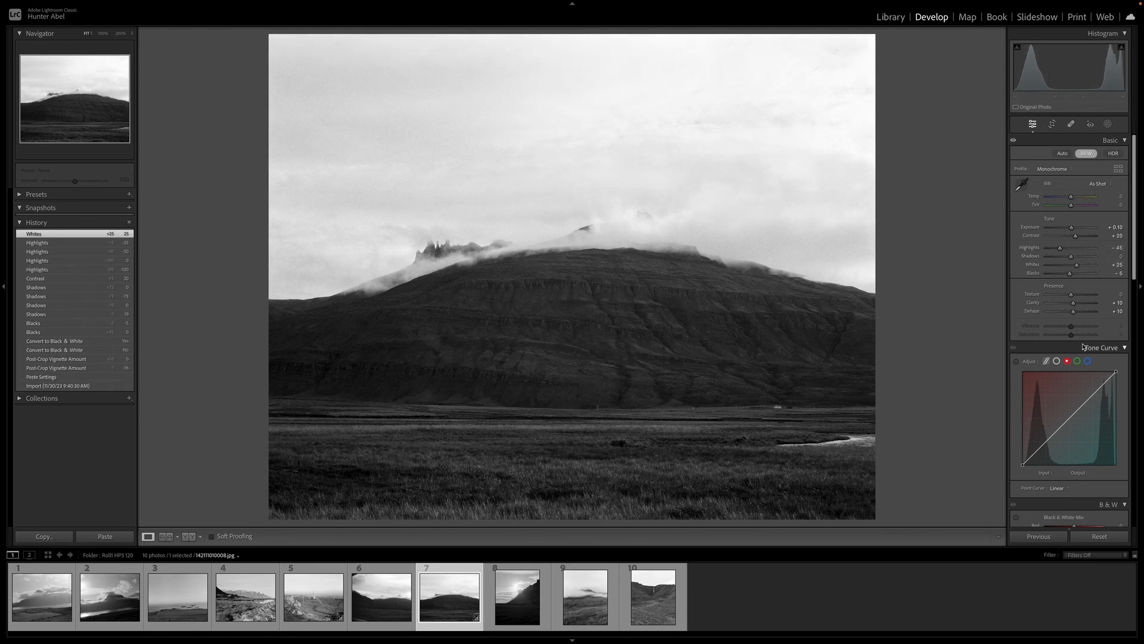
Set the mountain photo's Dehaze to +10 after trying stronger values
{"action": "key", "text": "Up"}
{"action": "key", "text": "Up"}
{"action": "key", "text": "Up"}
{"action": "key", "text": "Up"}
{"action": "key", "text": "Up"}
{"action": "key", "text": "Up"}
{"action": "key", "text": "Up"}
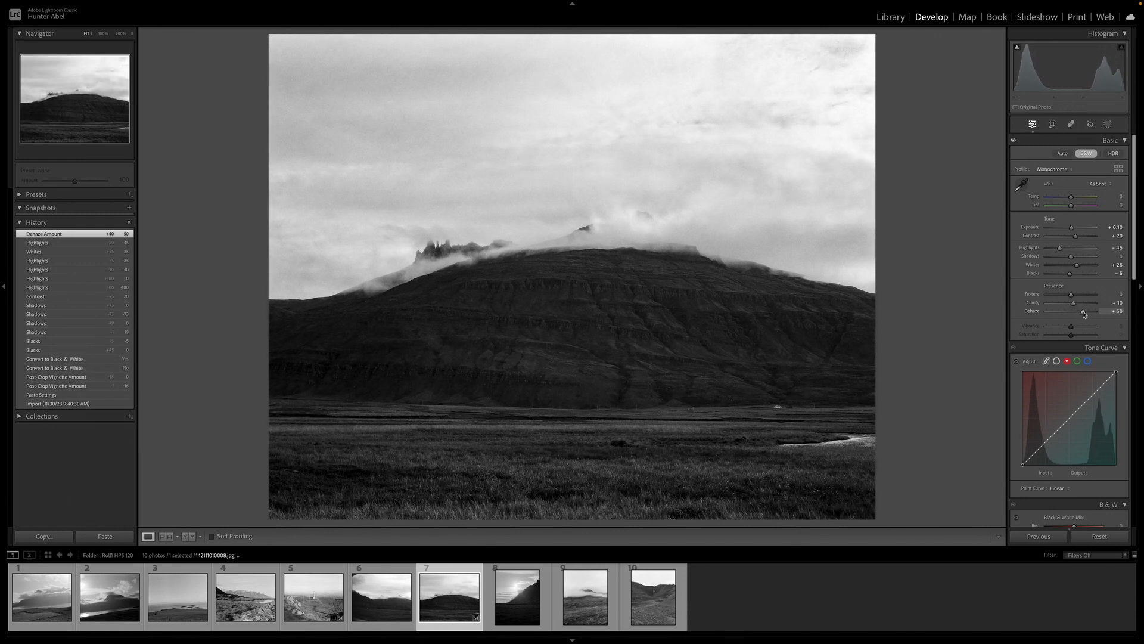
{"action": "double_click", "coordinate": [1084, 312]}
{"action": "key", "text": "Up"}
{"action": "key", "text": "Up"}
{"action": "key", "text": "Up"}
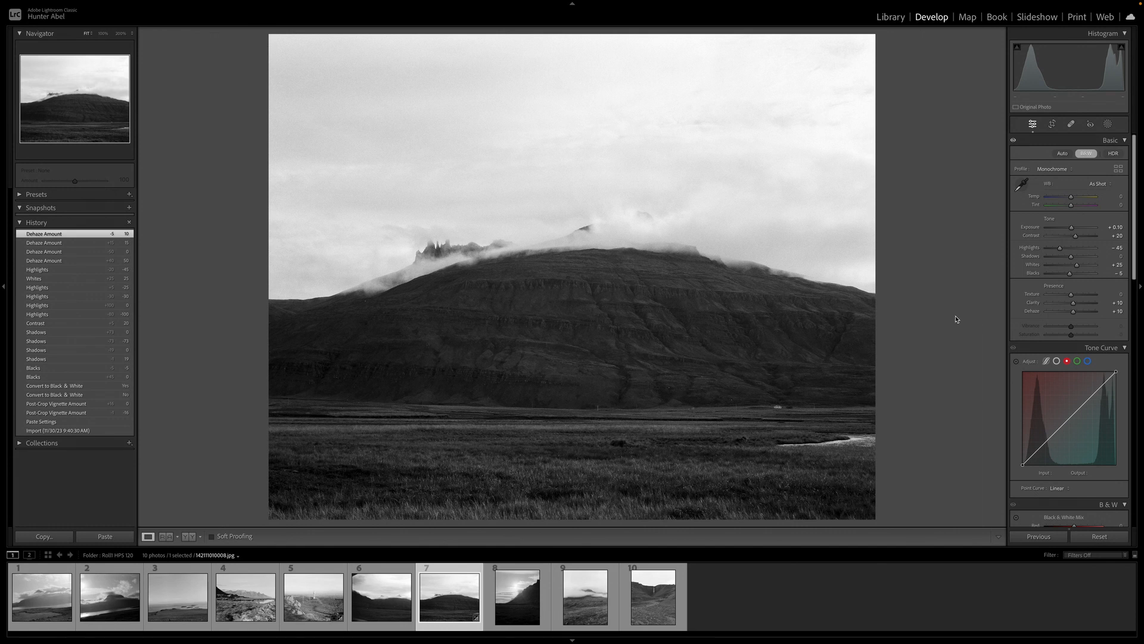
Compare the mountain photo's before and after versions side by side
{"action": "key", "text": "y"}
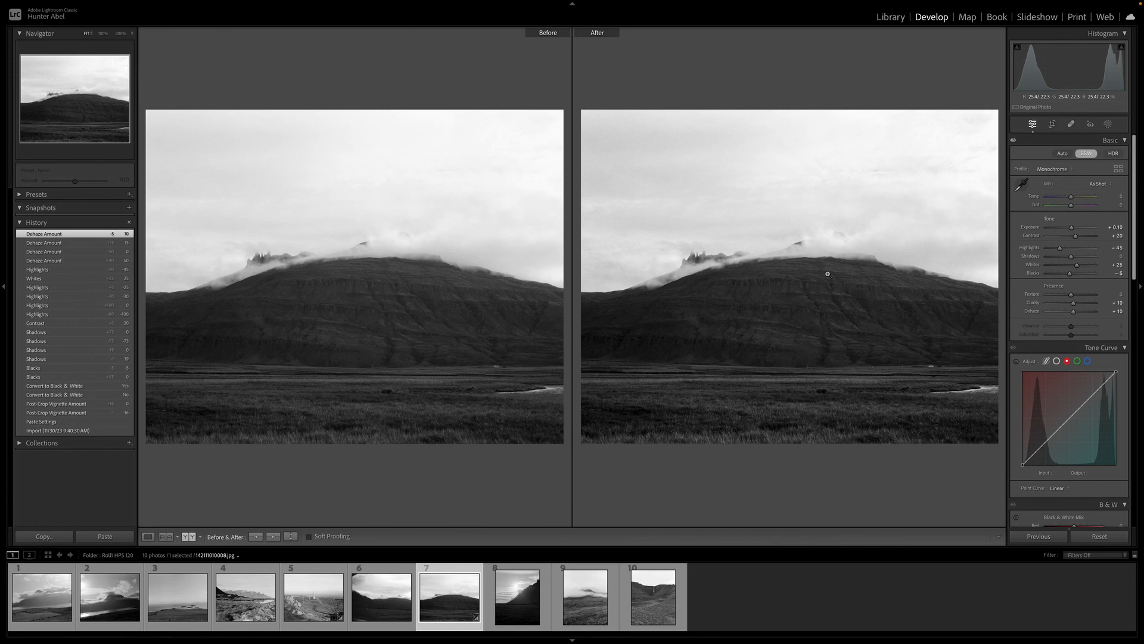
{"action": "key", "text": "y"}
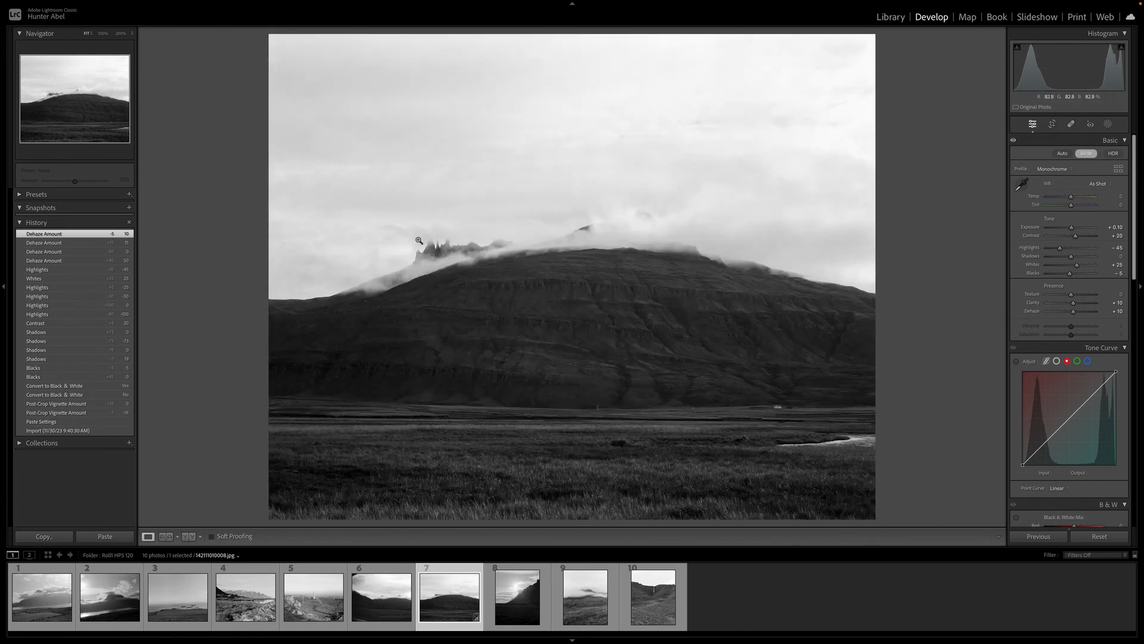
{"action": "left_click", "coordinate": [368, 305]}
{"action": "left_click", "coordinate": [372, 309]}
Raise the mountain photo's Shadows slightly and compare the result
{"action": "mouse_move", "coordinate": [1072, 256]}
{"action": "left_mouse_down"}
{"action": "mouse_move", "coordinate": [1094, 258]}
{"action": "mouse_move", "coordinate": [1047, 258]}
{"action": "mouse_move", "coordinate": [1071, 257]}
{"action": "left_mouse_up"}
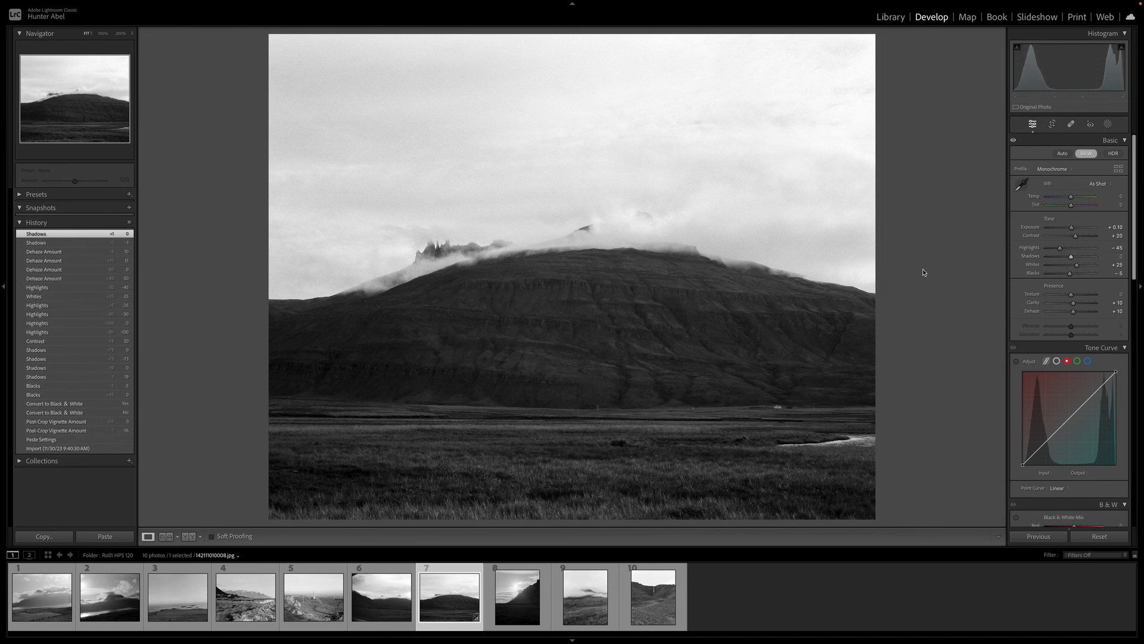
{"action": "key", "text": "y"}
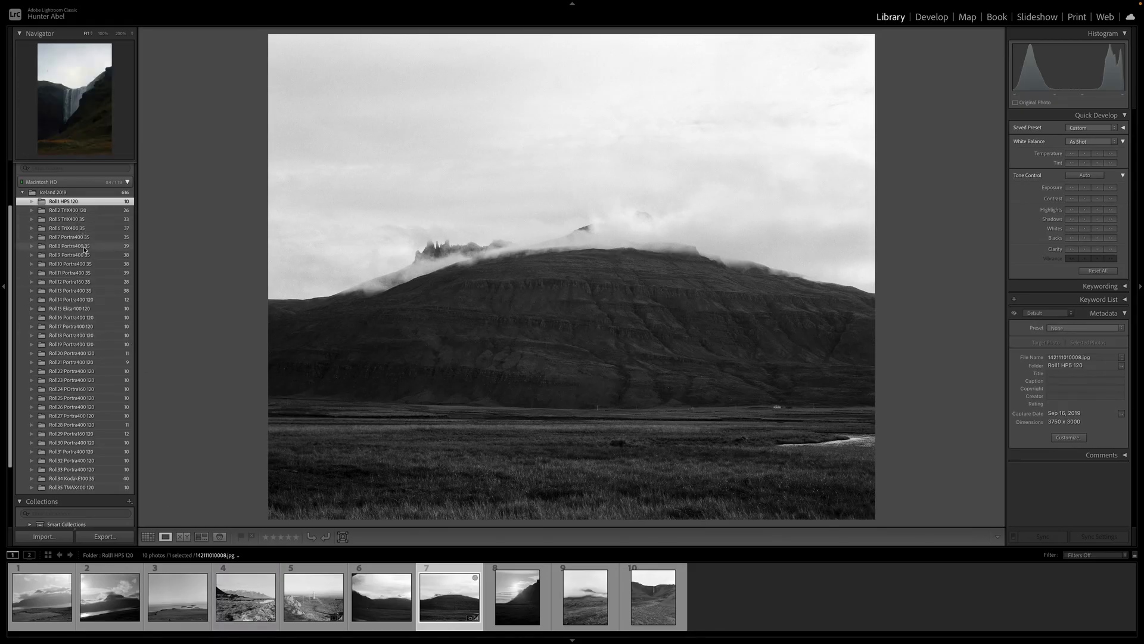
Open the Roll12 Portra160 35 folder and select the colour Kirkjufell mountain photo, frame 5
{"action": "left_click", "coordinate": [86, 283]}
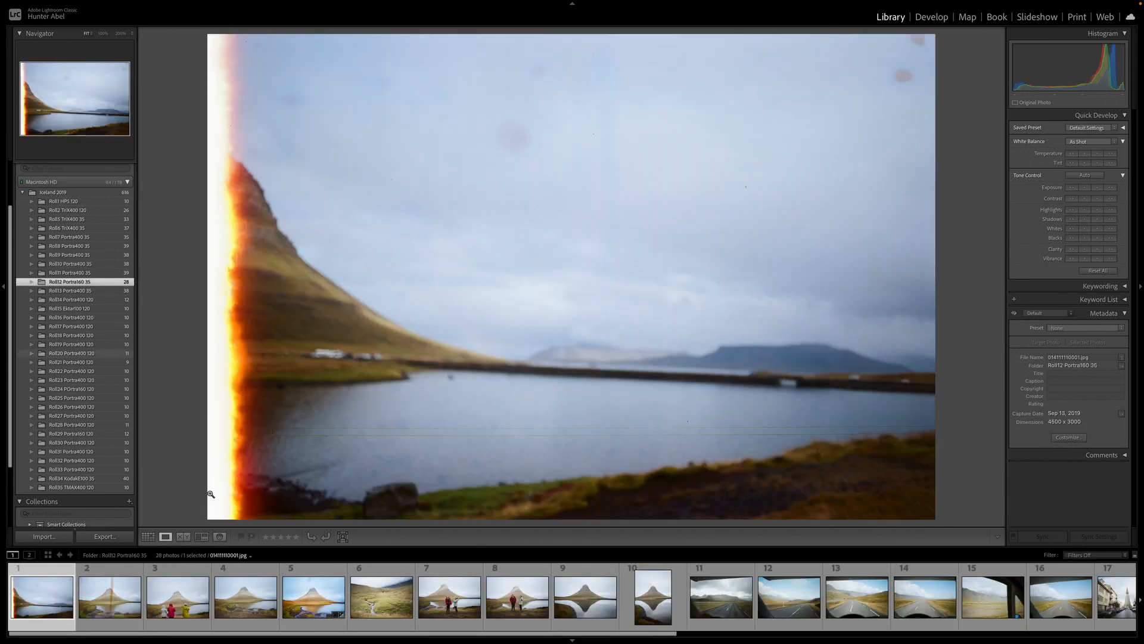
{"action": "left_click", "coordinate": [322, 600]}
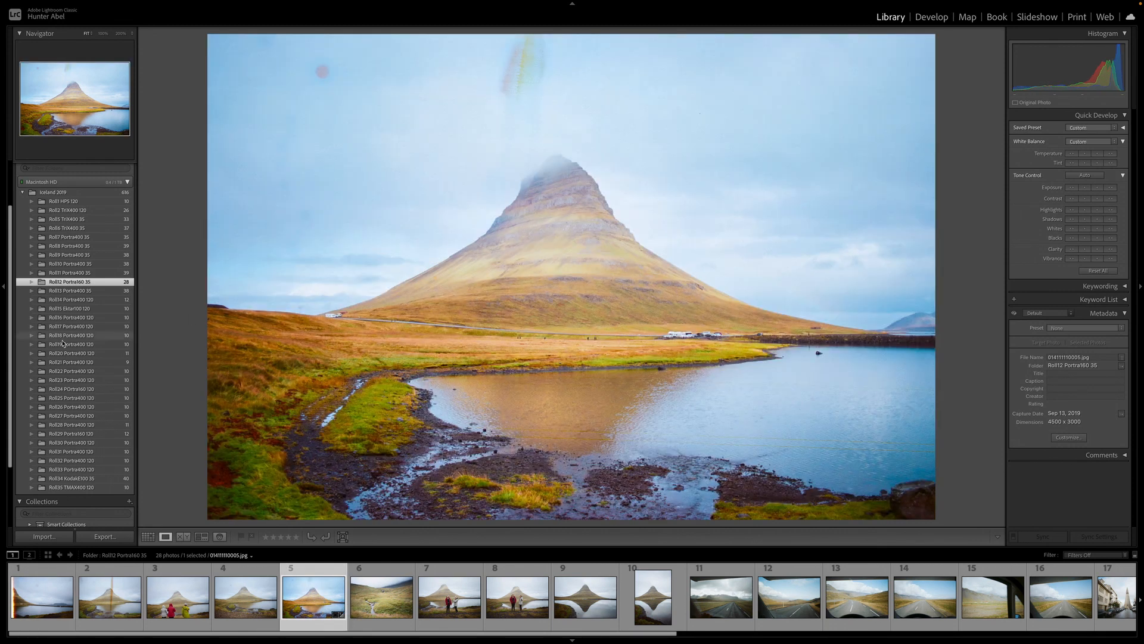
{"action": "left_click", "coordinate": [150, 535]}
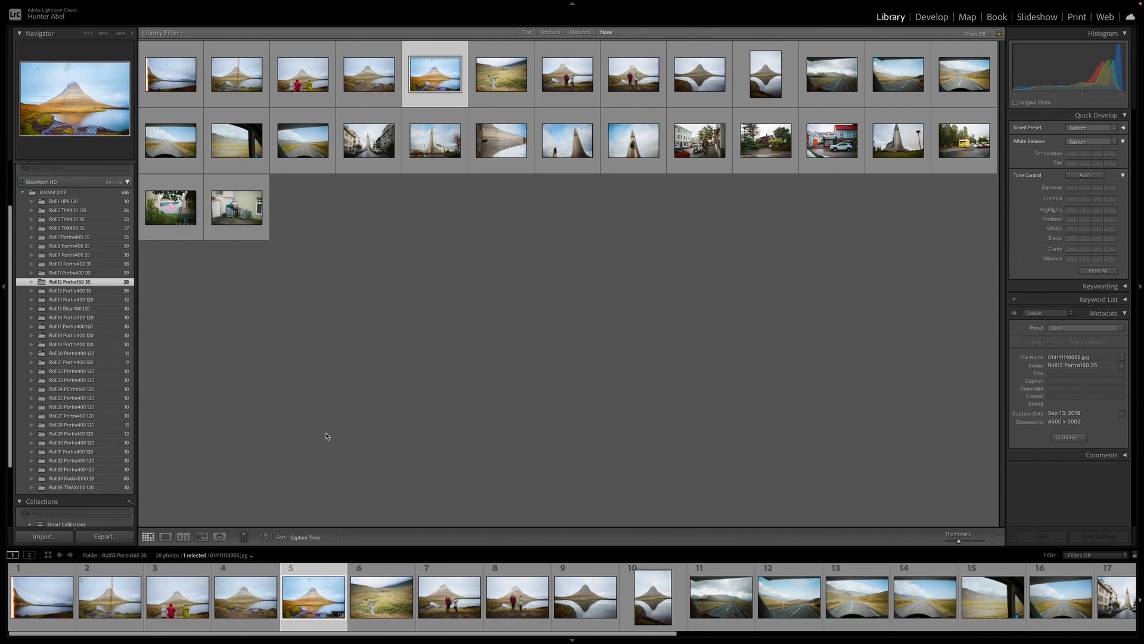
{"action": "left_click", "coordinate": [165, 536]}
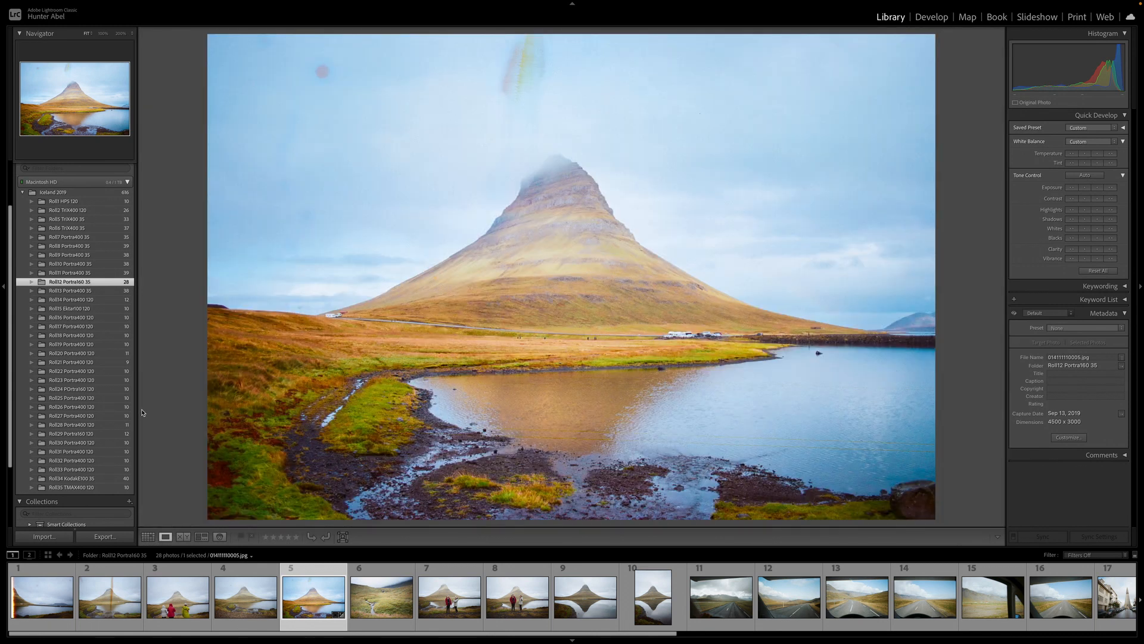
Reset the Kirkjufell photo's develop settings back to its imported original state
{"action": "left_click", "coordinate": [931, 16]}
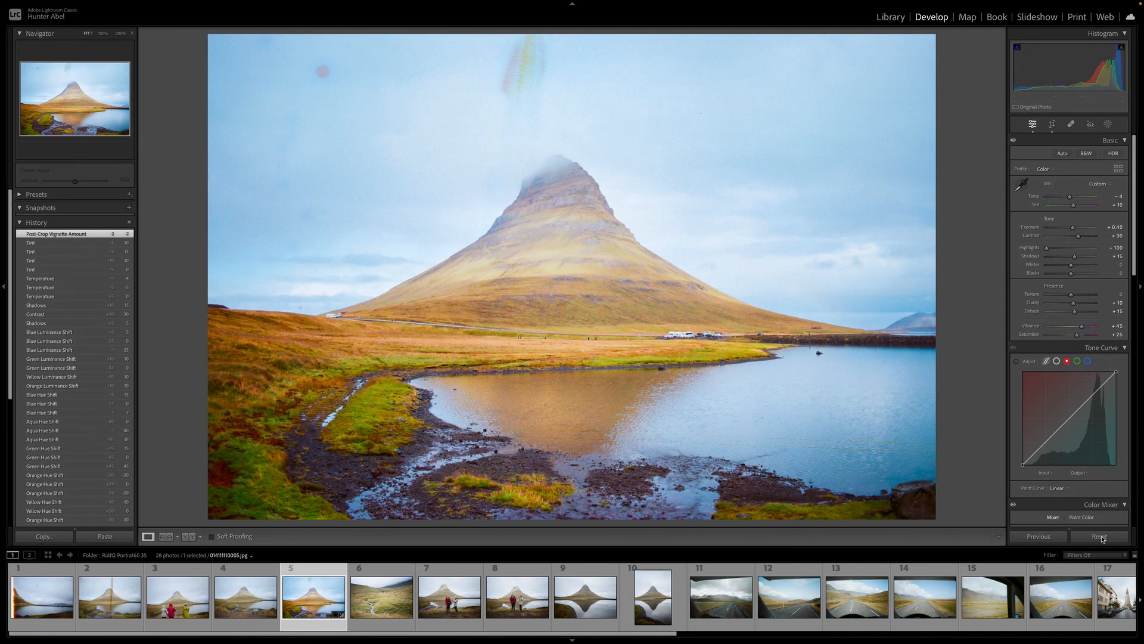
{"action": "left_click", "coordinate": [1100, 537]}
{"action": "scroll", "coordinate": [80, 509], "scroll_direction": "down", "scroll_amount": 6}
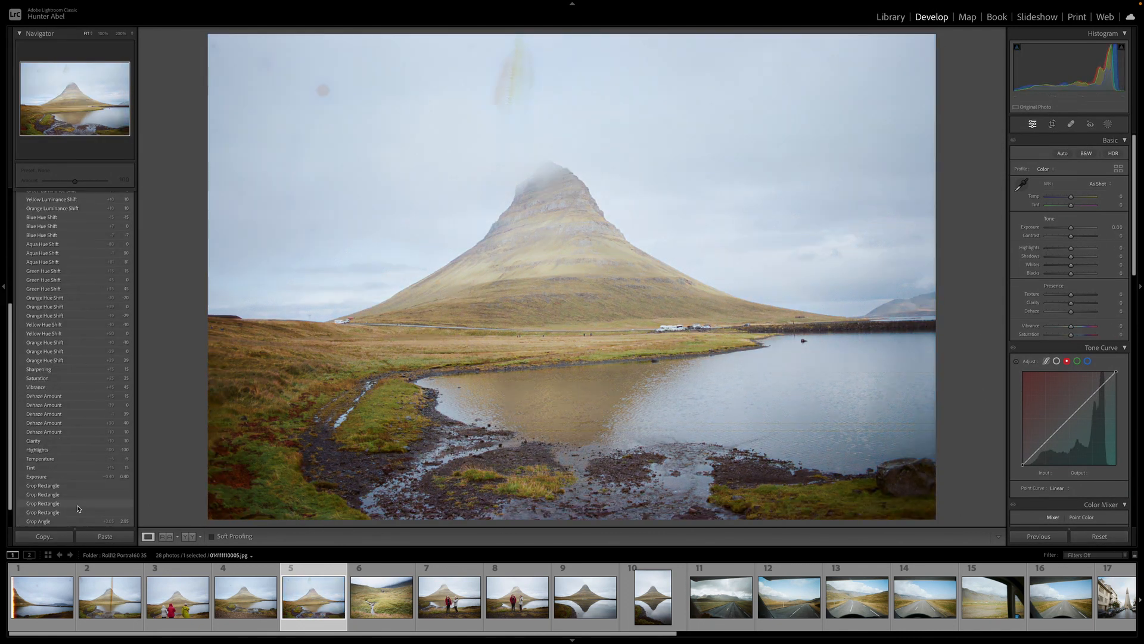
{"action": "left_click", "coordinate": [79, 506]}
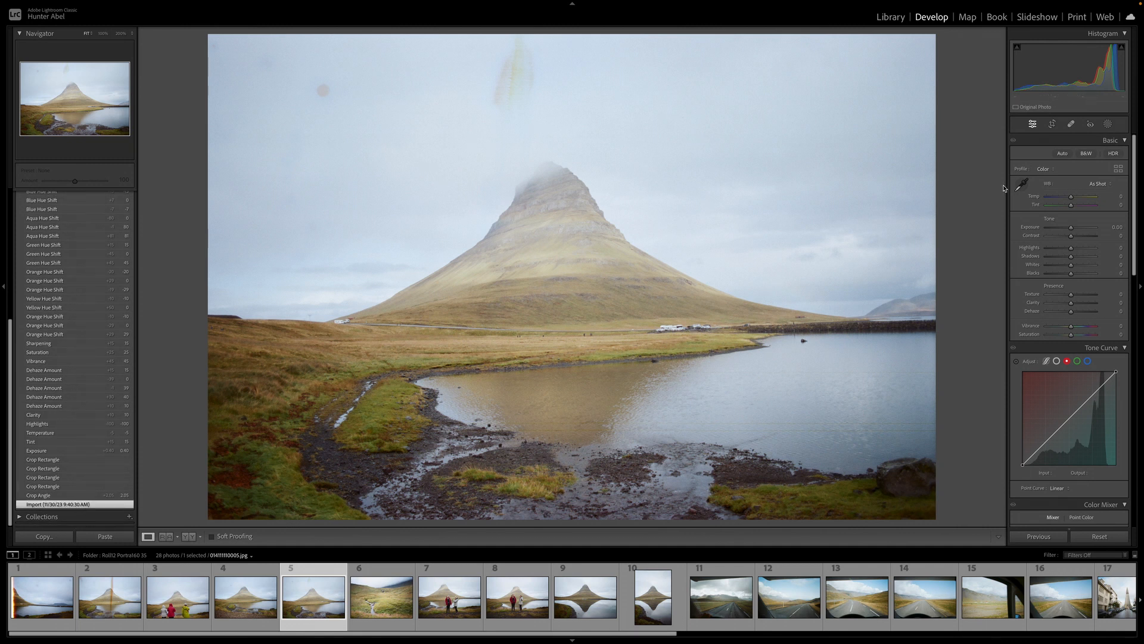
Straighten the Kirkjufell photo about 2.39° and reposition the crop rectangle, then apply the crop
{"action": "left_click", "coordinate": [1052, 124]}
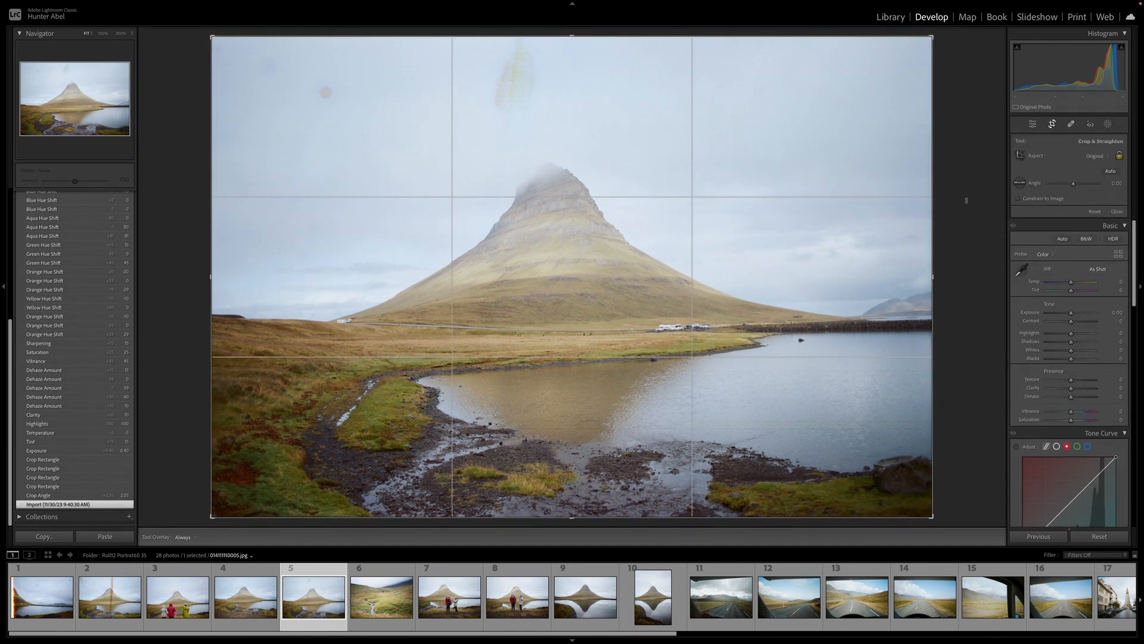
{"action": "left_click_drag", "start_coordinate": [967, 196], "coordinate": [970, 217]}
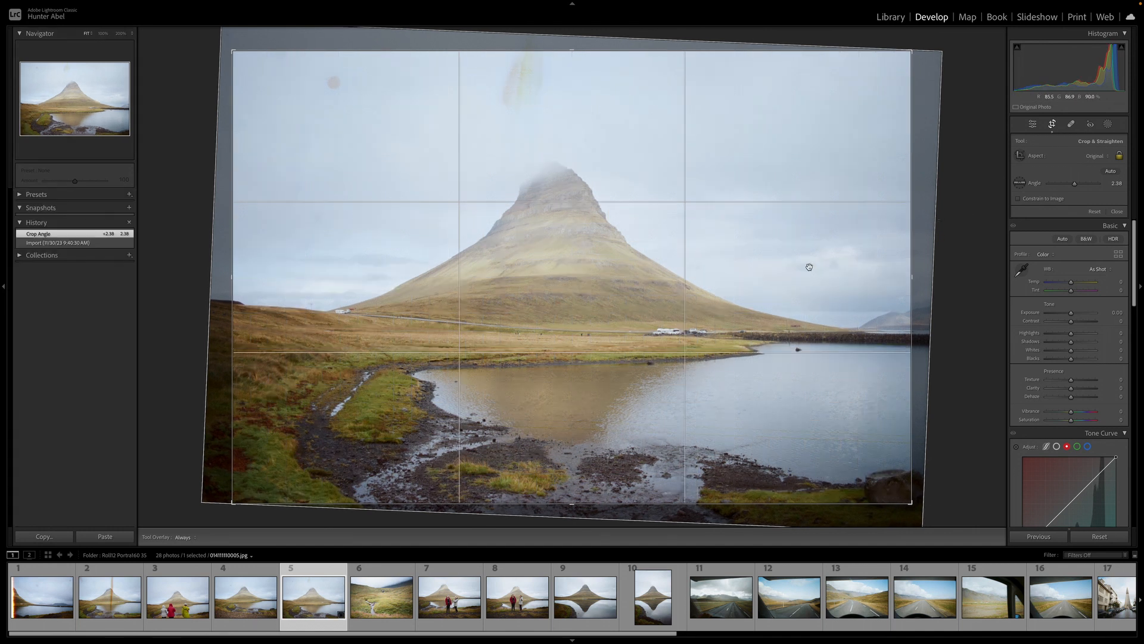
{"action": "left_click_drag", "start_coordinate": [837, 291], "coordinate": [826, 290]}
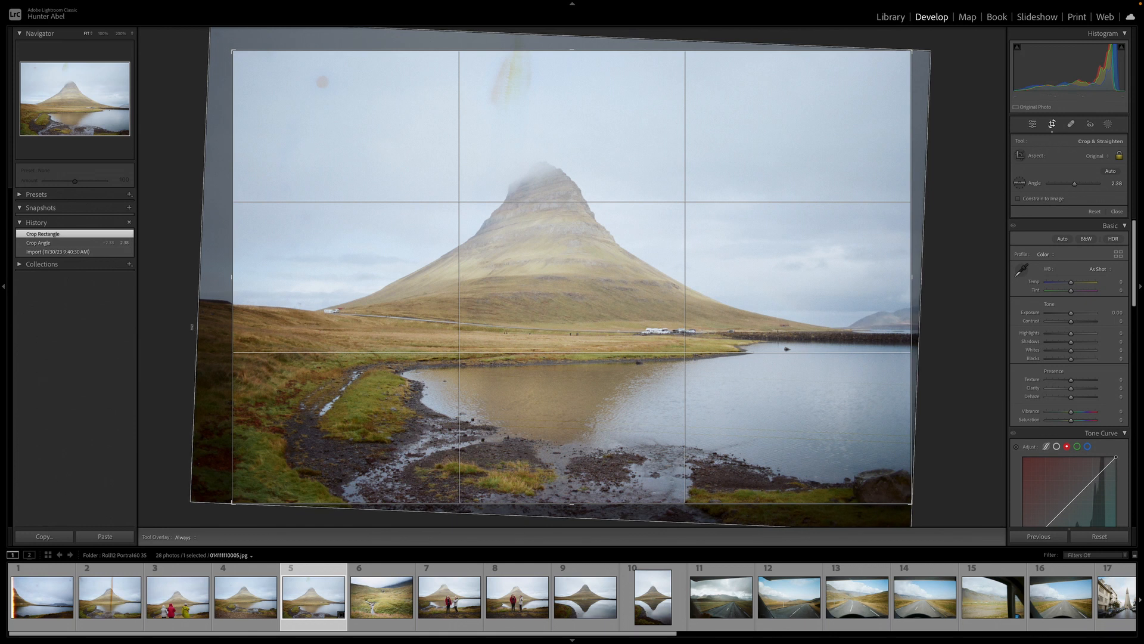
{"action": "left_click_drag", "start_coordinate": [248, 335], "coordinate": [271, 340]}
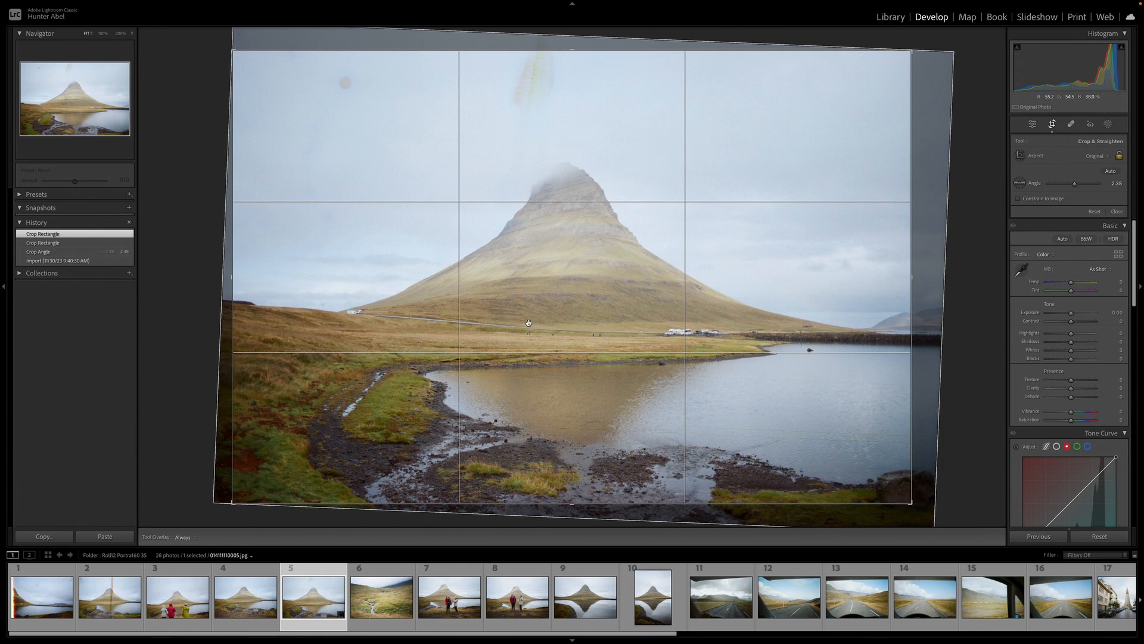
{"action": "left_click_drag", "start_coordinate": [541, 323], "coordinate": [536, 318]}
{"action": "key", "text": "Return"}
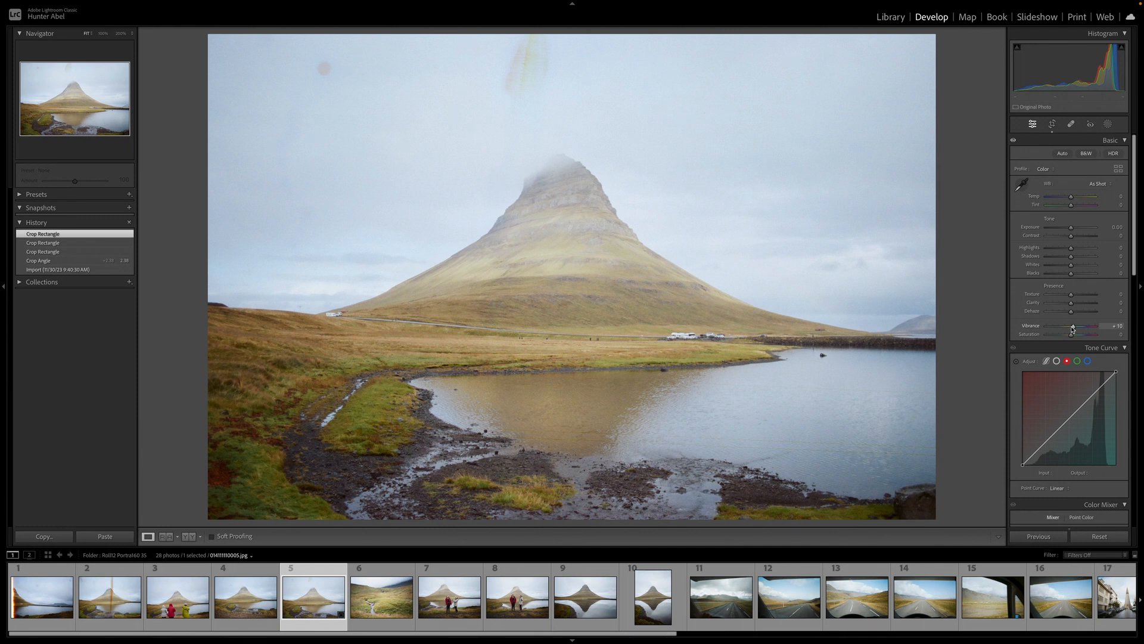
Raise Vibrance and Saturation to about +25, and lift Exposure to +0.20 and Whites to +25
{"action": "left_click_drag", "start_coordinate": [1071, 327], "coordinate": [1077, 326]}
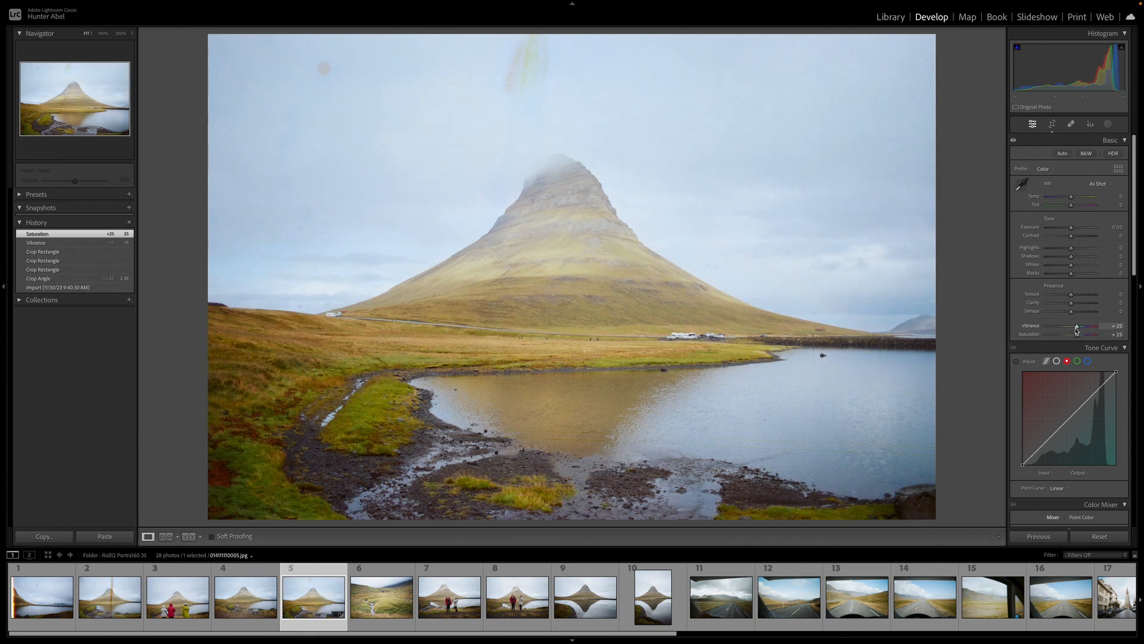
{"action": "left_click_drag", "start_coordinate": [1071, 228], "coordinate": [1075, 276]}
{"action": "double_click", "coordinate": [1076, 276]}
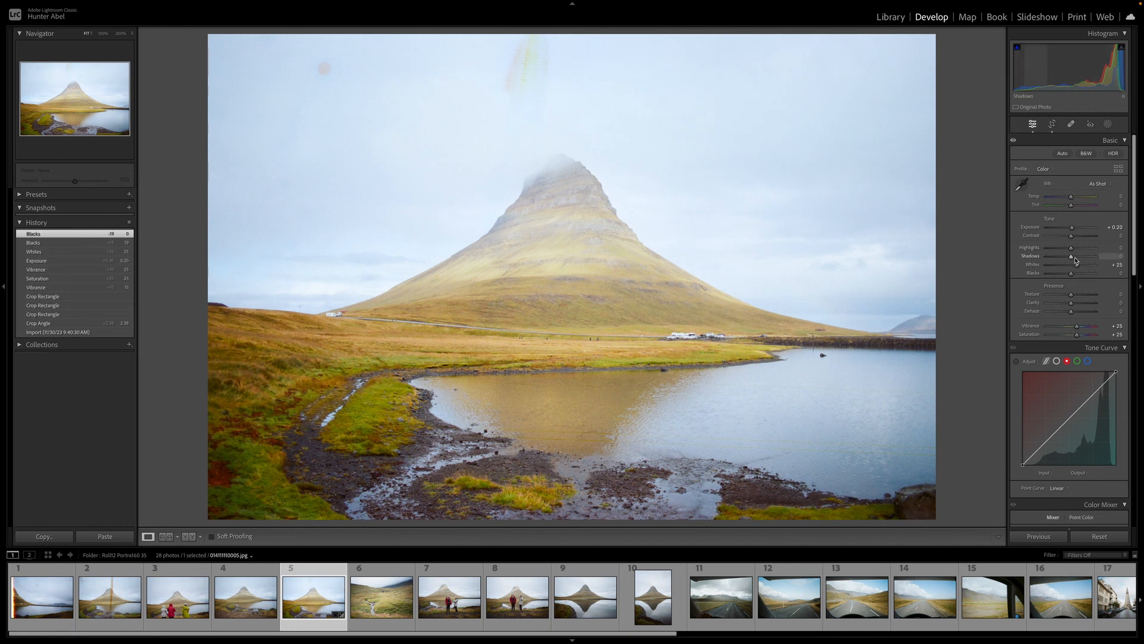
Raise Shadows to +15 and add Clarity and Dehaze of +10 to the Kirkjufell photo
{"action": "left_click_drag", "start_coordinate": [1076, 260], "coordinate": [1078, 261]}
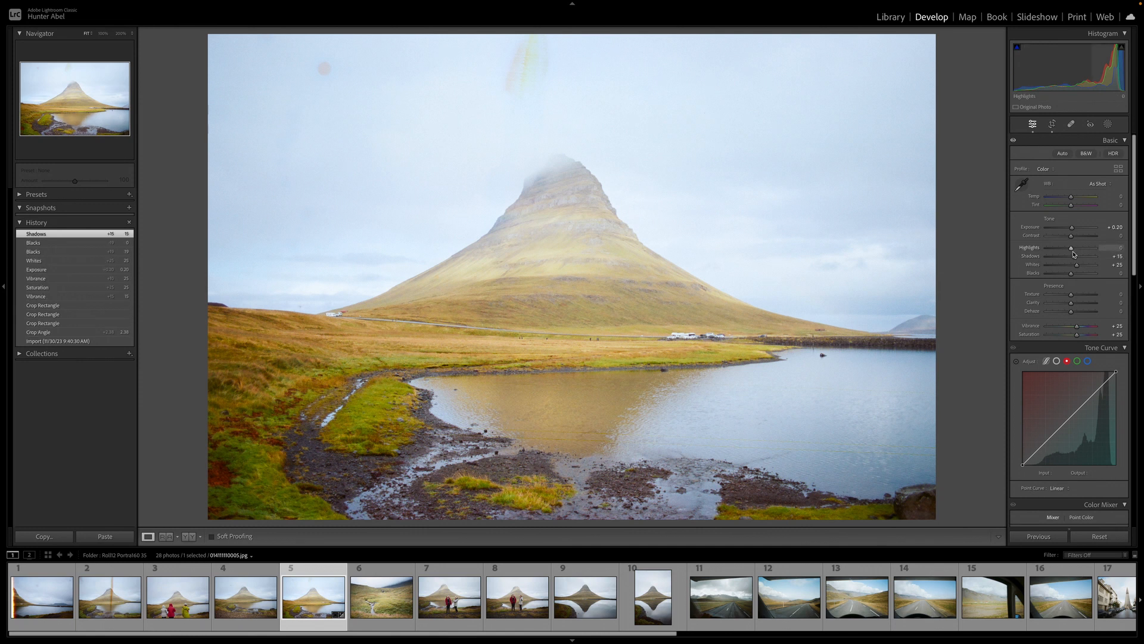
{"action": "scroll", "coordinate": [1073, 256], "scroll_direction": "down", "scroll_amount": 2}
{"action": "scroll", "coordinate": [1073, 255], "scroll_direction": "down", "scroll_amount": 2}
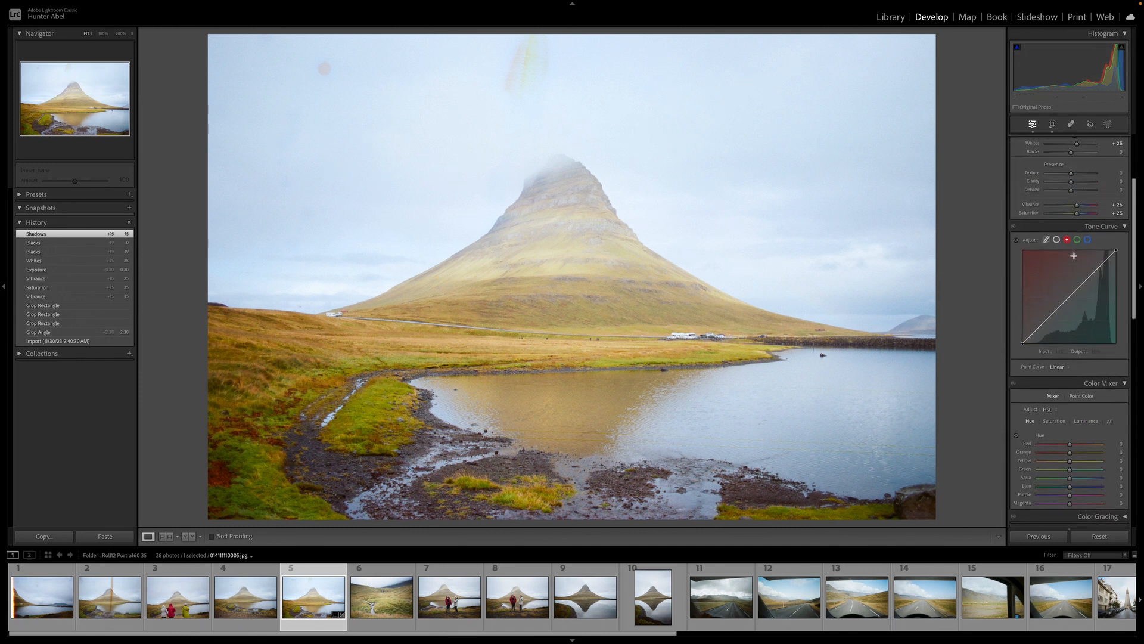
{"action": "scroll", "coordinate": [1074, 256], "scroll_direction": "up", "scroll_amount": 2}
{"action": "left_click_drag", "start_coordinate": [1078, 257], "coordinate": [1073, 224]}
{"action": "scroll", "coordinate": [1071, 234], "scroll_direction": "down", "scroll_amount": 10}
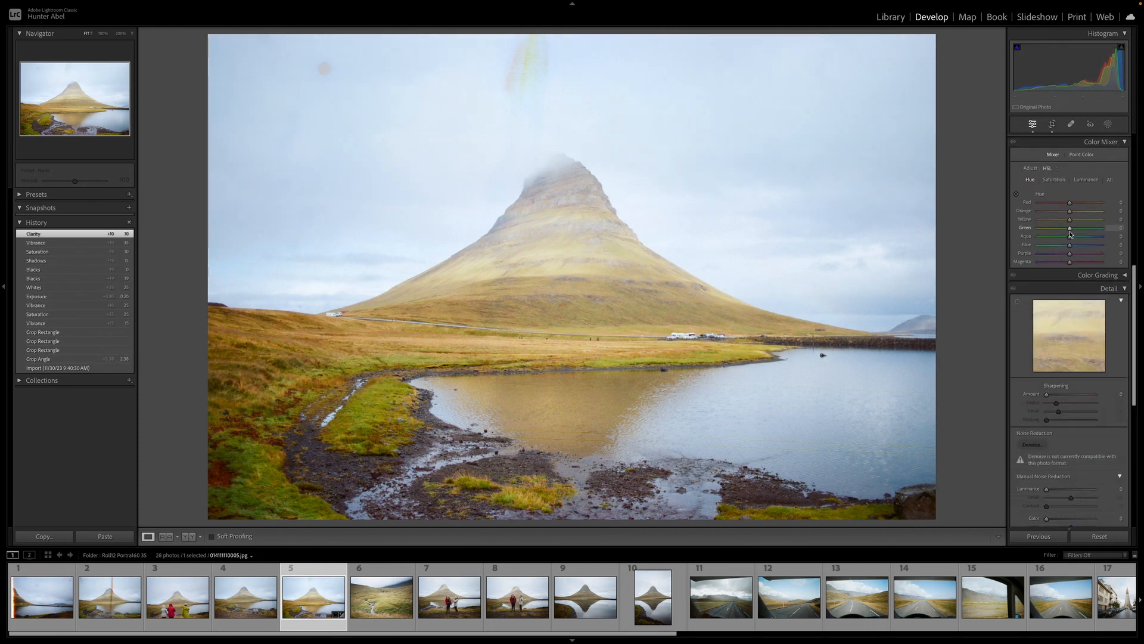
Add sharpening and a slight post-crop vignette to the Kirkjufell photo
{"action": "left_click_drag", "start_coordinate": [1063, 396], "coordinate": [1069, 433]}
{"action": "scroll", "coordinate": [1064, 411], "scroll_direction": "down", "scroll_amount": 8}
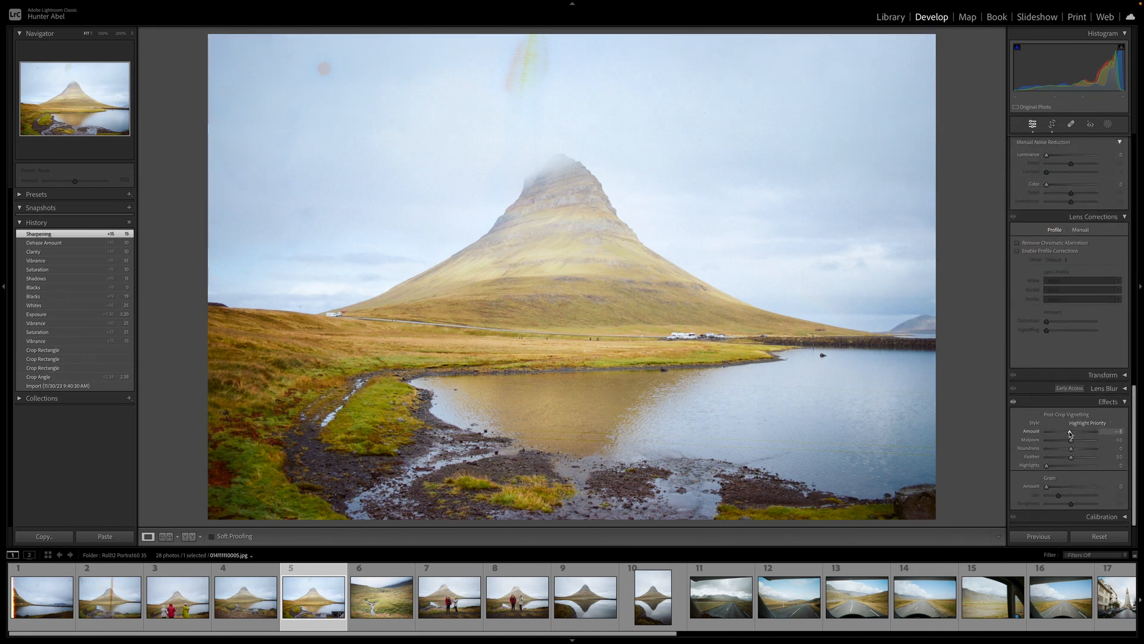
{"action": "scroll", "coordinate": [1075, 358], "scroll_direction": "up", "scroll_amount": 18}
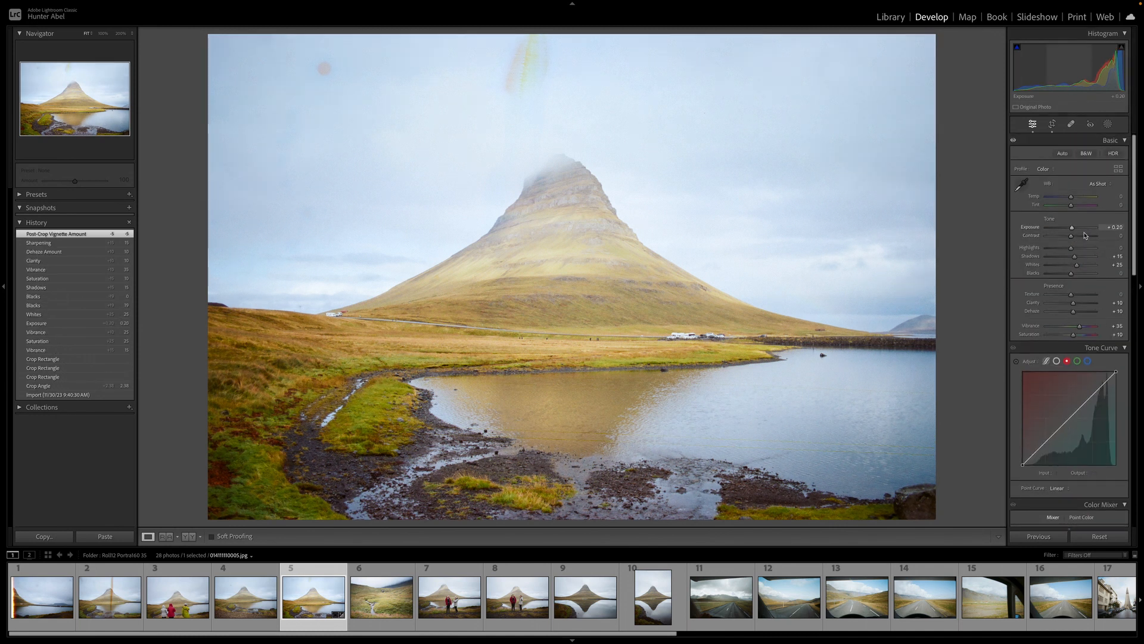
Set Contrast to +15, Highlights to -30 and Whites to +20
{"action": "left_click_drag", "start_coordinate": [1085, 235], "coordinate": [1078, 241]}
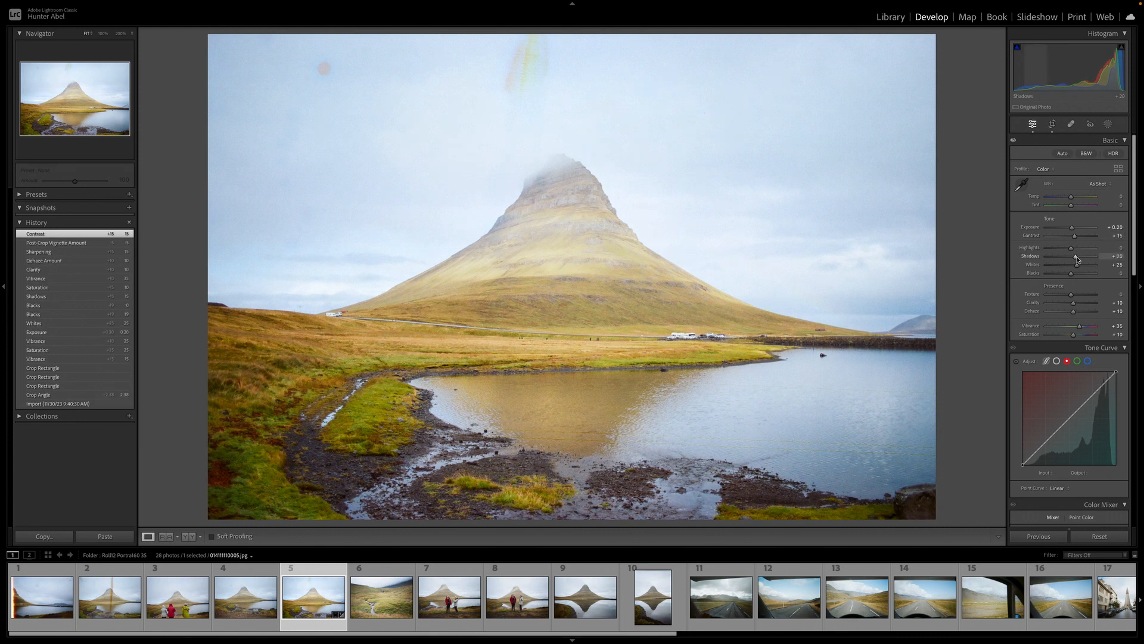
{"action": "left_click_drag", "start_coordinate": [1071, 248], "coordinate": [1048, 249]}
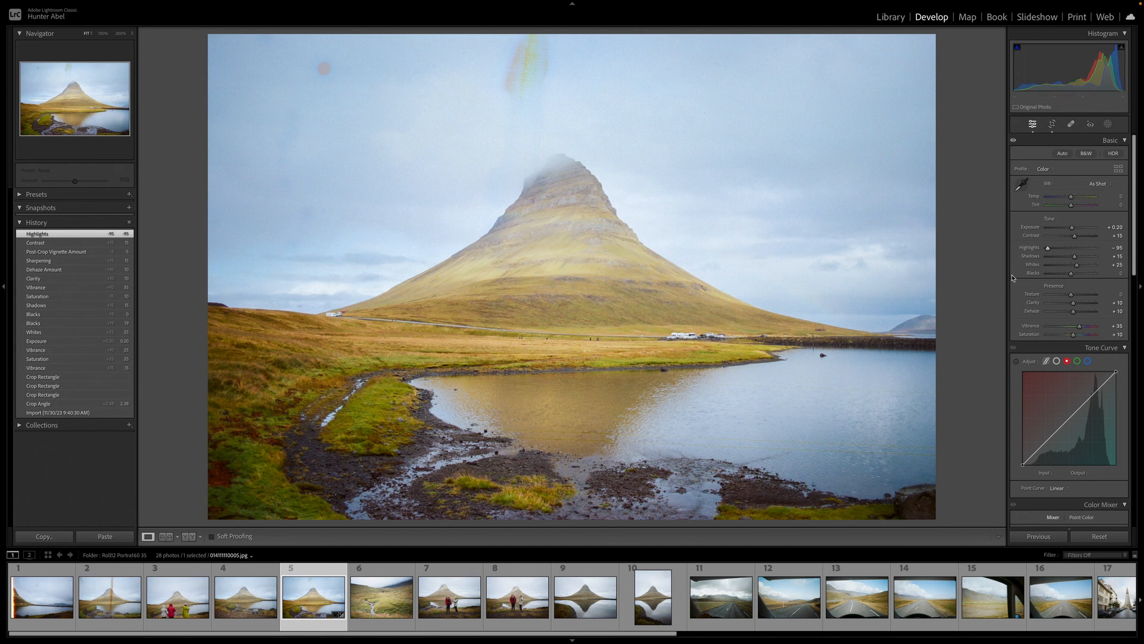
{"action": "double_click", "coordinate": [1048, 248]}
{"action": "left_click", "coordinate": [1049, 249]}
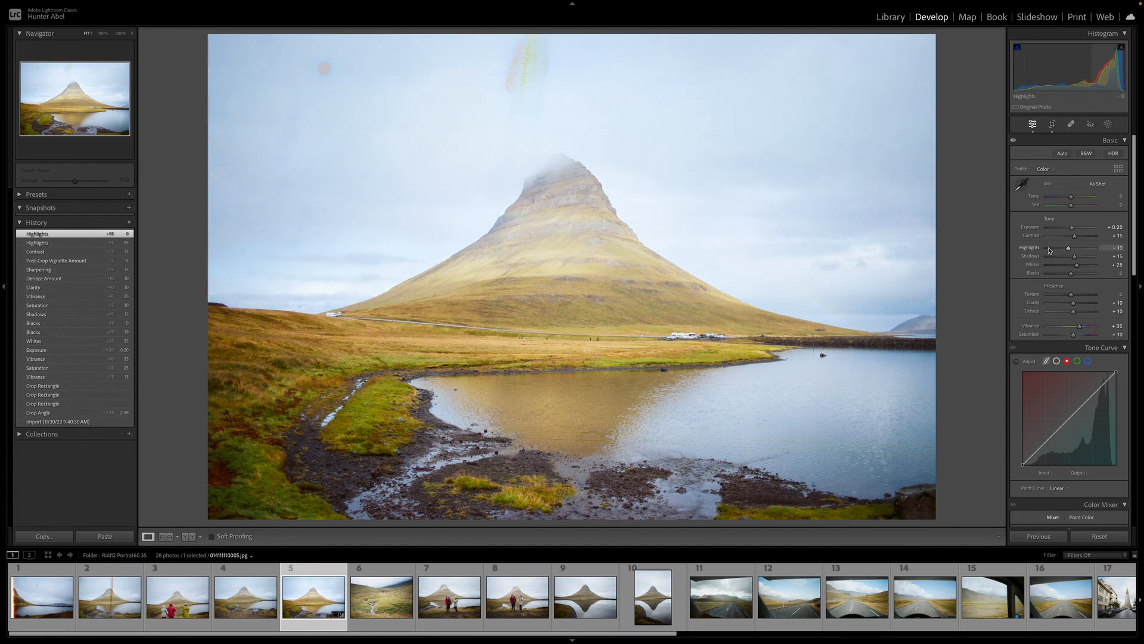
{"action": "left_click", "coordinate": [1050, 250]}
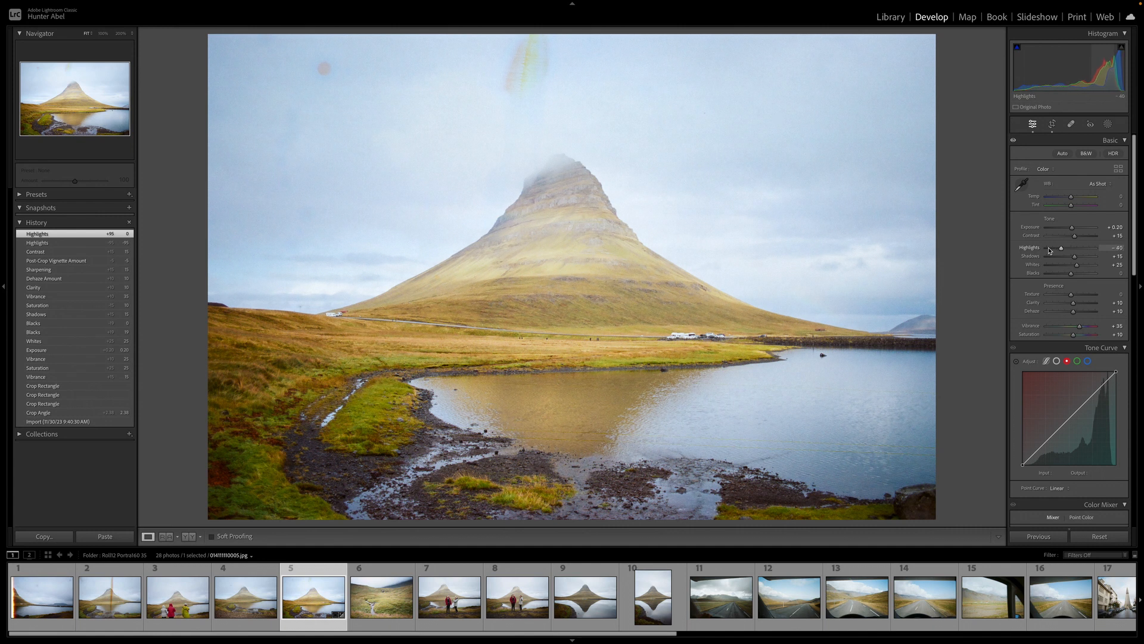
{"action": "left_click_drag", "start_coordinate": [1050, 251], "coordinate": [1080, 267]}
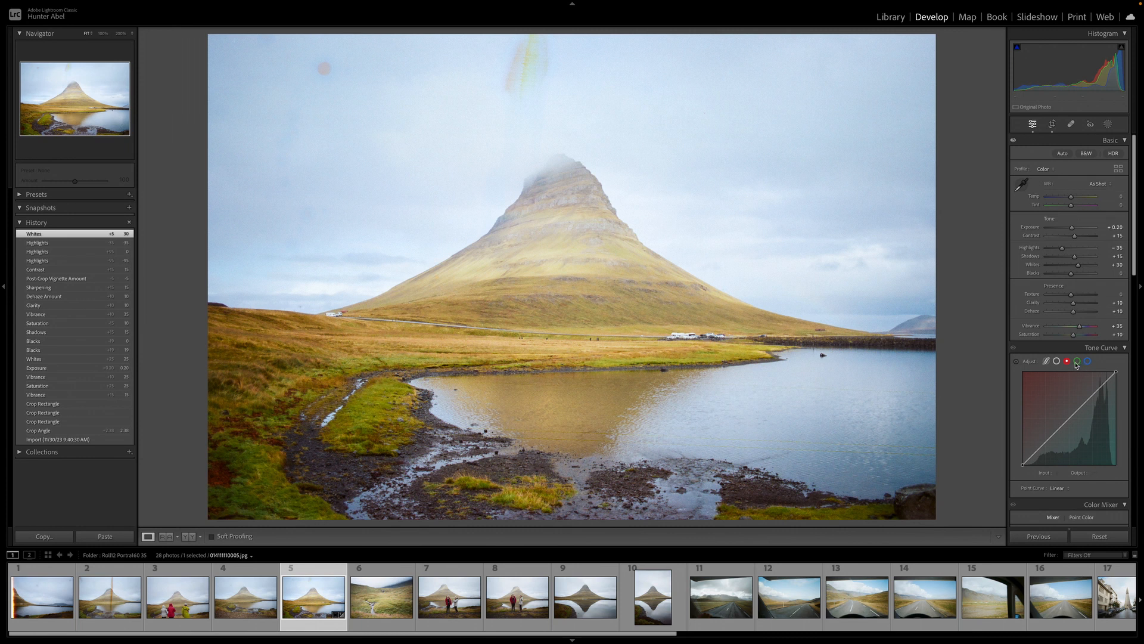
Lift the black point of the red and green tone curve channels slightly
{"action": "left_click_drag", "start_coordinate": [1023, 475], "coordinate": [1026, 475]}
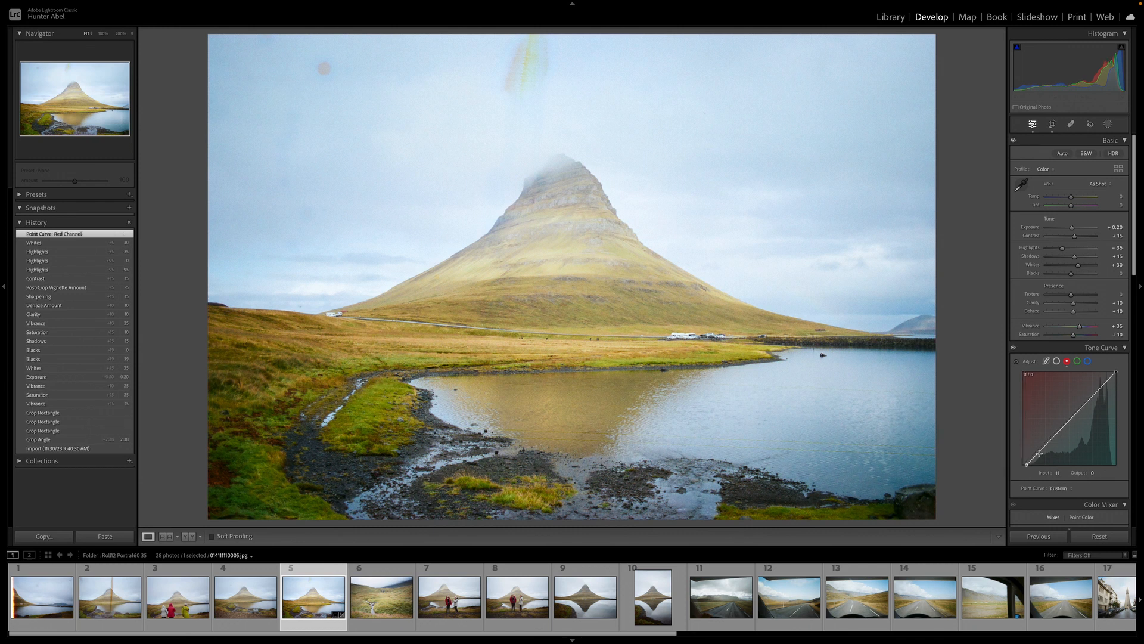
{"action": "left_click", "coordinate": [1078, 361]}
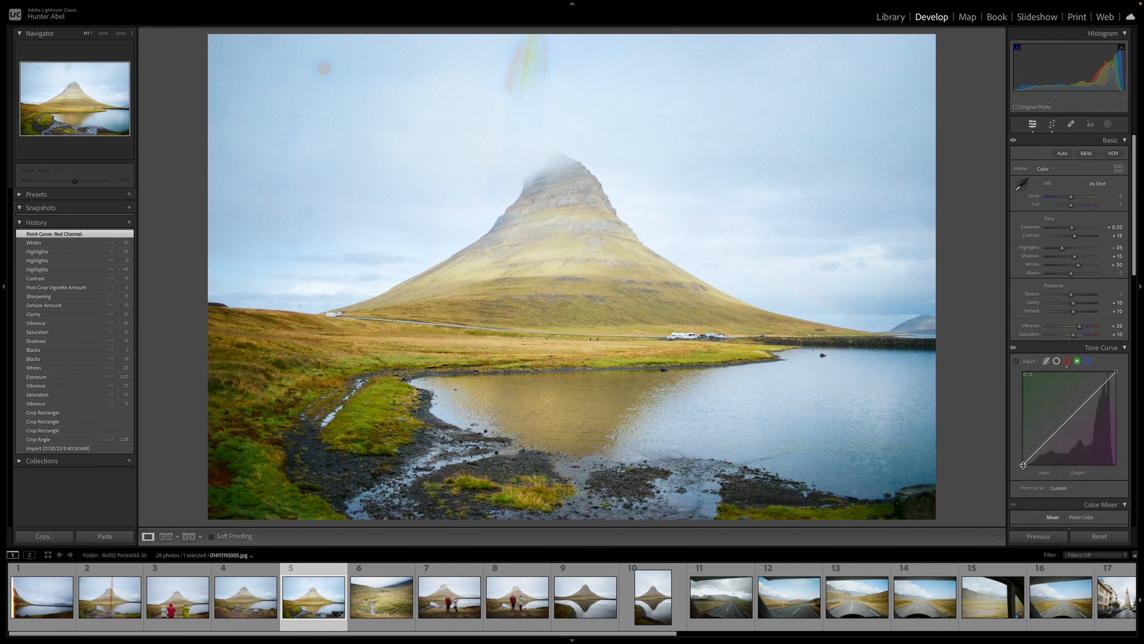
{"action": "left_click_drag", "start_coordinate": [1021, 469], "coordinate": [1025, 469]}
{"action": "left_click", "coordinate": [1088, 363]}
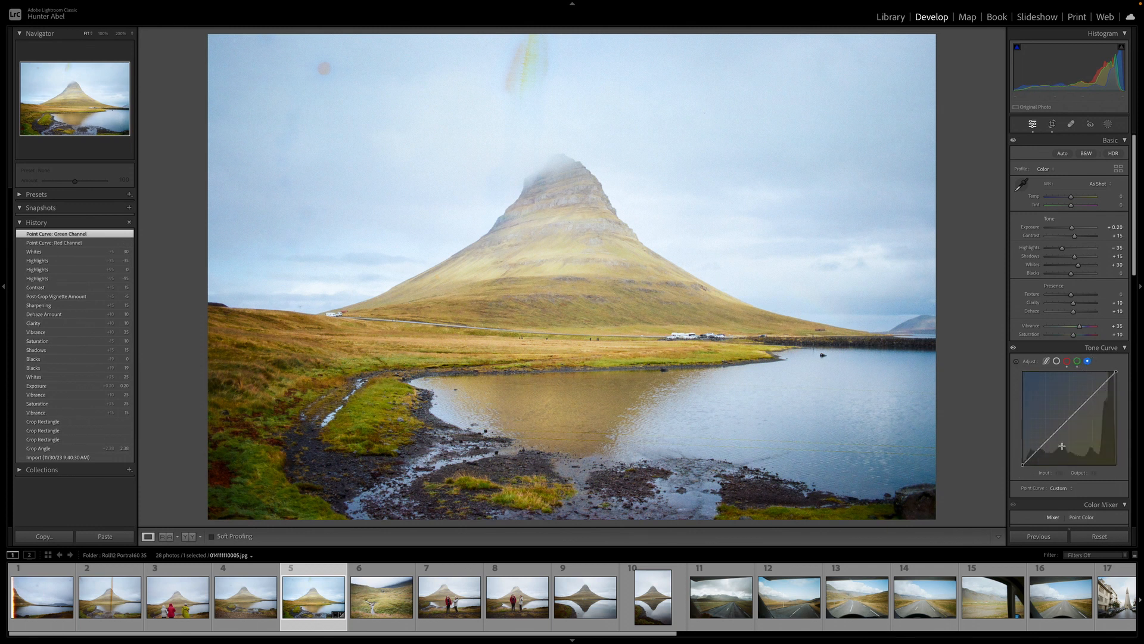
Toggle the tone curve adjustment off and on to compare the photo
{"action": "left_click", "coordinate": [1015, 350]}
{"action": "left_click", "coordinate": [1015, 349]}
{"action": "left_click", "coordinate": [1015, 349]}
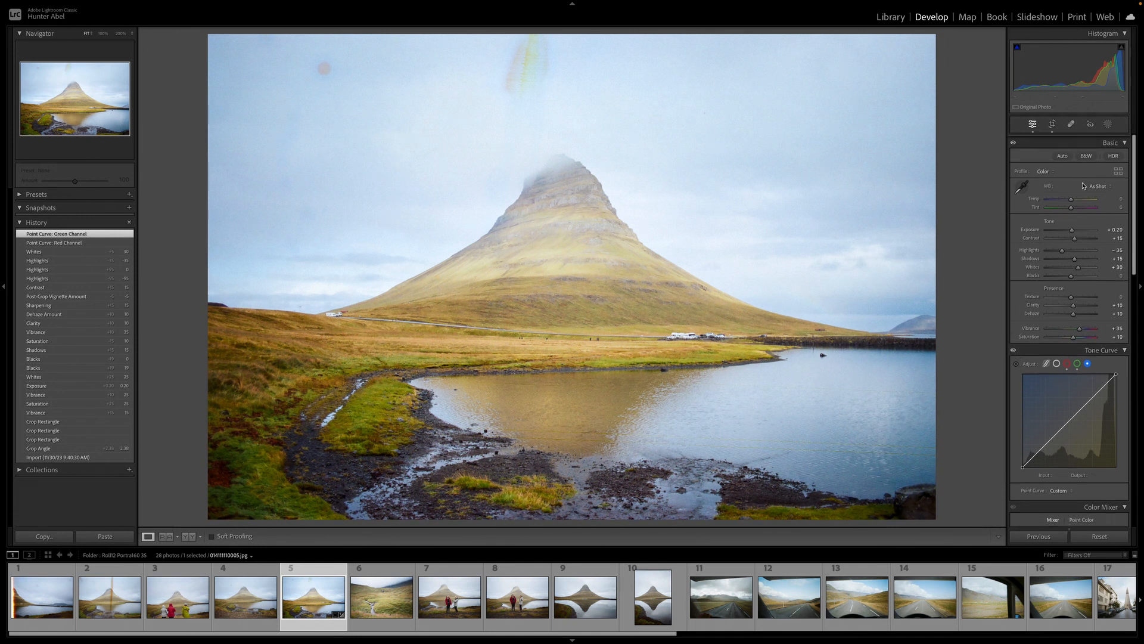
Adjust the white balance, setting Tint to +5 and resetting Temperature to its default
{"action": "scroll", "coordinate": [1076, 199], "scroll_direction": "down", "scroll_amount": 1}
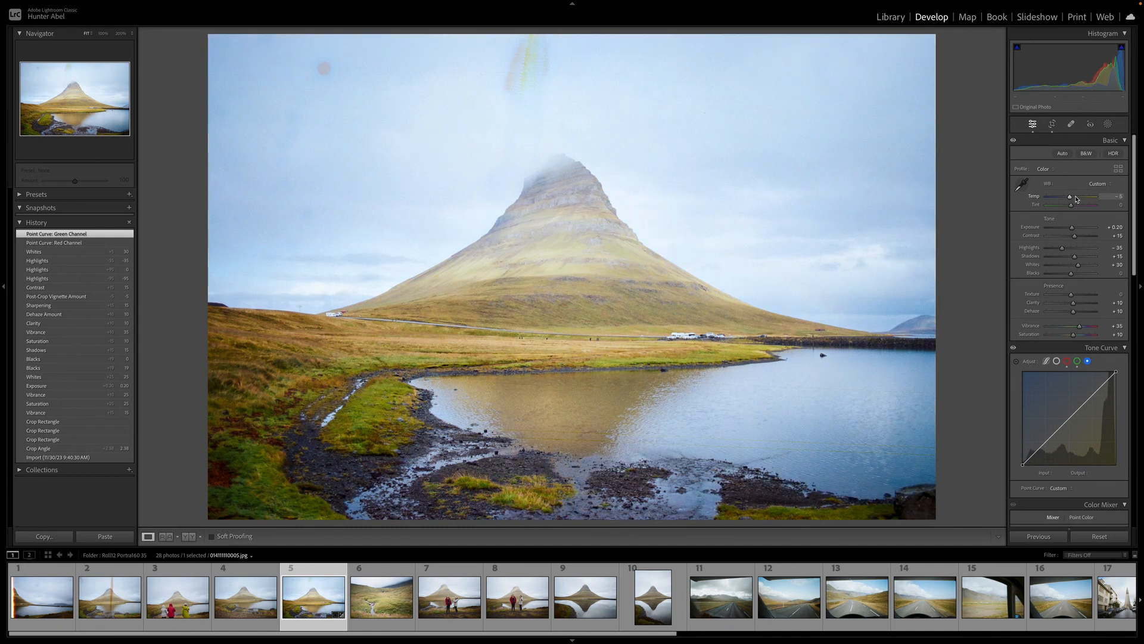
{"action": "scroll", "coordinate": [1076, 199], "scroll_direction": "up", "scroll_amount": 1}
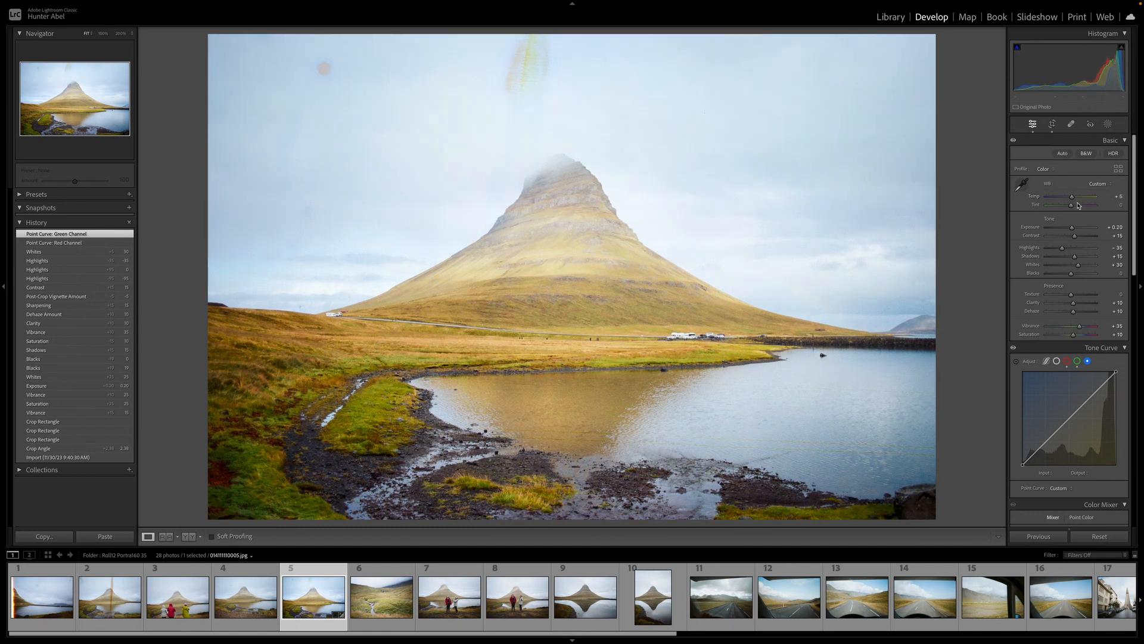
{"action": "scroll", "coordinate": [1078, 207], "scroll_direction": "up", "scroll_amount": 3}
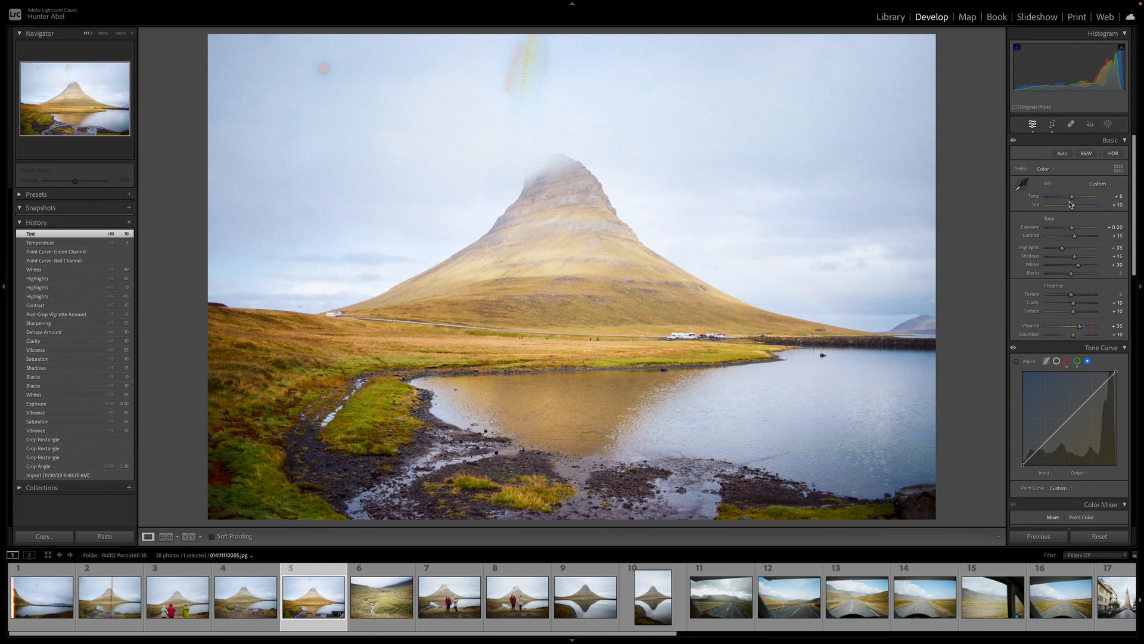
{"action": "left_click_drag", "start_coordinate": [1074, 205], "coordinate": [1084, 207]}
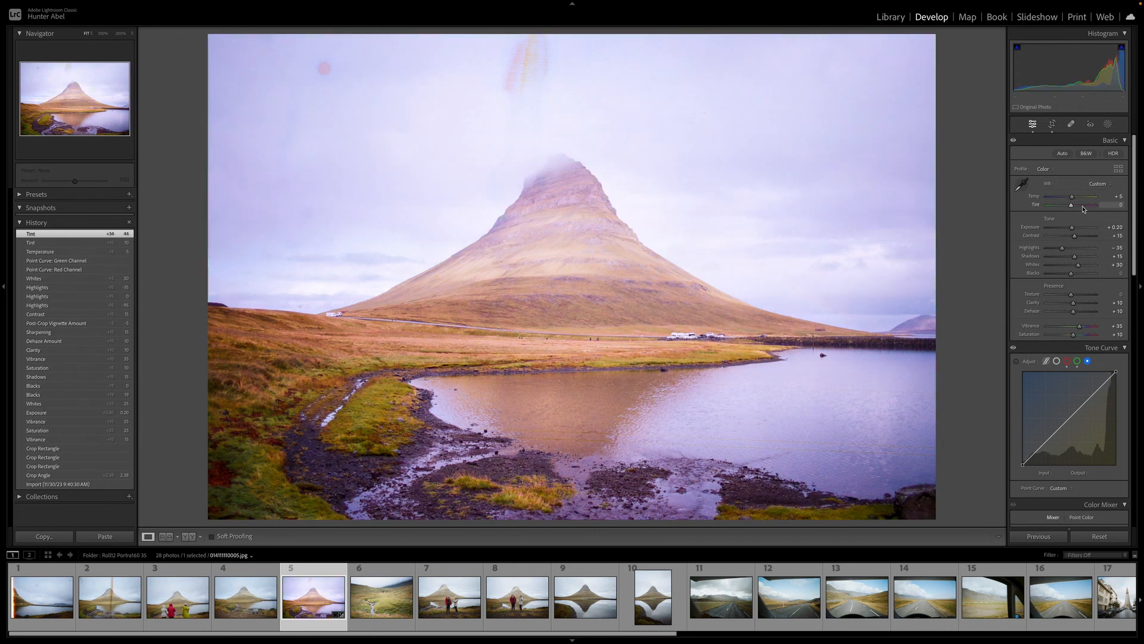
{"action": "double_click", "coordinate": [1083, 206]}
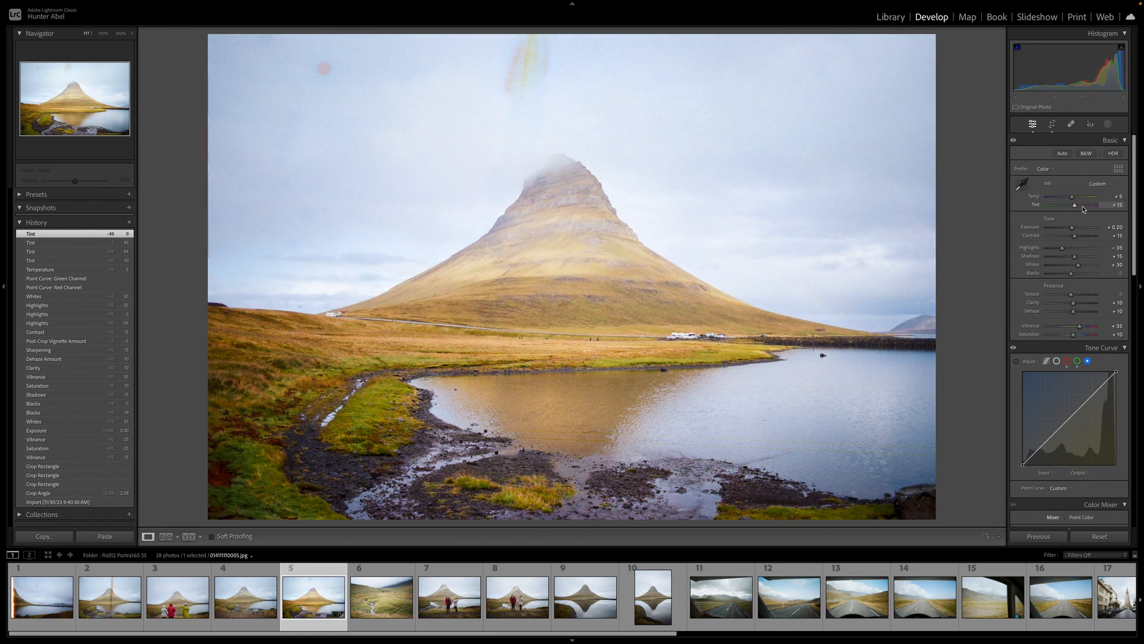
{"action": "left_click_drag", "start_coordinate": [1083, 208], "coordinate": [1083, 207]}
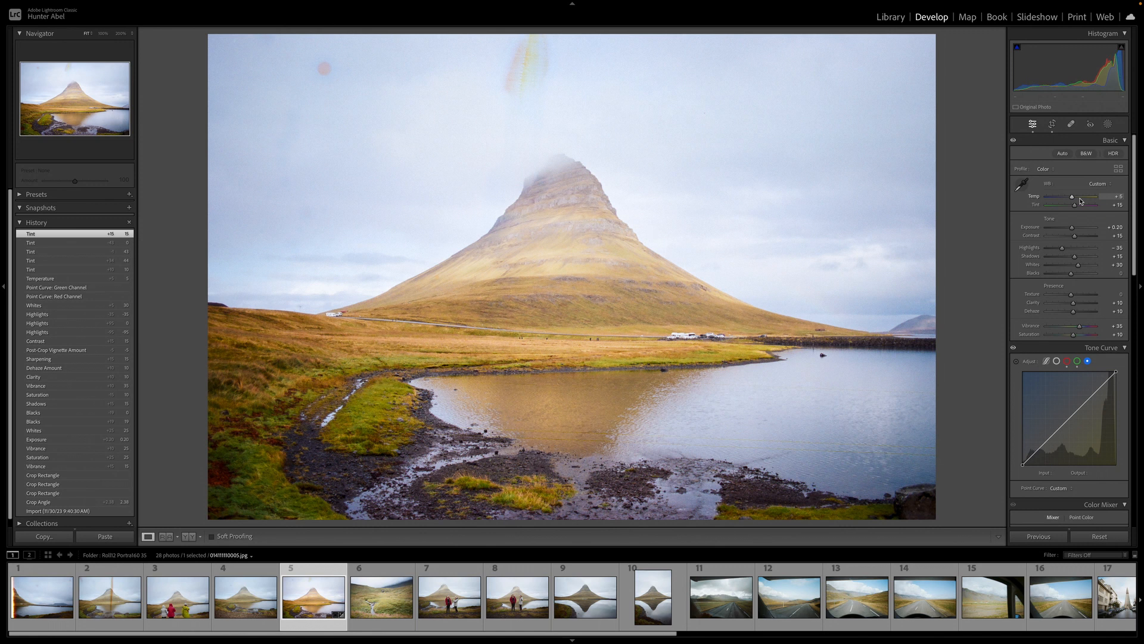
{"action": "key", "text": "Down"}
{"action": "key", "text": "Down"}
{"action": "key", "text": "Down"}
{"action": "key", "text": "Down"}
{"action": "key", "text": "Down"}
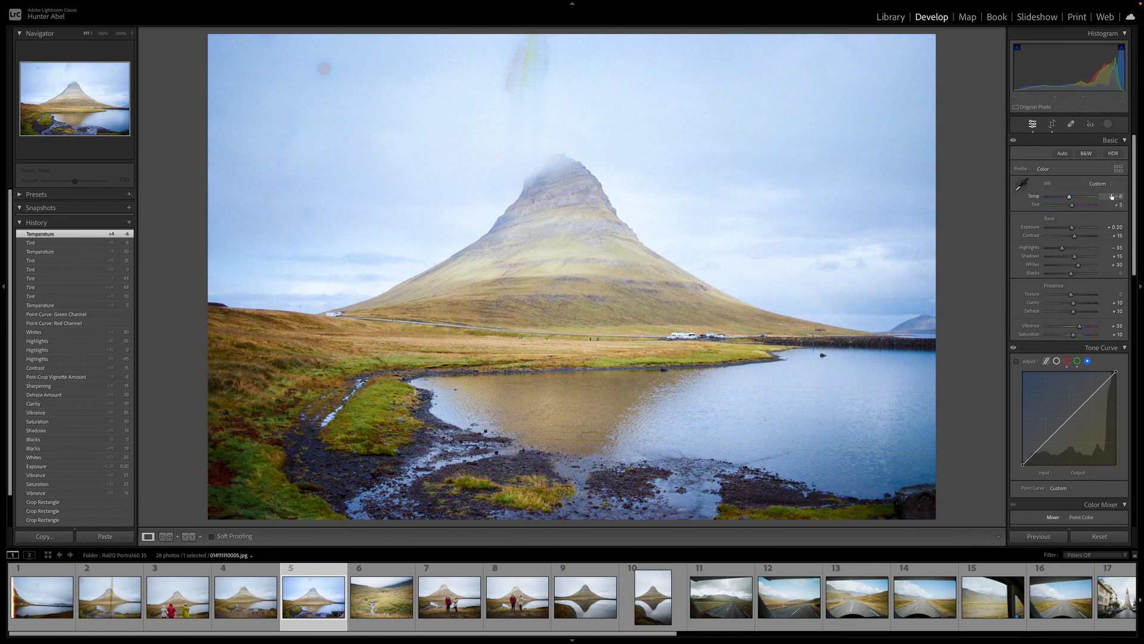
{"action": "double_click", "coordinate": [1070, 198]}
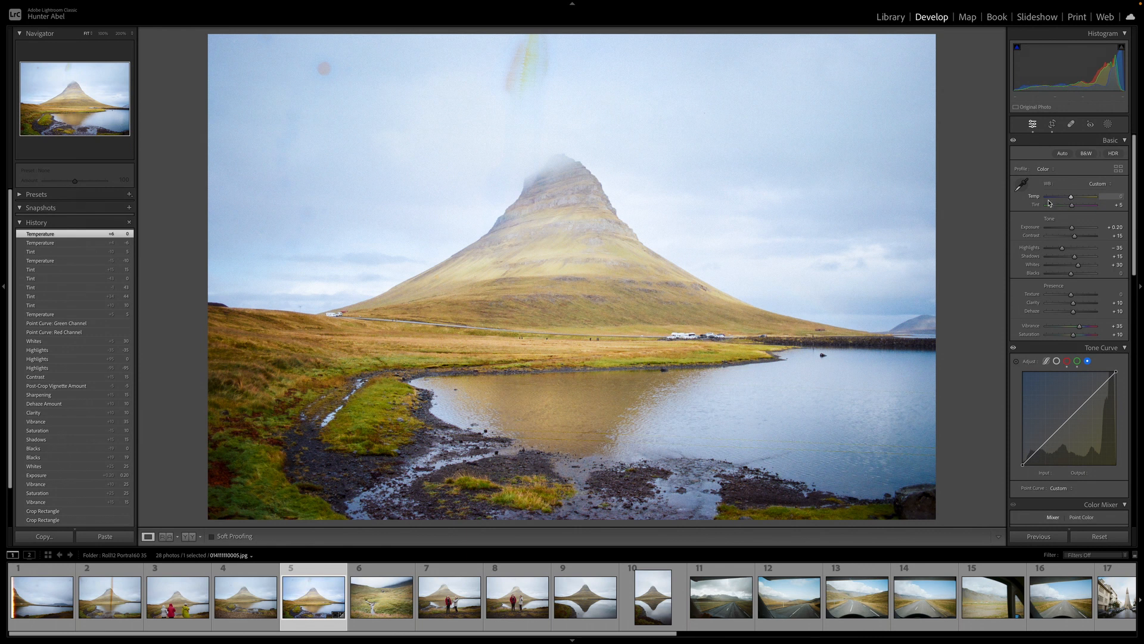
Shift the Orange hue to -20 and the Yellow hue to -30 in the color mixer
{"action": "scroll", "coordinate": [1066, 328], "scroll_direction": "down", "scroll_amount": 3}
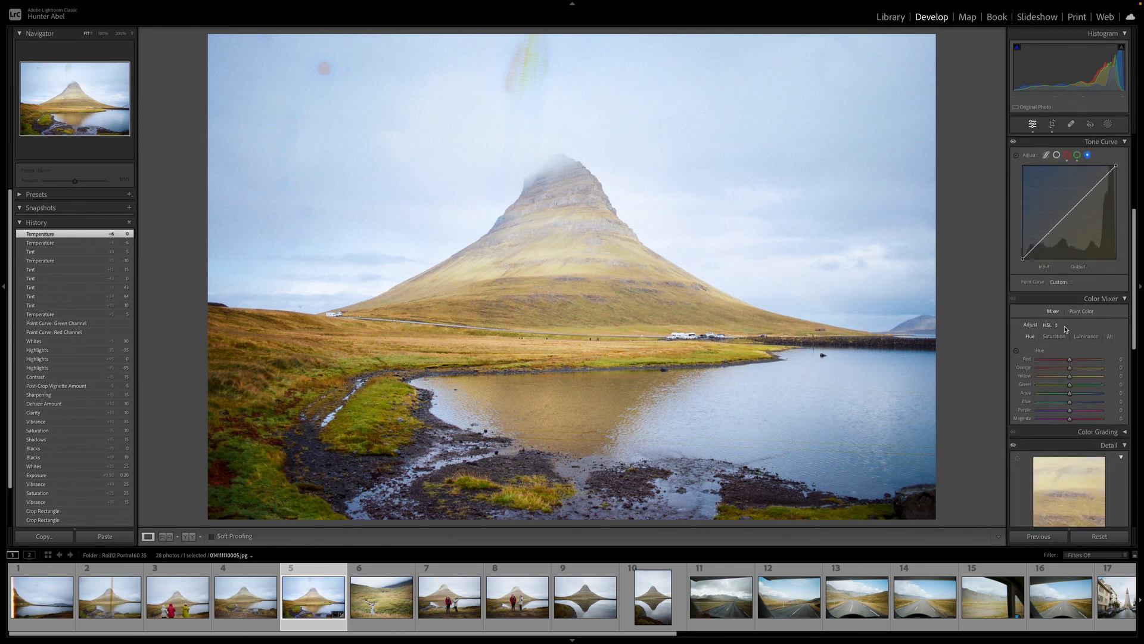
{"action": "scroll", "coordinate": [1053, 354], "scroll_direction": "down", "scroll_amount": 1}
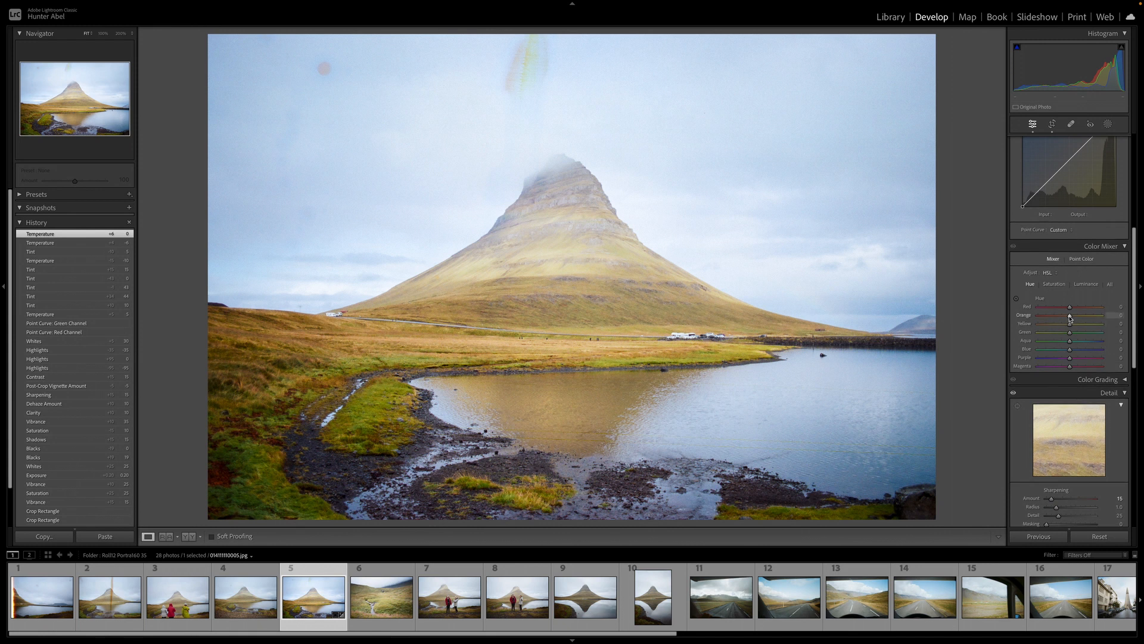
{"action": "left_click_drag", "start_coordinate": [1070, 317], "coordinate": [1043, 317]}
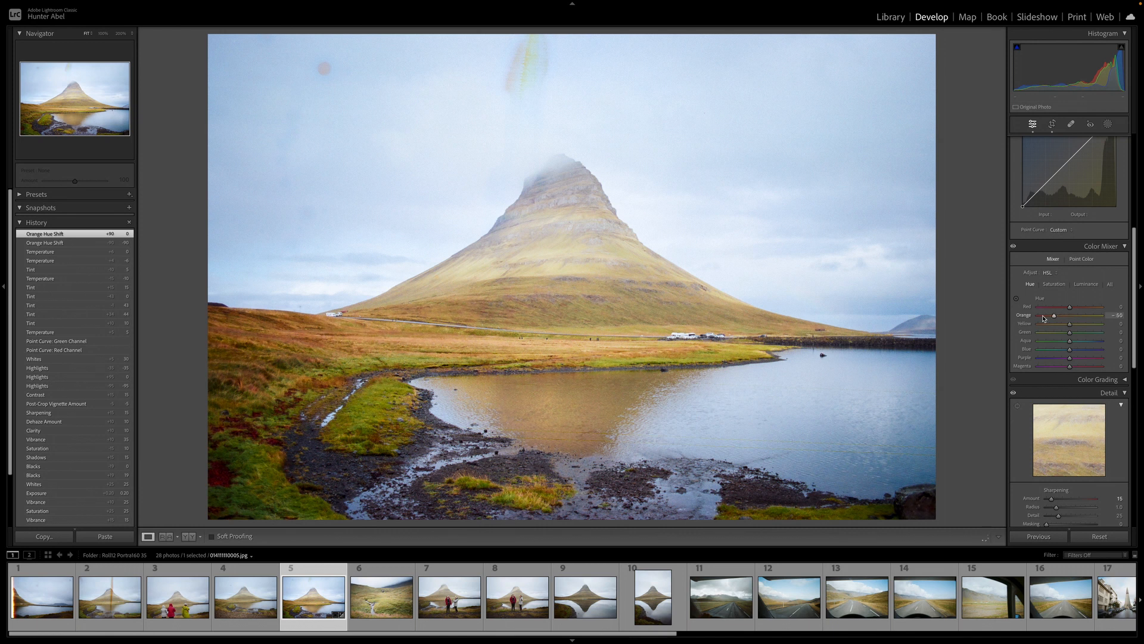
{"action": "key", "text": "Up"}
{"action": "left_click_drag", "start_coordinate": [1071, 327], "coordinate": [1048, 328]}
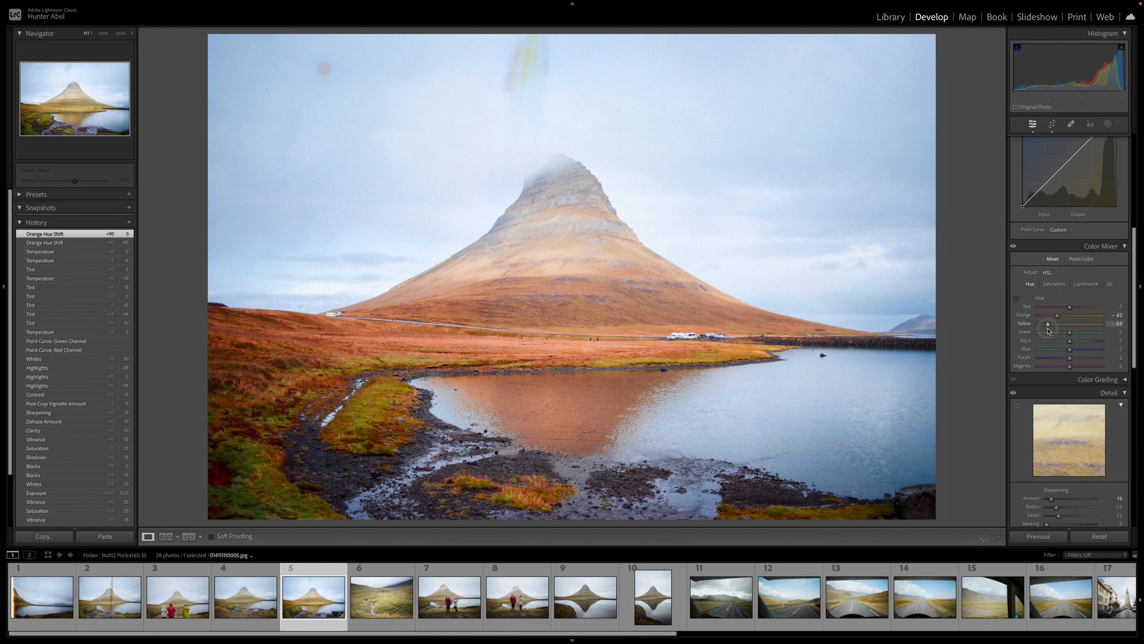
{"action": "double_click", "coordinate": [1048, 328]}
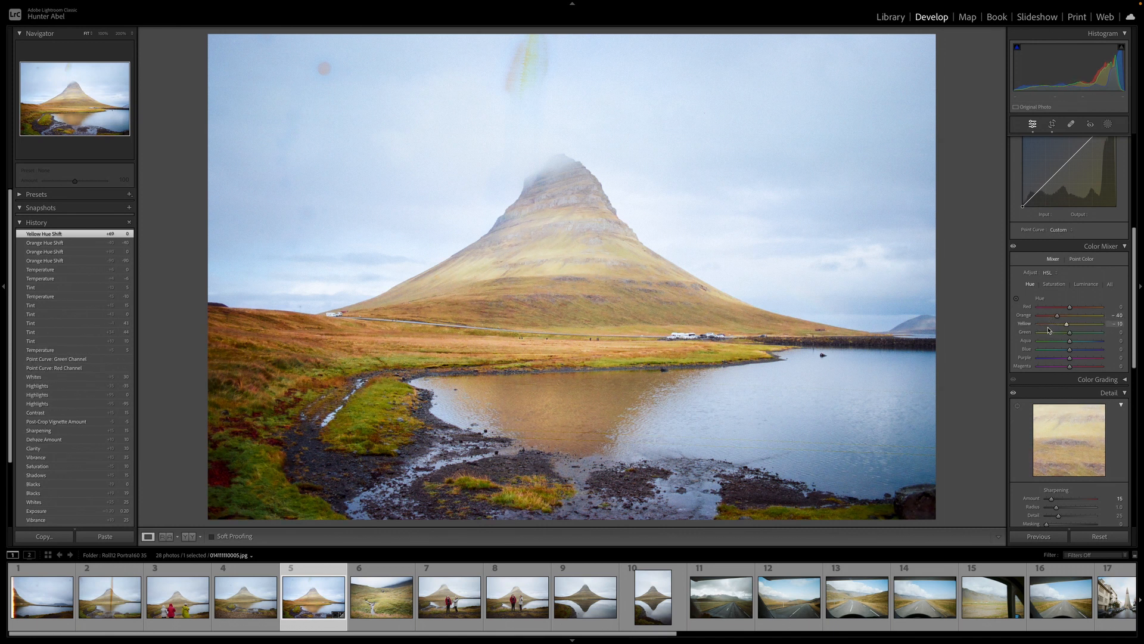
{"action": "double_click", "coordinate": [1057, 317]}
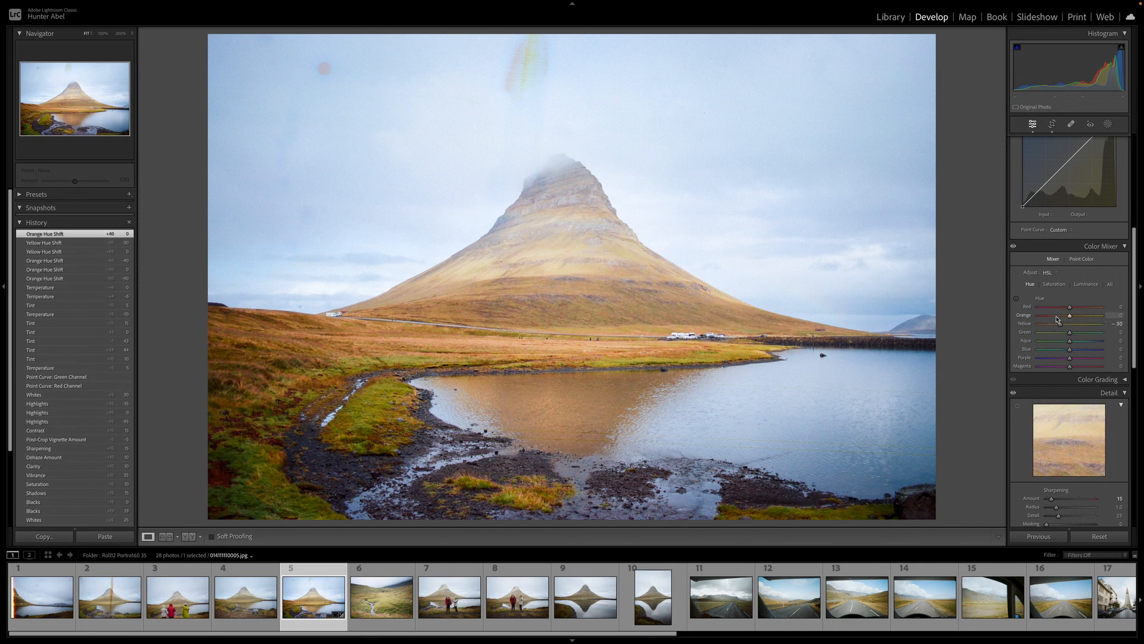
Shift the Green hue to +20 and the Blue hue to -10
{"action": "left_click_drag", "start_coordinate": [1067, 332], "coordinate": [1090, 334]}
{"action": "double_click", "coordinate": [1090, 333]}
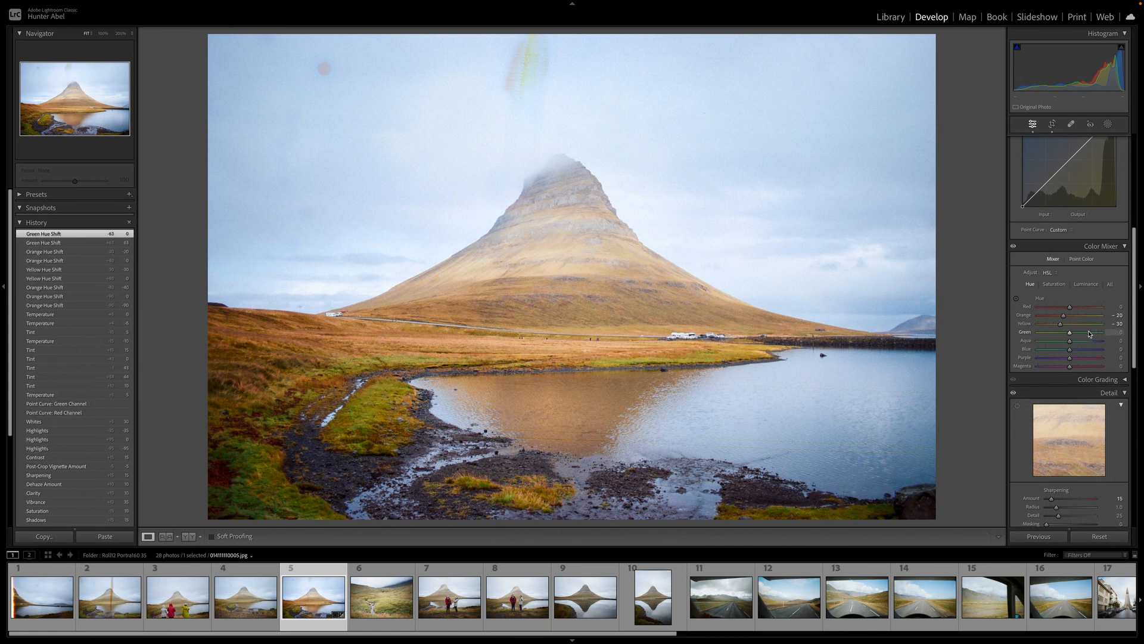
{"action": "left_click_drag", "start_coordinate": [1070, 350], "coordinate": [1045, 353]}
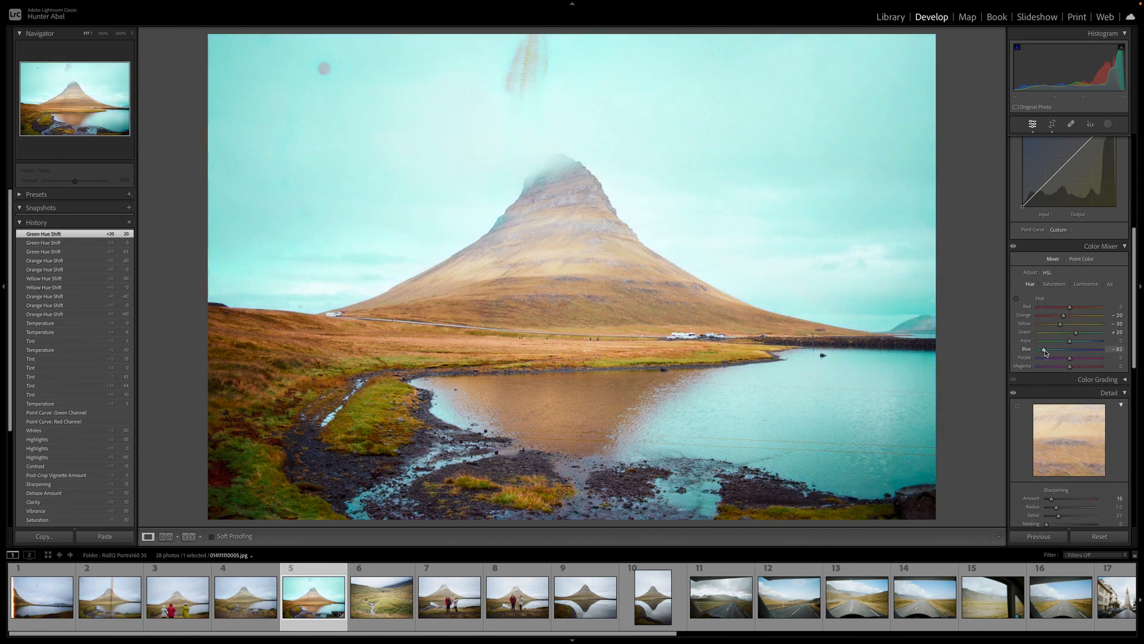
{"action": "double_click", "coordinate": [1045, 352]}
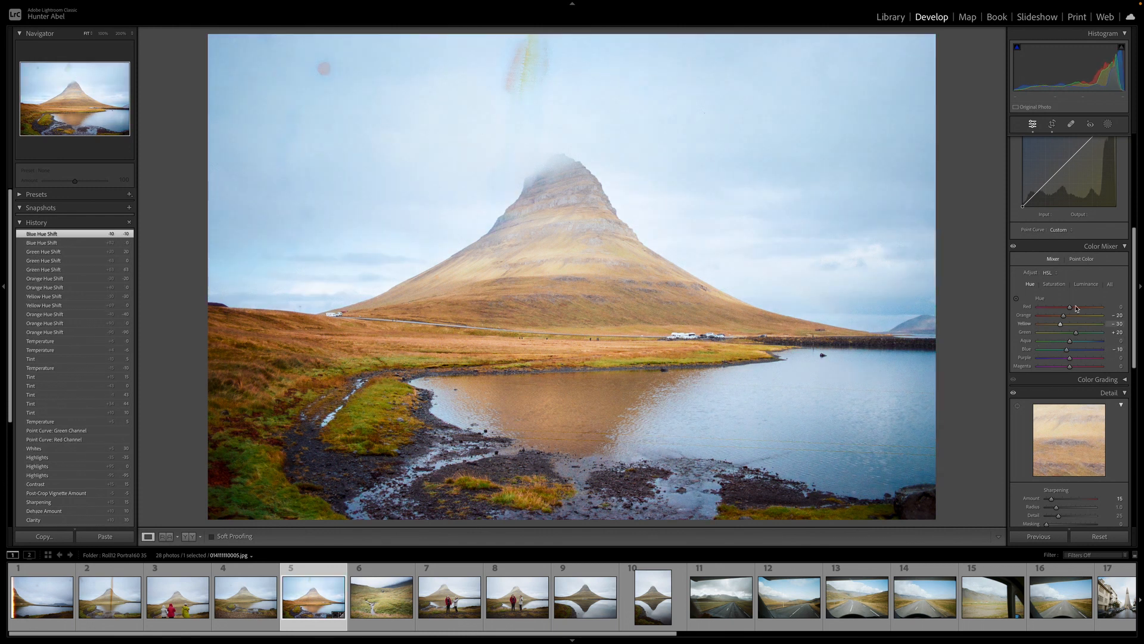
Raise Orange and Yellow luminance to +10 and Green luminance to +5
{"action": "left_click", "coordinate": [1086, 284]}
{"action": "left_click_drag", "start_coordinate": [1070, 315], "coordinate": [1084, 335]}
{"action": "double_click", "coordinate": [1083, 335]}
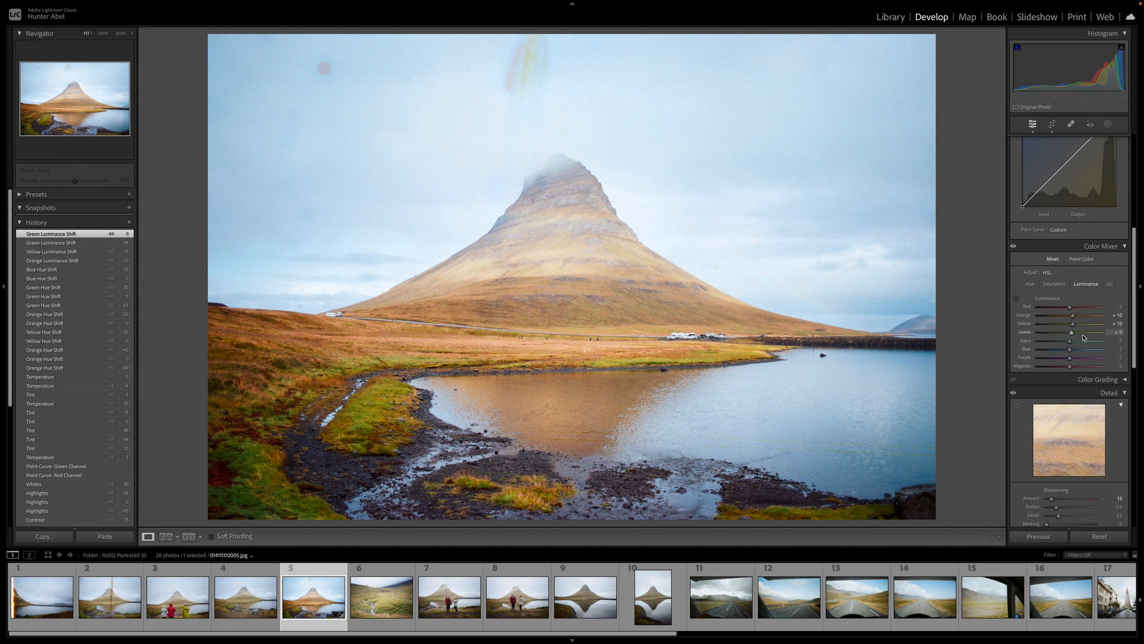
{"action": "scroll", "coordinate": [1077, 333], "scroll_direction": "down", "scroll_amount": 4}
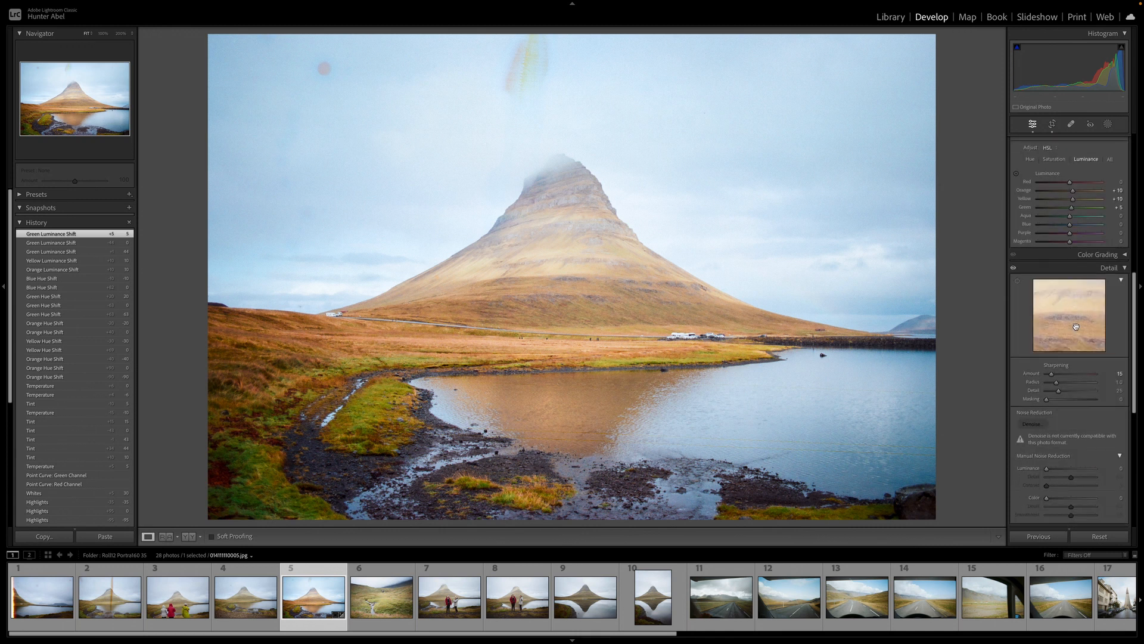
Compare the graded Kirkjufell photo against its before version
{"action": "scroll", "coordinate": [1076, 326], "scroll_direction": "up", "scroll_amount": 10}
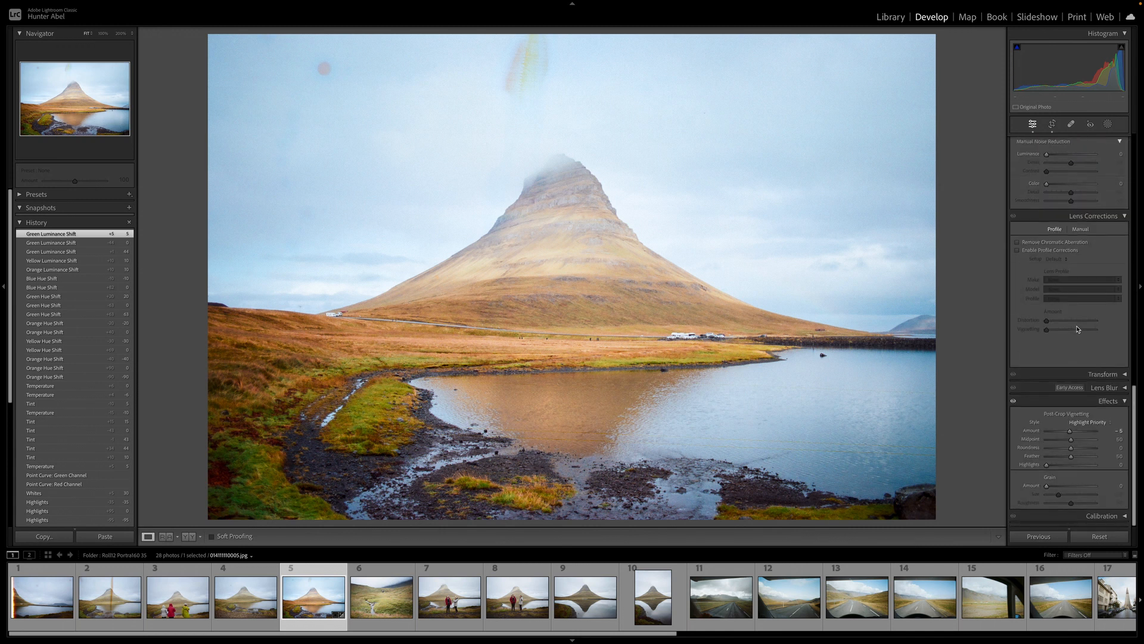
{"action": "scroll", "coordinate": [1076, 332], "scroll_direction": "down", "scroll_amount": 1}
{"action": "key", "text": "y"}
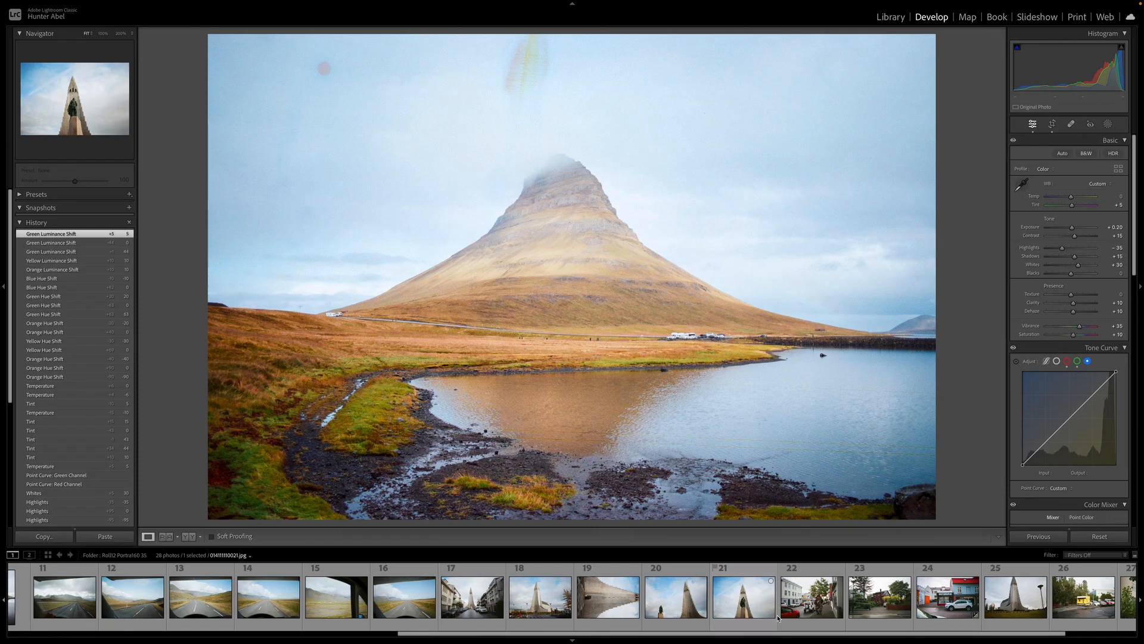
Paste the Kirkjufell develop settings onto the Hallgrímskirkja statue photo, frame 21 of the filmstrip
{"action": "scroll", "coordinate": [719, 613], "scroll_direction": "up", "scroll_amount": 3}
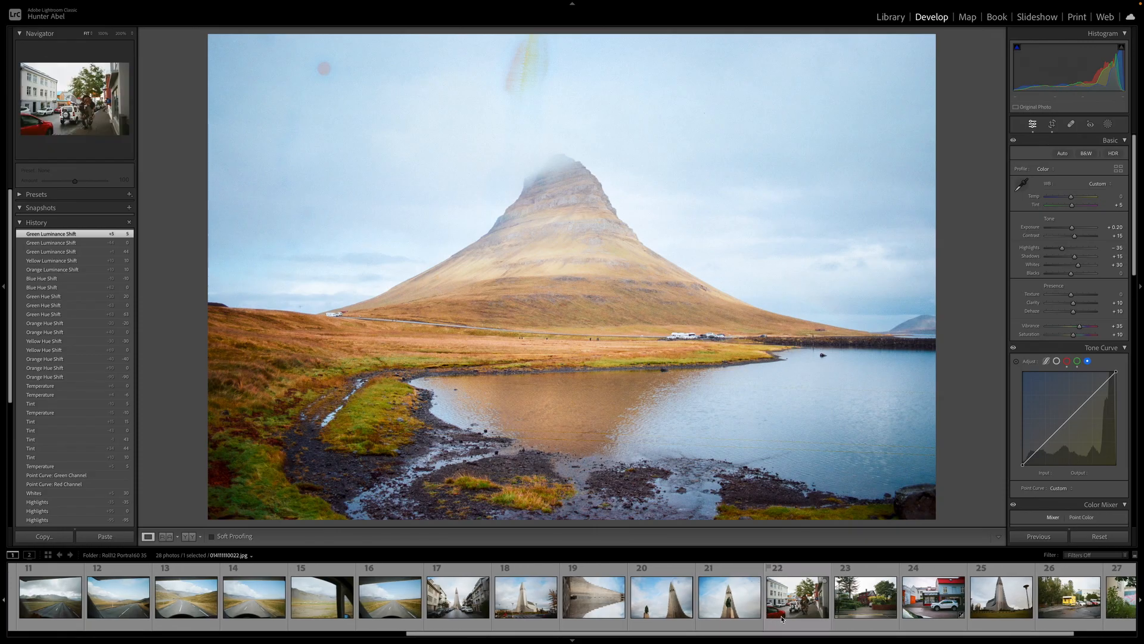
{"action": "left_click", "coordinate": [609, 606]}
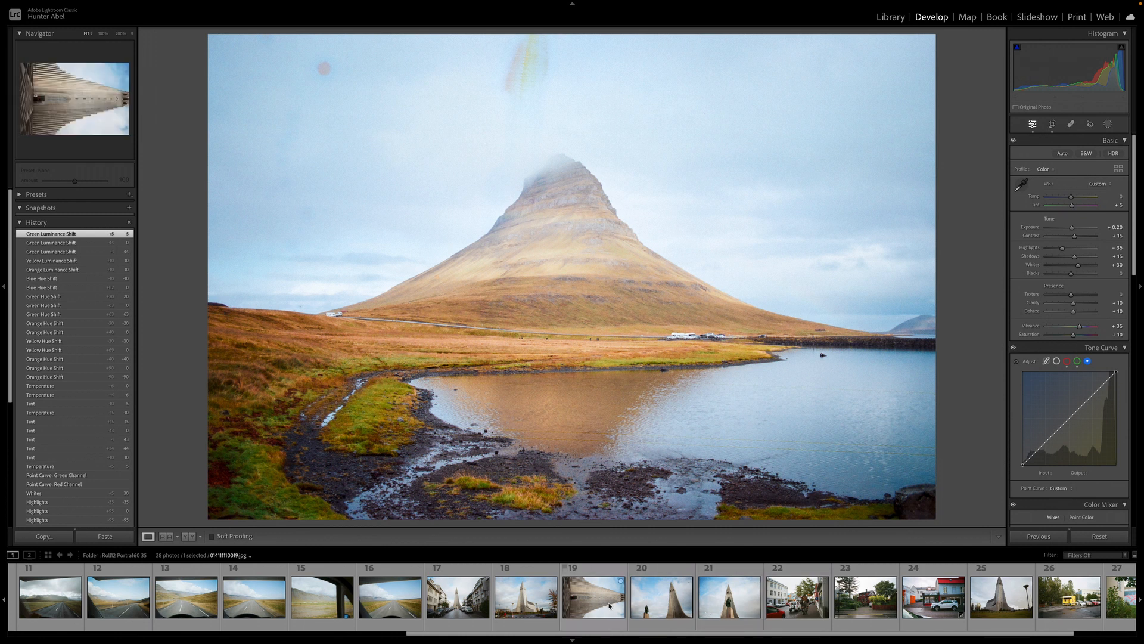
{"action": "left_click", "coordinate": [729, 598]}
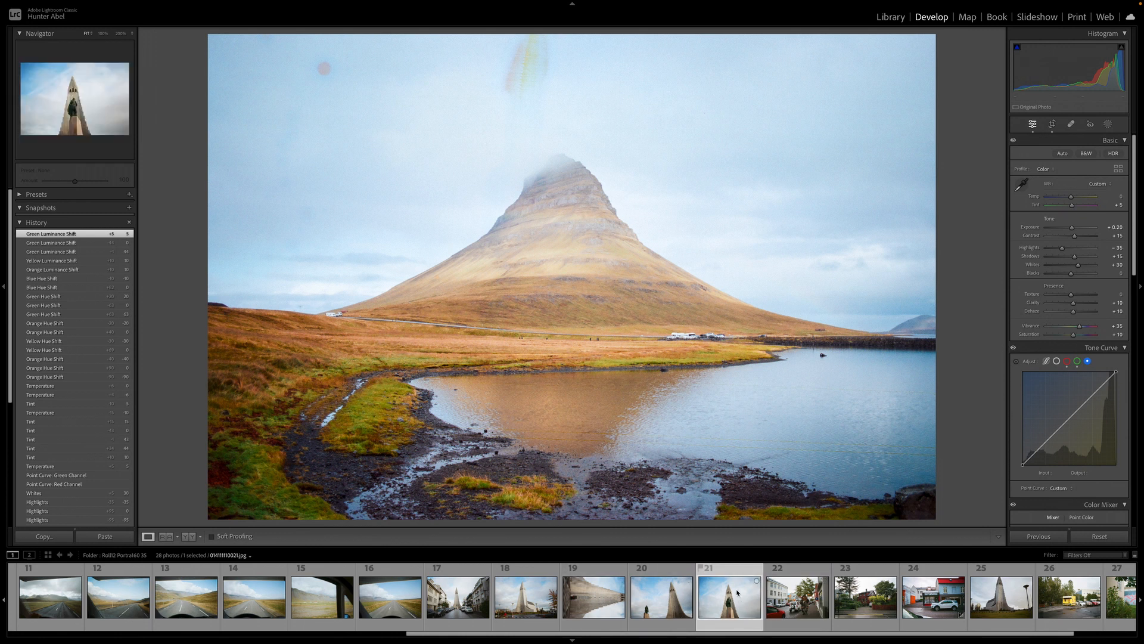
{"action": "key", "text": "ctrl+shift+v"}
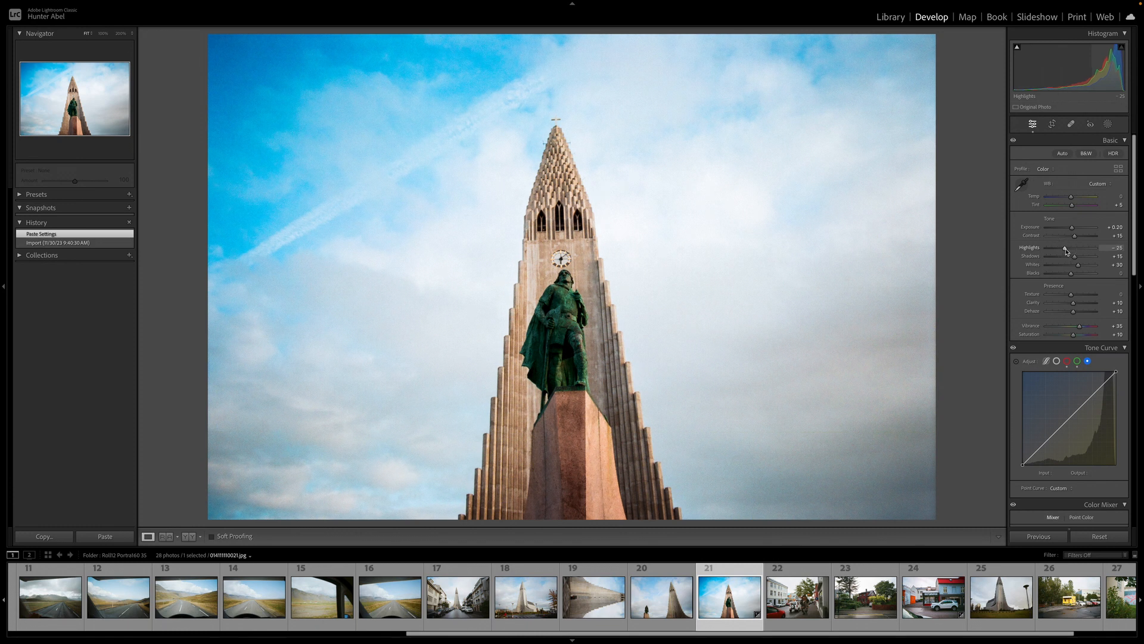
Reset Highlights to 0 and raise Shadows to +25 on the Hallgrímskirkja photo
{"action": "double_click", "coordinate": [1065, 249]}
{"action": "left_click", "coordinate": [1075, 259]}
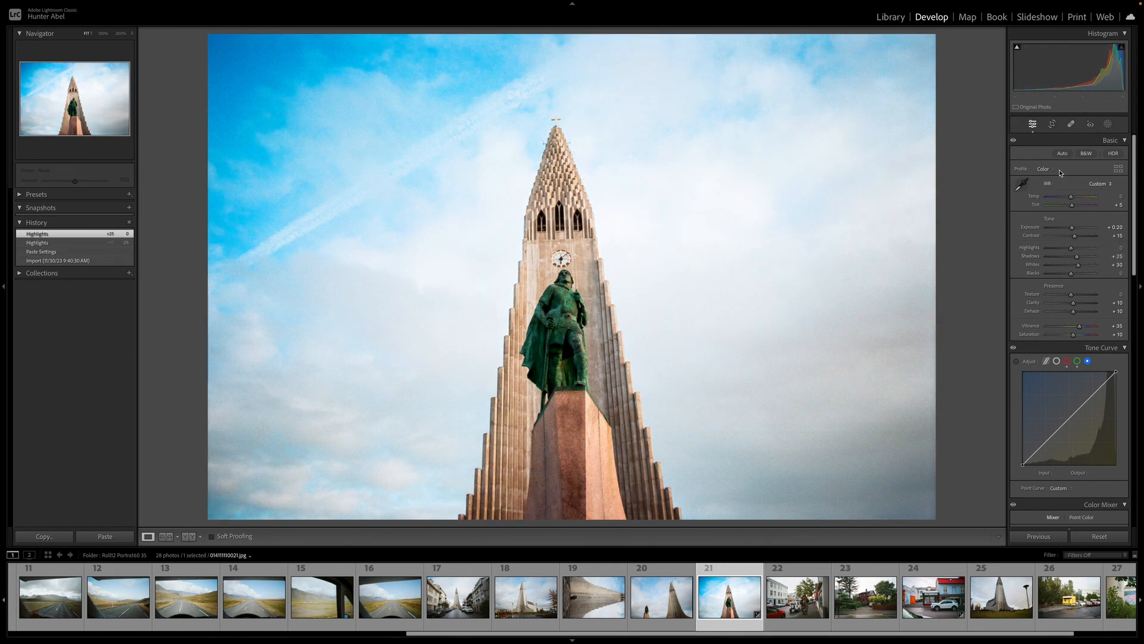
Crop the photo with Auto straighten at a 2.51° angle, repositioning the crop frame before applying it
{"action": "left_click", "coordinate": [1053, 124]}
{"action": "left_click", "coordinate": [1110, 171]}
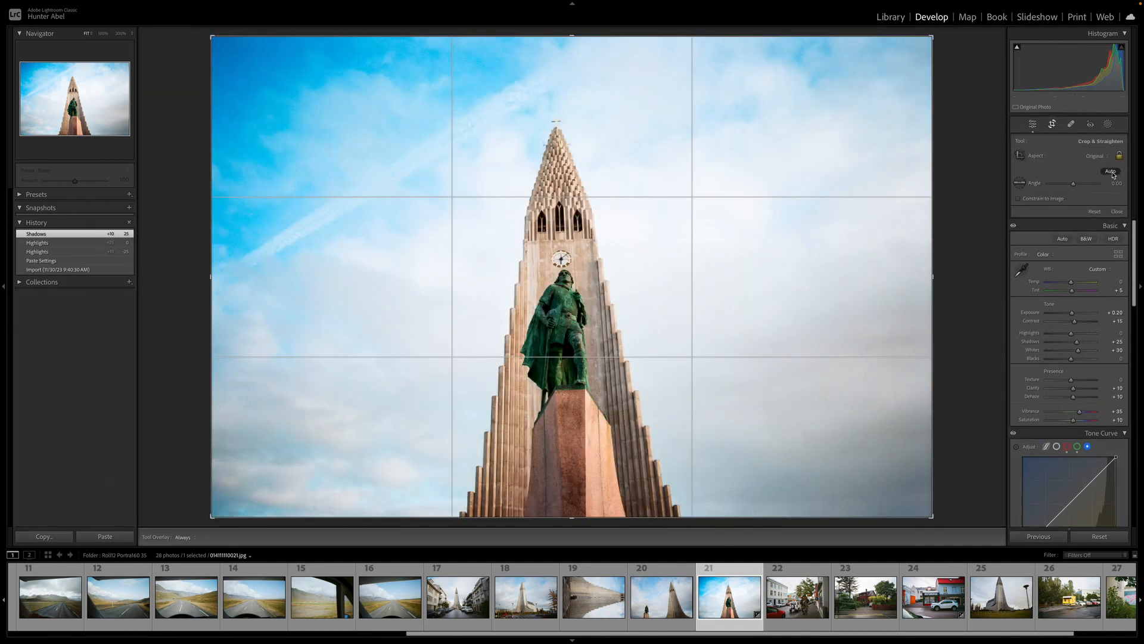
{"action": "left_click", "coordinate": [962, 248]}
{"action": "mouse_move", "coordinate": [749, 272]}
{"action": "left_mouse_down"}
{"action": "mouse_move", "coordinate": [776, 253]}
{"action": "mouse_move", "coordinate": [761, 255]}
{"action": "left_mouse_up"}
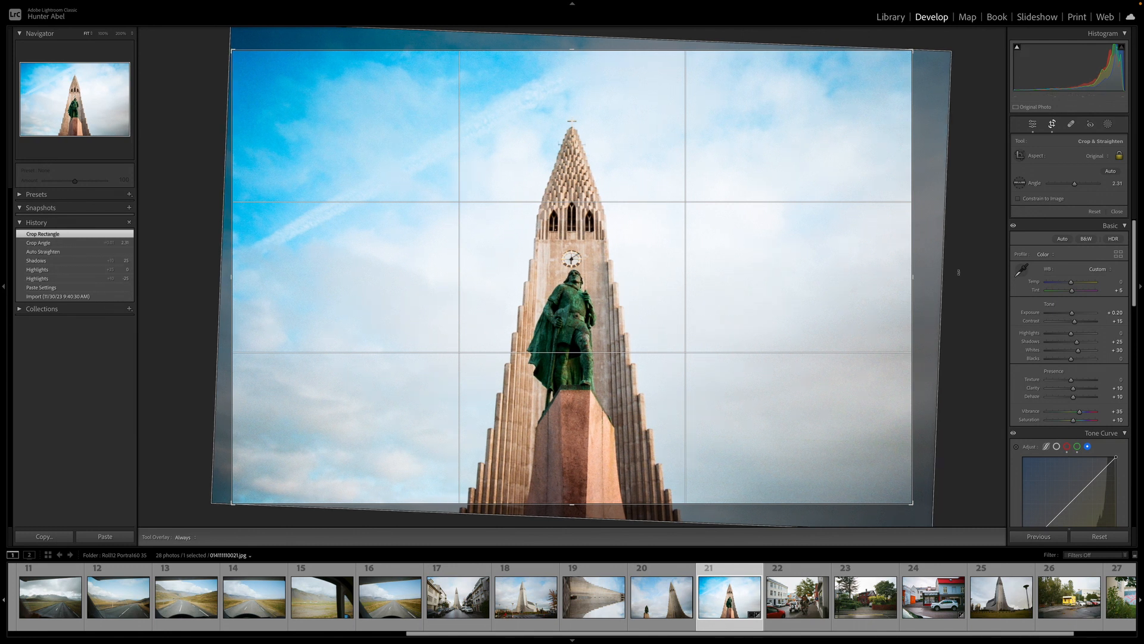
{"action": "key", "text": "Return"}
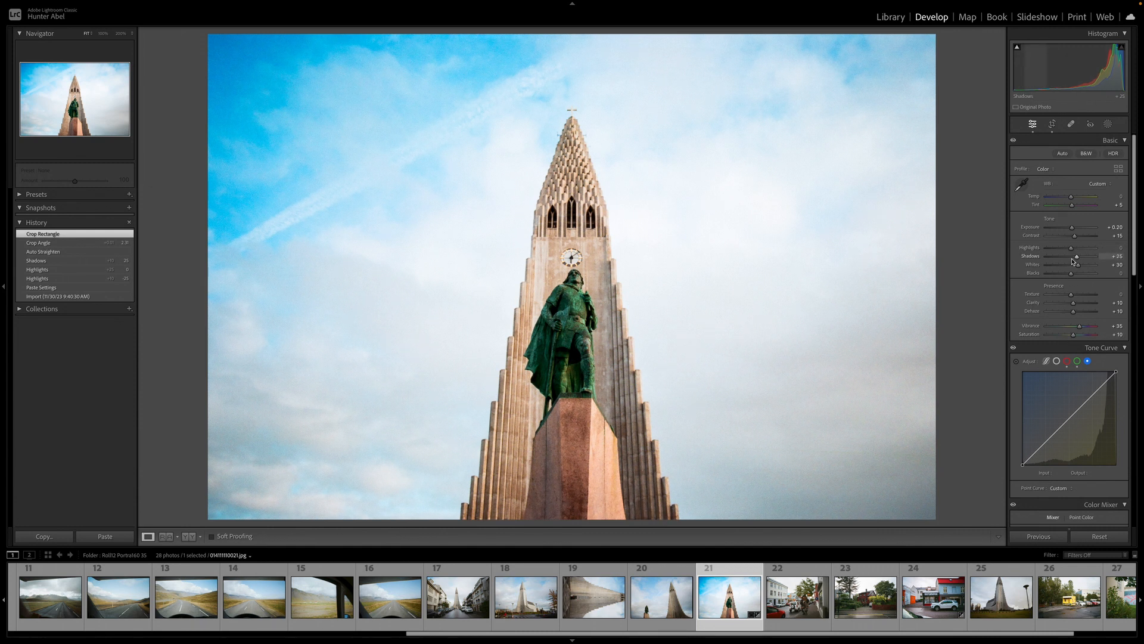
Inspect the statue closely at 200% zoom with the clipping warnings toggled
{"action": "scroll", "coordinate": [1088, 301], "scroll_direction": "down", "scroll_amount": 2}
{"action": "scroll", "coordinate": [1087, 301], "scroll_direction": "down", "scroll_amount": 5}
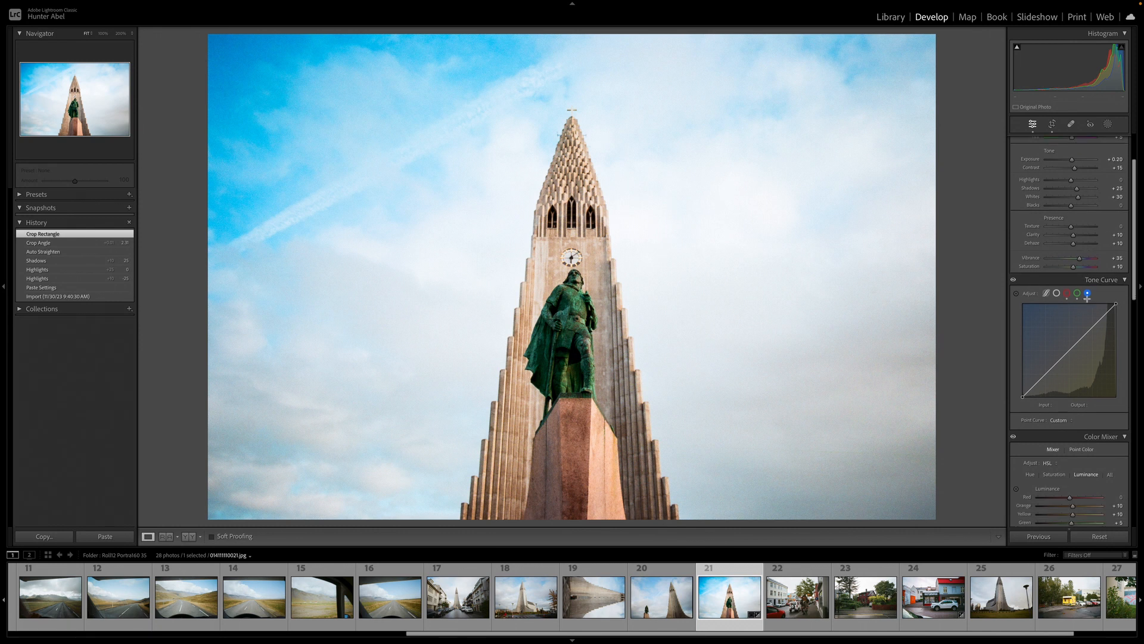
{"action": "scroll", "coordinate": [1087, 299], "scroll_direction": "up", "scroll_amount": 7}
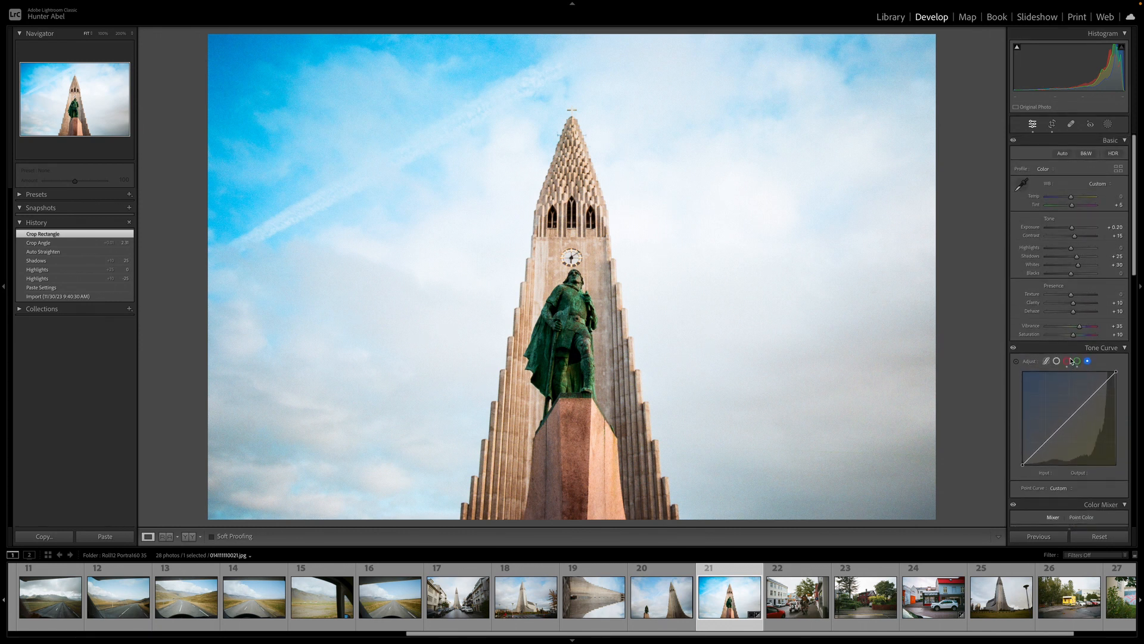
{"action": "key", "text": "j"}
{"action": "left_click", "coordinate": [751, 340]}
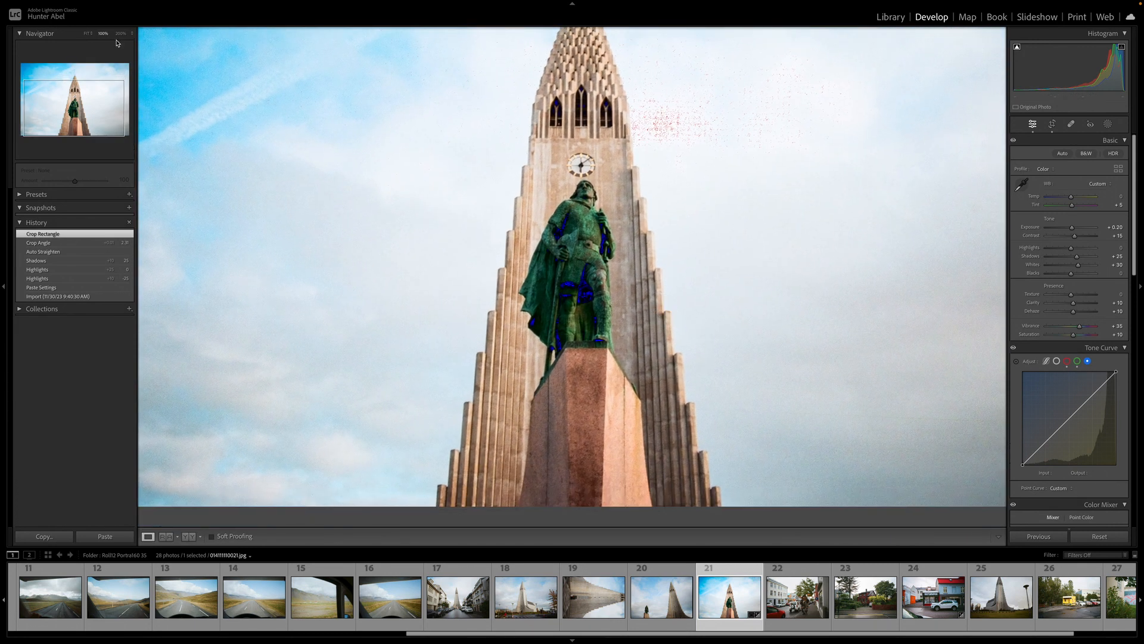
{"action": "left_click", "coordinate": [121, 34]}
{"action": "key", "text": "j"}
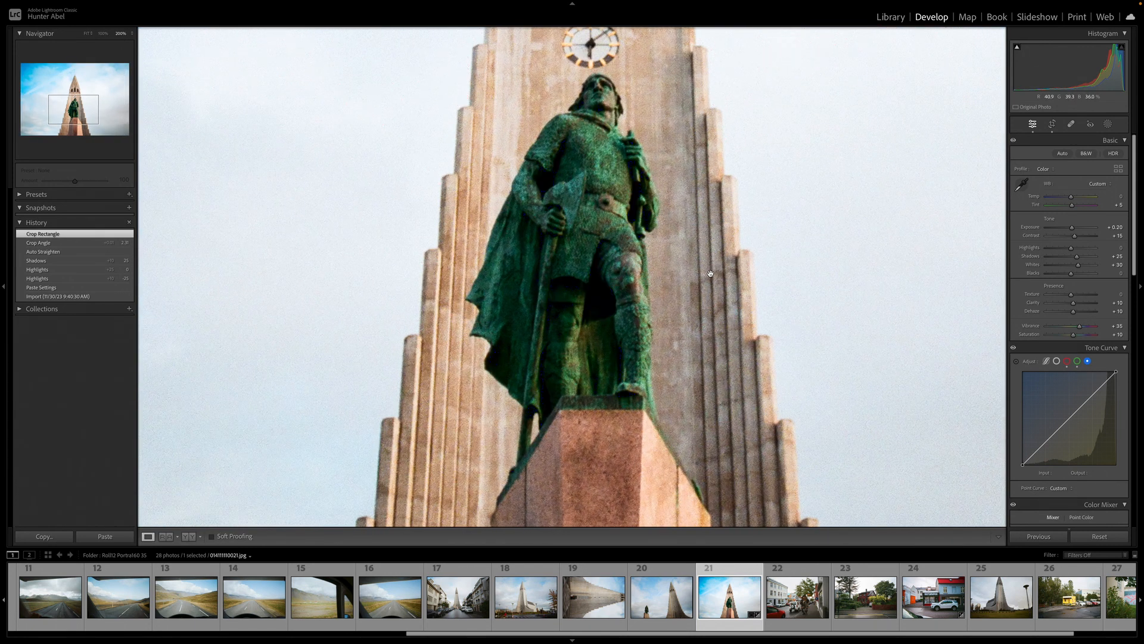
{"action": "key", "text": "j"}
{"action": "key", "text": "j"}
Adjust the black points of the red and green point-curve channels
{"action": "left_click", "coordinate": [1067, 362]}
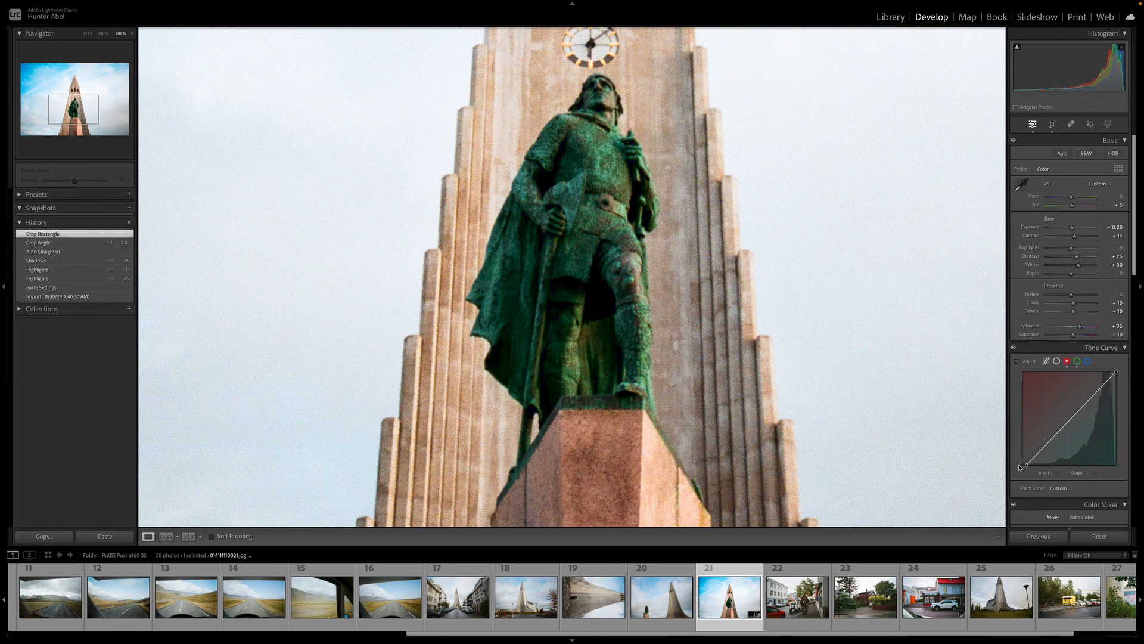
{"action": "left_click_drag", "start_coordinate": [1026, 471], "coordinate": [1003, 475]}
{"action": "left_click", "coordinate": [1078, 361]}
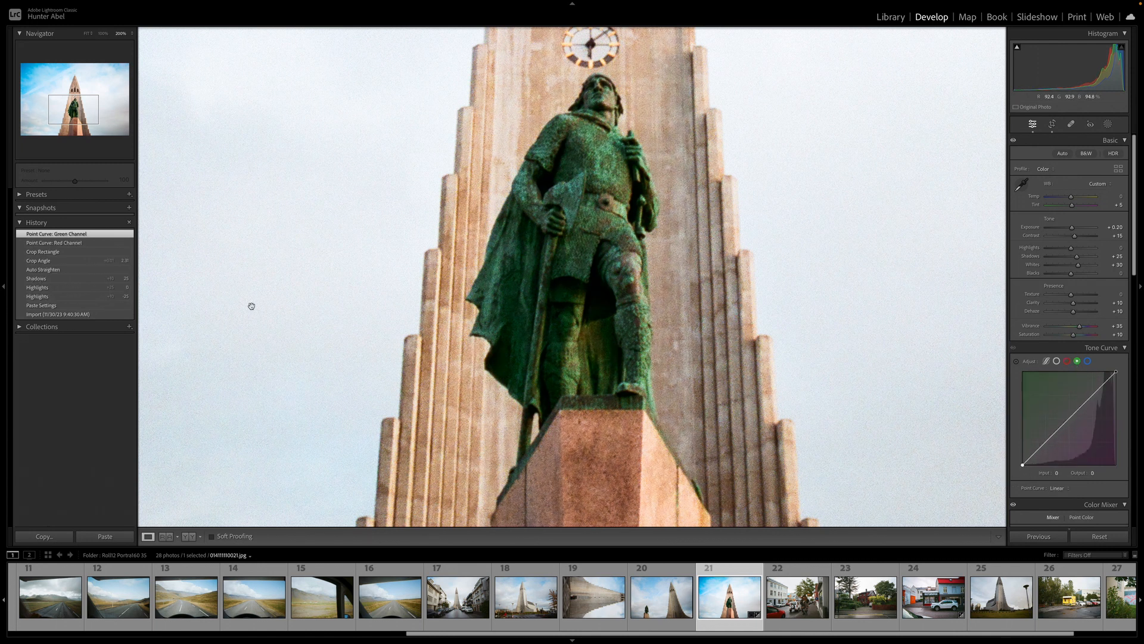
Compare the current edit with earlier history states and the before view
{"action": "left_click", "coordinate": [93, 252]}
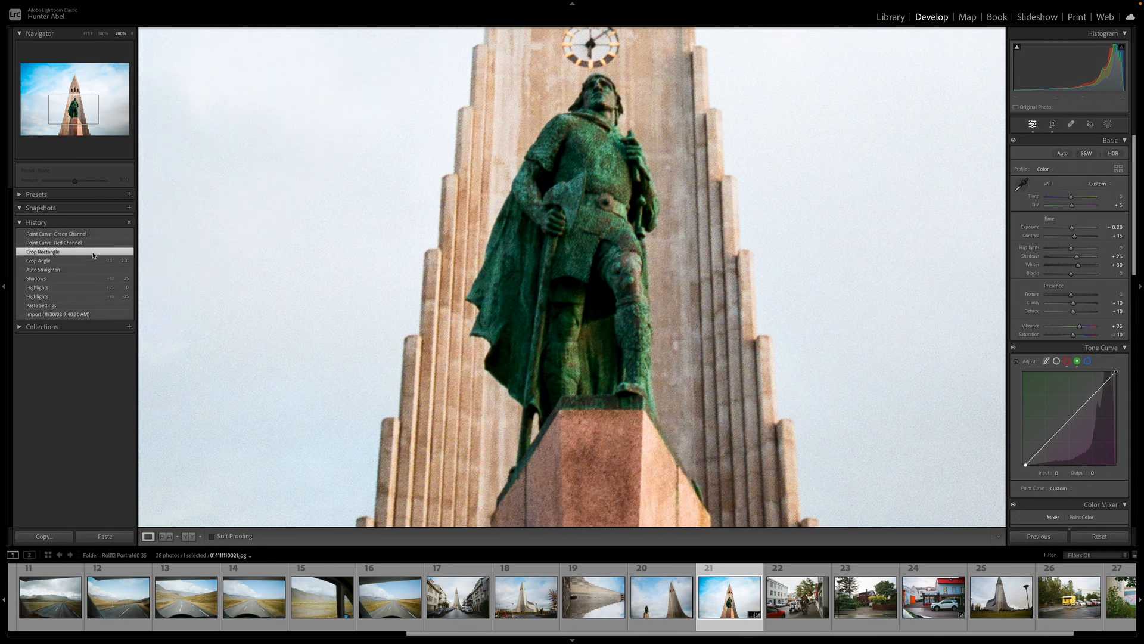
{"action": "left_click", "coordinate": [88, 234]}
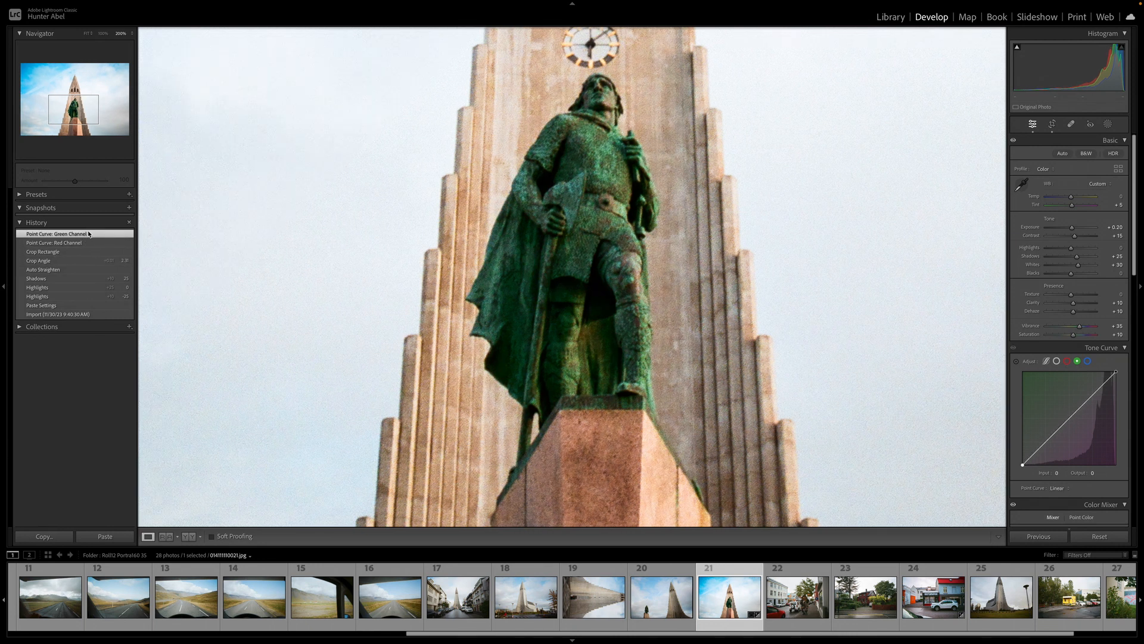
{"action": "left_click", "coordinate": [577, 269]}
{"action": "key", "text": "y"}
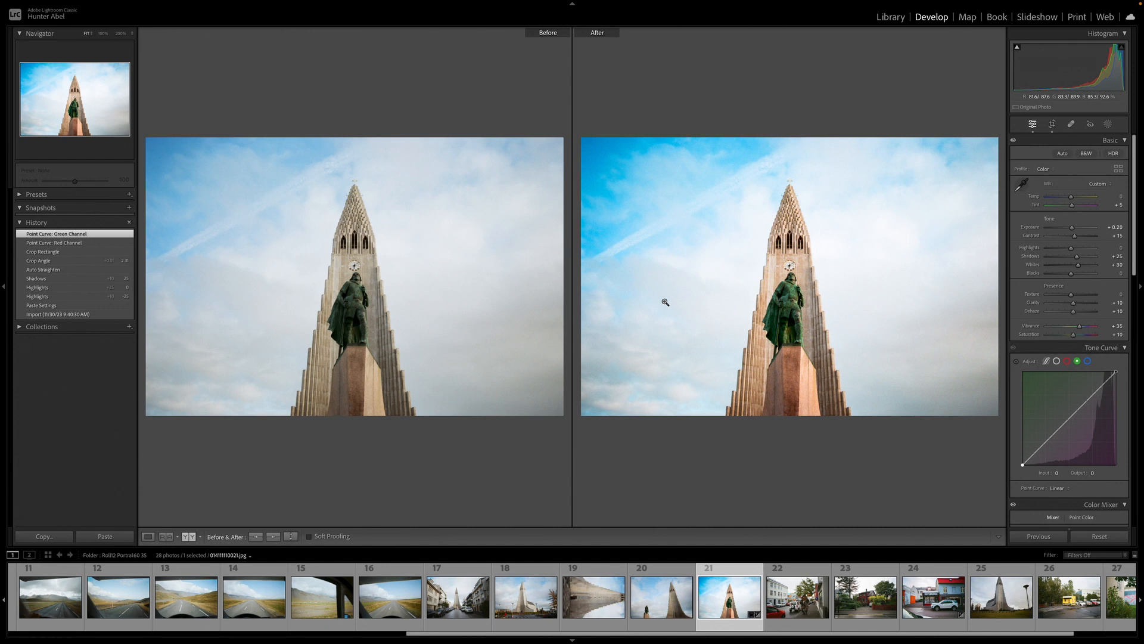
{"action": "key", "text": "y"}
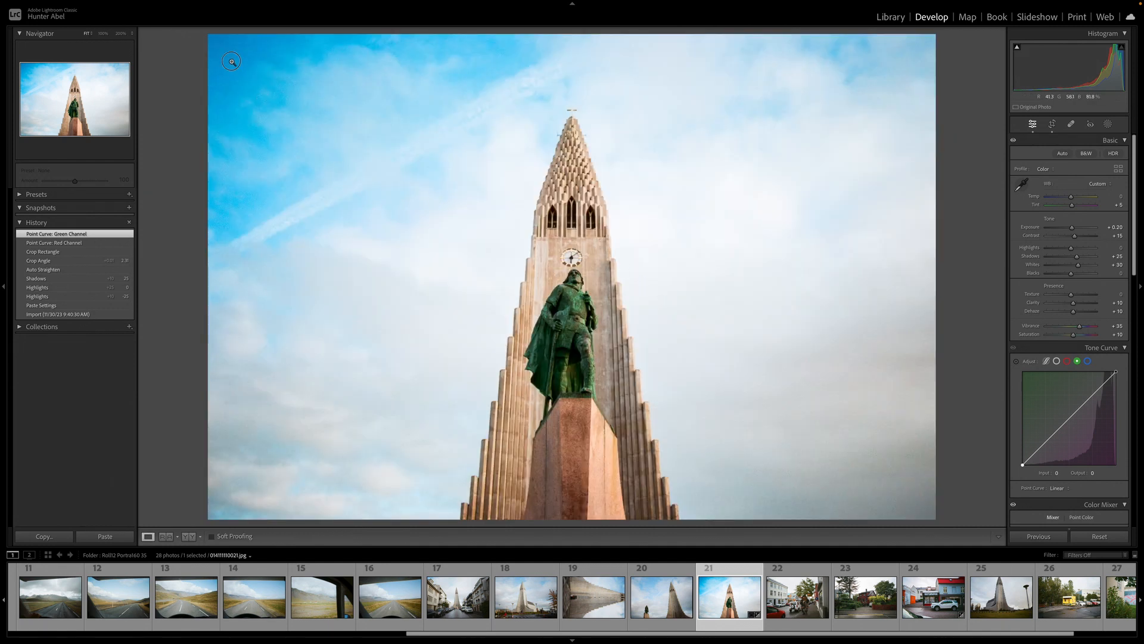
Try raising the Blue luminance to +37 to brighten the sky, then reset it
{"action": "left_click", "coordinate": [259, 98]}
{"action": "left_click_drag", "start_coordinate": [255, 75], "coordinate": [408, 217]}
{"action": "scroll", "coordinate": [1092, 337], "scroll_direction": "down", "scroll_amount": 6}
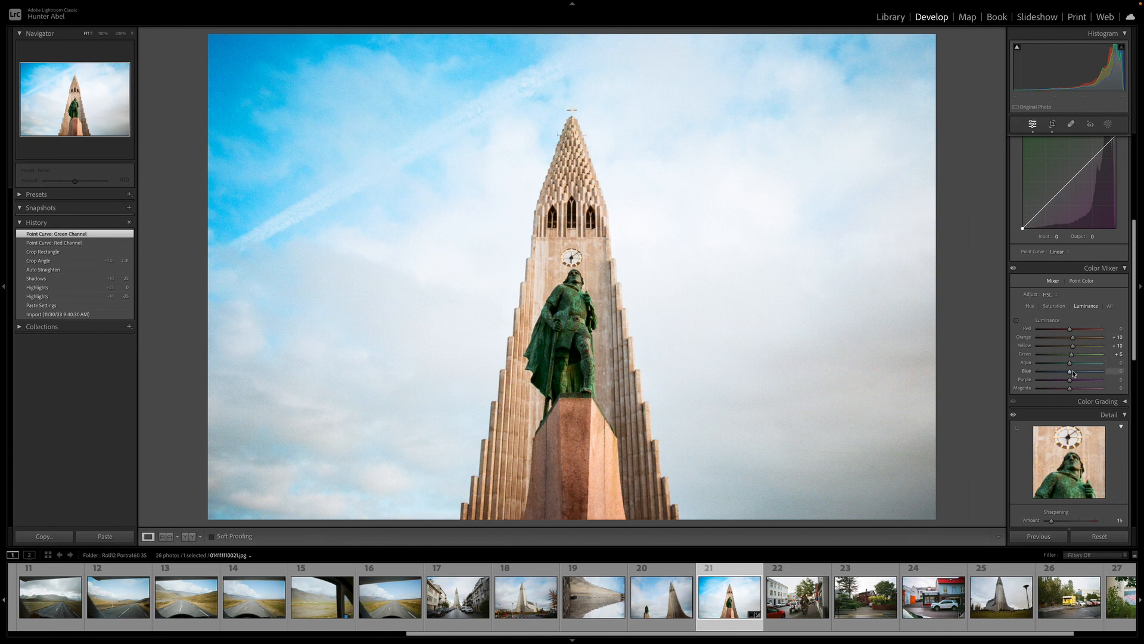
{"action": "left_click_drag", "start_coordinate": [1072, 372], "coordinate": [1091, 374]}
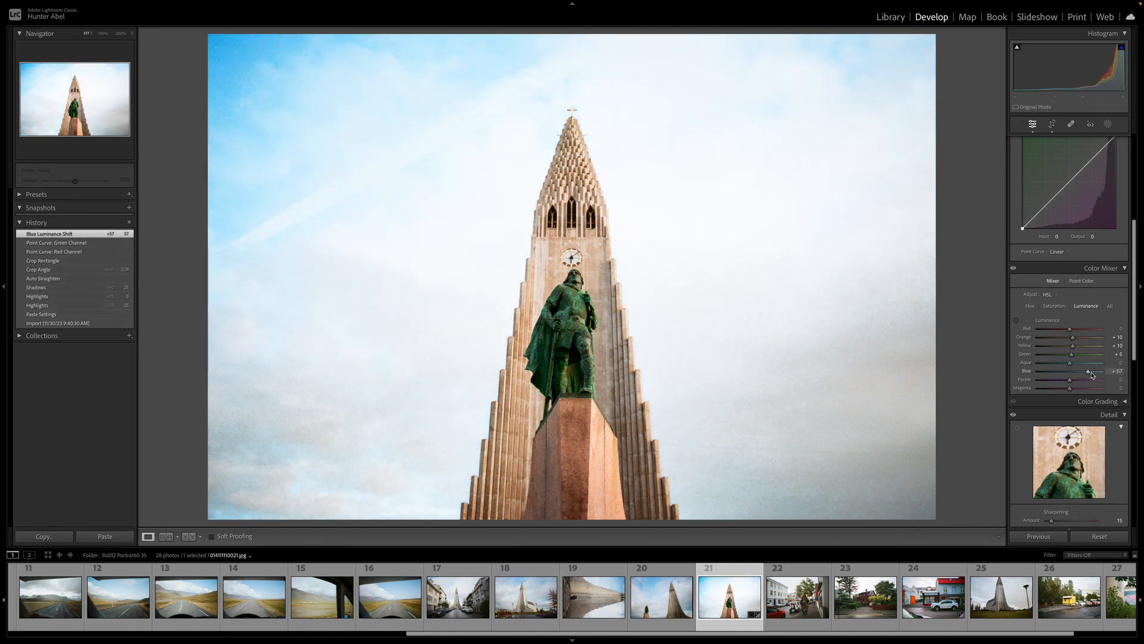
{"action": "double_click", "coordinate": [1091, 374]}
{"action": "key", "text": "Up"}
{"action": "key", "text": "Up"}
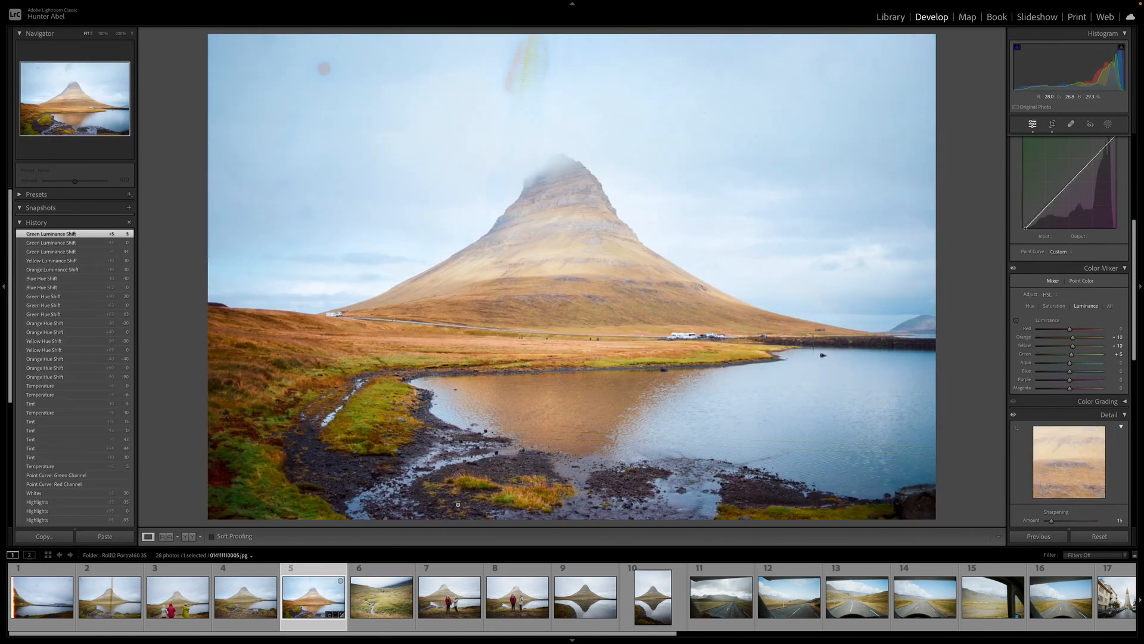
Add the Kirkjufell photo to the Quick Collection
{"action": "key", "text": "b"}
{"action": "key", "text": "b"}
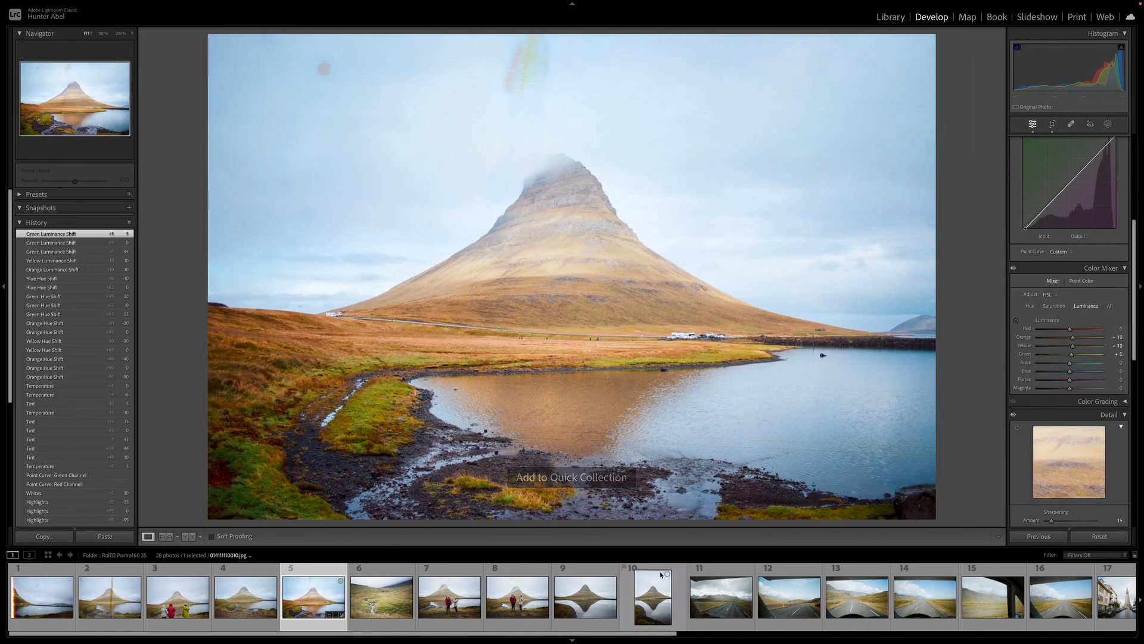
Browse the Kirkjufell photo's edit history
{"action": "scroll", "coordinate": [656, 596], "scroll_direction": "down", "scroll_amount": 5}
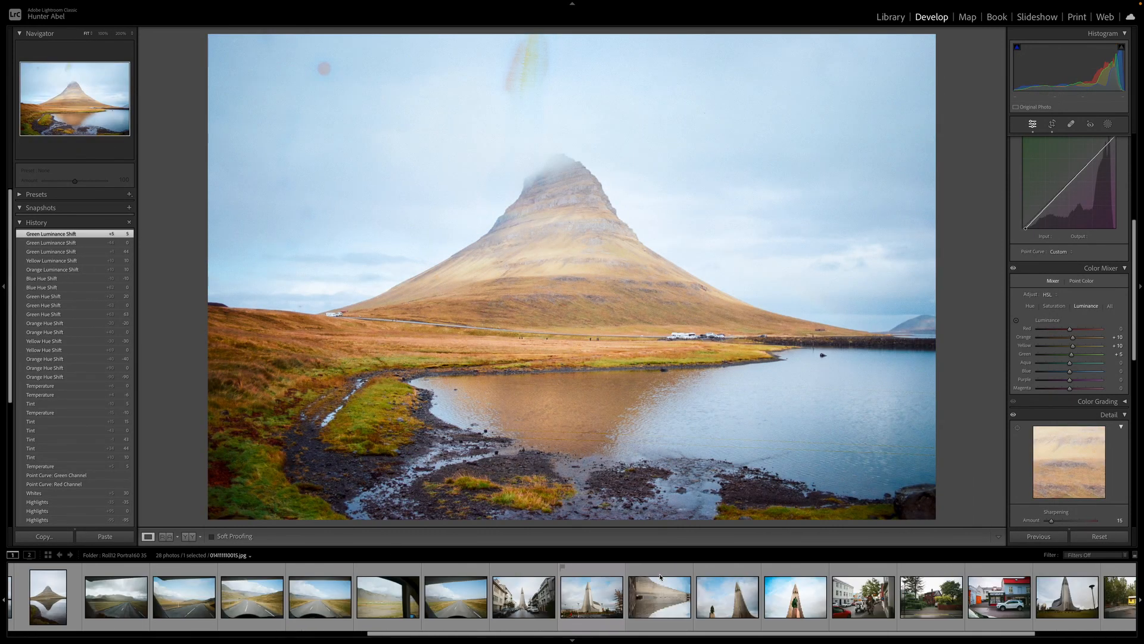
{"action": "scroll", "coordinate": [72, 327], "scroll_direction": "down", "scroll_amount": 5}
{"action": "left_click", "coordinate": [63, 278]}
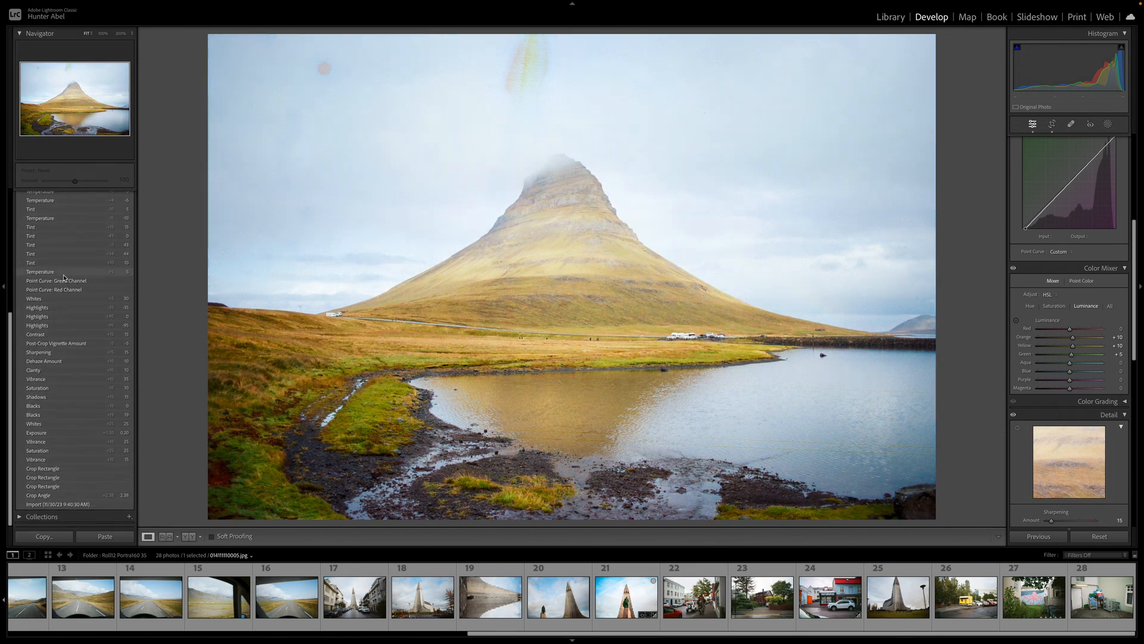
{"action": "scroll", "coordinate": [62, 271], "scroll_direction": "up", "scroll_amount": 5}
Open the Quick Collection in the Library grid view
{"action": "key", "text": "e"}
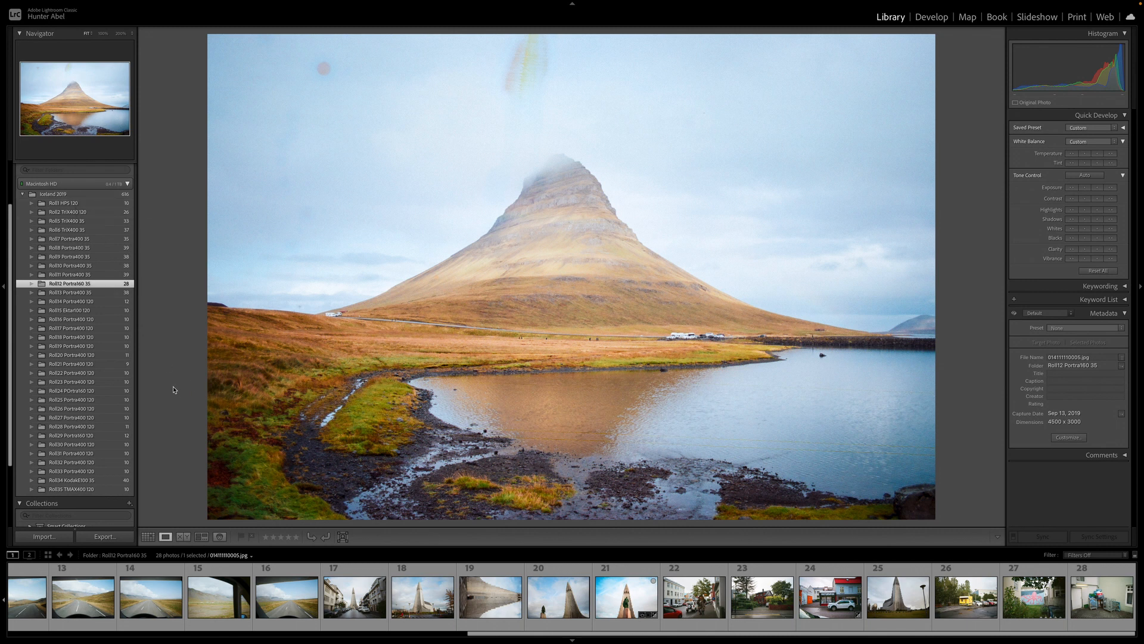
{"action": "scroll", "coordinate": [84, 288], "scroll_direction": "up", "scroll_amount": 3}
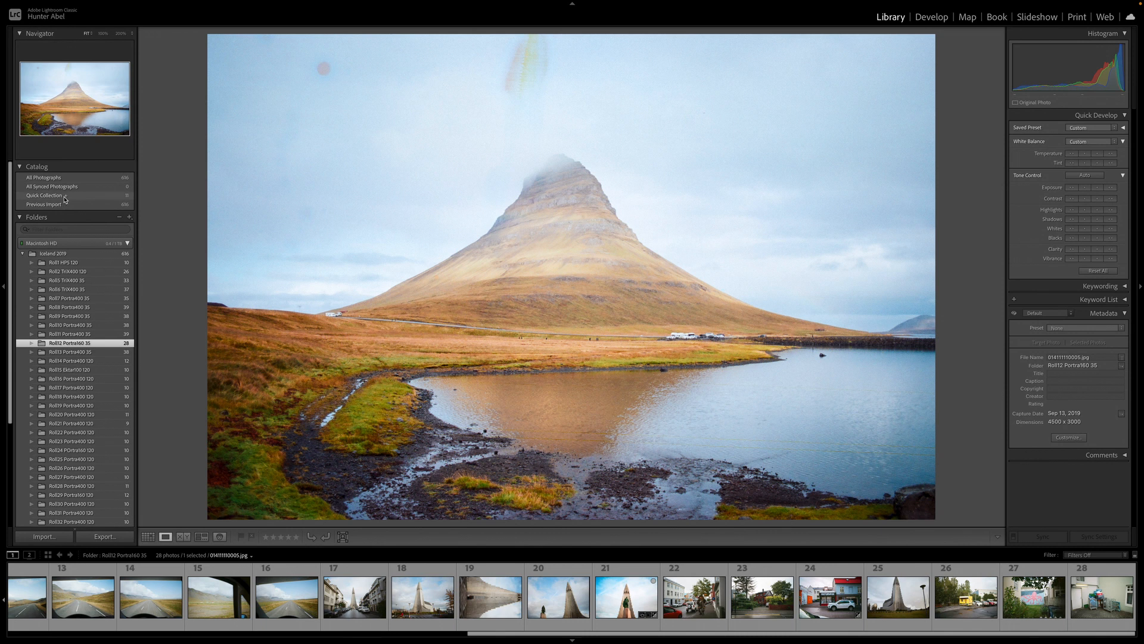
{"action": "left_click", "coordinate": [65, 199]}
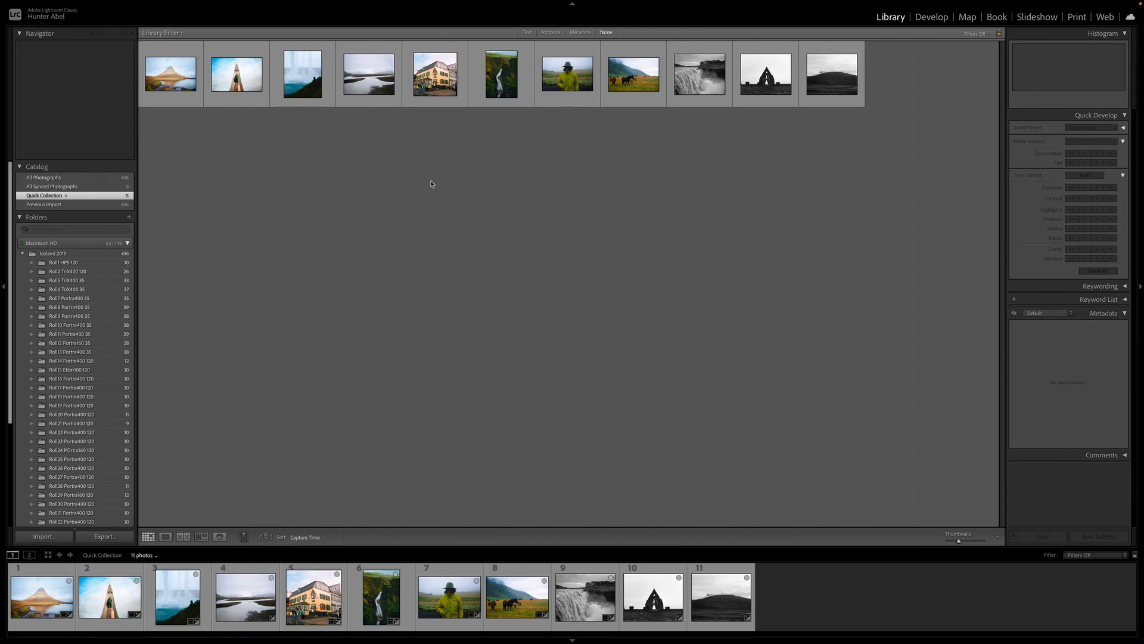
Browse through the photos gathered in the Quick Collection
{"action": "left_click", "coordinate": [178, 82]}
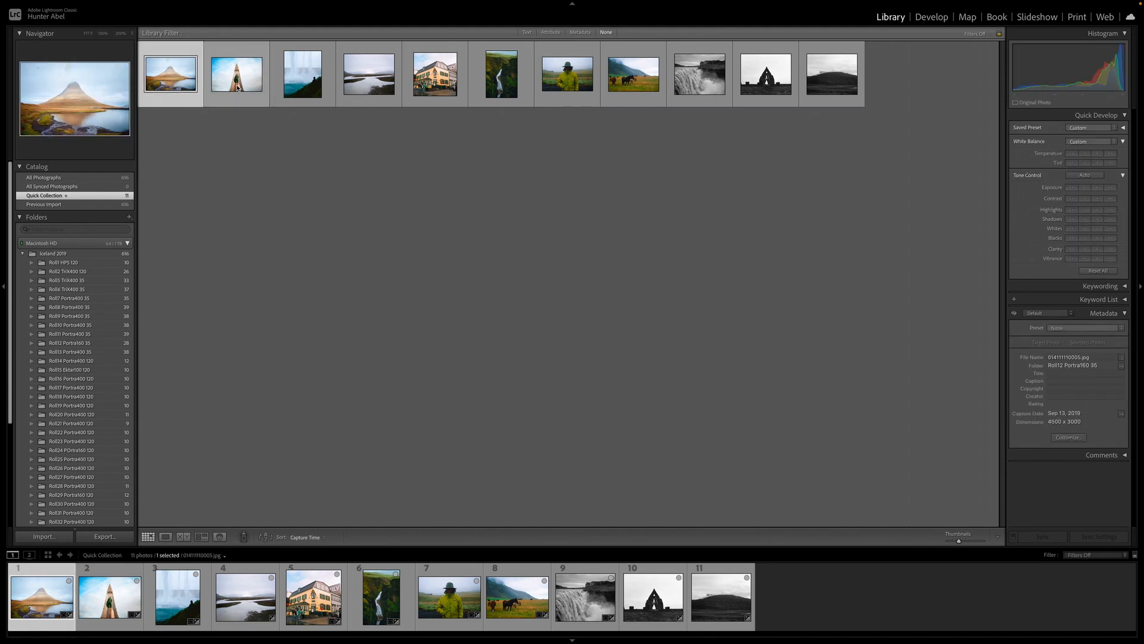
{"action": "left_click", "coordinate": [302, 83]}
{"action": "left_click", "coordinate": [187, 89]}
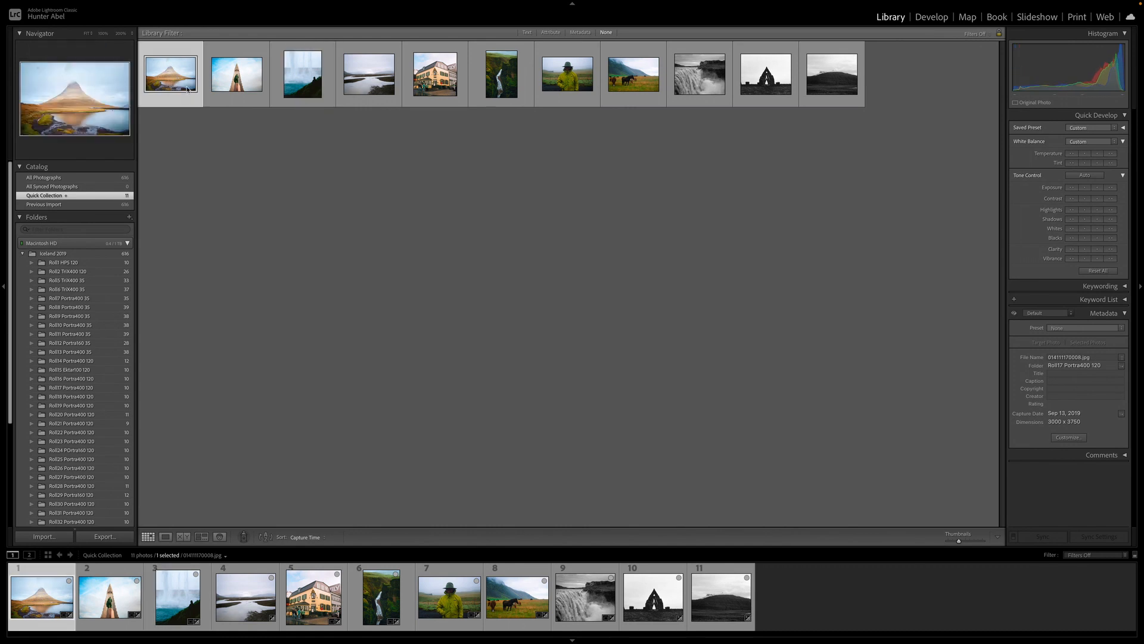
{"action": "left_click", "coordinate": [225, 79]}
{"action": "left_click", "coordinate": [188, 88]}
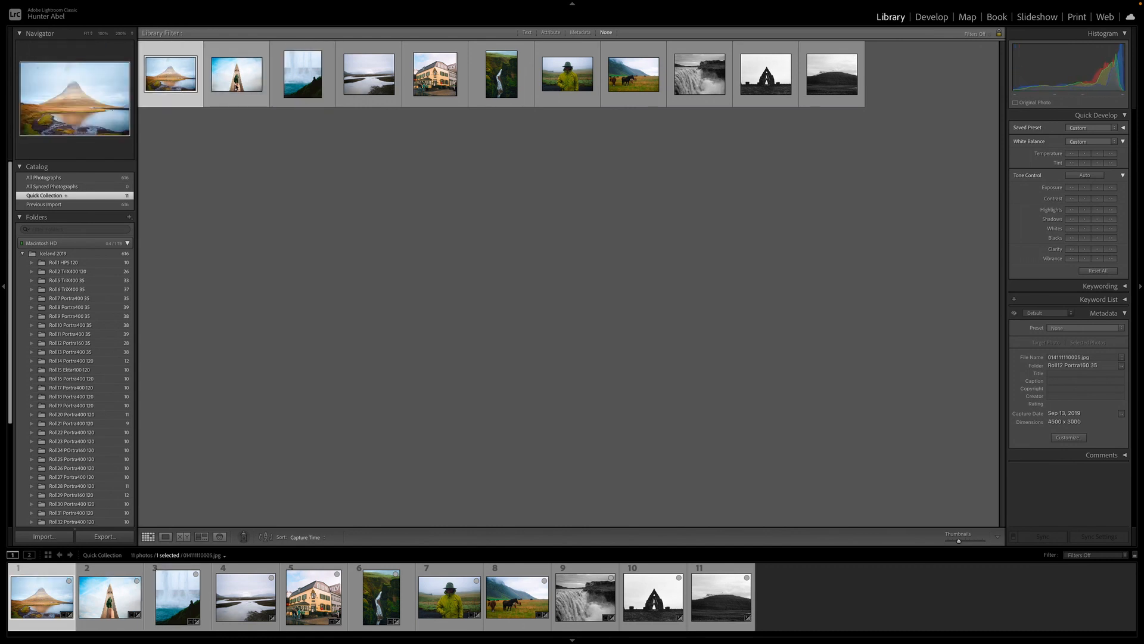
{"action": "left_click", "coordinate": [237, 86]}
{"action": "left_click", "coordinate": [303, 91]}
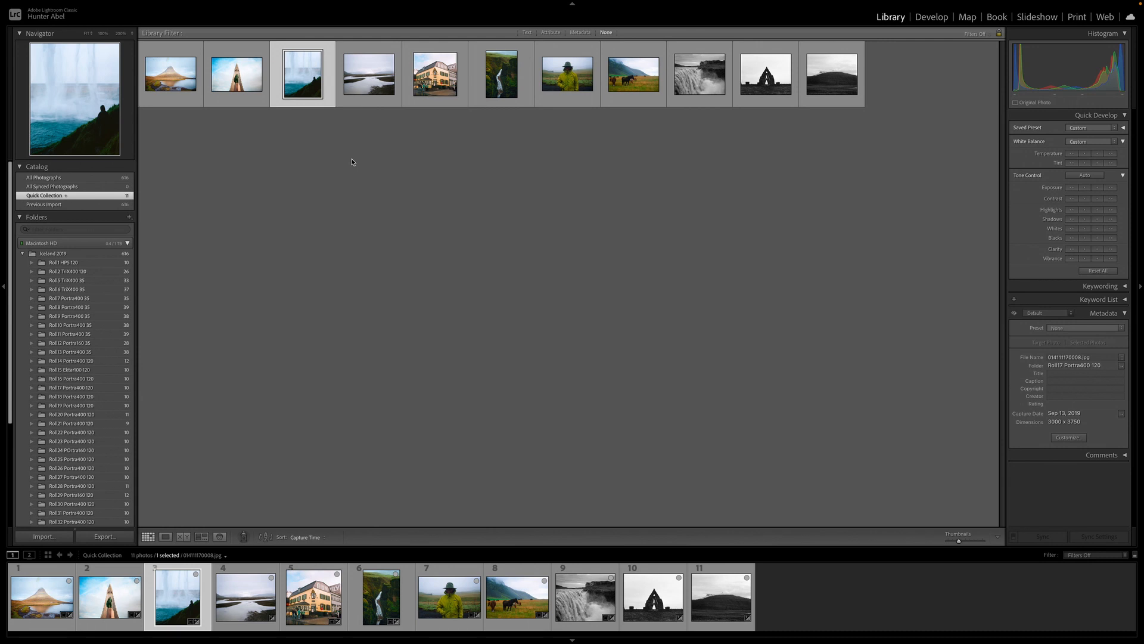
{"action": "left_click", "coordinate": [364, 79]}
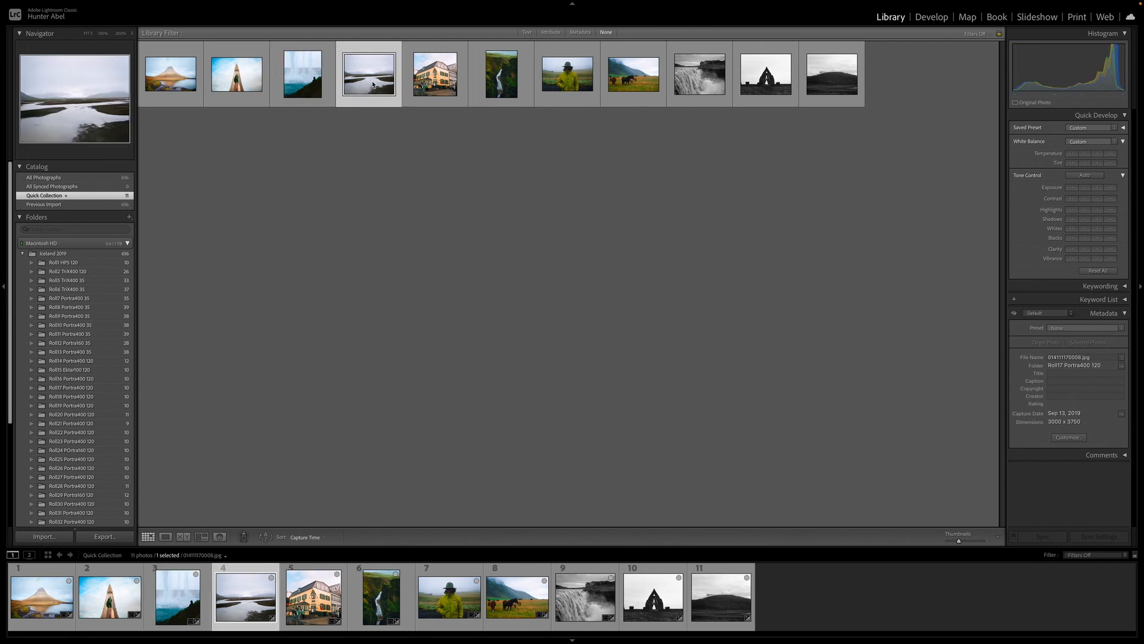
{"action": "left_click", "coordinate": [302, 79]}
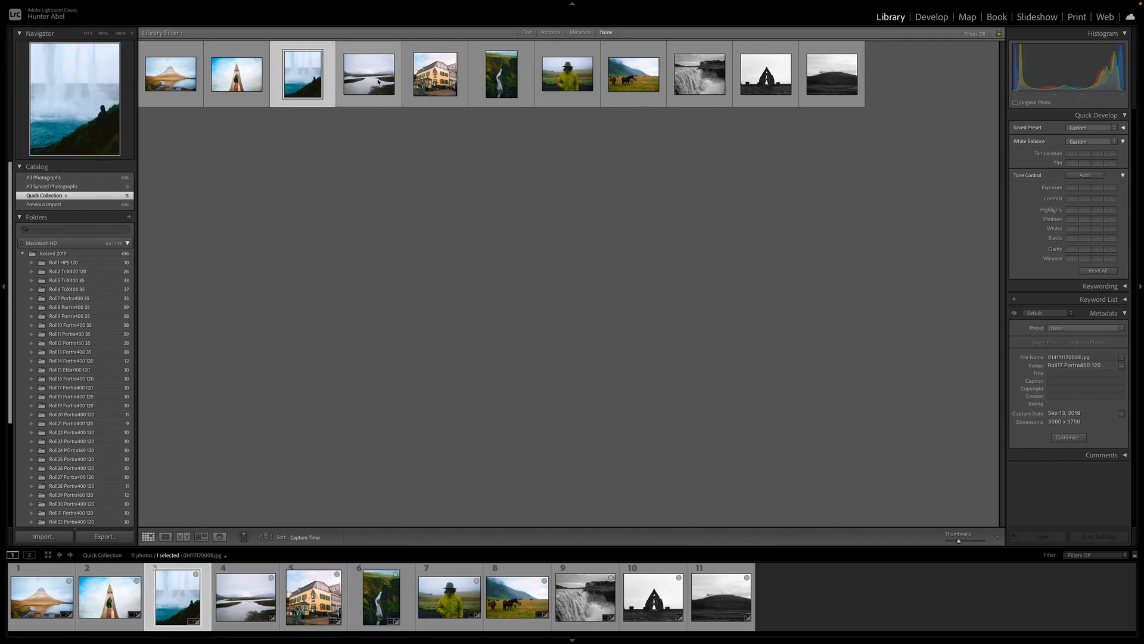
Select each Quick Collection thumbnail in turn to compare the grades, then clear the selection
{"action": "left_click", "coordinate": [436, 82]}
{"action": "left_click", "coordinate": [374, 84]}
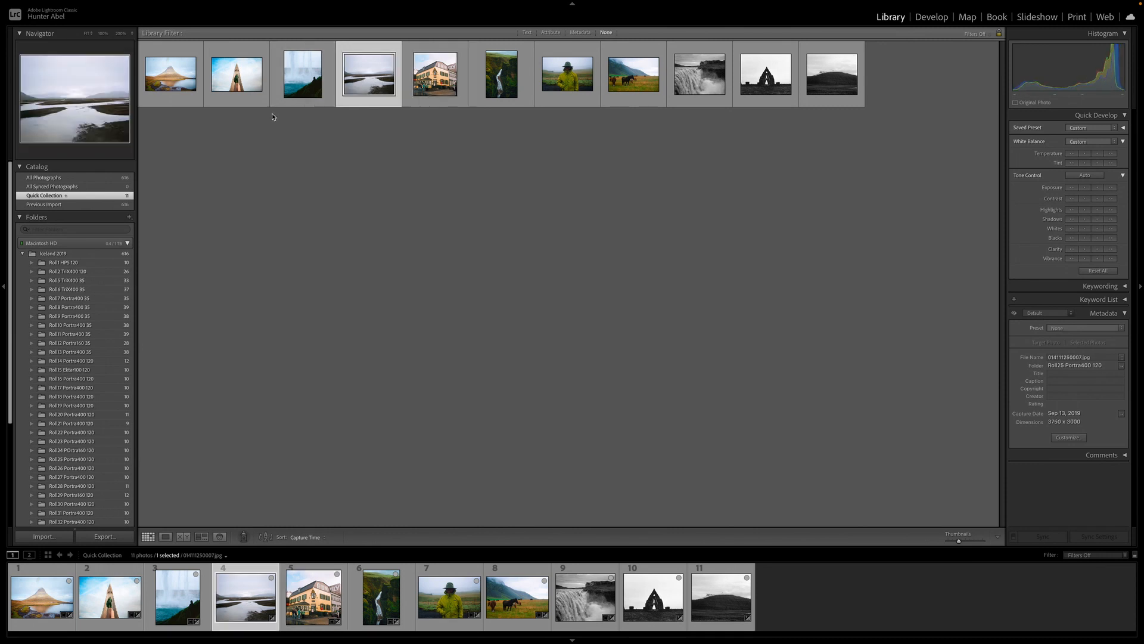
{"action": "left_click", "coordinate": [172, 84]}
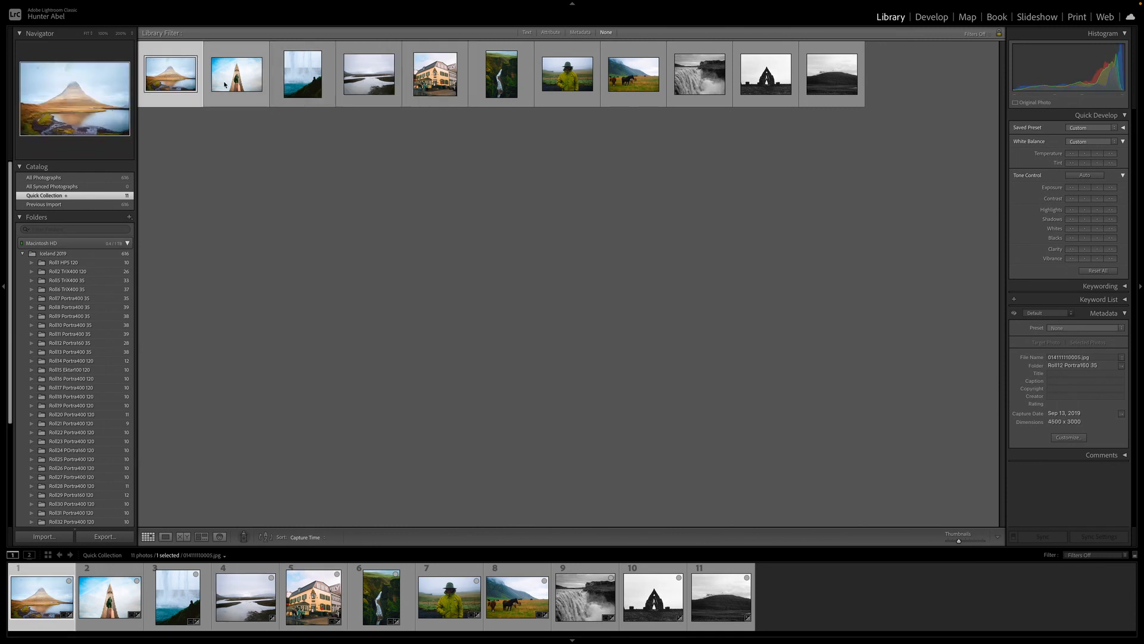
{"action": "left_click", "coordinate": [225, 84]}
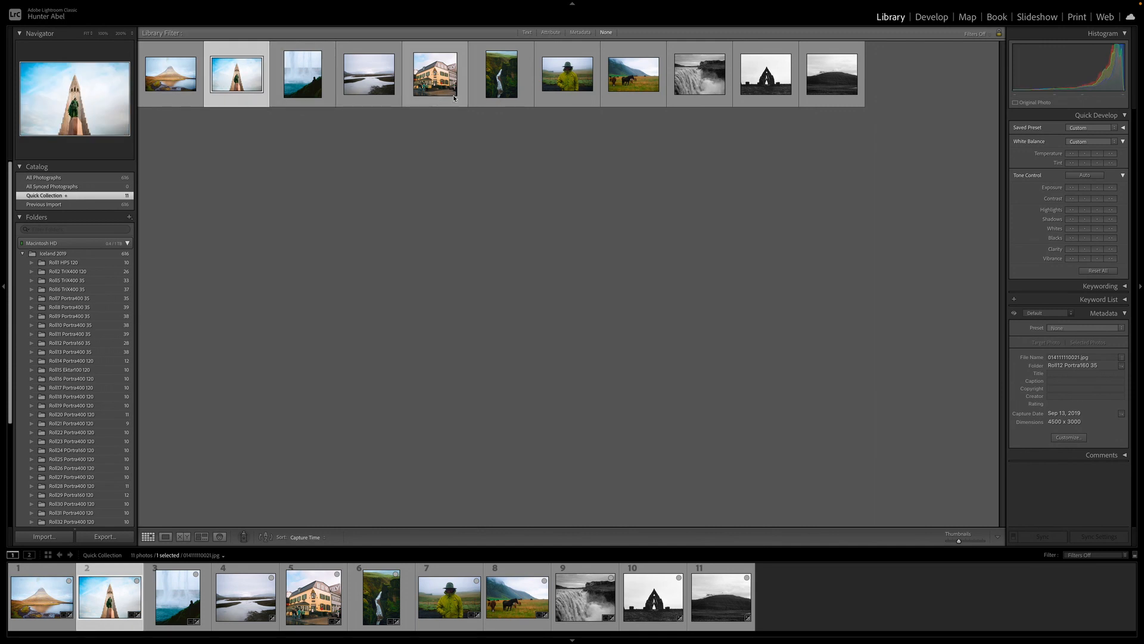
{"action": "left_click", "coordinate": [379, 84]}
{"action": "left_click", "coordinate": [430, 86]}
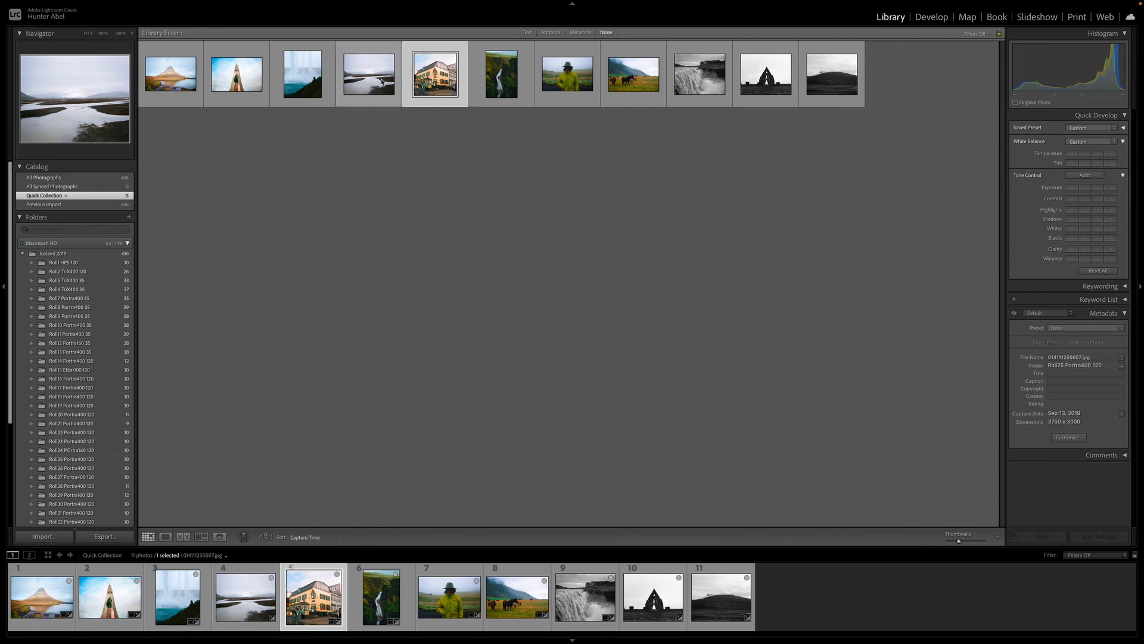
{"action": "left_click", "coordinate": [382, 82]}
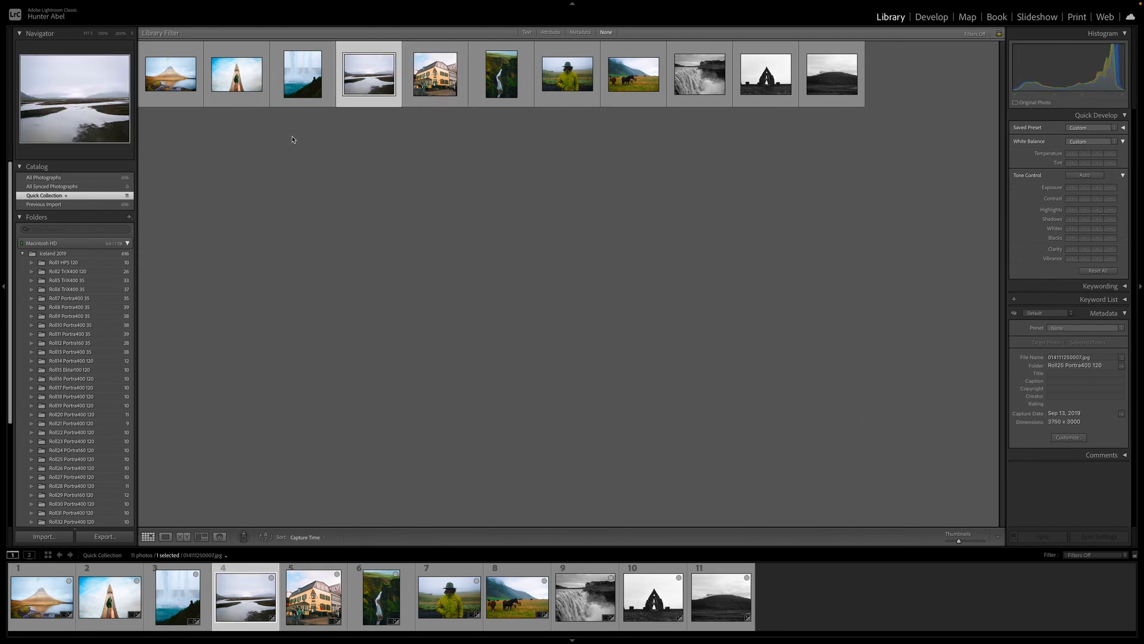
{"action": "left_click", "coordinate": [501, 76]}
{"action": "left_click", "coordinate": [451, 90]}
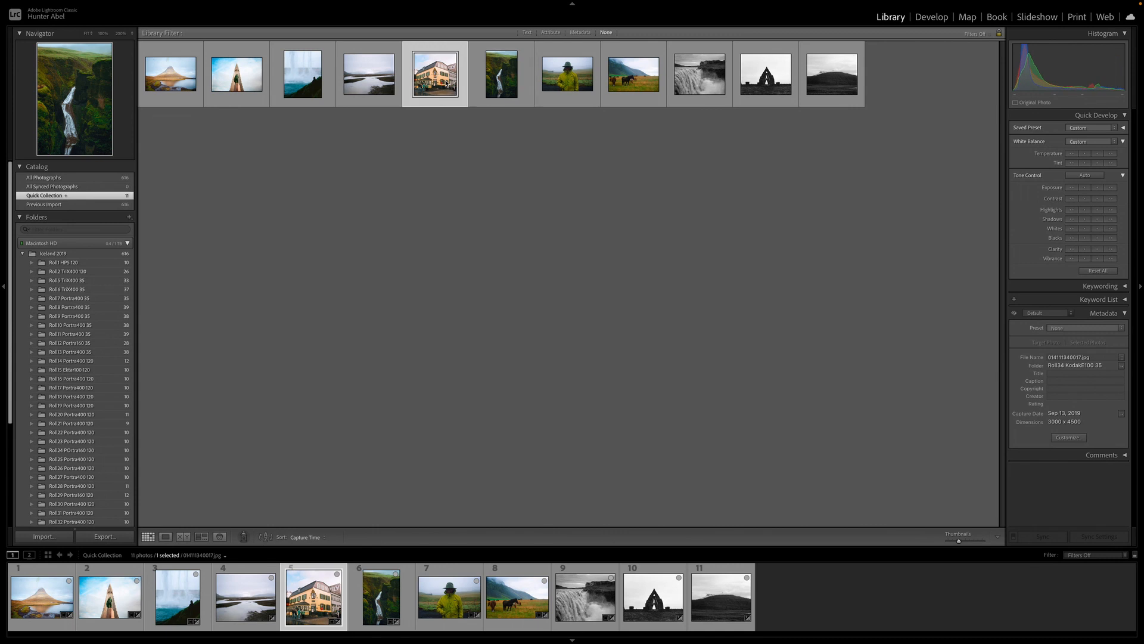
{"action": "left_click", "coordinate": [511, 81]}
{"action": "left_click", "coordinate": [810, 228]}
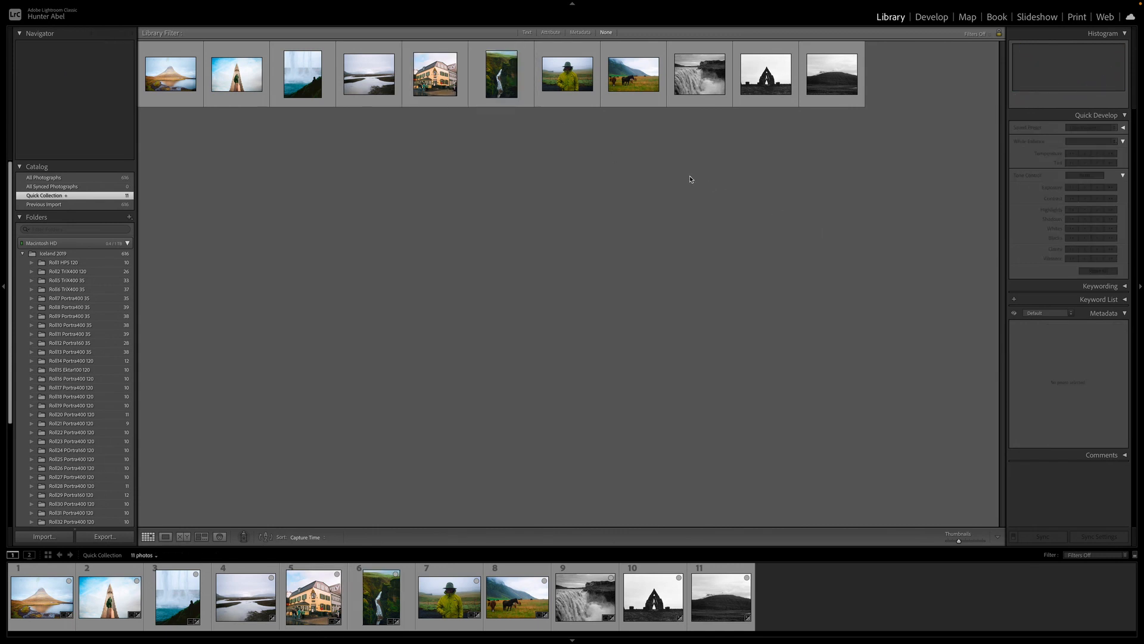